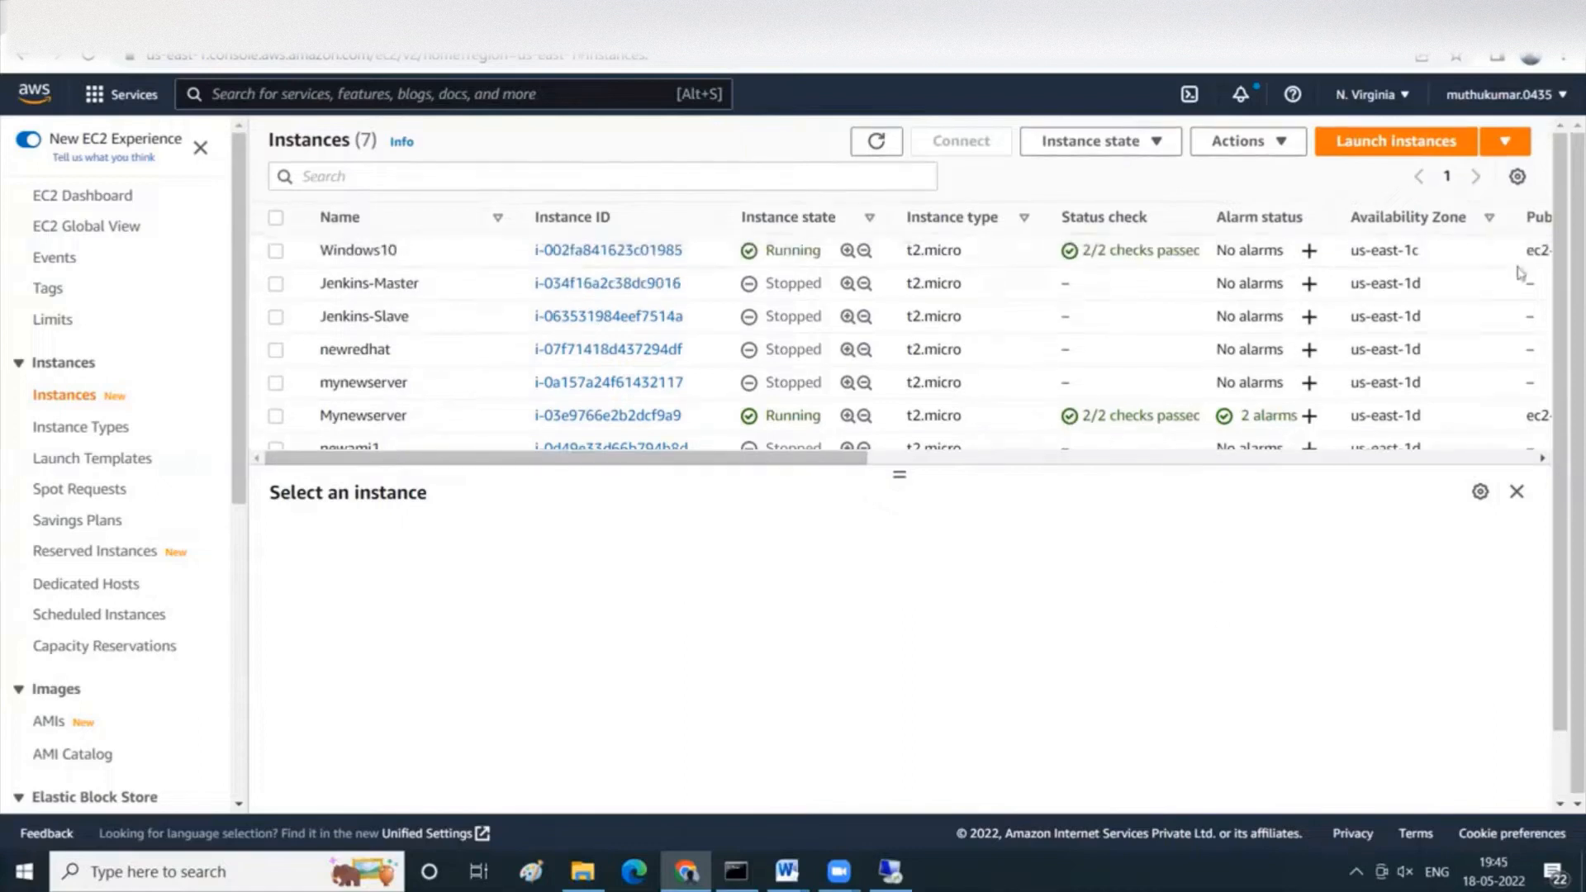
Start launching a new EC2 instance and name it MyAWS1server.
left_click(1506, 144)
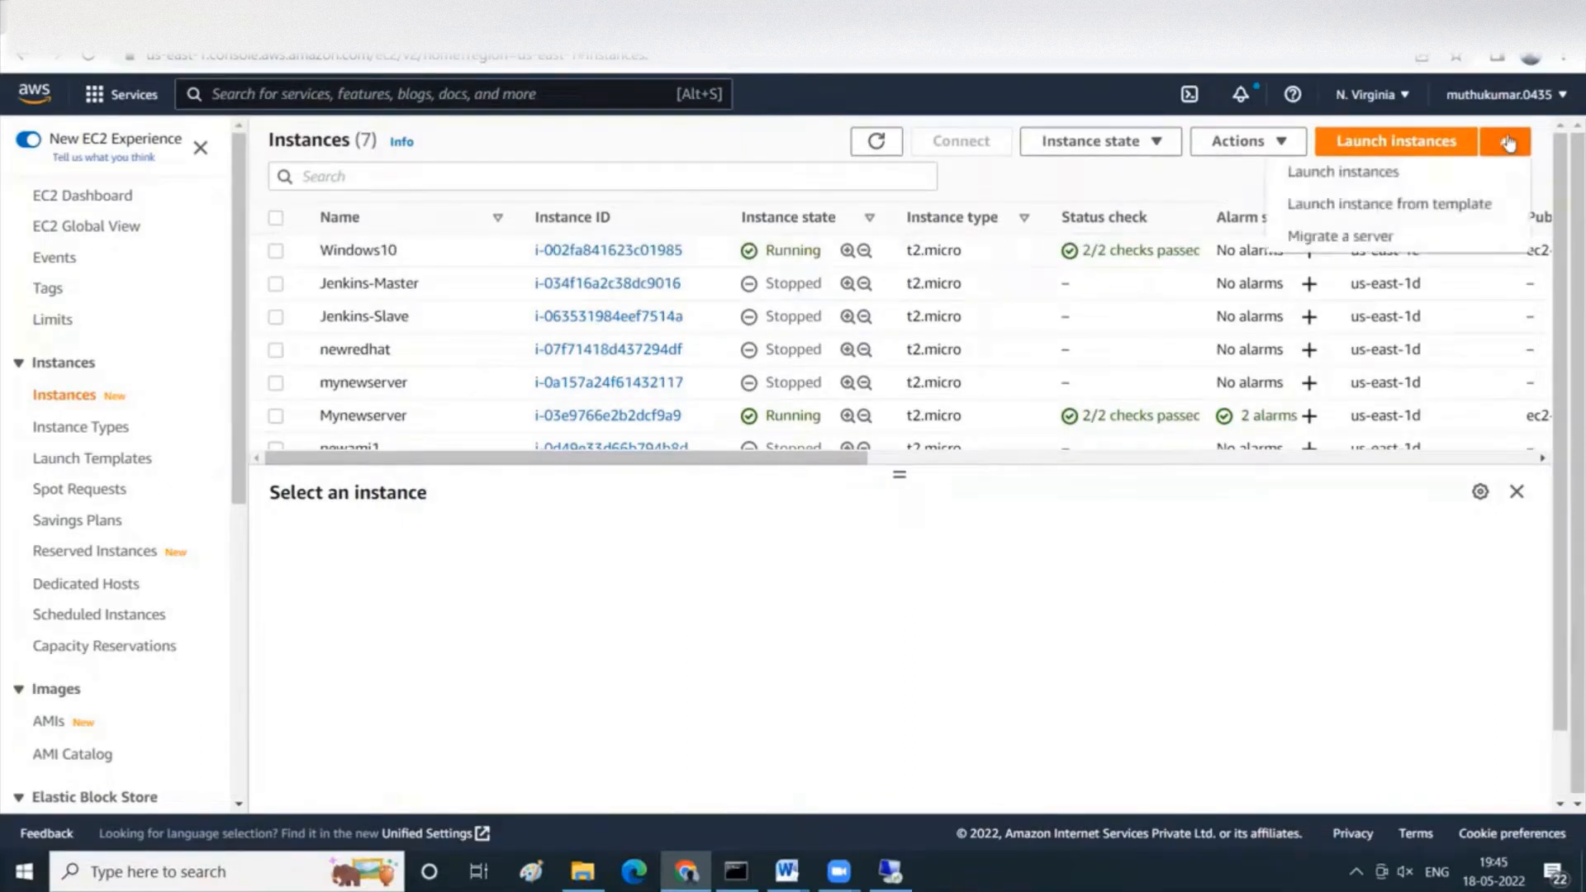
left_click(1429, 177)
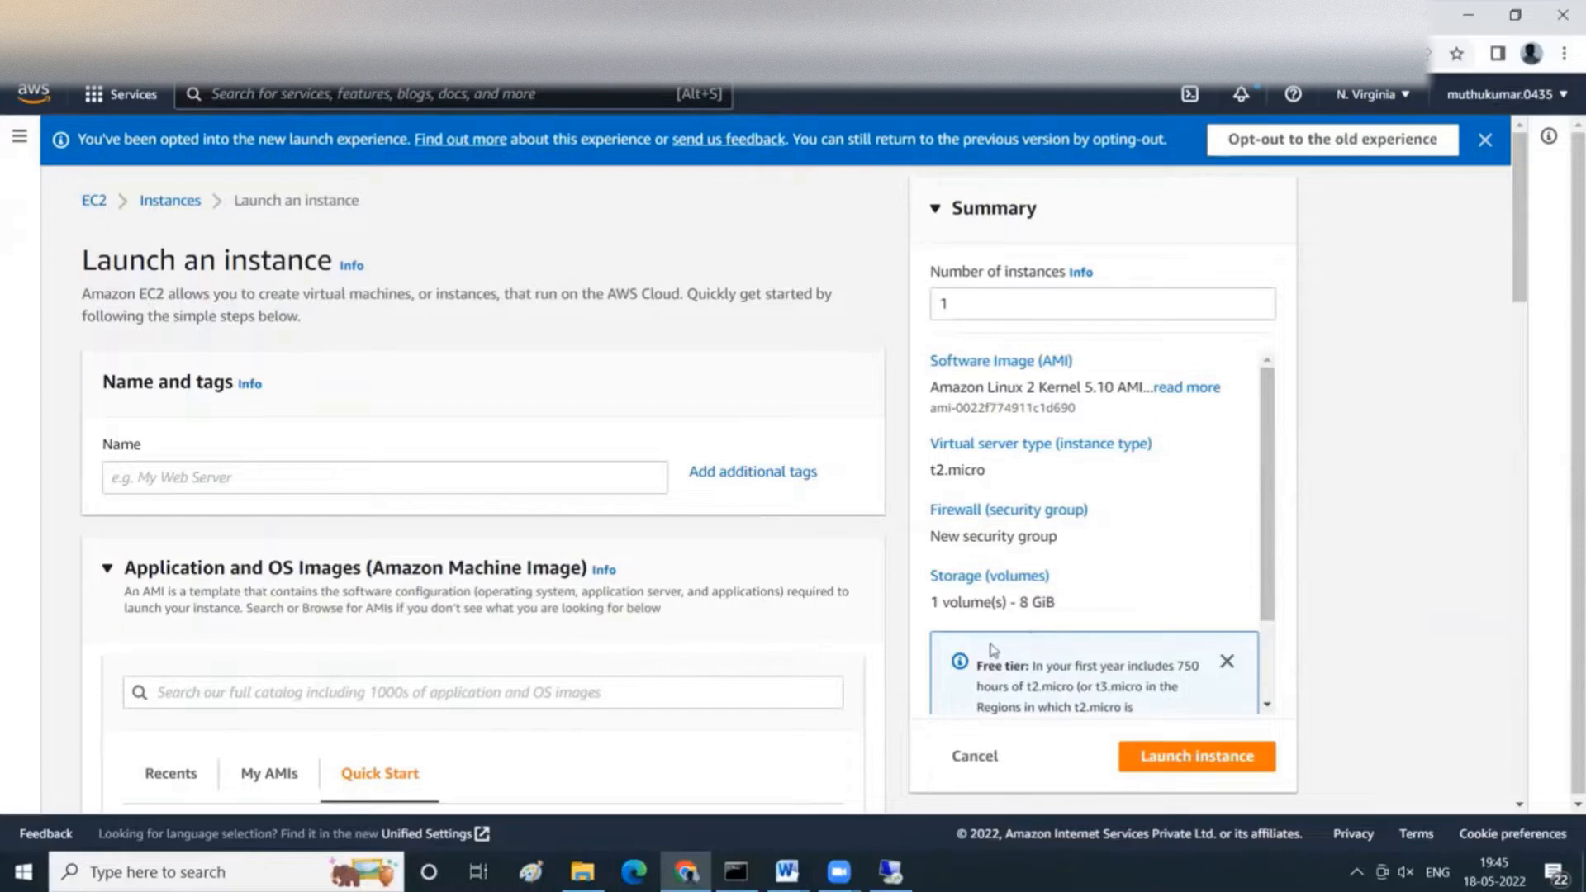
scroll(992, 653, "down", 3)
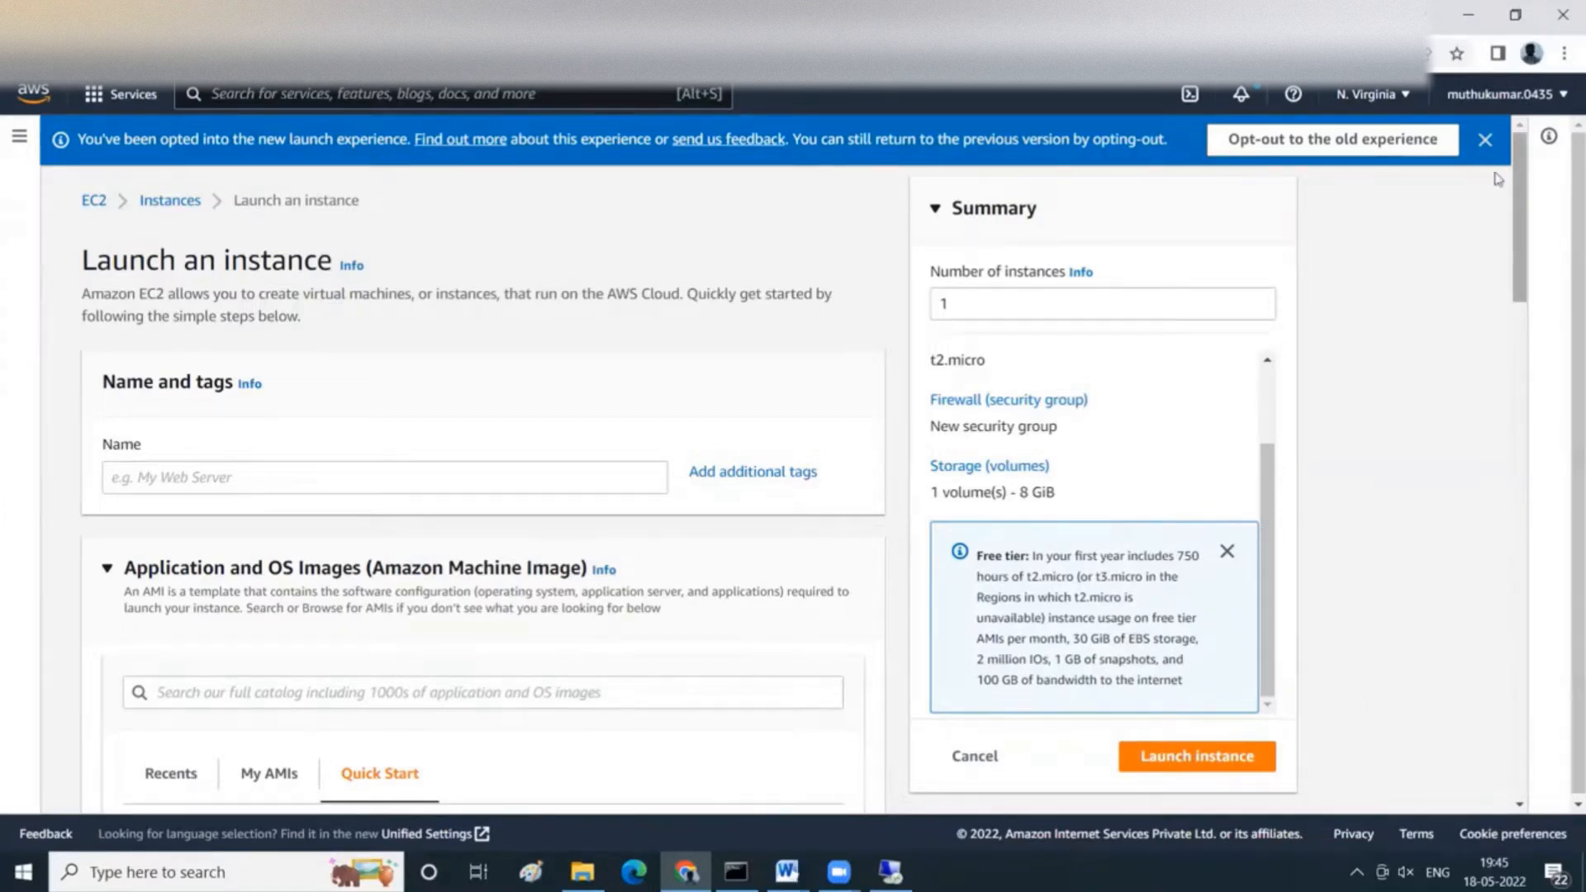
left_click(565, 476)
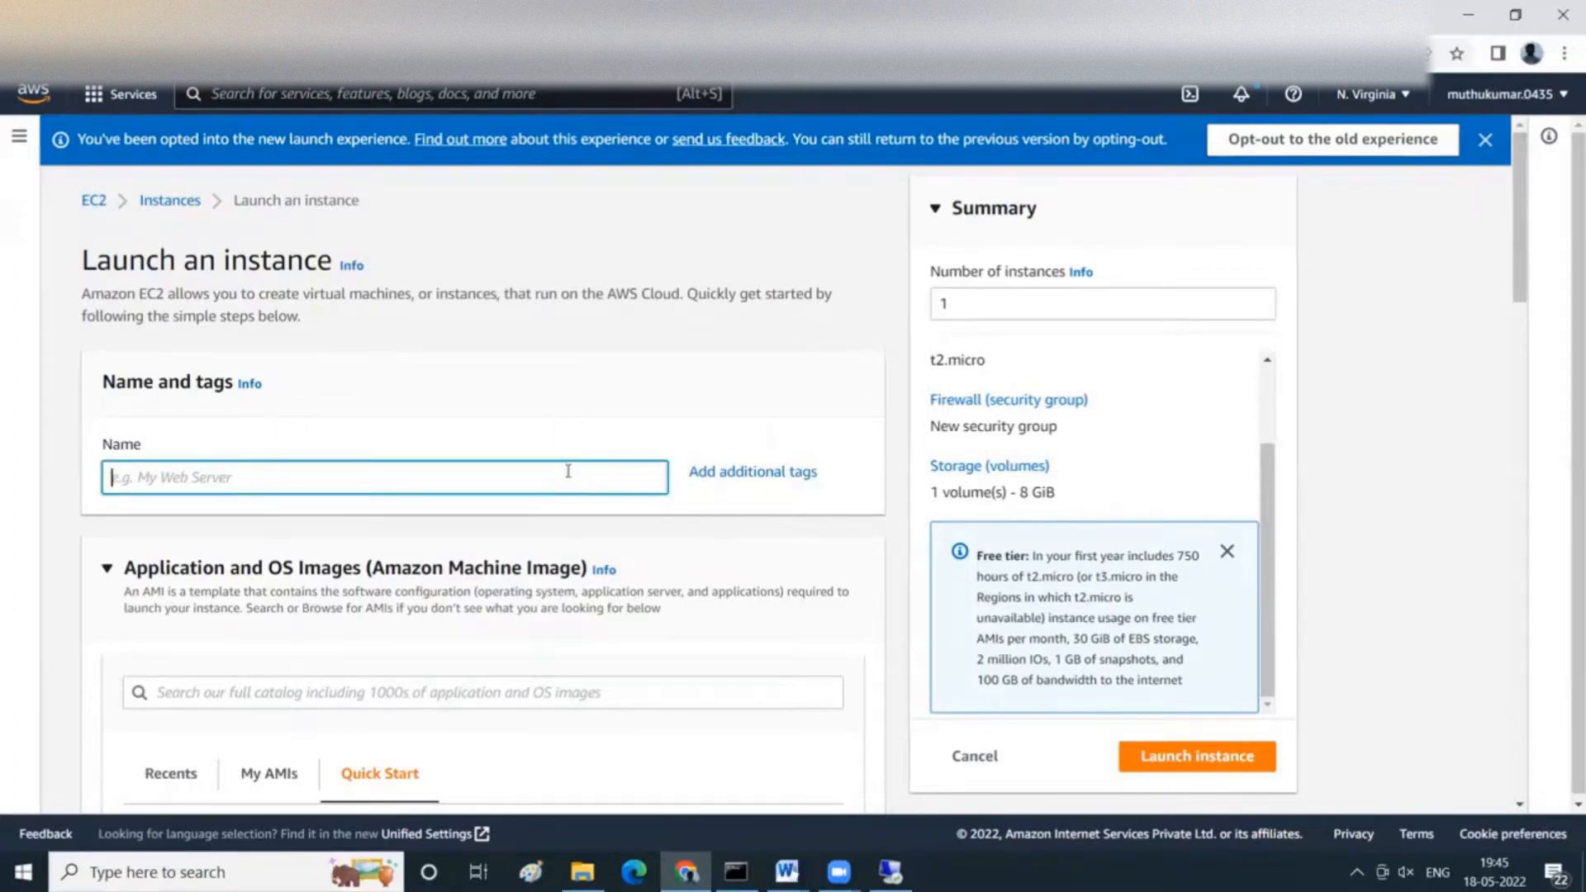
left_click(1028, 301)
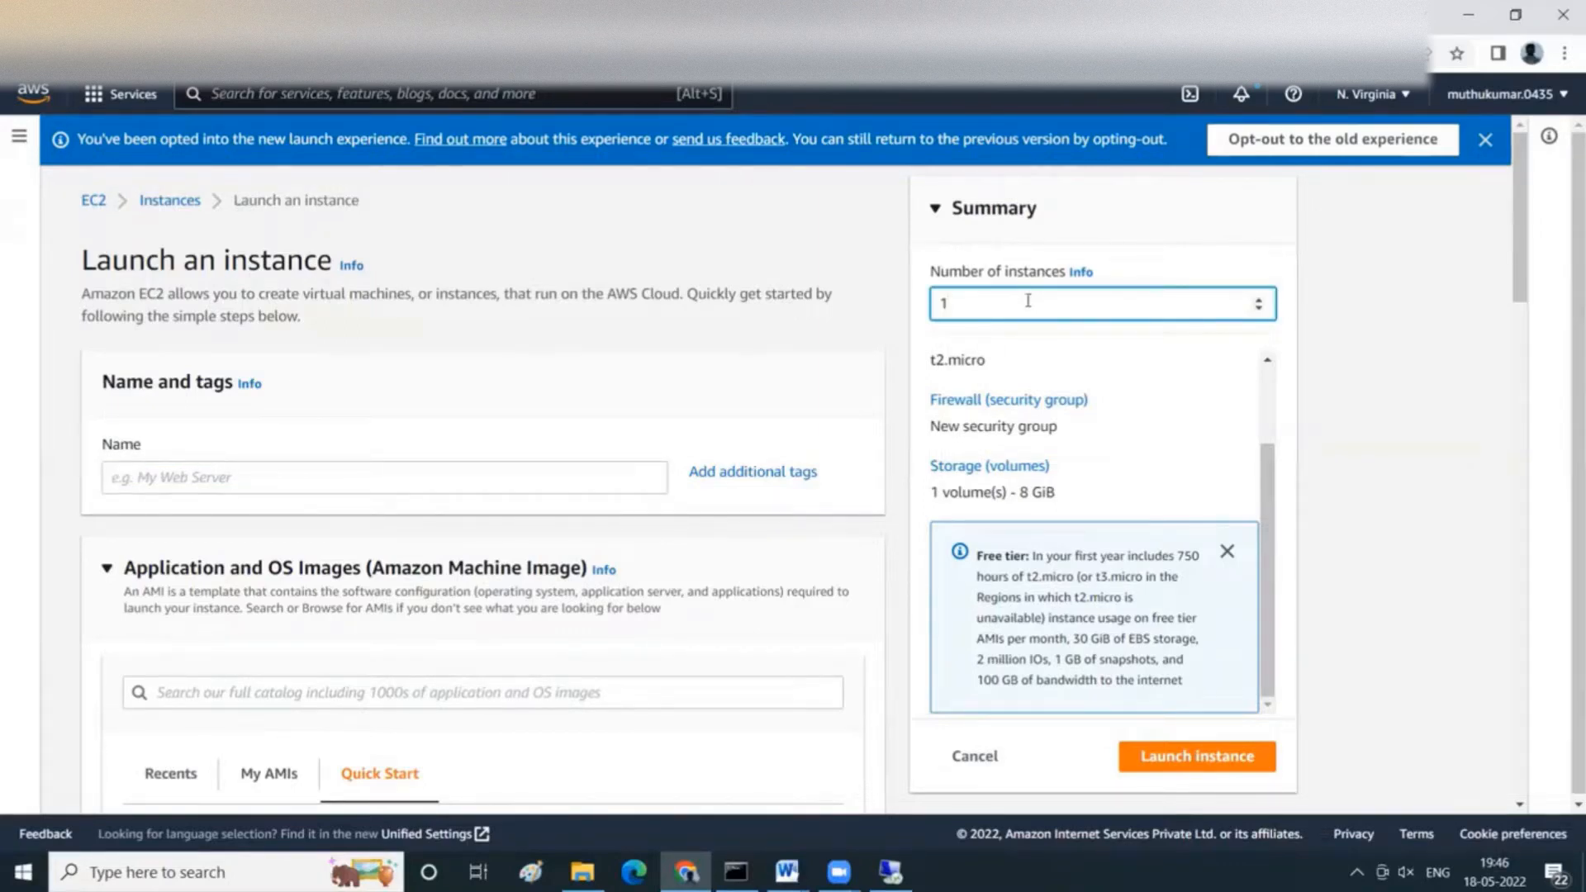
left_click(616, 468)
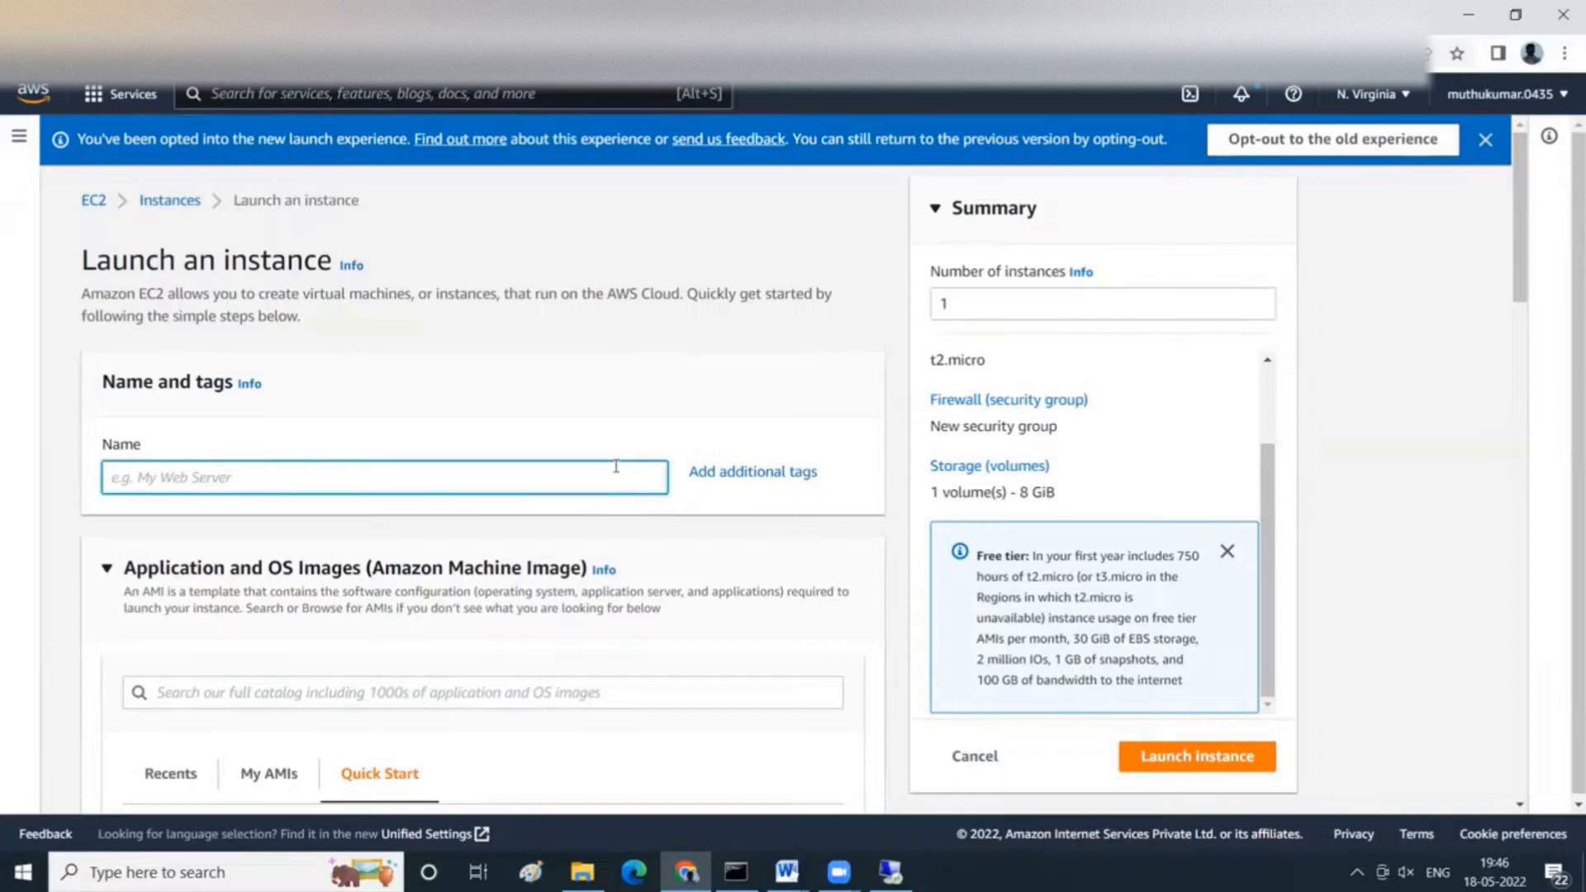
type("Myne")
key("BackSpace")
key("BackSpace")
type("AWS")
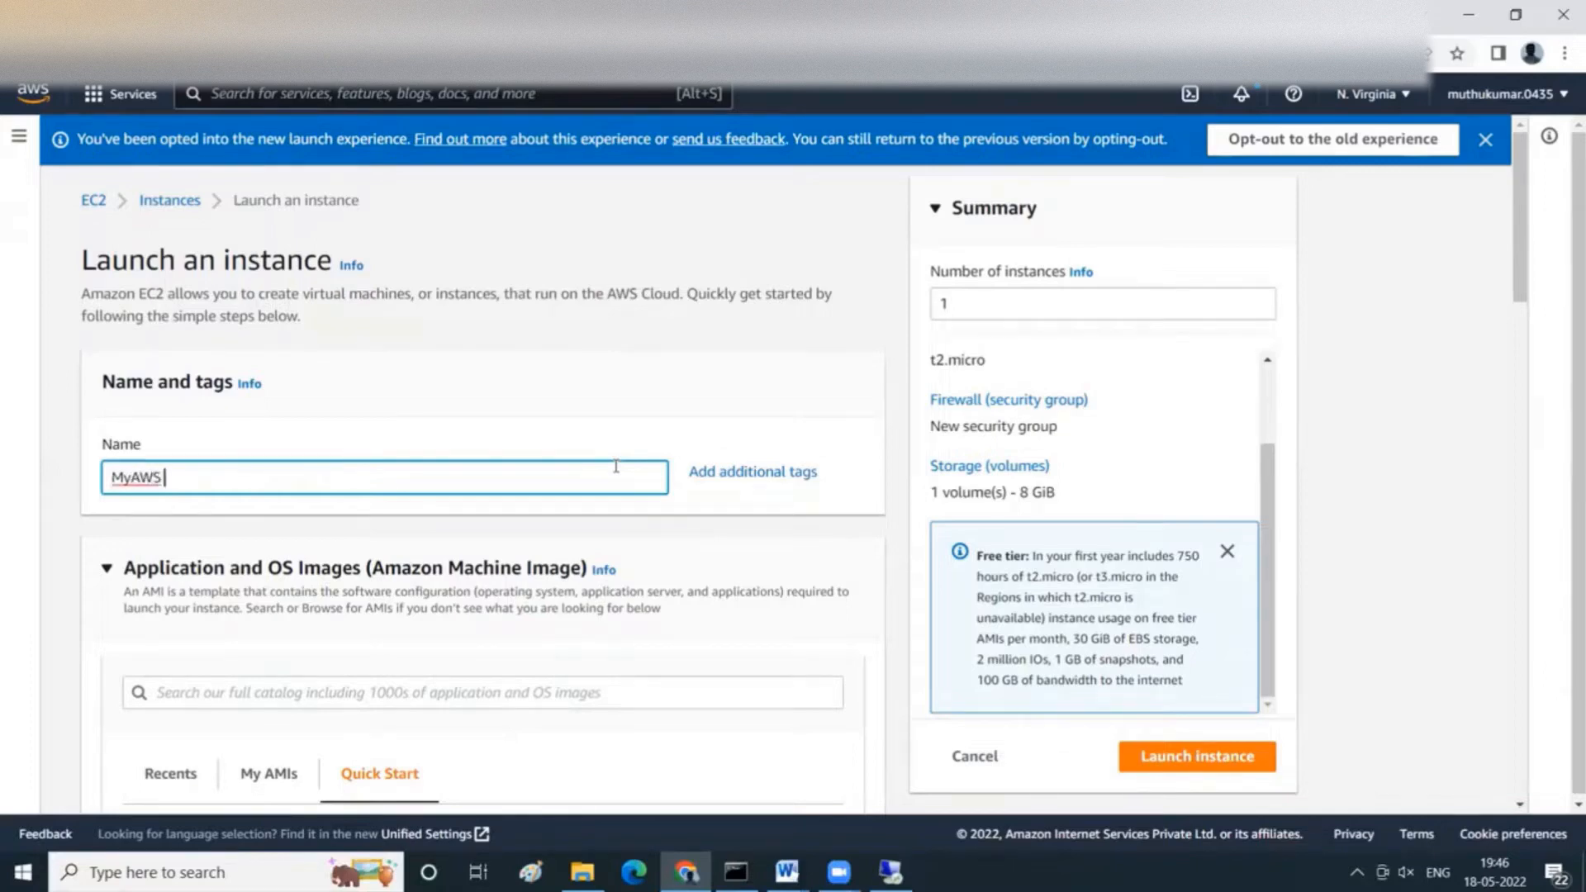
key("BackSpace")
type("1server")
left_click(705, 413)
Create a new RSA key pair named AWS in .pem format for the instance login.
scroll(705, 411, "down", 4)
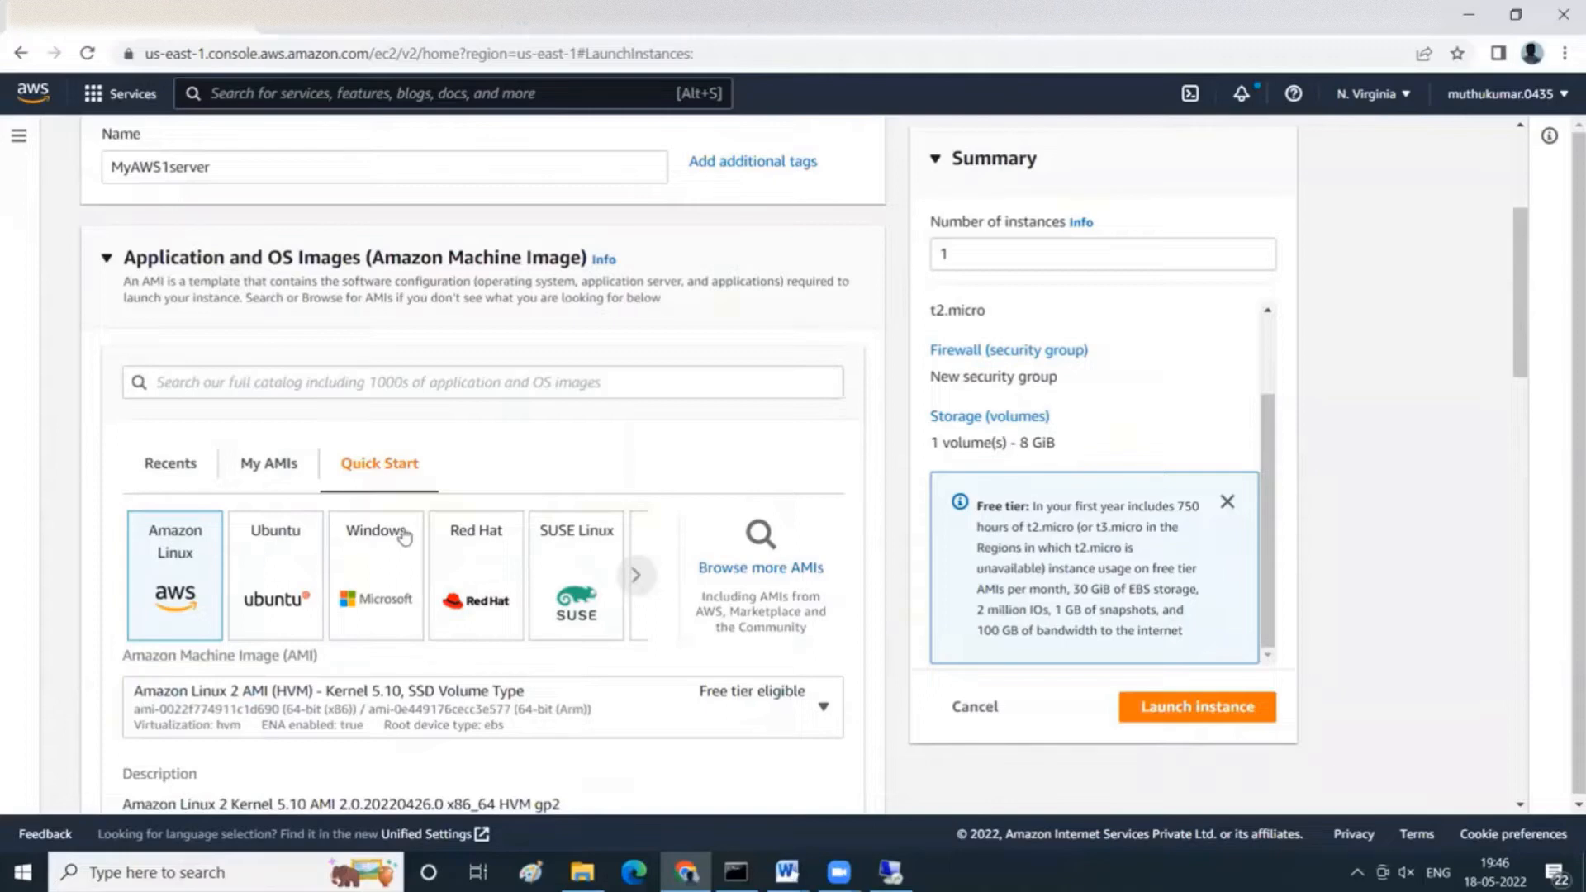
scroll(404, 537, "down", 3)
scroll(533, 599, "down", 2)
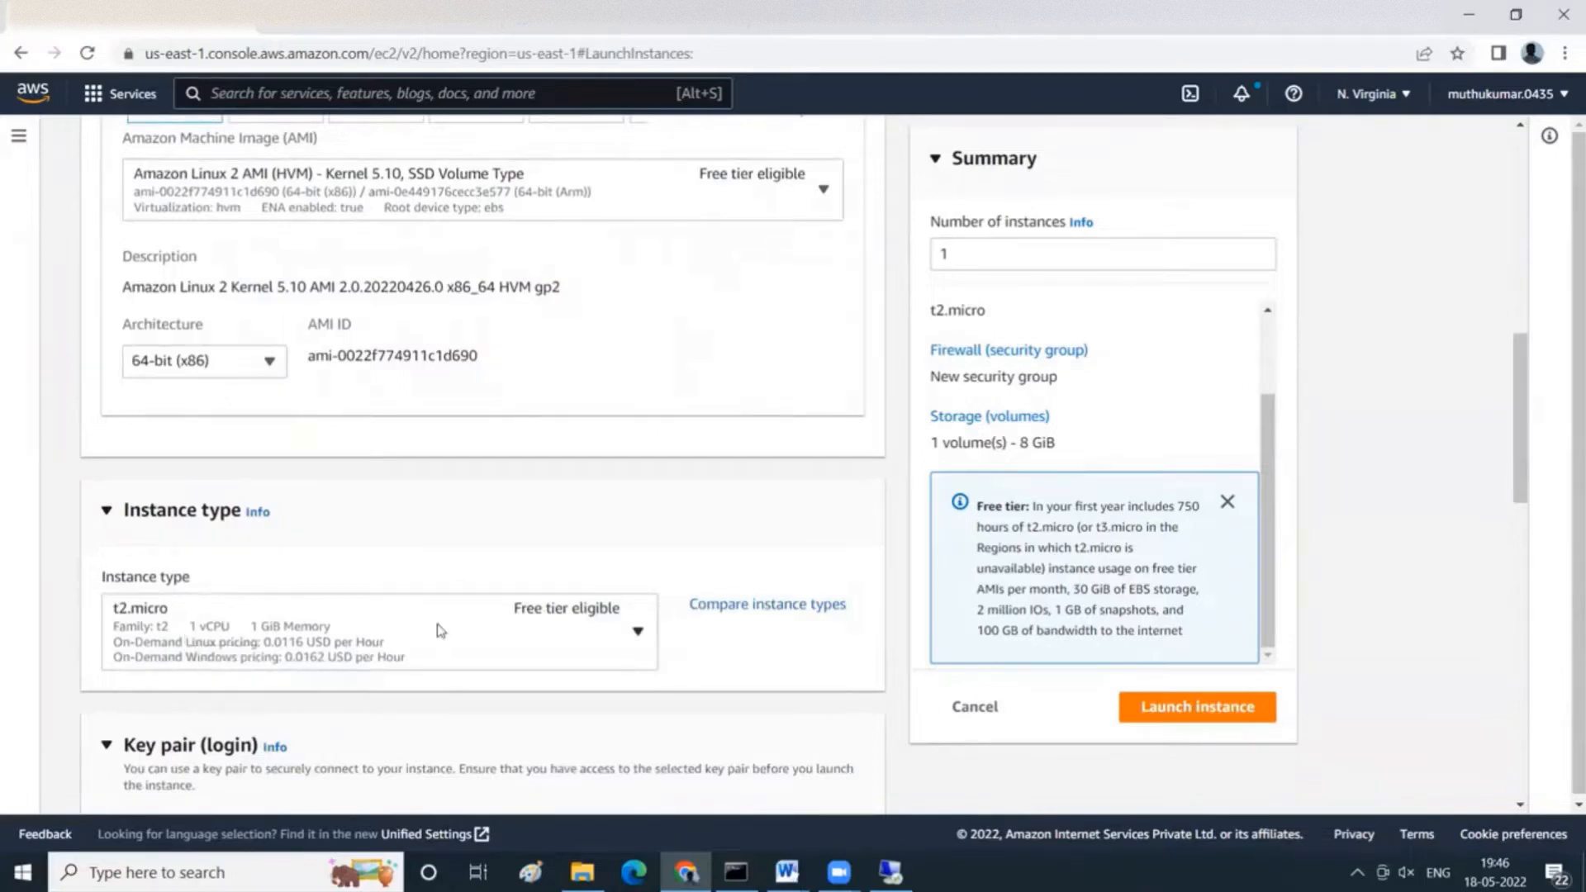
scroll(421, 549, "down", 3)
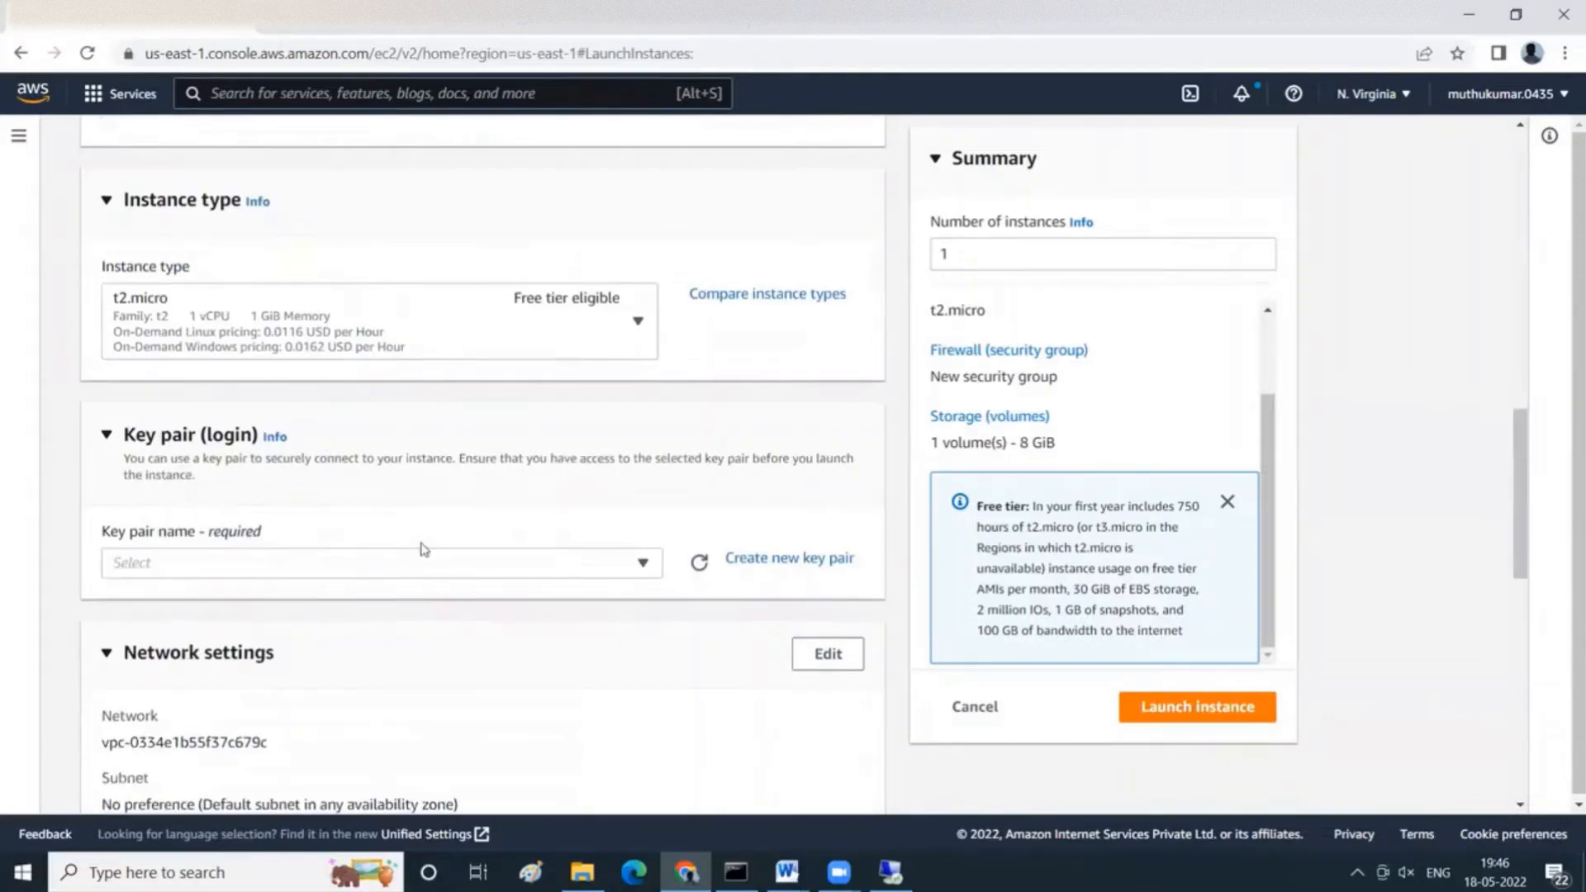
left_click(756, 561)
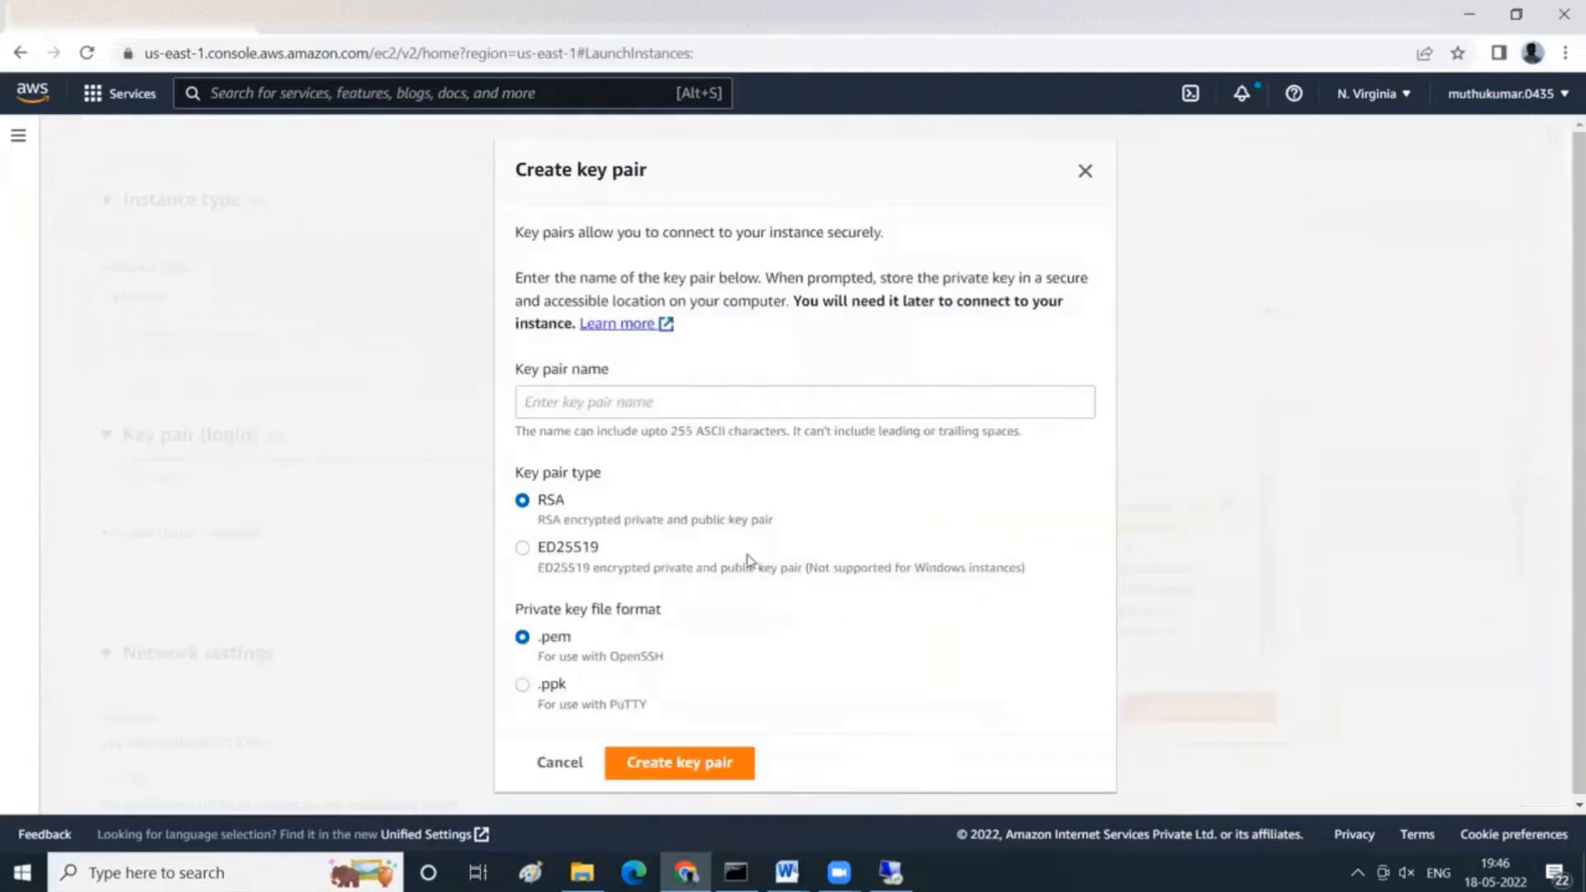
left_click(711, 758)
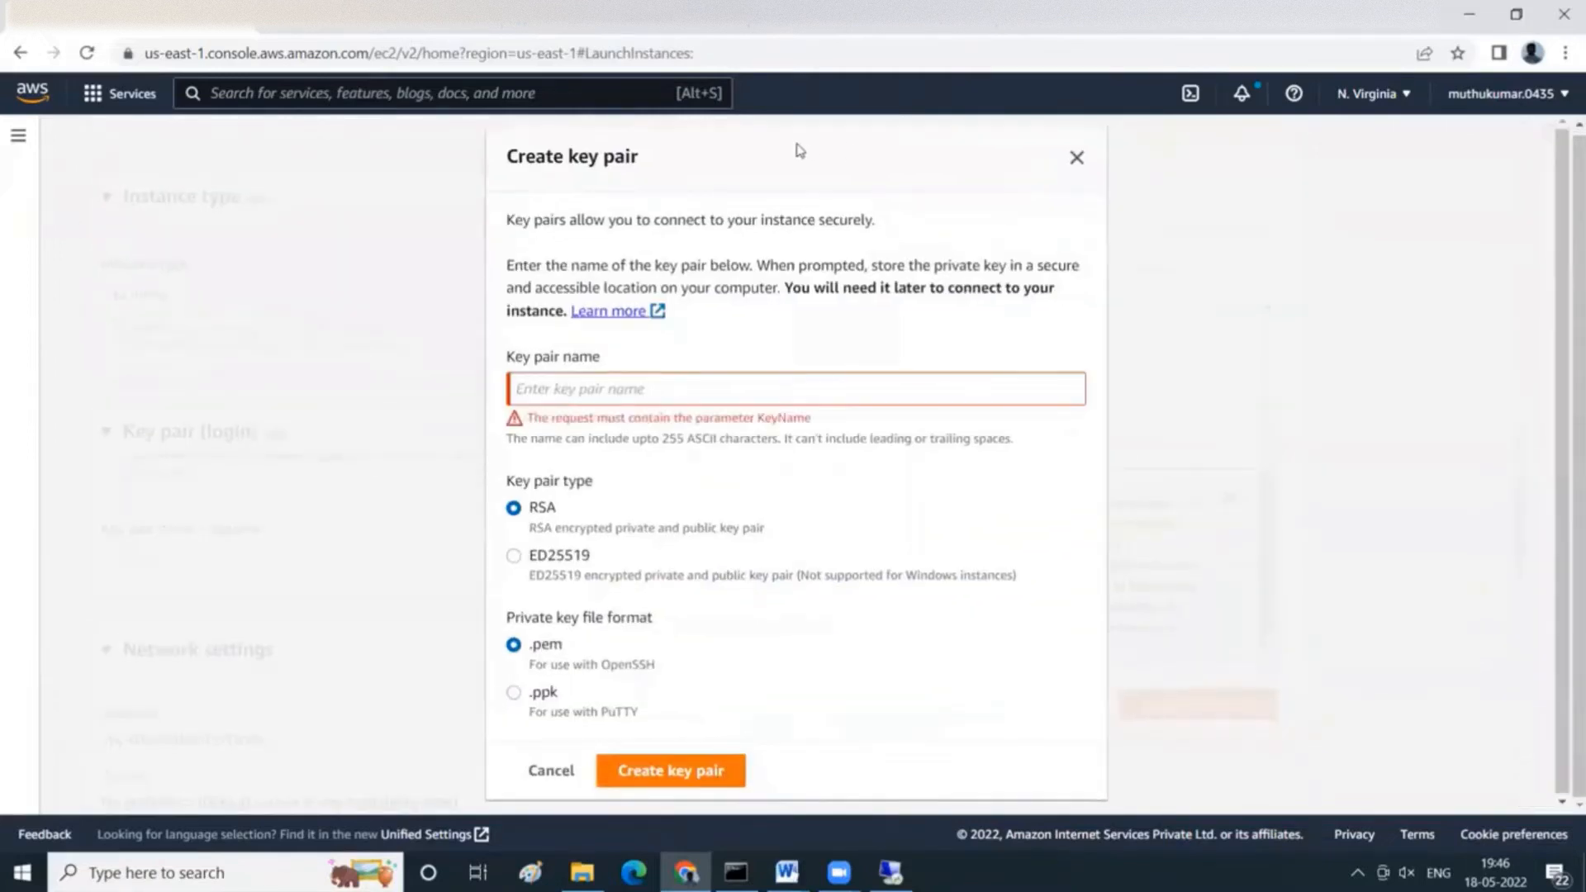
left_click(726, 399)
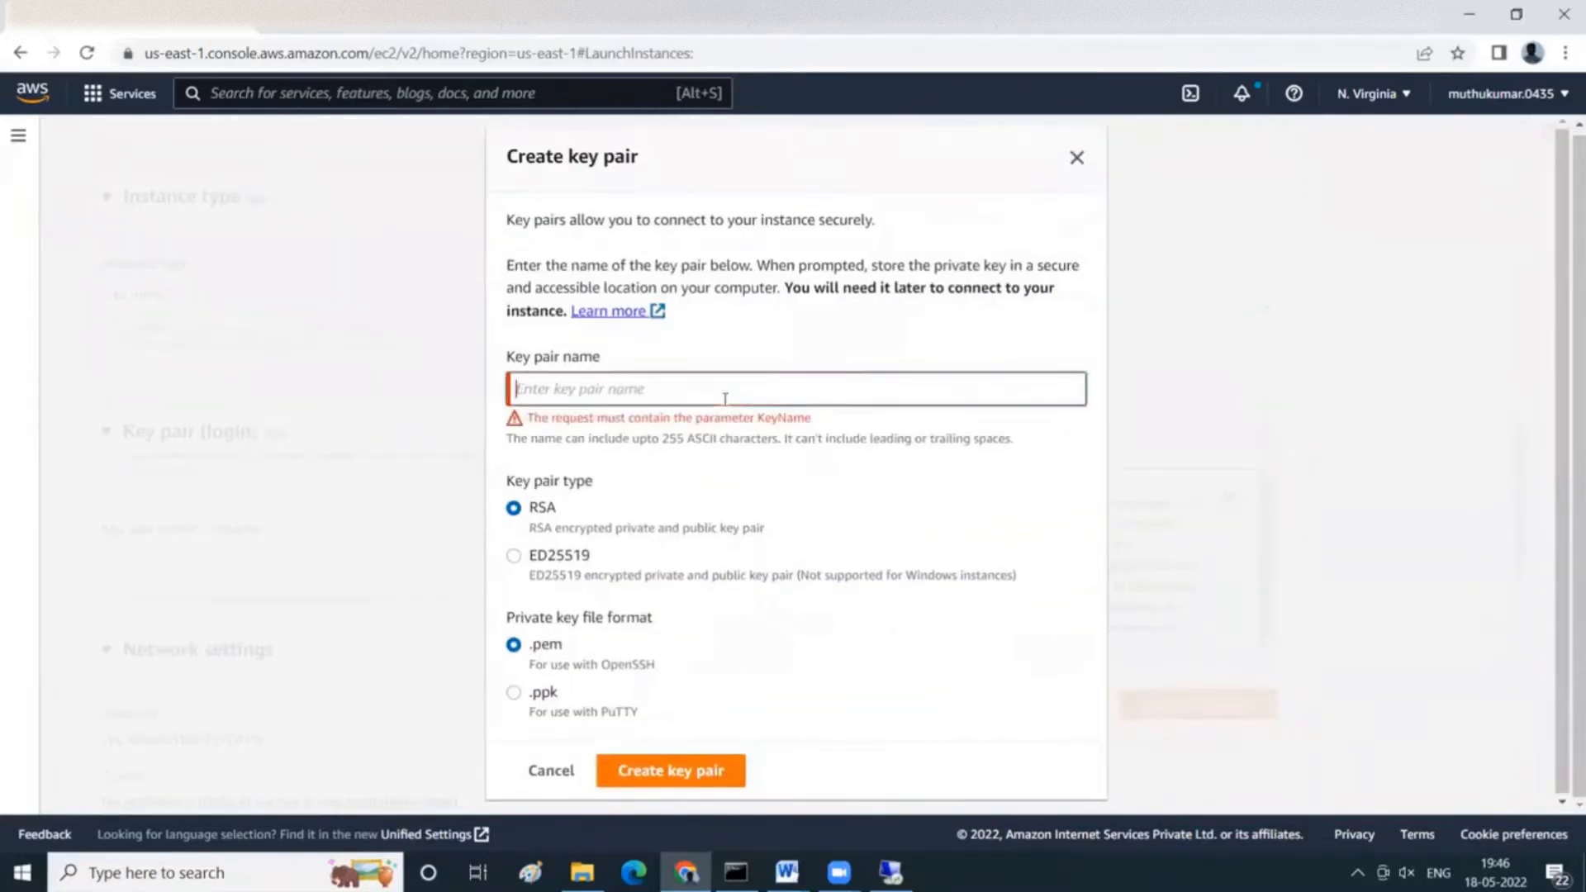
type("A")
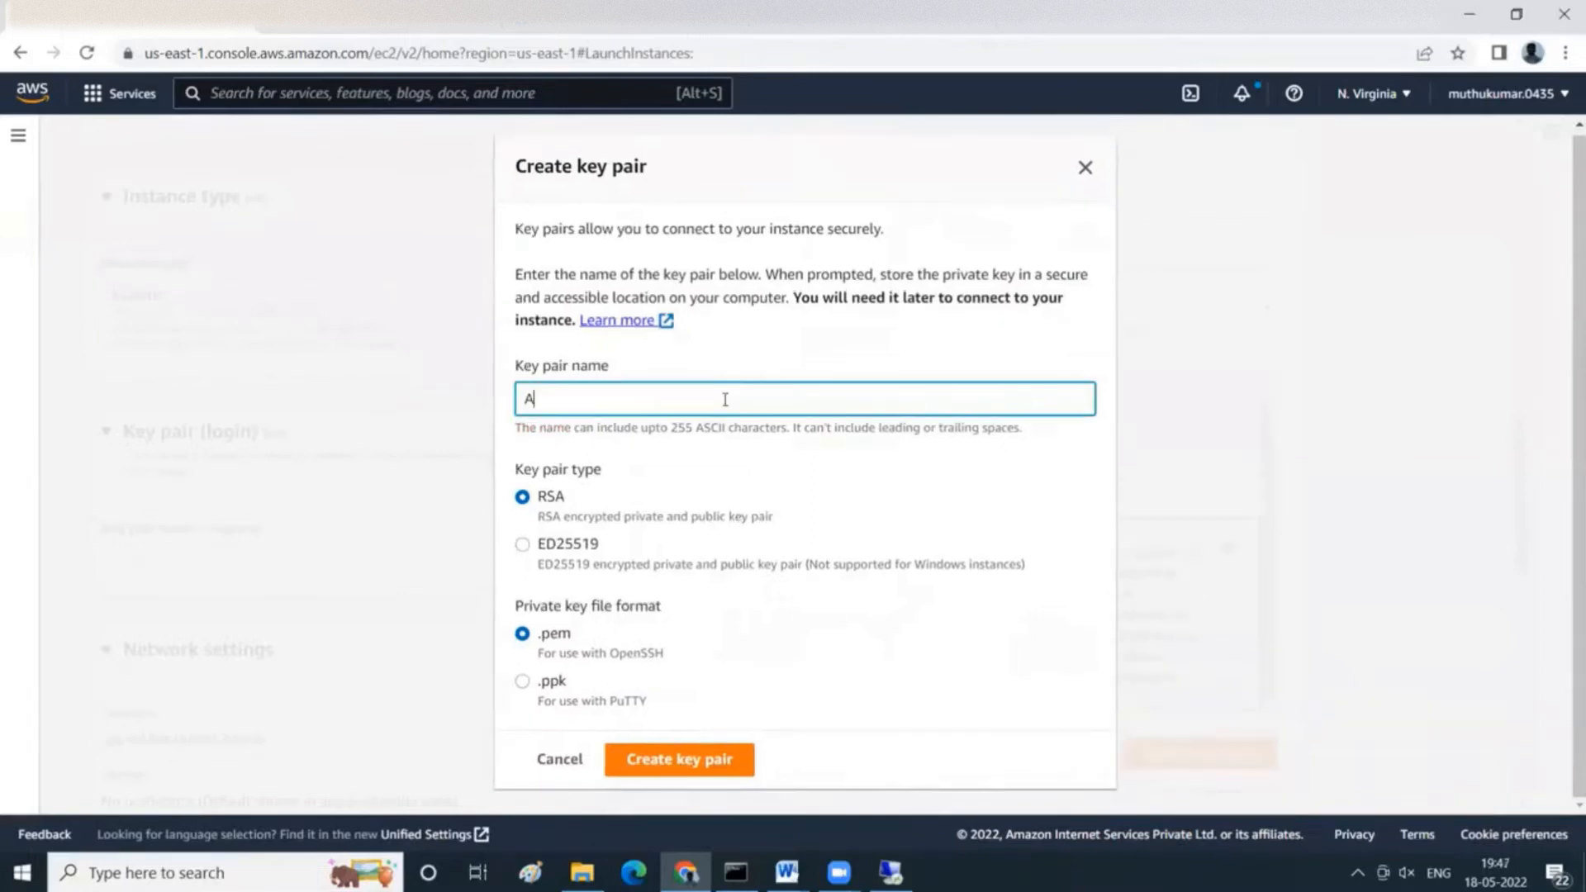
type("WS")
left_click(843, 547)
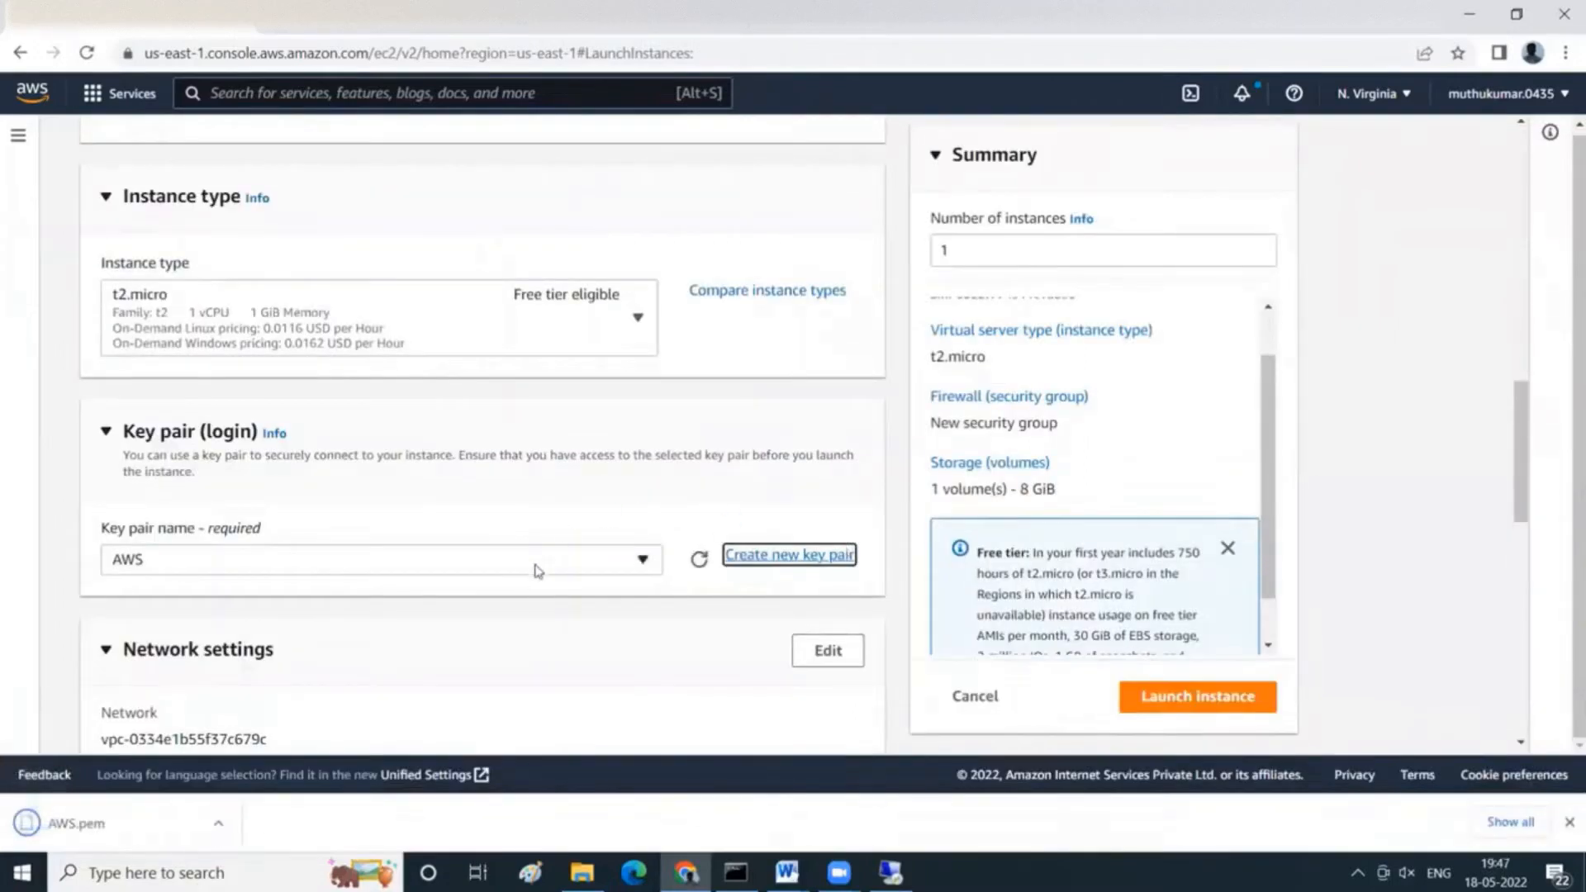
Launch the instance with the default network and storage settings, and go to the list of all instances.
scroll(533, 570, "down", 6)
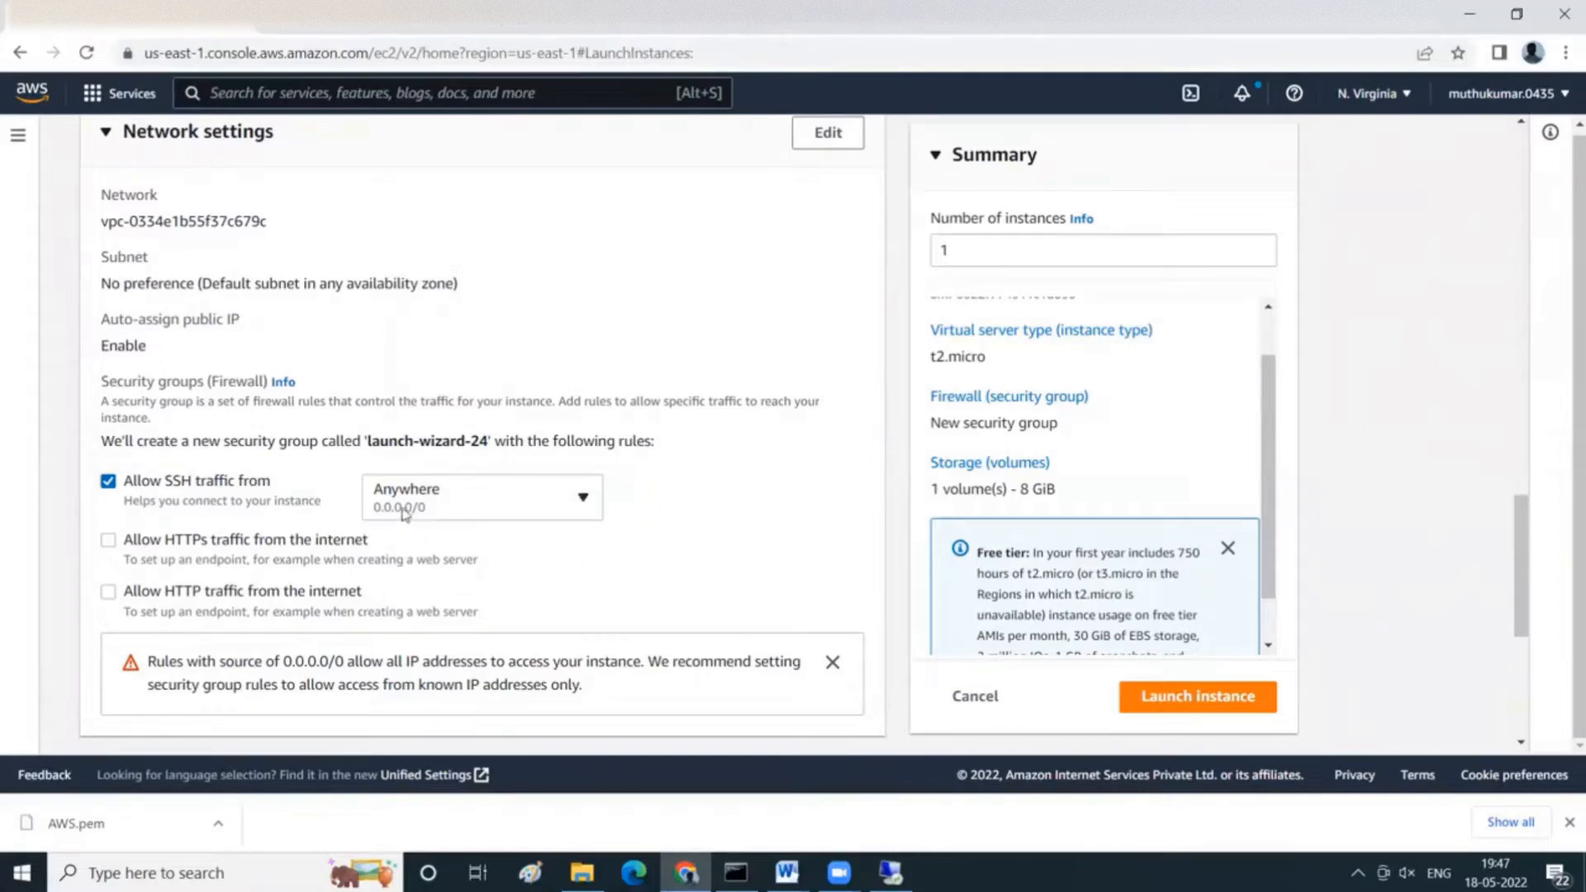
scroll(549, 567, "down", 3)
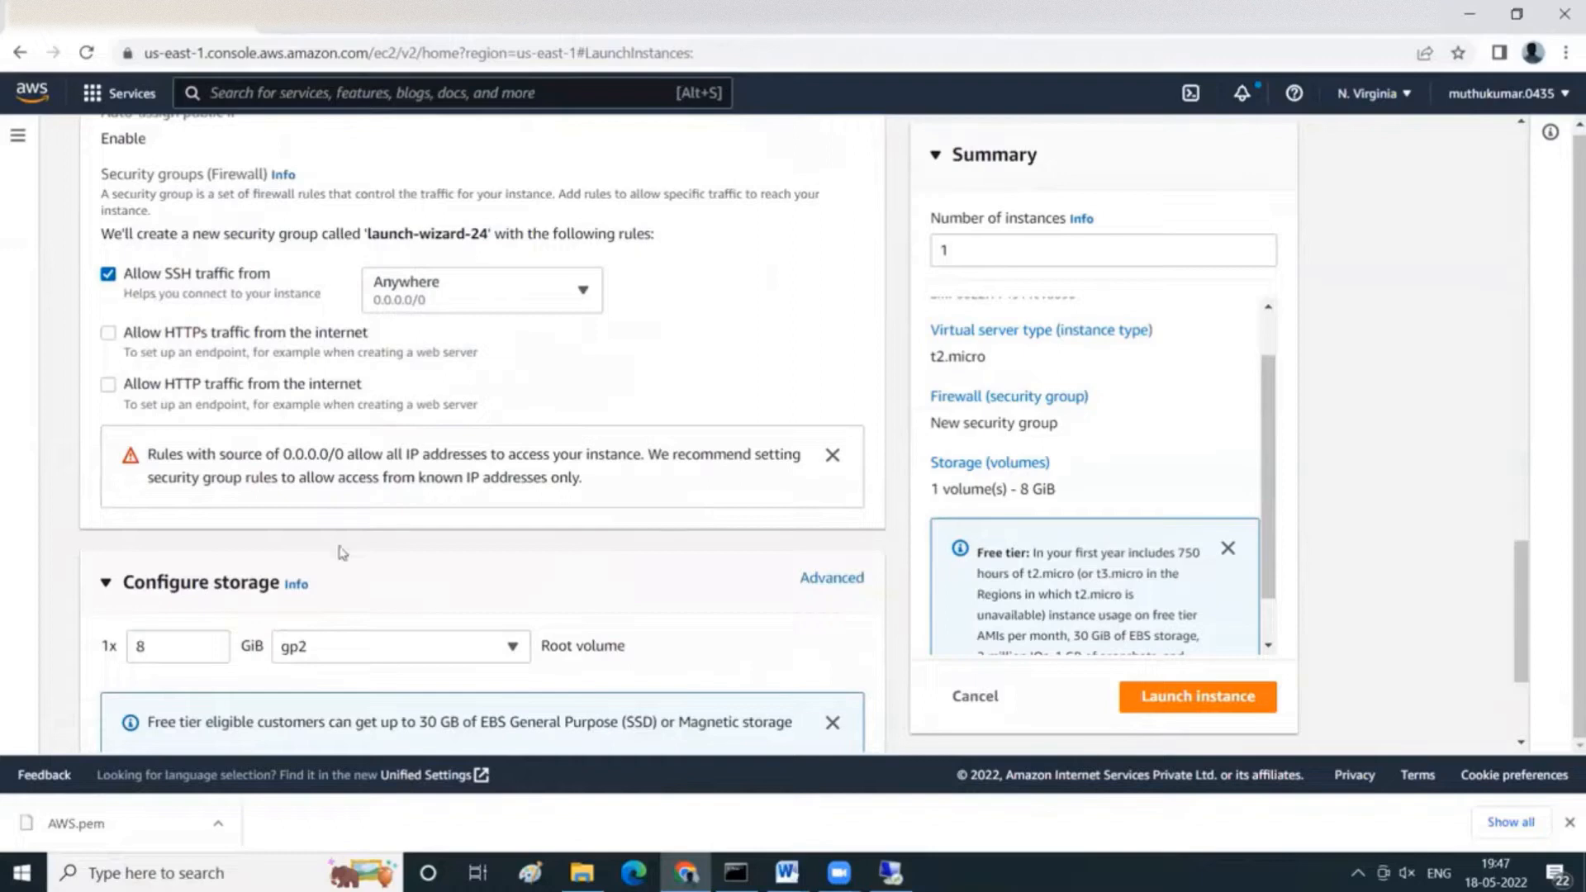
scroll(343, 553, "down", 3)
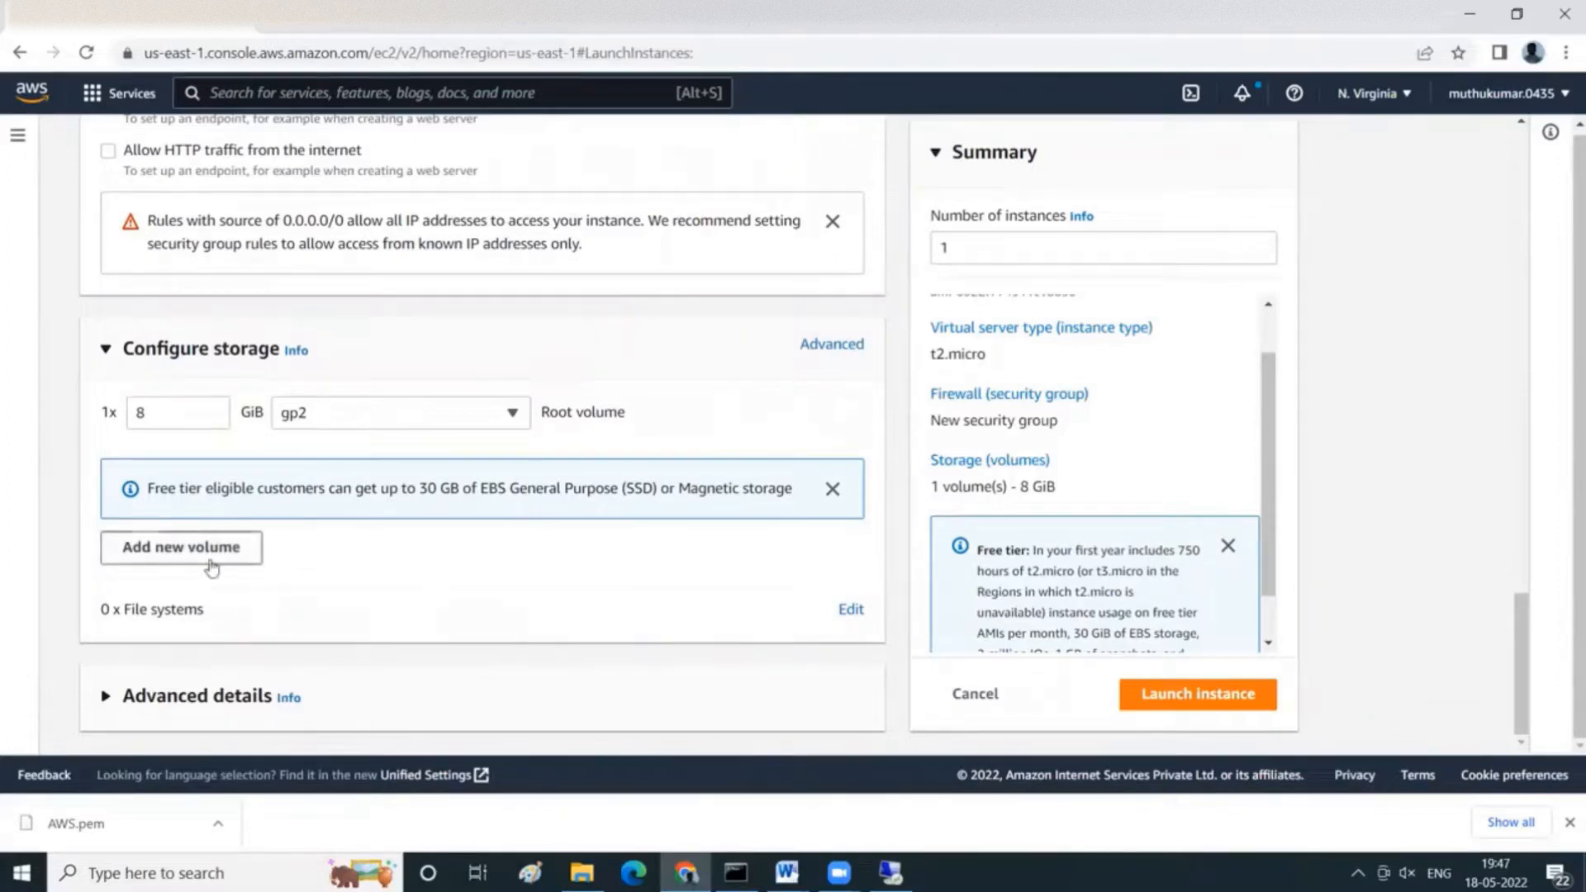
left_click(1224, 700)
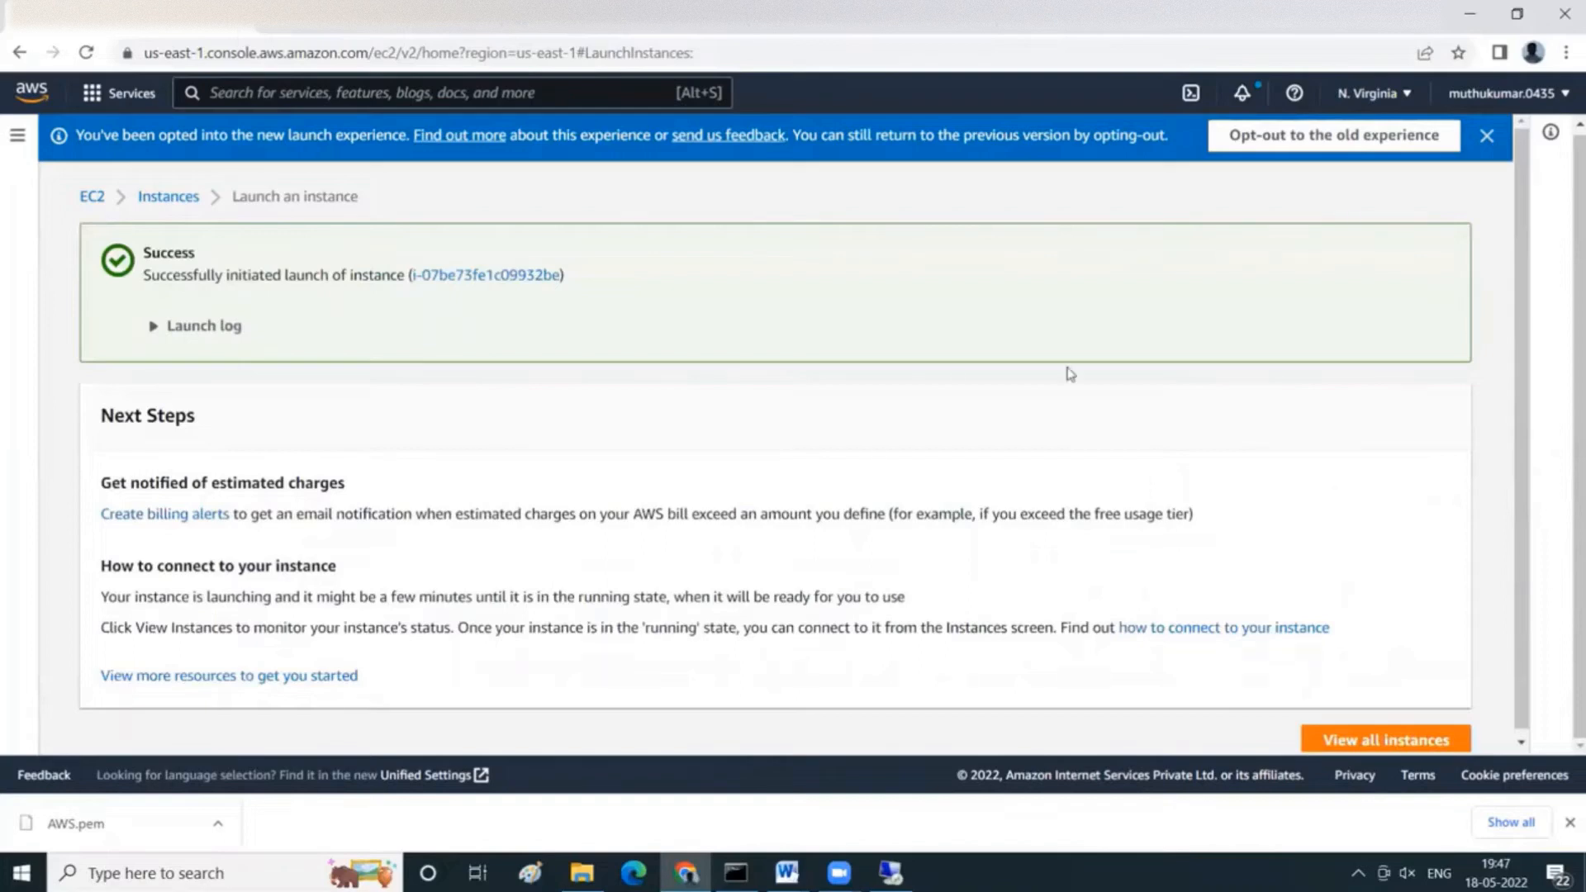
left_click(1427, 739)
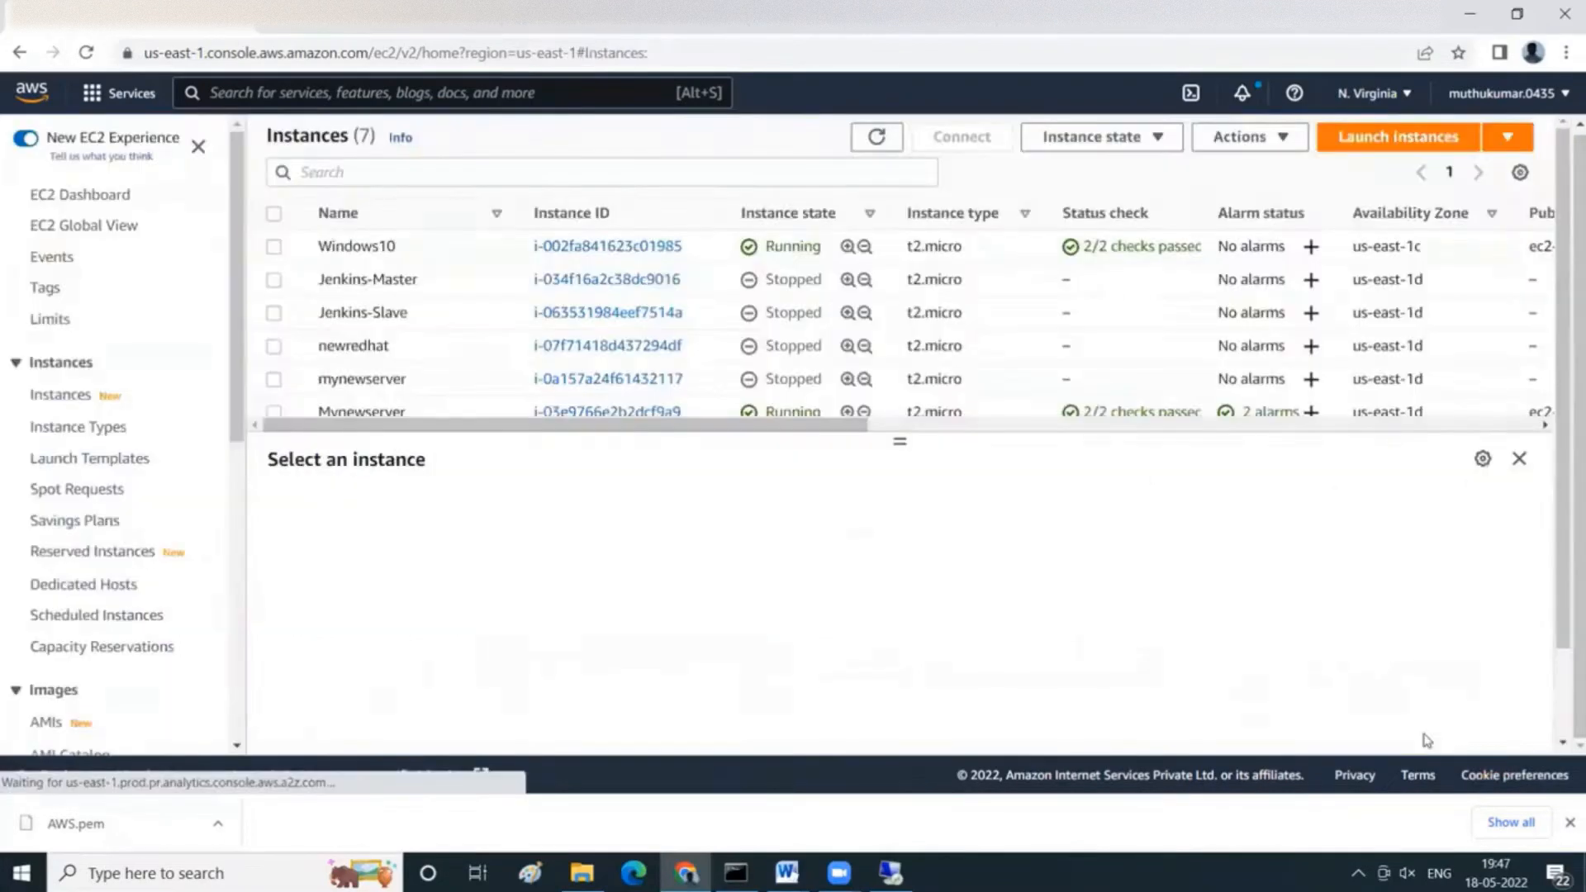
Refresh the instances list repeatedly to check MyAWS1server's instance state and status check.
scroll(996, 239, "down", 3)
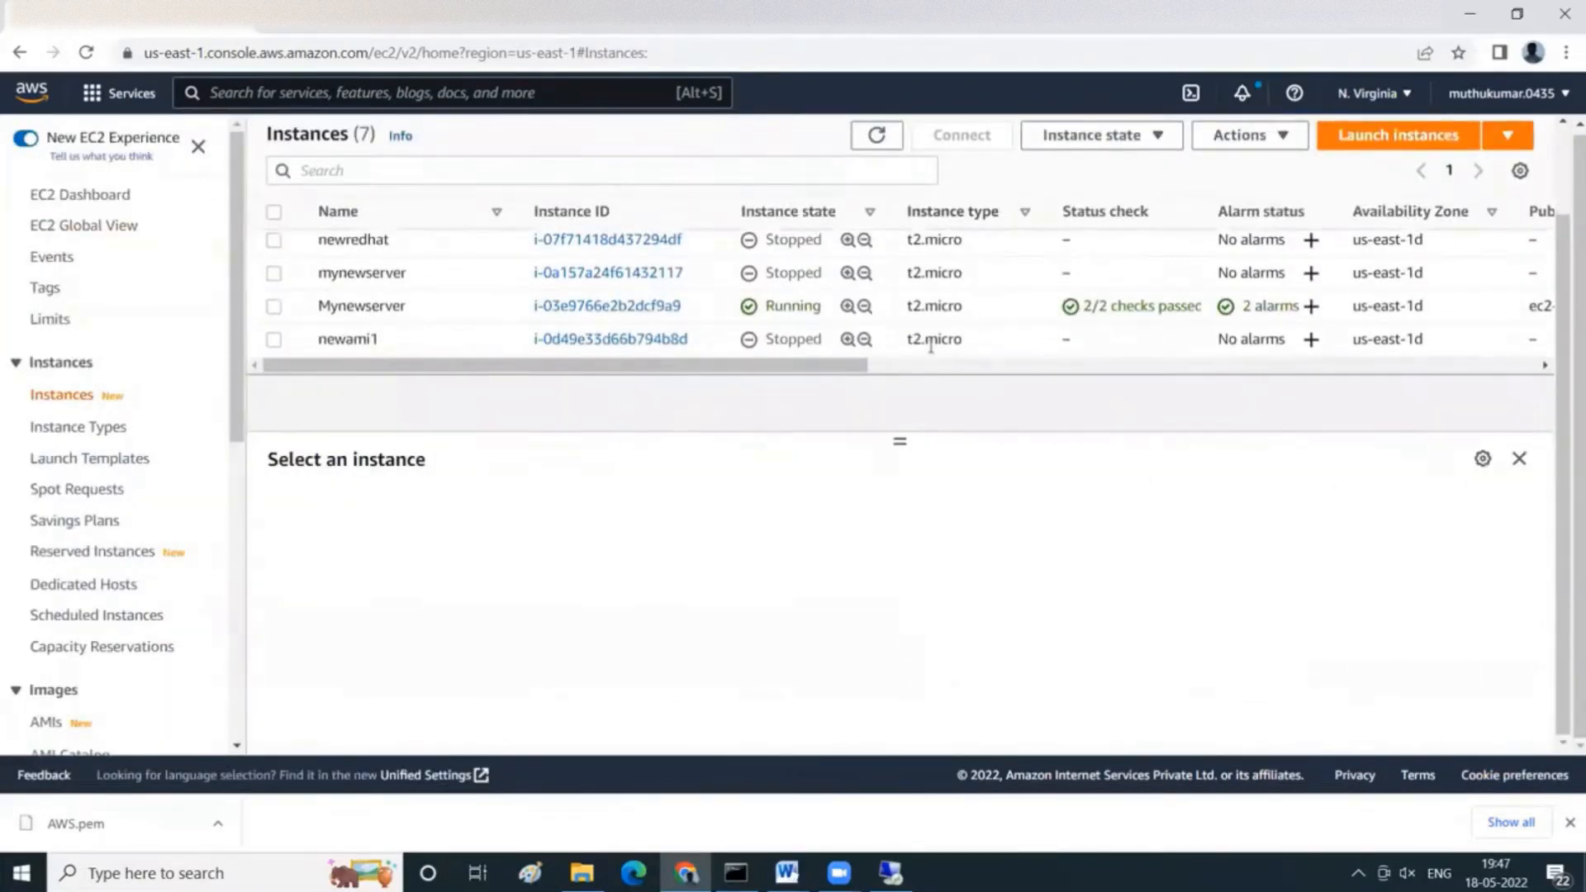
scroll(949, 349, "down", 2)
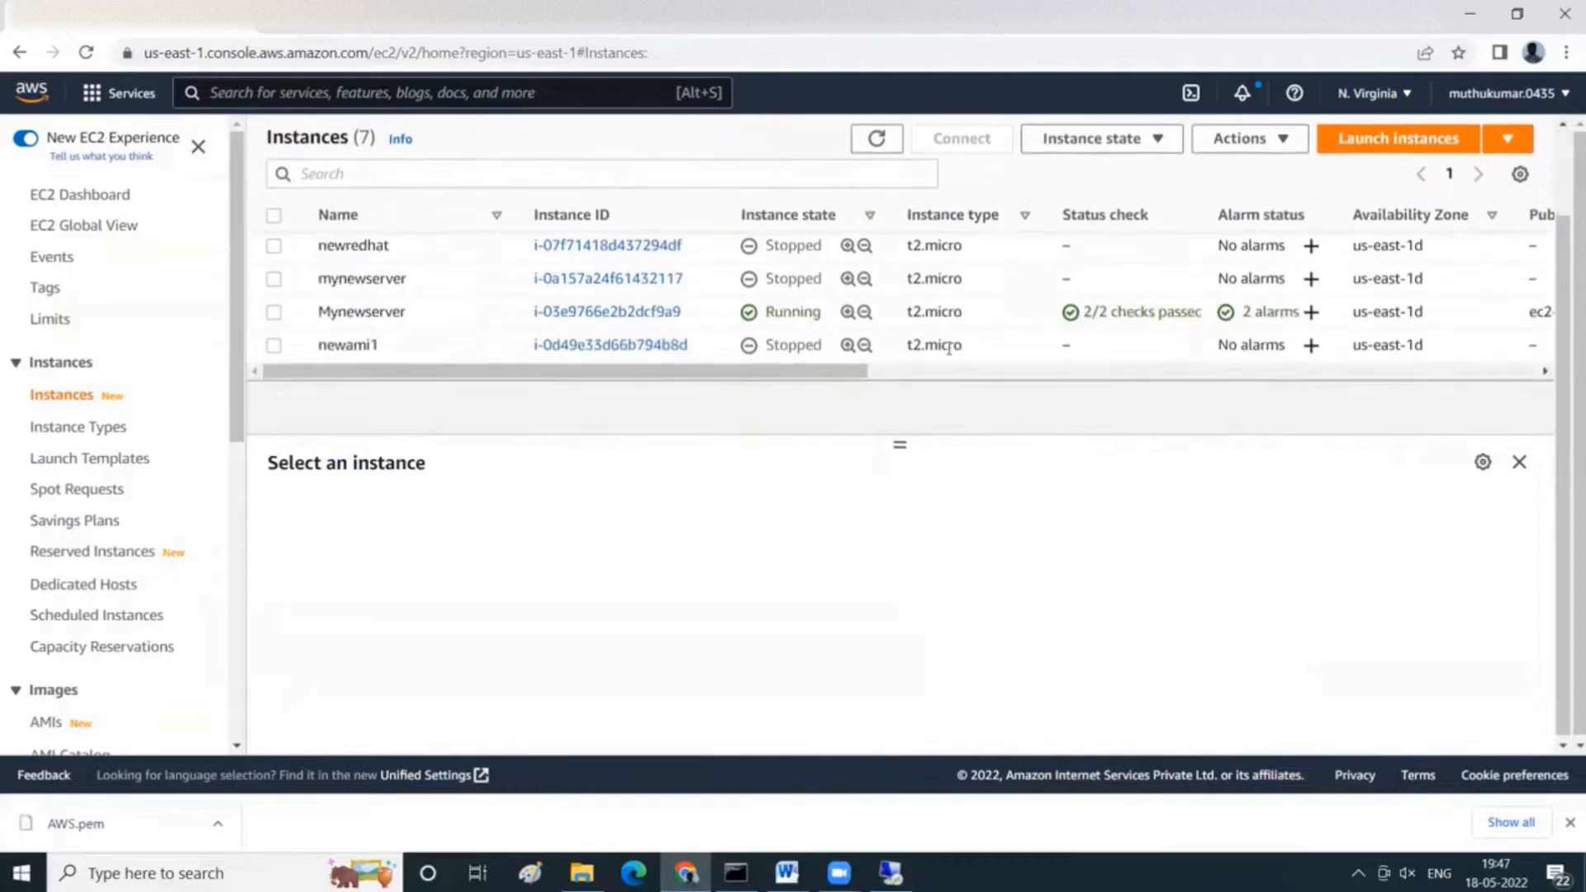
left_click(877, 141)
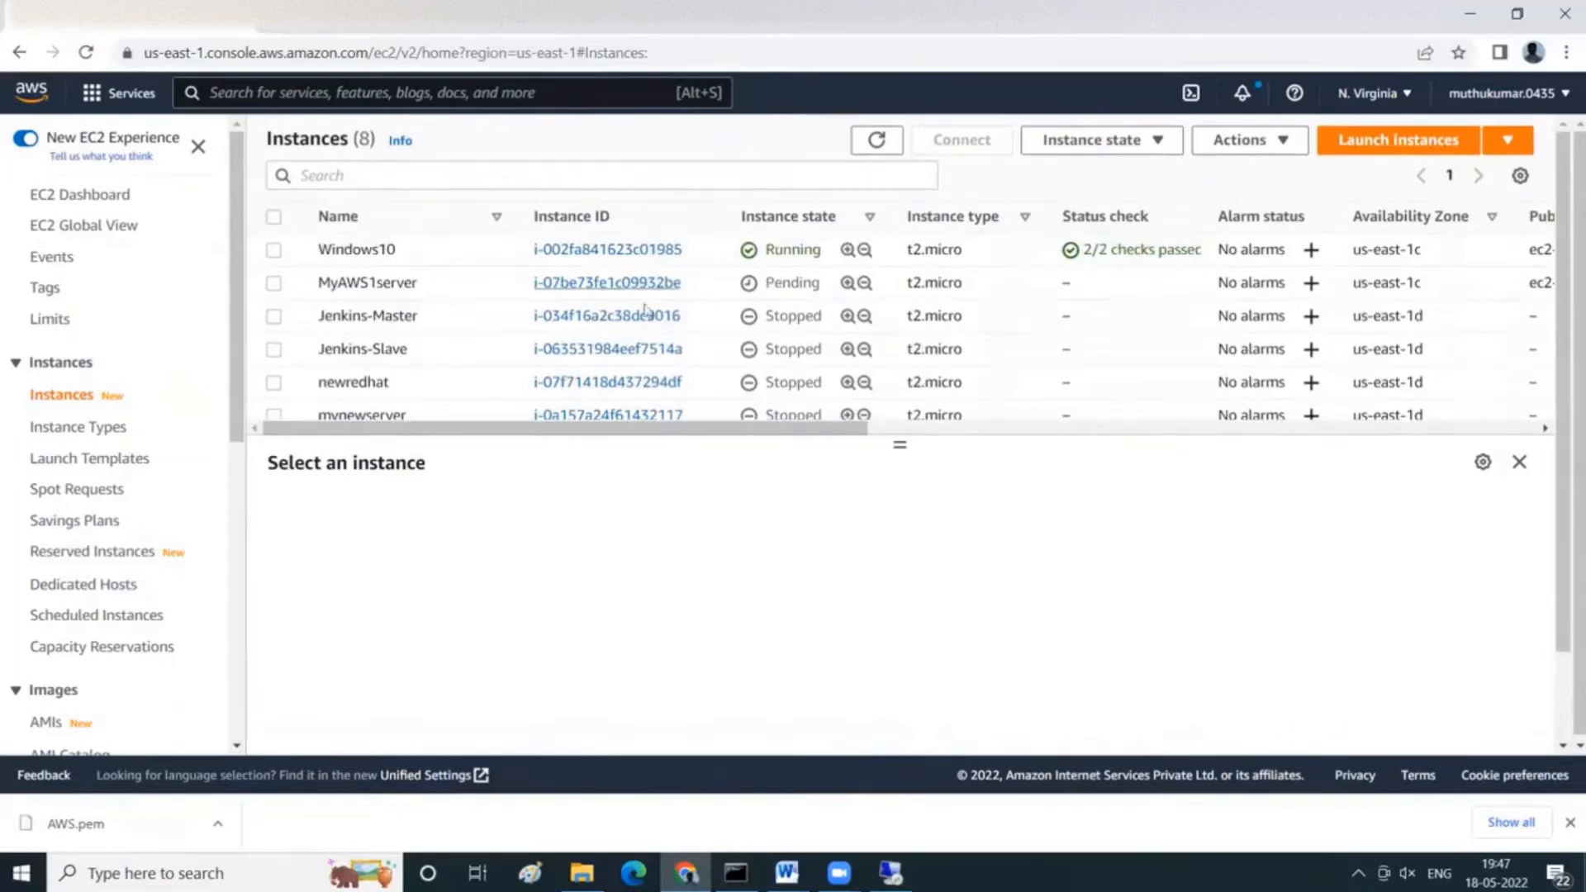
left_click_drag(766, 285, 817, 282)
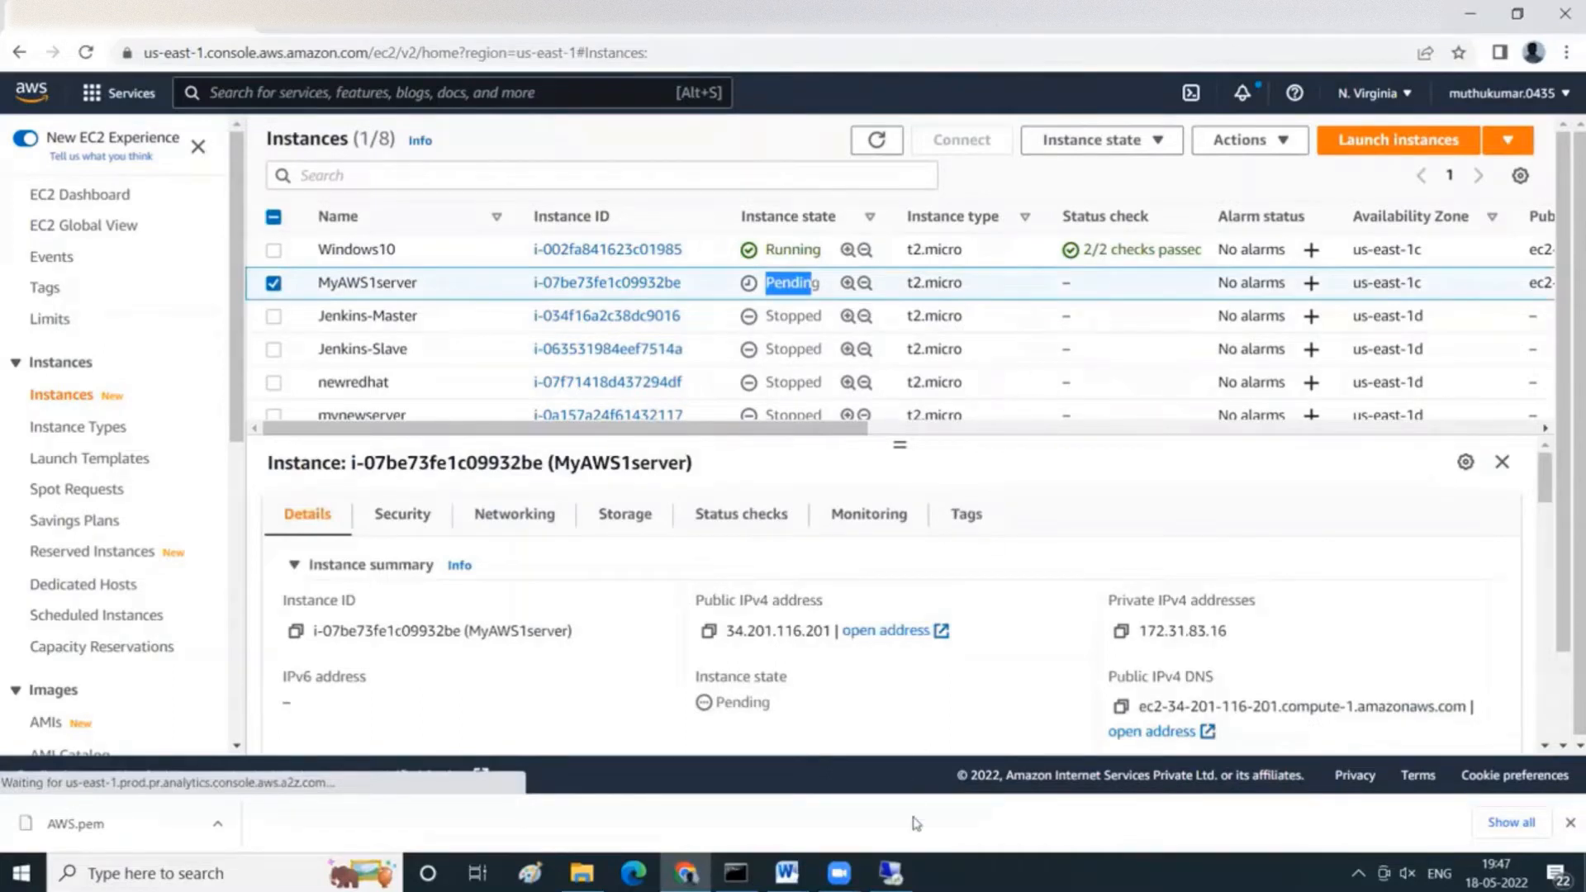
left_click(877, 142)
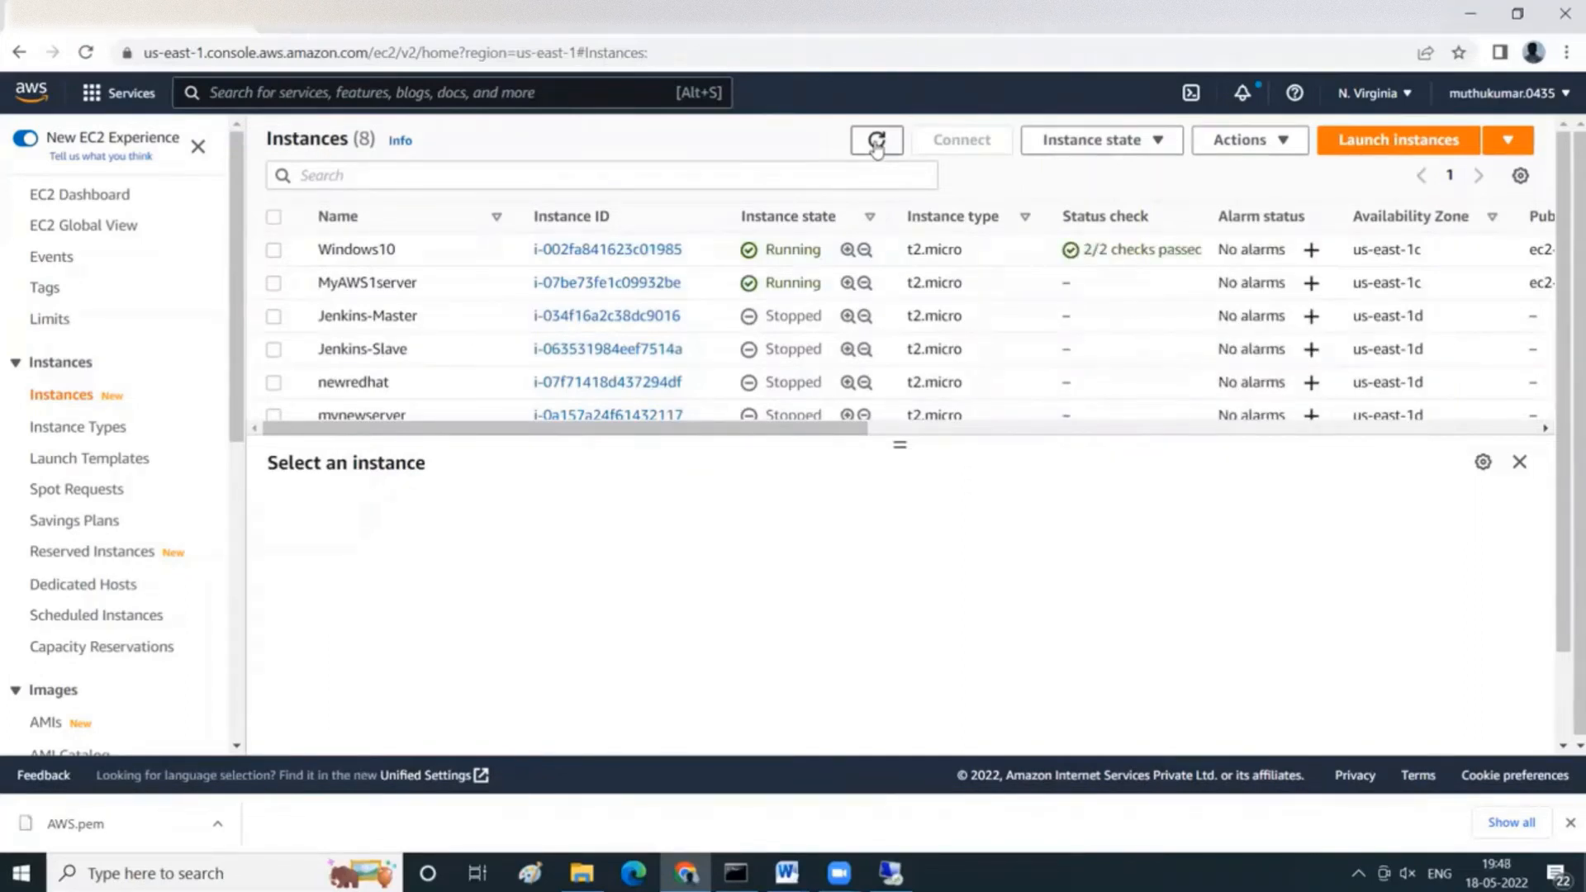
left_click(876, 142)
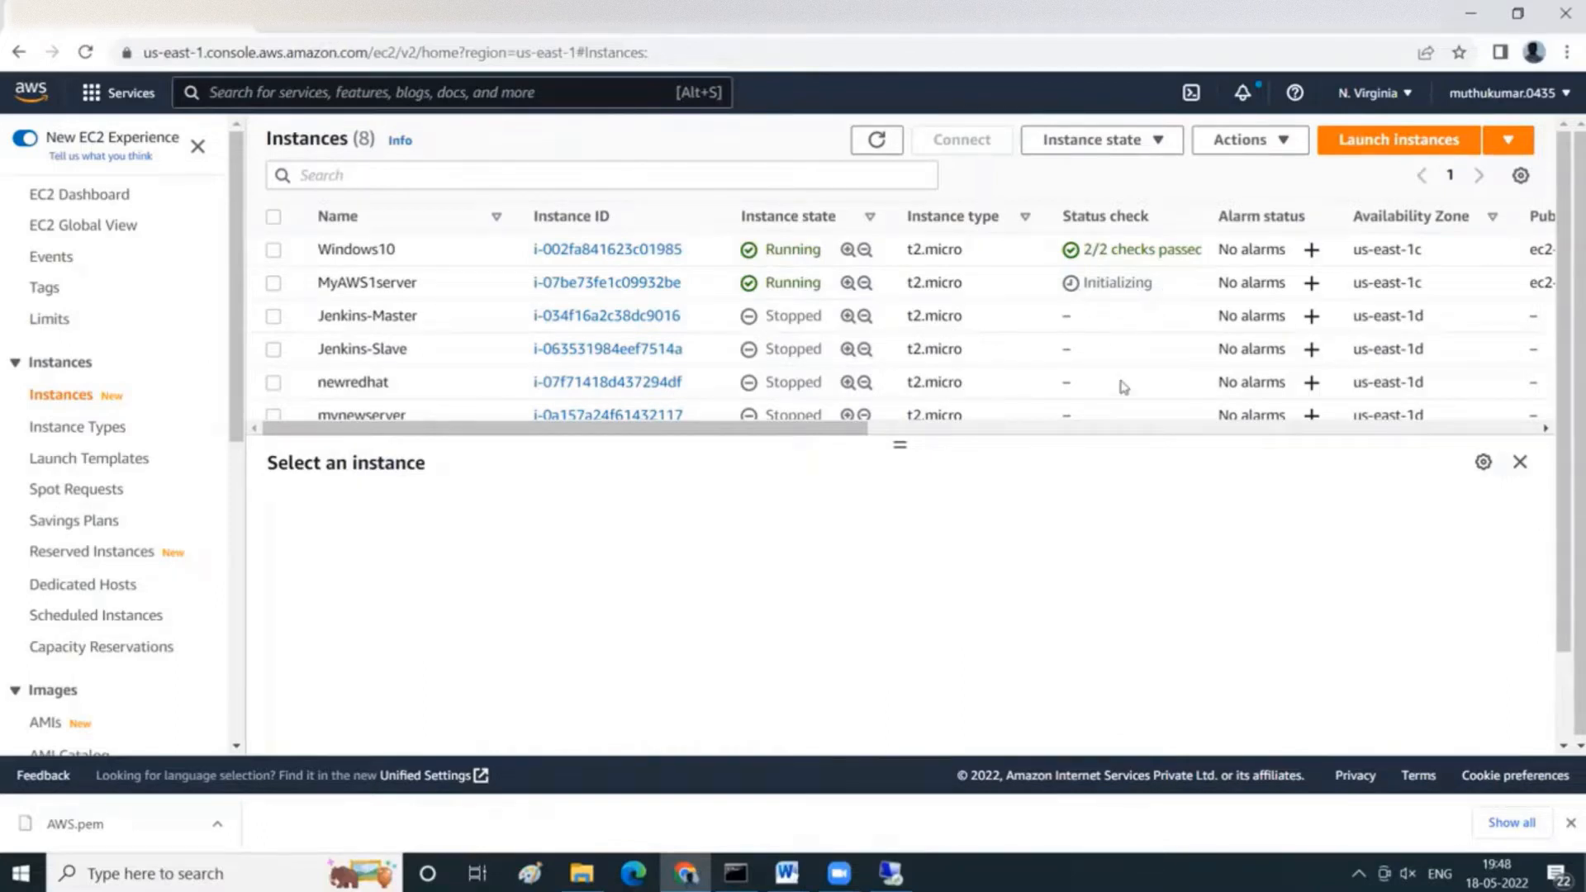
left_click(878, 141)
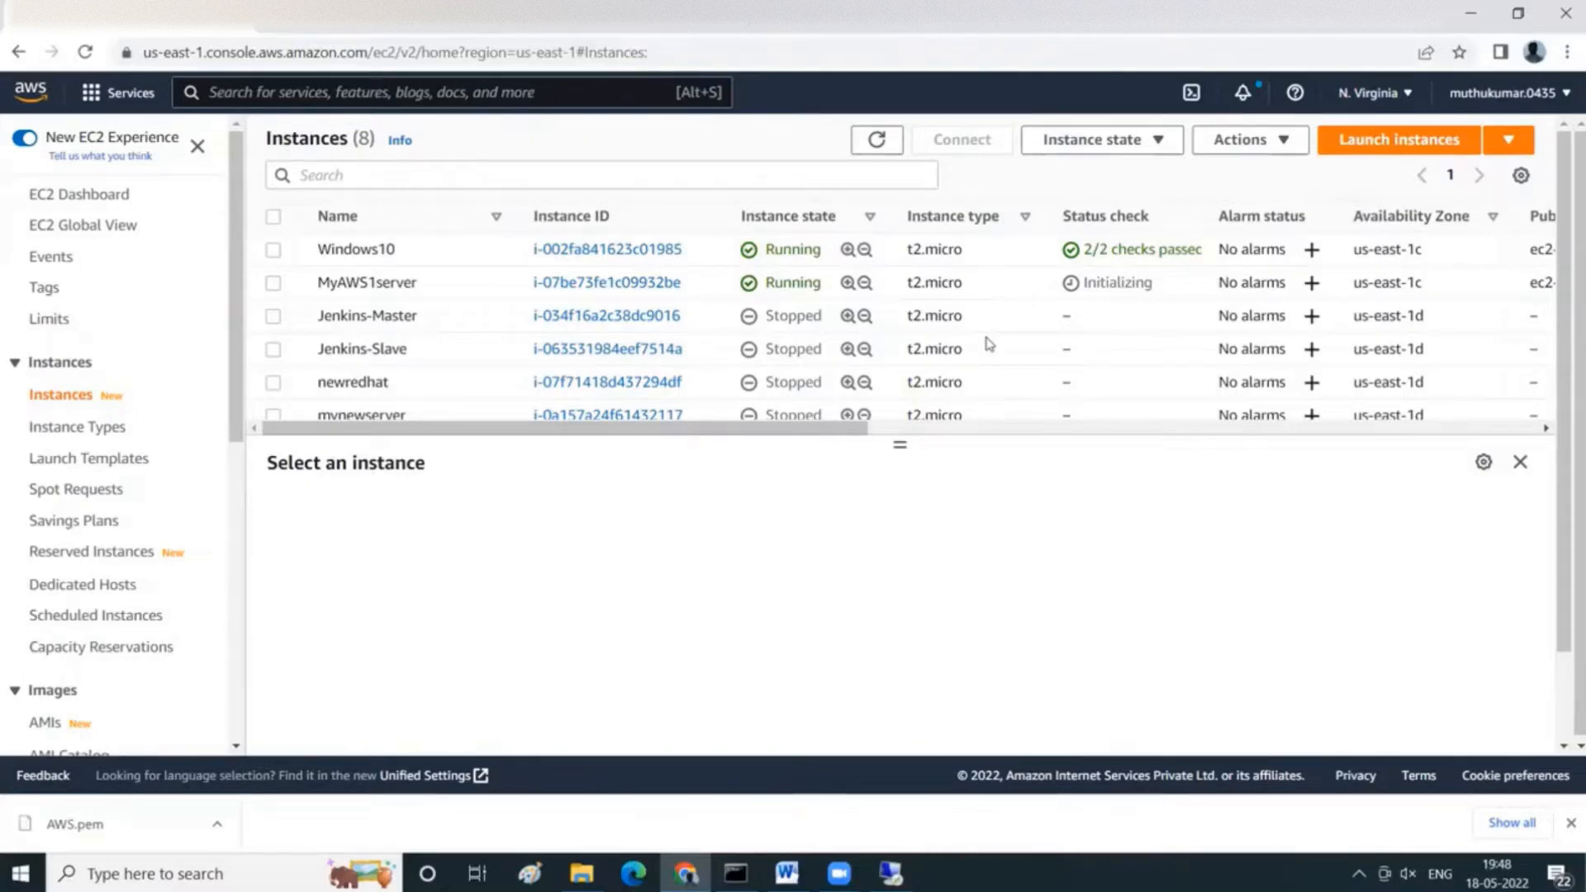
left_click(865, 146)
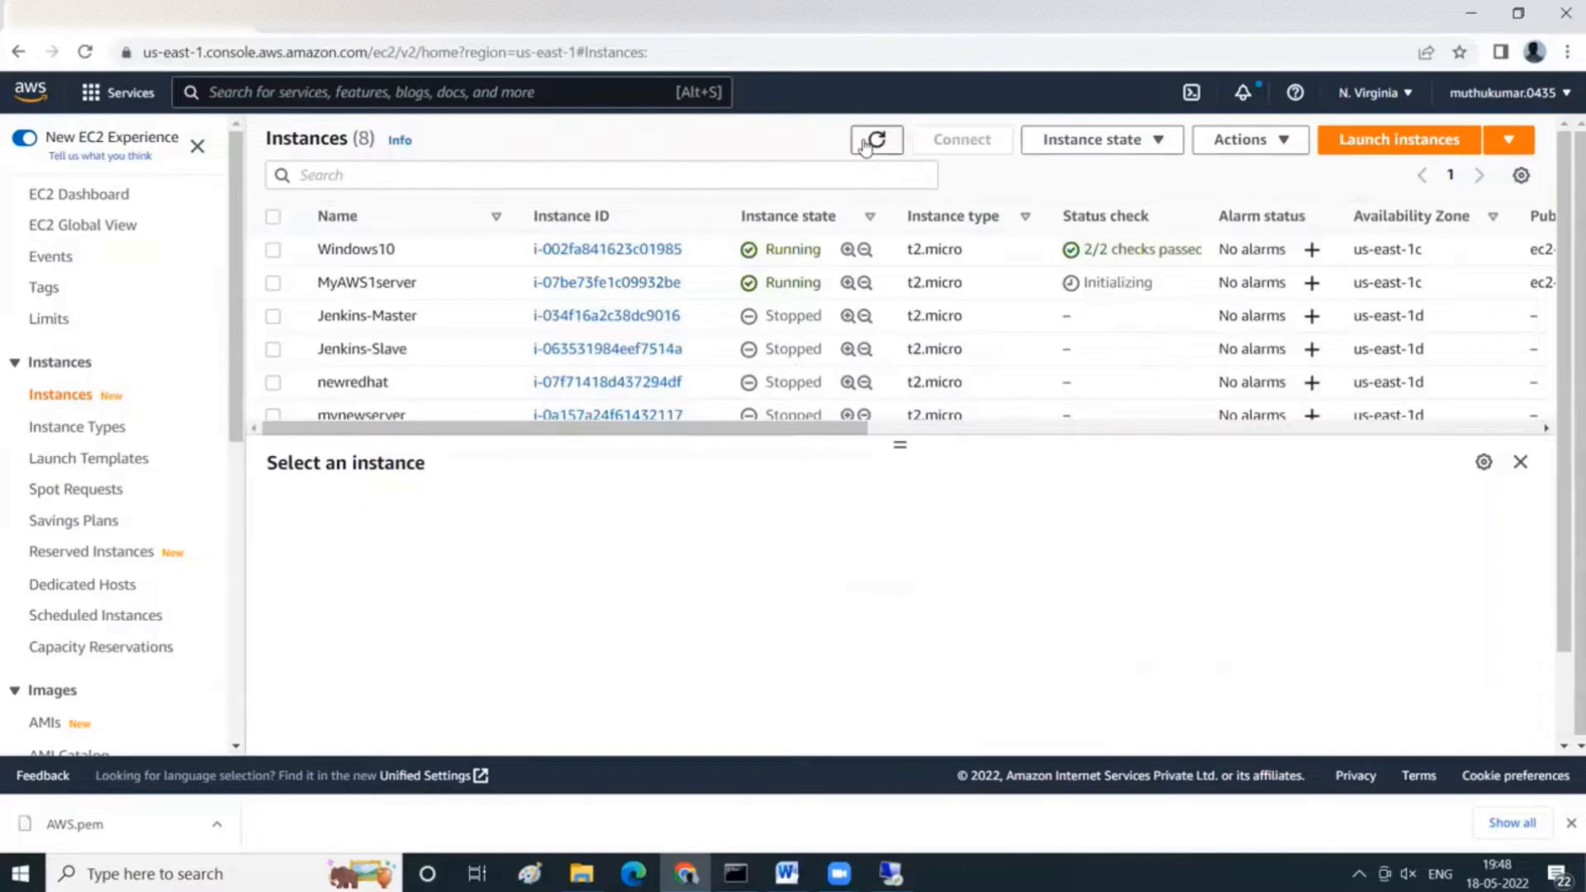
left_click(1507, 147)
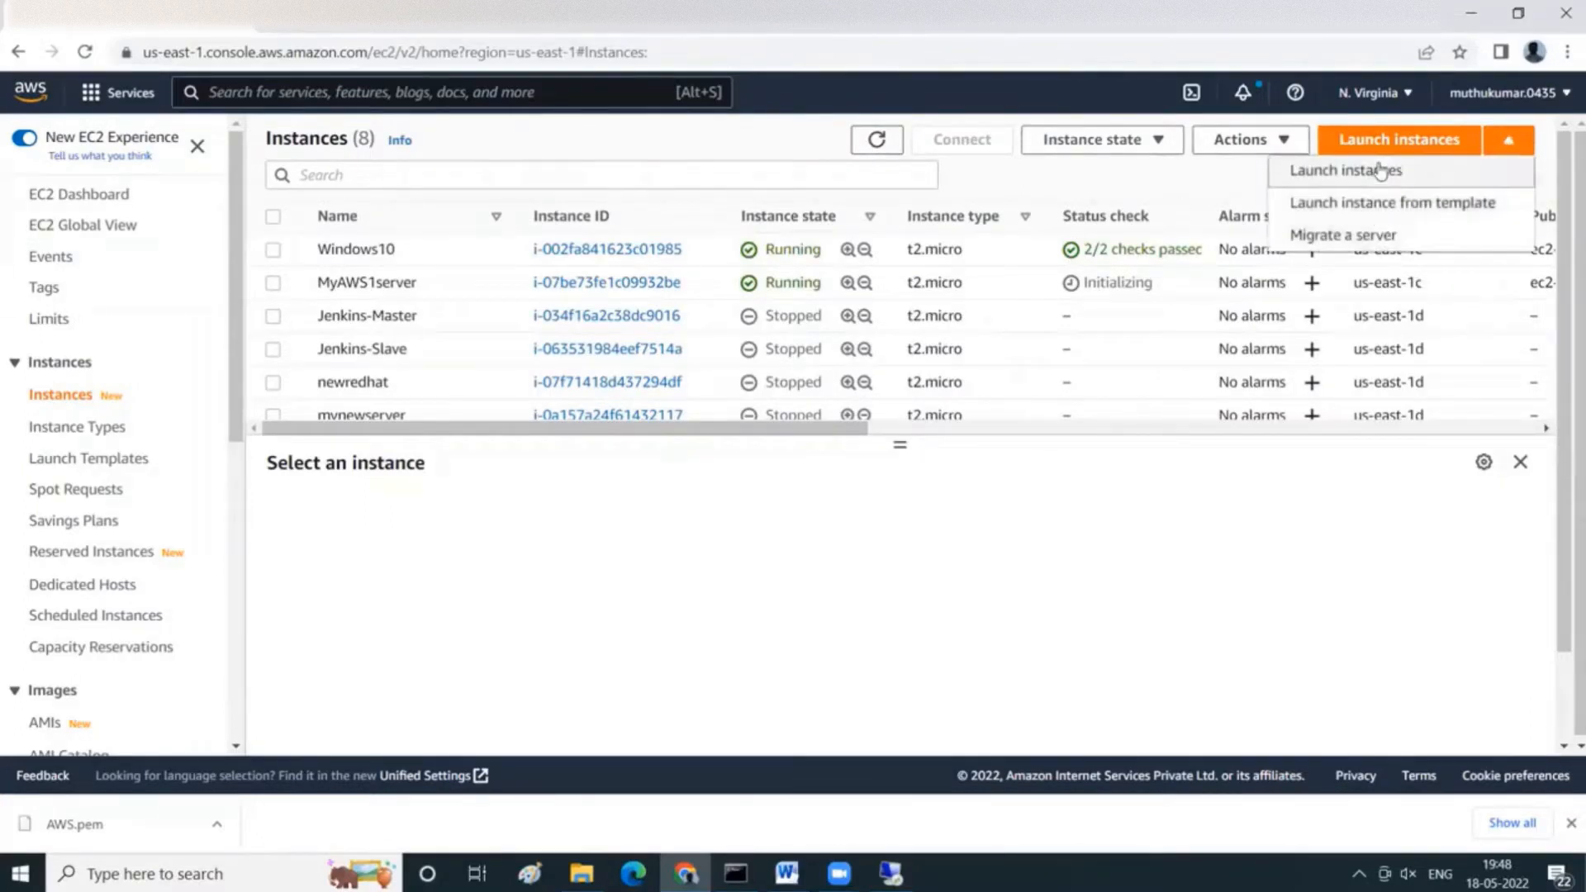
left_click(841, 533)
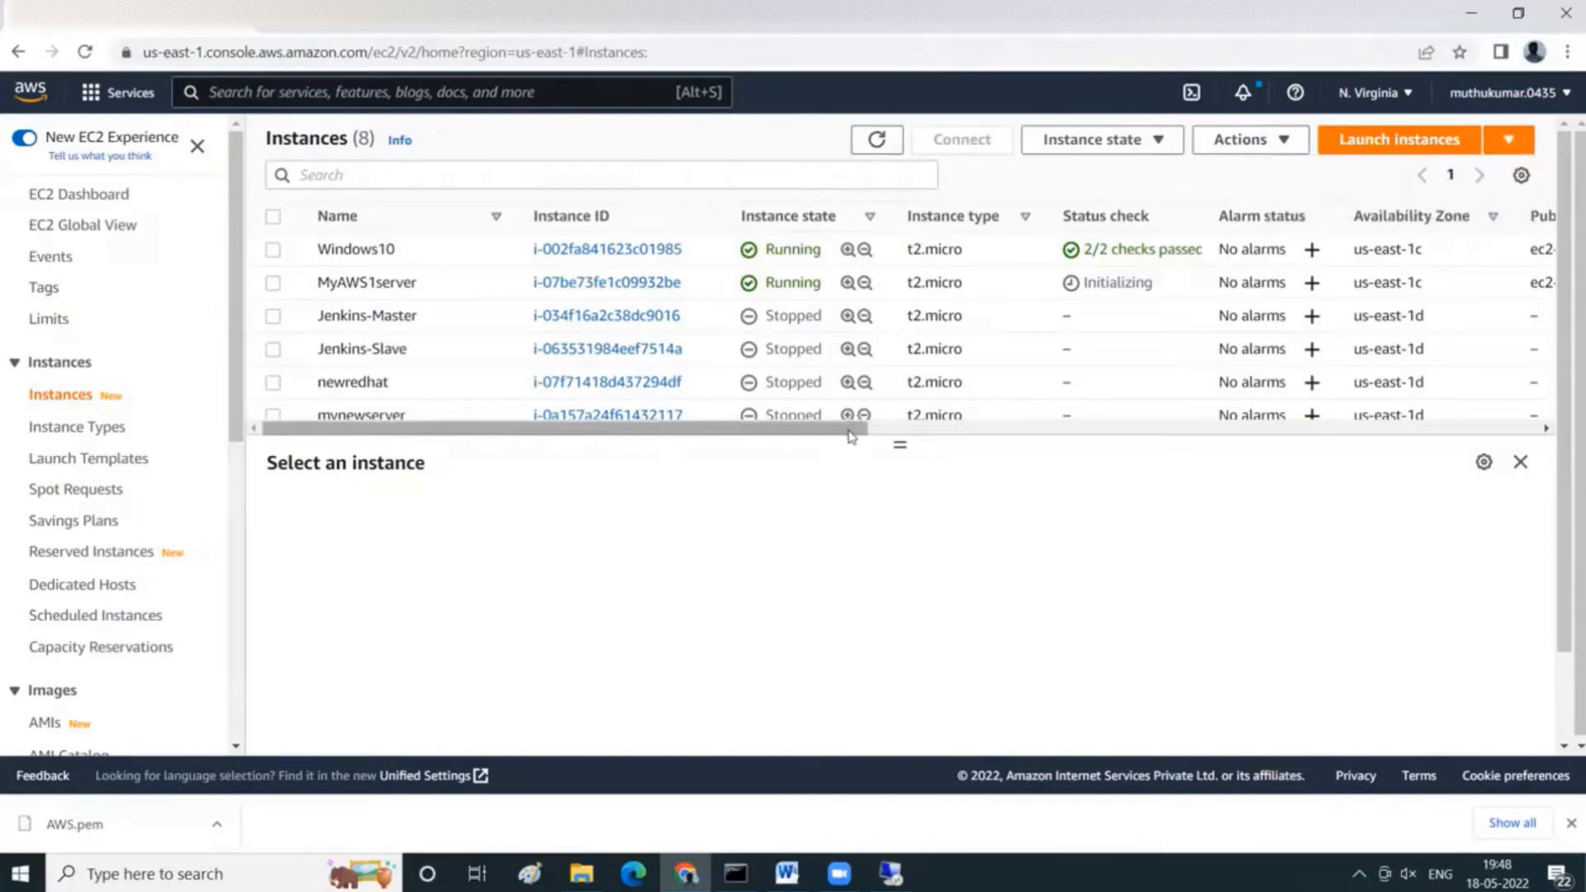
Examine MyAWS1server's availability zone and look through the list of available AWS regions.
left_click_drag(851, 436, 914, 436)
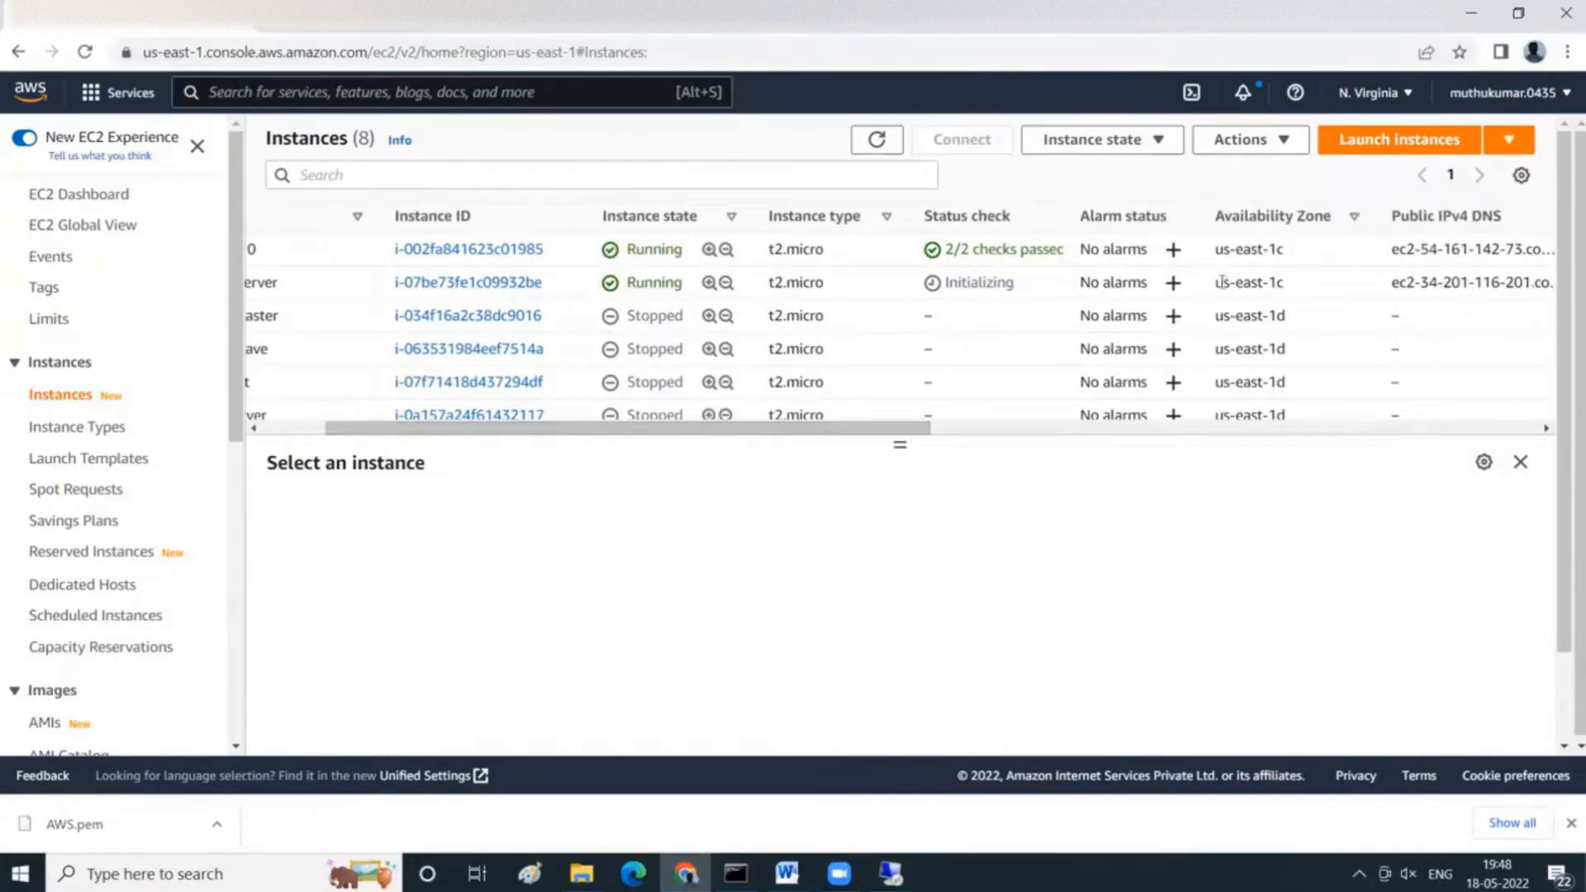
left_click_drag(1218, 279, 1292, 306)
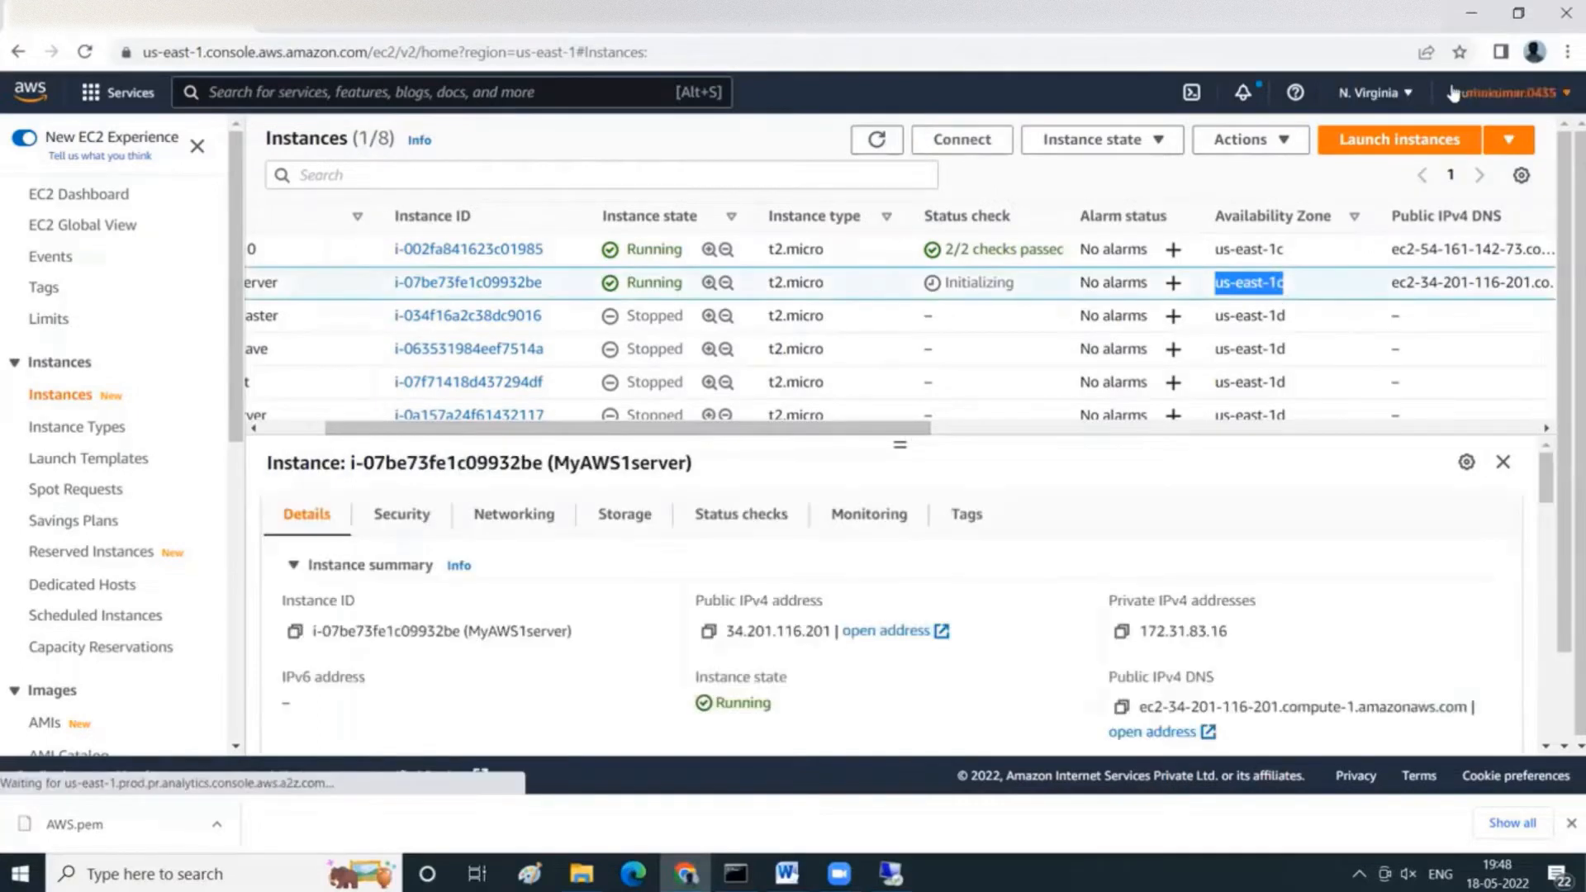
left_click(1413, 95)
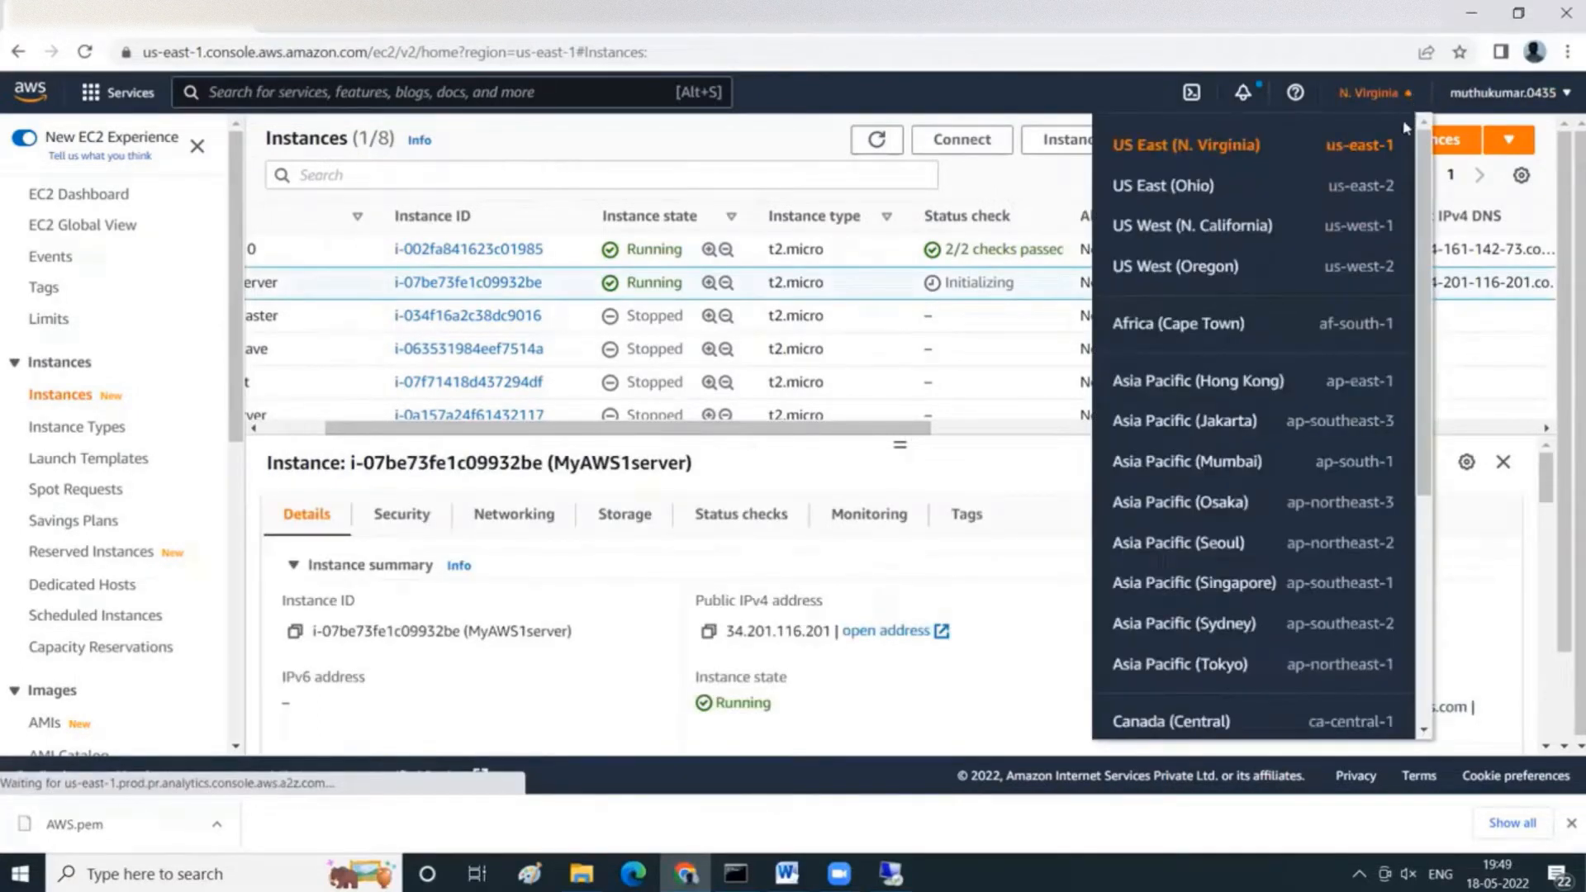
mouse_move(1420, 220)
left_mouse_down()
mouse_move(1423, 476)
mouse_move(1423, 248)
left_mouse_up()
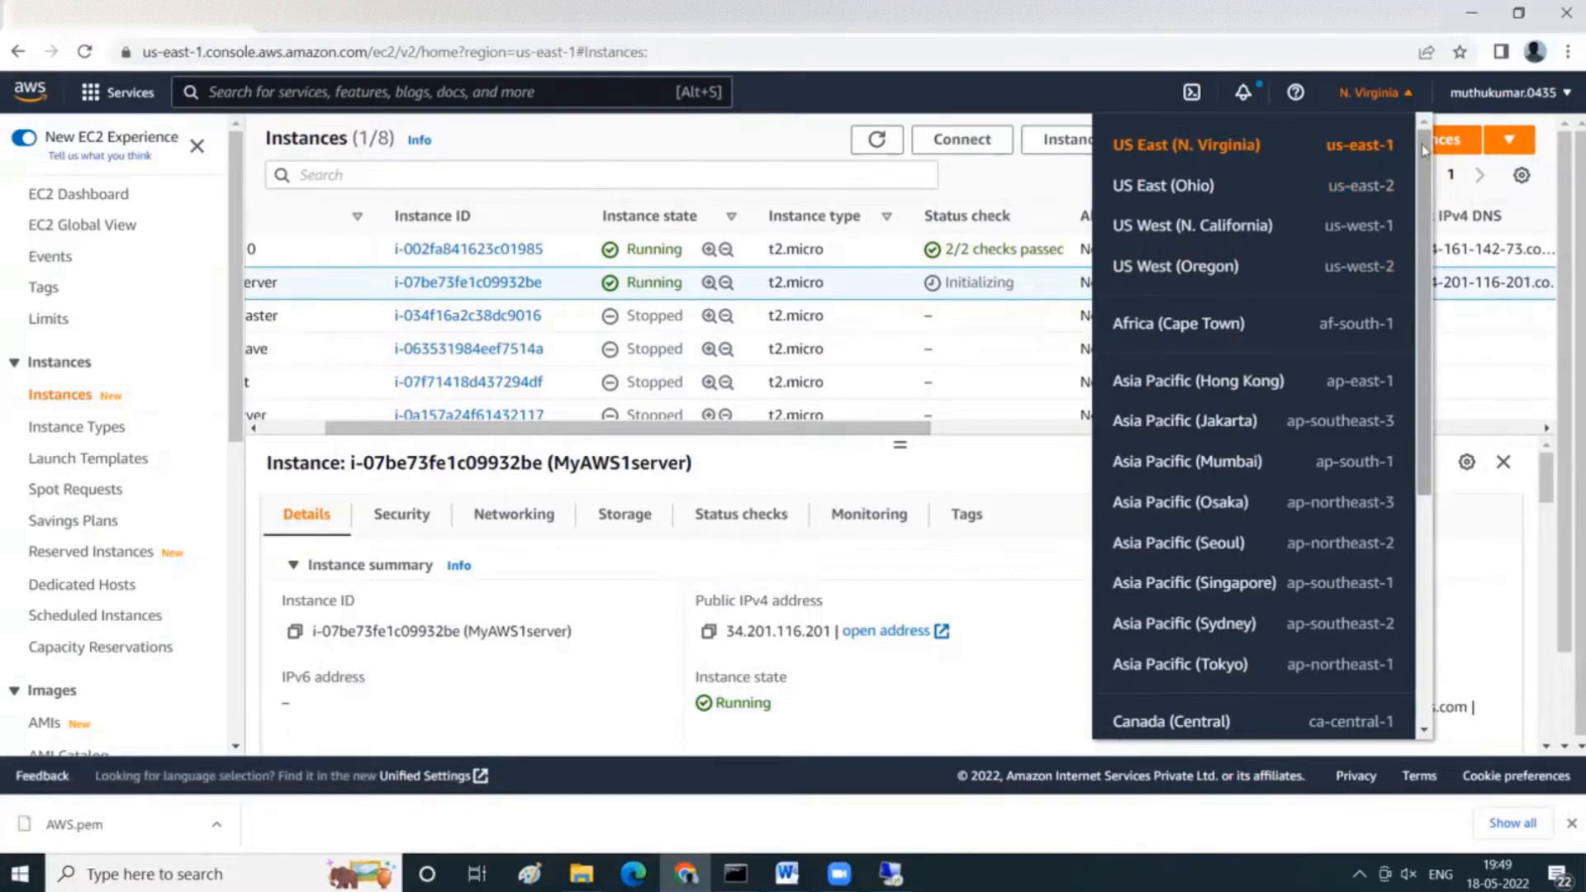
mouse_move(1424, 150)
left_mouse_down()
mouse_move(1426, 378)
mouse_move(1427, 180)
left_mouse_up()
left_click(1555, 529)
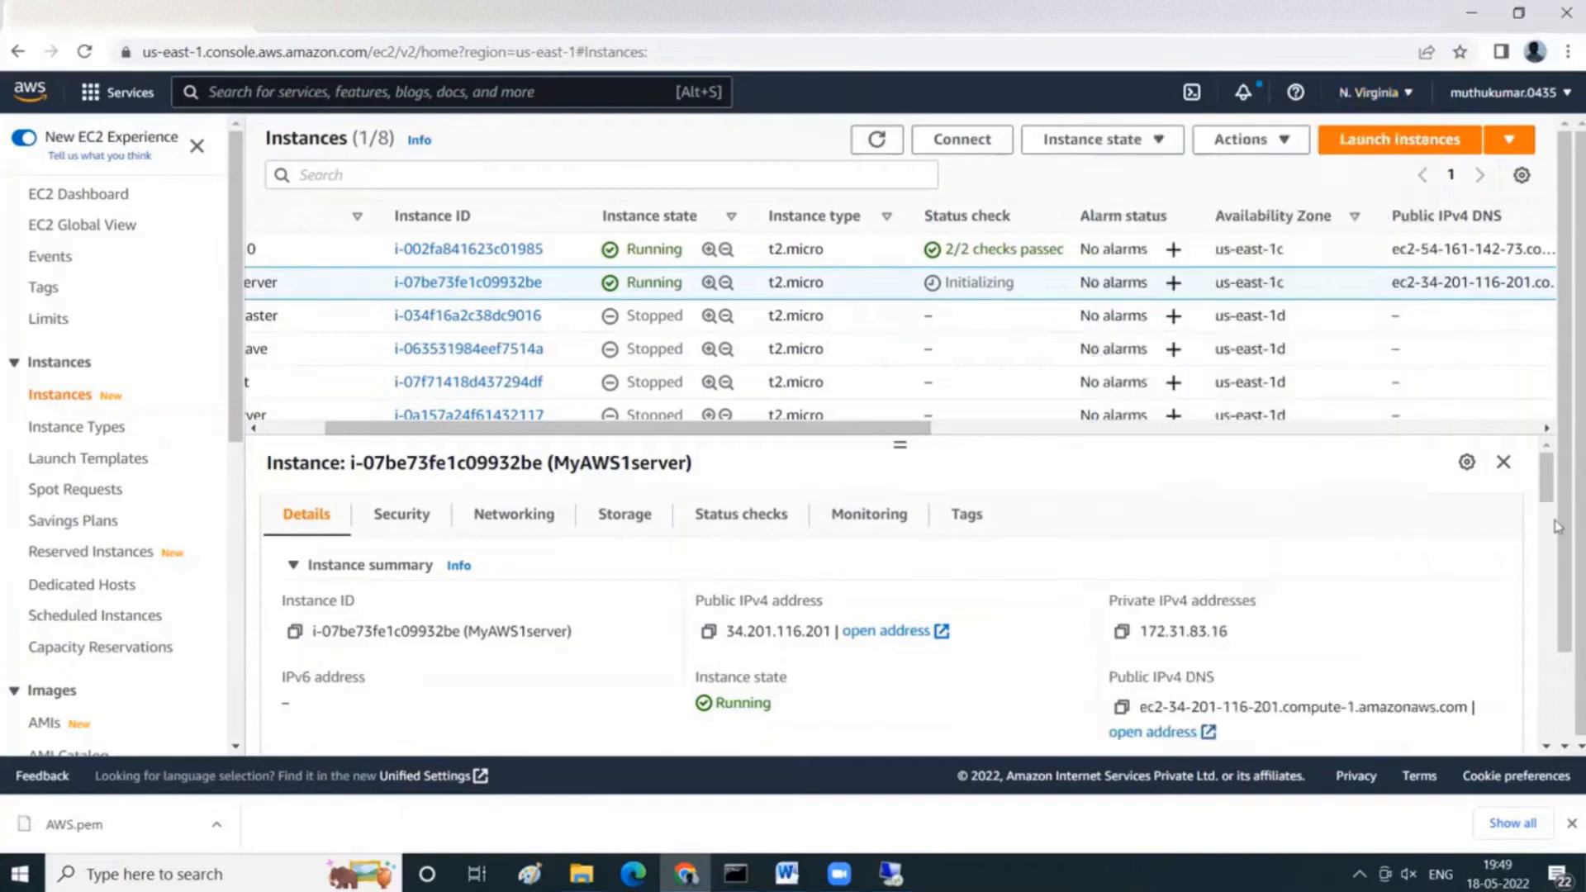
Refresh the instances list and begin launching another instance, entering Newwindows10 as its name.
left_click(877, 142)
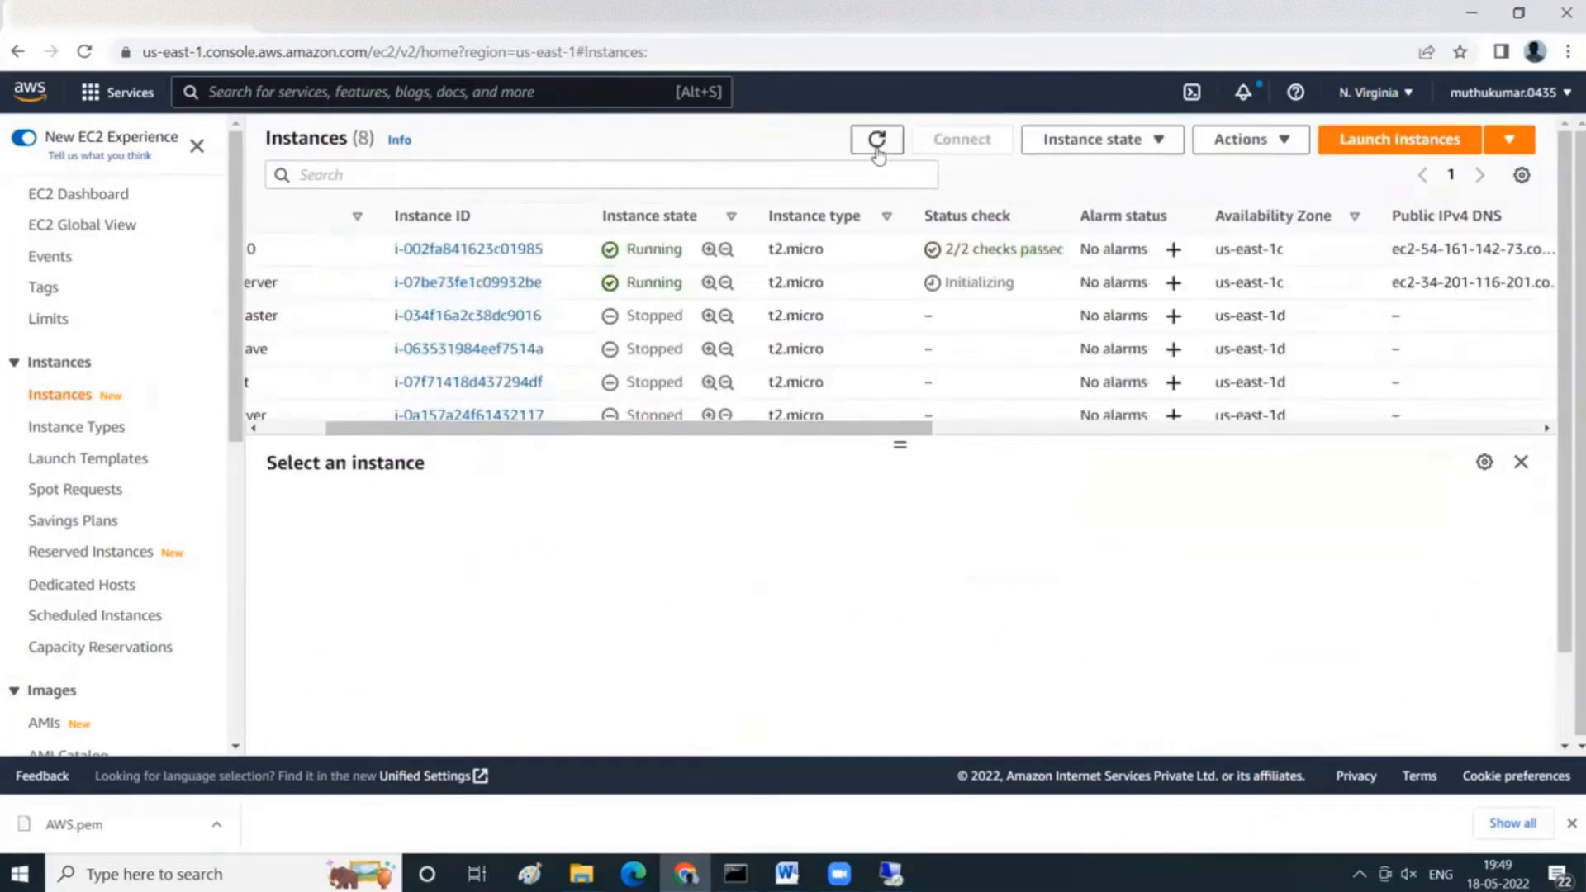
left_click_drag(903, 430, 595, 510)
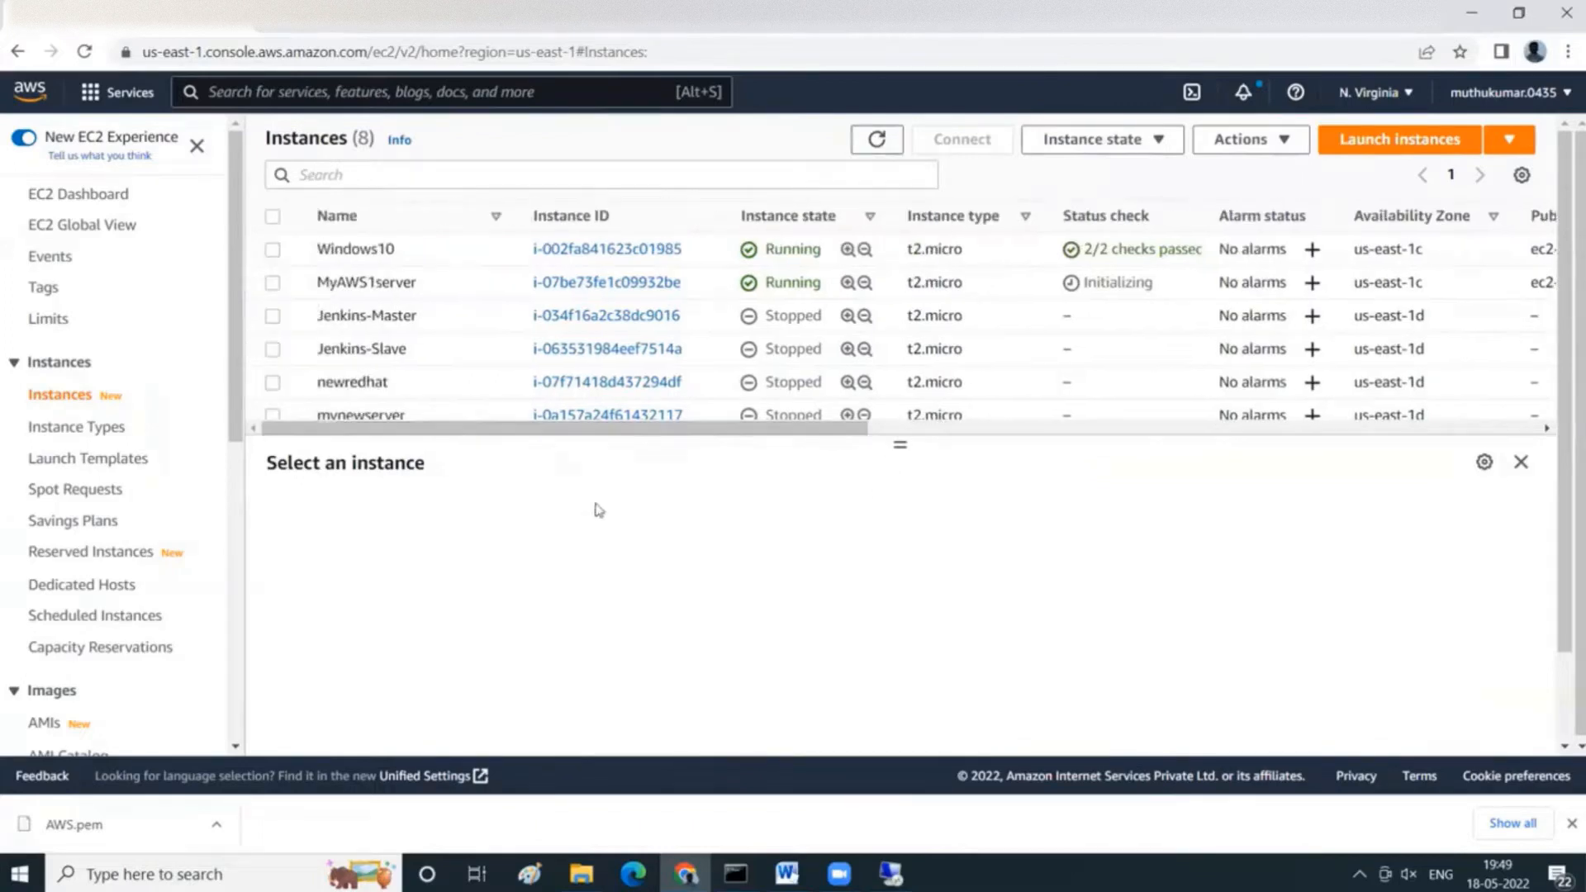
left_click(1510, 140)
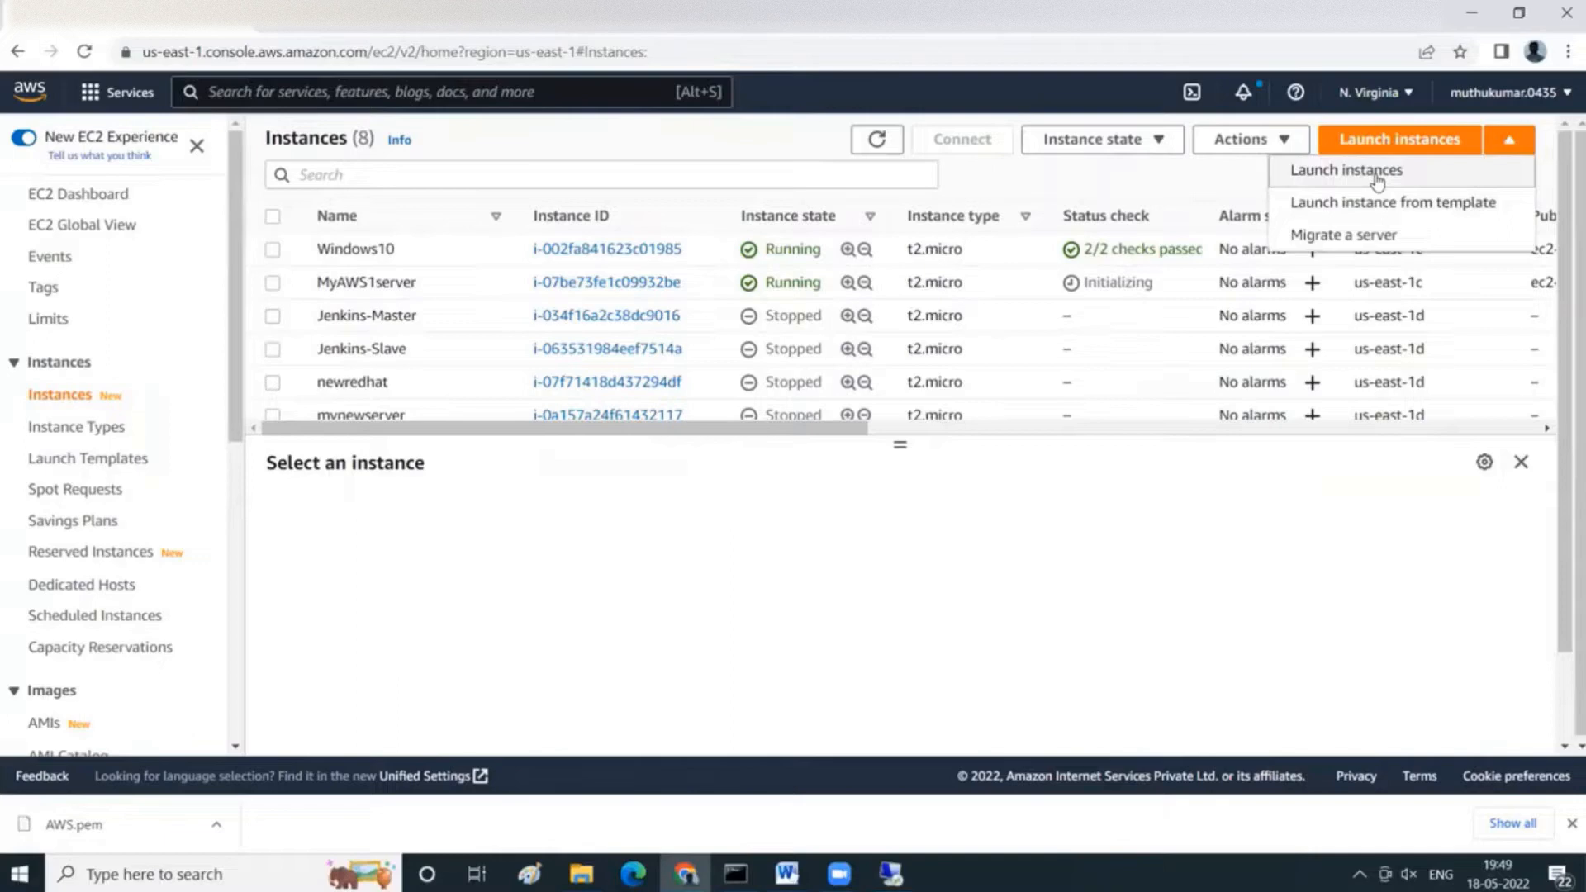
left_click(1376, 176)
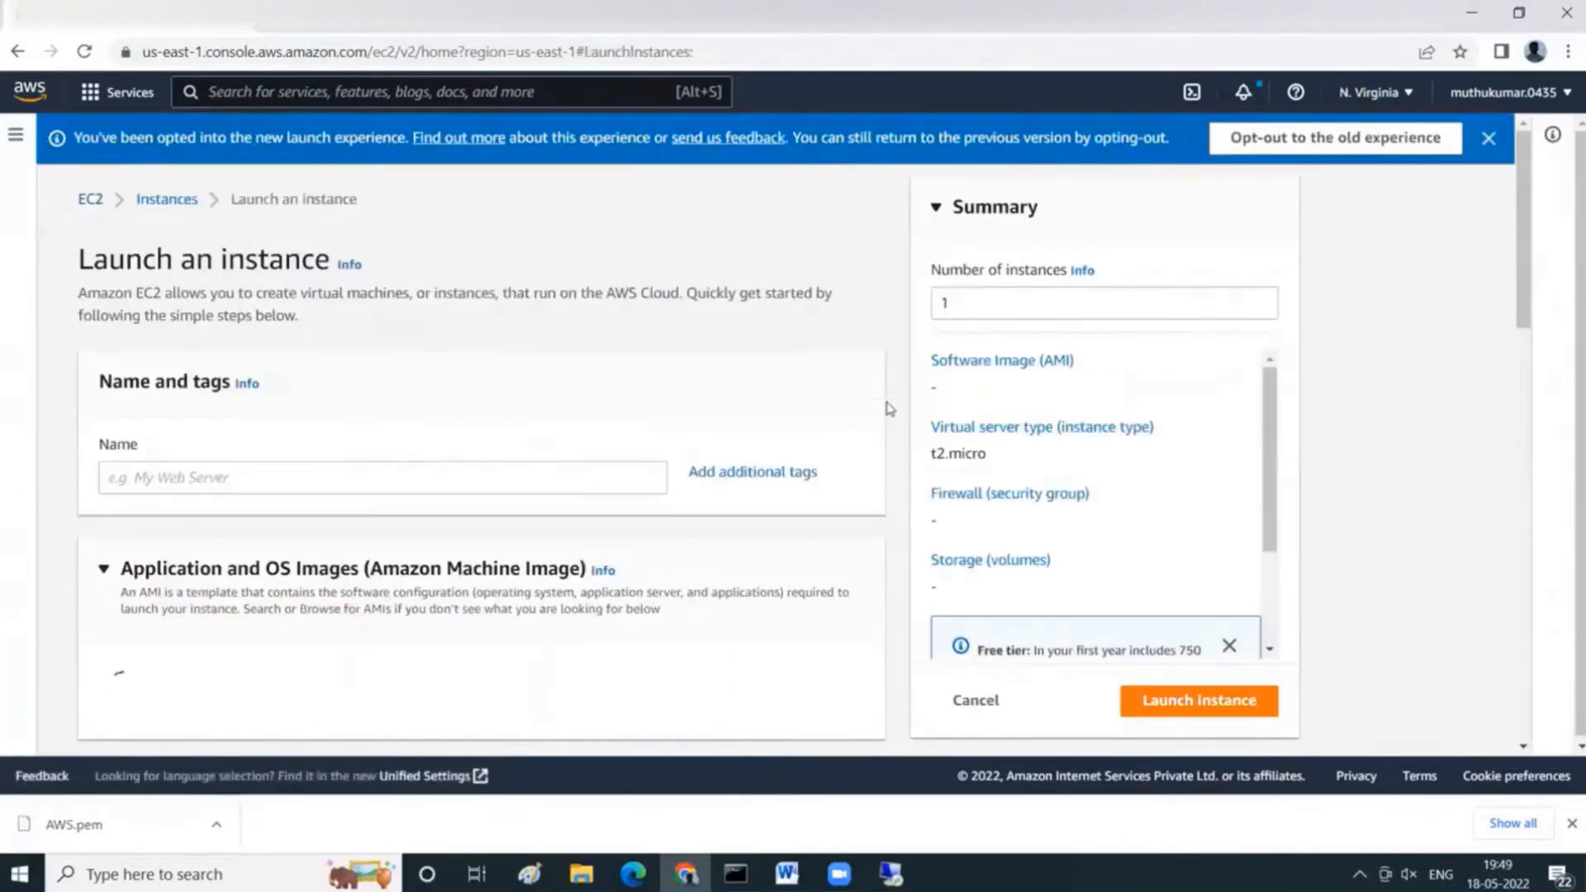
left_click(472, 474)
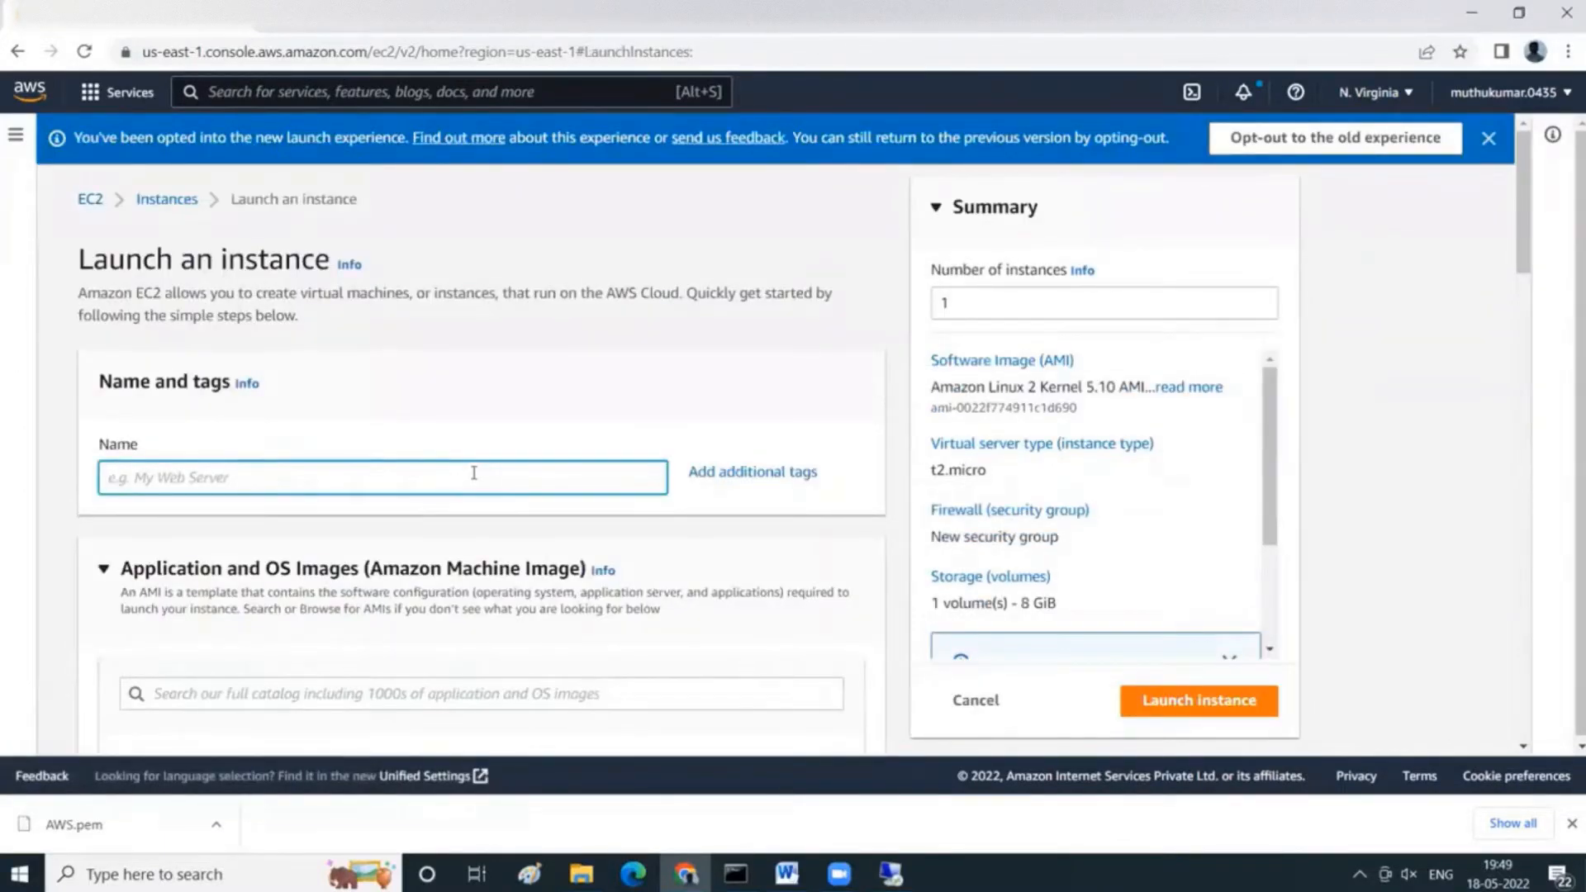
type("Newwindows10")
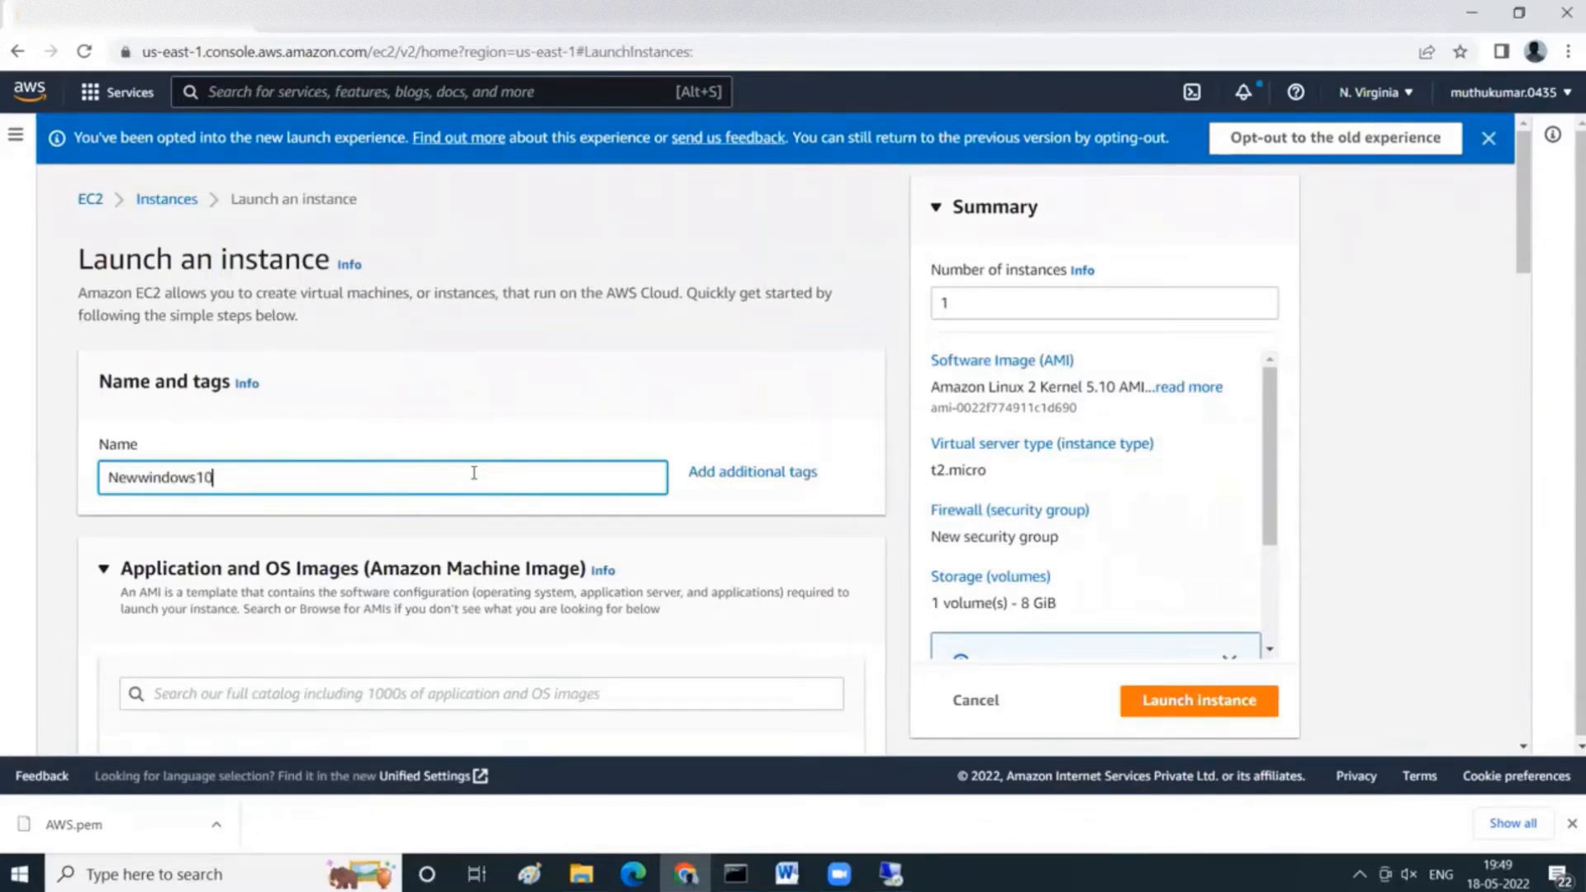
Choose the Windows quick-start image for the instance, expand the volume details and accept the resulting setting changes.
scroll(466, 479, "down", 4)
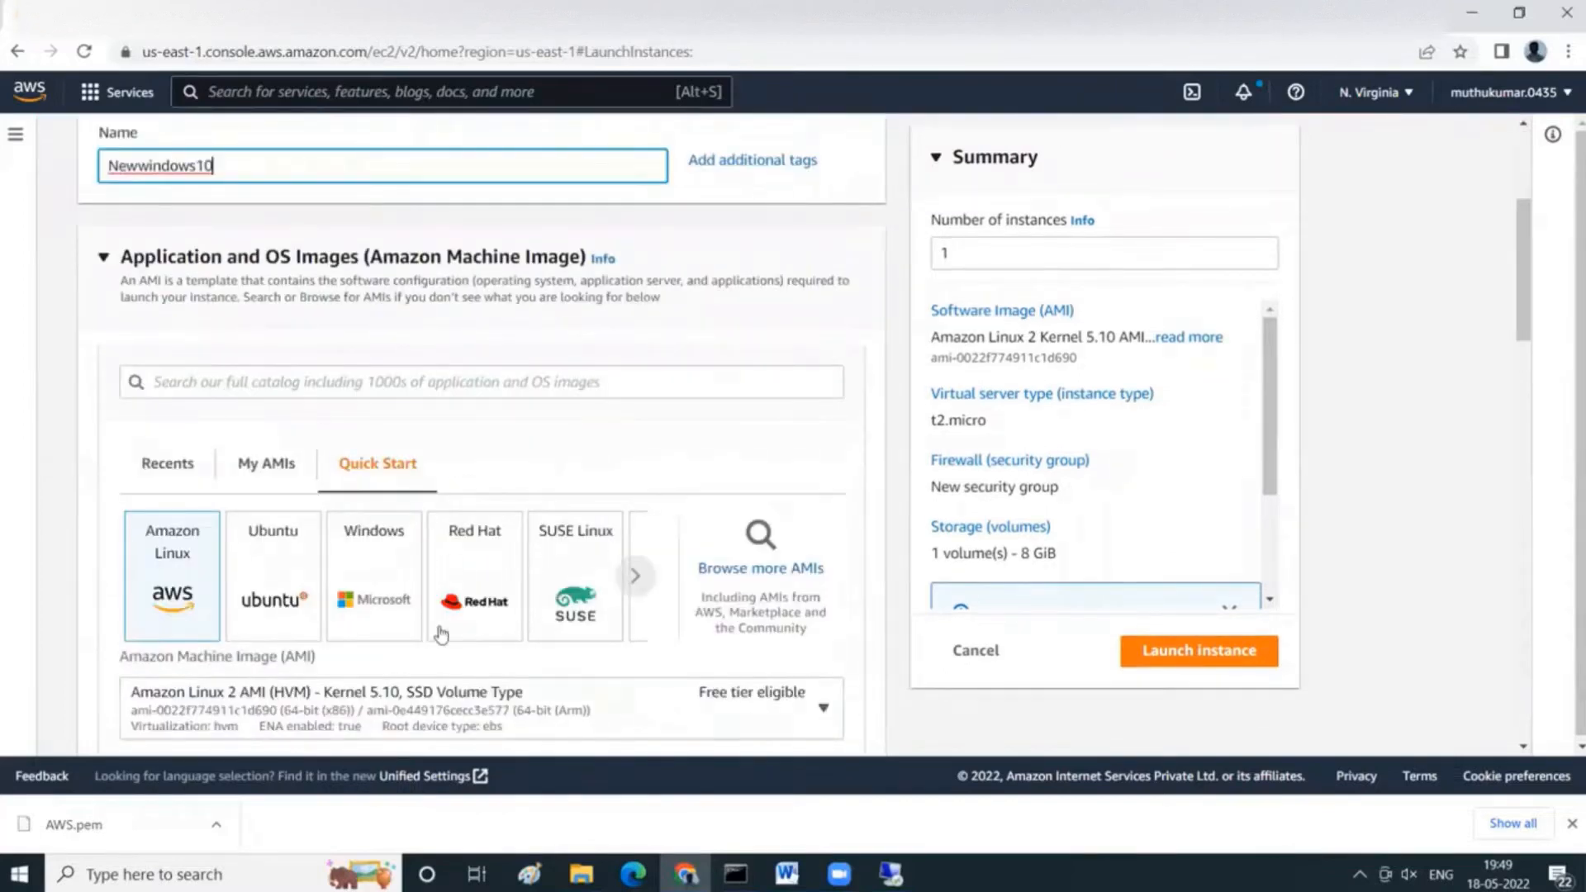
left_click(410, 605)
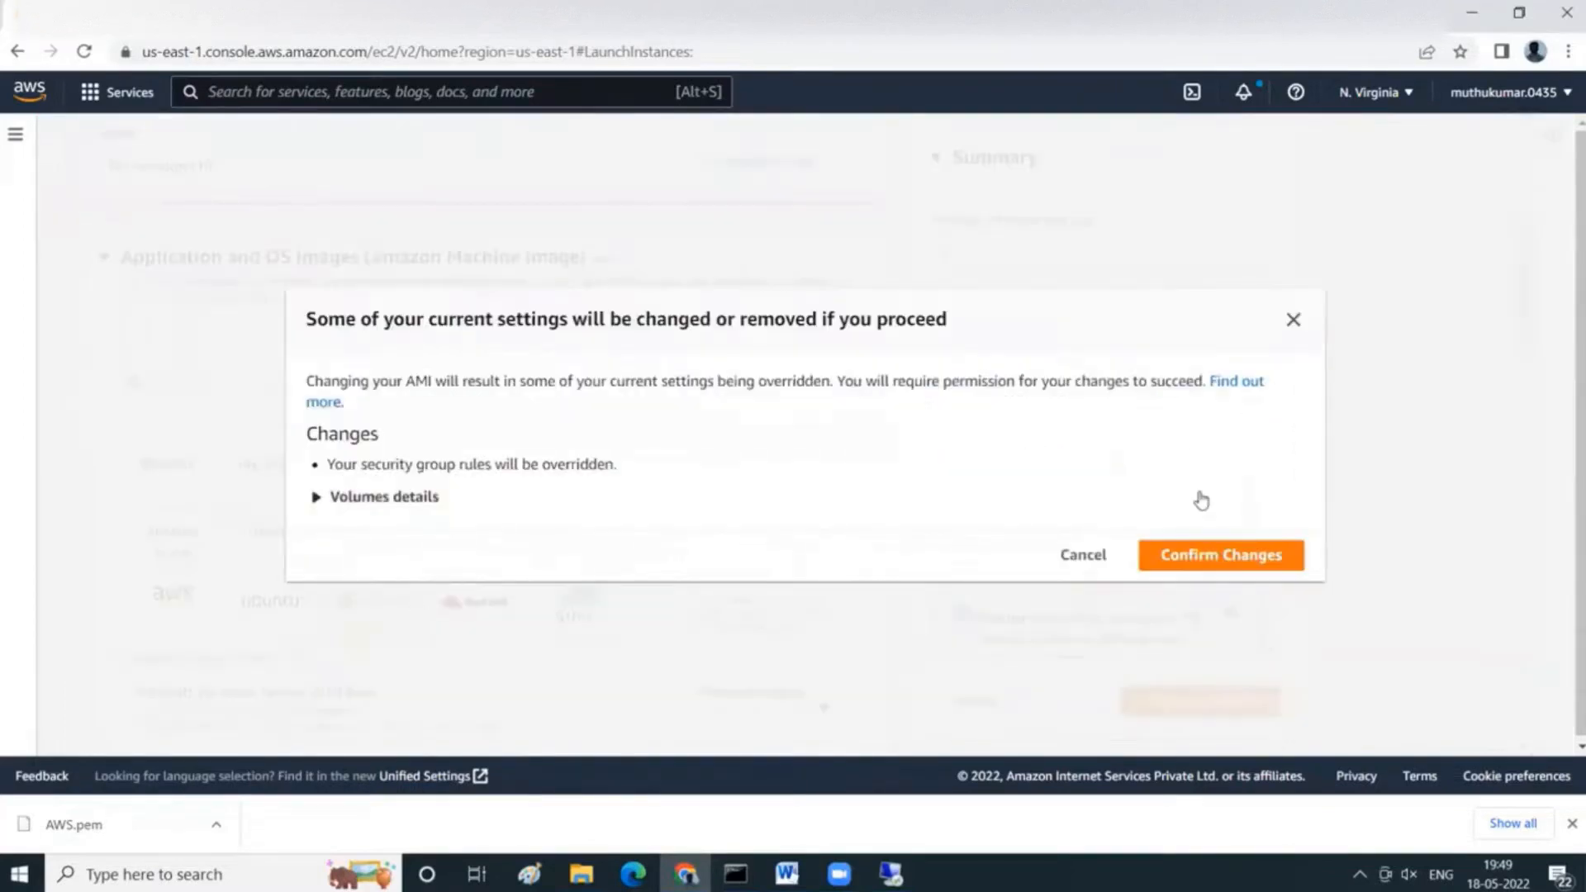
left_click(344, 502)
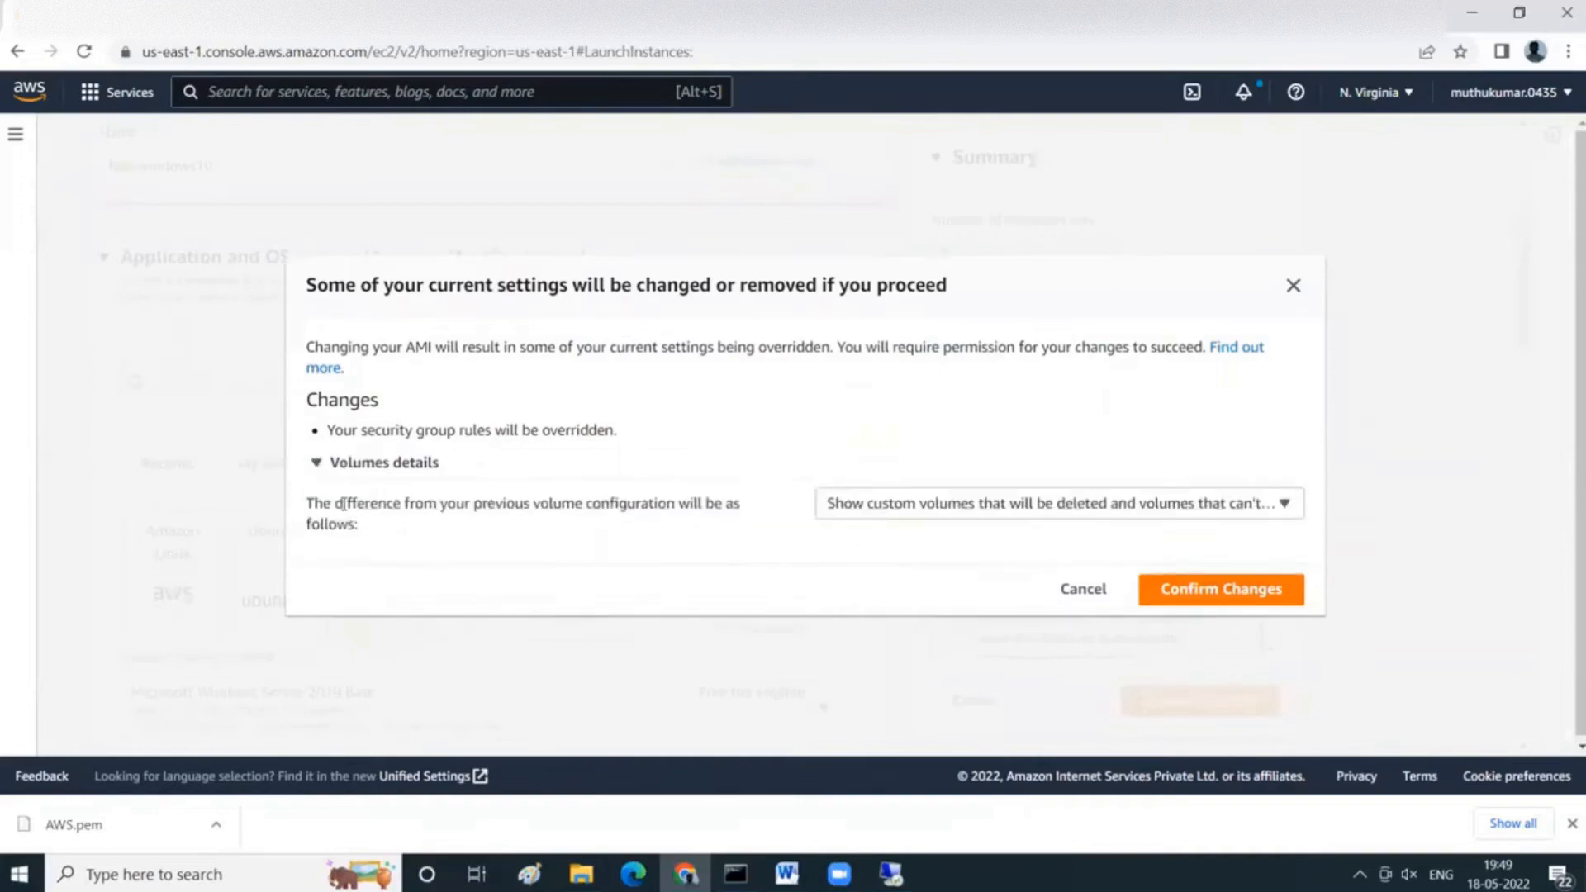
left_click(1250, 590)
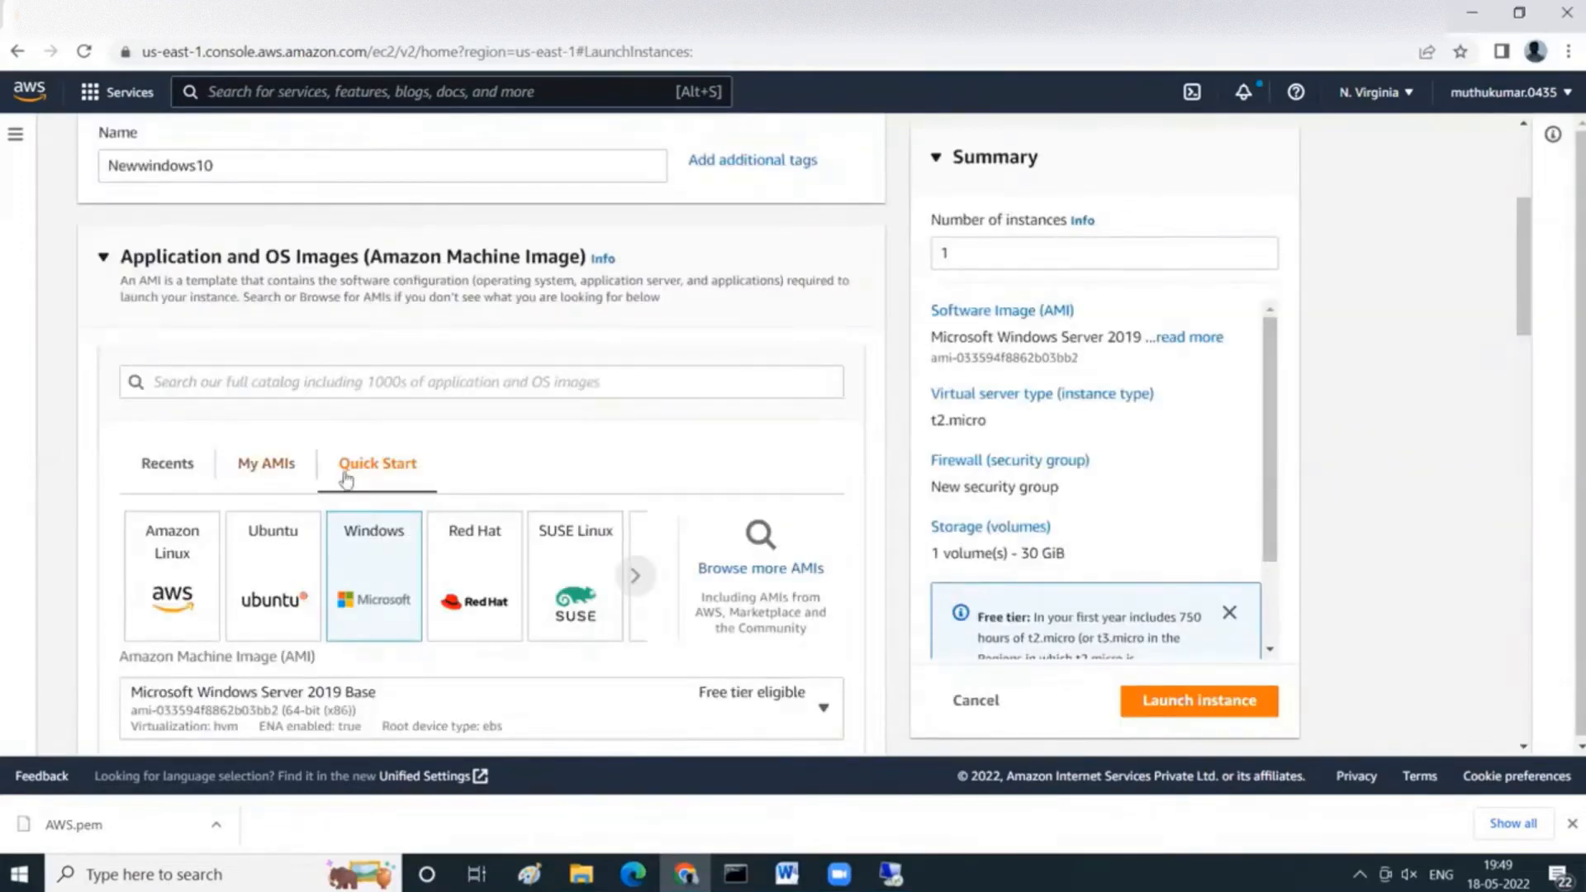
Change the instance name to Newwindowsserver.
scroll(364, 492, "up", 5)
left_click(247, 467)
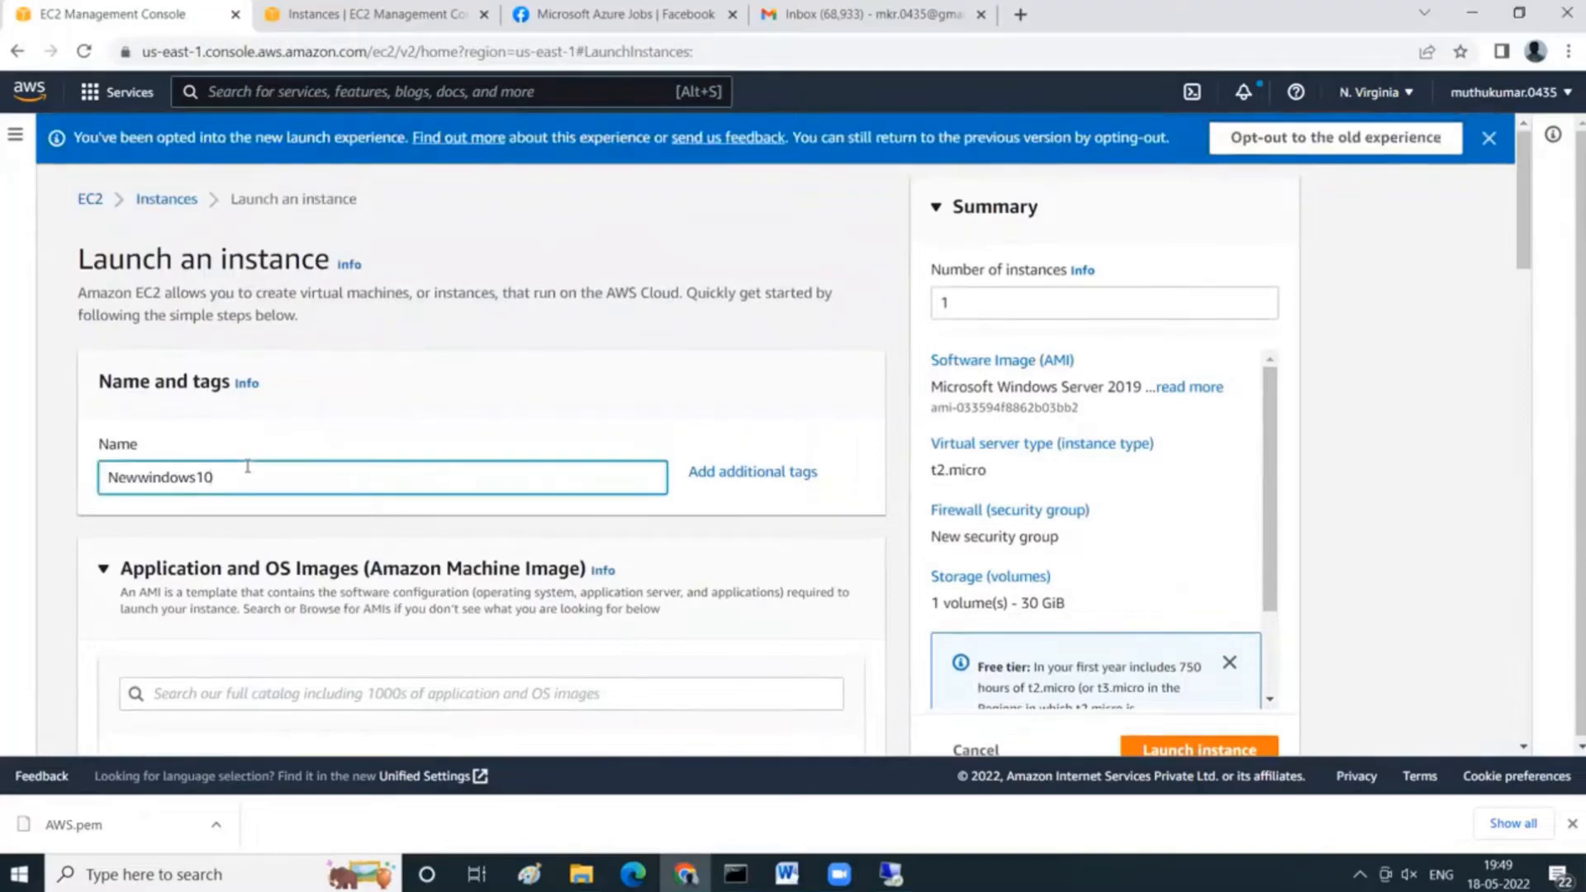
key("BackSpace")
key("BackSpace")
type("ser")
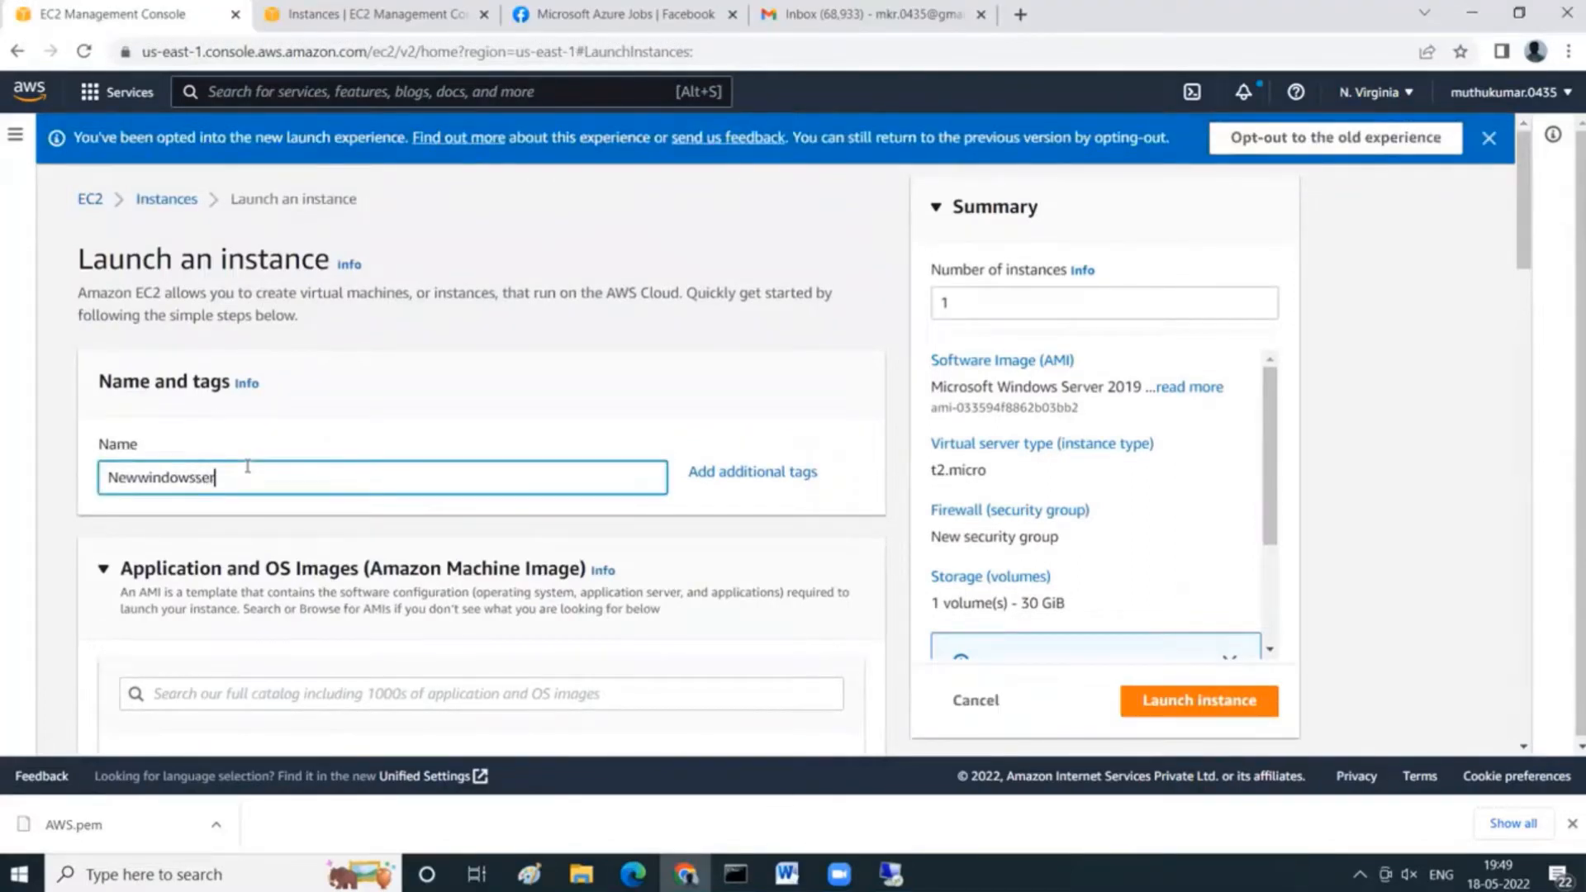
type("ver")
Keep the t2.micro instance type and select the existing AWS key pair for the login.
scroll(240, 471, "down", 3)
scroll(238, 473, "down", 6)
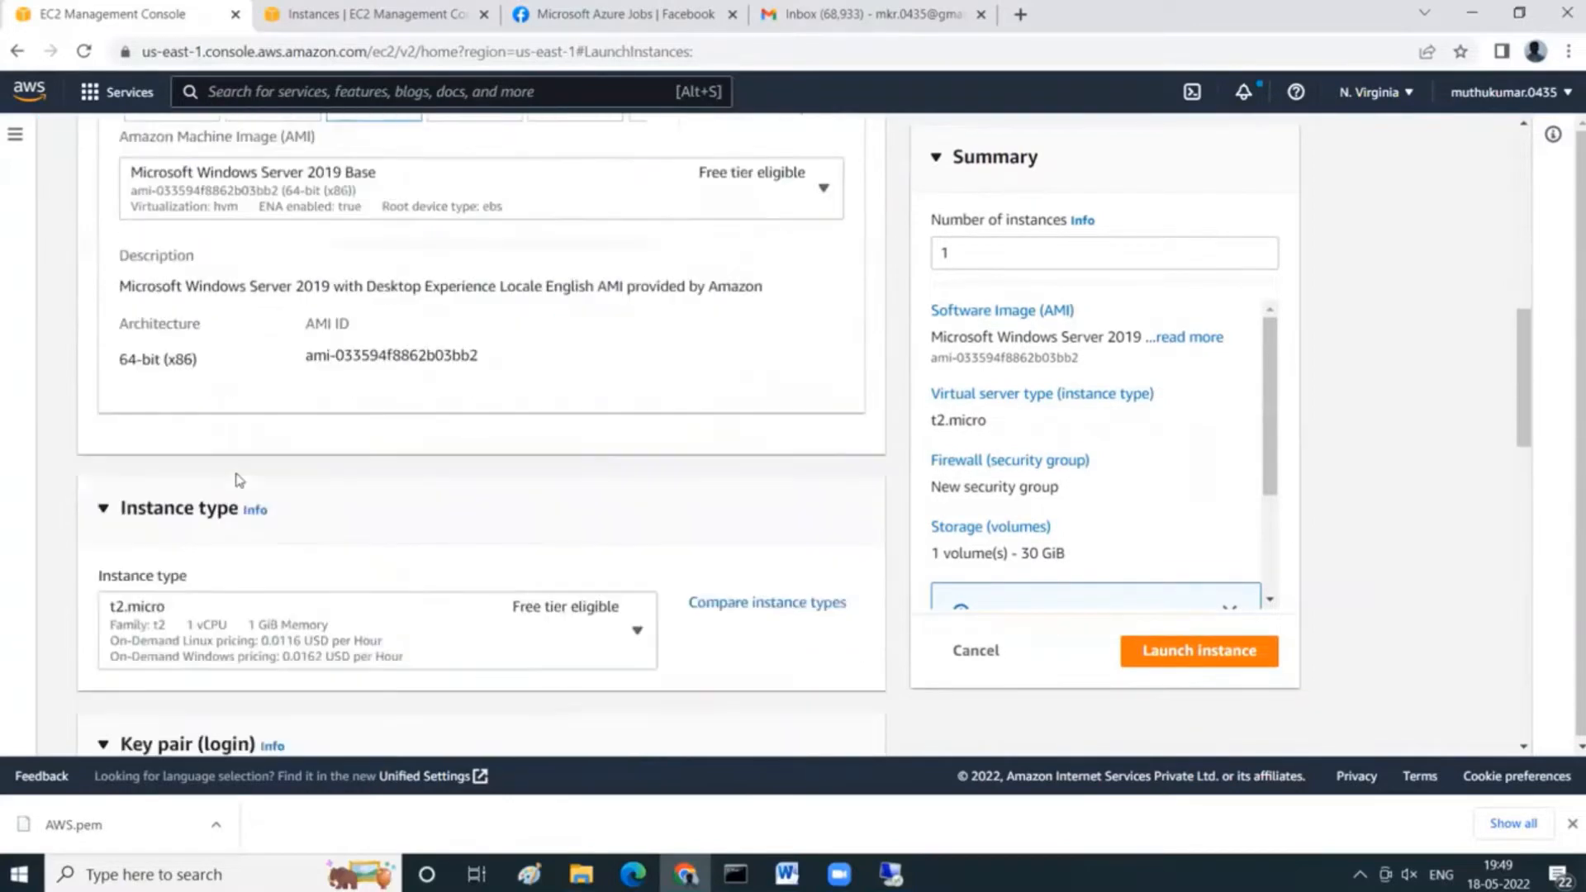
scroll(328, 538, "down", 1)
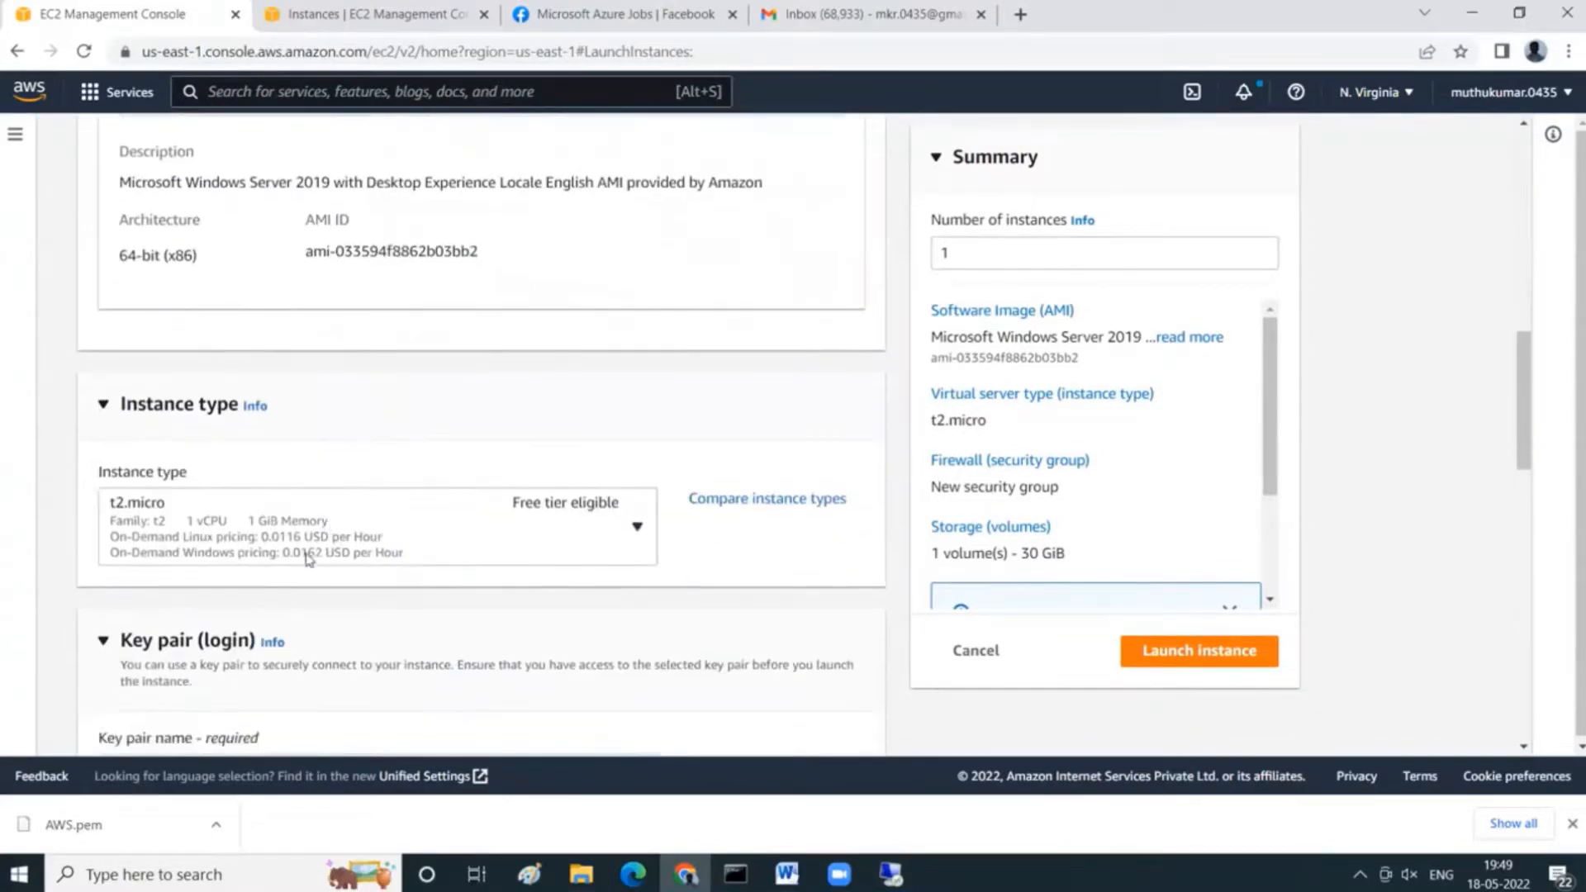
scroll(413, 444, "down", 2)
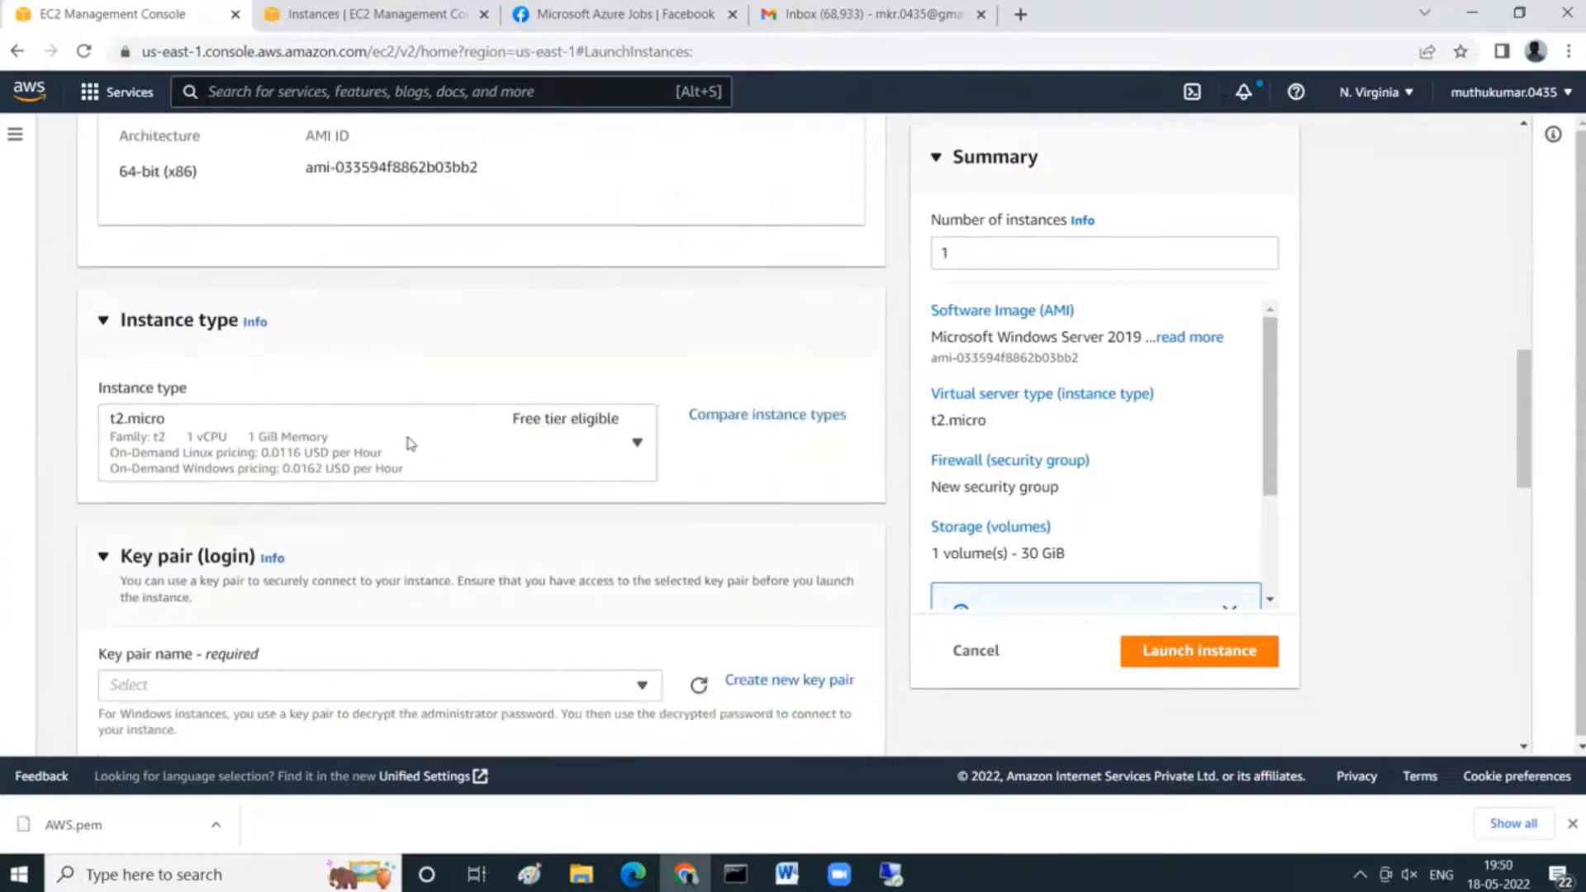
left_click(645, 568)
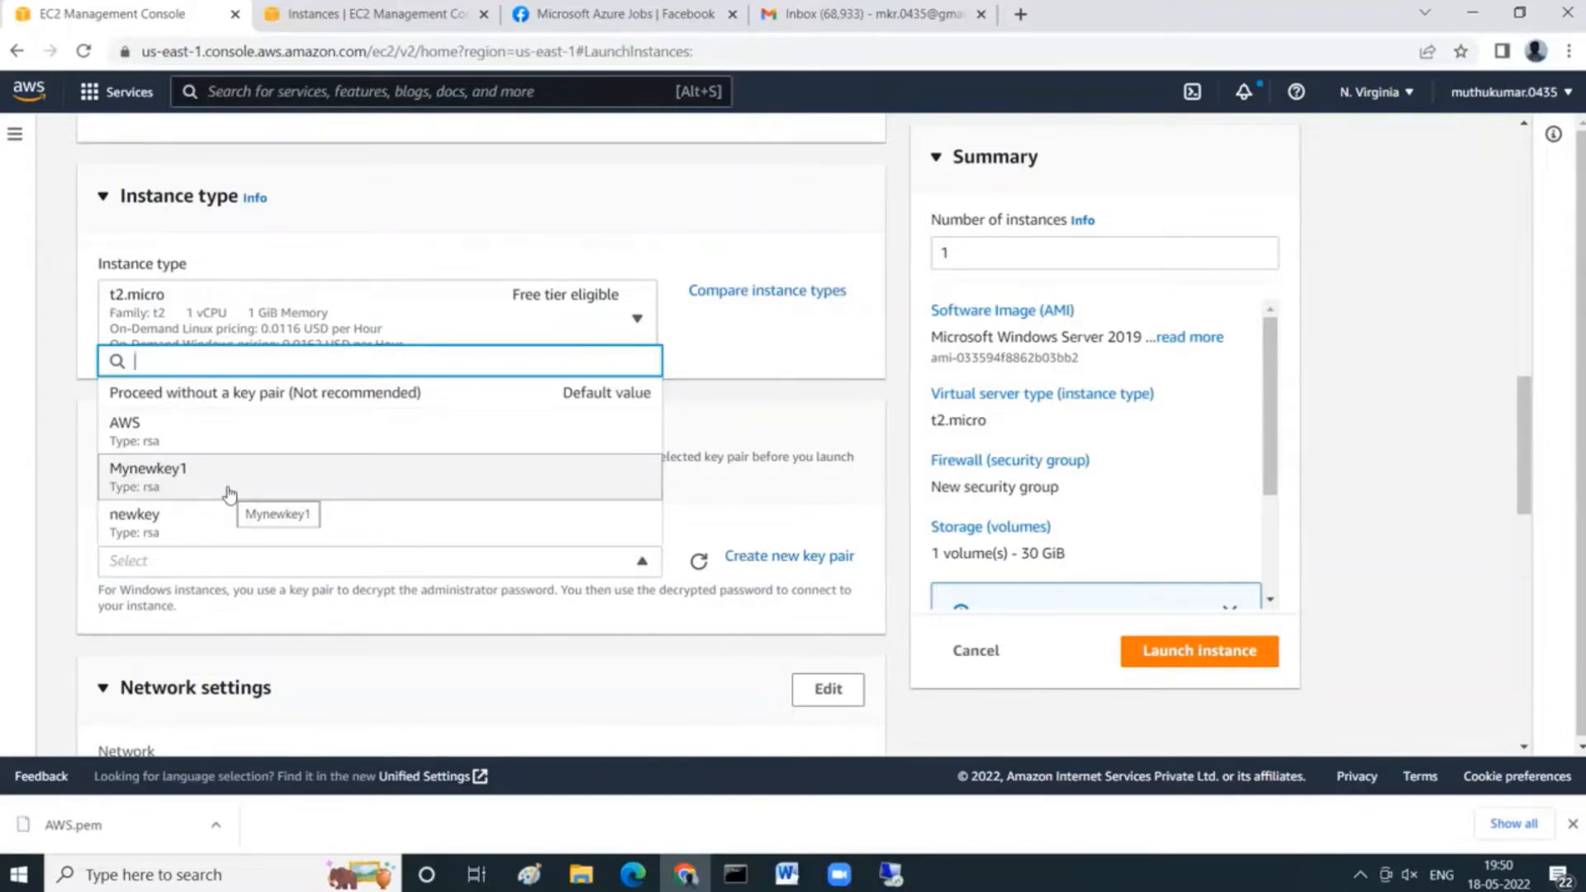
left_click(221, 444)
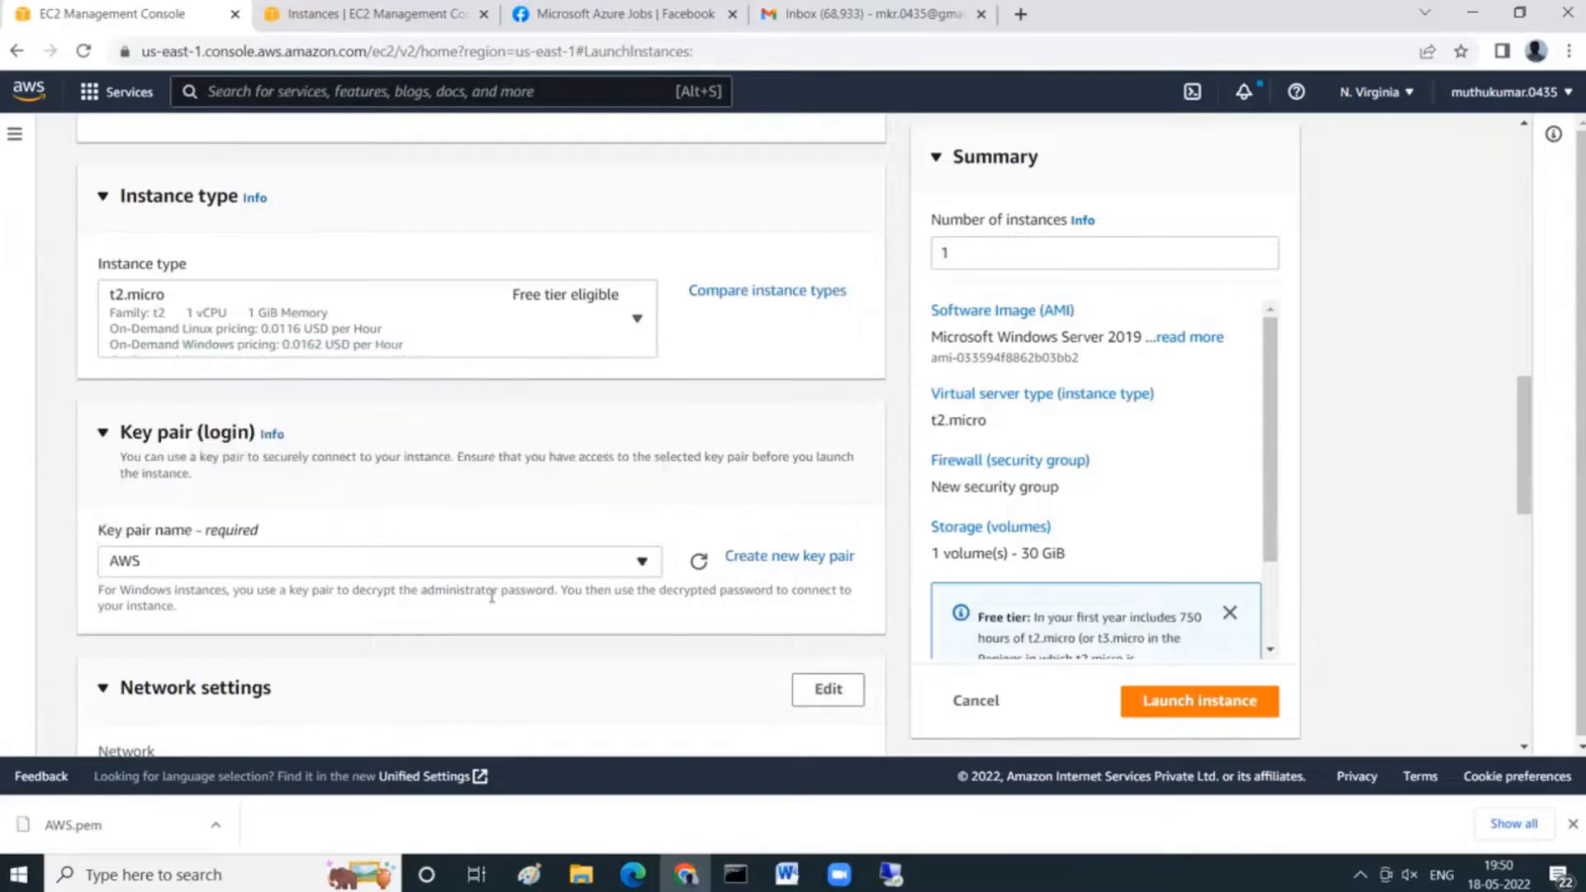
Try the Custom source 0.0.0.0/0 and the My IP source for RDP traffic, and set it back to Anywhere.
scroll(492, 597, "down", 1)
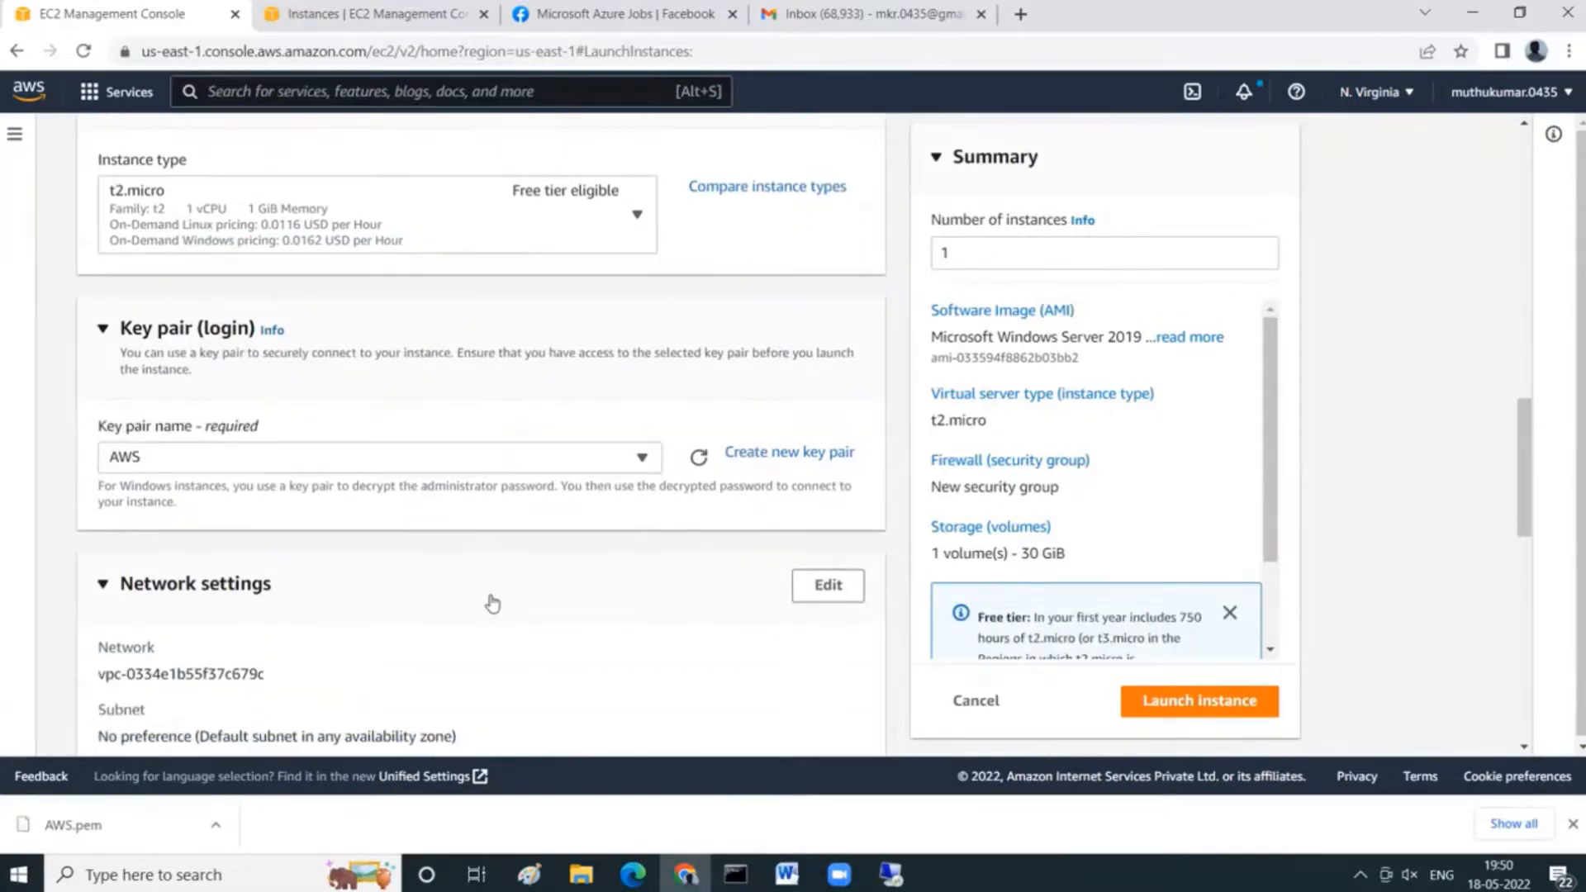
scroll(492, 604, "down", 5)
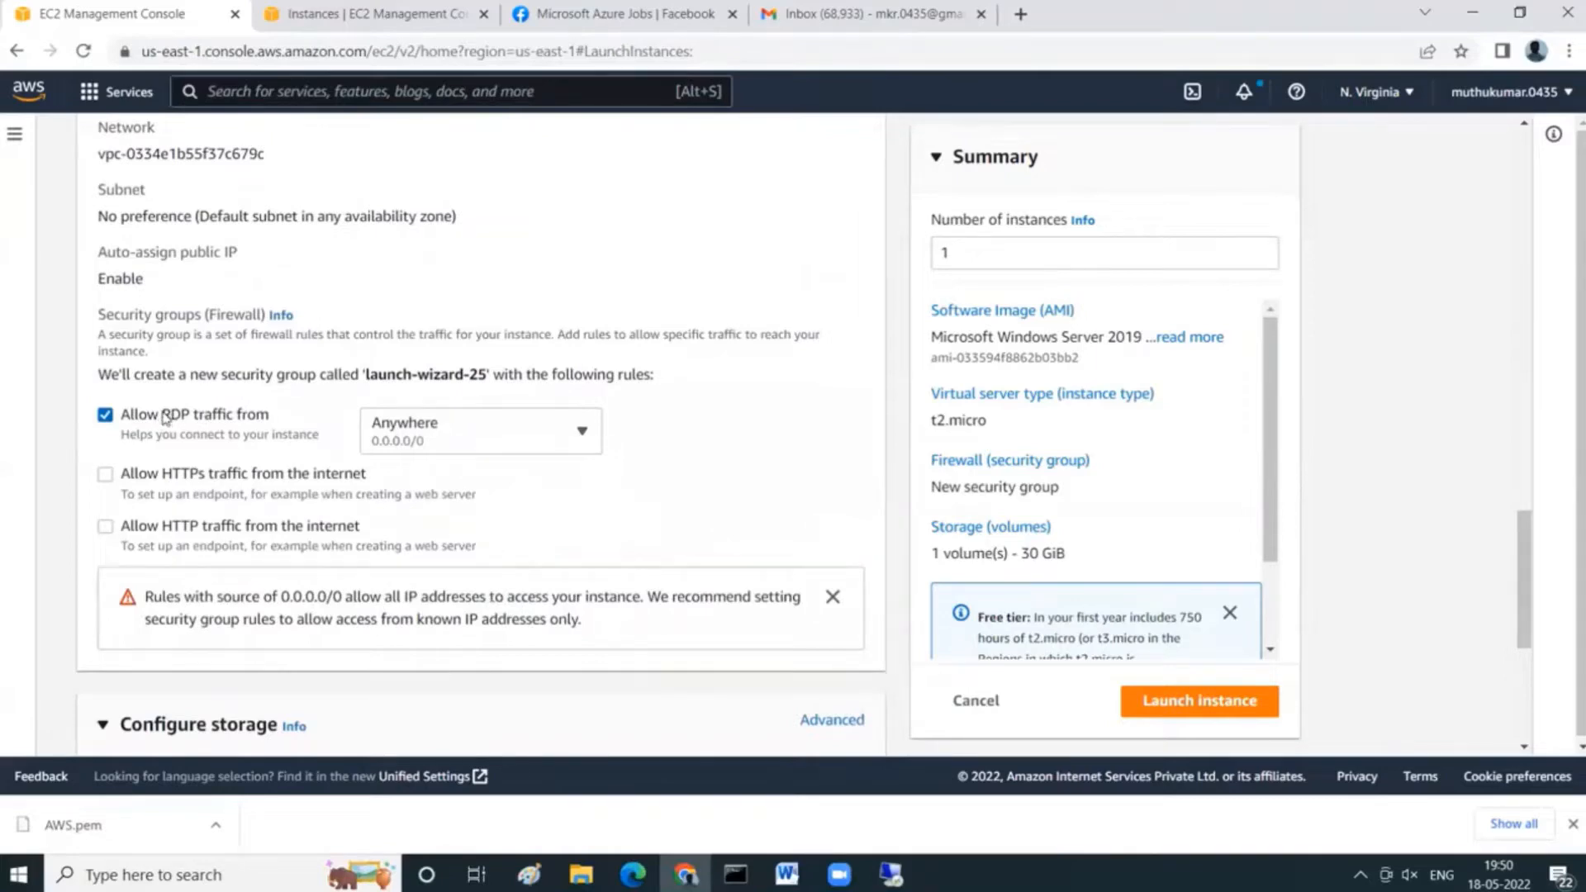
left_click_drag(164, 416, 199, 423)
left_click(428, 446)
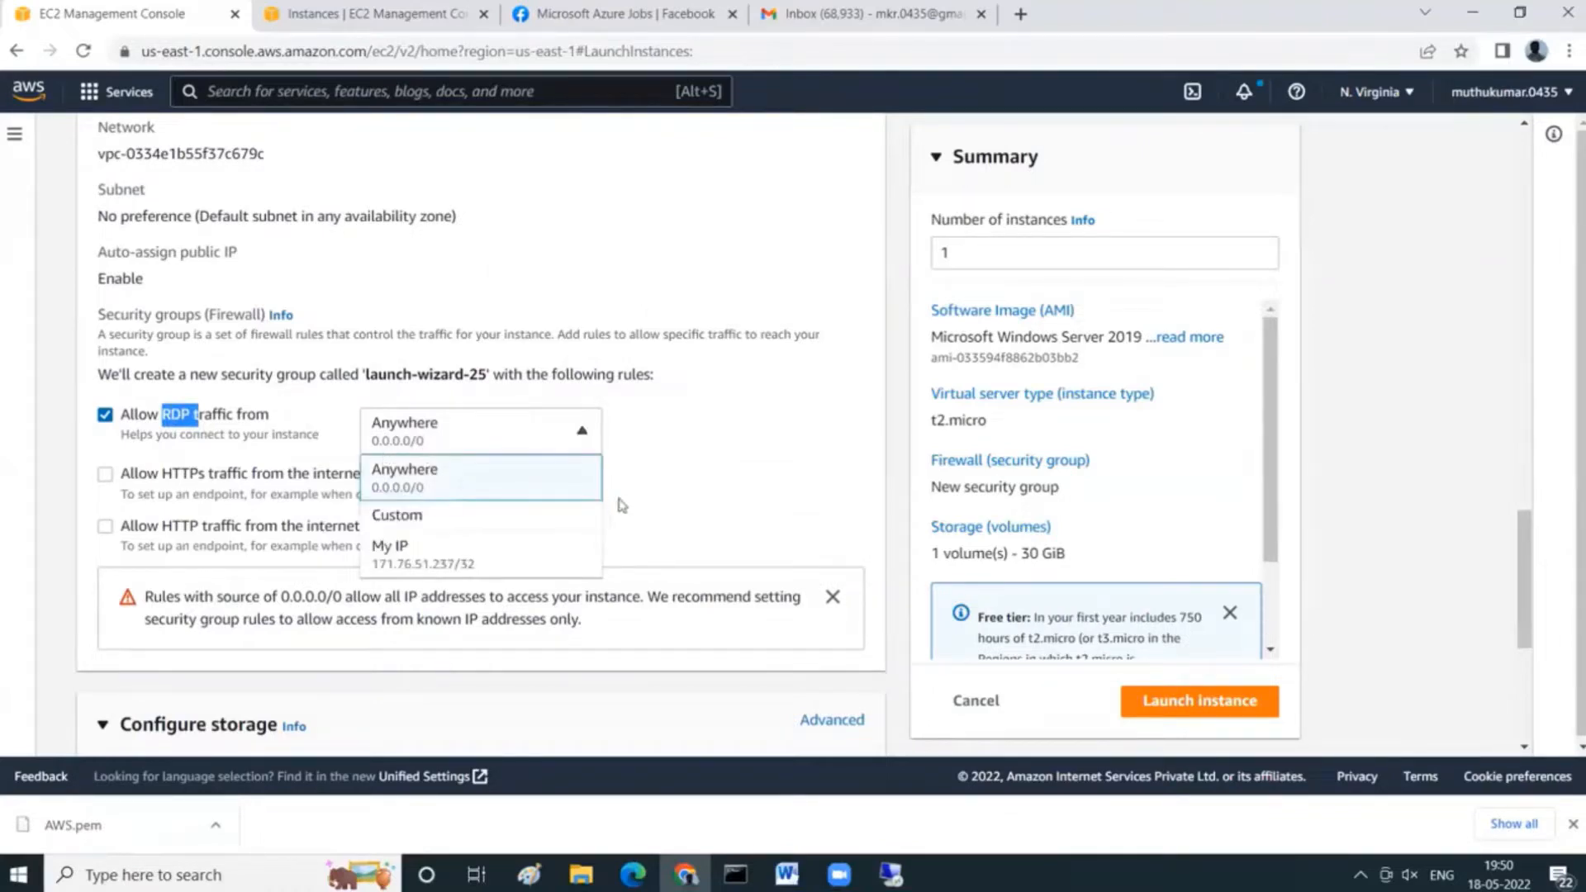
left_click(502, 518)
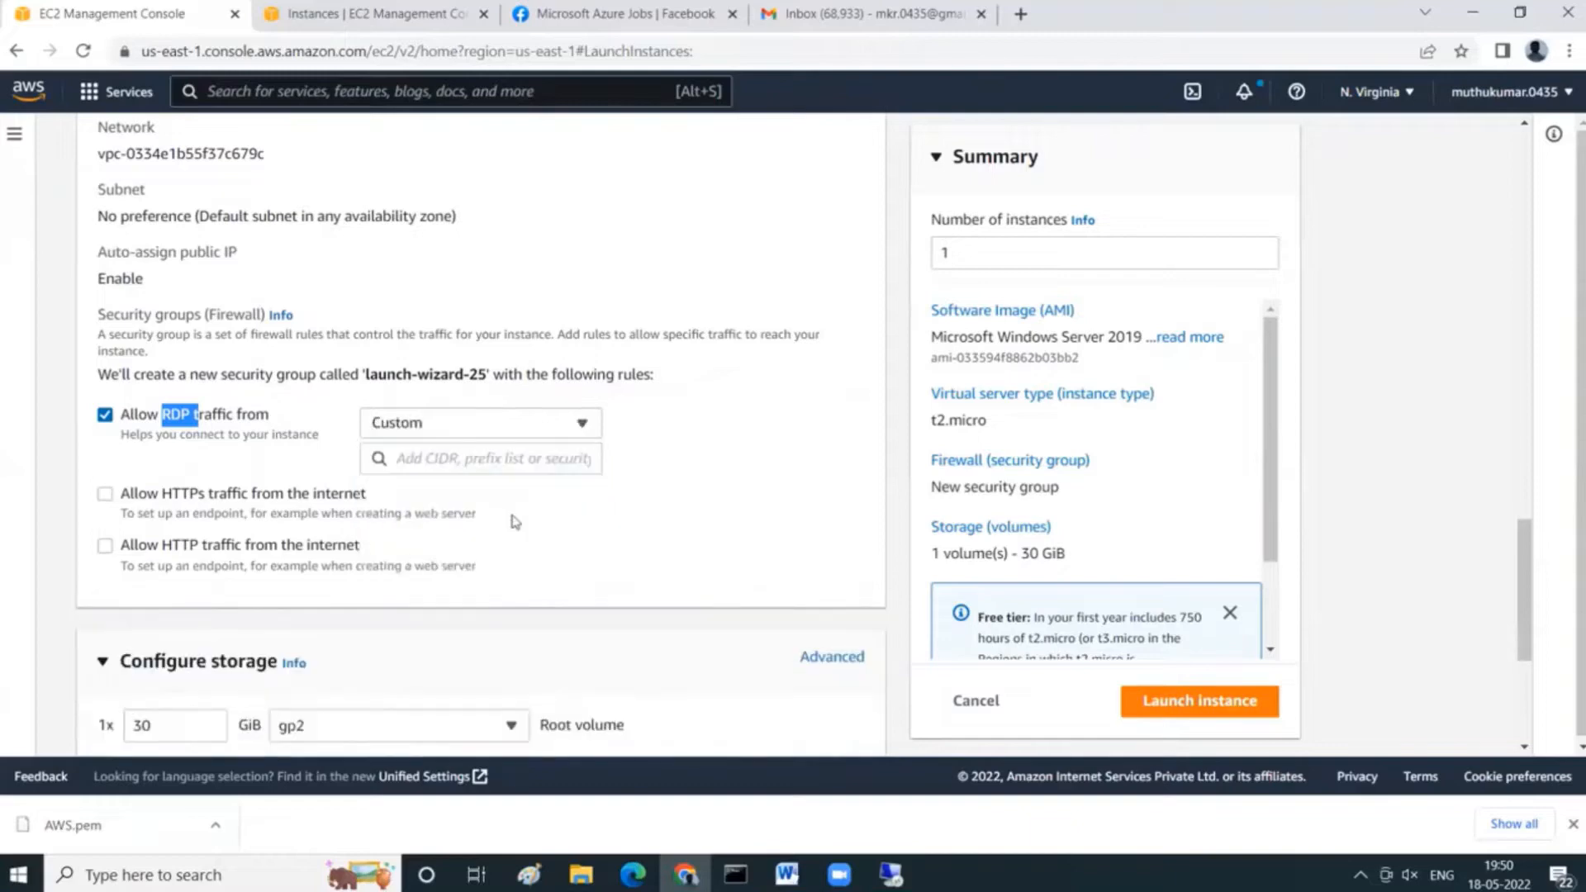
left_click(519, 469)
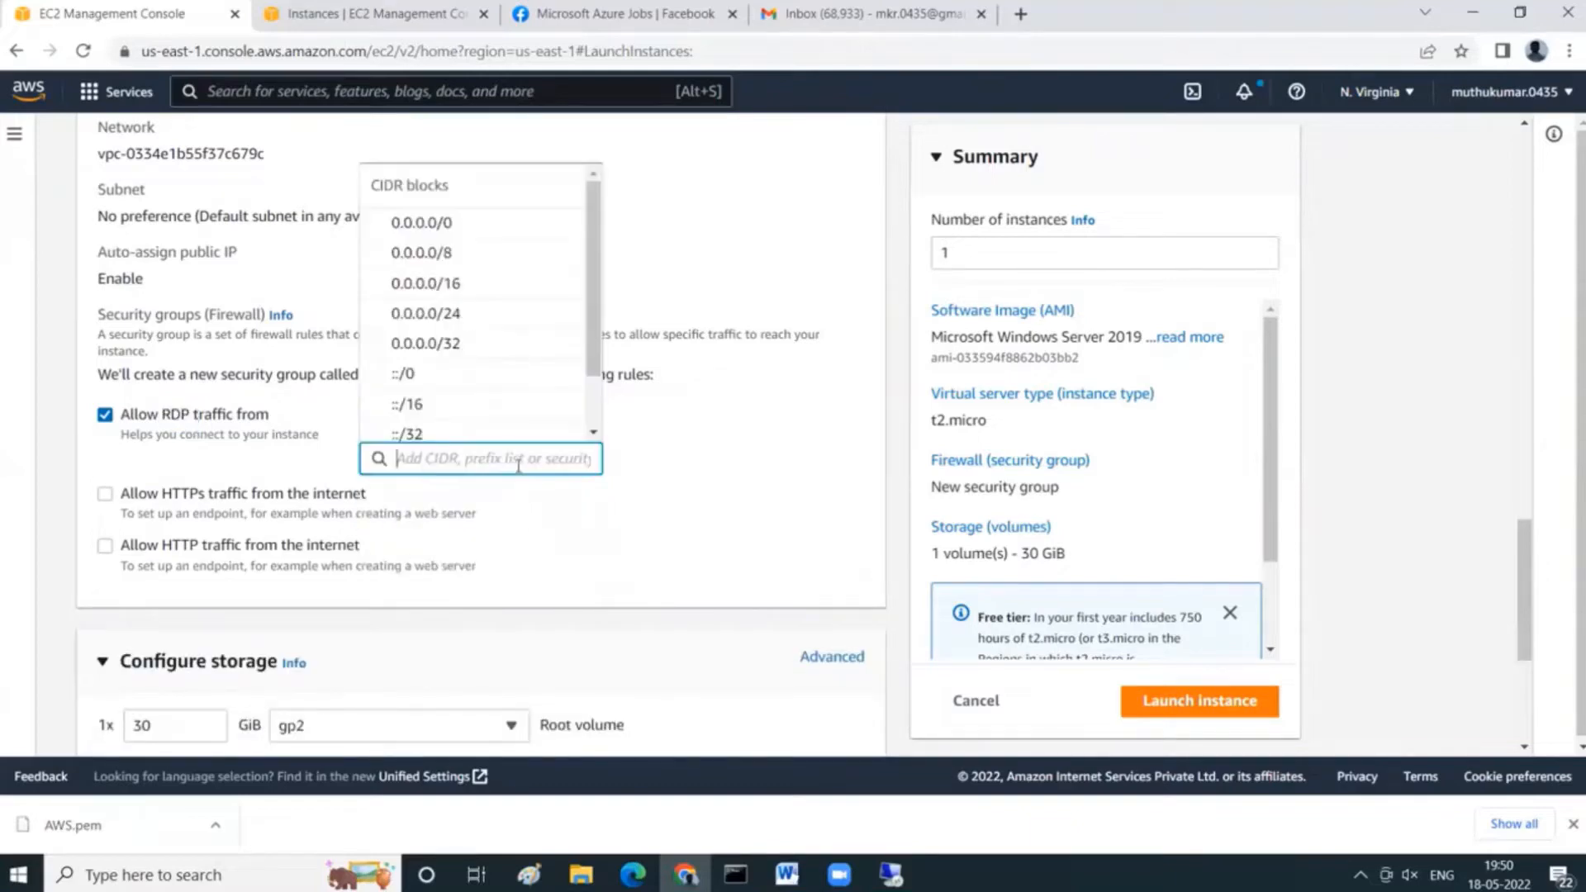
left_click(494, 237)
left_click(578, 423)
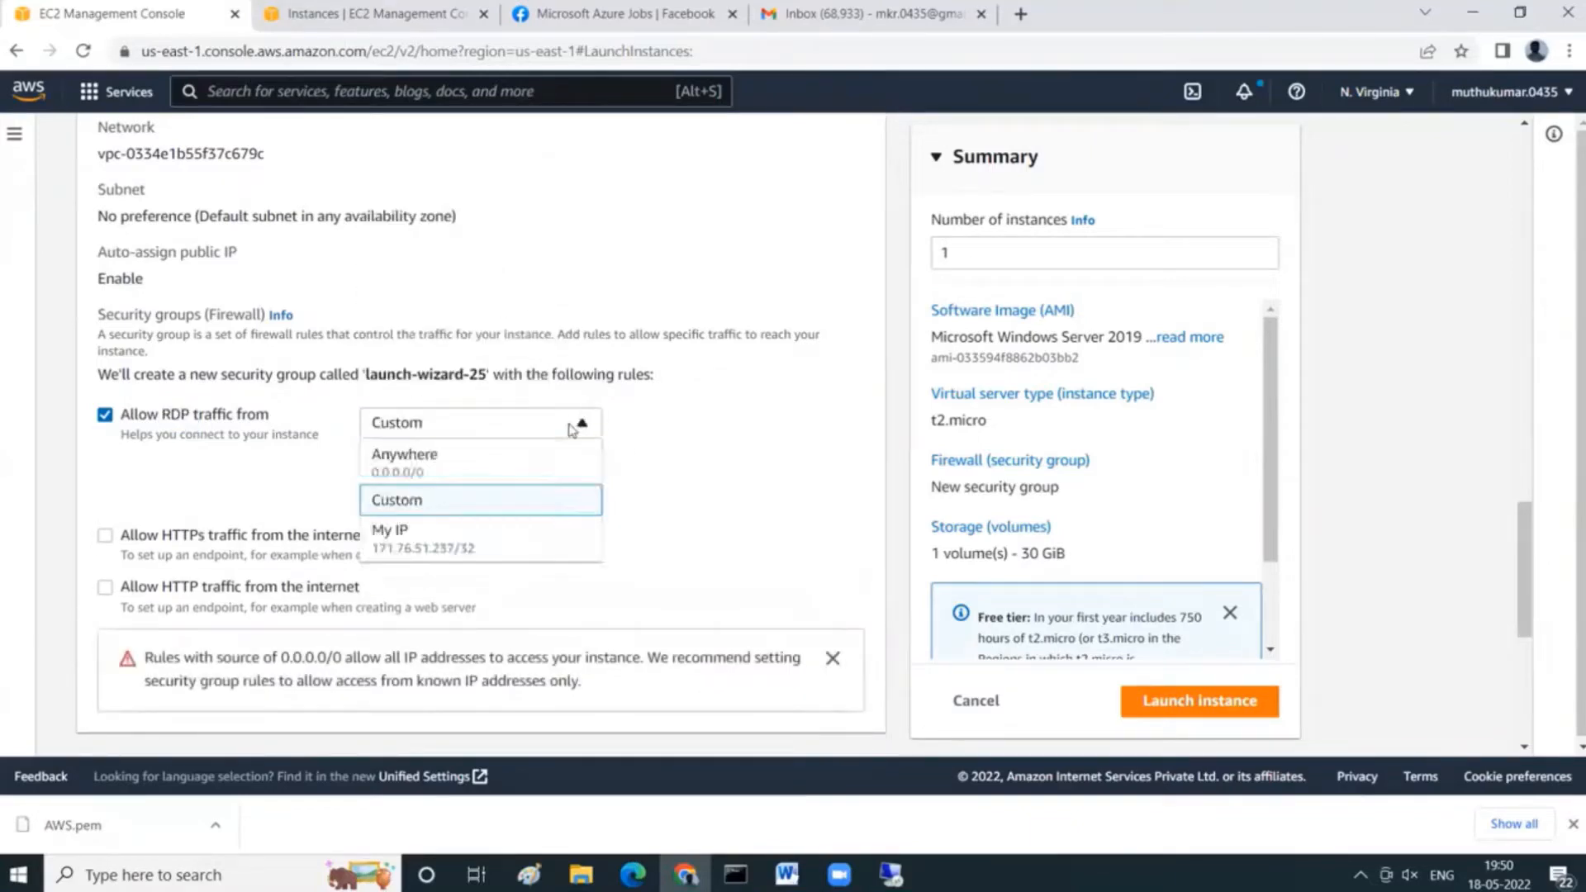
left_click(497, 533)
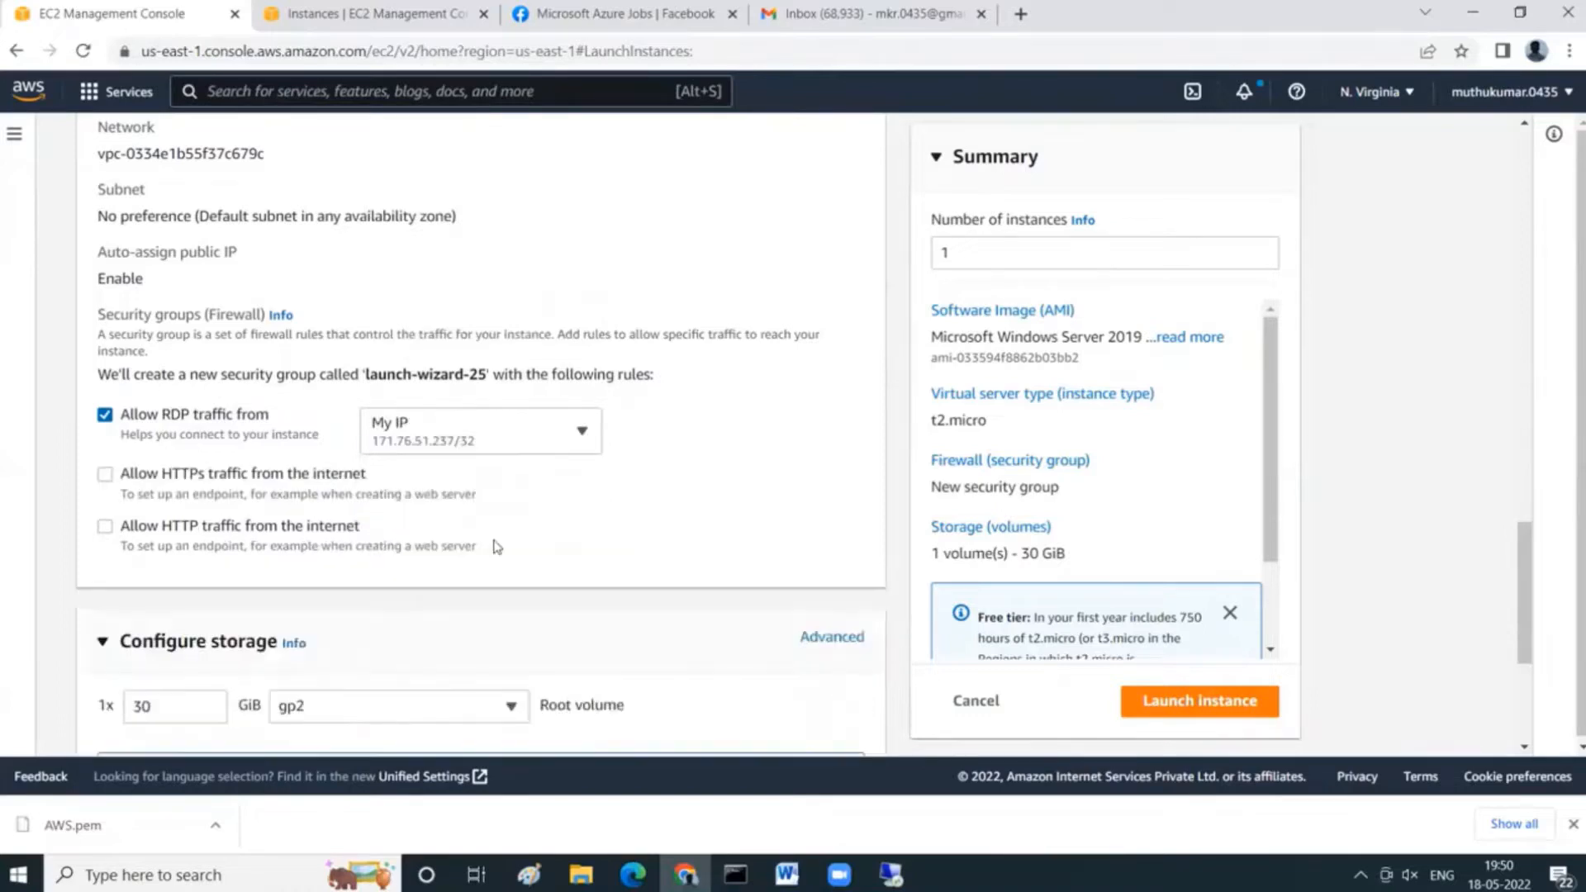
left_click(514, 434)
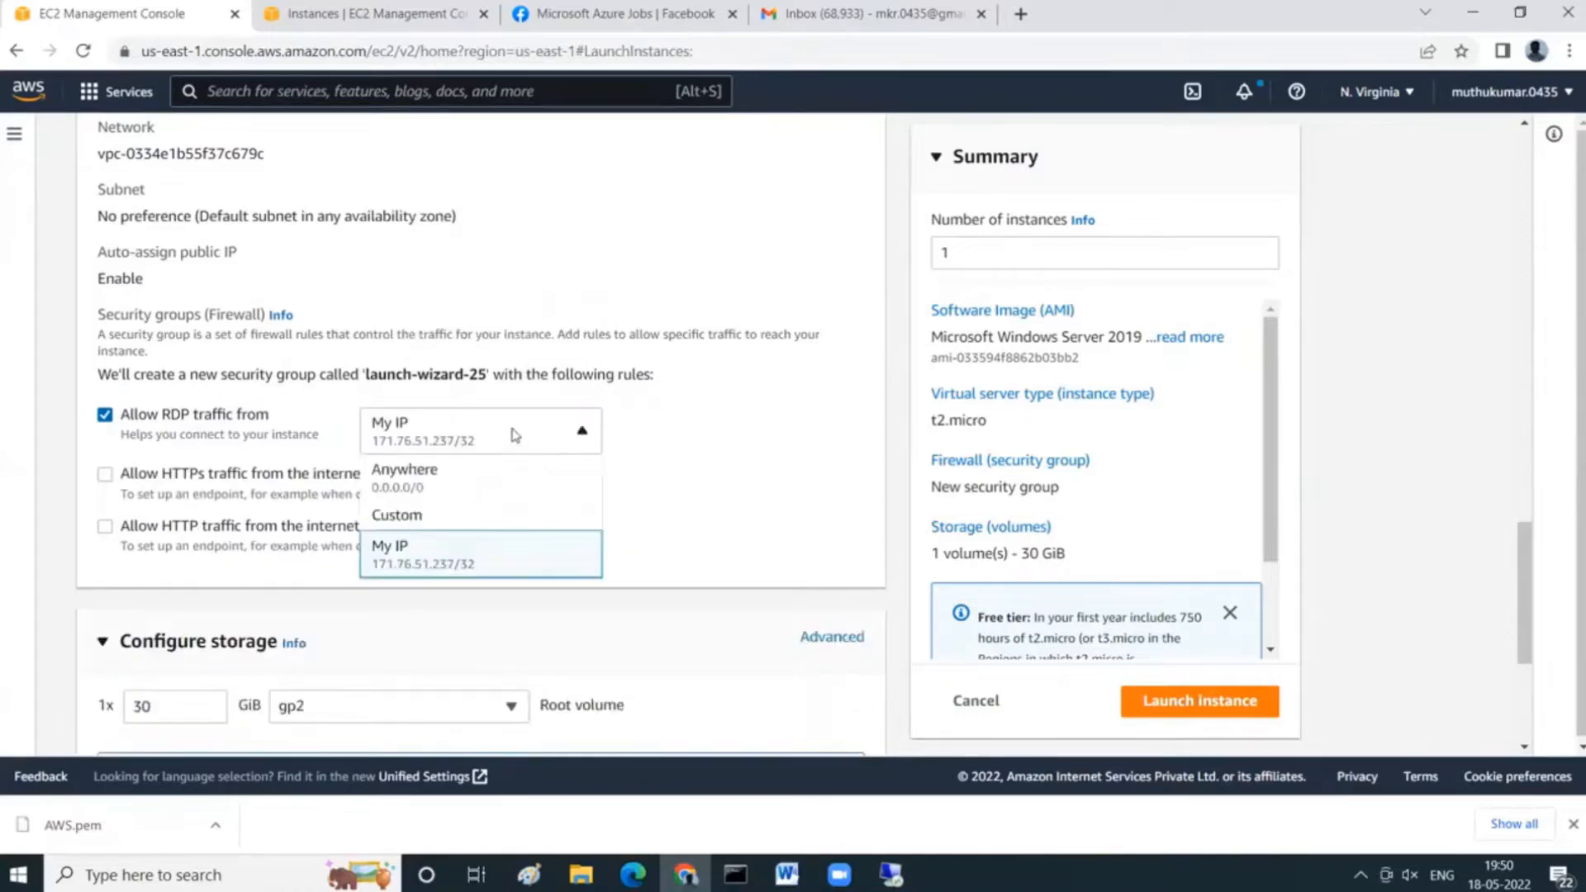
left_click(489, 477)
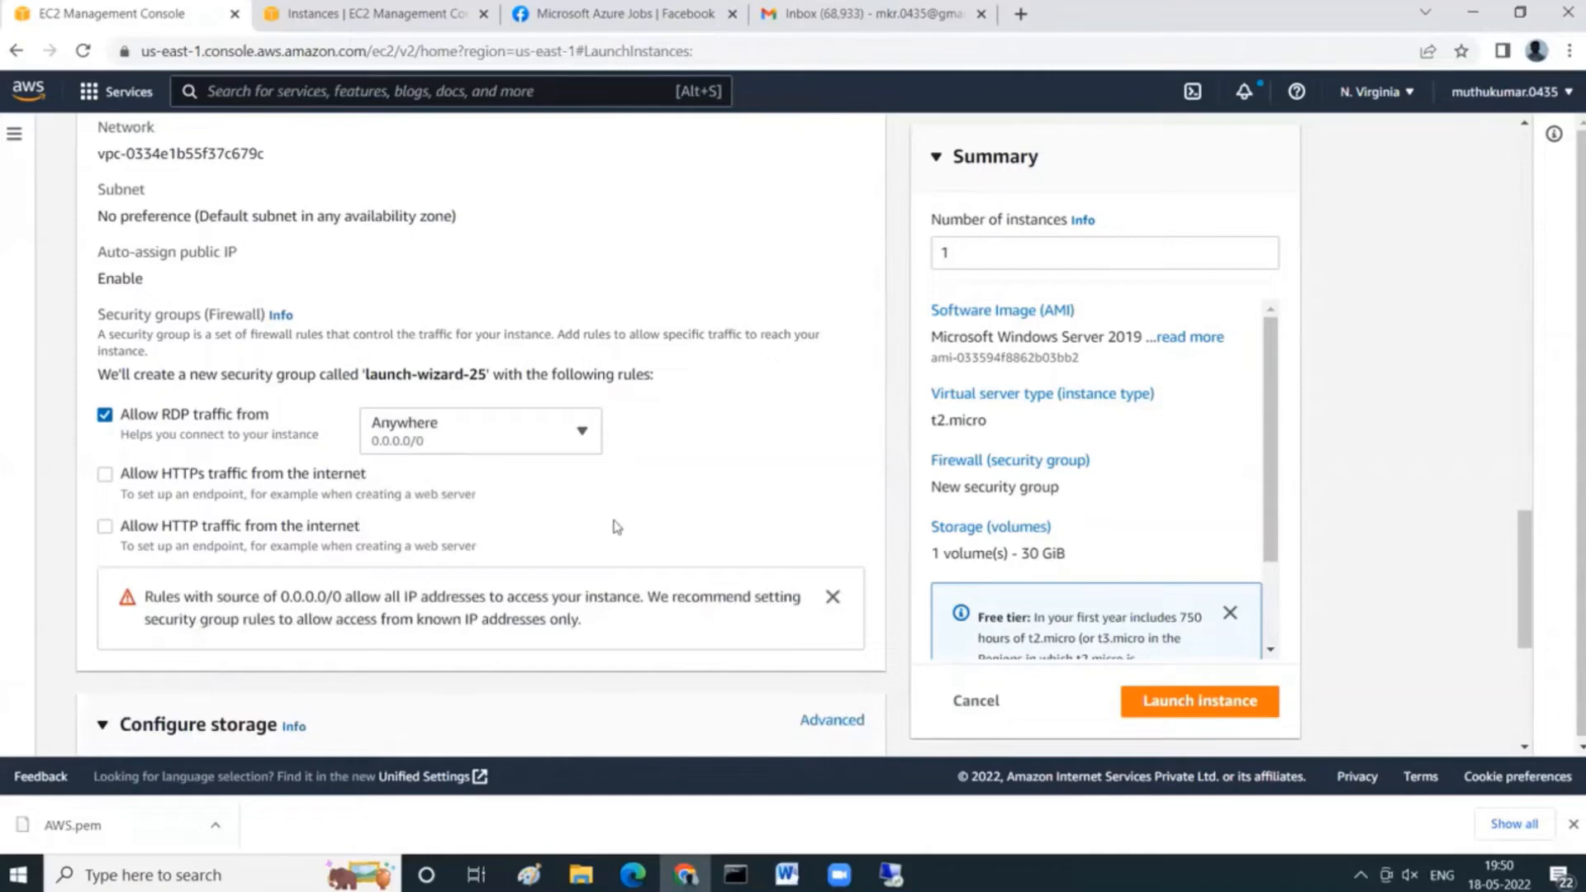
Launch the Windows instance with the default storage settings and return to the list of all instances.
scroll(609, 530, "down", 4)
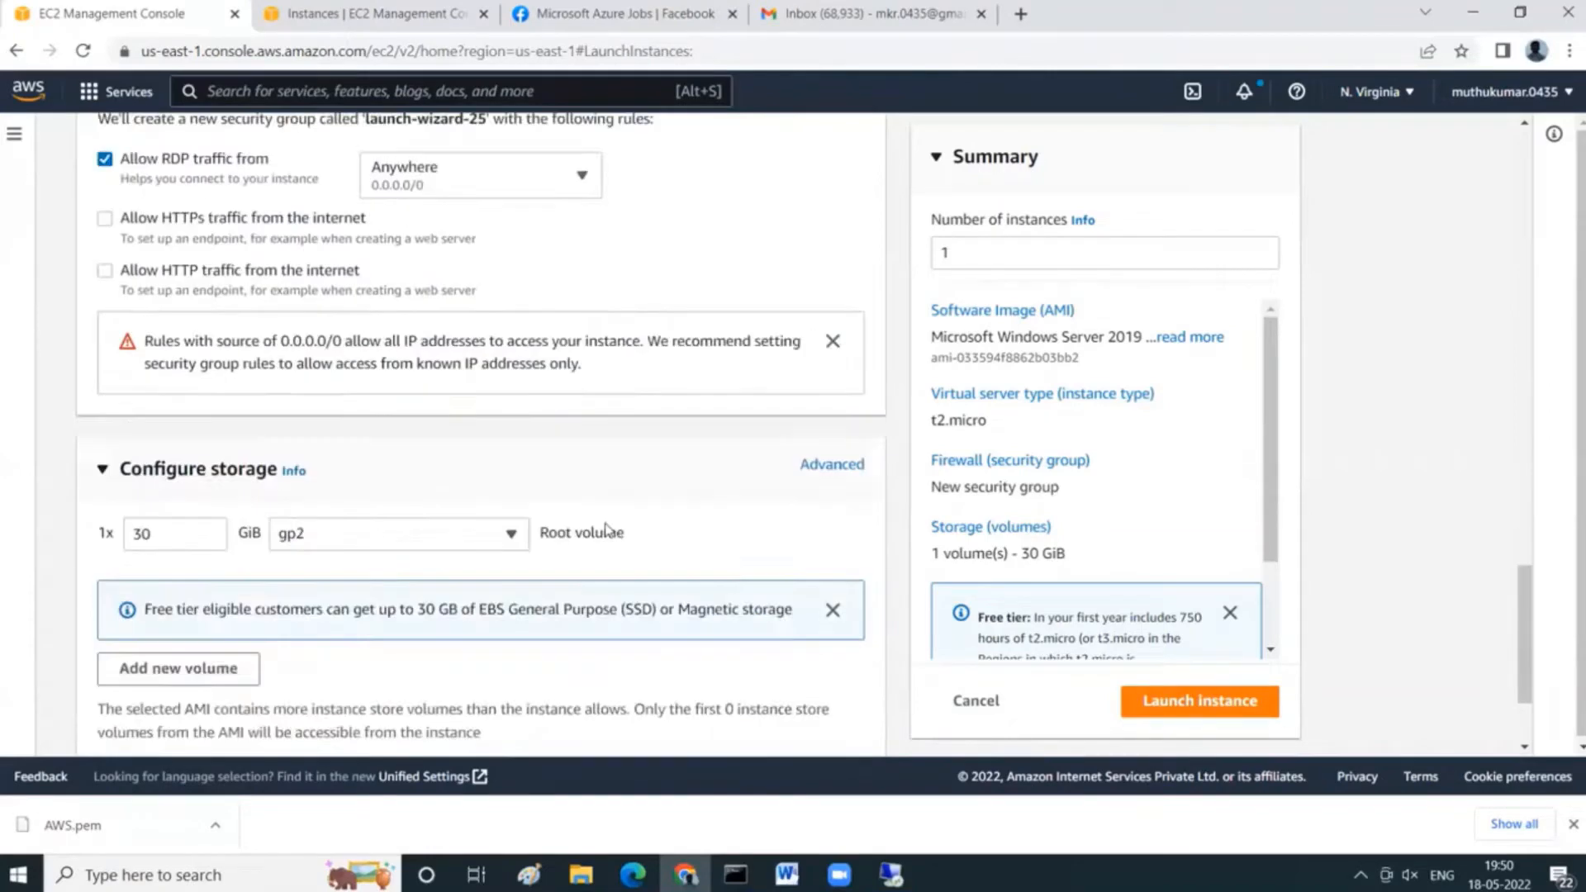
scroll(610, 530, "down", 2)
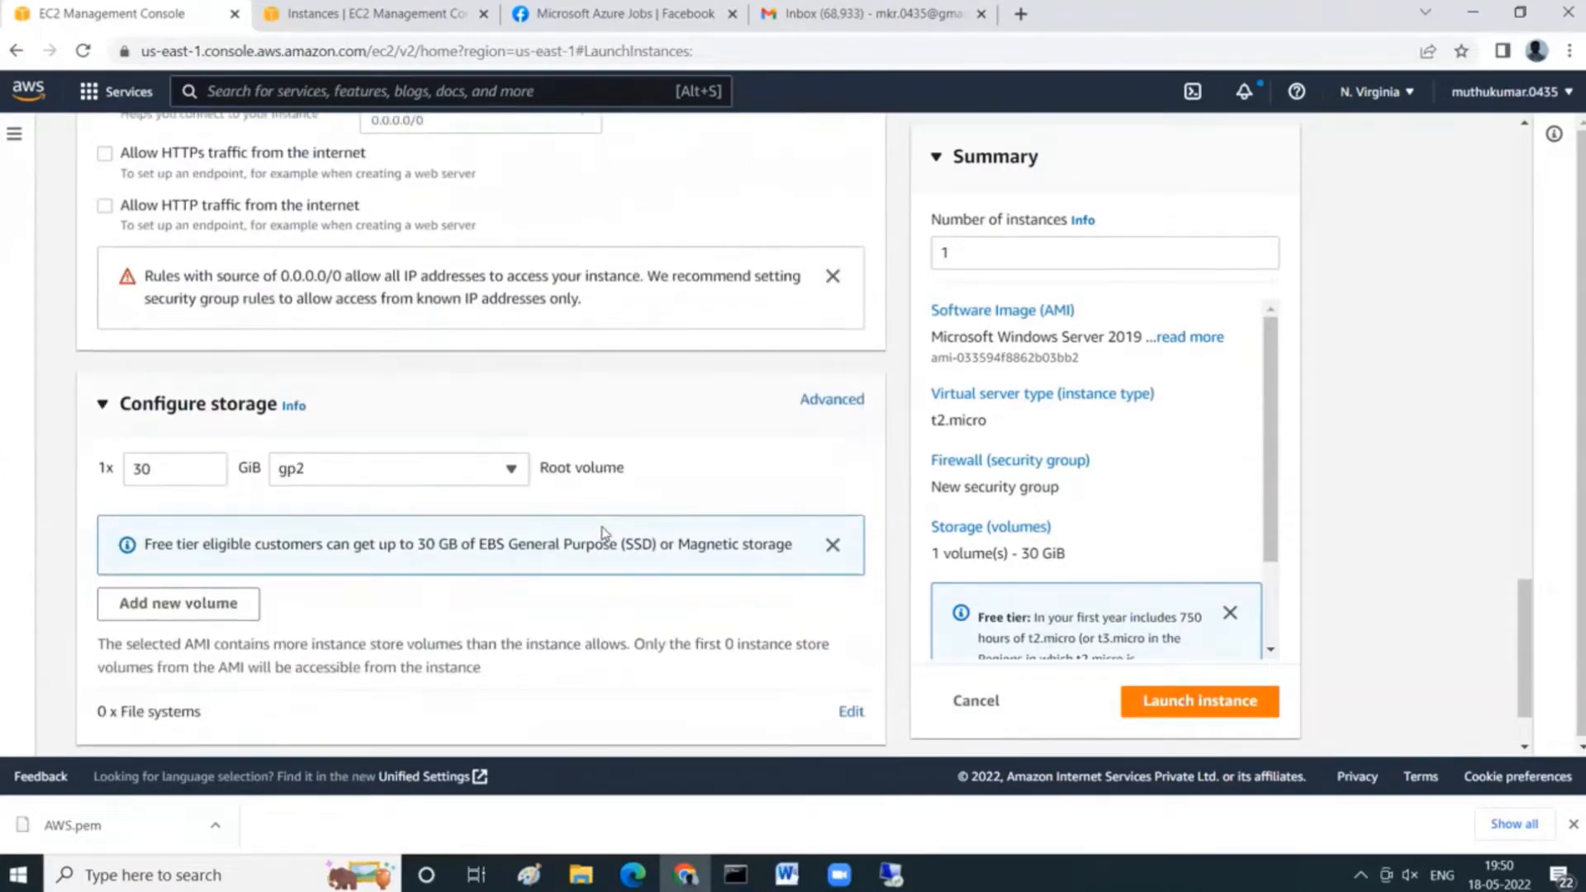
left_click(1182, 695)
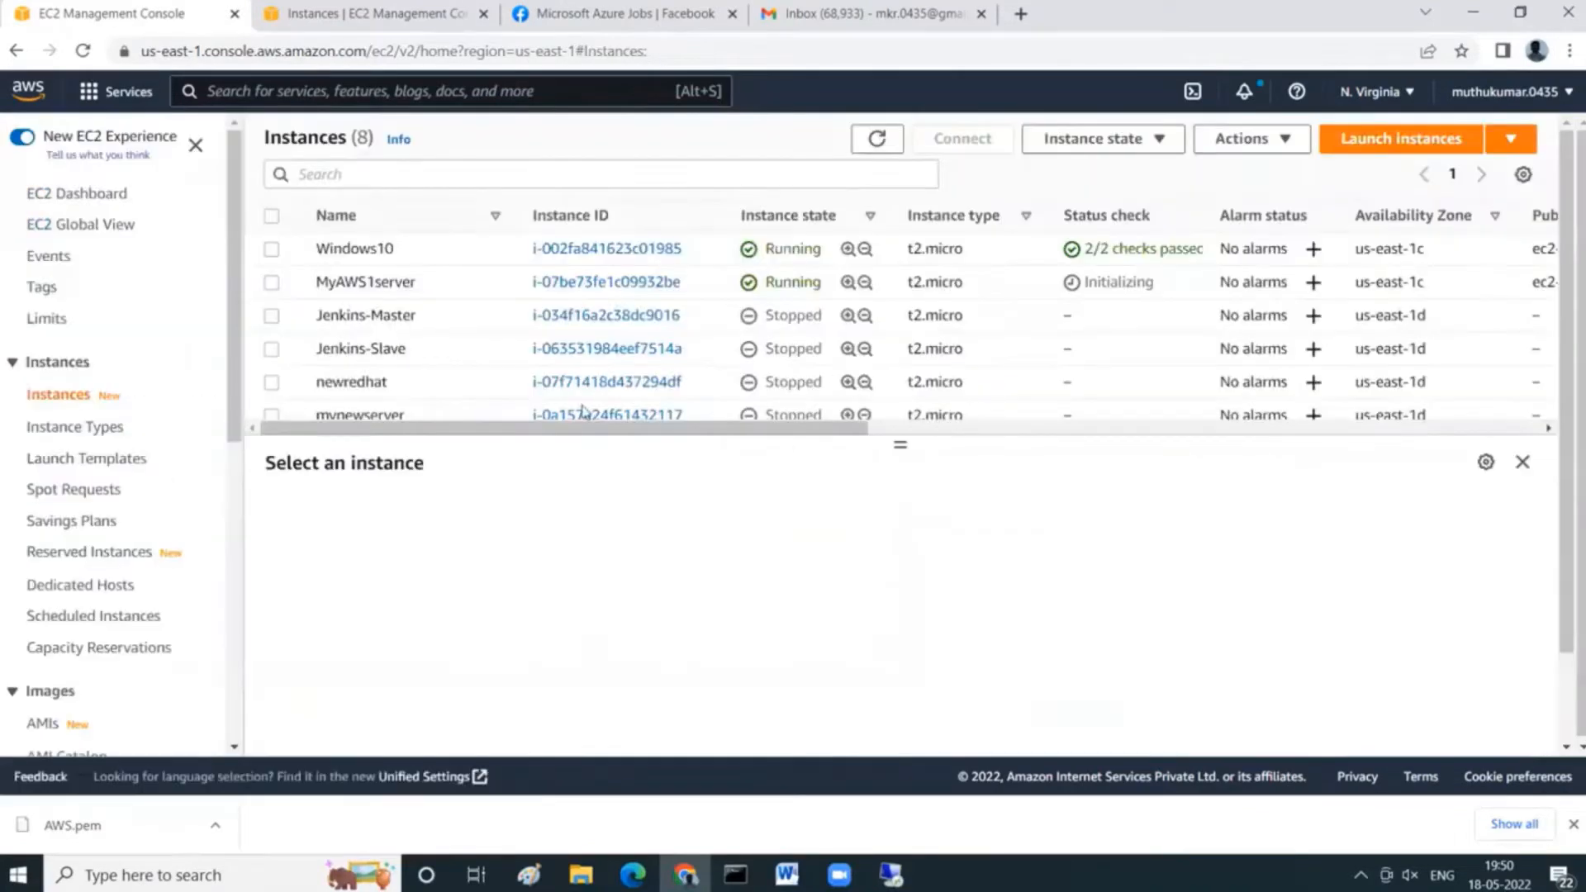
Refresh the instances list repeatedly and enlarge its area to check the instance state of Newwindowsserver and the status of MyAWS1server.
scroll(588, 412, "down", 2)
scroll(816, 429, "up", 2)
left_click(876, 138)
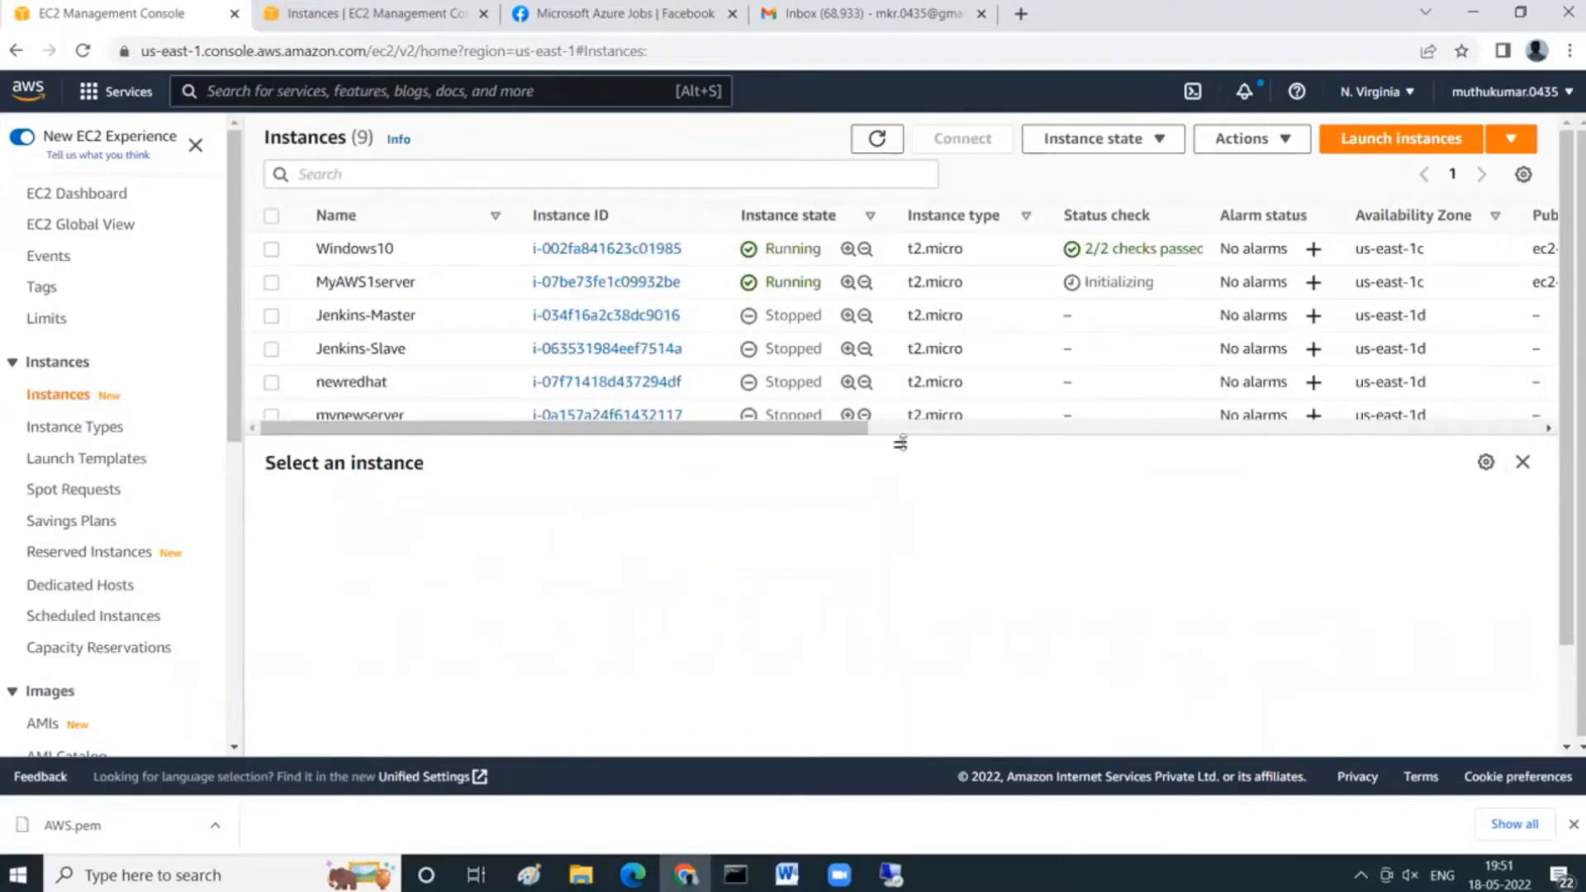
left_click_drag(903, 469, 890, 612)
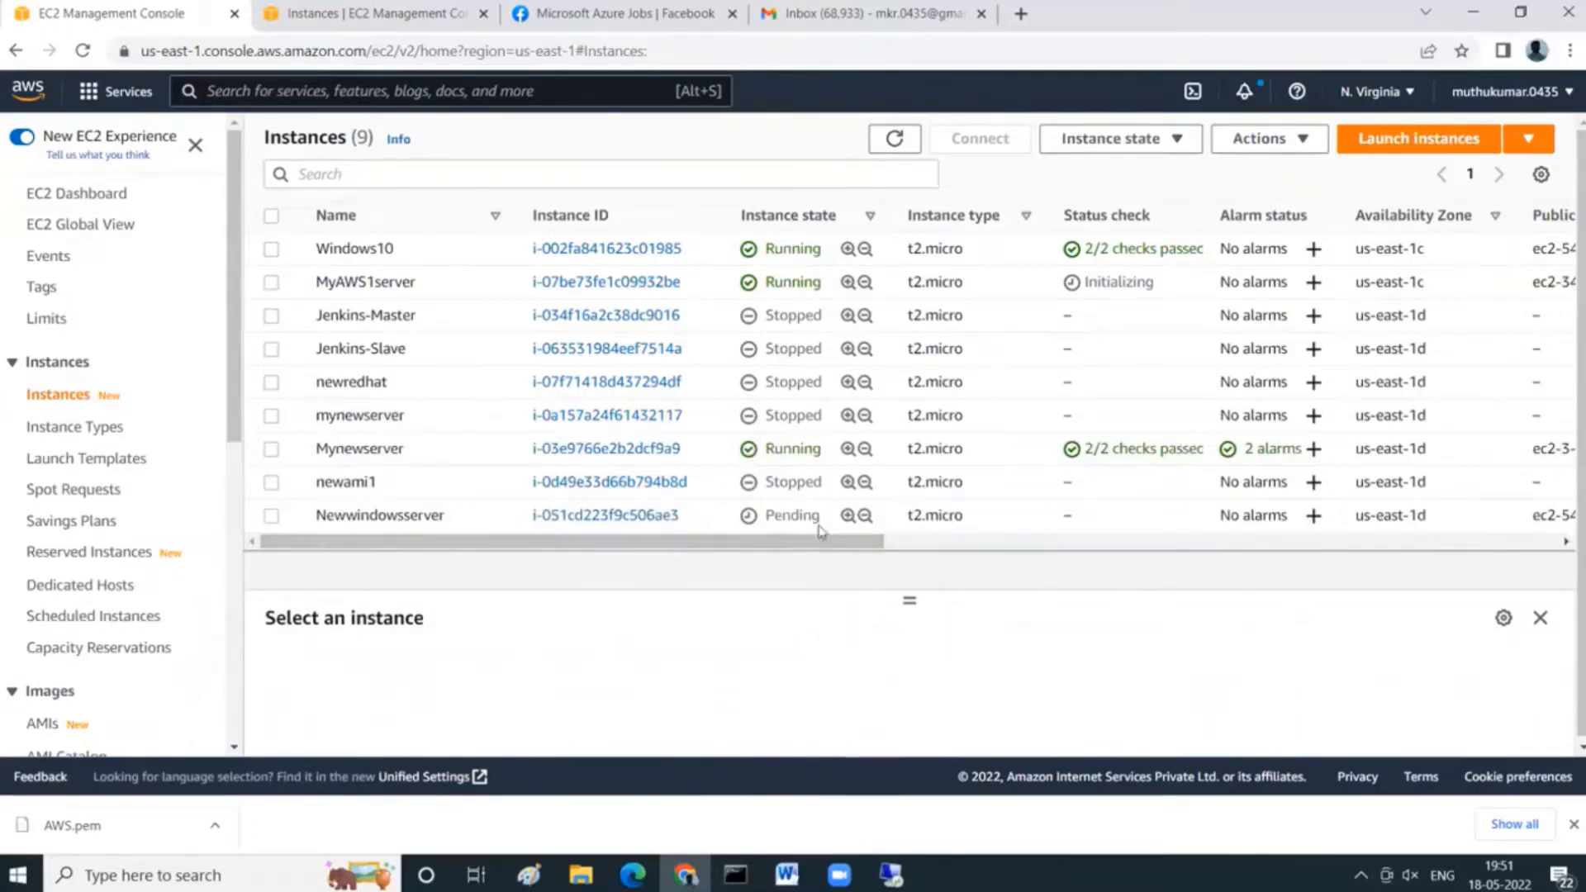
left_click(894, 139)
left_click(894, 139)
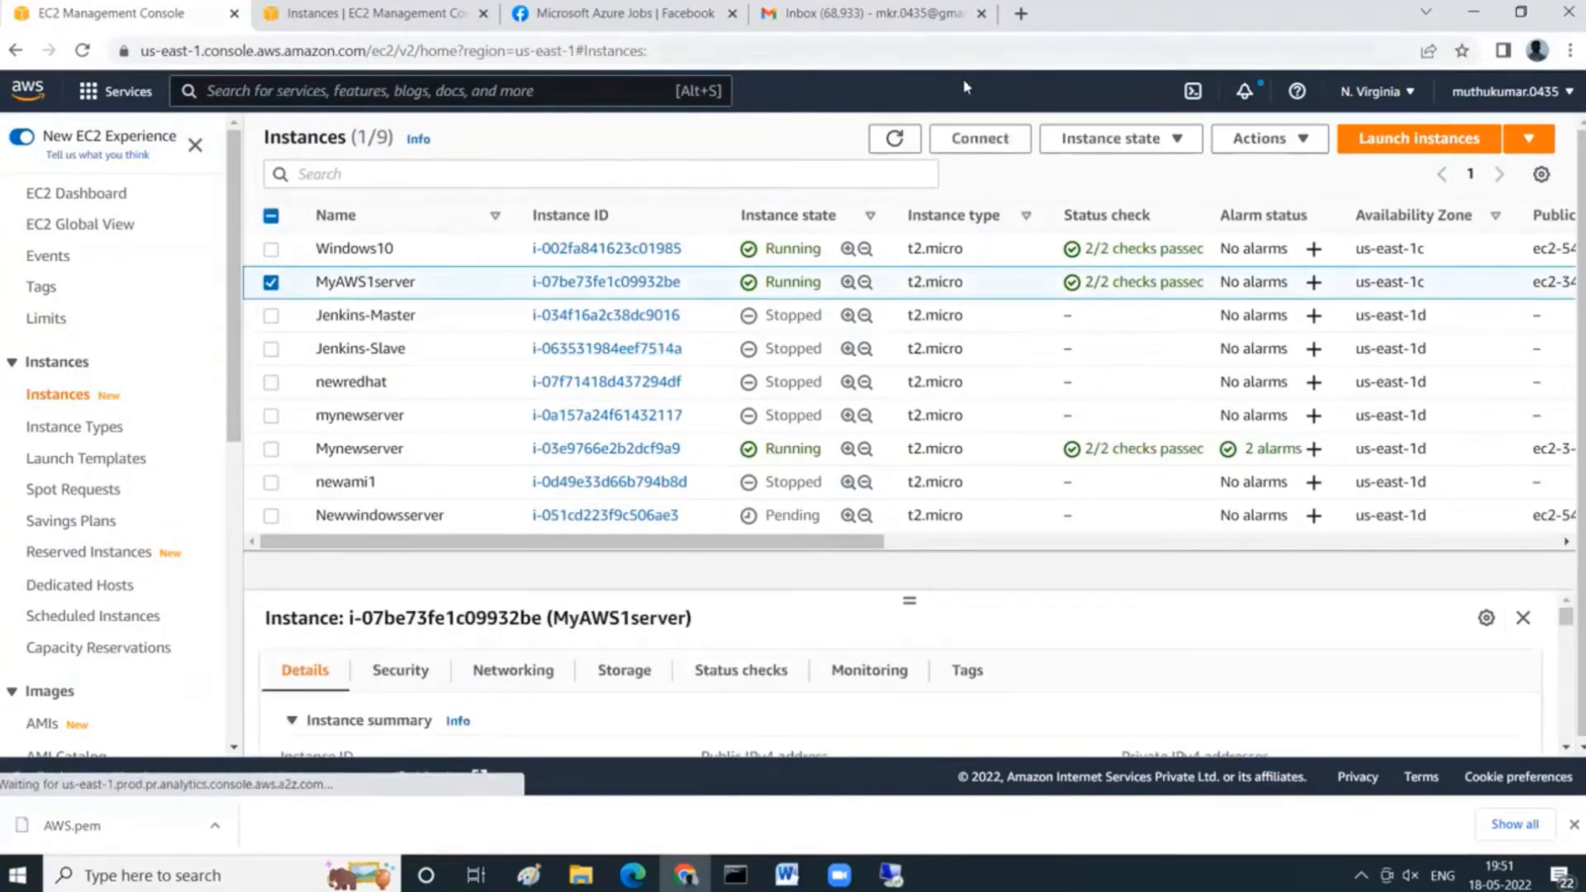
Open the SSH client connection instructions for MyAWS1server and select the example ssh command.
left_click(951, 140)
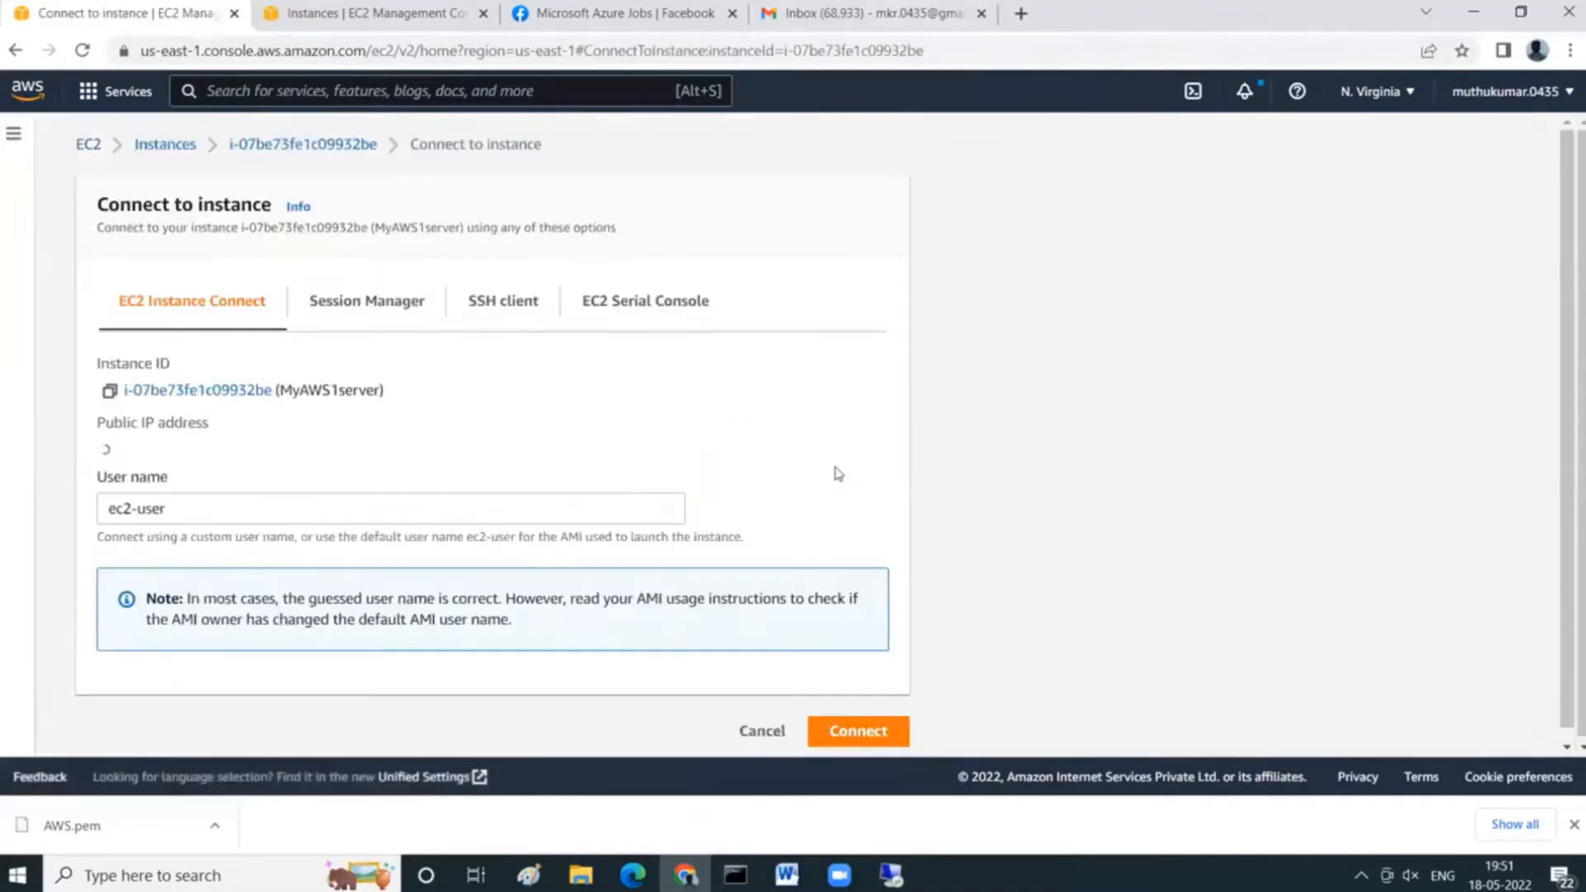
left_click(498, 313)
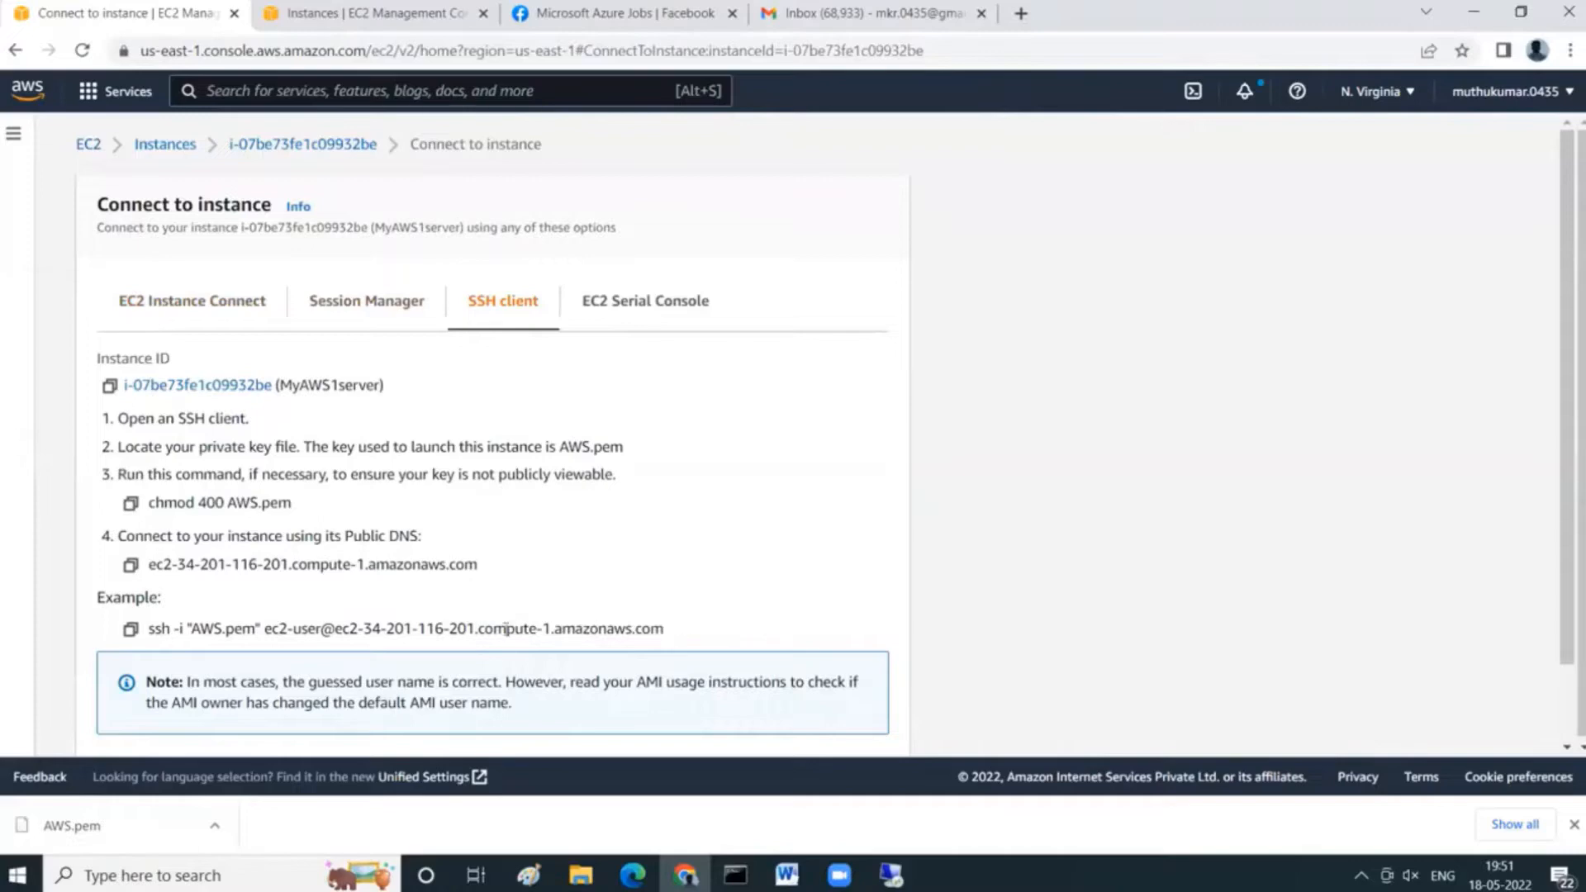
left_click_drag(664, 634, 135, 625)
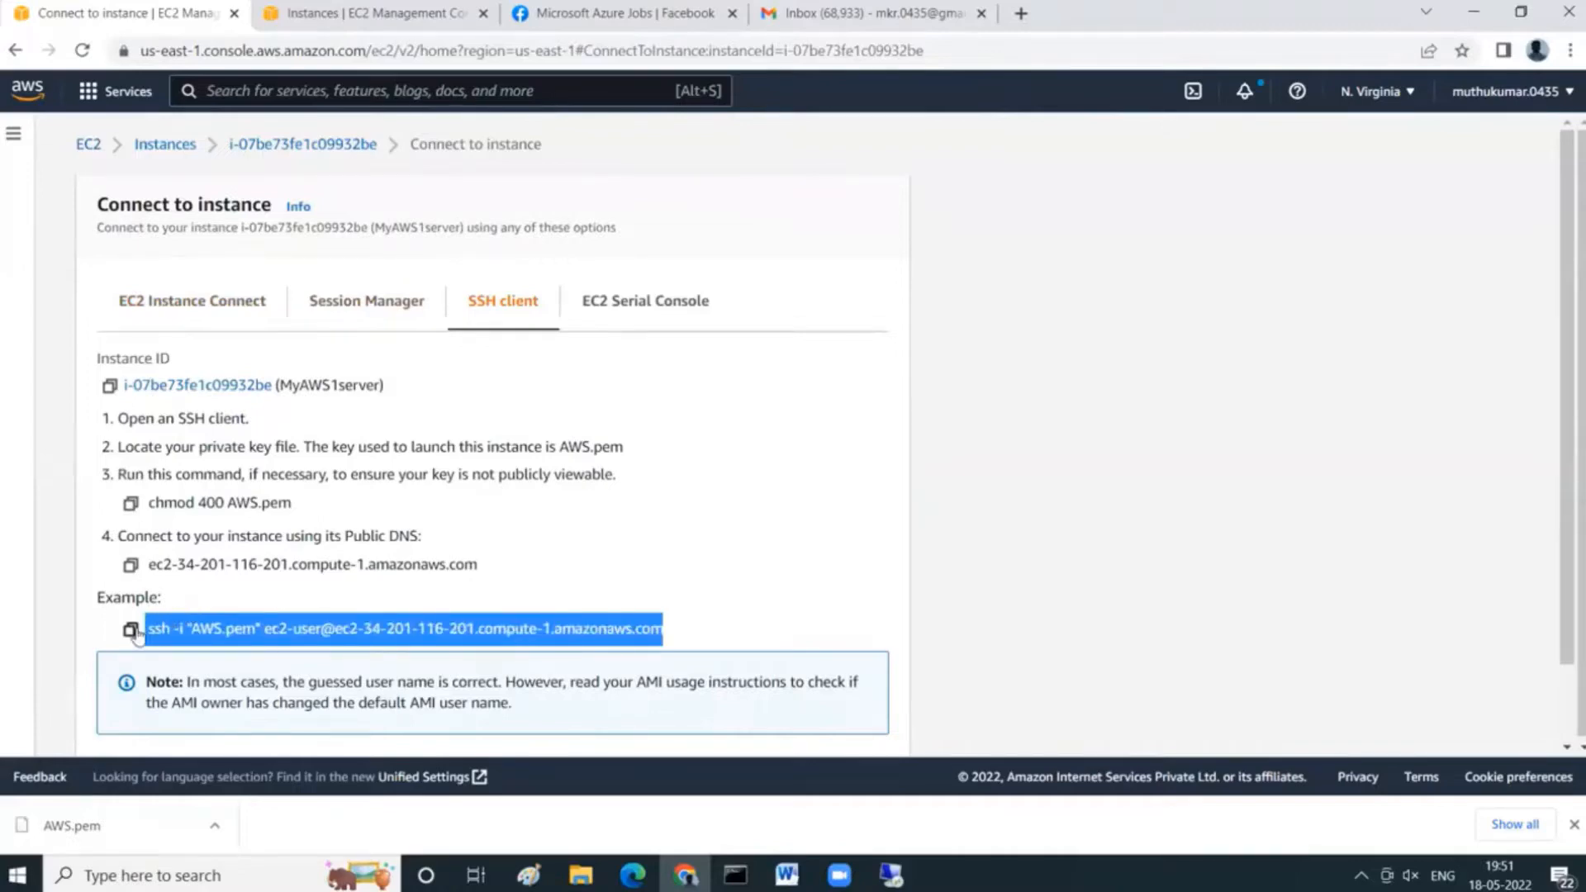
Copy the example ssh command for MyAWS1server and open a Command Prompt window beside the connection instructions.
left_click(130, 628)
key("super")
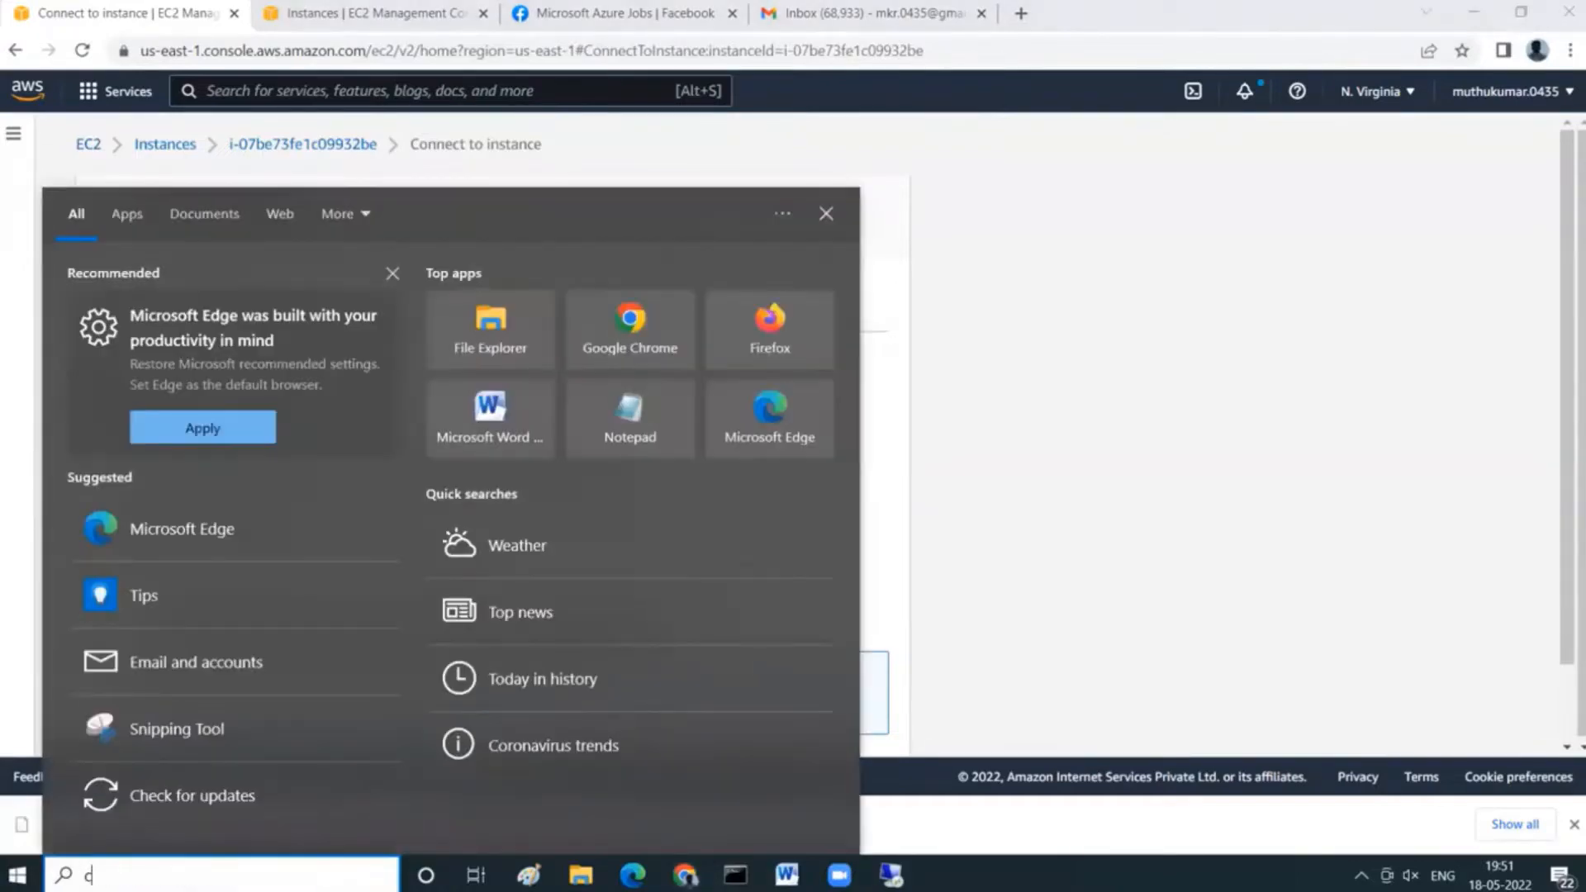
type("cmd")
key("Return")
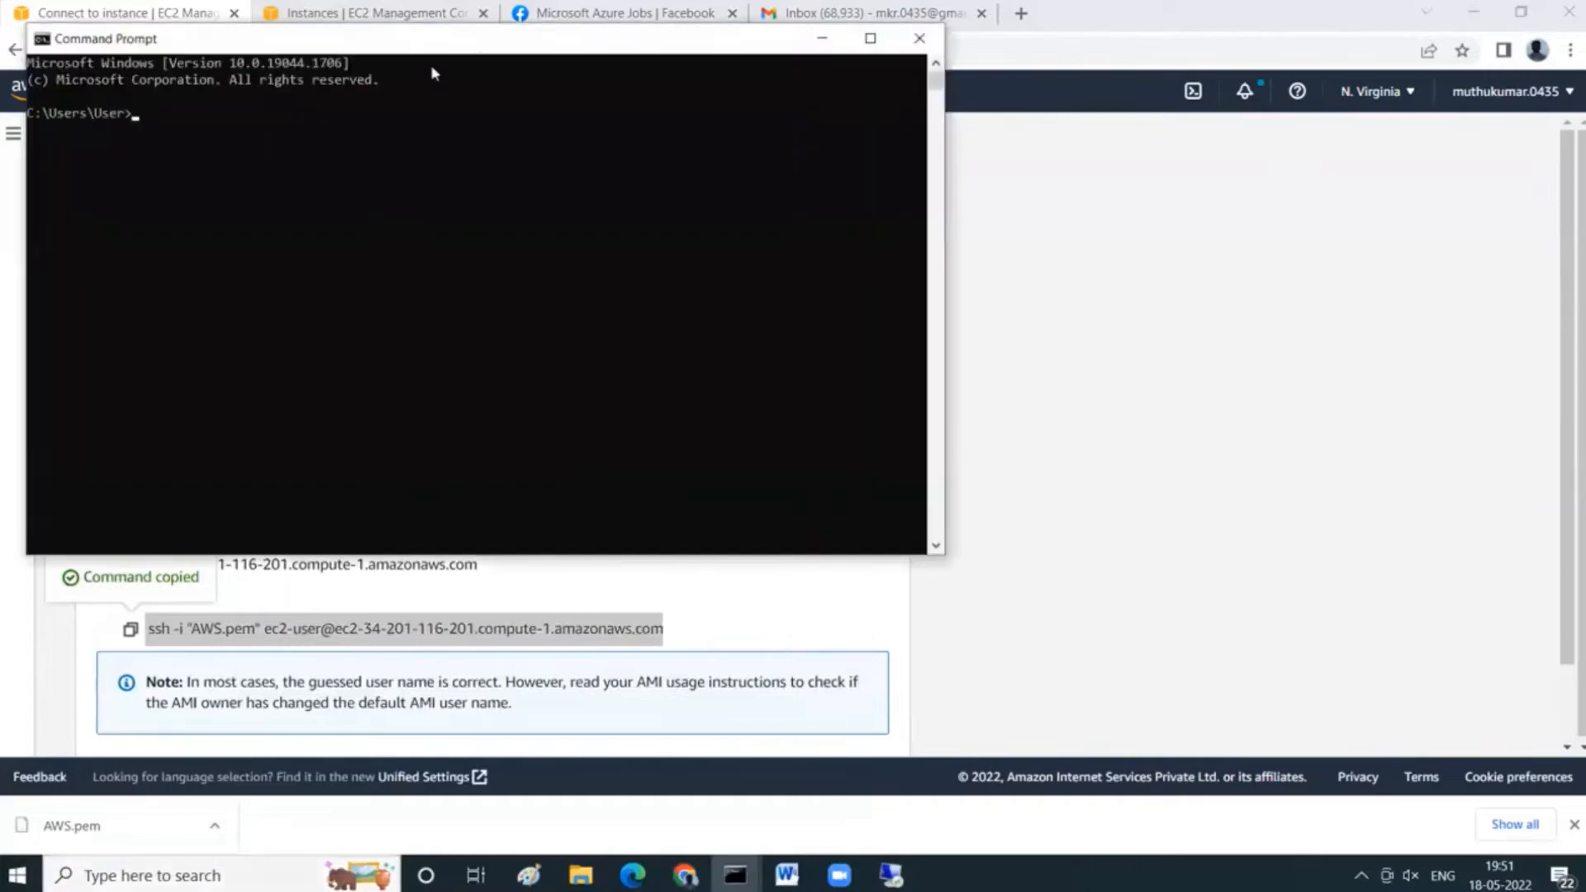
left_click_drag(492, 36, 1161, 254)
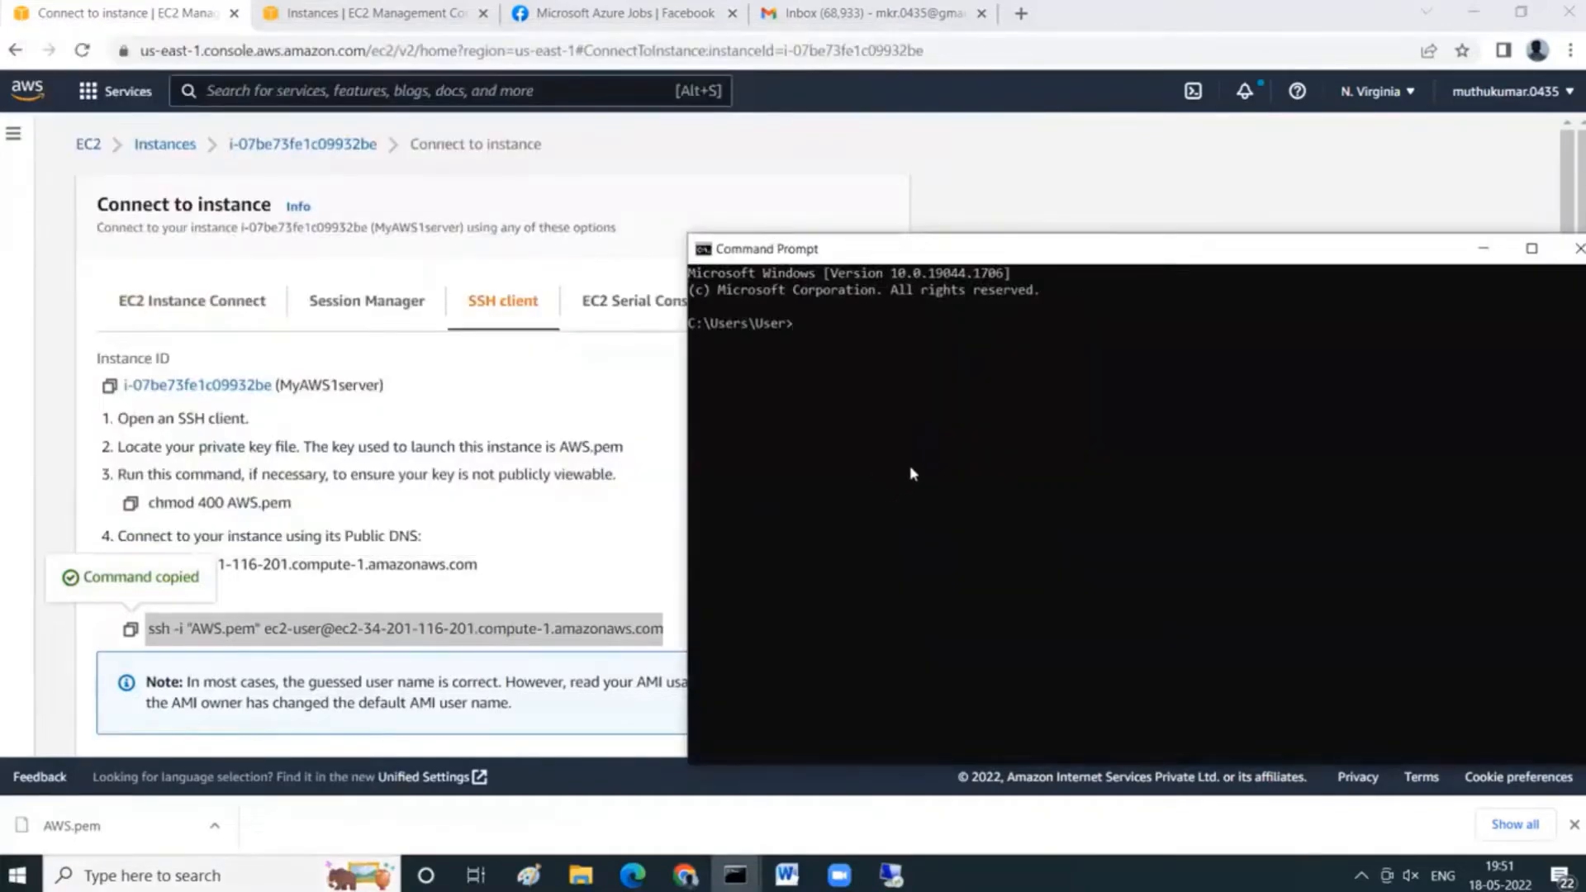
Change the Command Prompt's working directory to Downloads.
type("cd dow")
key("Tab")
key("Return")
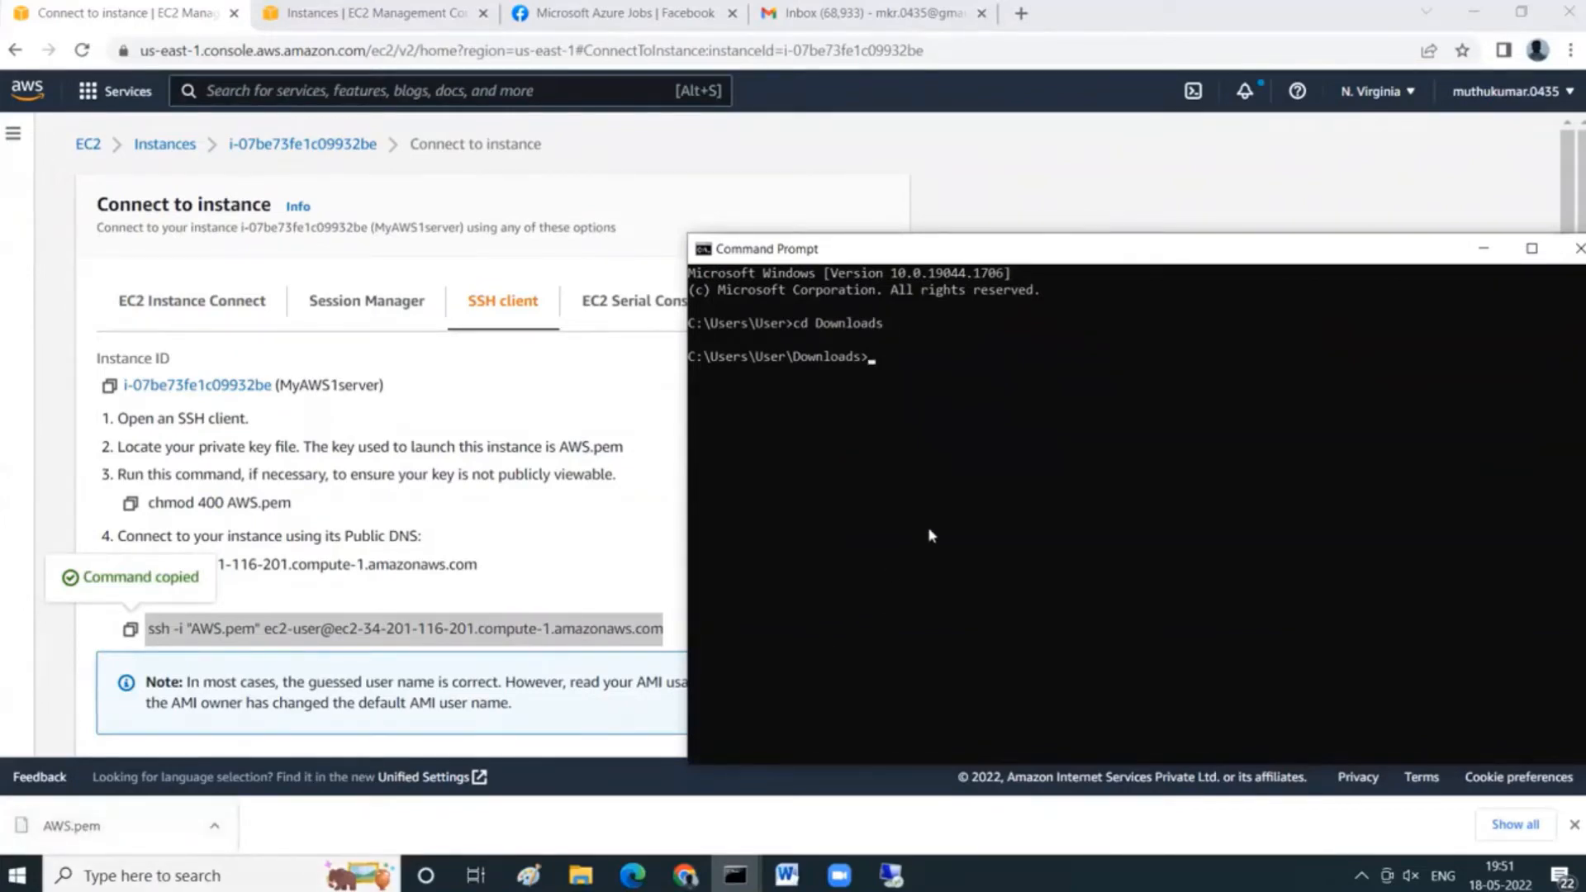
key("Up")
key("BackSpace")
key("BackSpace")
key("BackSpace")
key("BackSpace")
key("BackSpace")
key("BackSpace")
key("BackSpace")
key("BackSpace")
key("BackSpace")
key("BackSpace")
key("BackSpace")
key("BackSpace")
Run the copied ssh command with AWS.pem and accept the host's authenticity with yes to connect to MyAWS1server.
right_click(953, 470)
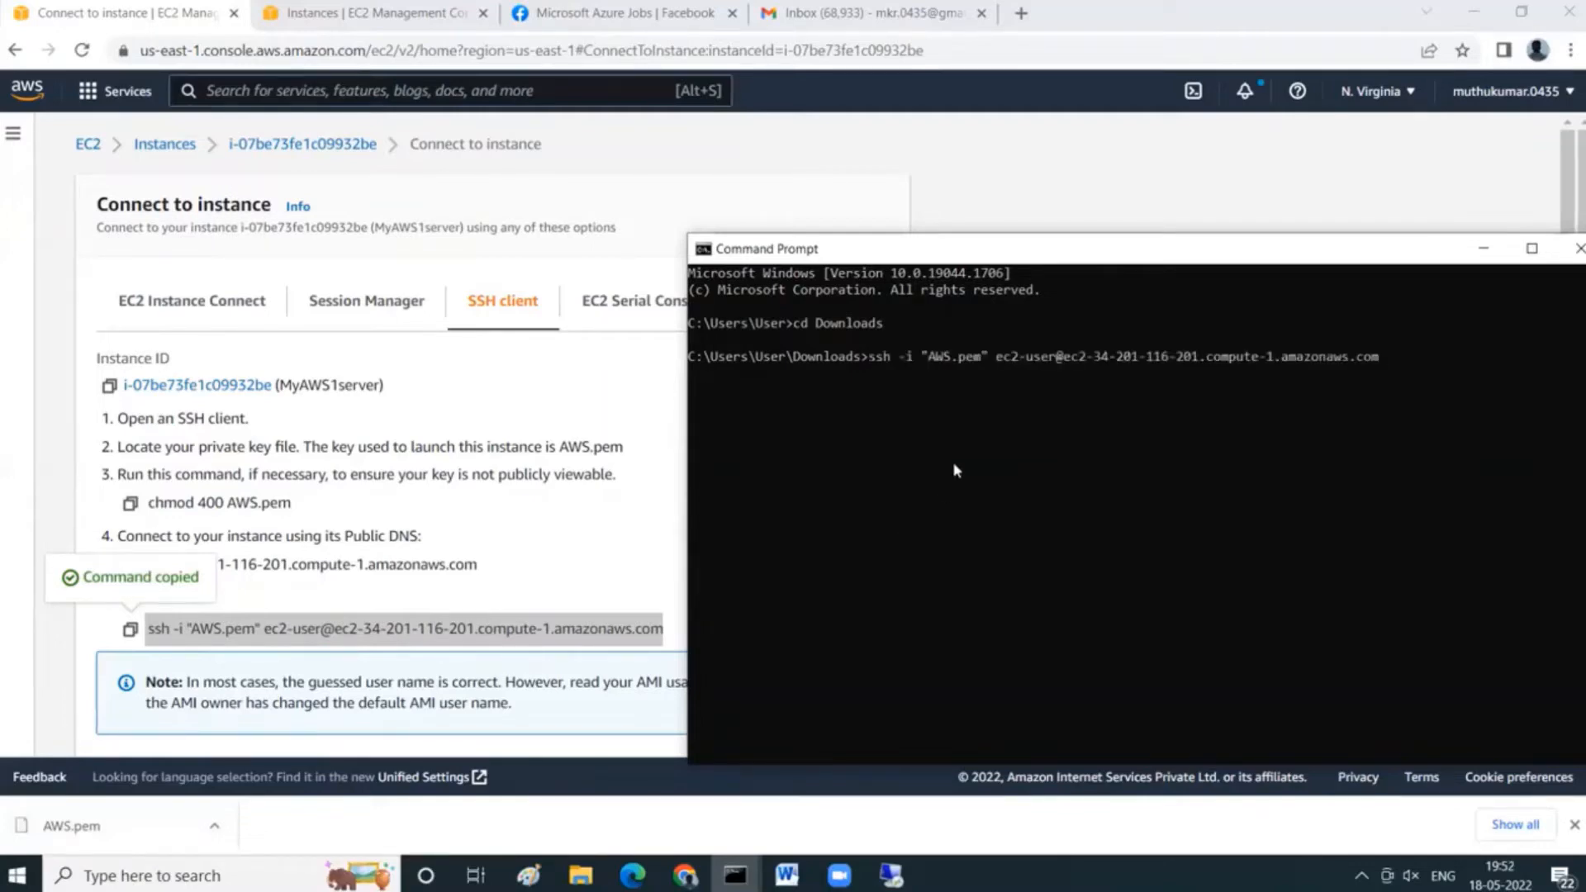
key("Return")
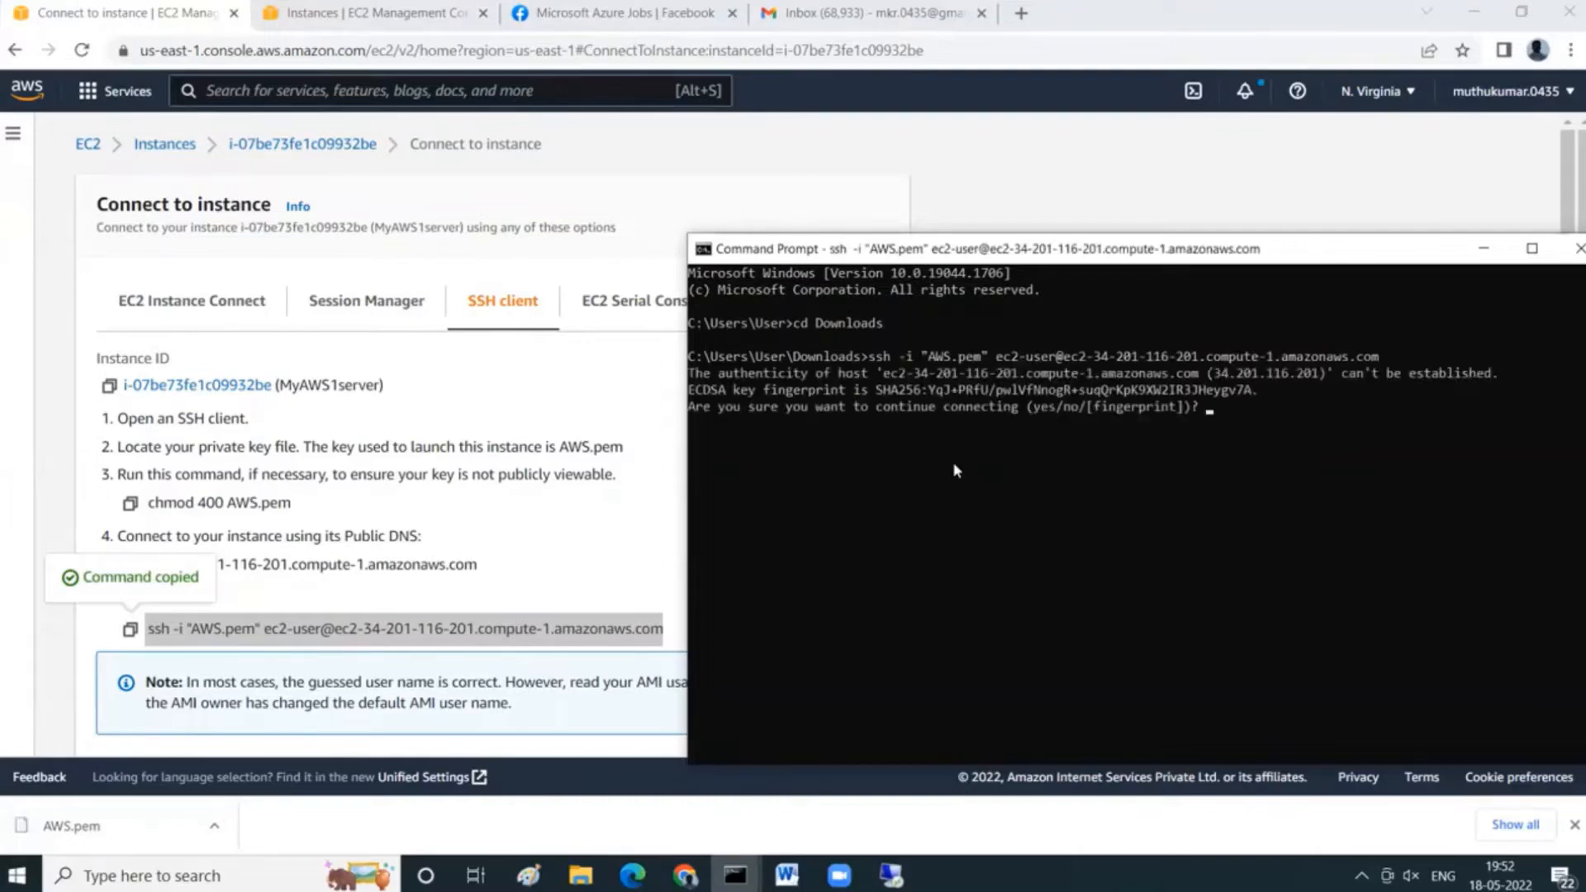
type("yes")
key("Return")
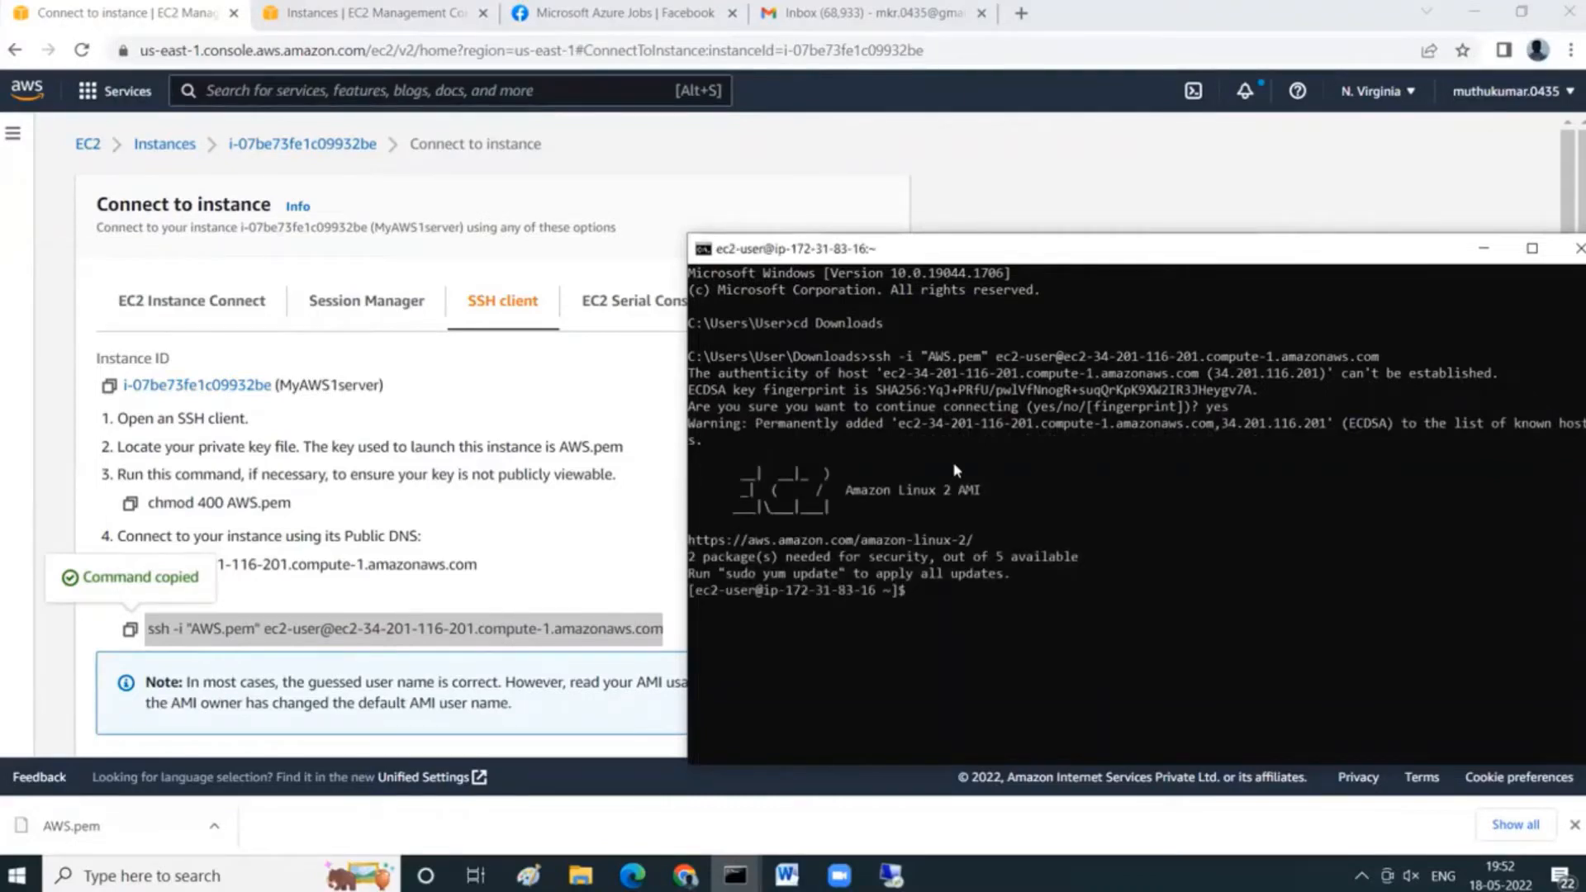
Move the terminal window fully into view and switch the SSH session to root with sudo su.
left_click_drag(1091, 248, 970, 142)
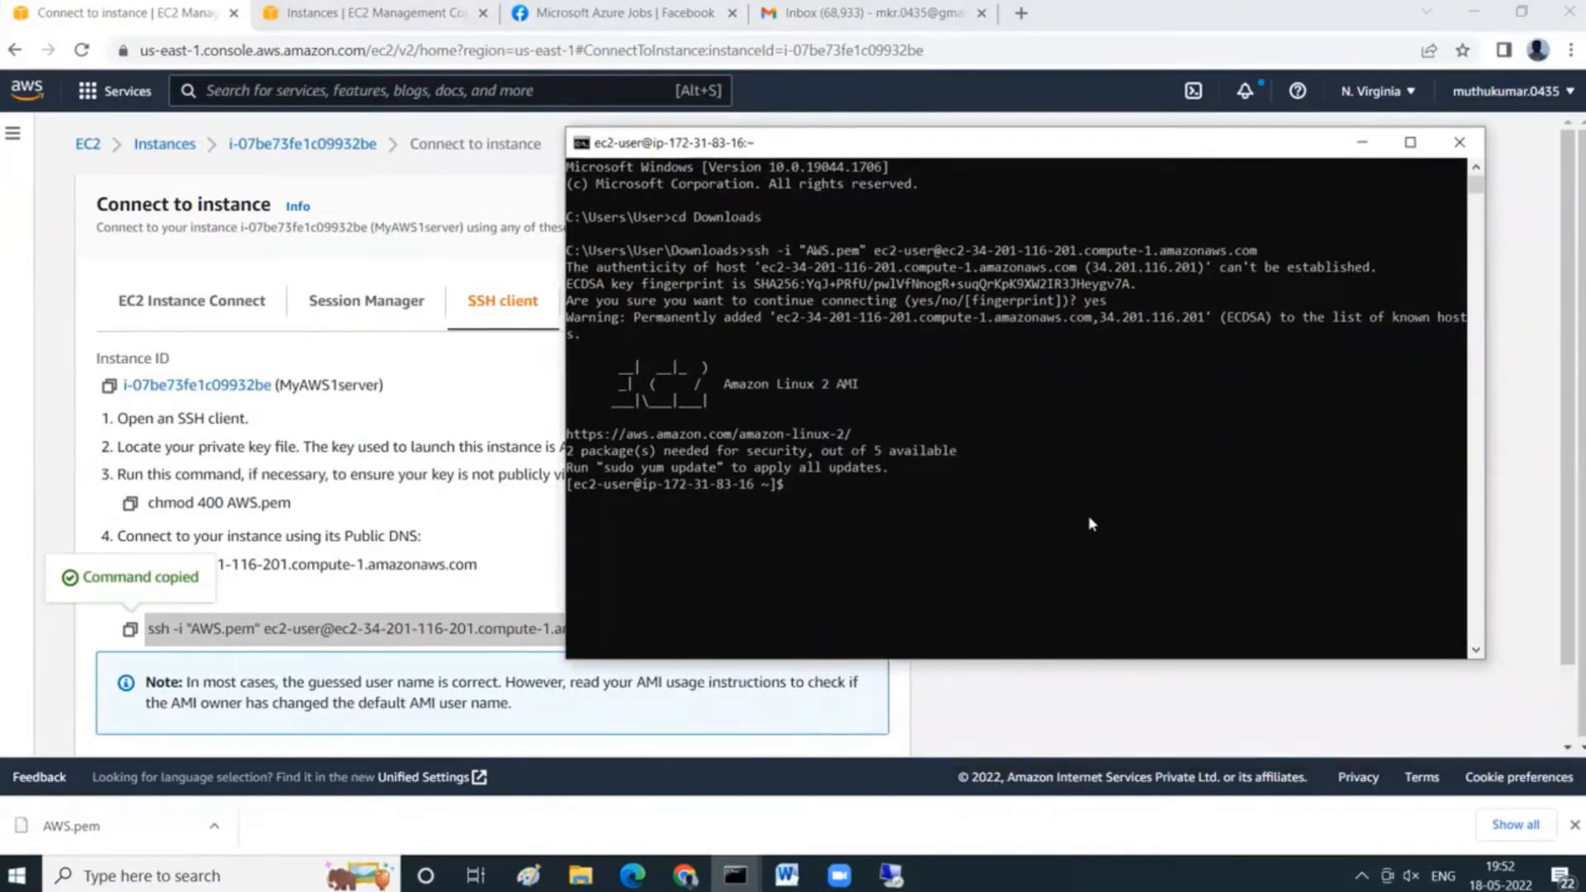
type("sudo su")
key("Return")
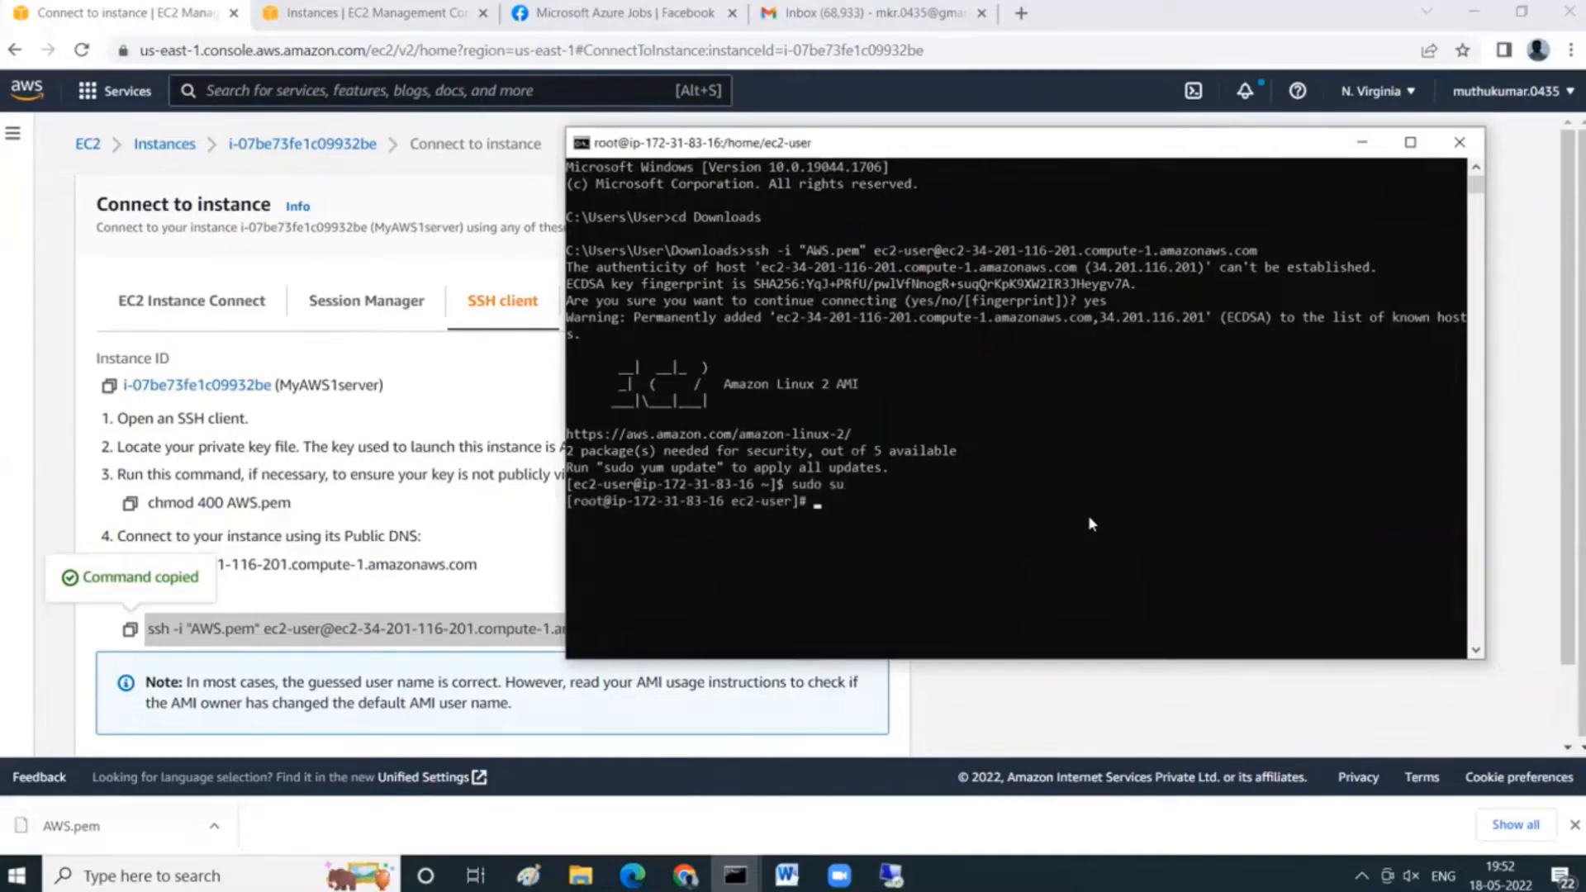
List the server's file systems with df -h and its block devices with lsblk.
type("df -h")
key("Return")
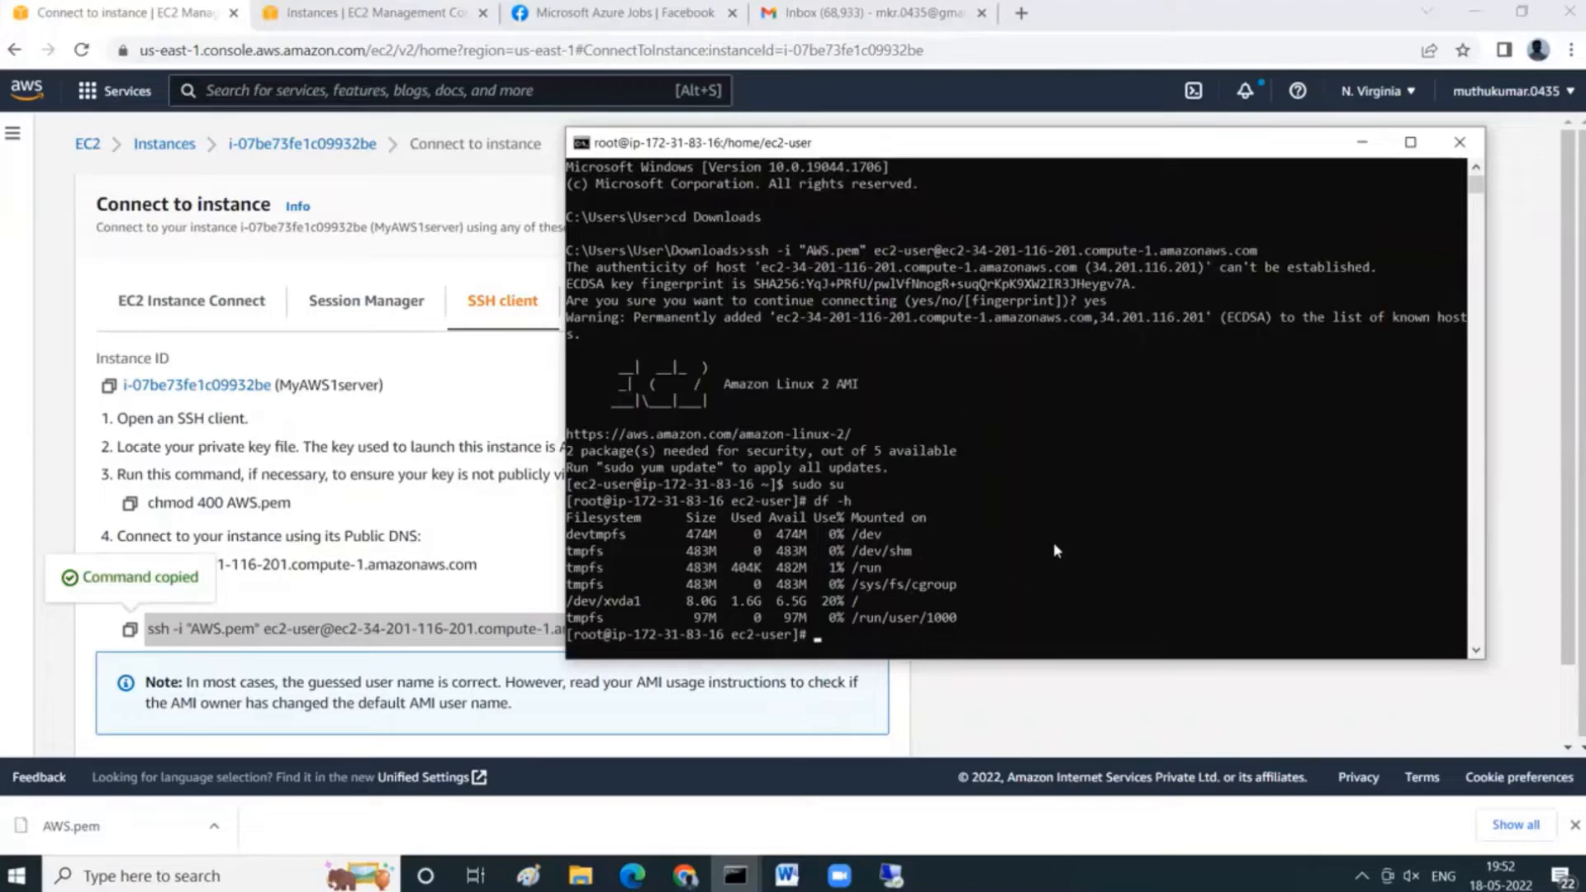
type("lsblk")
key("Return")
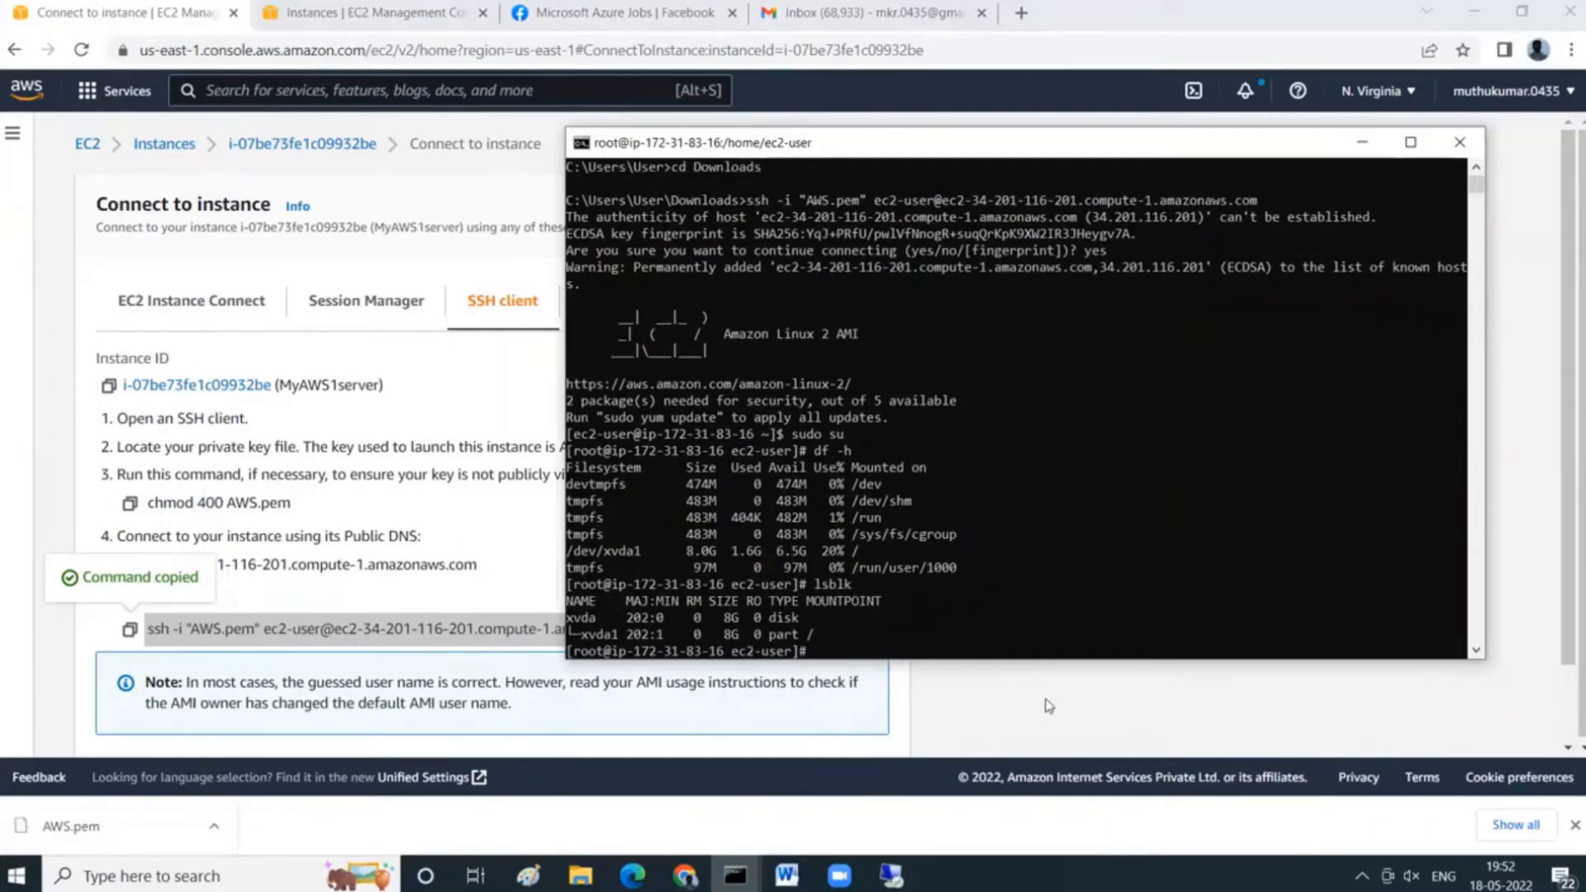
Go to the EC2 volumes list in the AWS console and open the form for creating a new volume.
left_click(192, 157)
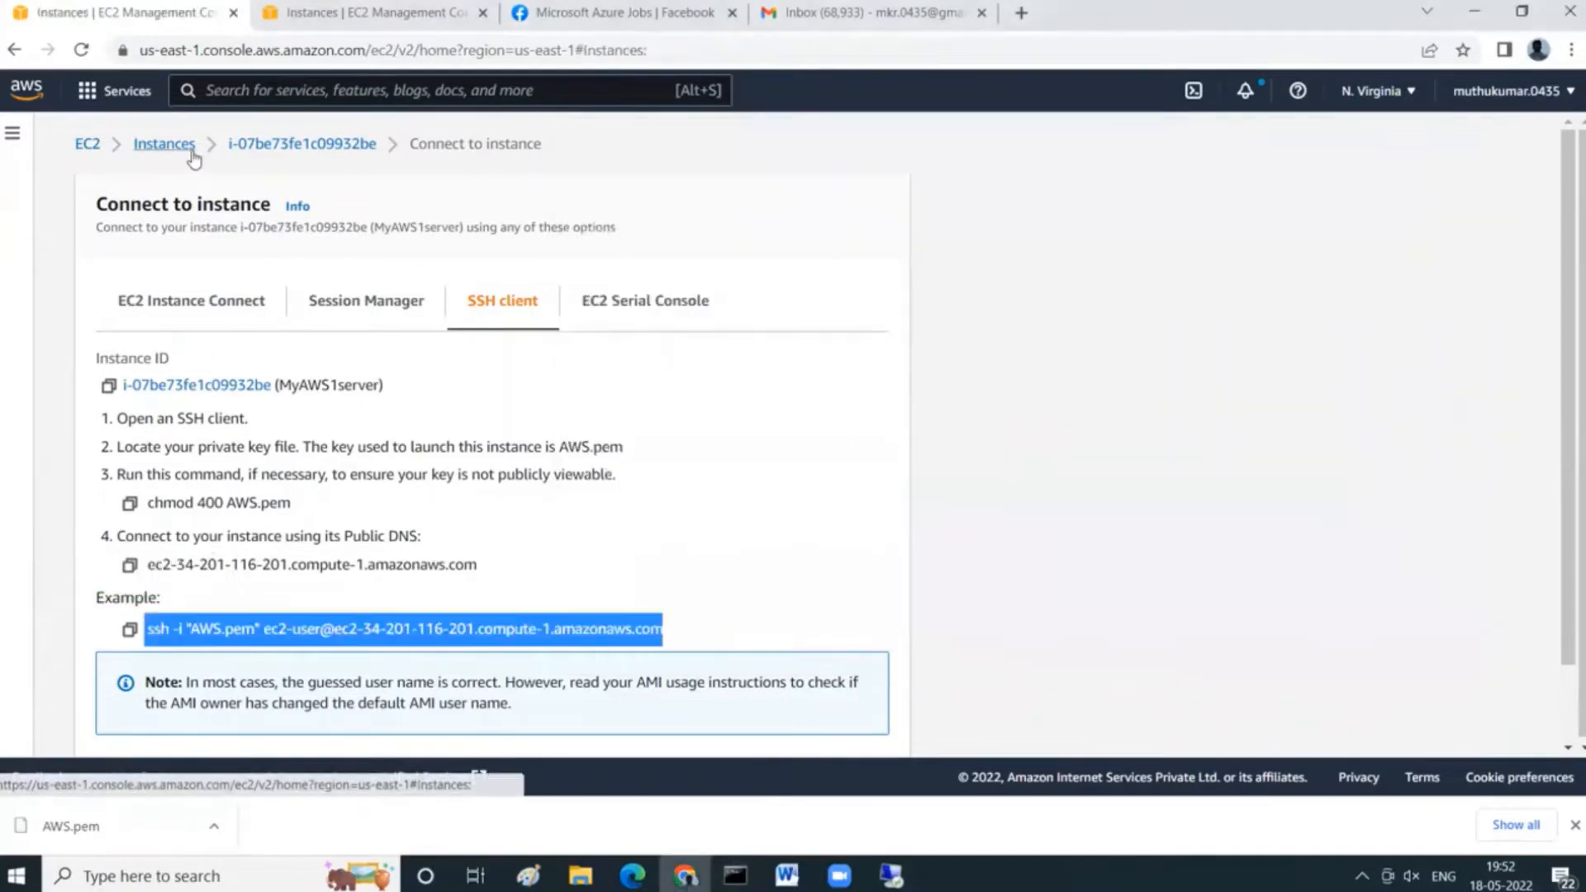
scroll(151, 501, "down", 6)
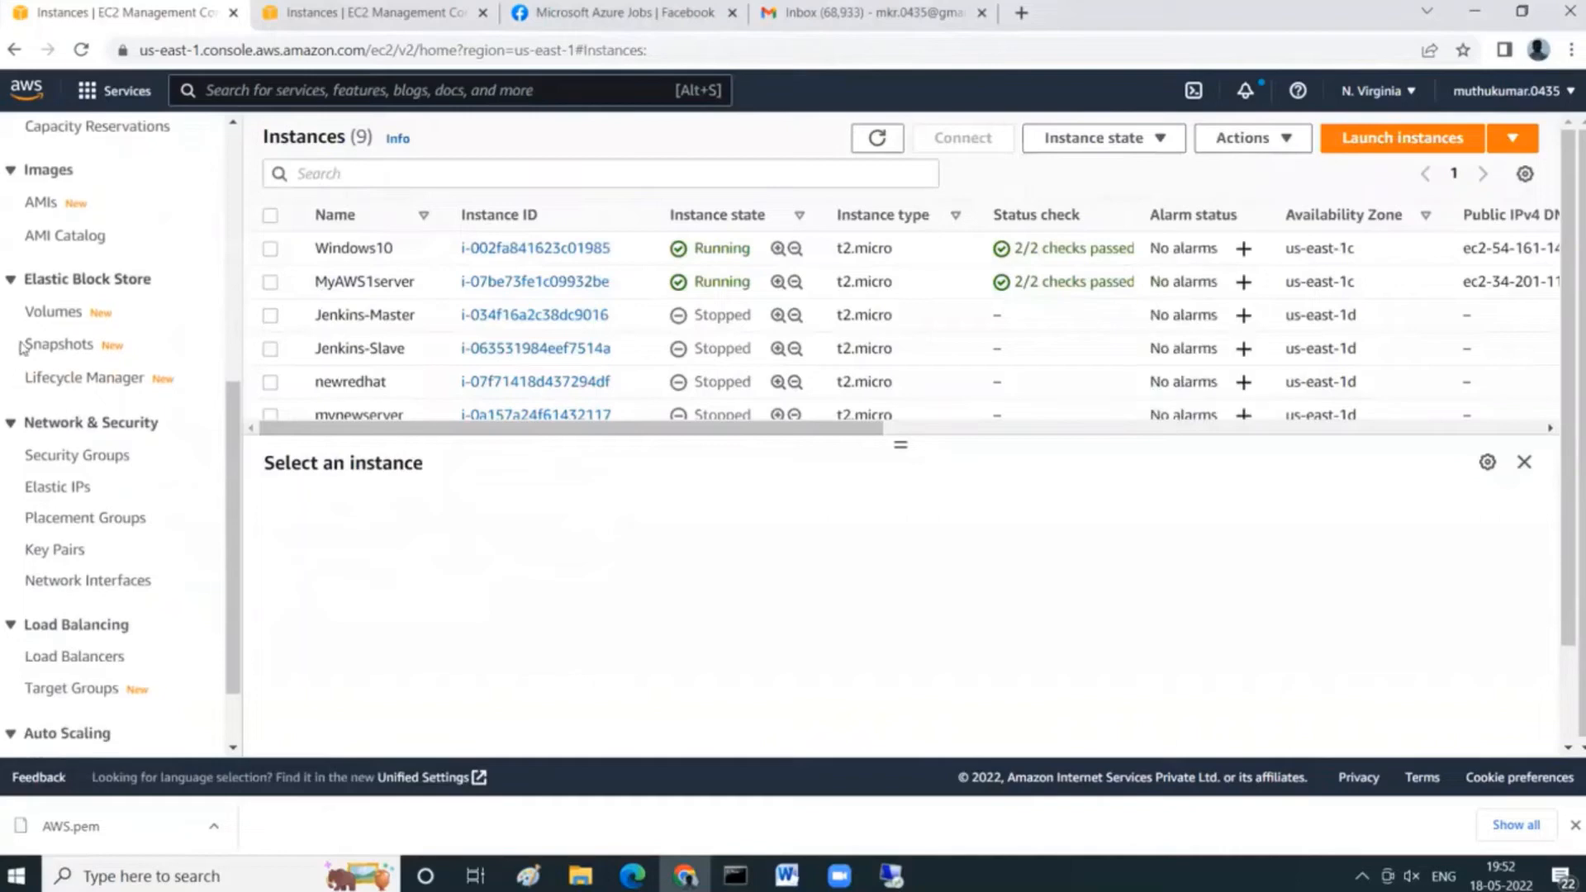
left_click(51, 312)
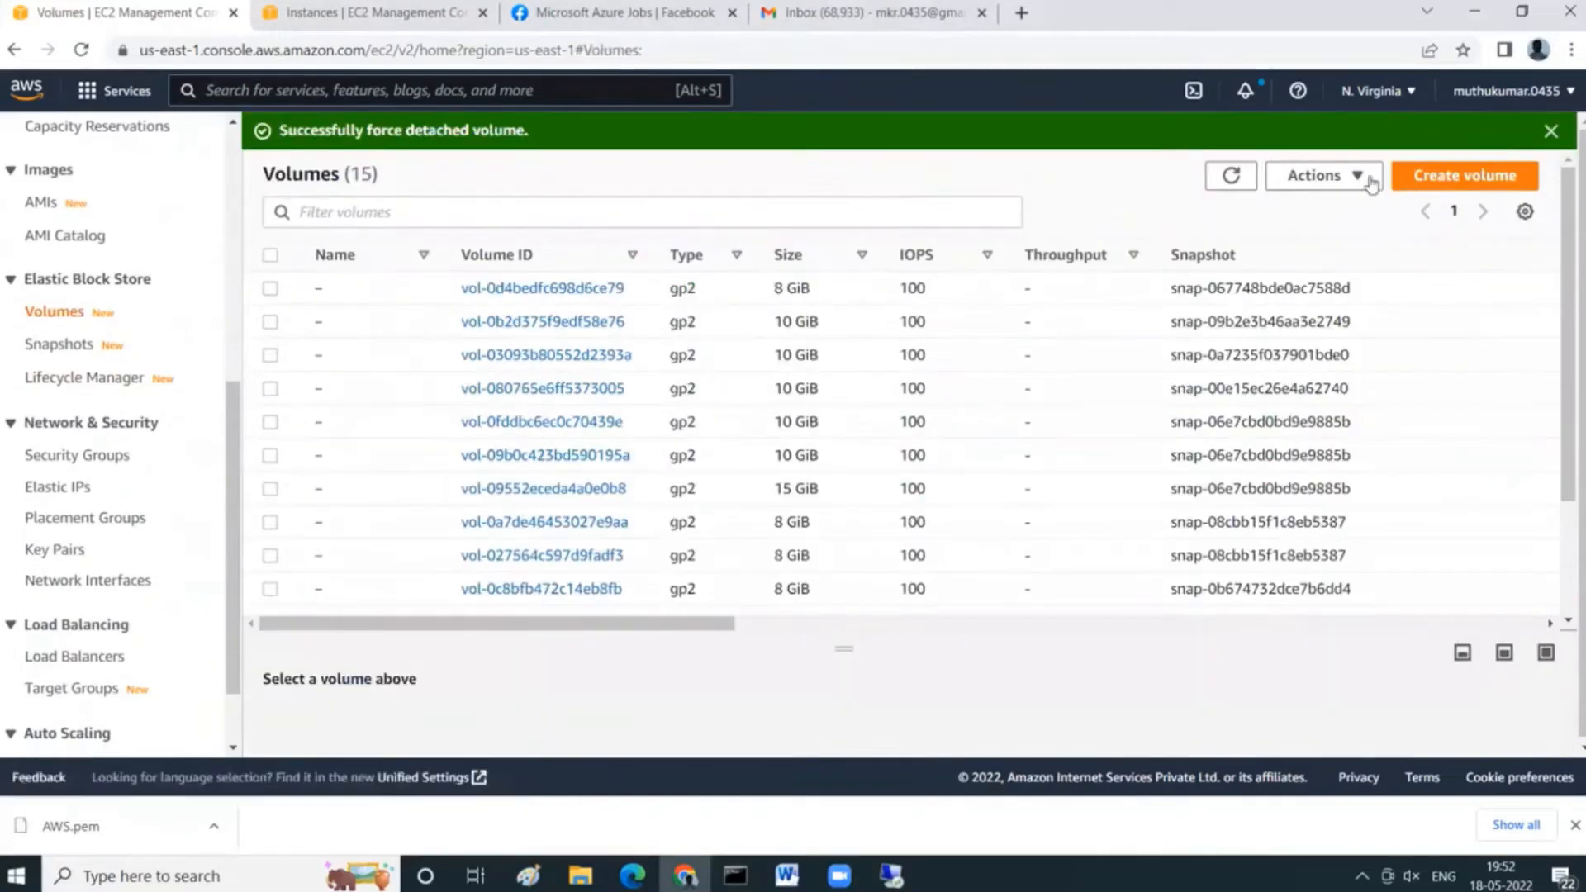
left_click(1364, 175)
left_click(1029, 217)
left_click(1500, 188)
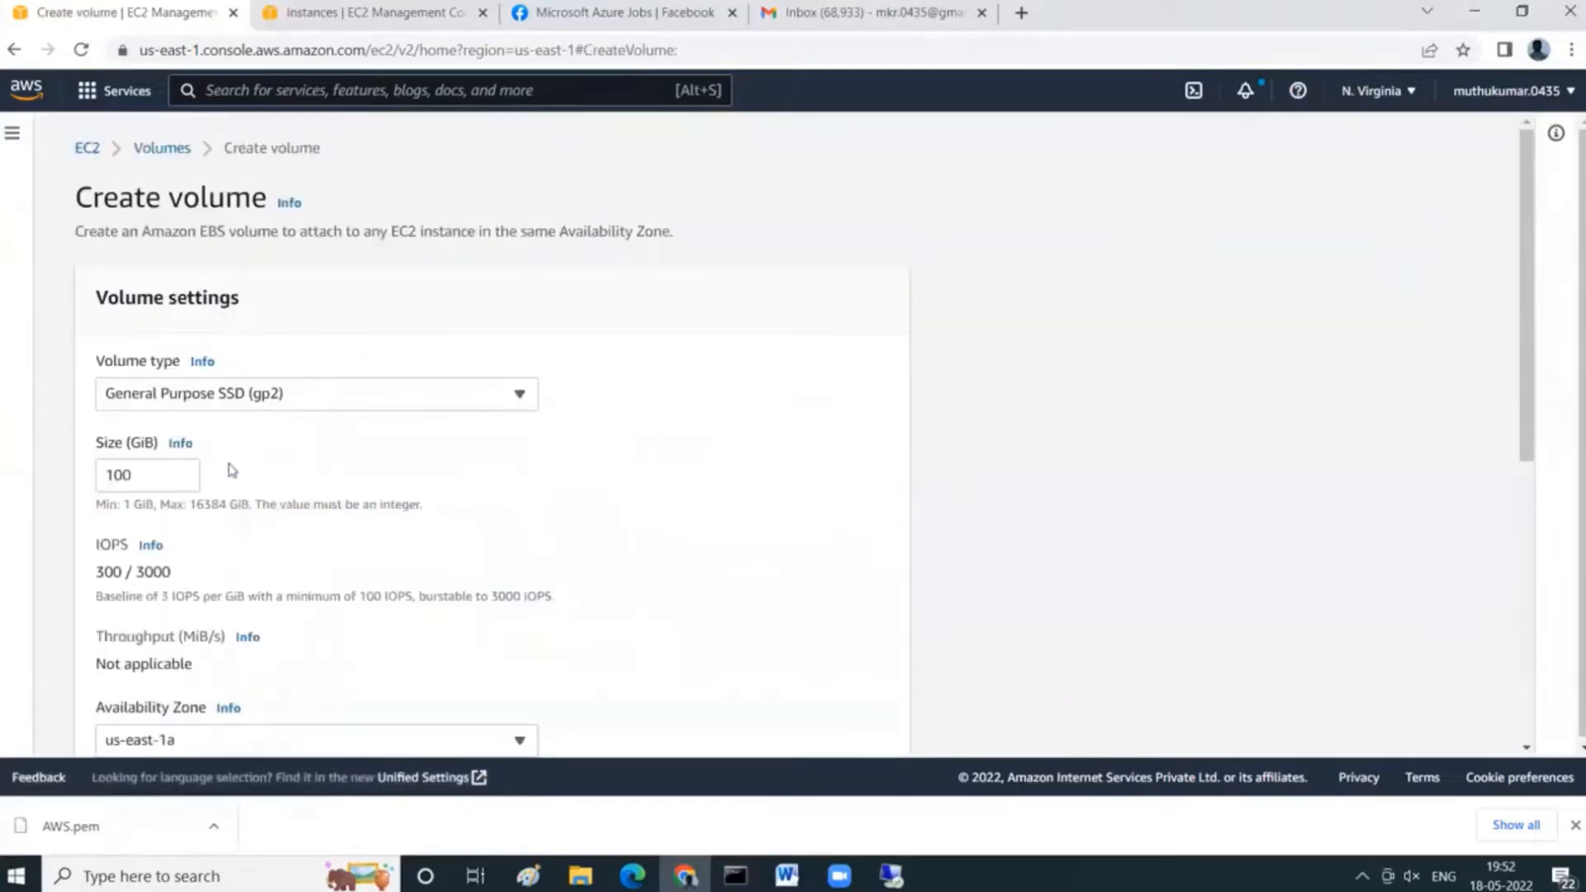
Set the new volume's size to 10 GiB.
left_click(154, 471)
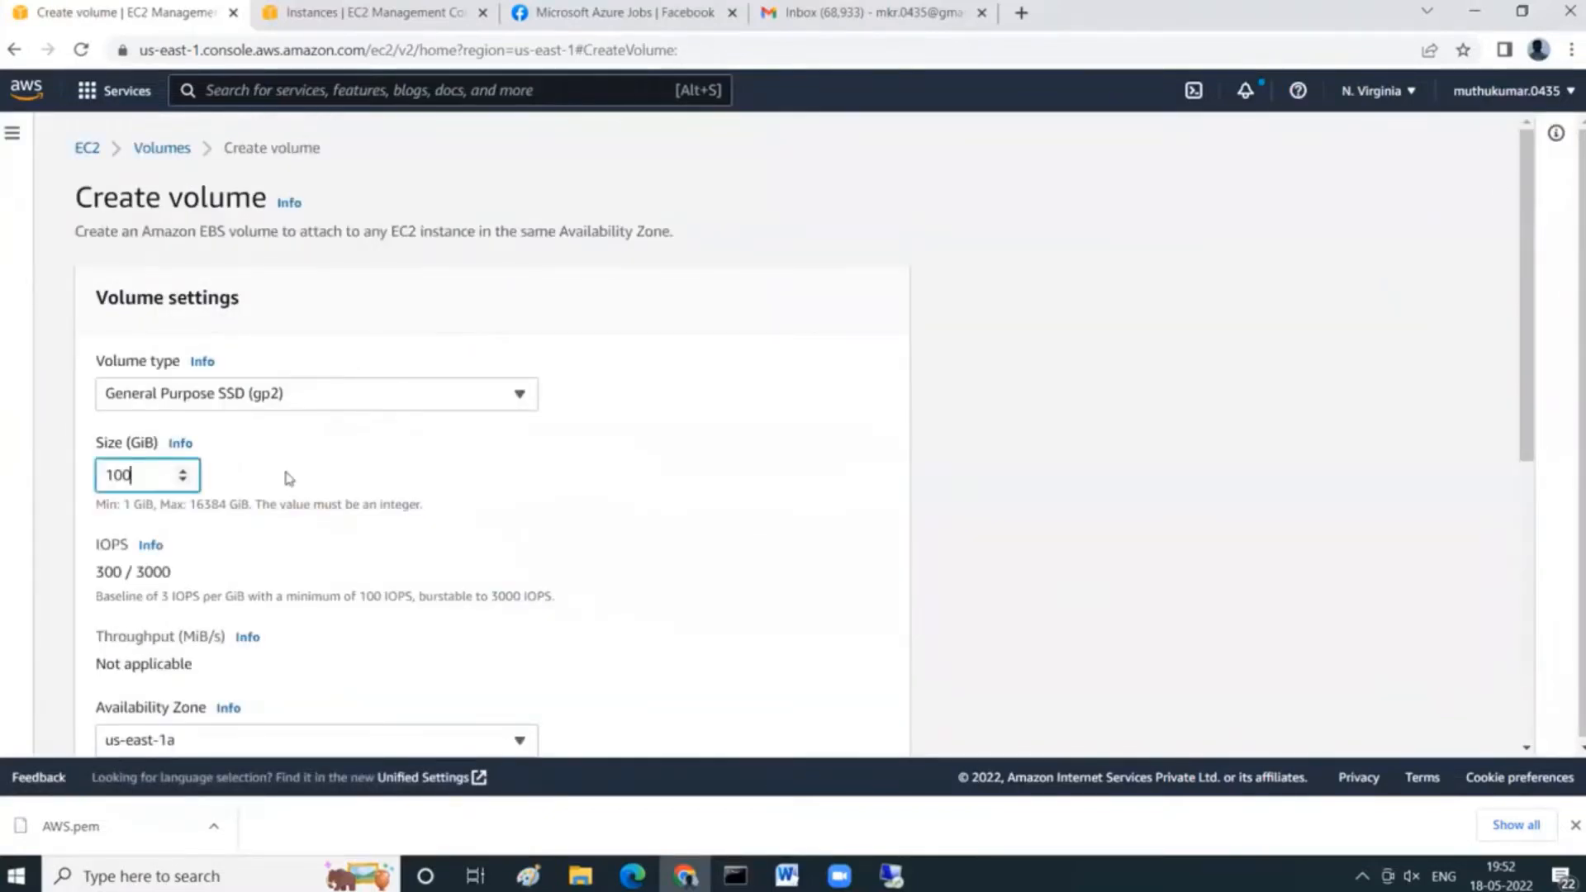
key("BackSpace")
scroll(359, 469, "down", 2)
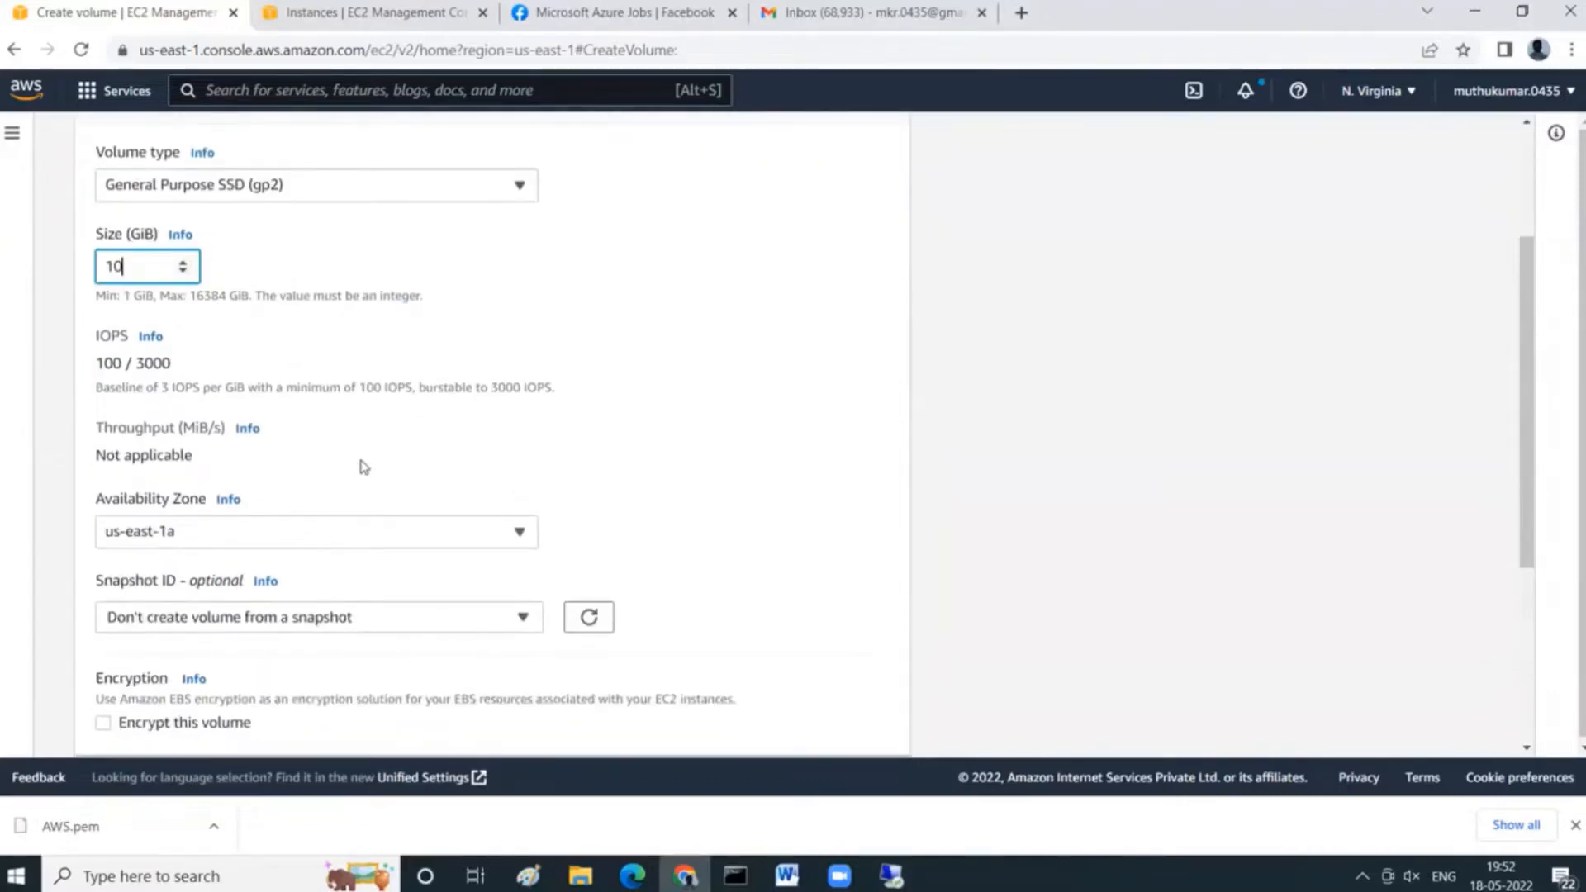
scroll(363, 471, "up", 2)
Refresh the instances list open in the other browser tab and check the availability zone of MyAWS1server.
left_click(367, 20)
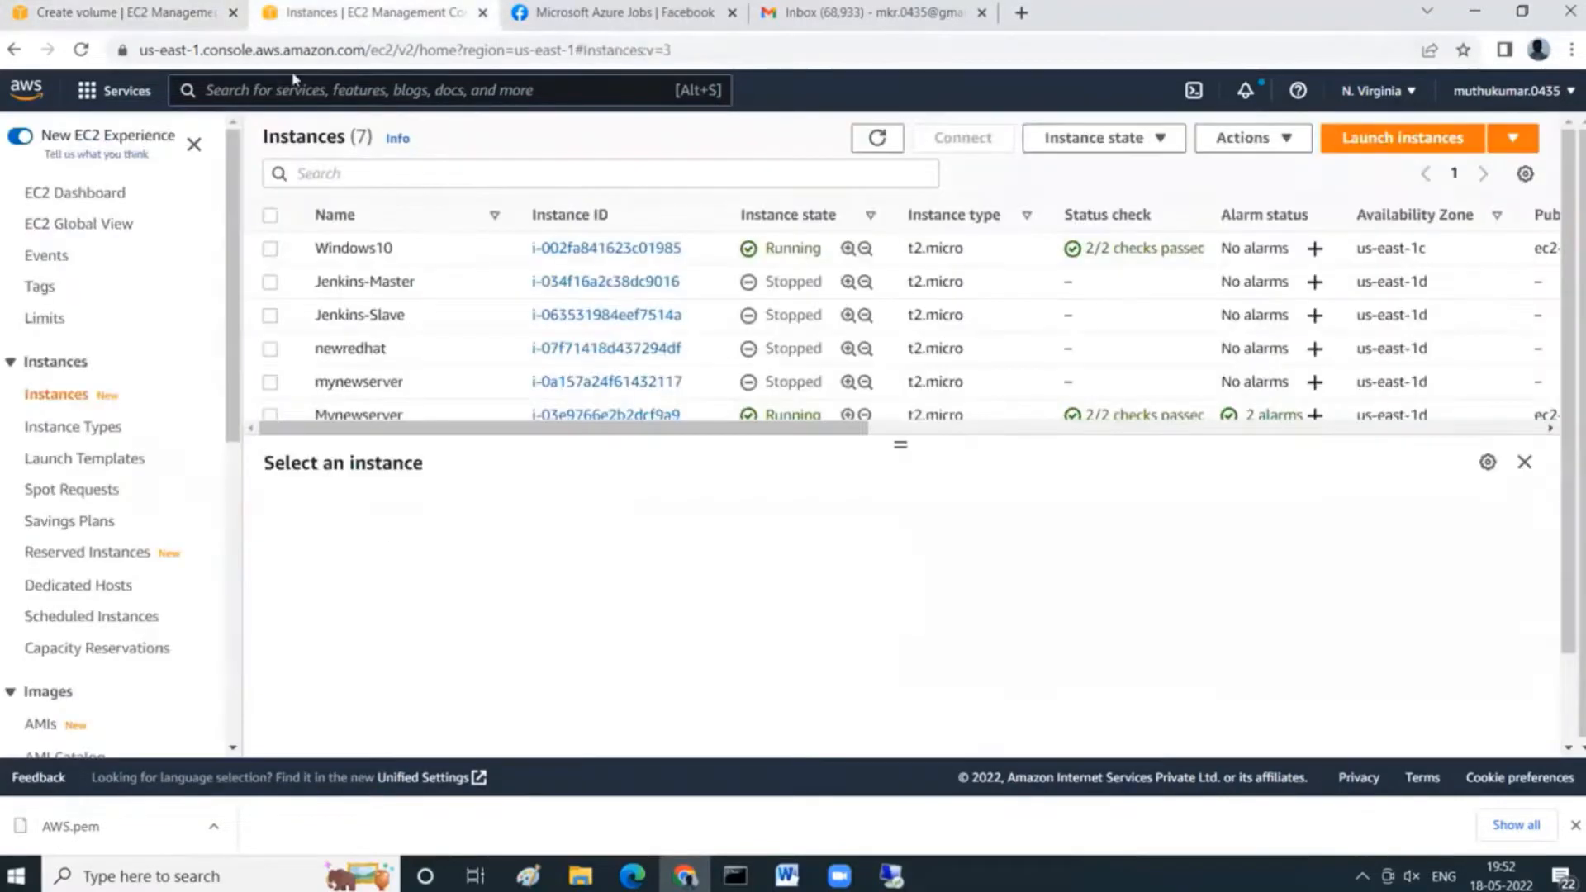
left_click(878, 139)
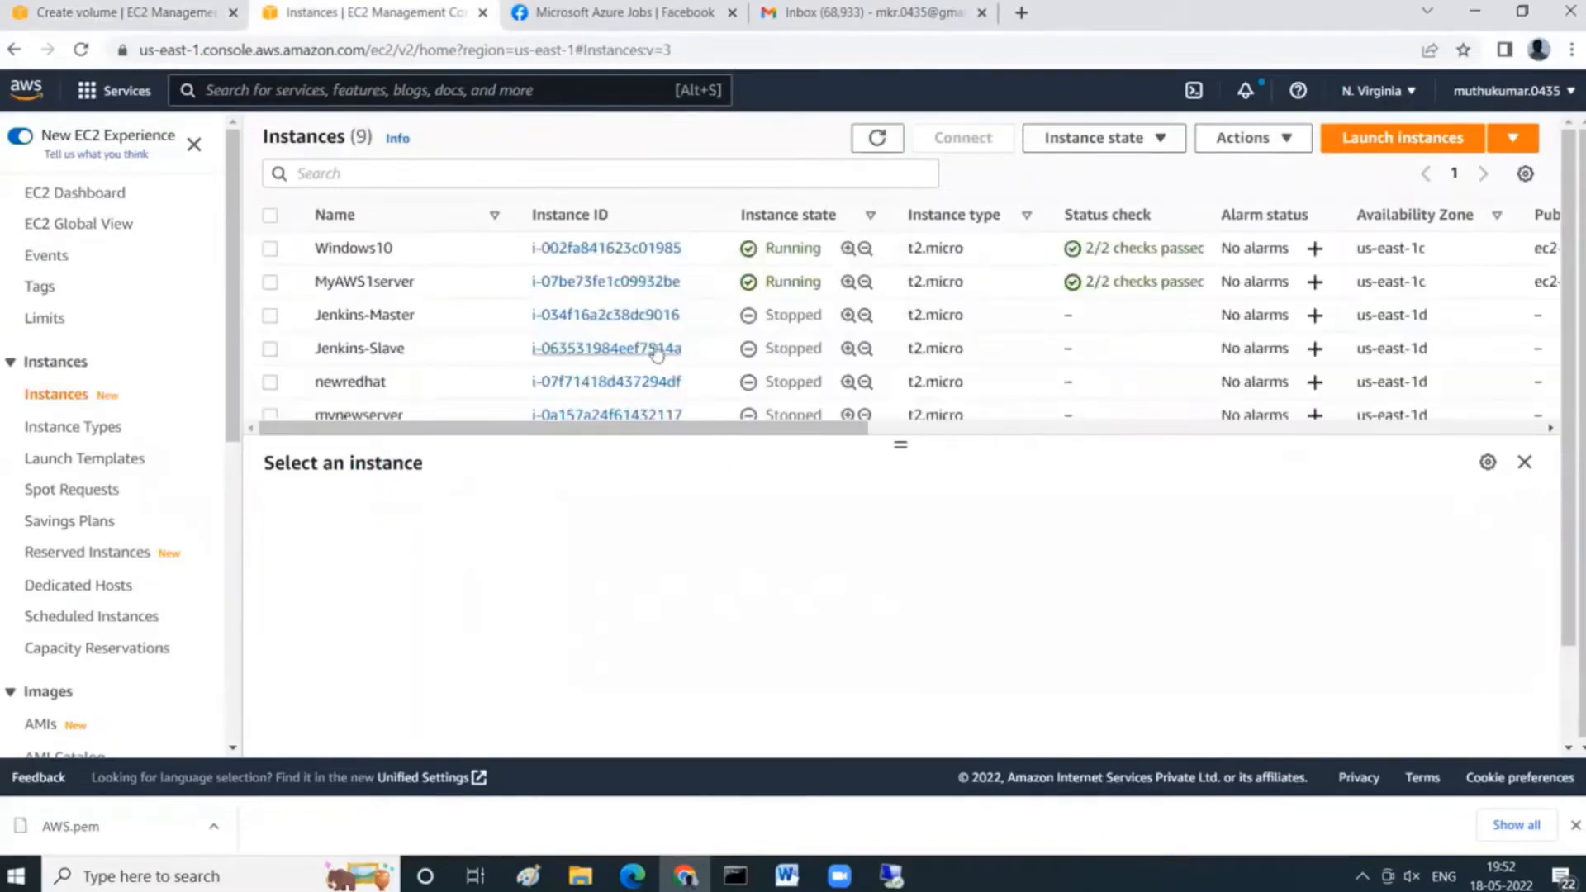
left_click_drag(790, 429, 827, 433)
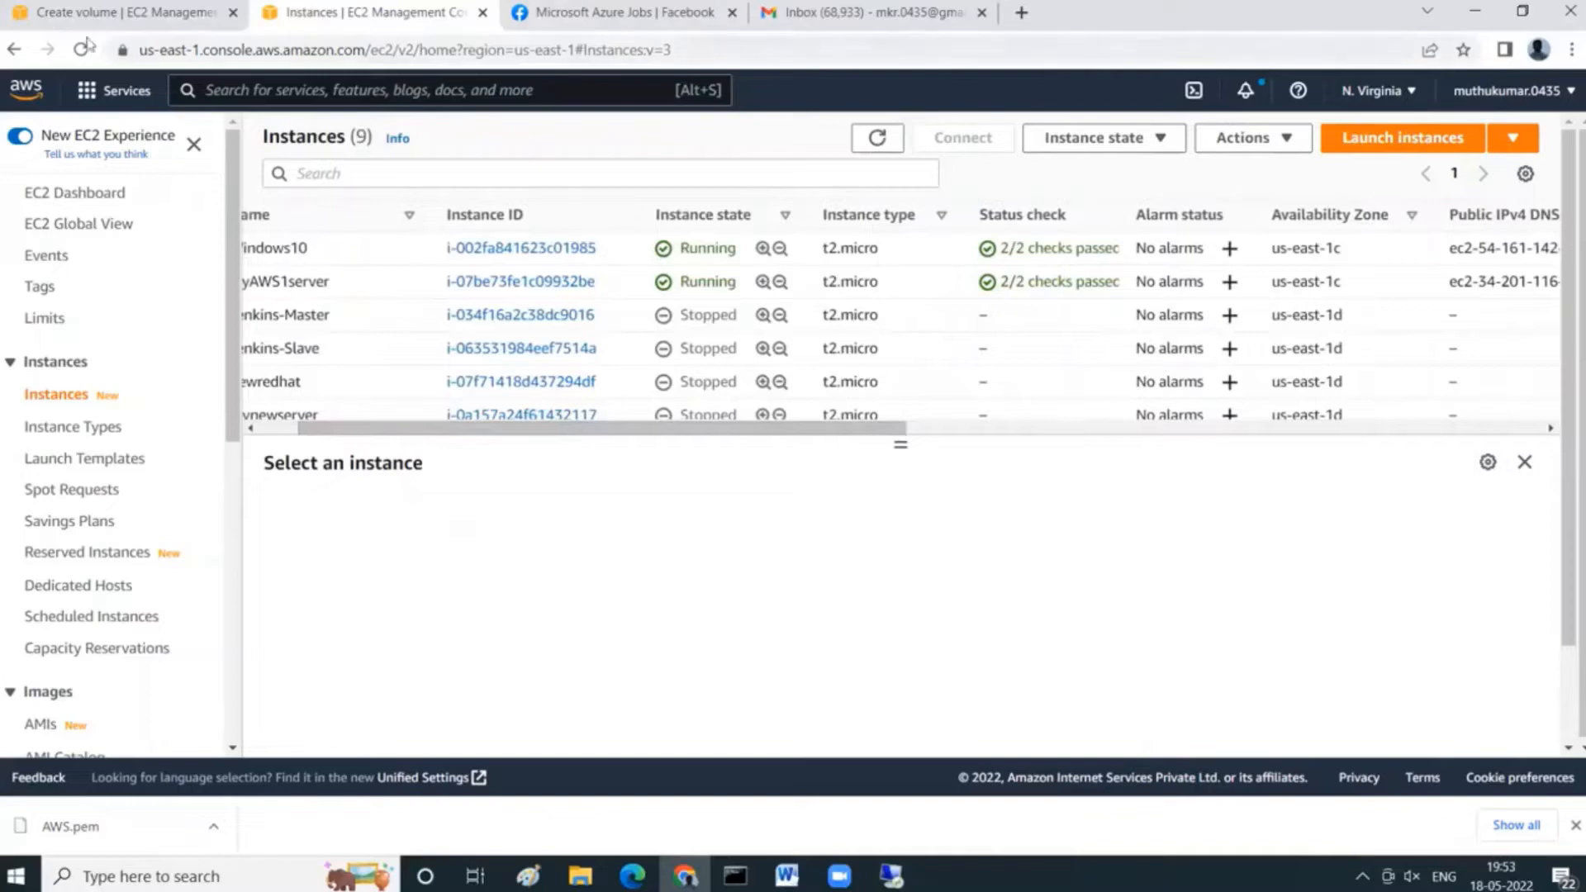
Set the new volume's availability zone to us-east-1c and create the volume without a snapshot, encryption or tags.
left_click(106, 18)
scroll(294, 629, "down", 3)
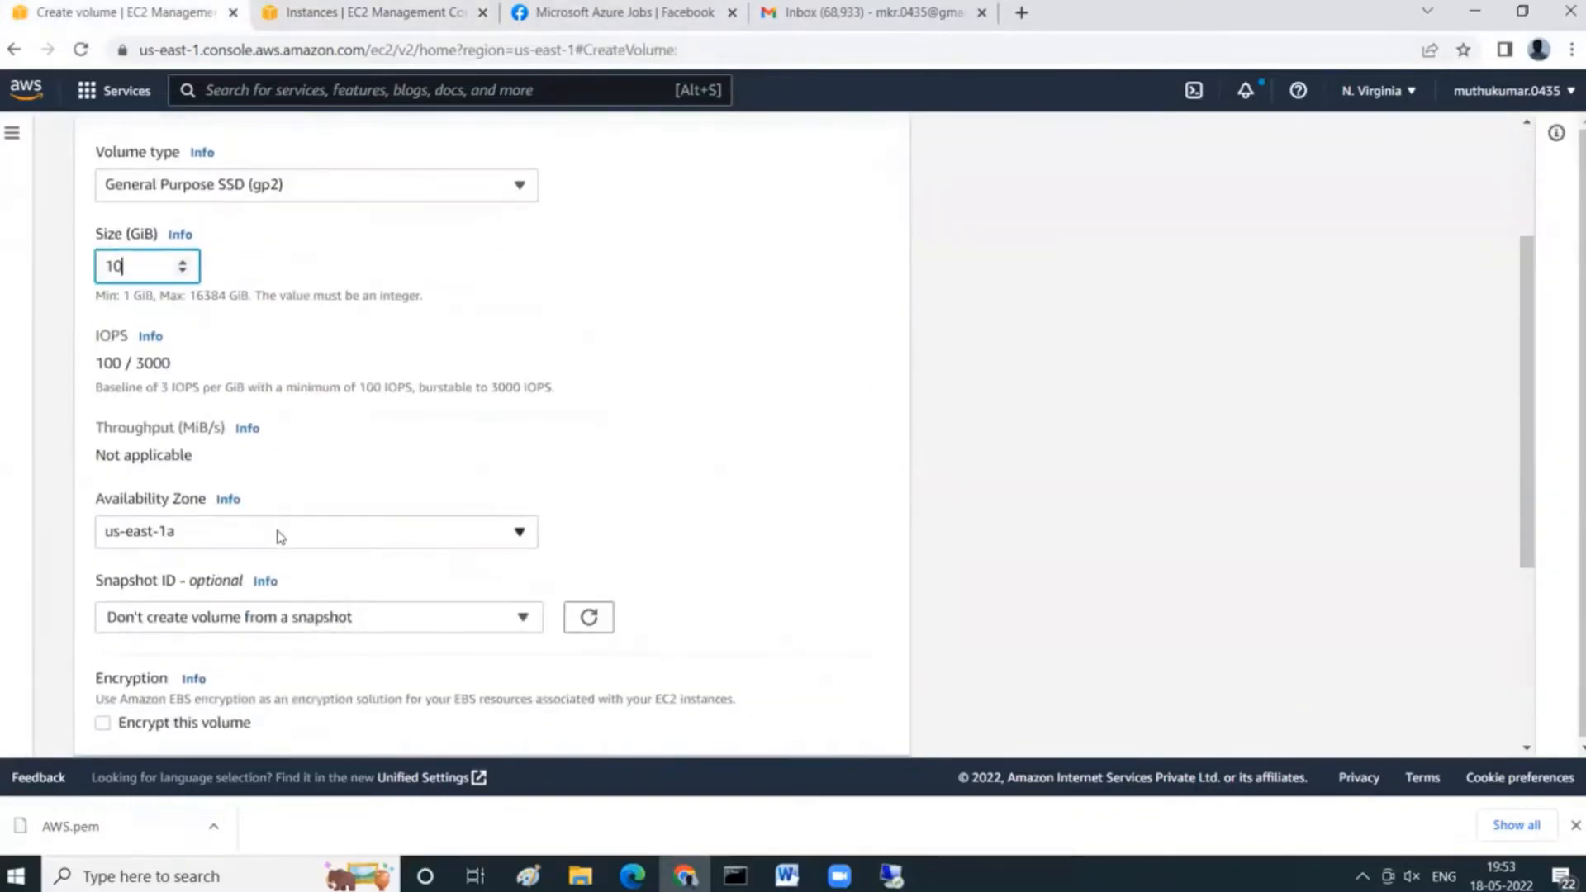
left_click(281, 537)
left_click(228, 394)
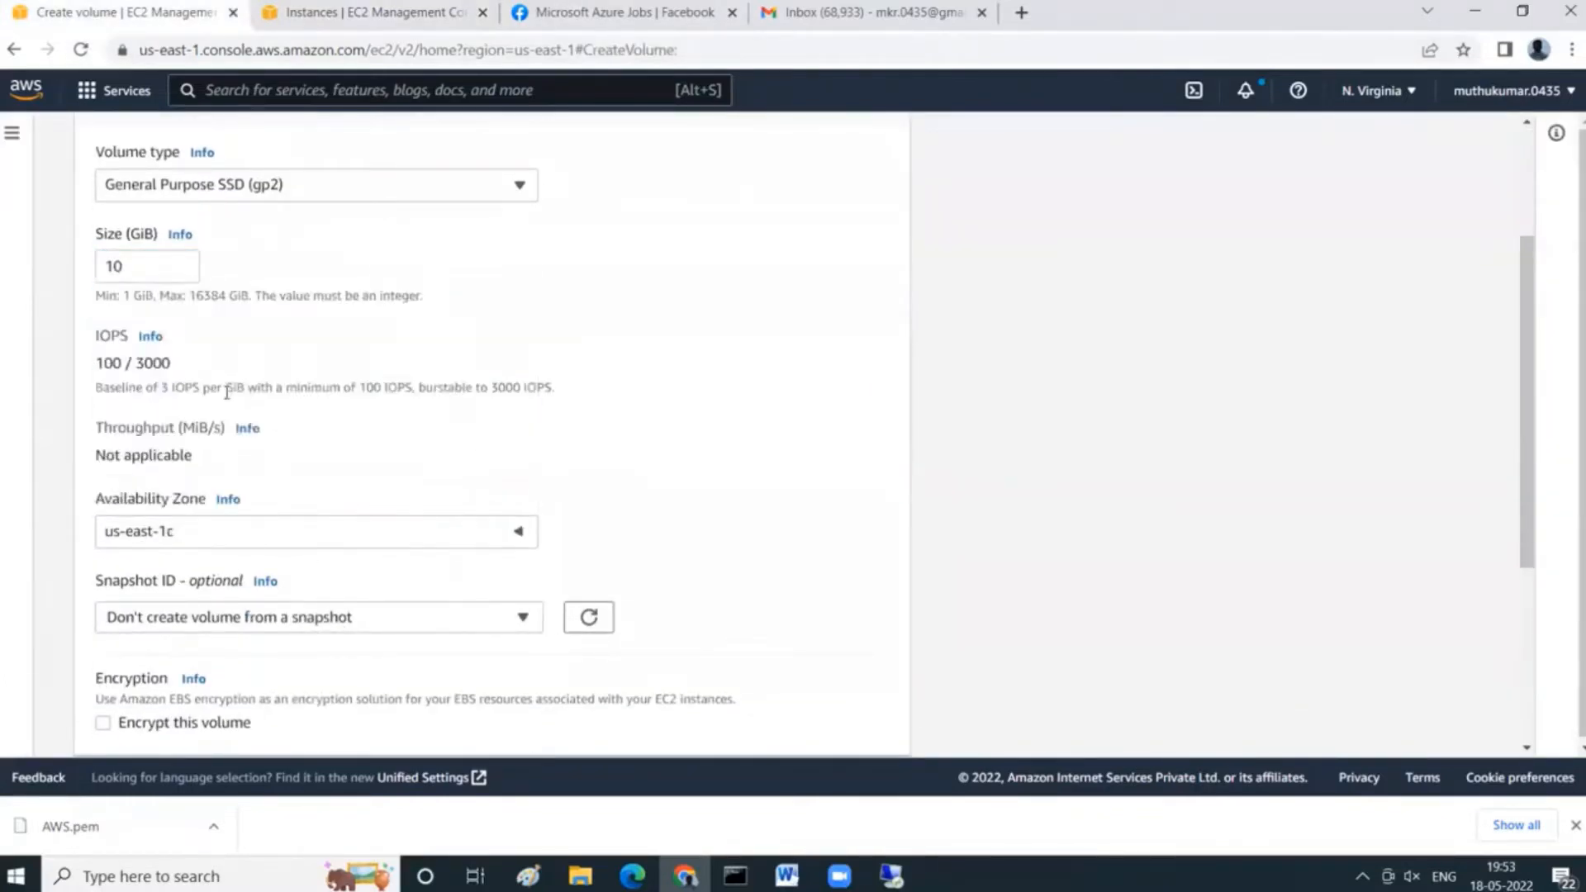
scroll(612, 474, "down", 3)
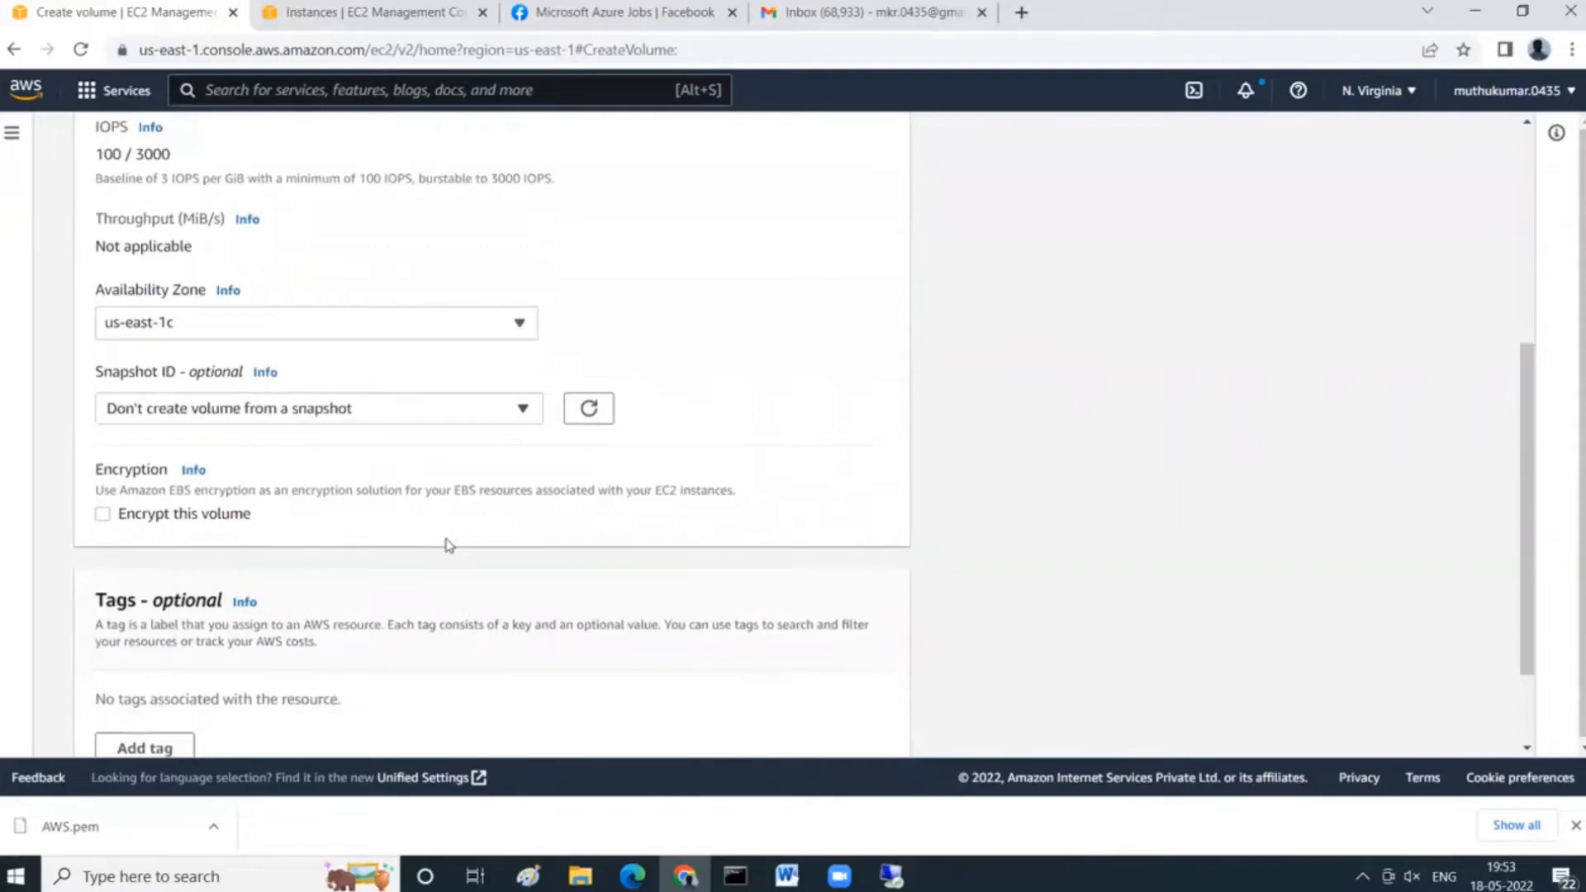
scroll(447, 546, "down", 2)
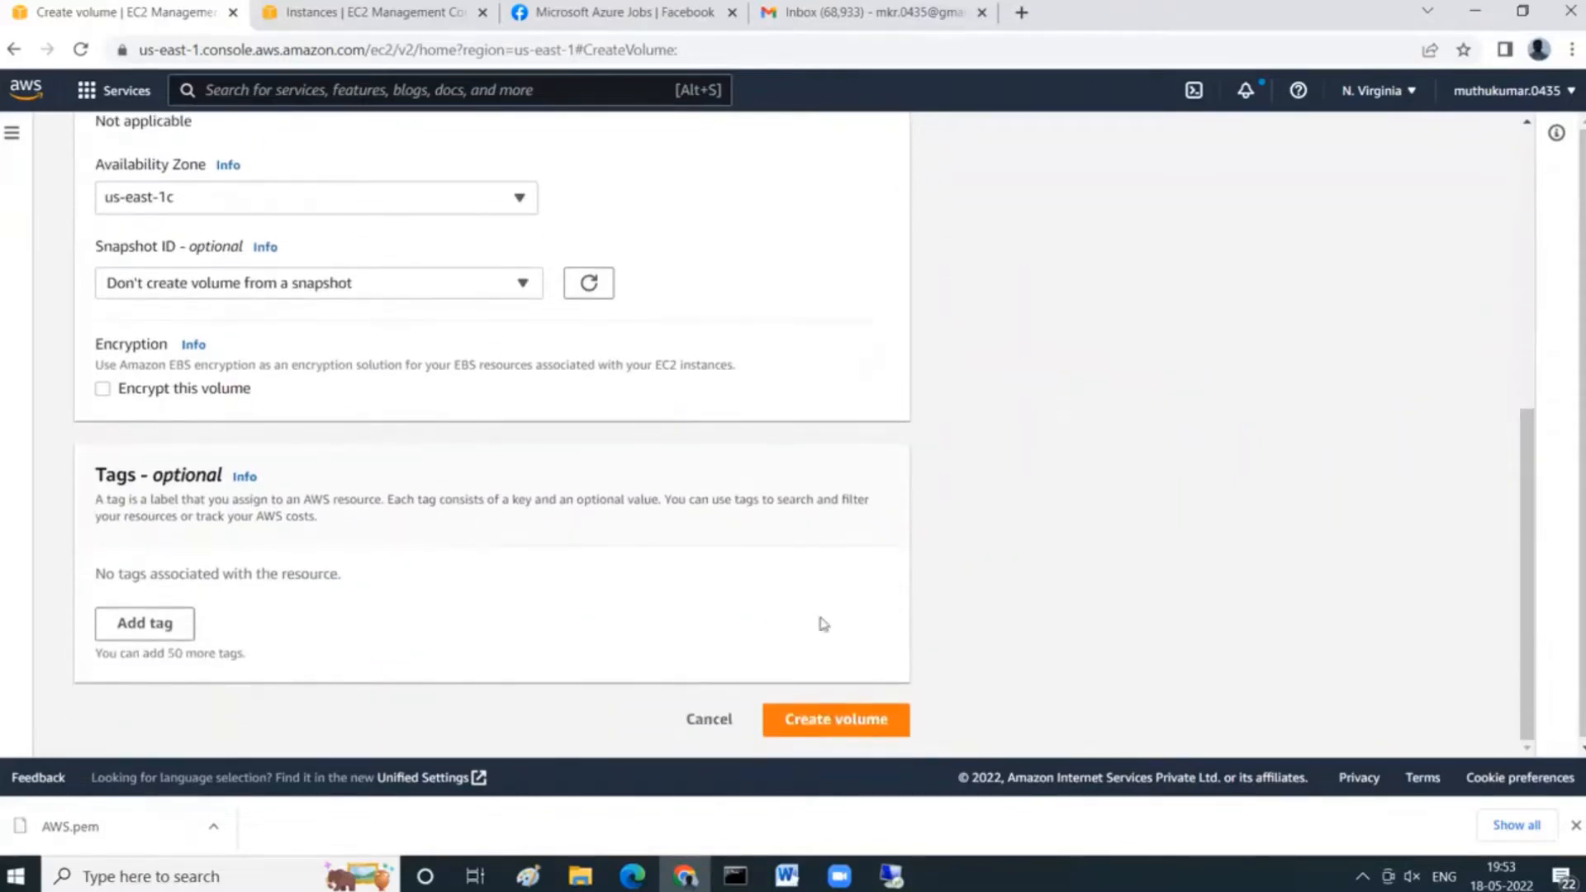
left_click(822, 722)
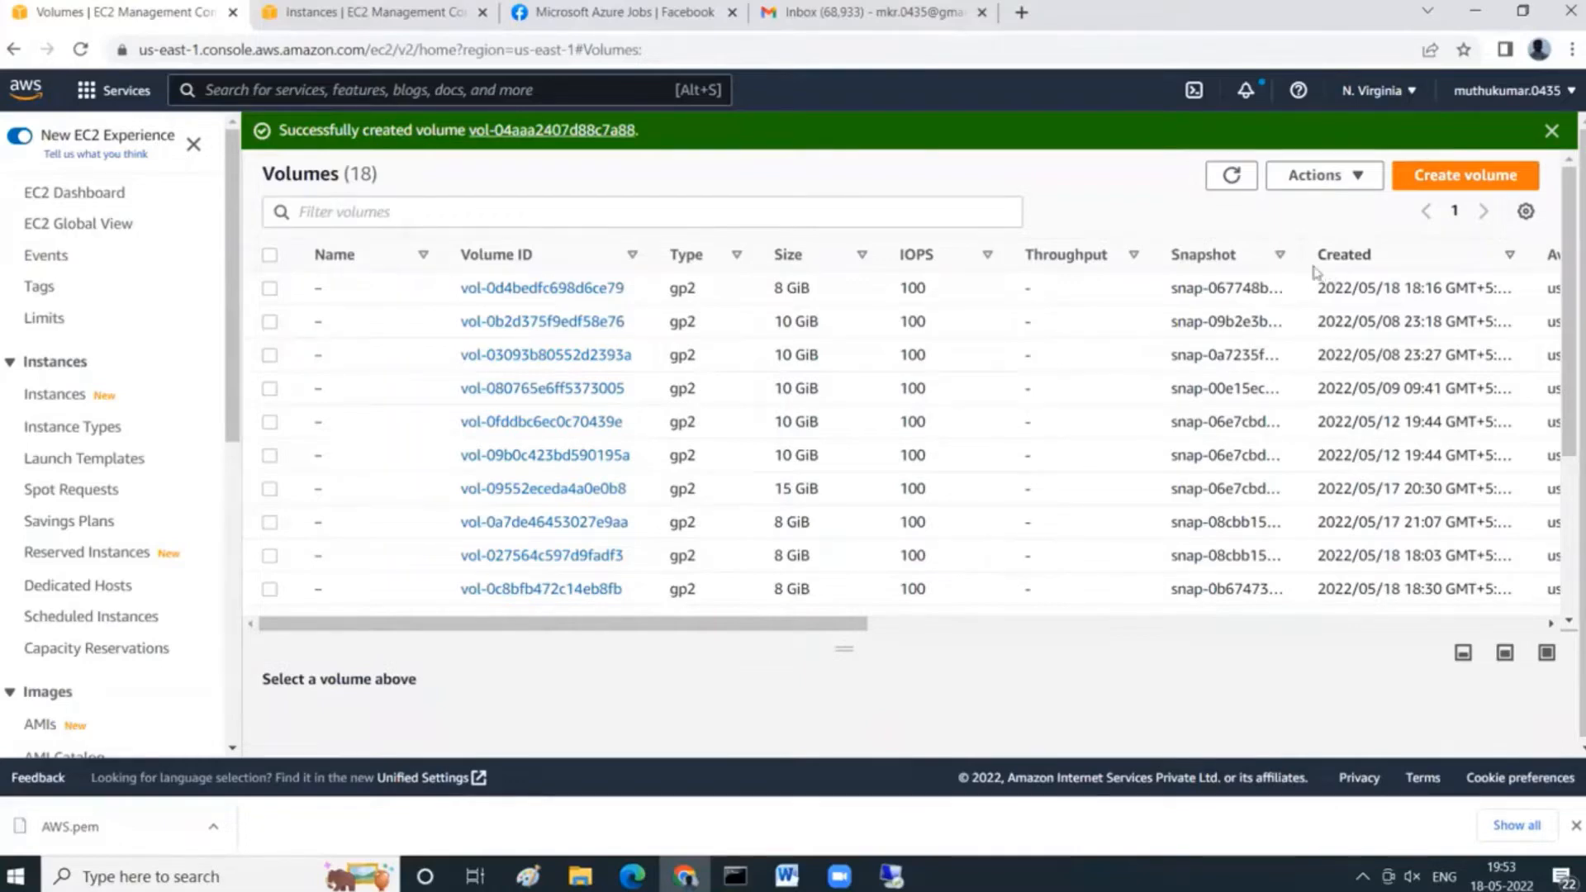
Refresh the volumes list, check the state and availability zone of the new 10 GiB volume, and select that volume.
left_click(1232, 175)
left_click_drag(792, 630, 1100, 634)
scroll(1190, 494, "down", 5)
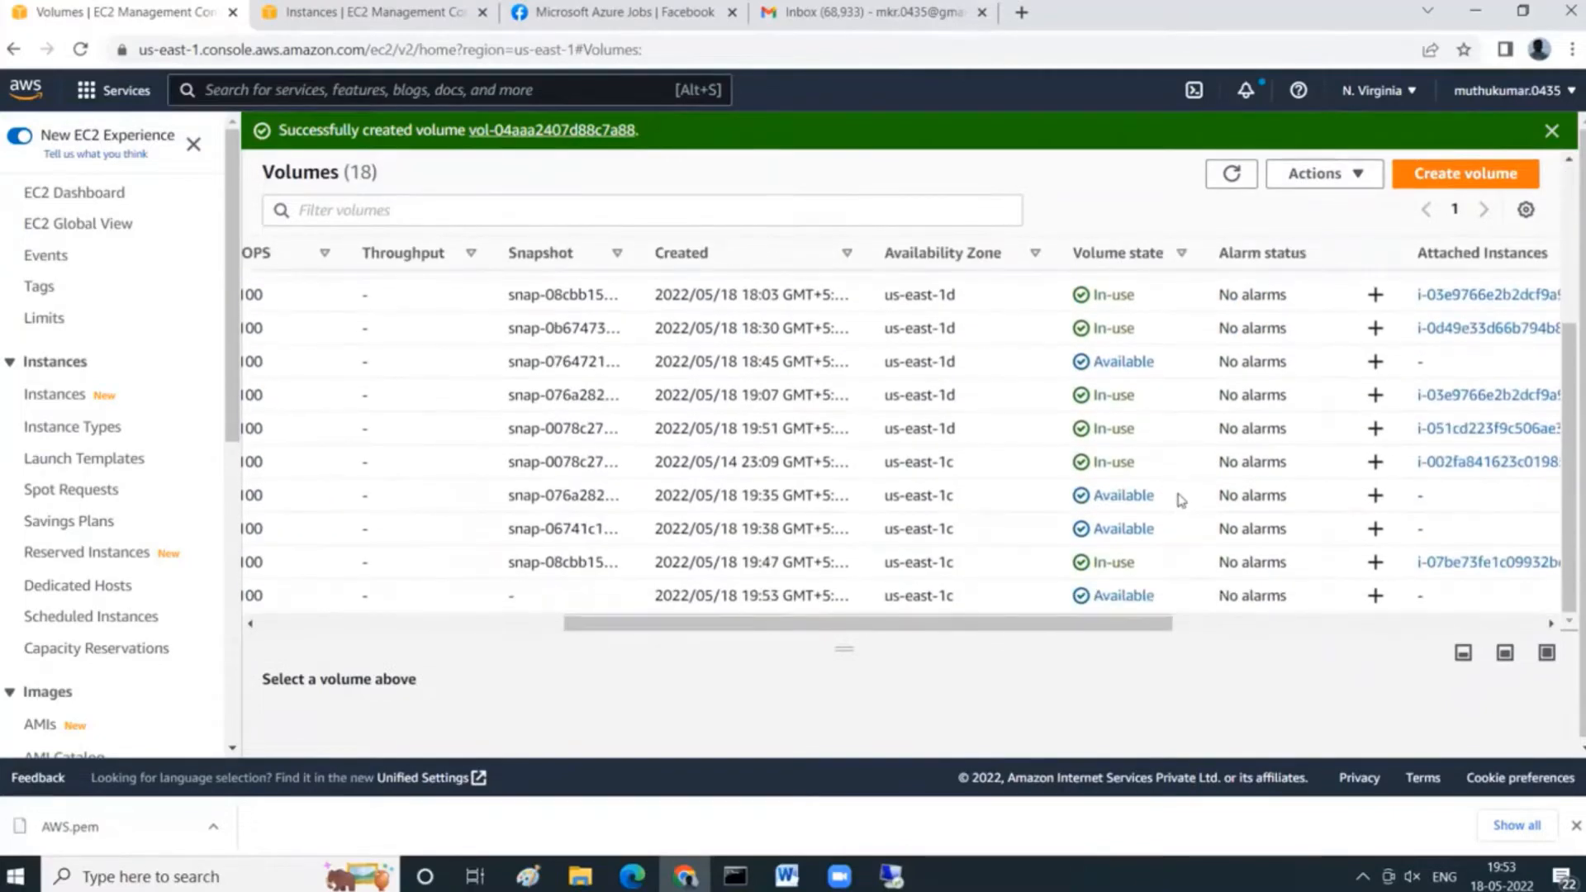
left_click_drag(1098, 618, 683, 608)
scroll(897, 633, "right", 3)
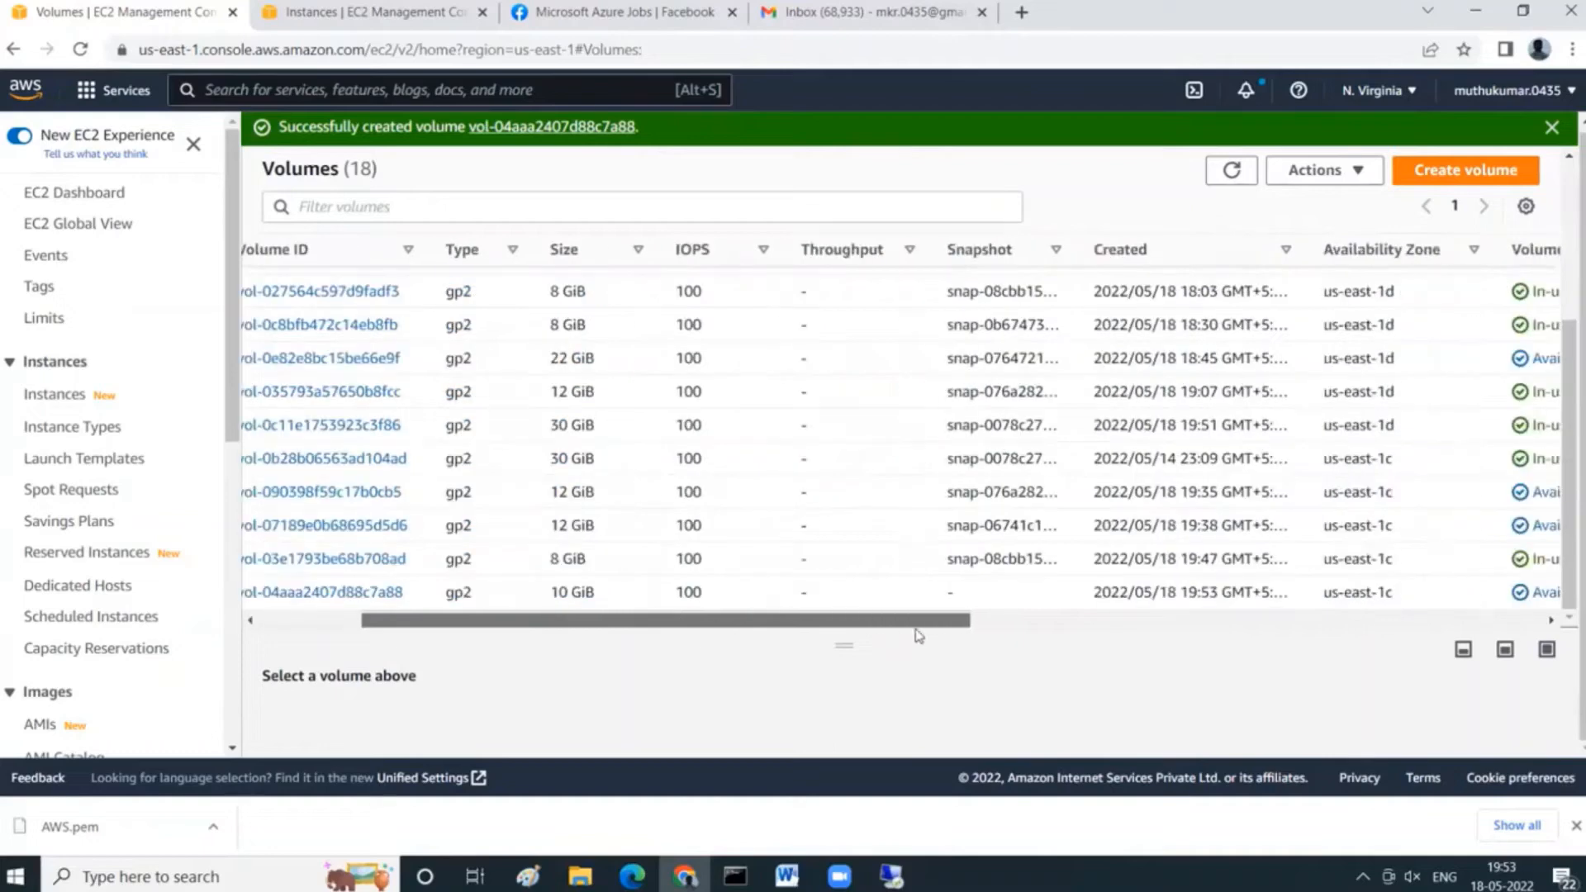
scroll(917, 629, "right", 1)
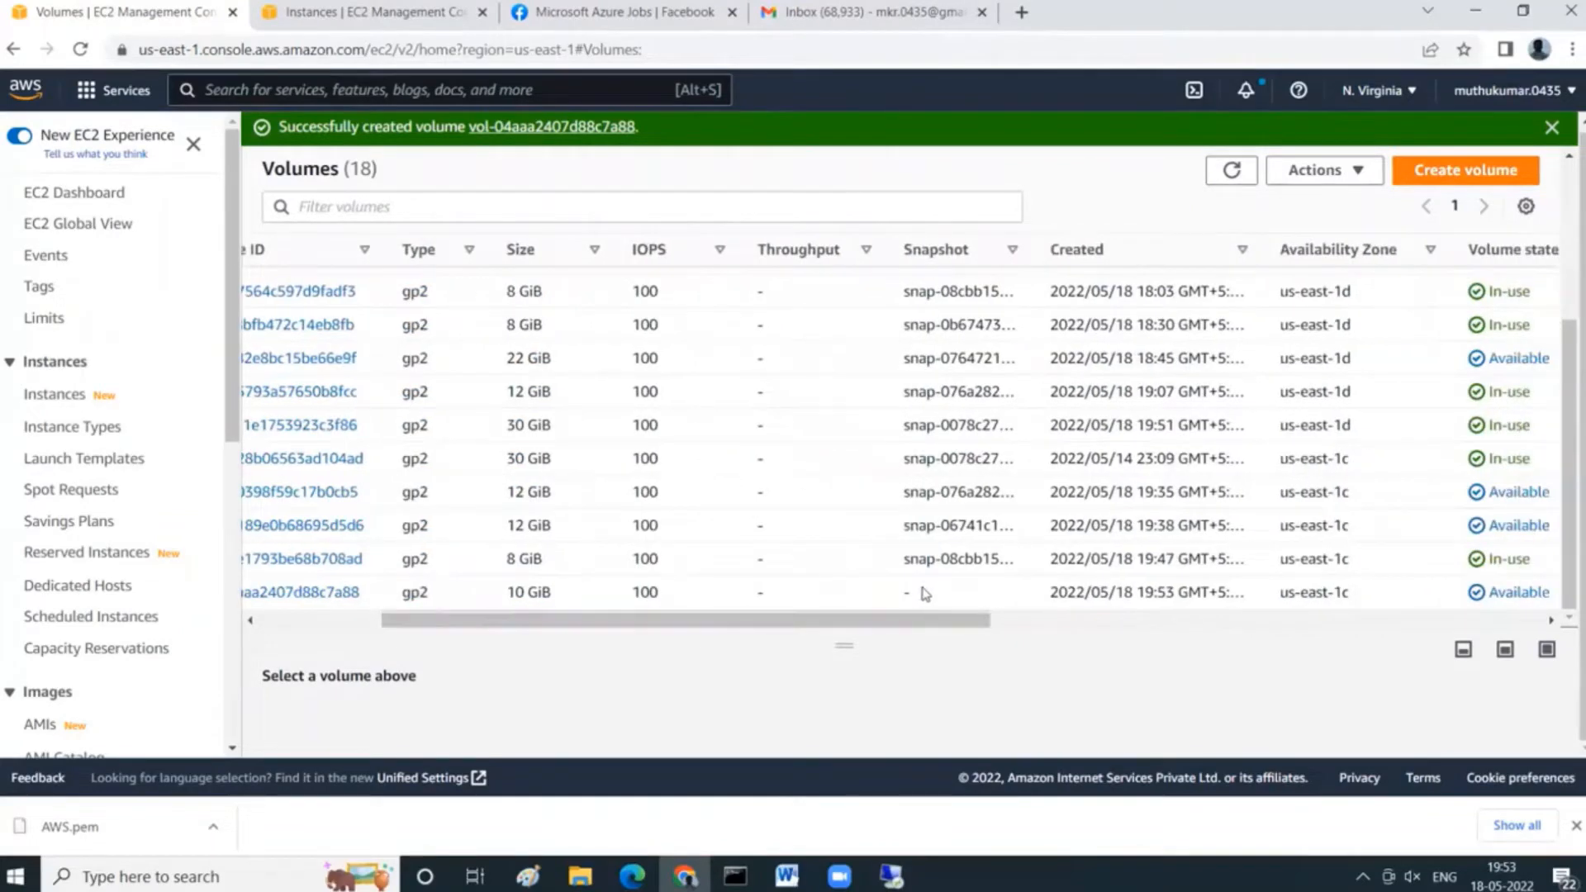
scroll(919, 630, "left", 1)
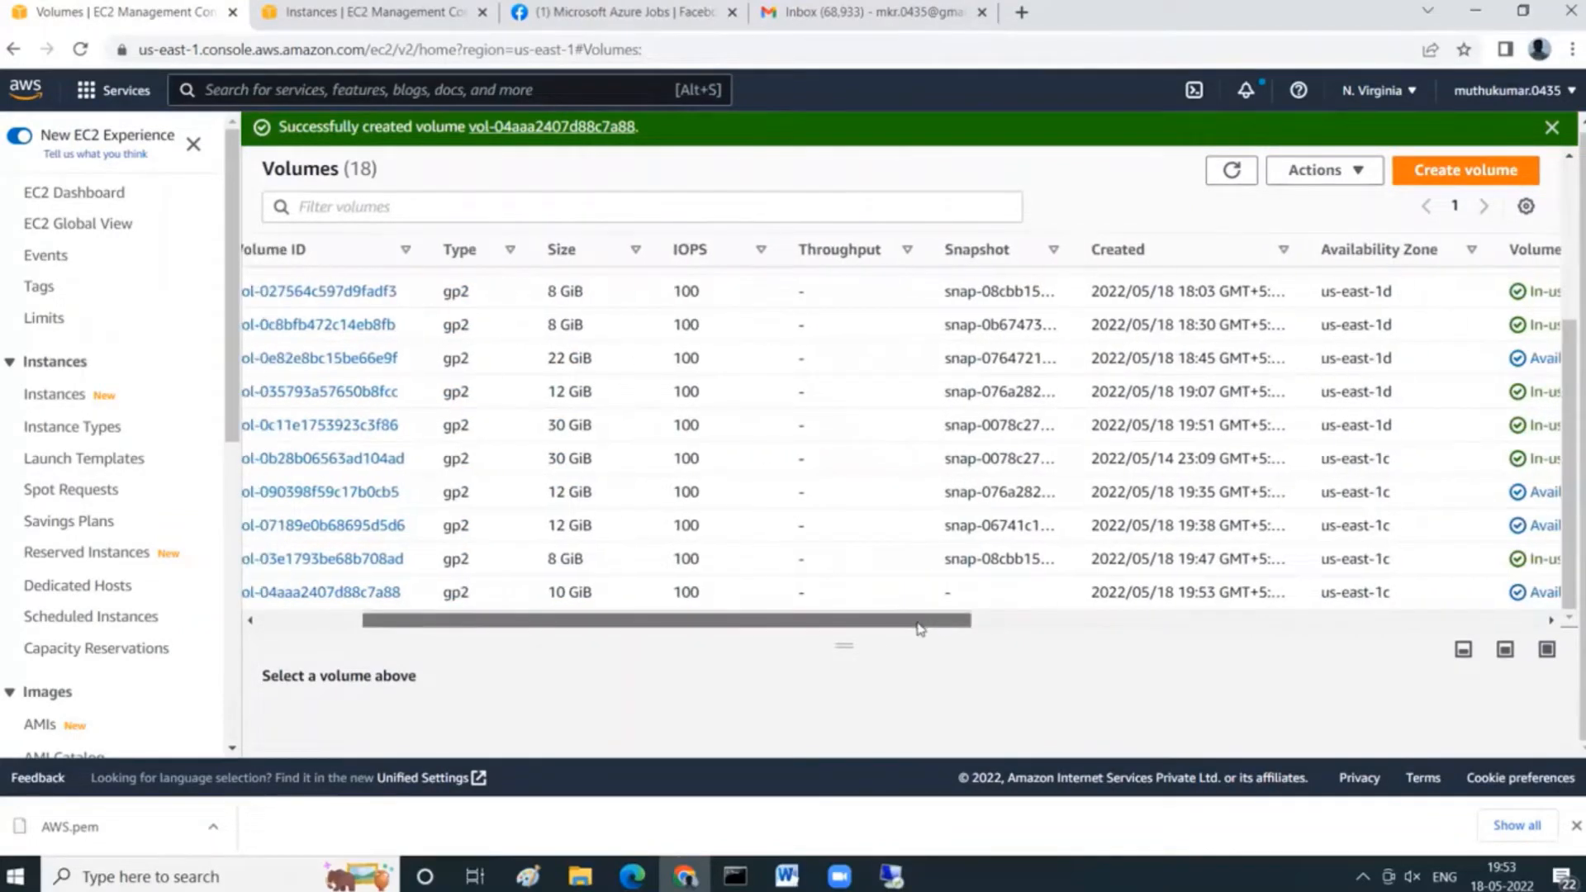
scroll(920, 629, "left", 4)
left_click(270, 593)
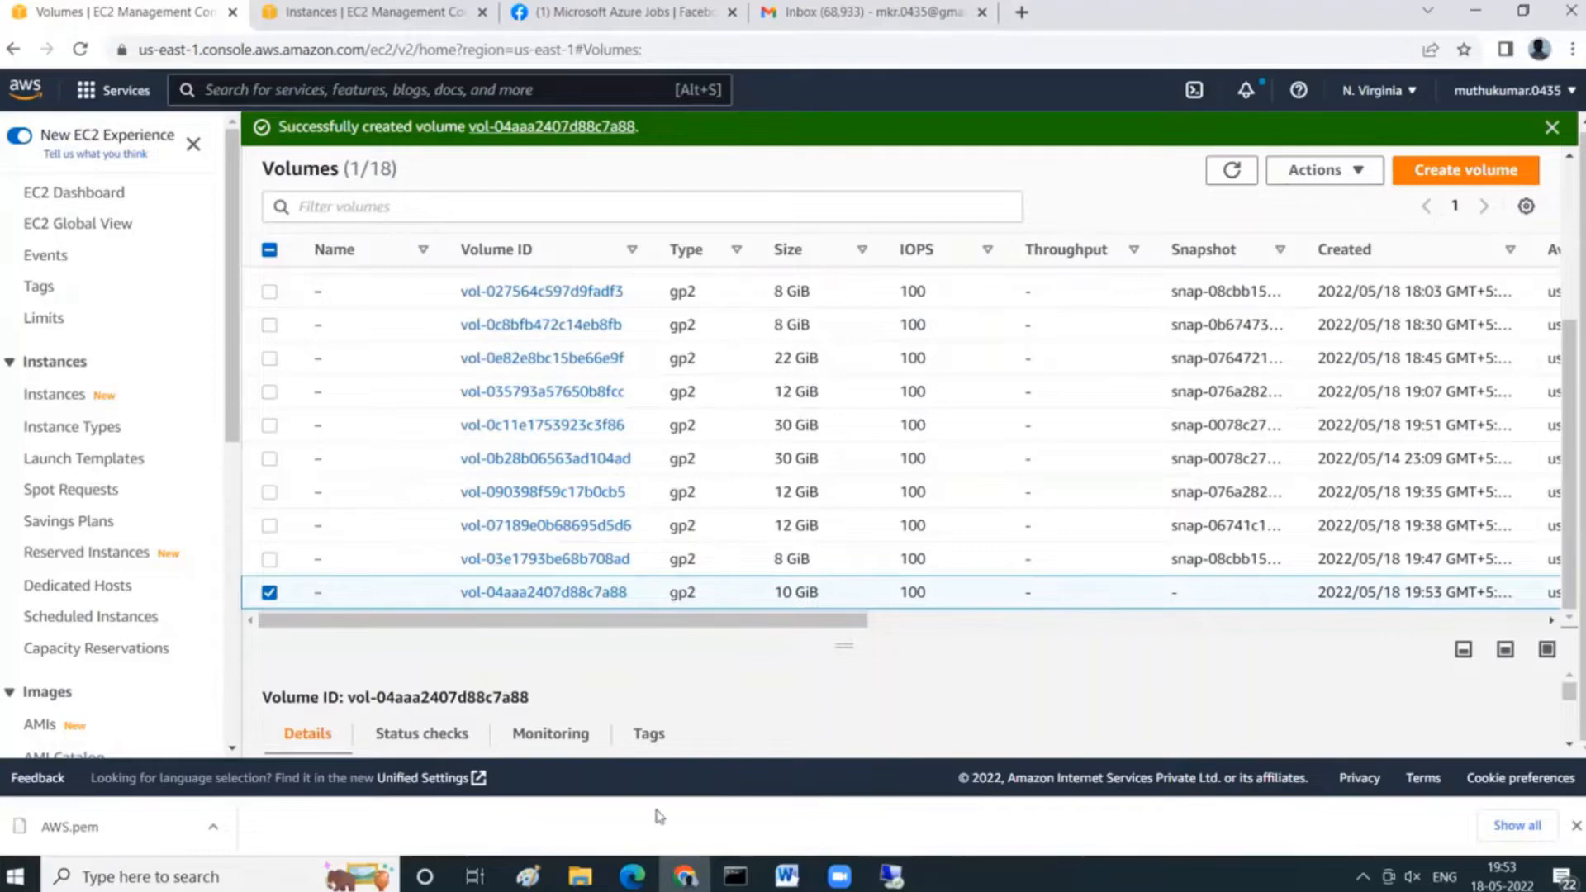
Bring up the MyAWS1server SSH session to review its disk listing, and minimize it again.
left_click(735, 876)
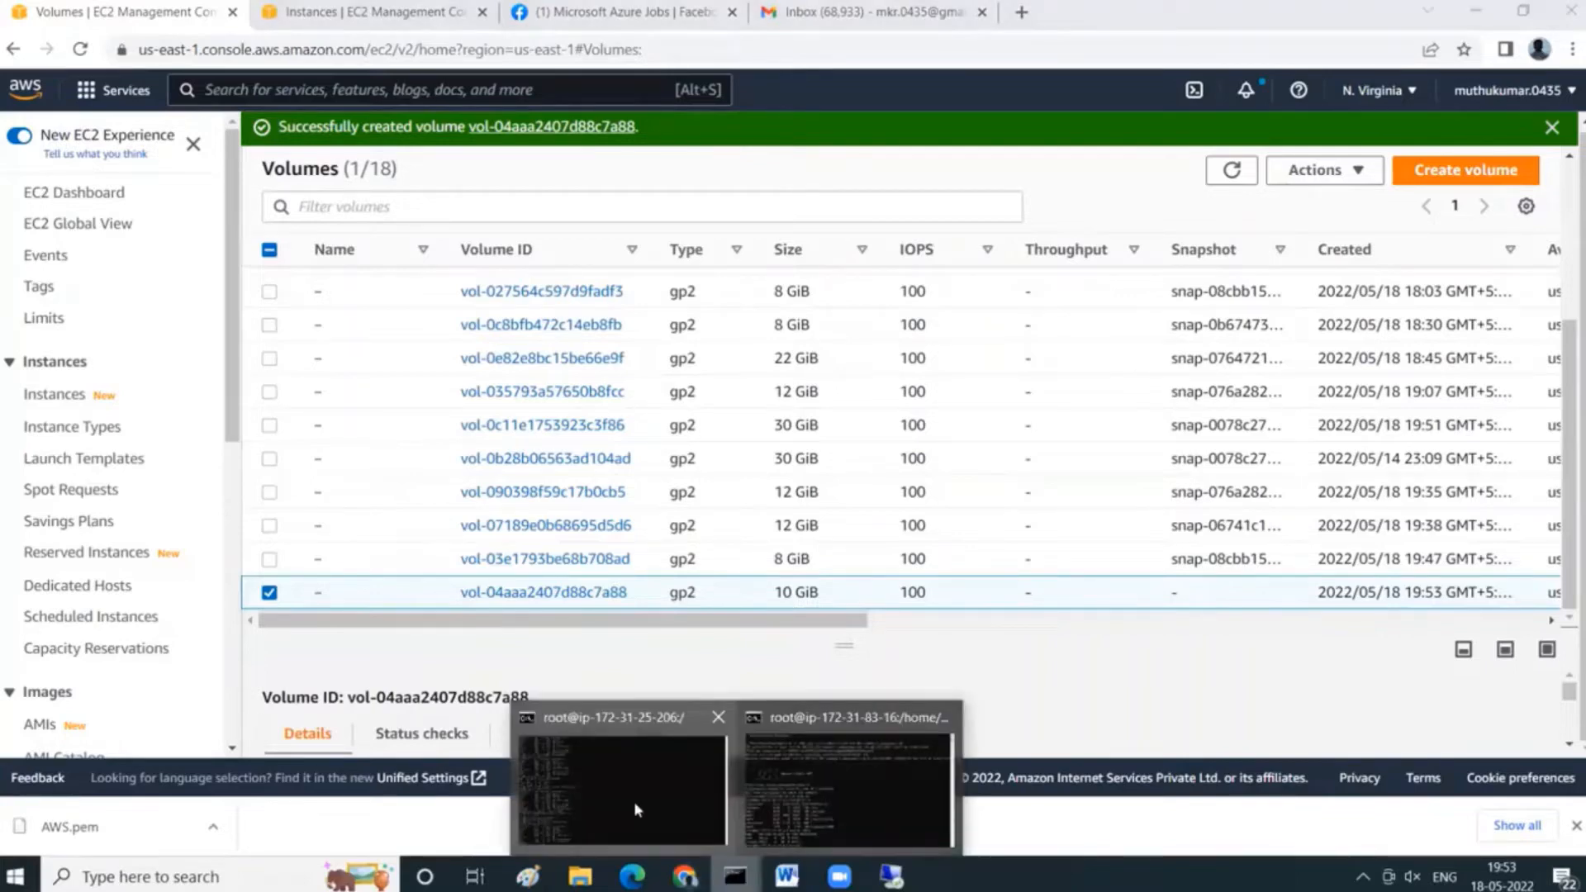
left_click(791, 795)
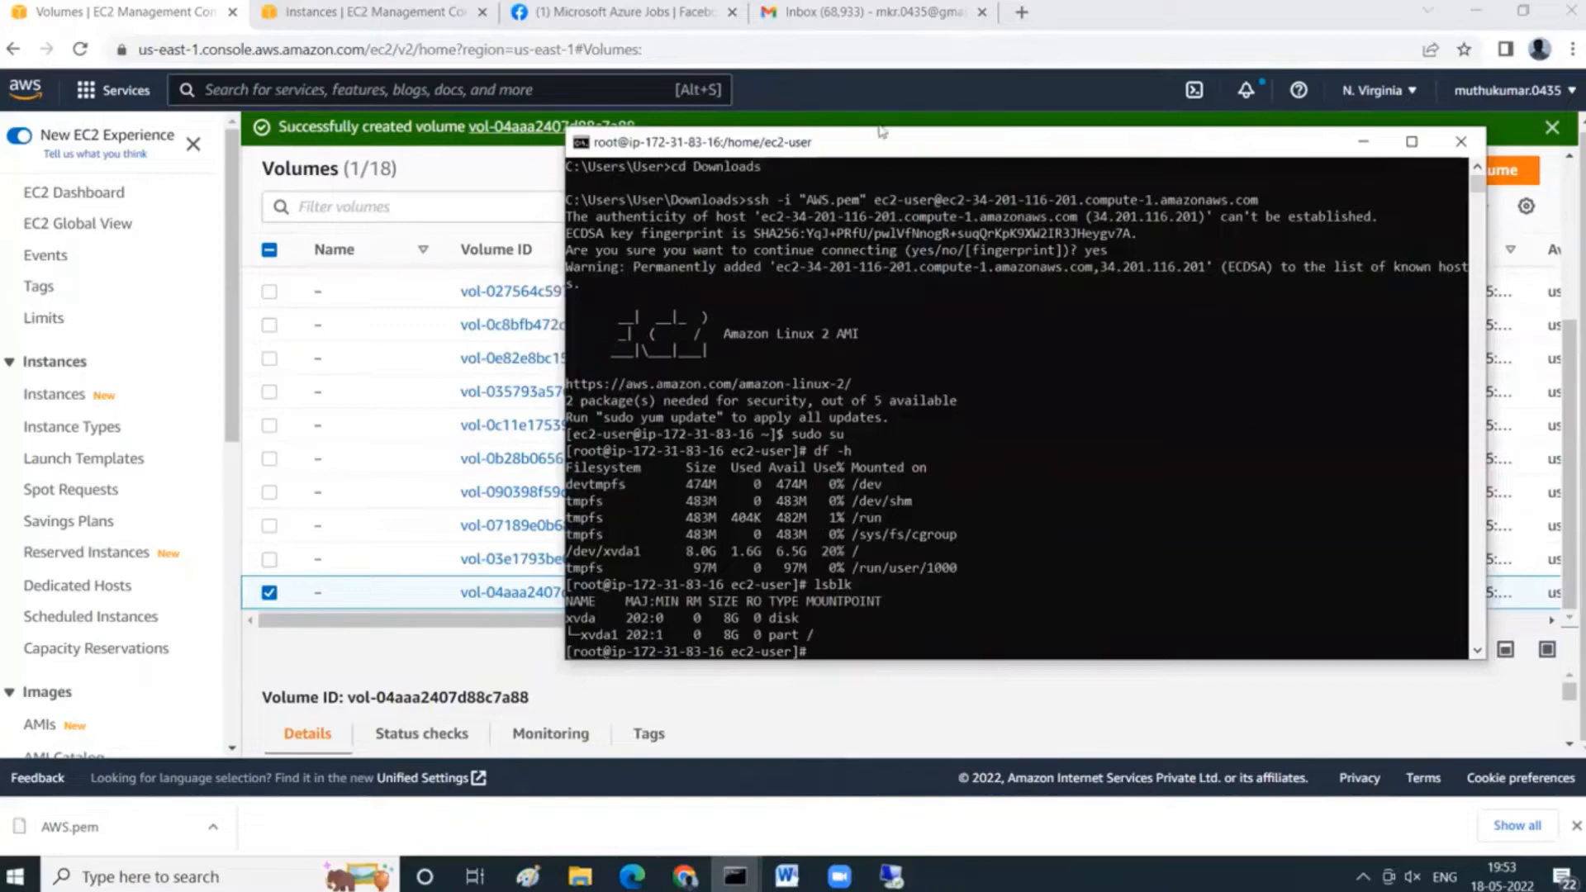
left_click(1353, 148)
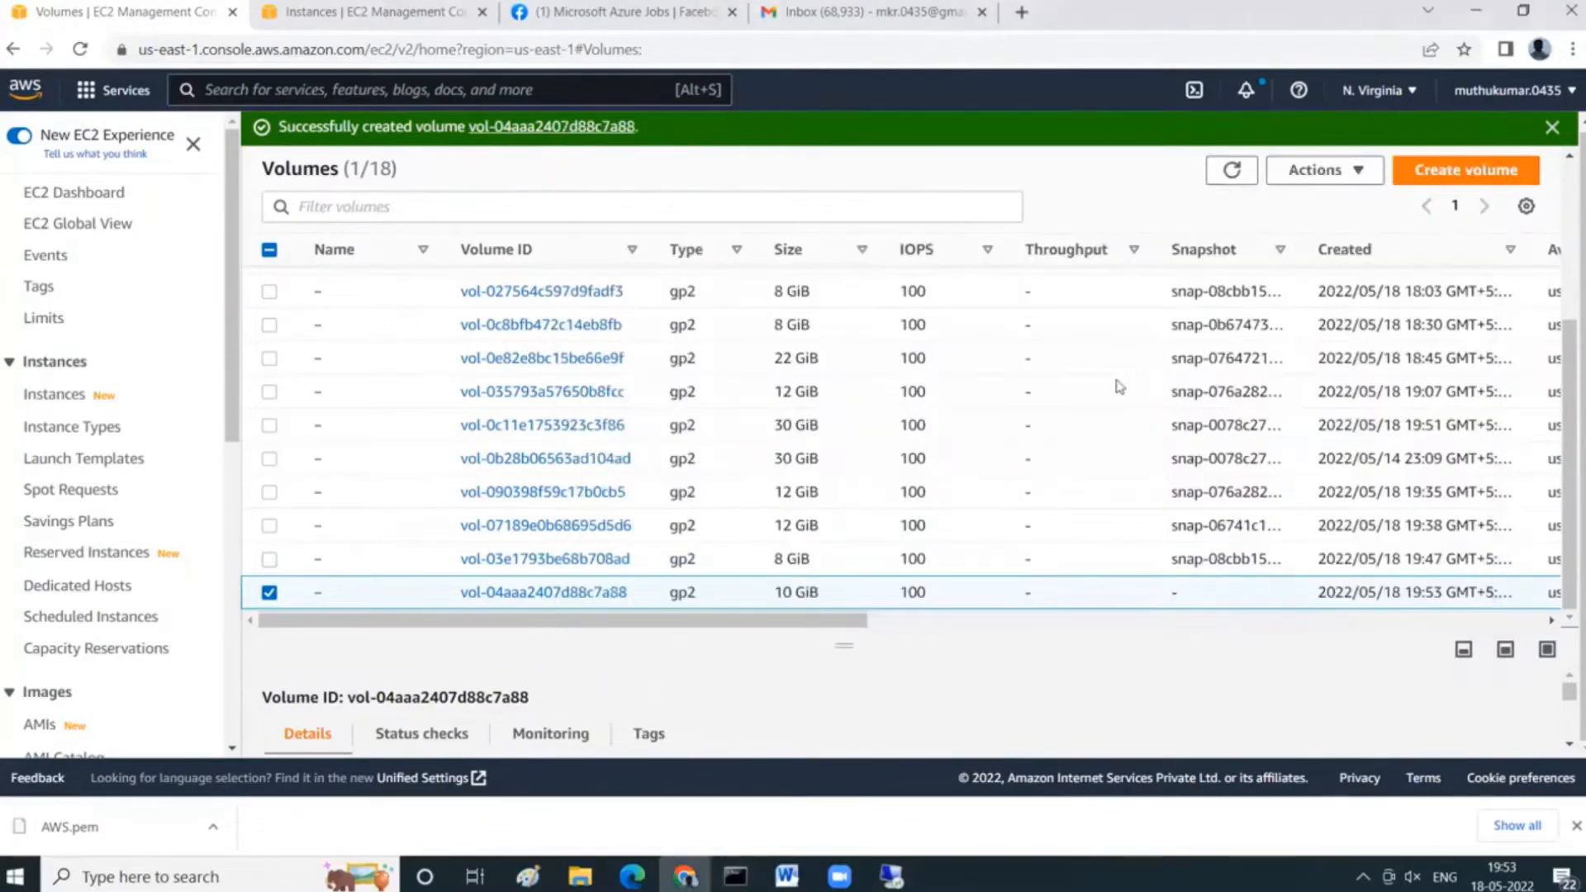
Start attaching the selected 10 GiB volume, check its availability zone, and choose MyAWS1server as the target instance.
left_click(1352, 179)
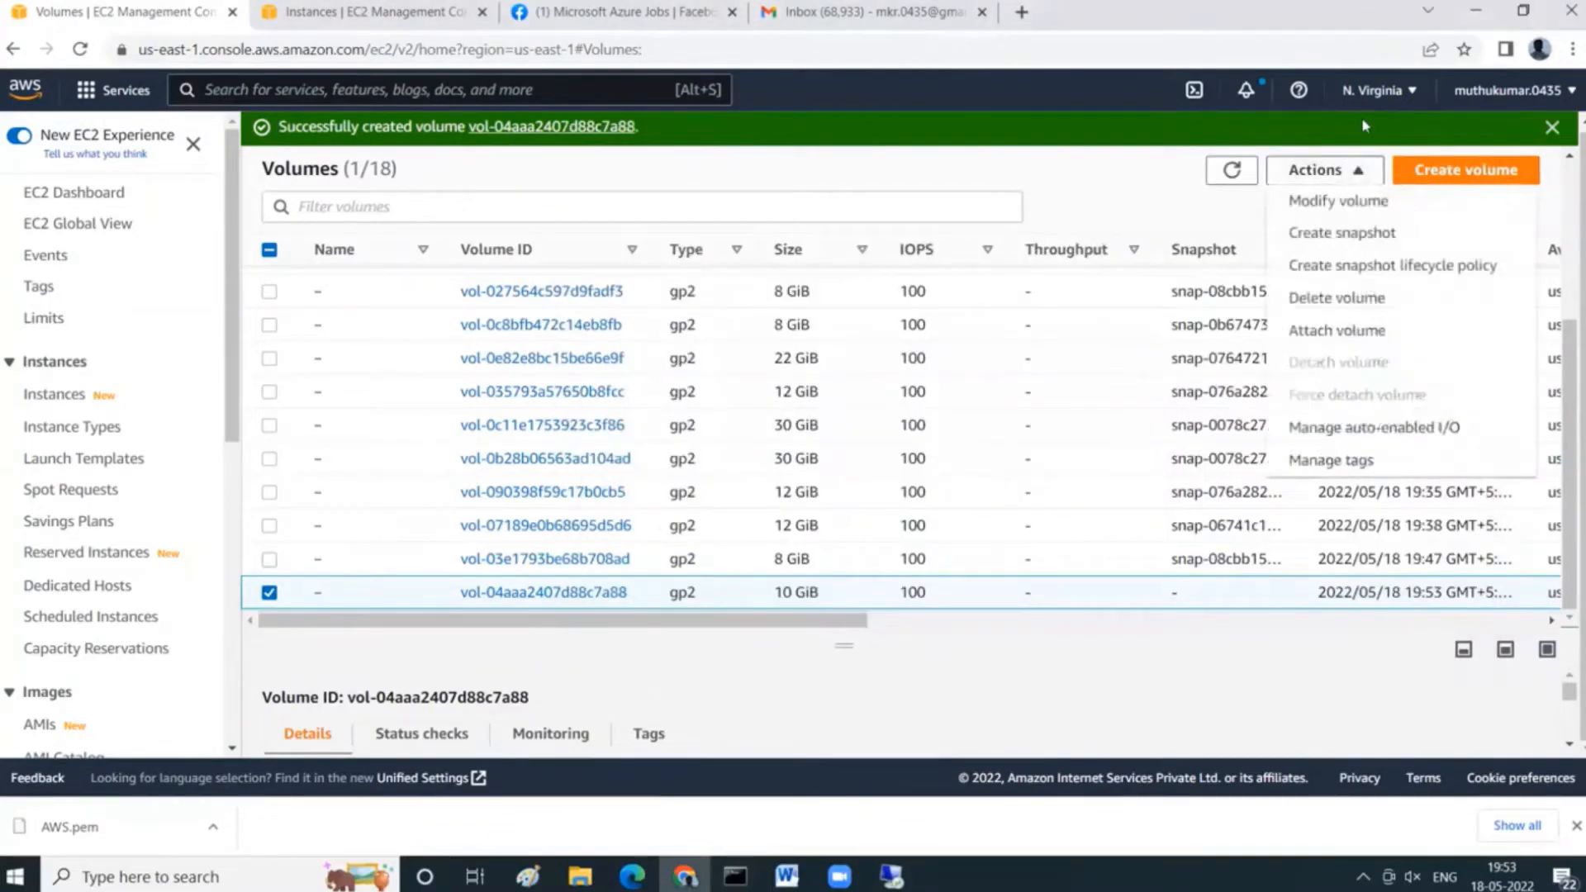
left_click(1306, 331)
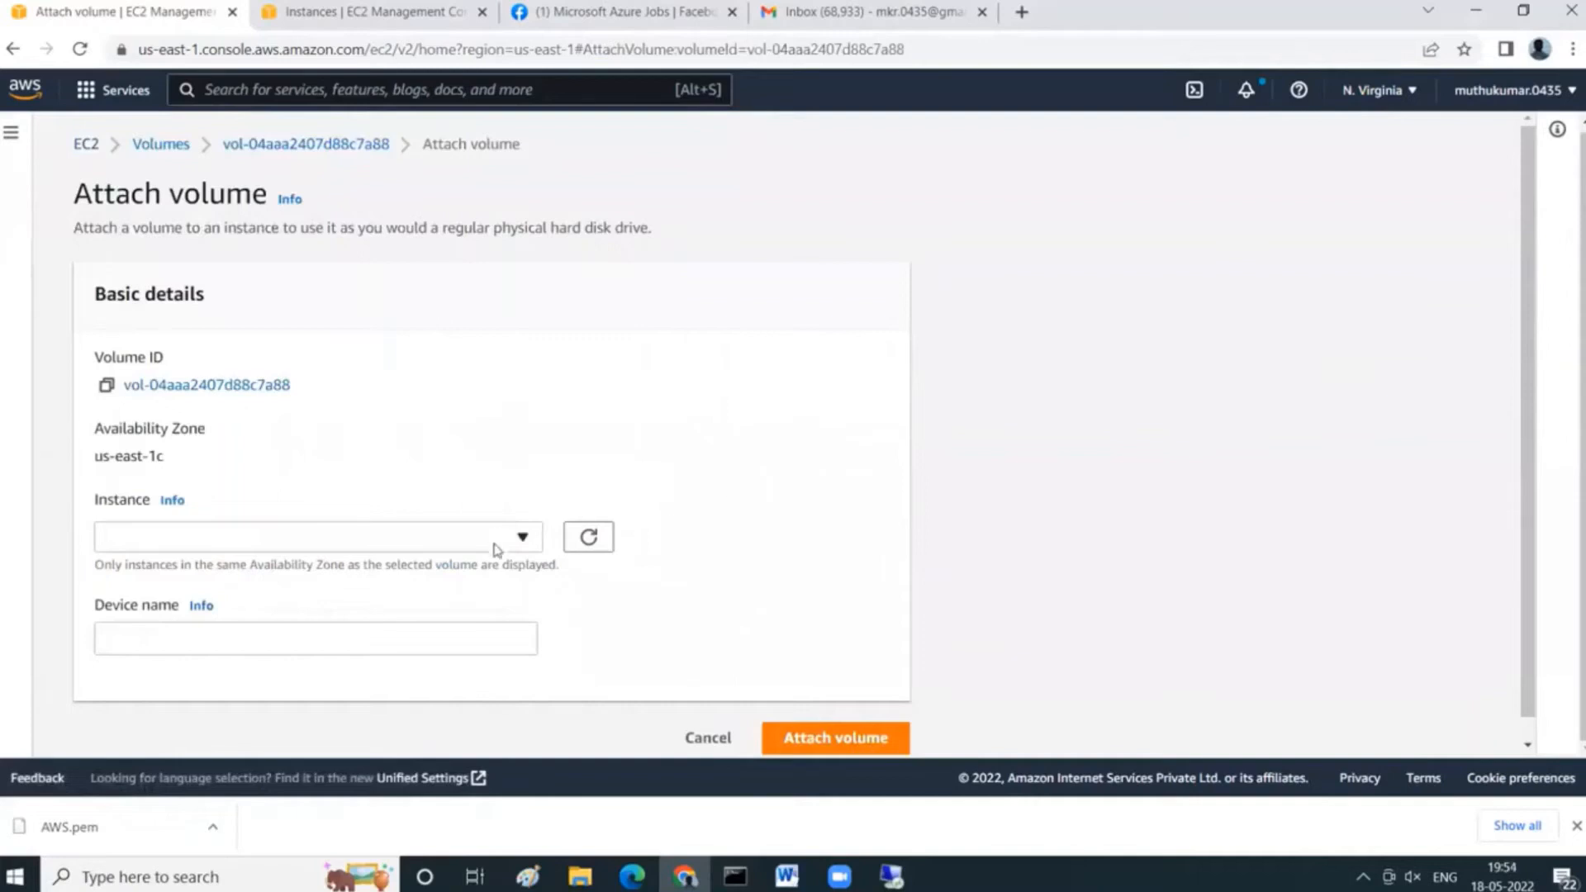
left_click(507, 547)
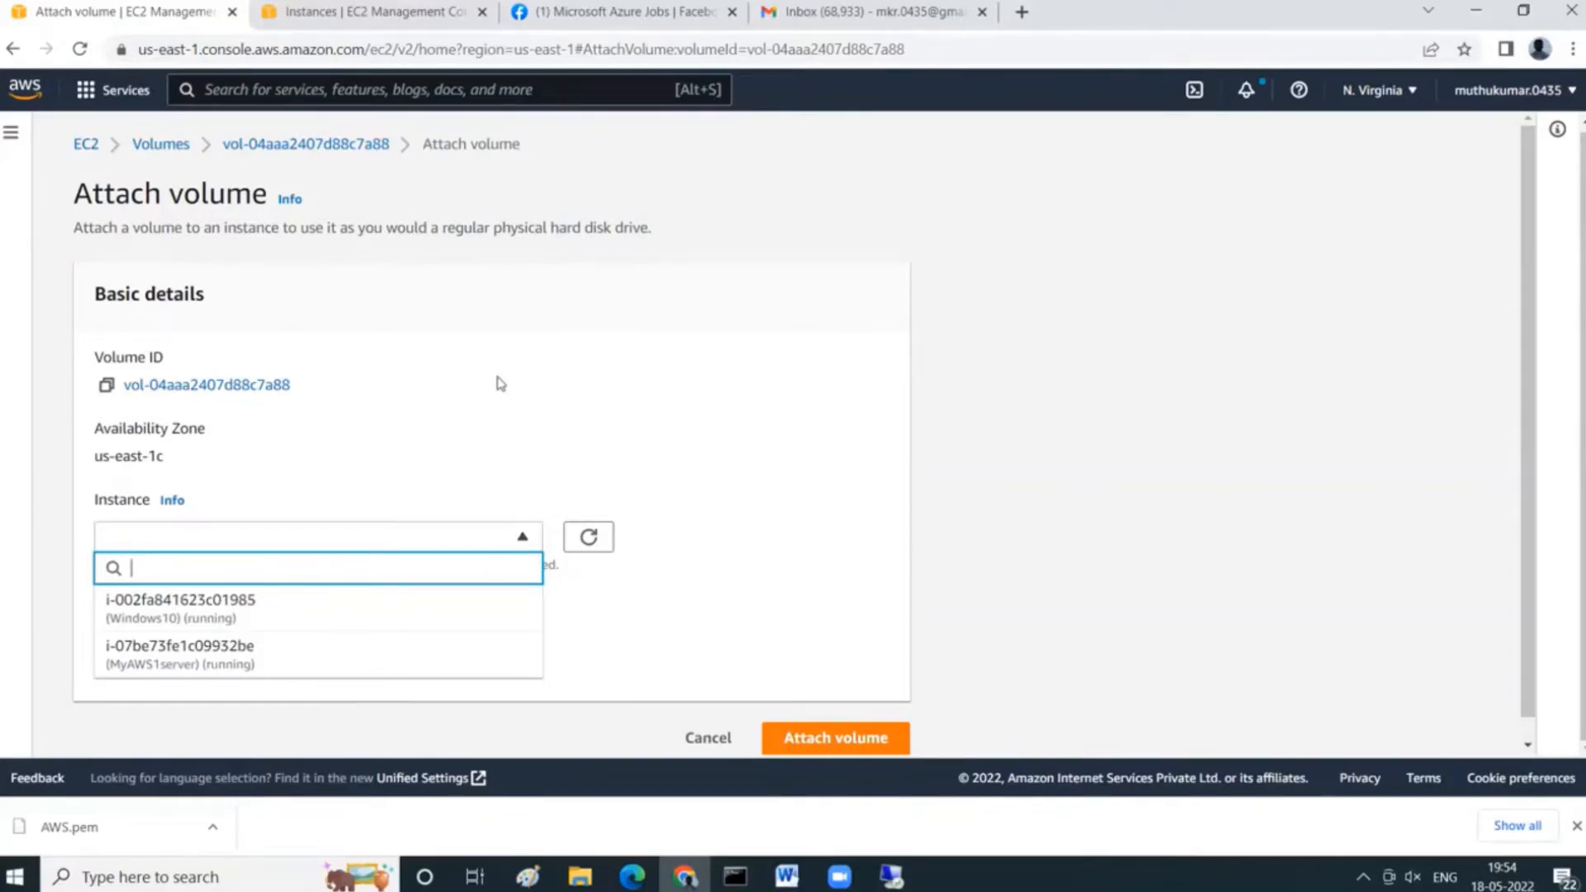
left_click(514, 401)
left_click_drag(185, 461, 89, 467)
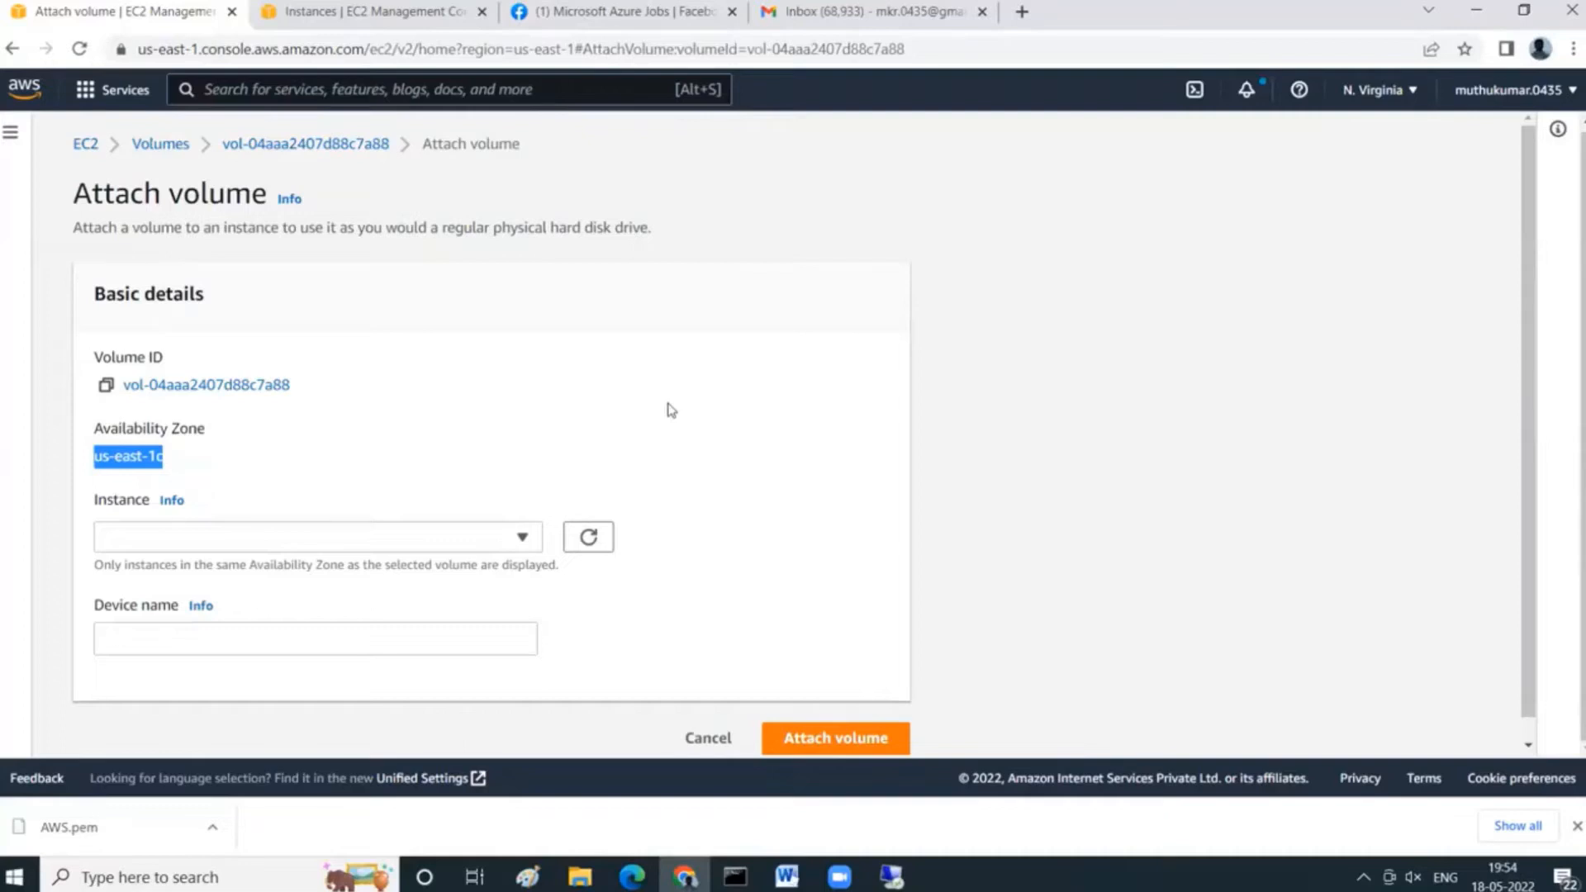
left_click(449, 528)
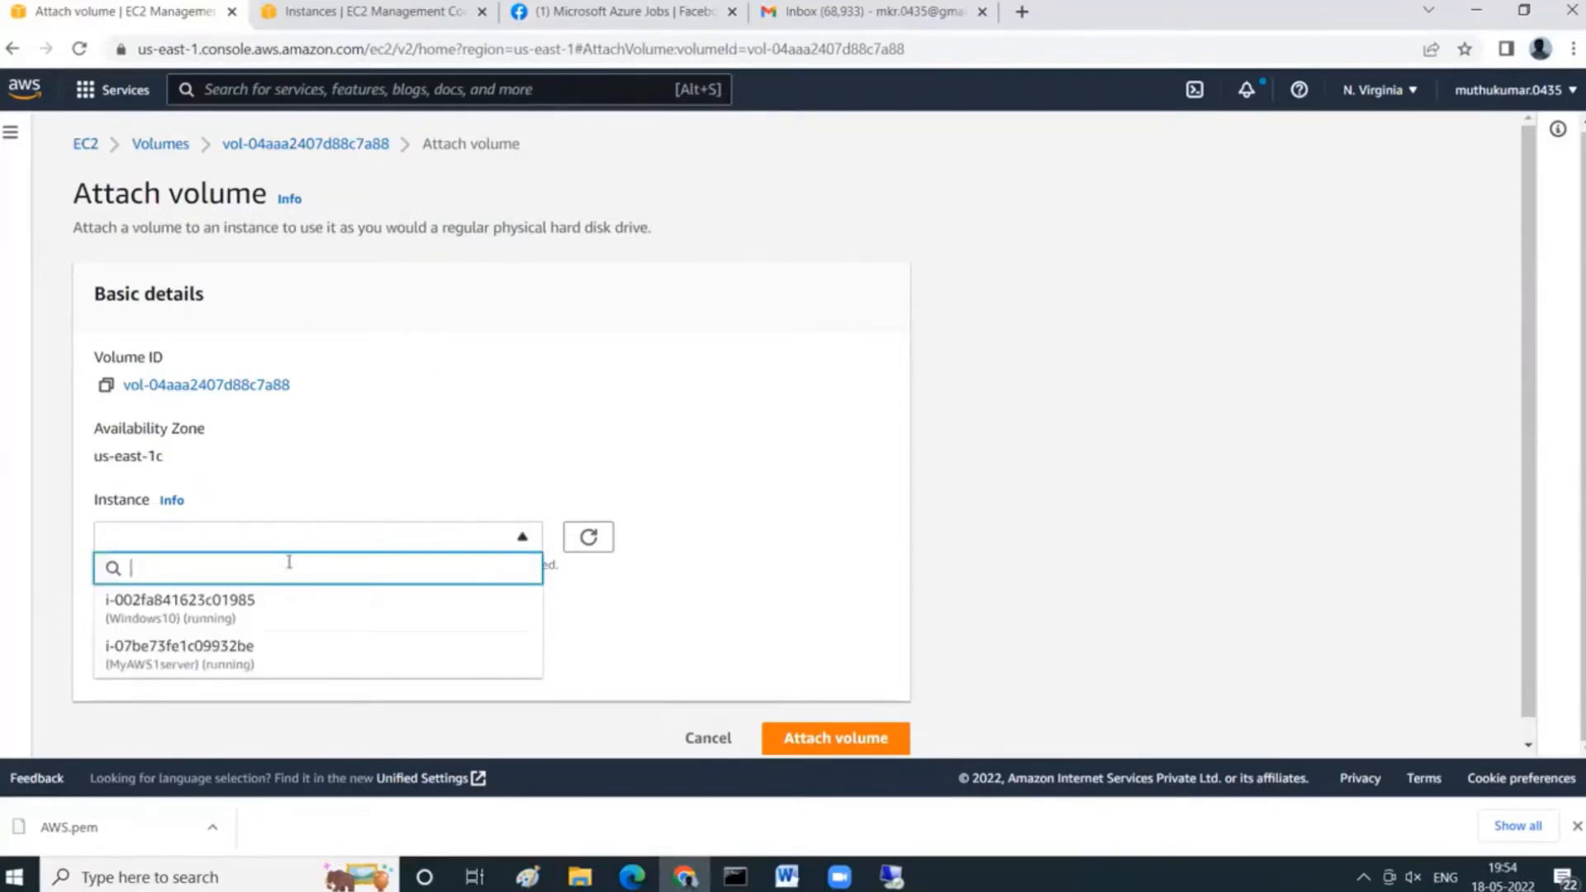
left_click(275, 658)
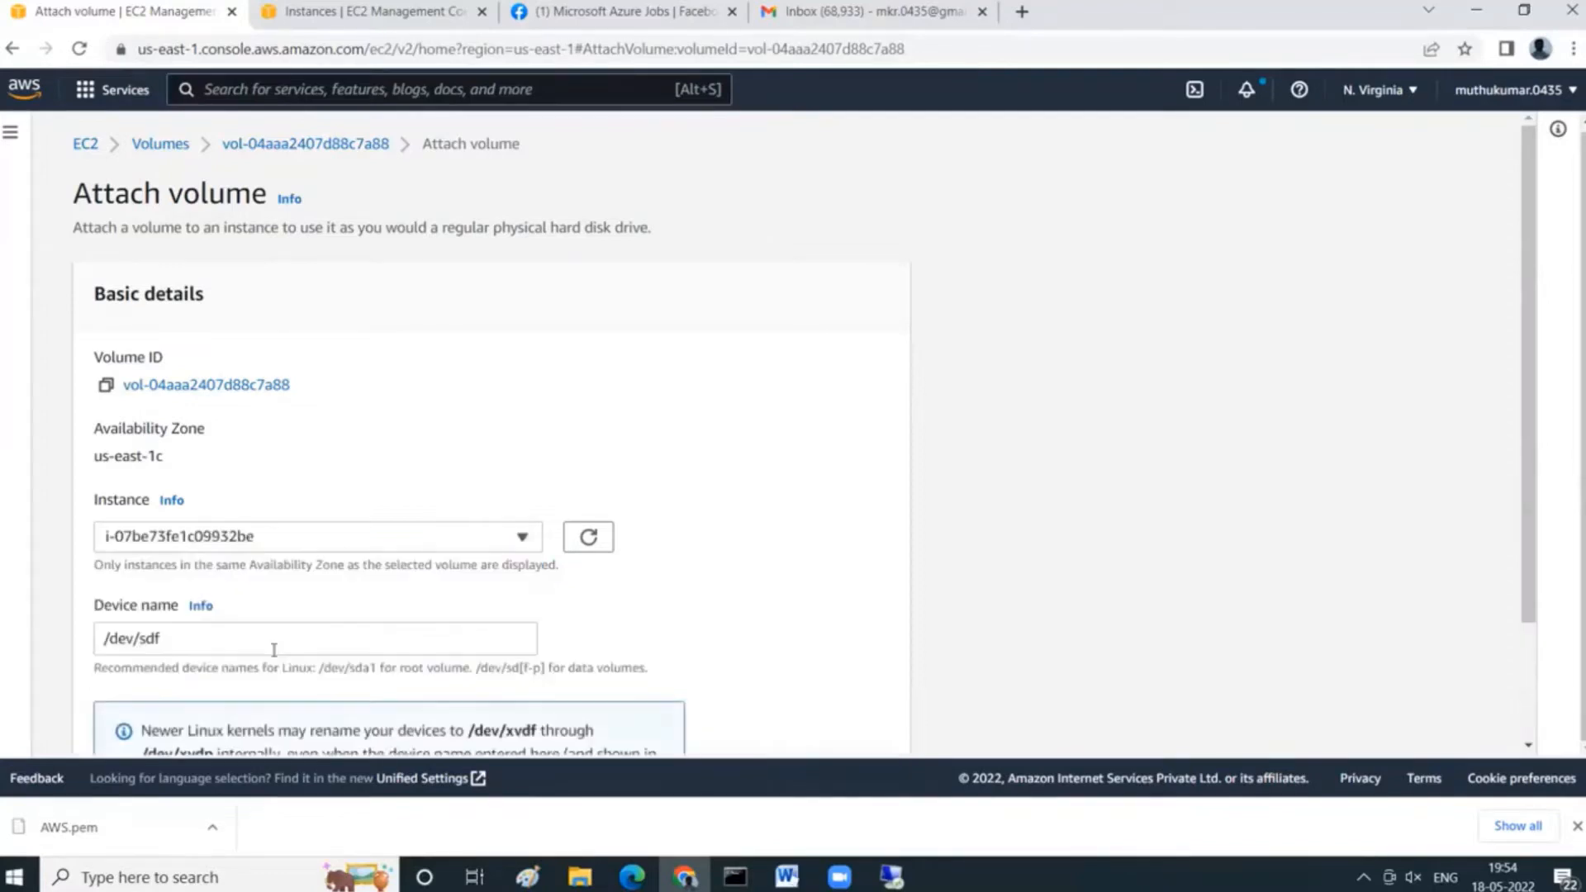
Keep /dev/sdf as the device name and attach the volume to the instance.
scroll(370, 620, "down", 2)
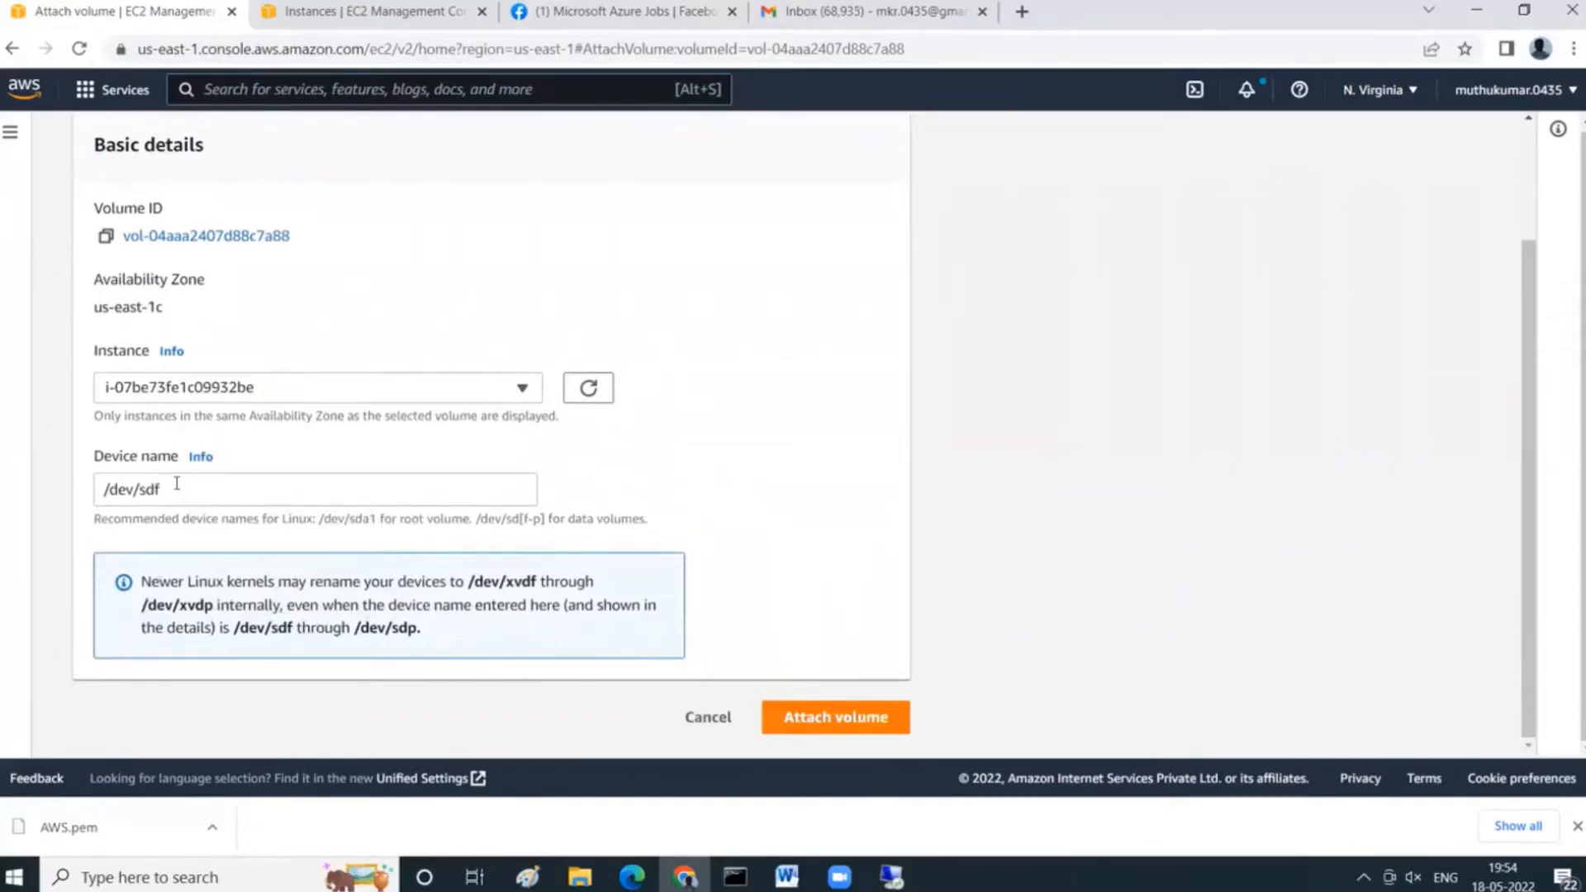
left_click_drag(176, 491, 104, 489)
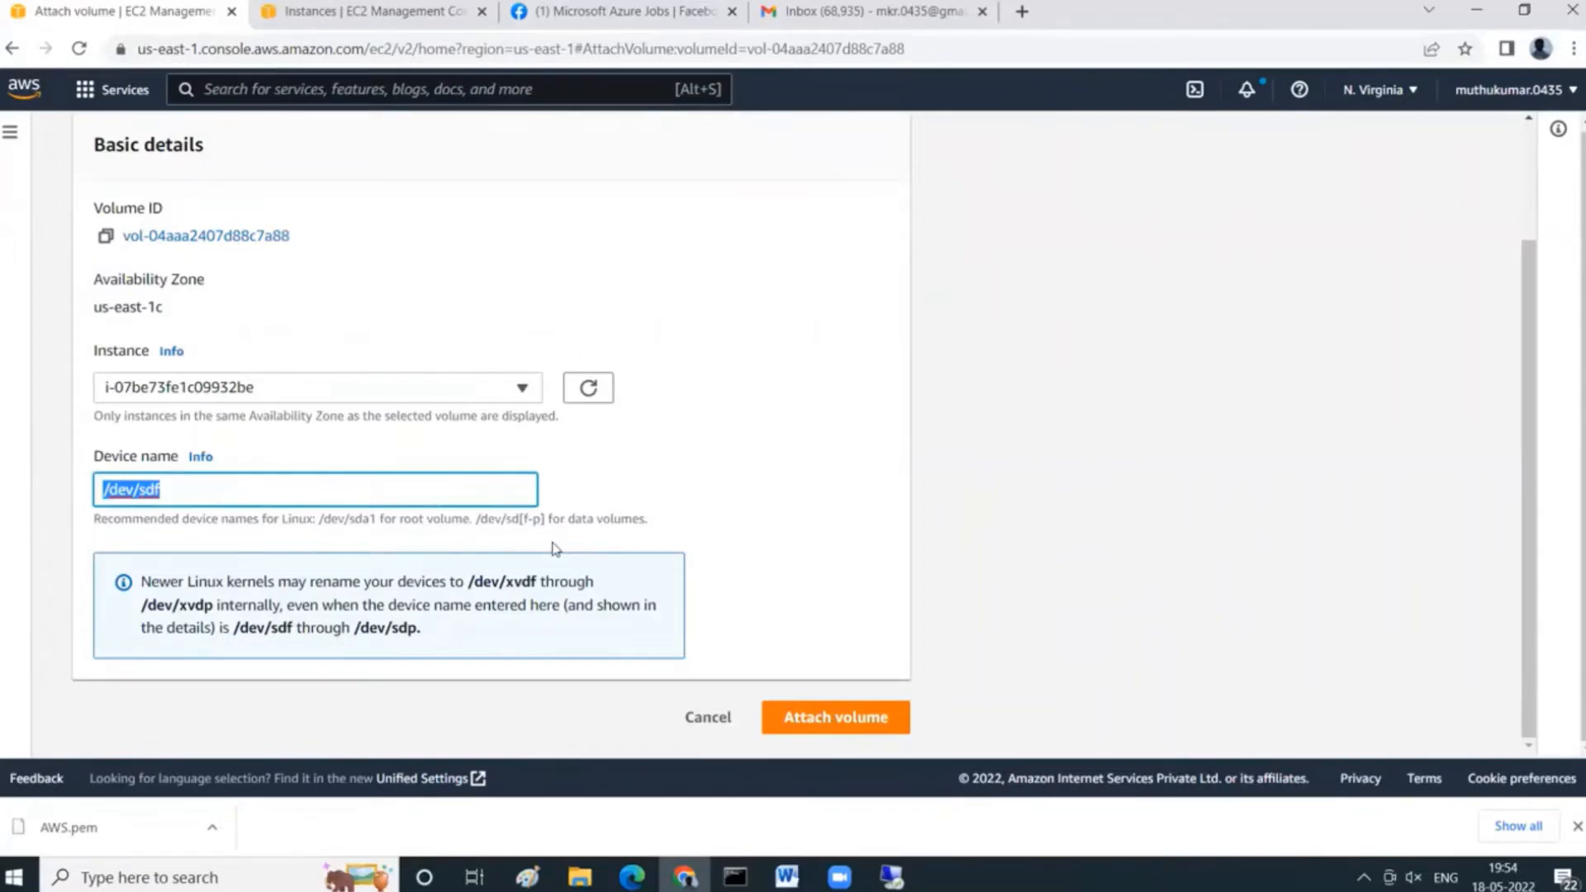
left_click(213, 489)
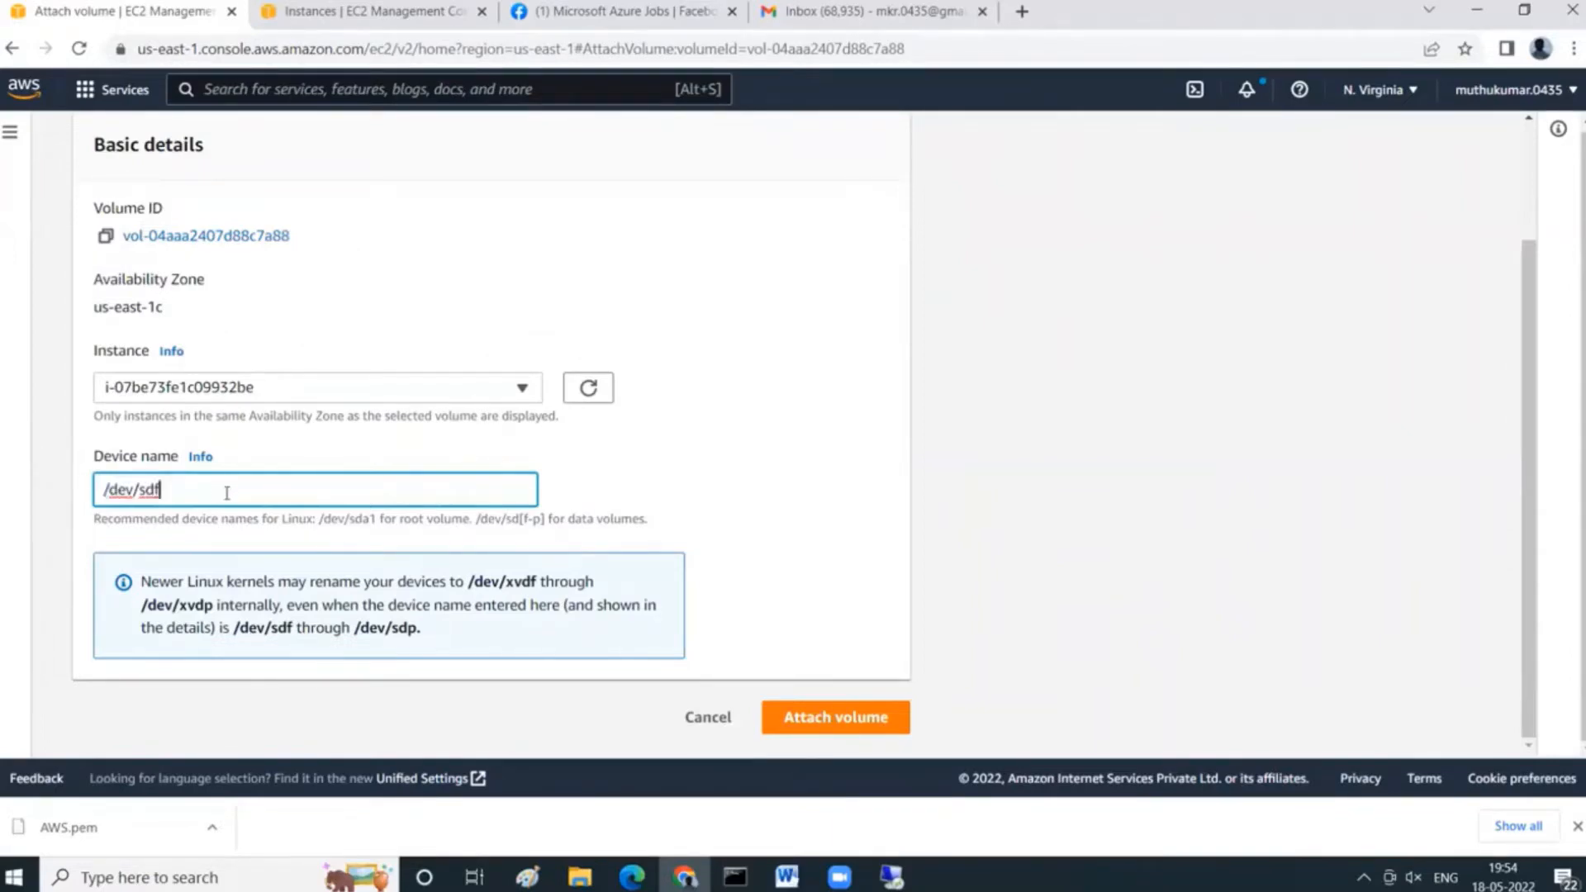
left_click(874, 719)
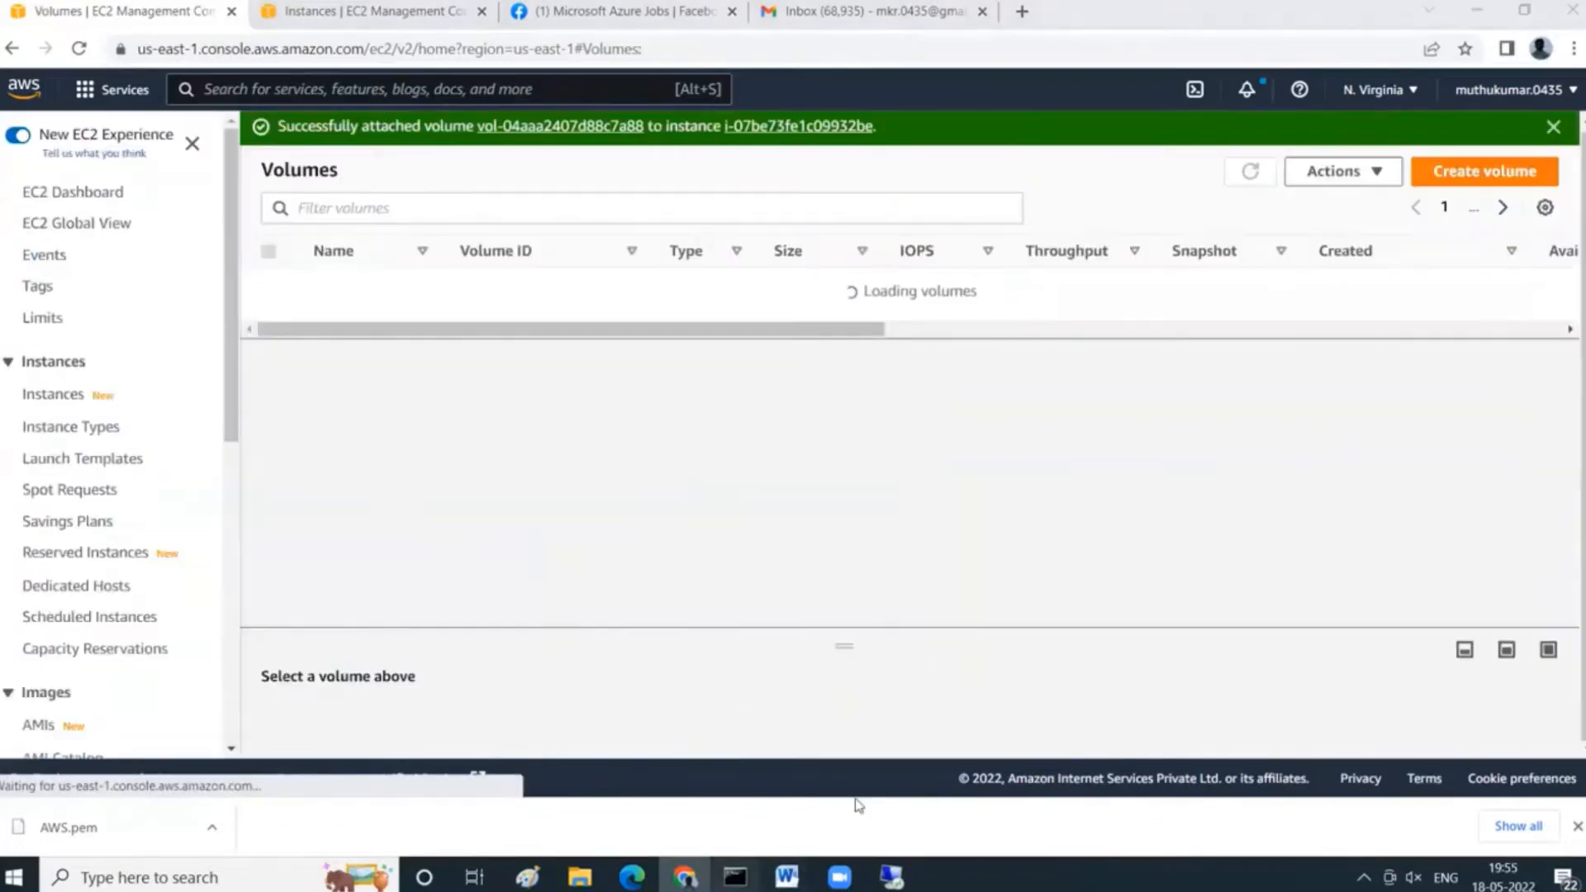
Glance at the MyAWS1server SSH session, return to the volumes list, refresh it, and check the new volume's state and attached instance.
mouse_move(735, 878)
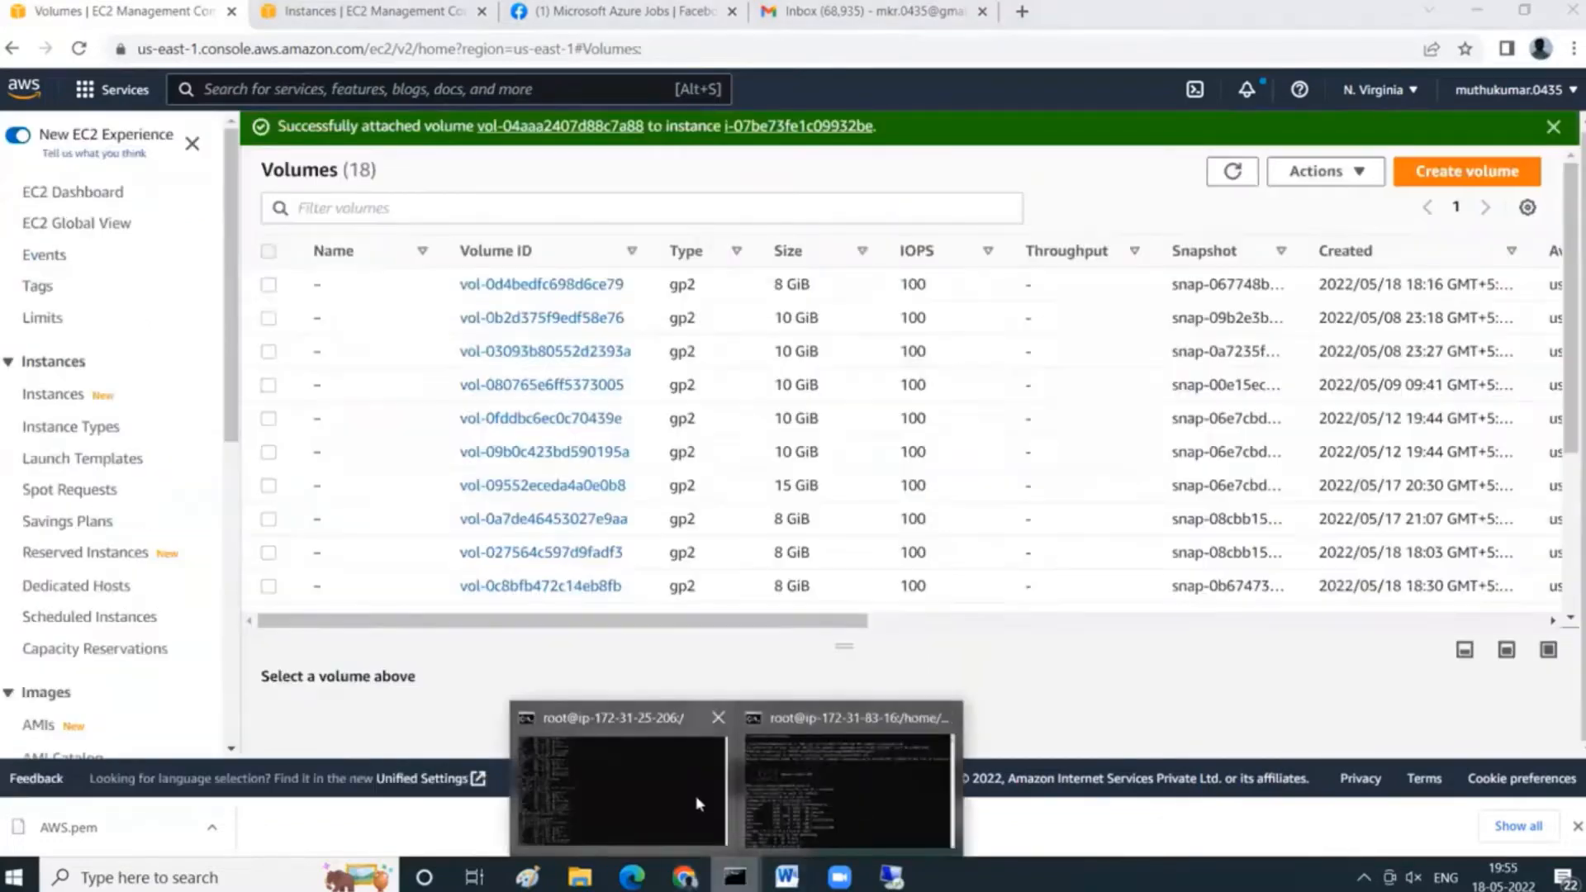
left_click(849, 793)
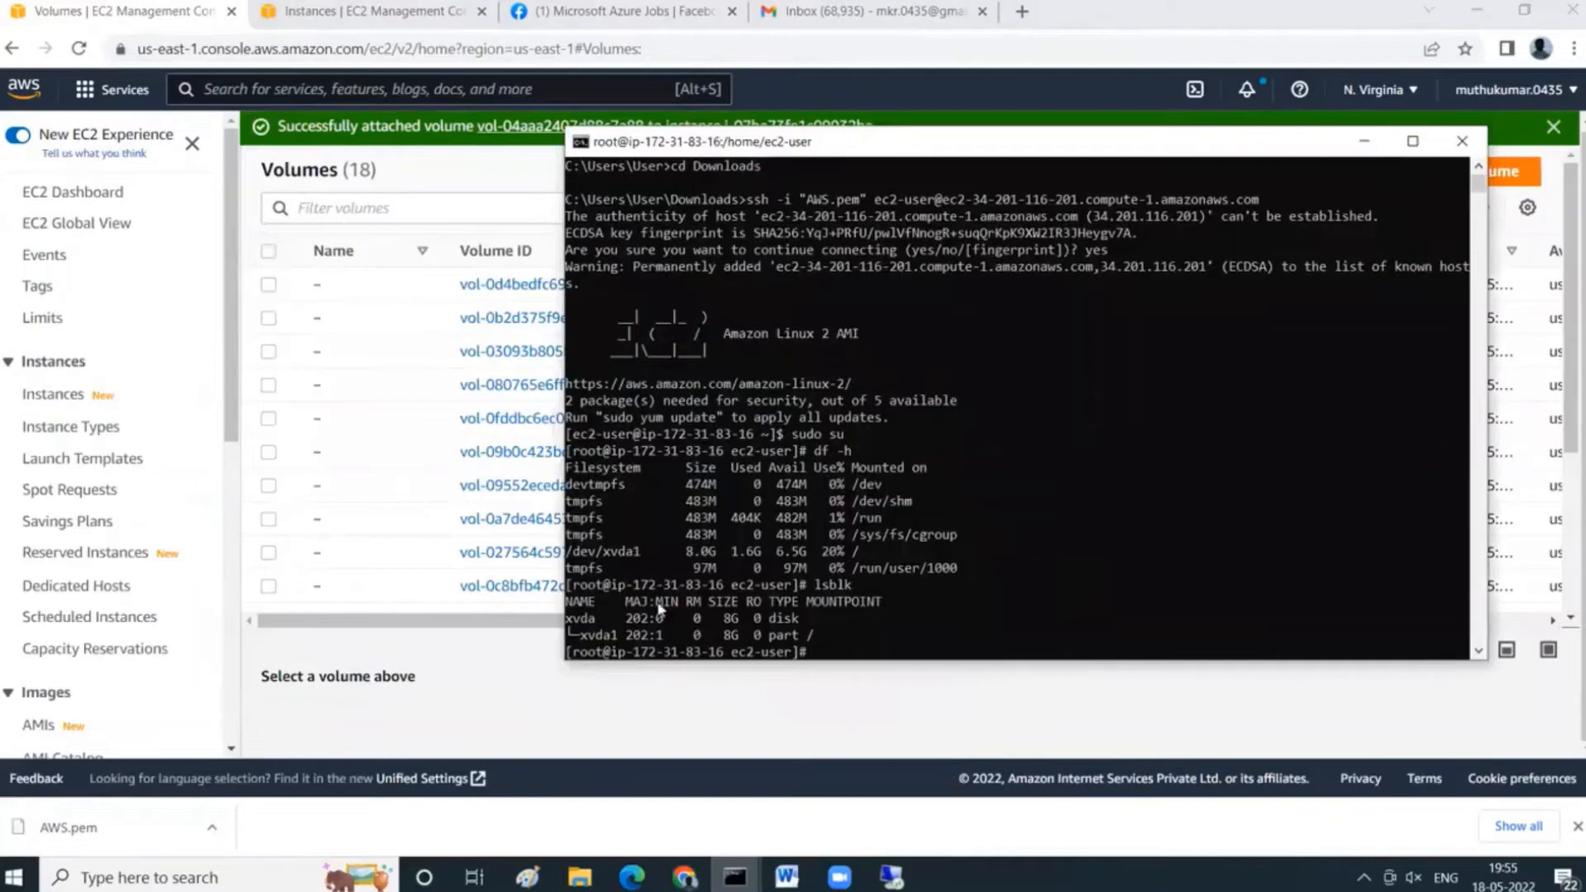
left_click(619, 701)
left_click_drag(690, 623, 1117, 640)
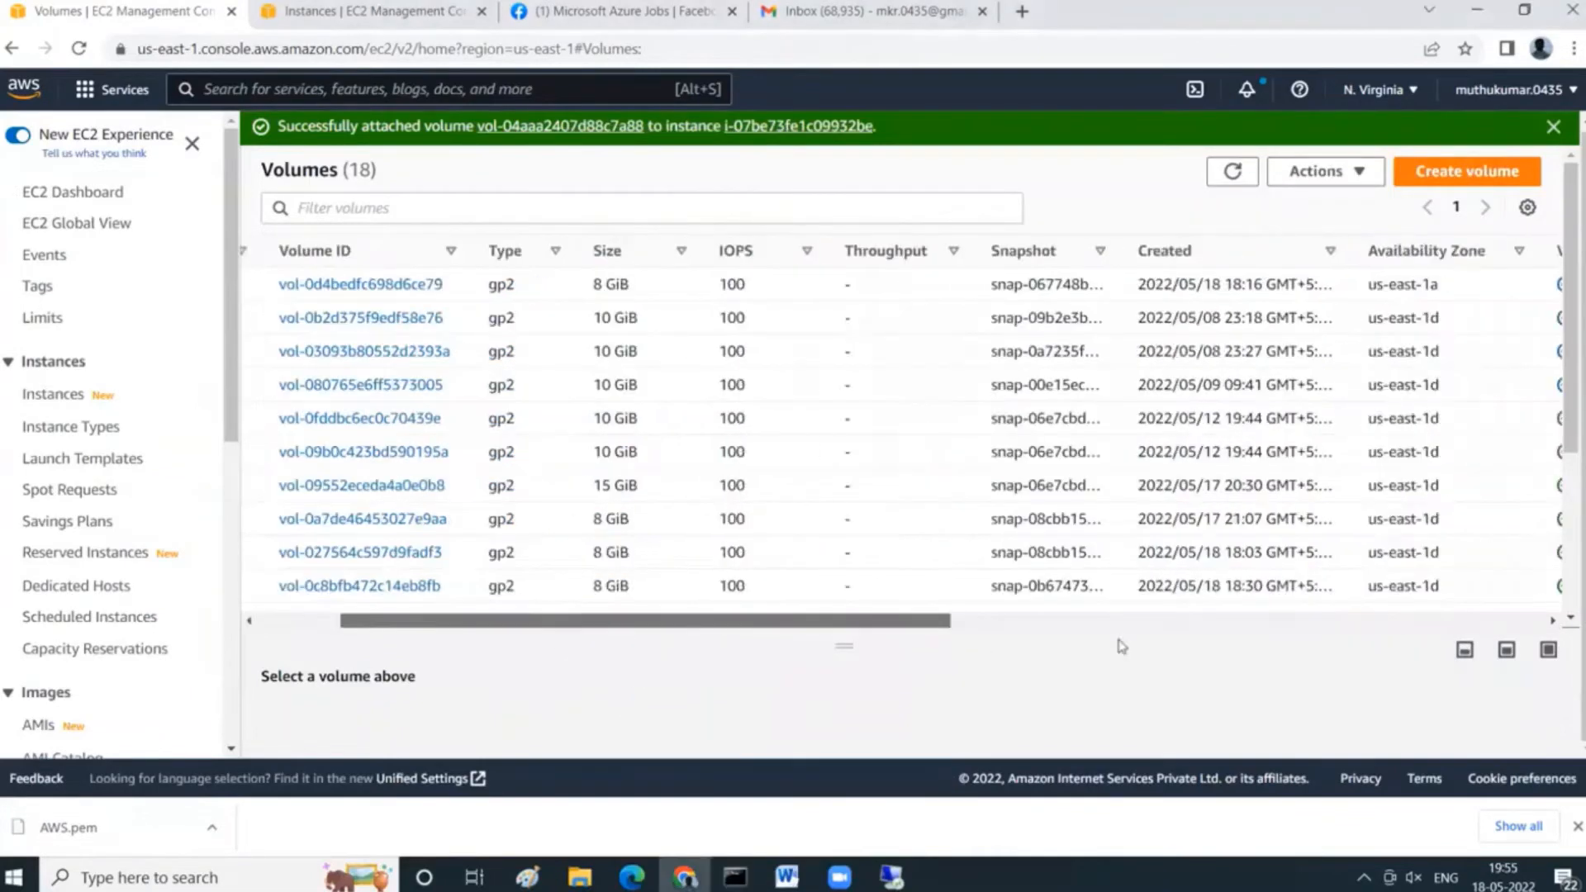
left_click(1233, 171)
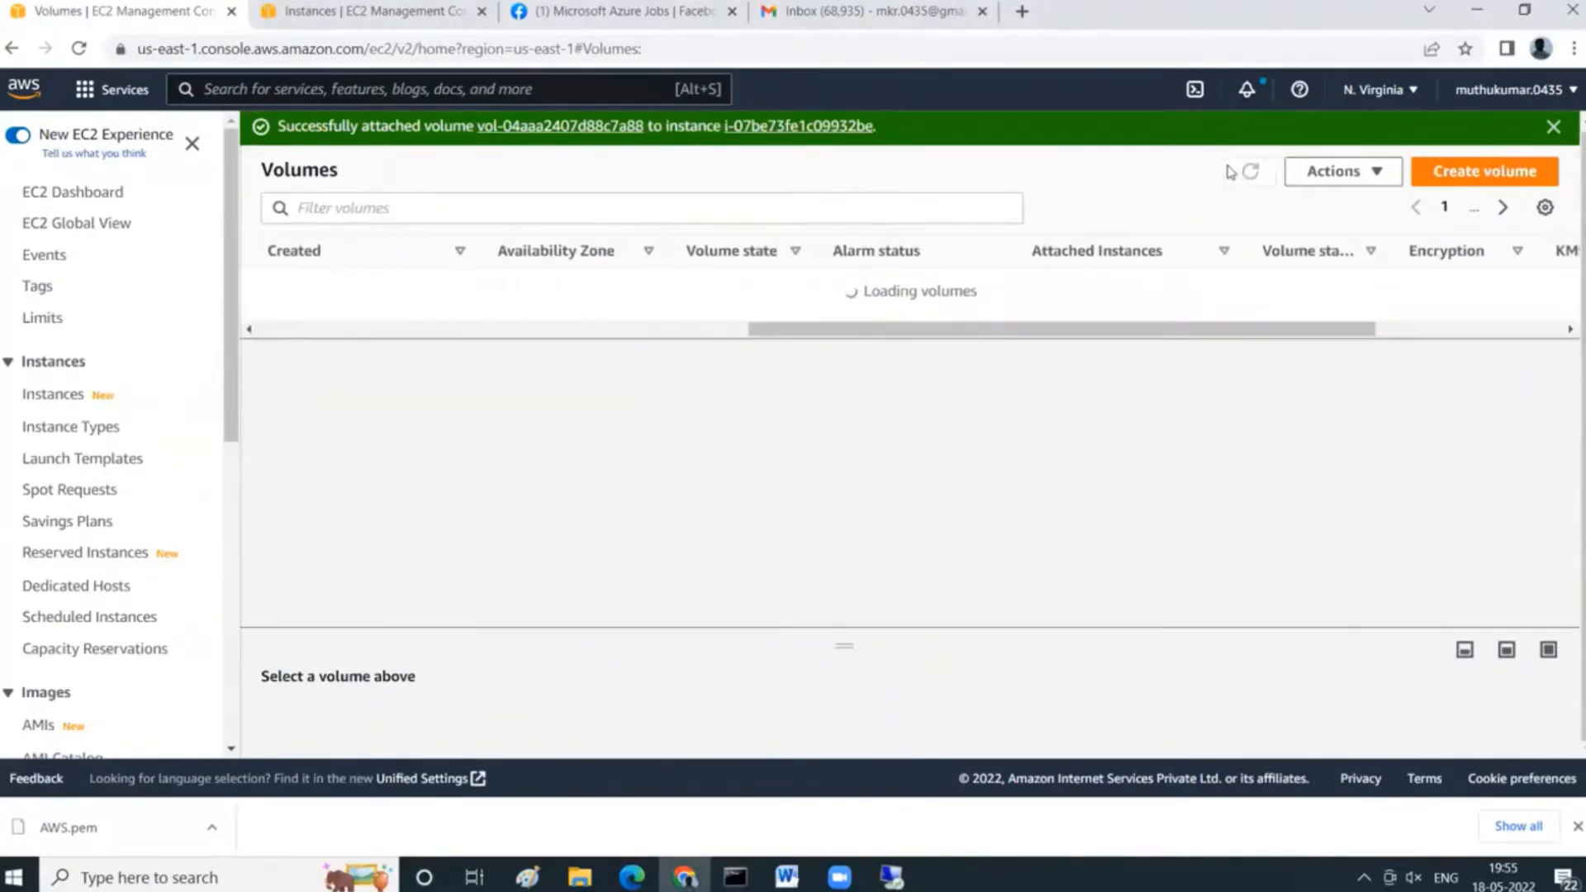
scroll(1082, 498, "down", 4)
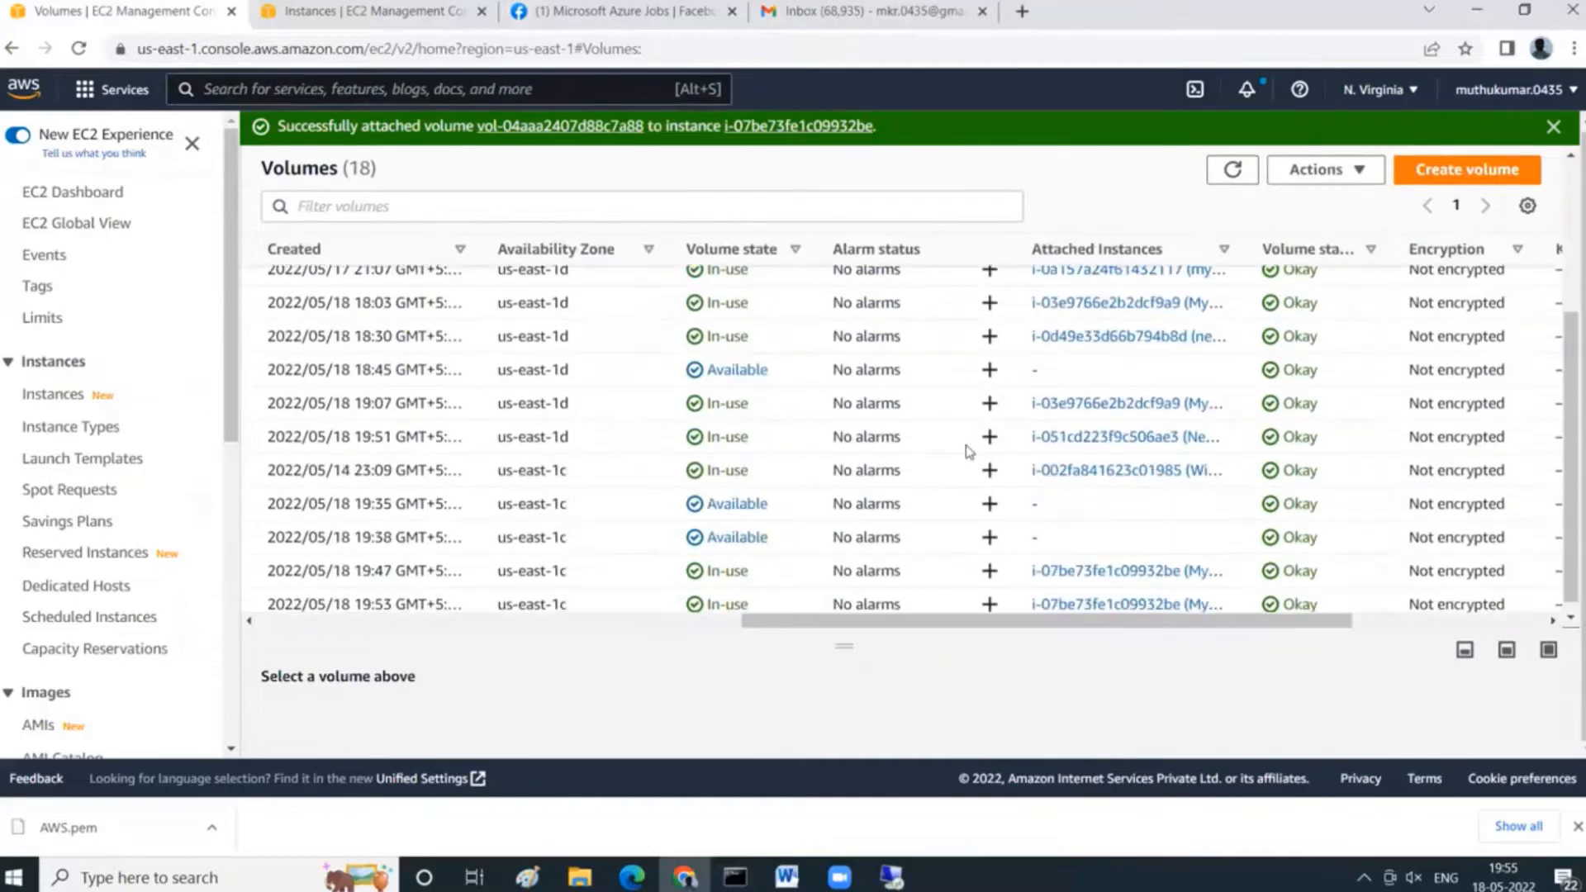
left_click_drag(1008, 614, 830, 657)
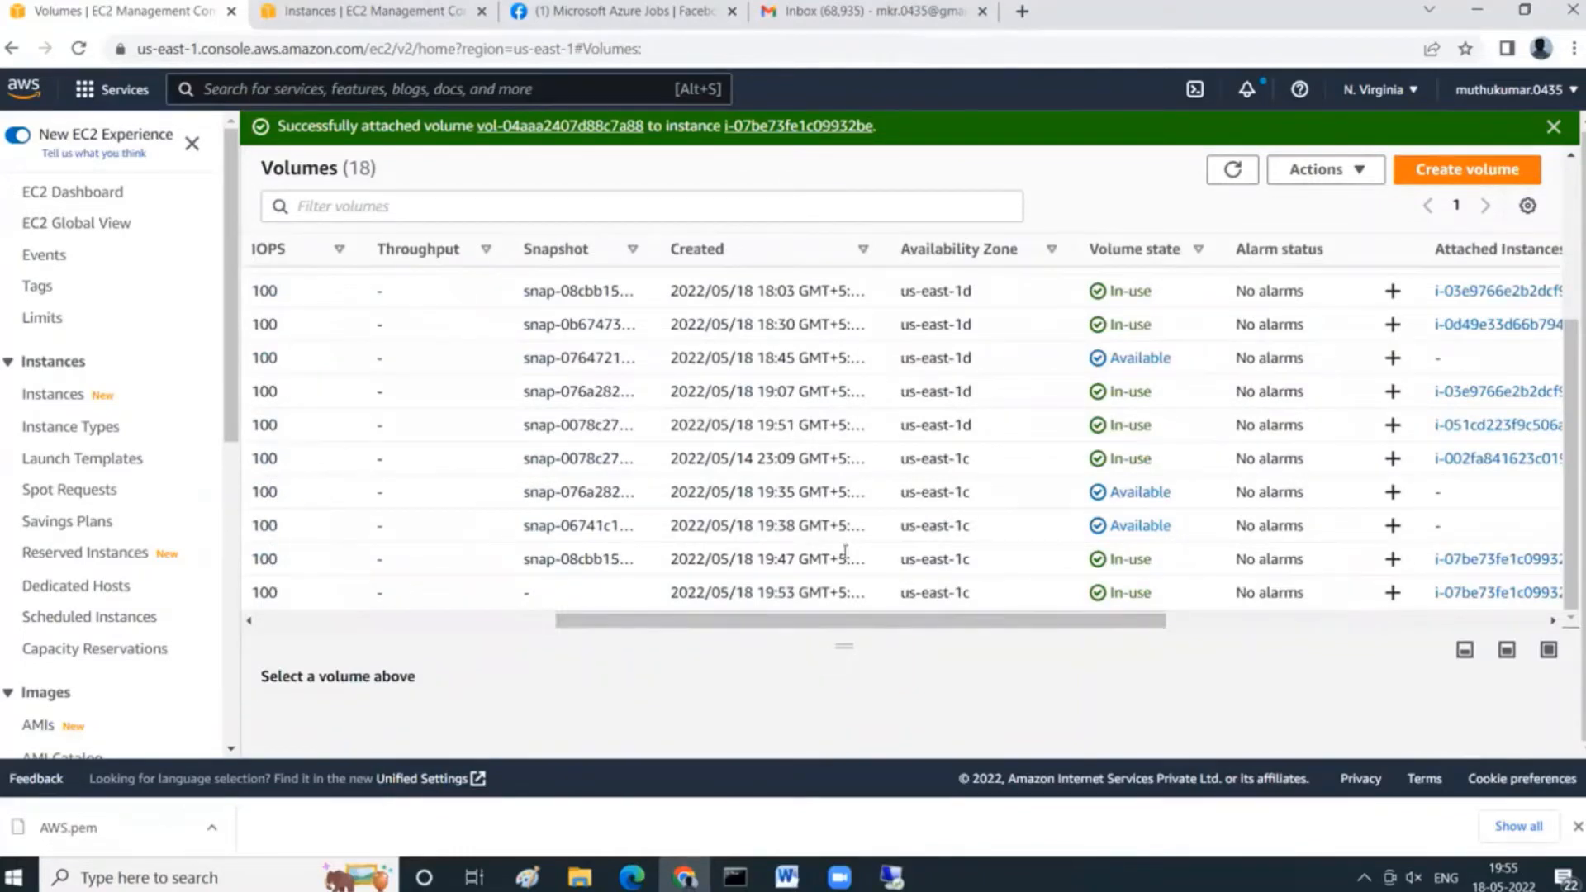
Sort the volumes by creation date in ascending order and select the newly attached 10 GiB volume.
scroll(842, 522, "up", 3)
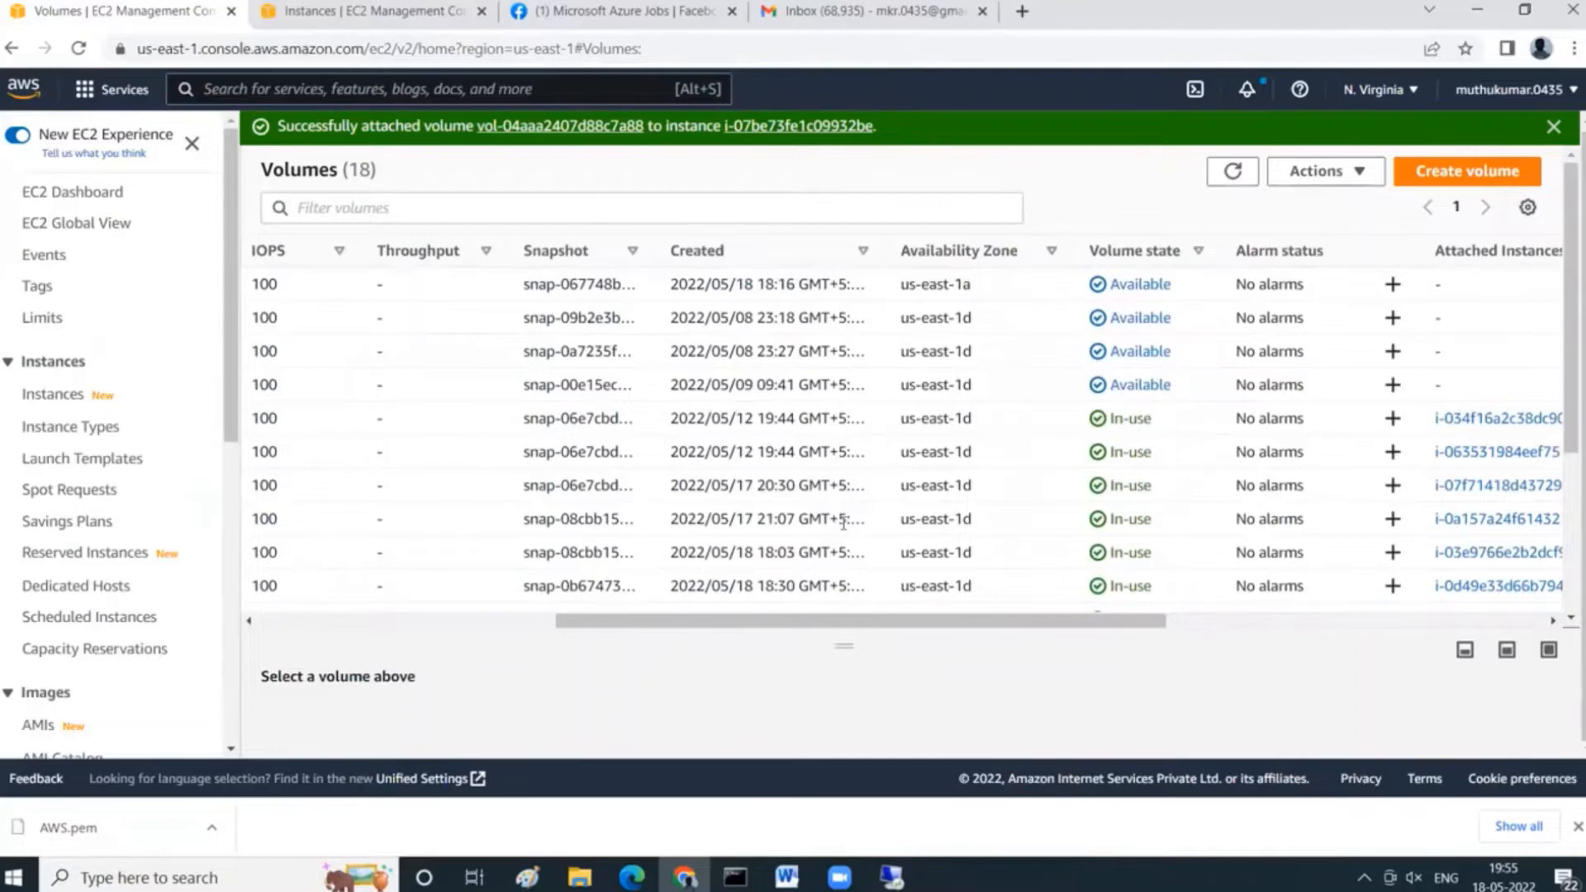
left_click(793, 252)
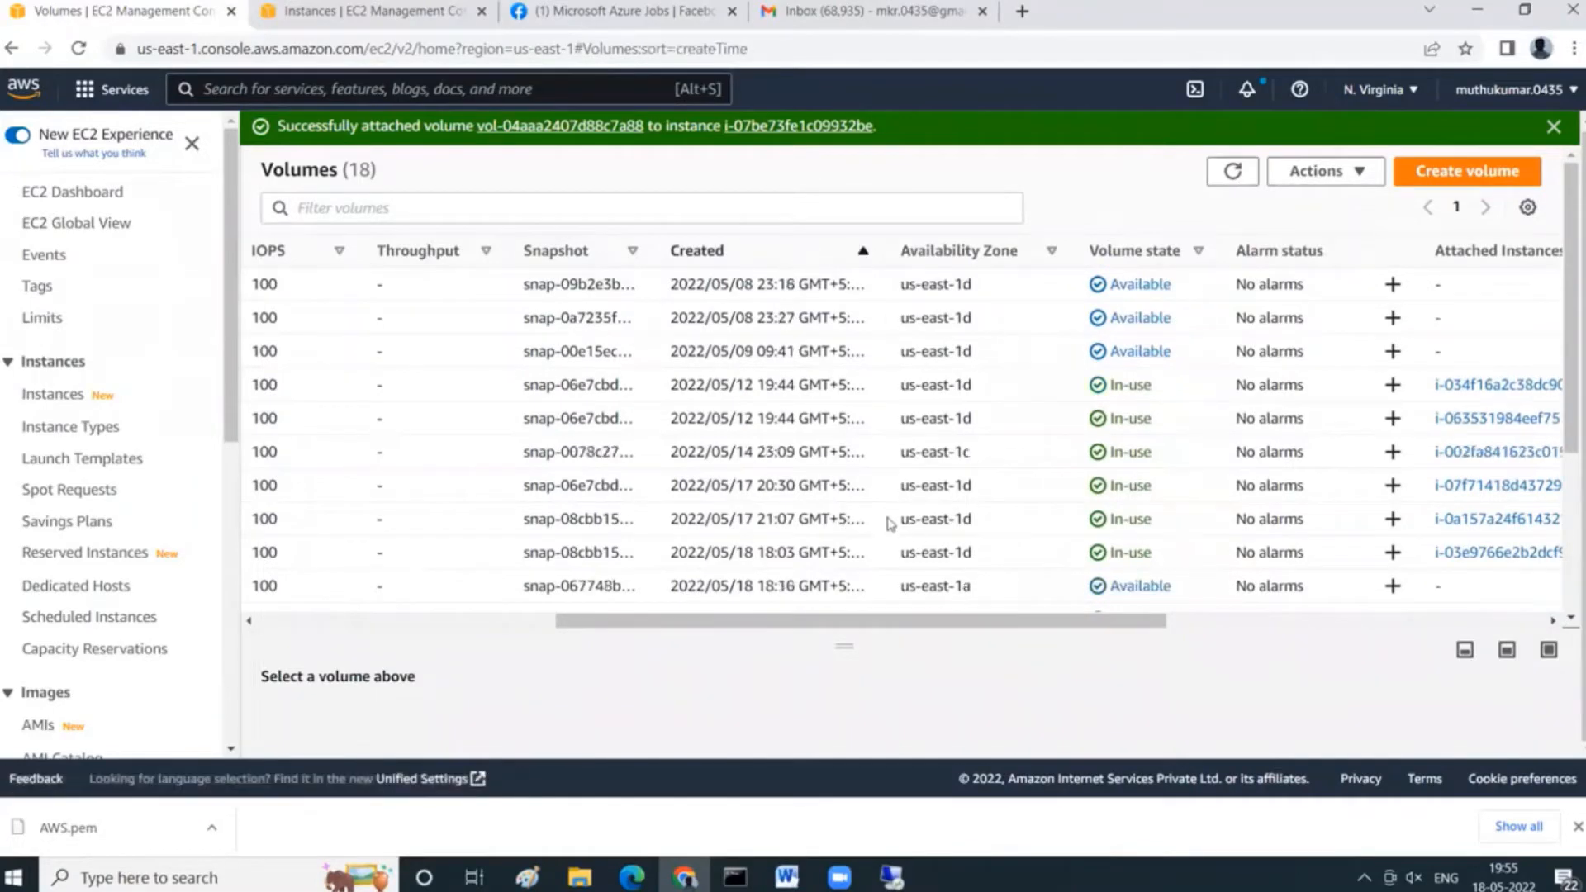
scroll(889, 523, "down", 4)
left_click_drag(851, 621, 476, 629)
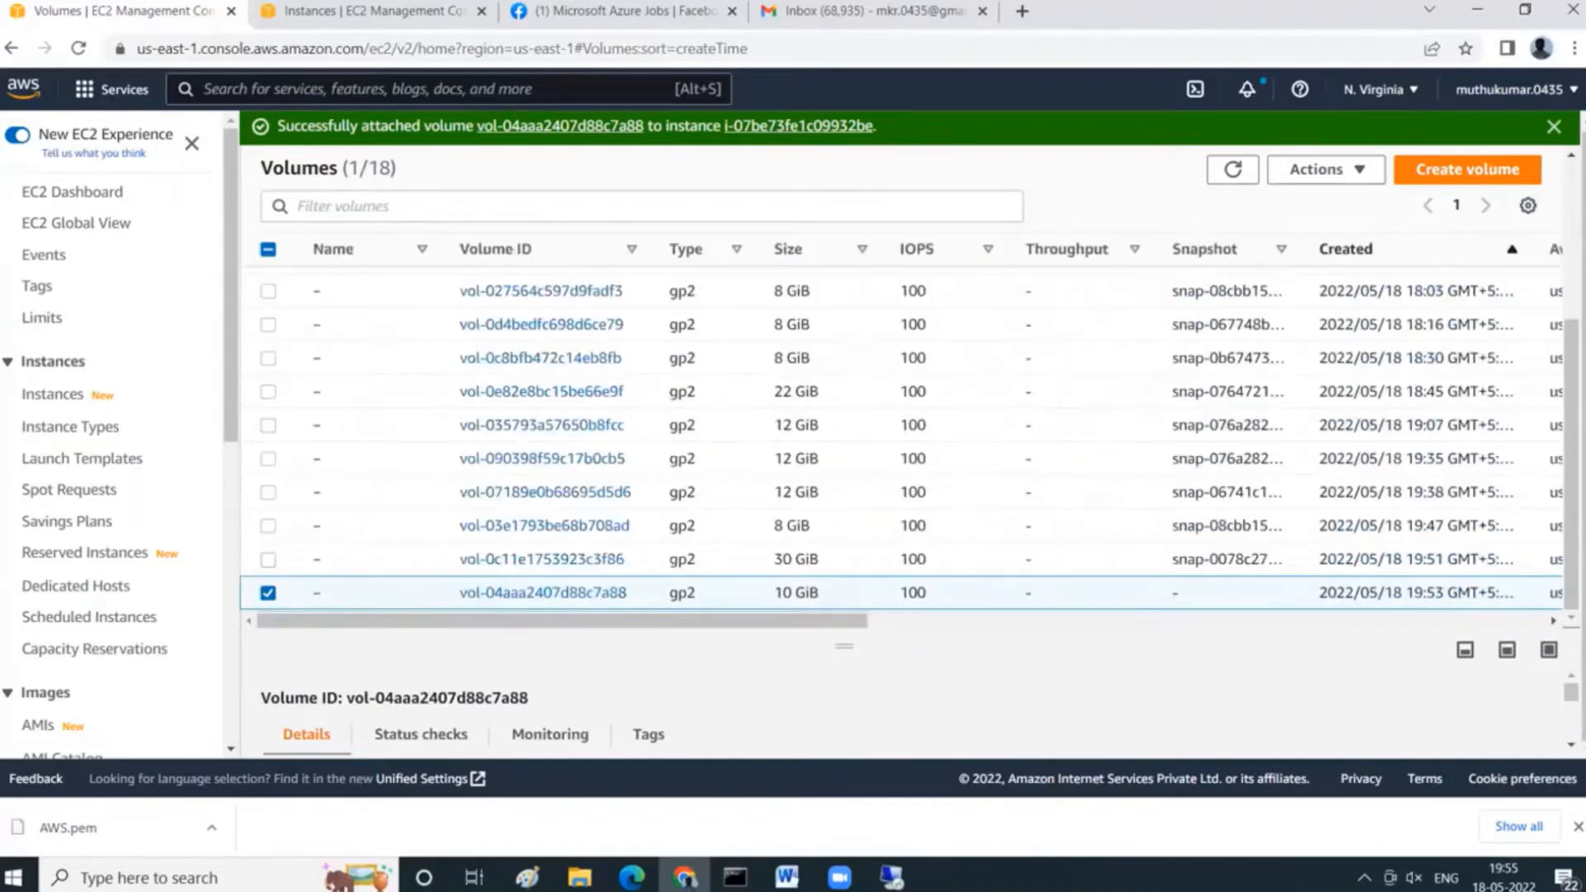
Switch to the MyAWS1server SSH session, list the block devices with lsblk, and identify the new disk's device name.
key("alt+Tab")
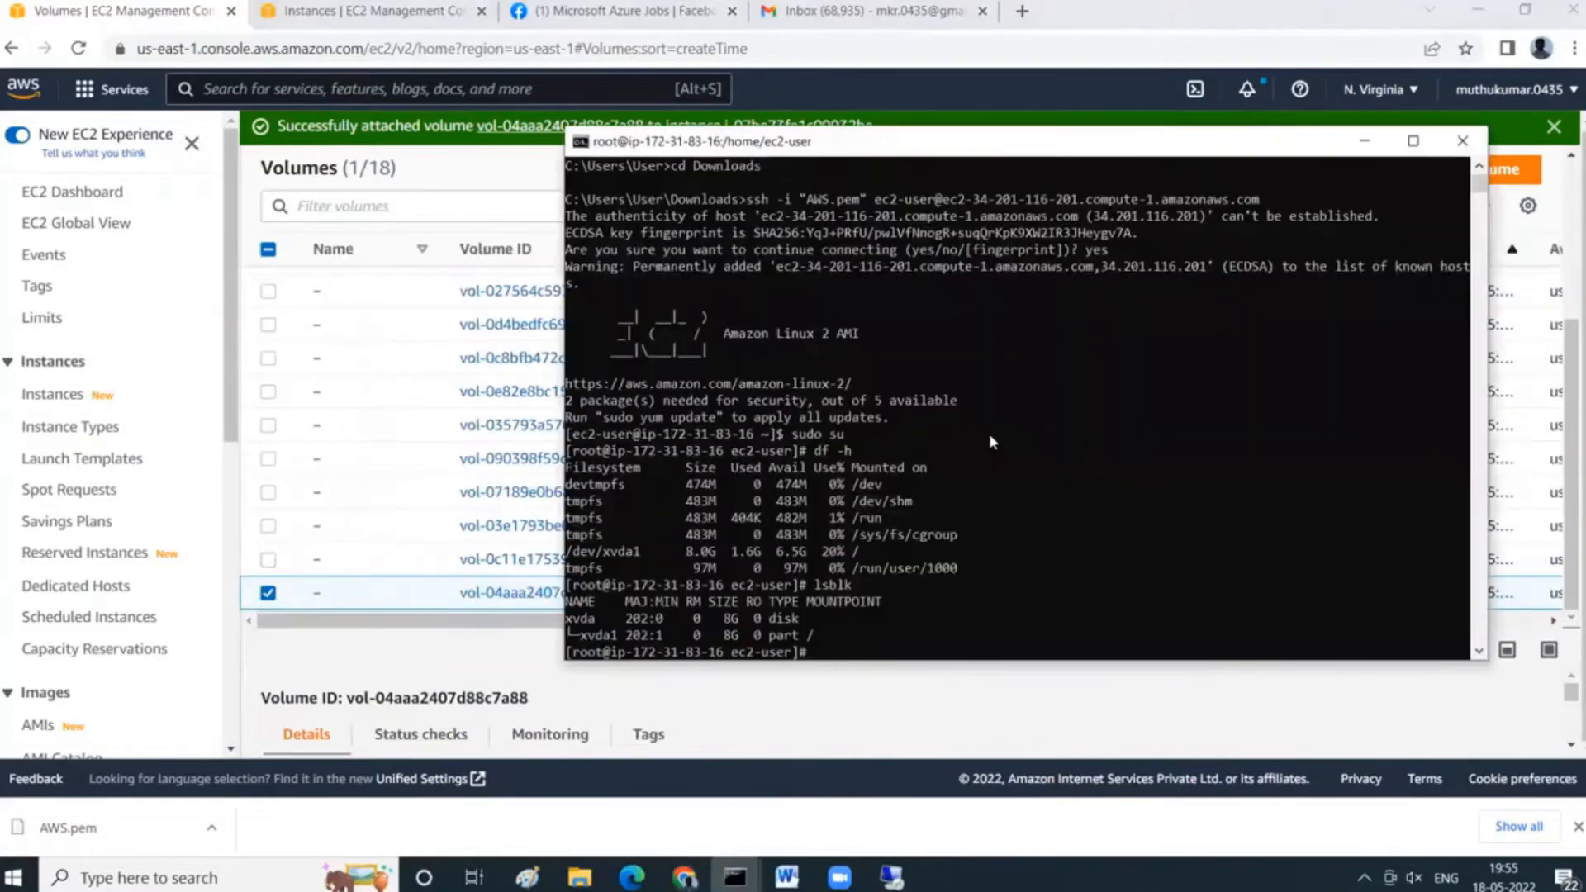
type("lsblk")
key("Return")
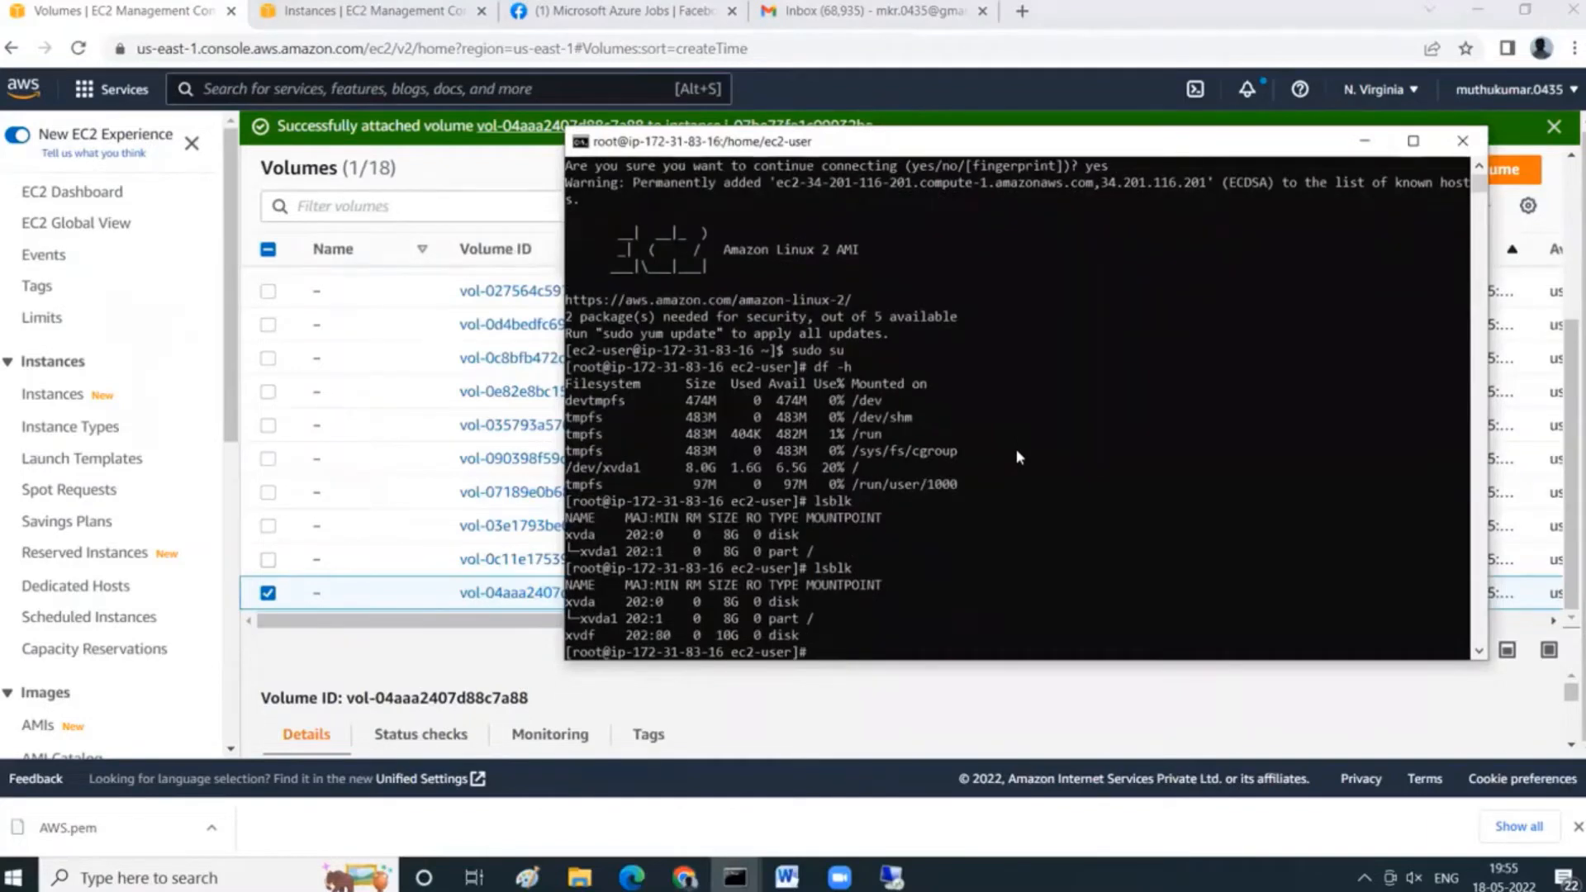
left_click(594, 636)
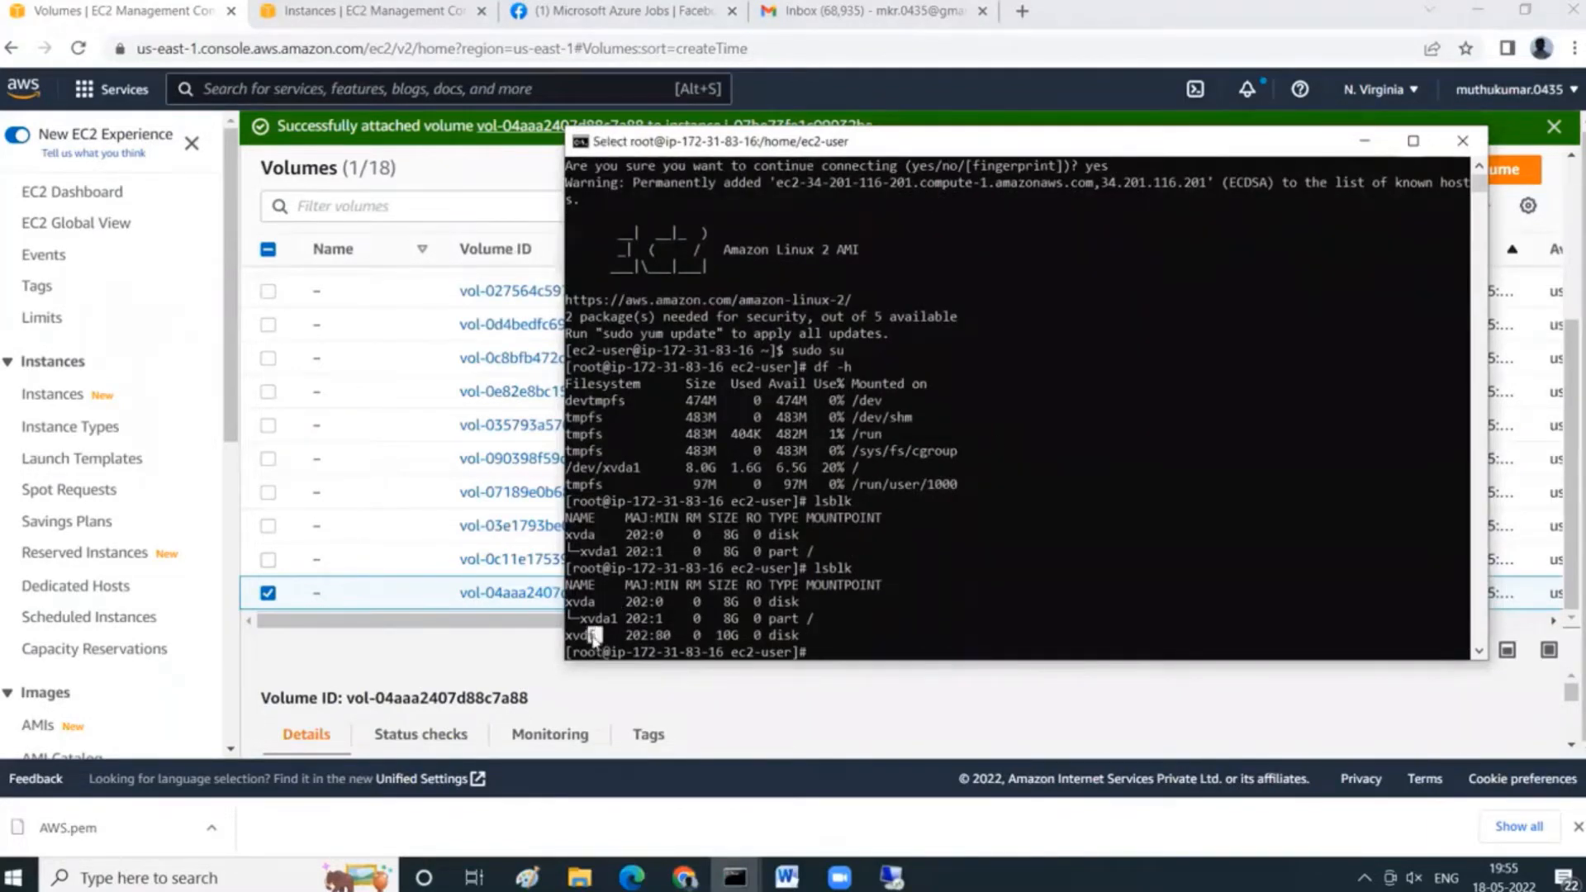
left_click_drag(594, 637, 569, 638)
left_click(954, 586)
key("Escape")
Format the new disk with an ext4 filesystem by running mkfs -t ext4 /dev/xvdf.
type("mk")
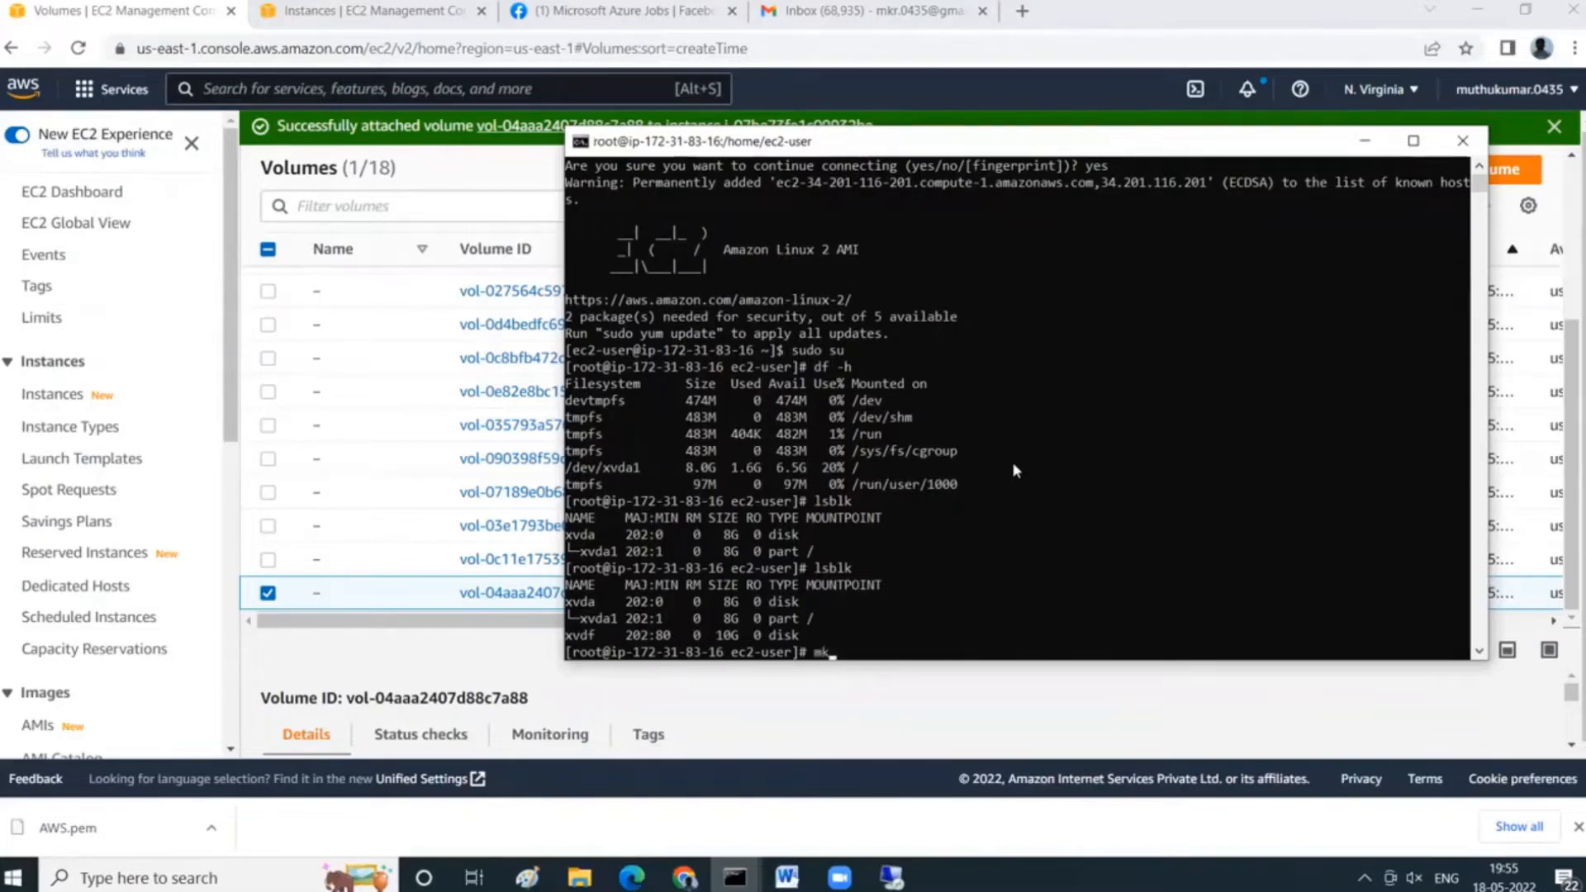
type("fs -t ext4")
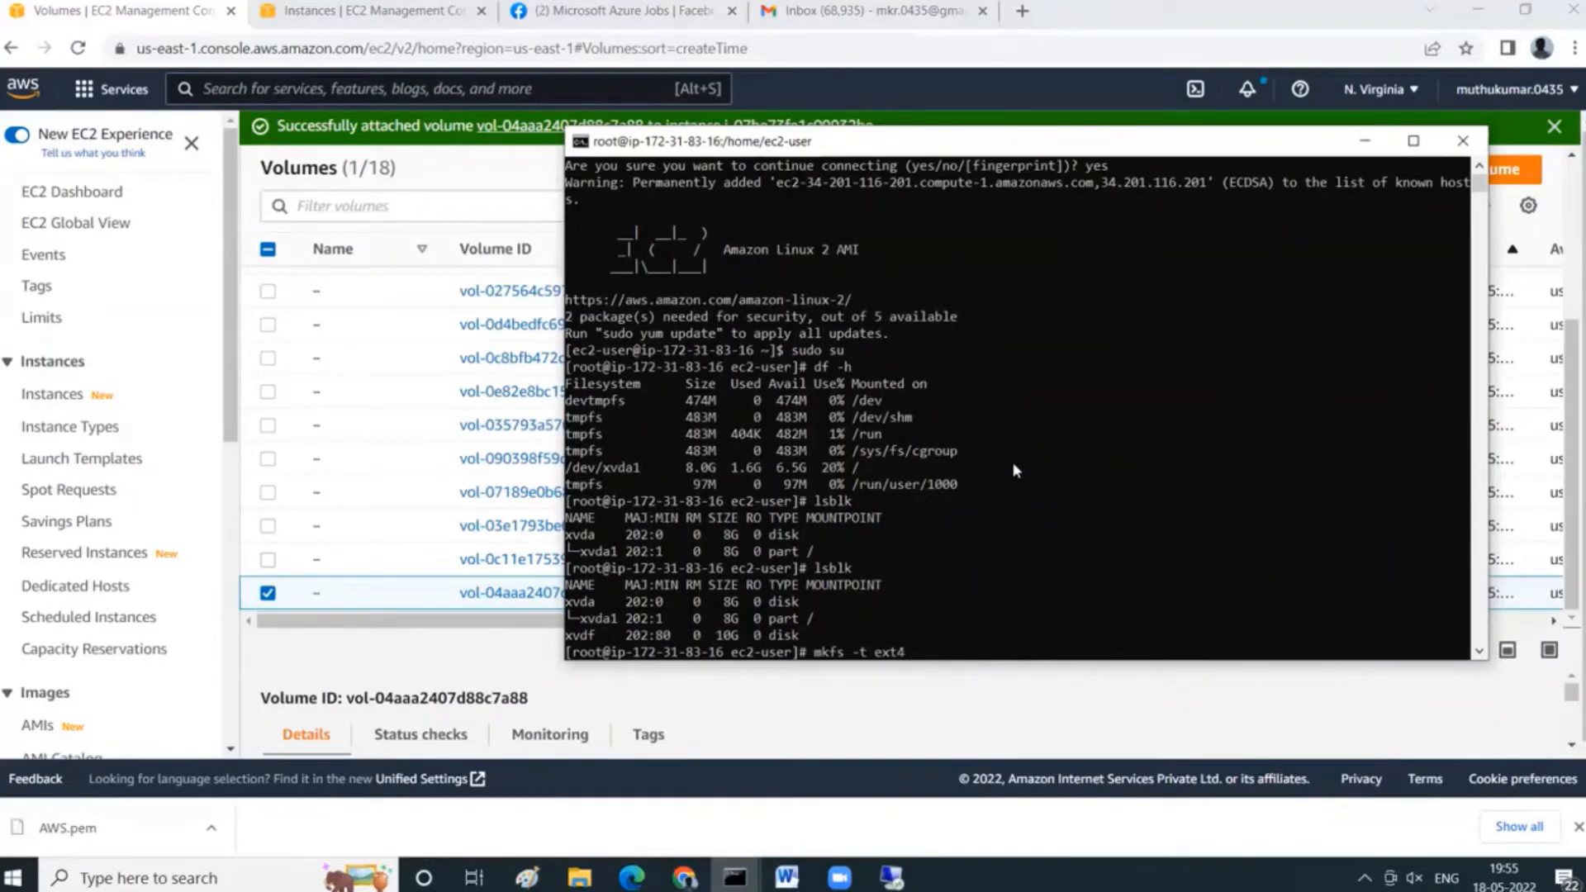
type(" /dev/xvdf")
key("Return")
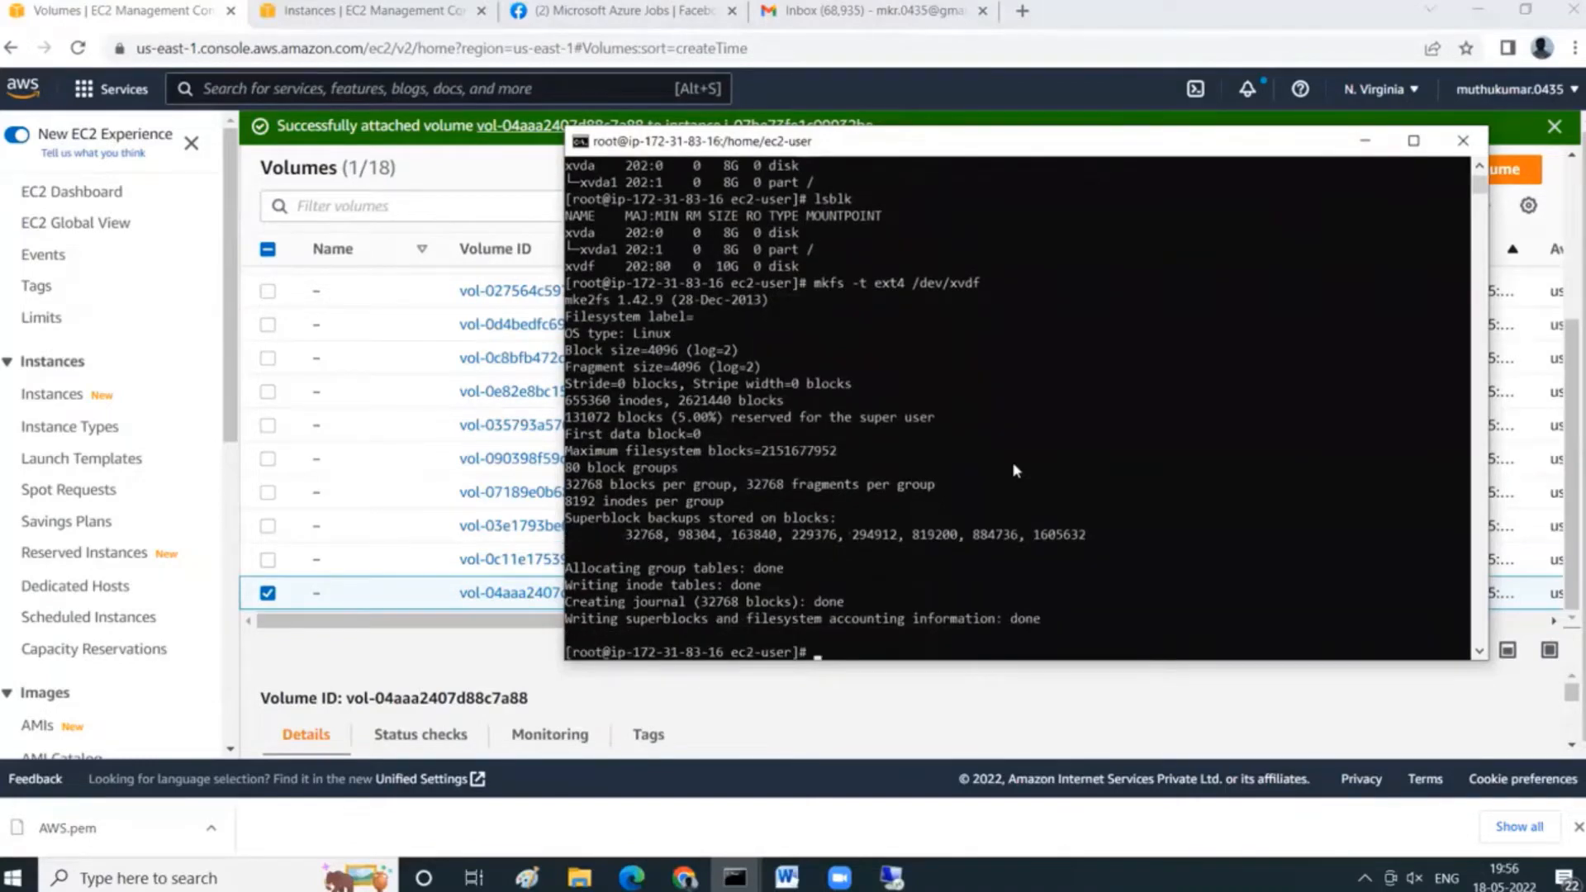
Create the mount directory /mnt/newvolume and list the mounted filesystems with df -h.
type("mkdir /mnt/")
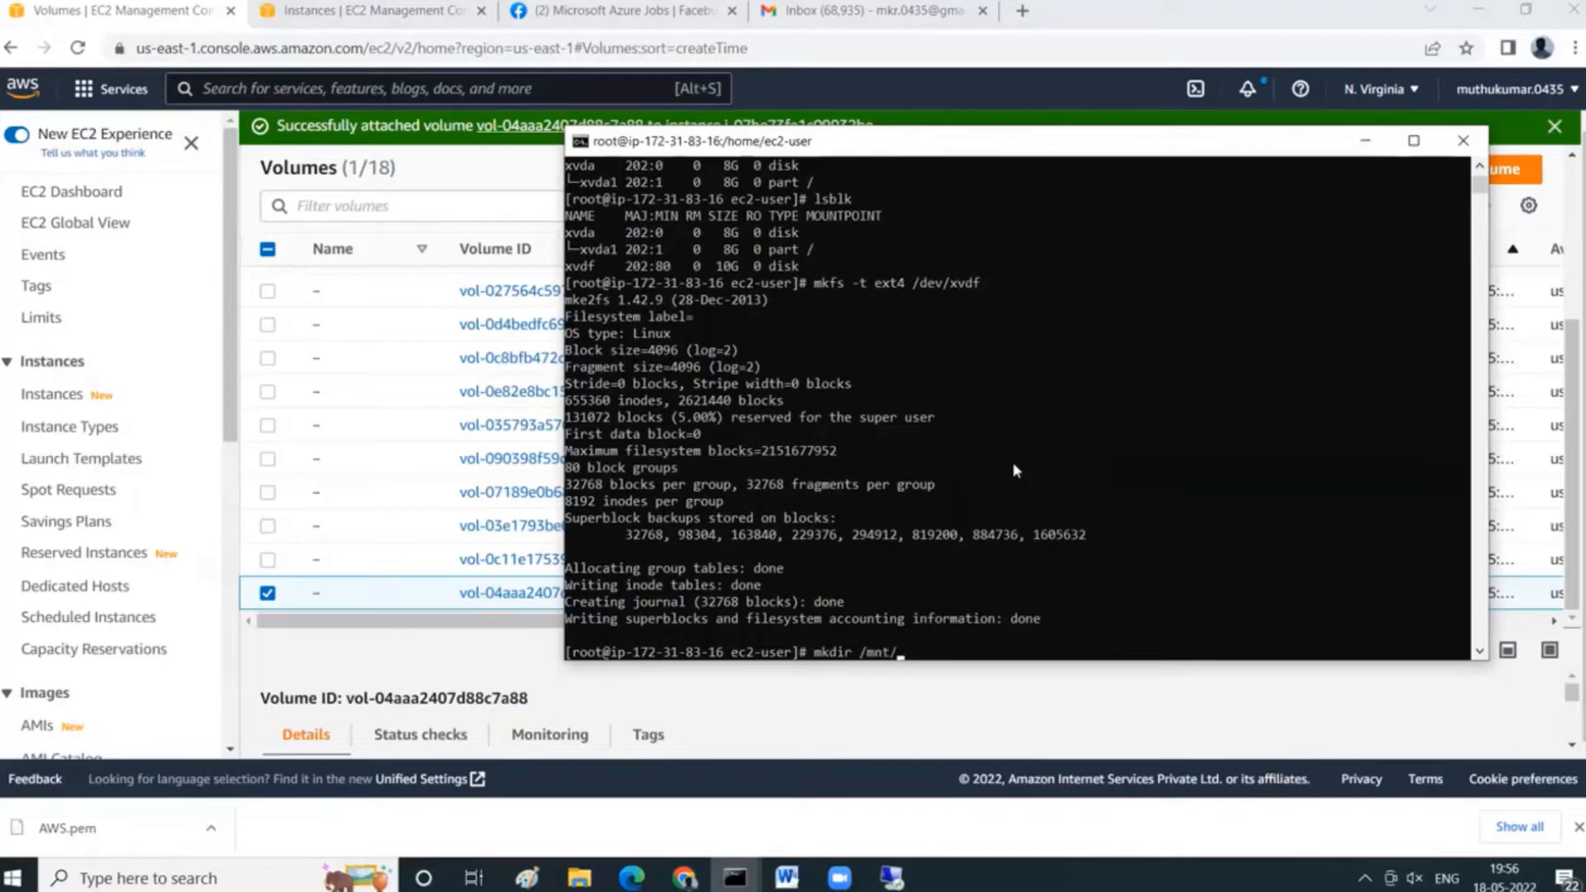
type("newvolume")
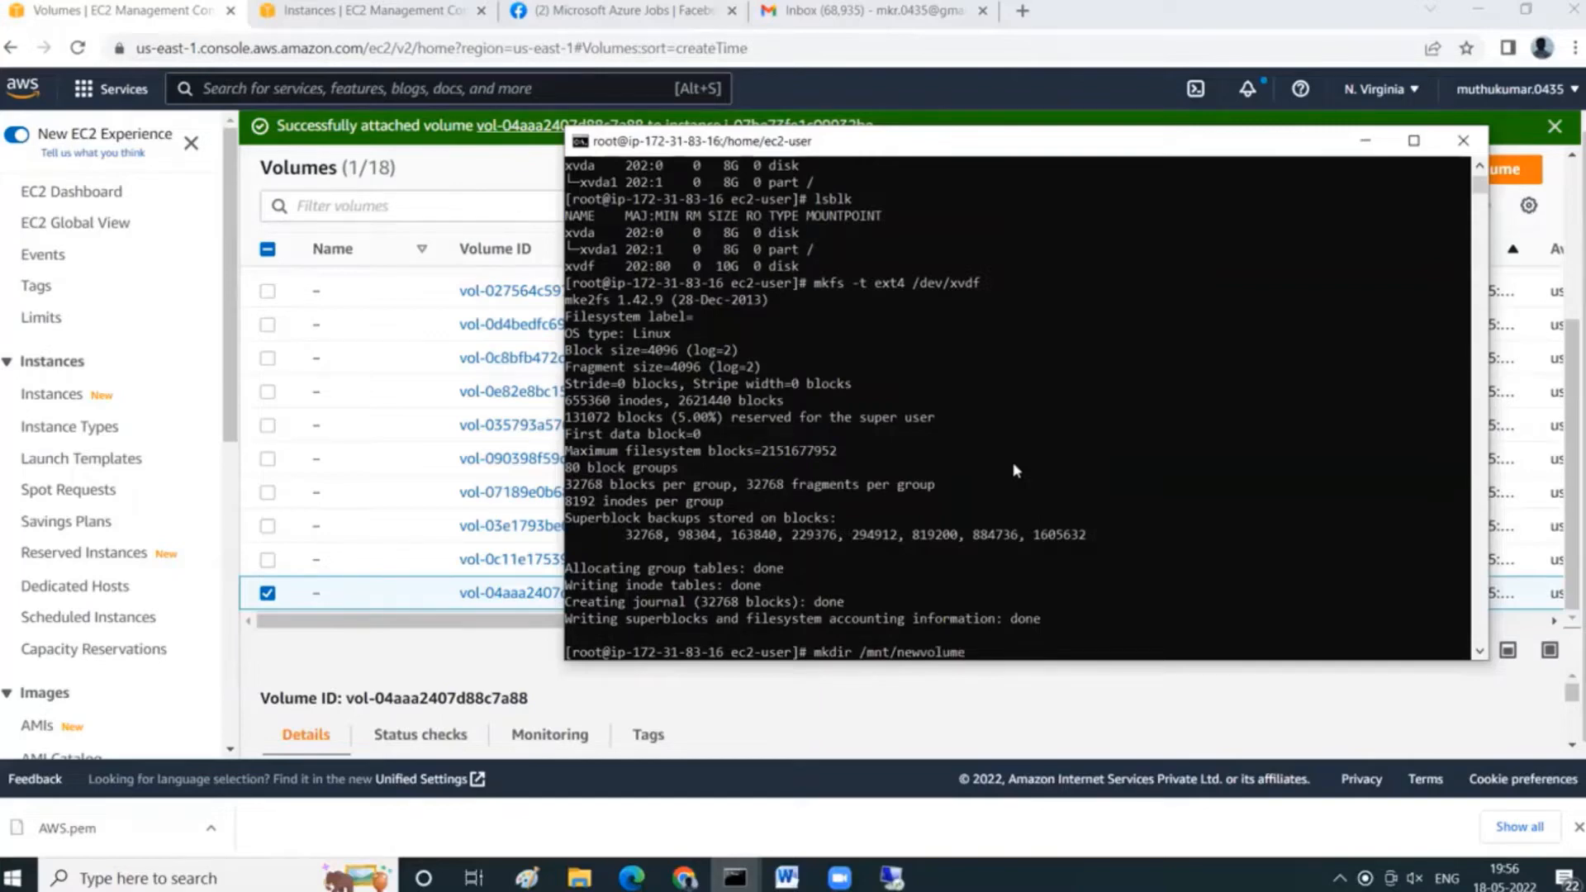
key("Return")
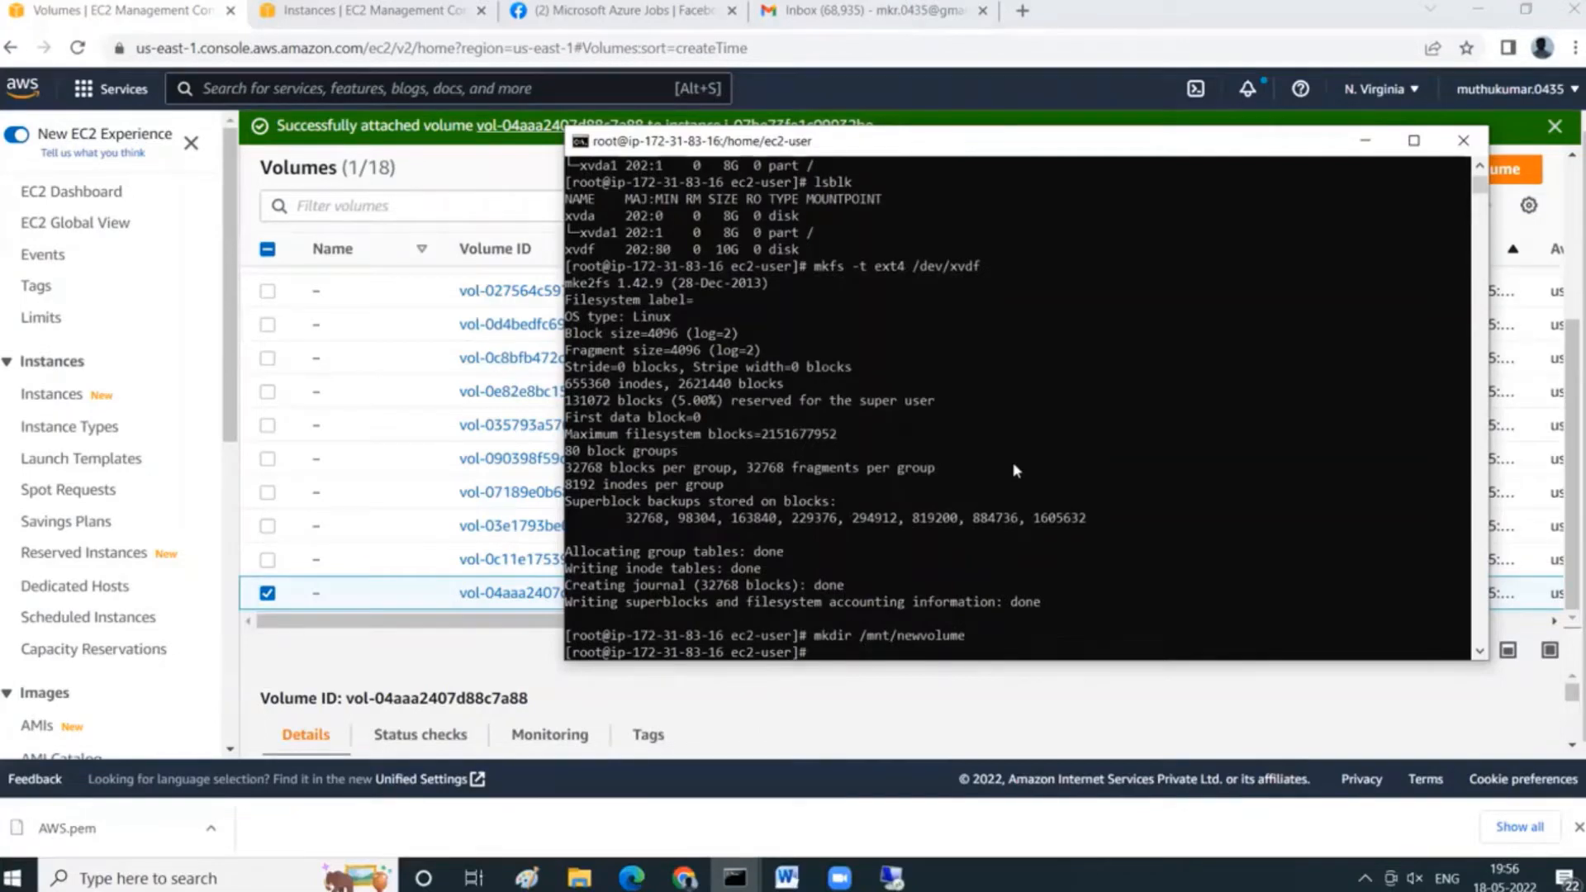
type("df -h")
key("Return")
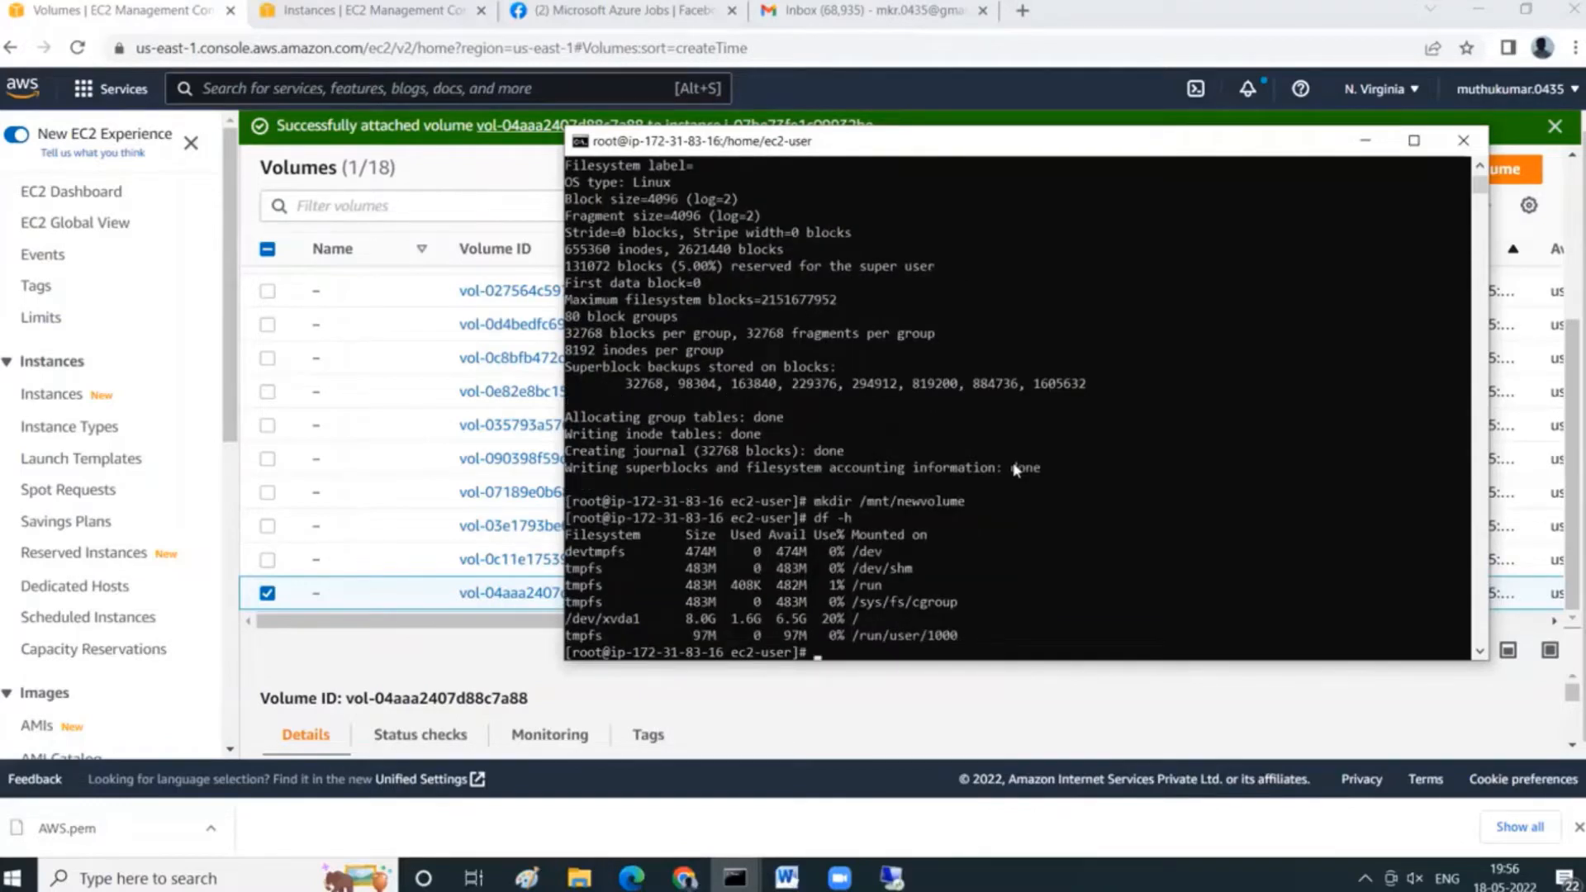
Mount /dev/xvdf on /mnt/newvolume/ and check the mounted filesystems with df -h.
type("mount /dev/xd")
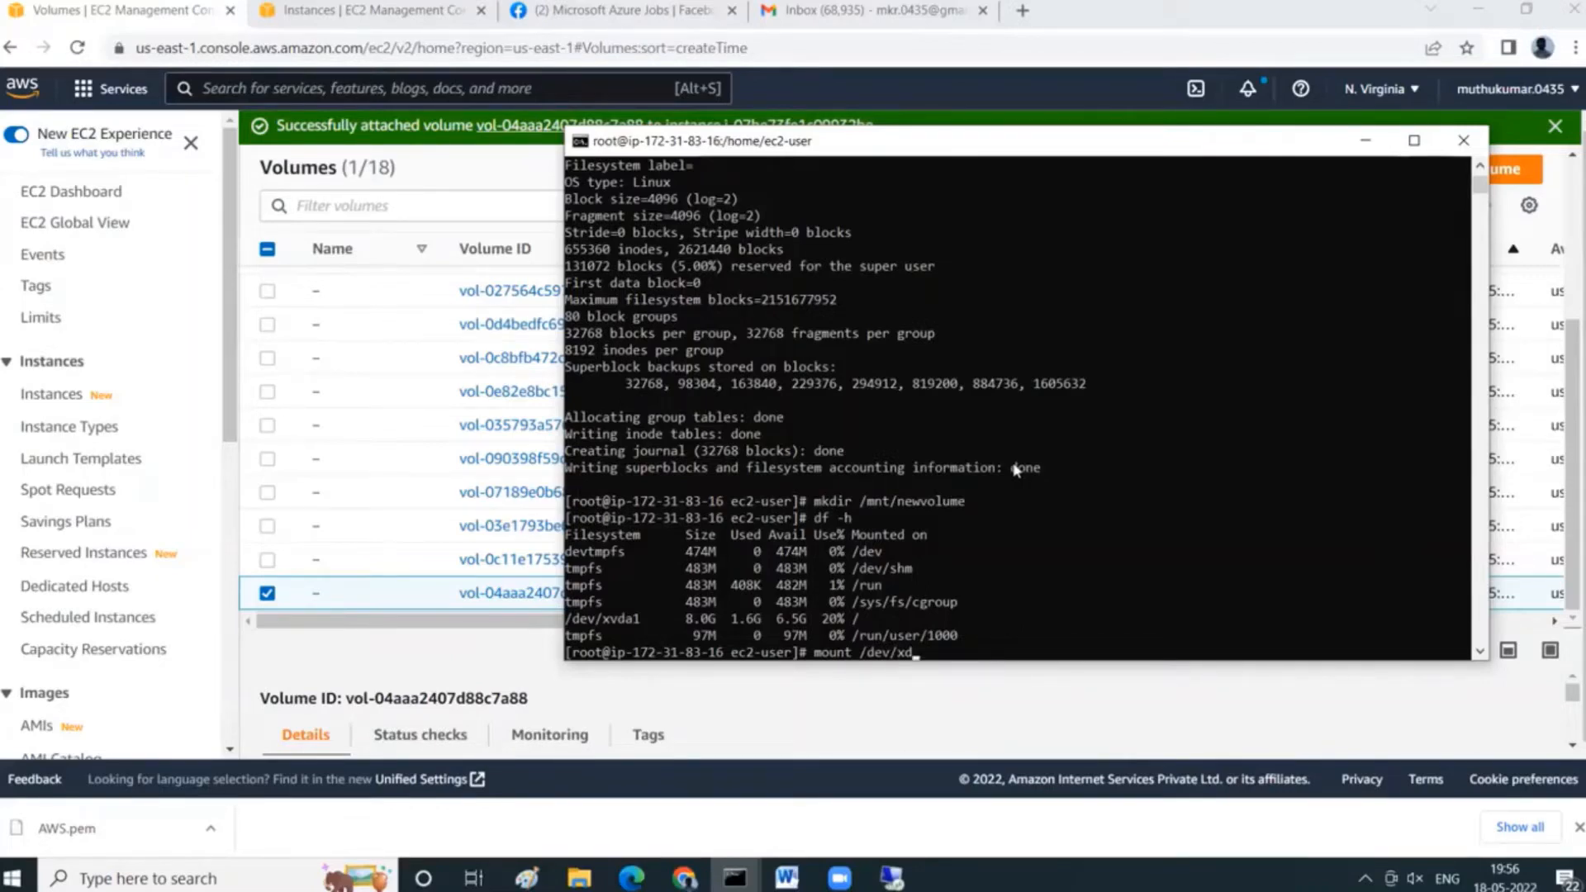
scroll(1023, 421, "up", 1)
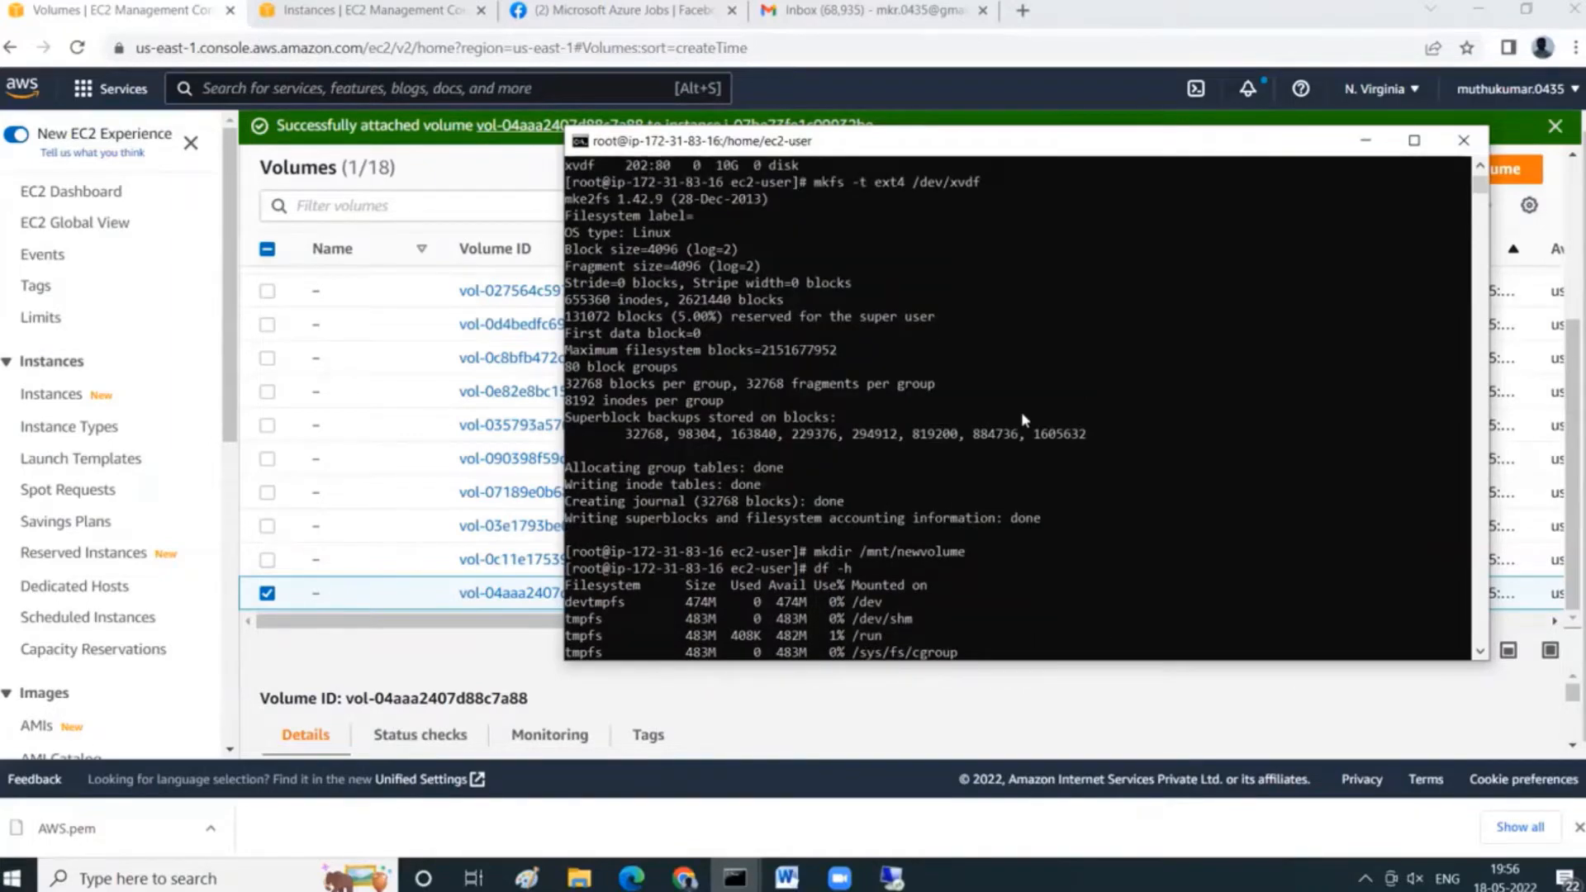
scroll(1021, 412, "down", 3)
key("BackSpace")
type("vdf ")
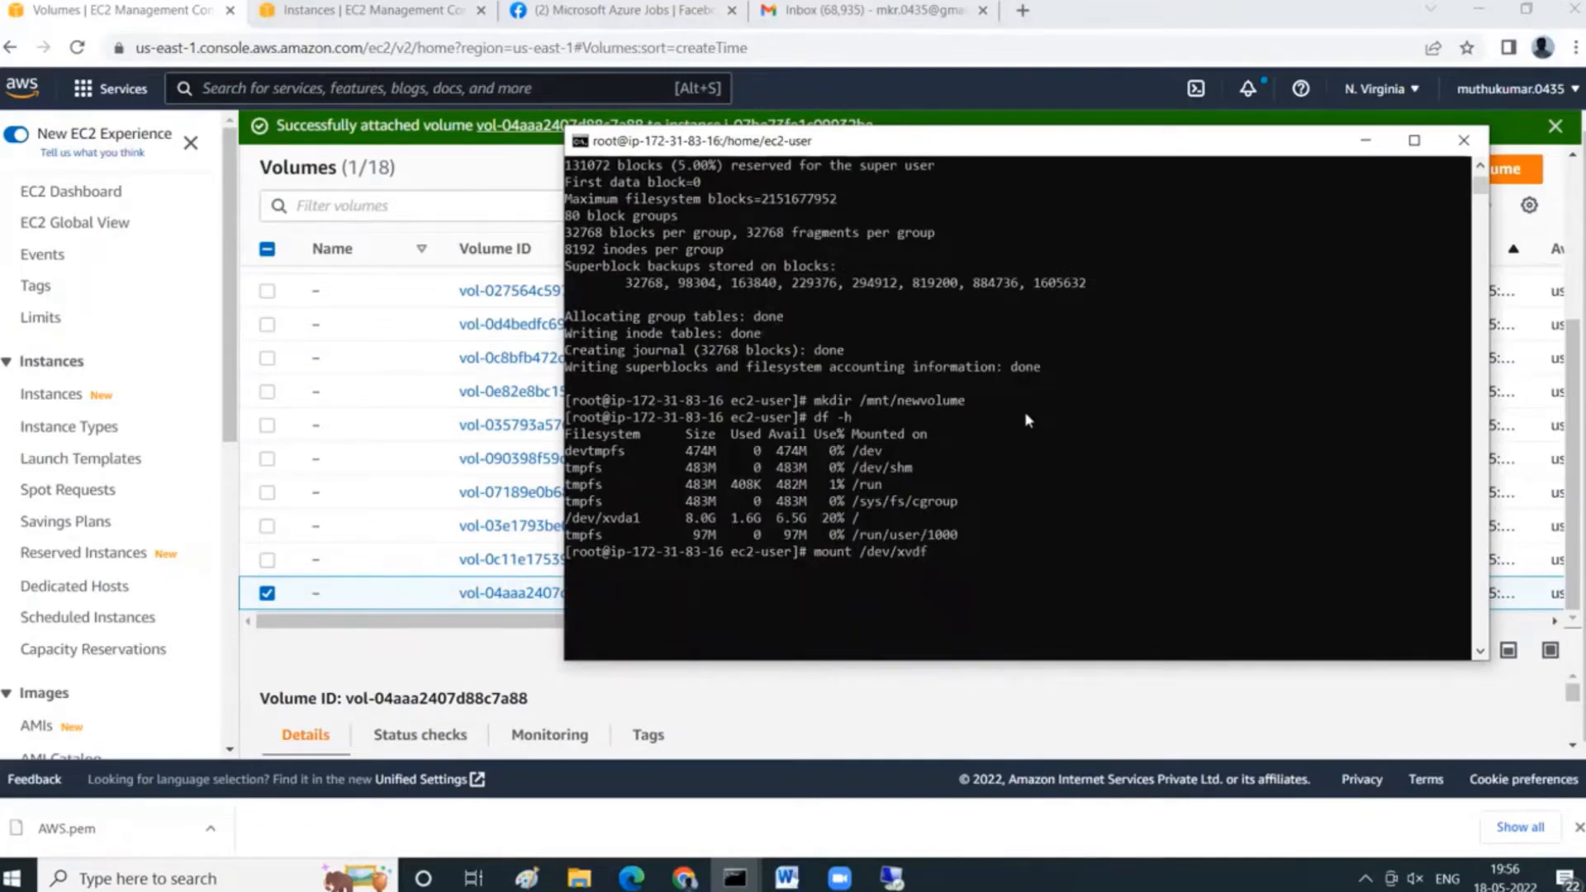
type("/mnt/newvolume/")
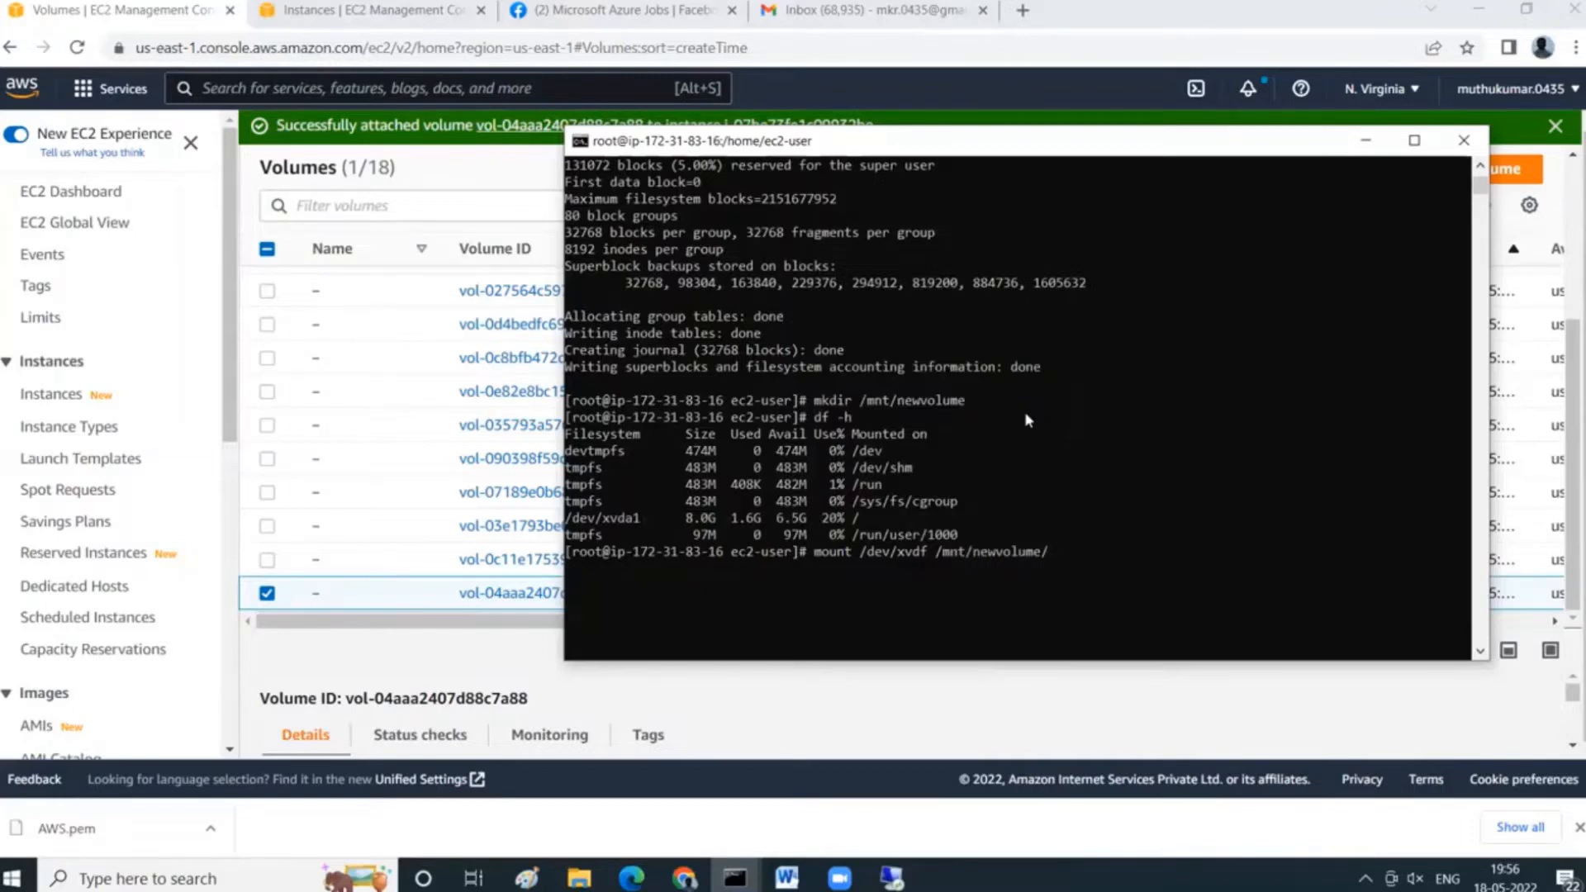
key("Return")
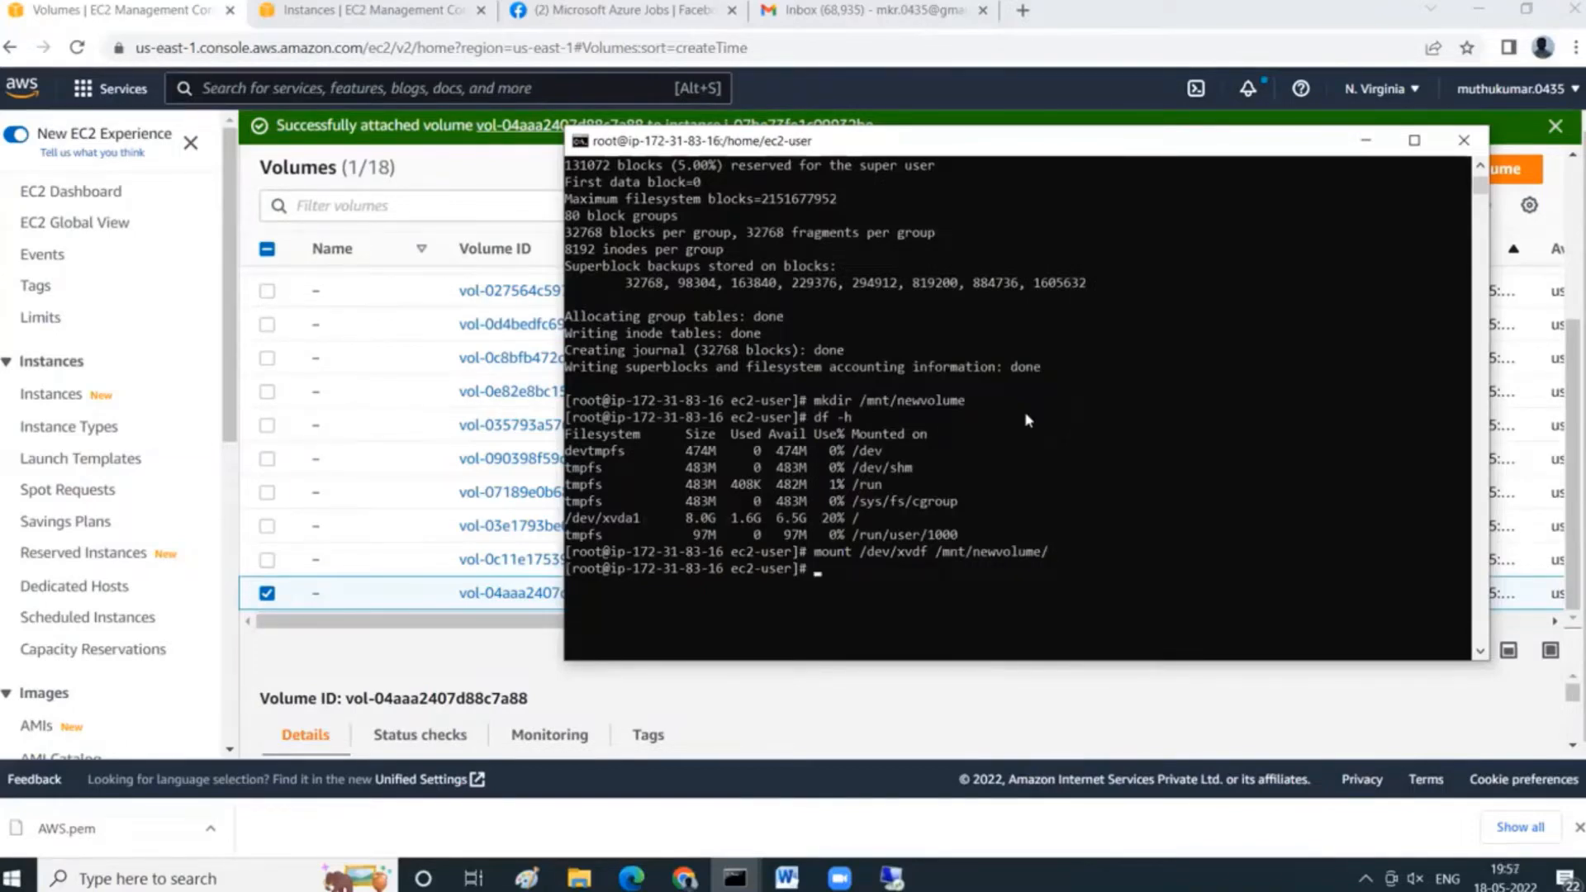
type("df -h")
key("Return")
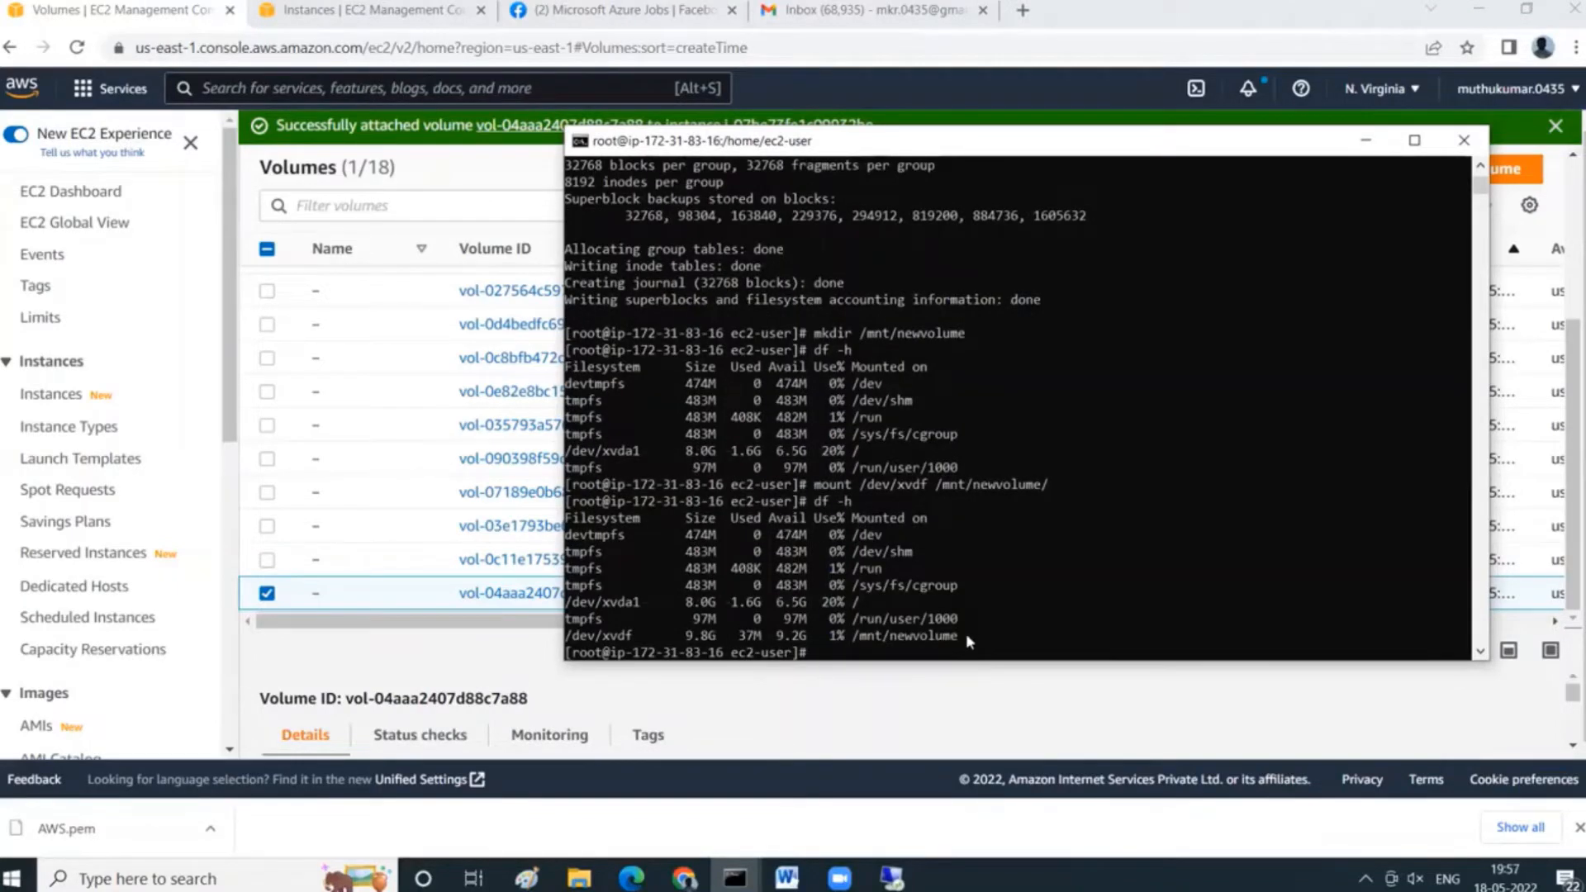
left_click_drag(960, 633, 860, 642)
type("cd")
right_click(1027, 601)
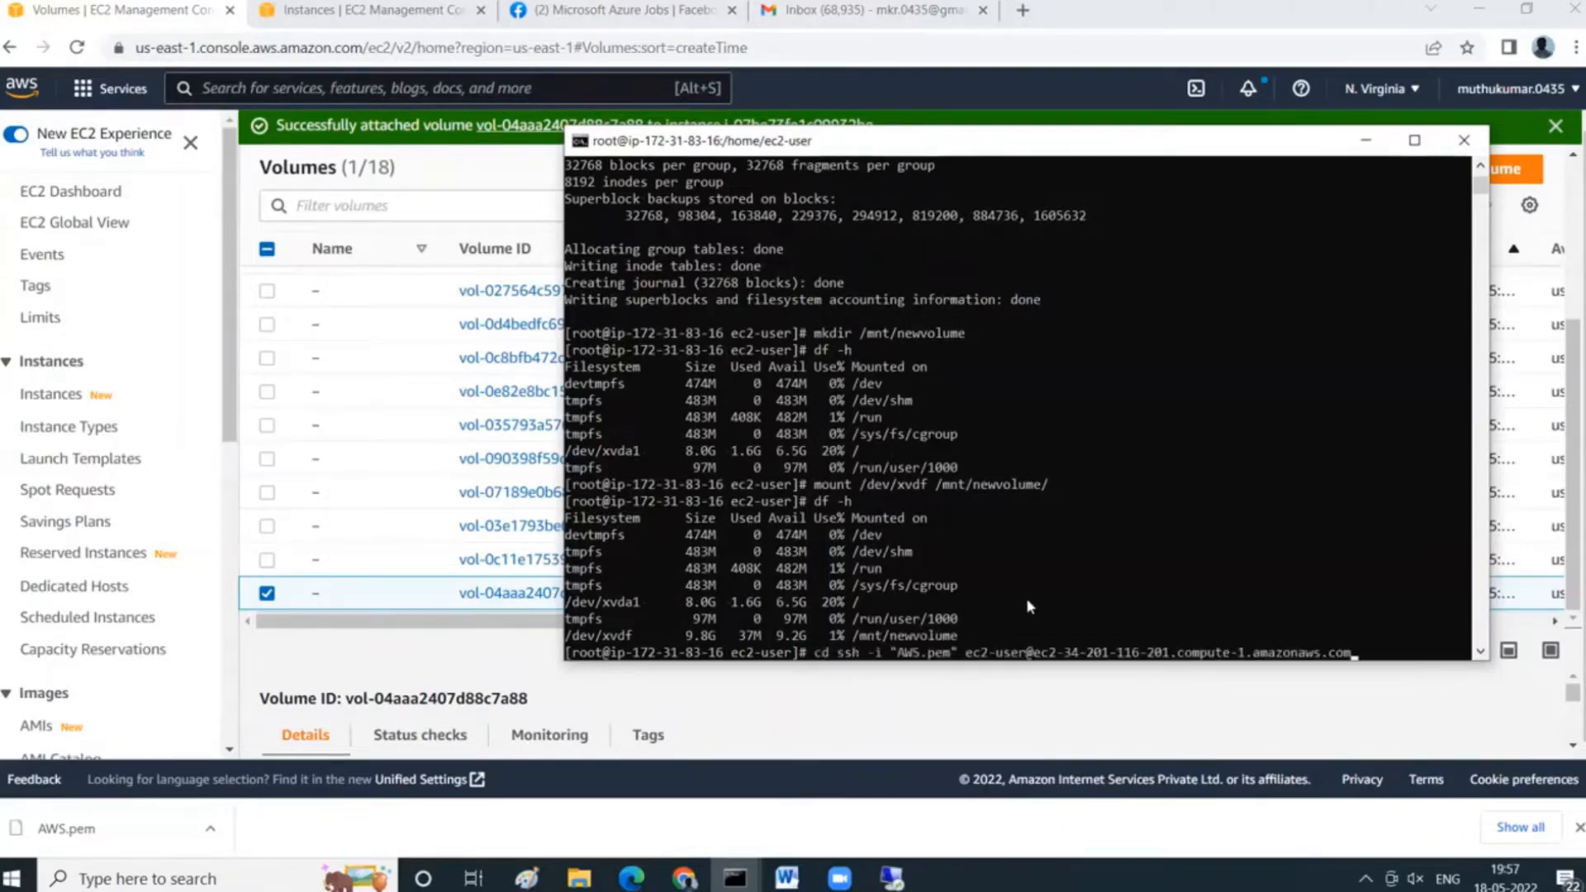
key("BackSpace")
key("BackSpace")
key("BackSpace")
key("BackSpace")
key("BackSpace")
key("BackSpace")
key("BackSpace")
key("BackSpace")
key("BackSpace")
key("BackSpace")
key("BackSpace")
key("BackSpace")
key("BackSpace")
key("BackSpace")
key("BackSpace")
key("BackSpace")
key("BackSpace")
key("BackSpace")
key("BackSpace")
key("BackSpace")
key("BackSpace")
key("BackSpace")
key("BackSpace")
key("BackSpace")
key("BackSpace")
key("BackSpace")
key("BackSpace")
key("BackSpace")
key("BackSpace")
key("BackSpace")
key("BackSpace")
key("BackSpace")
key("BackSpace")
key("BackSpace")
key("BackSpace")
key("BackSpace")
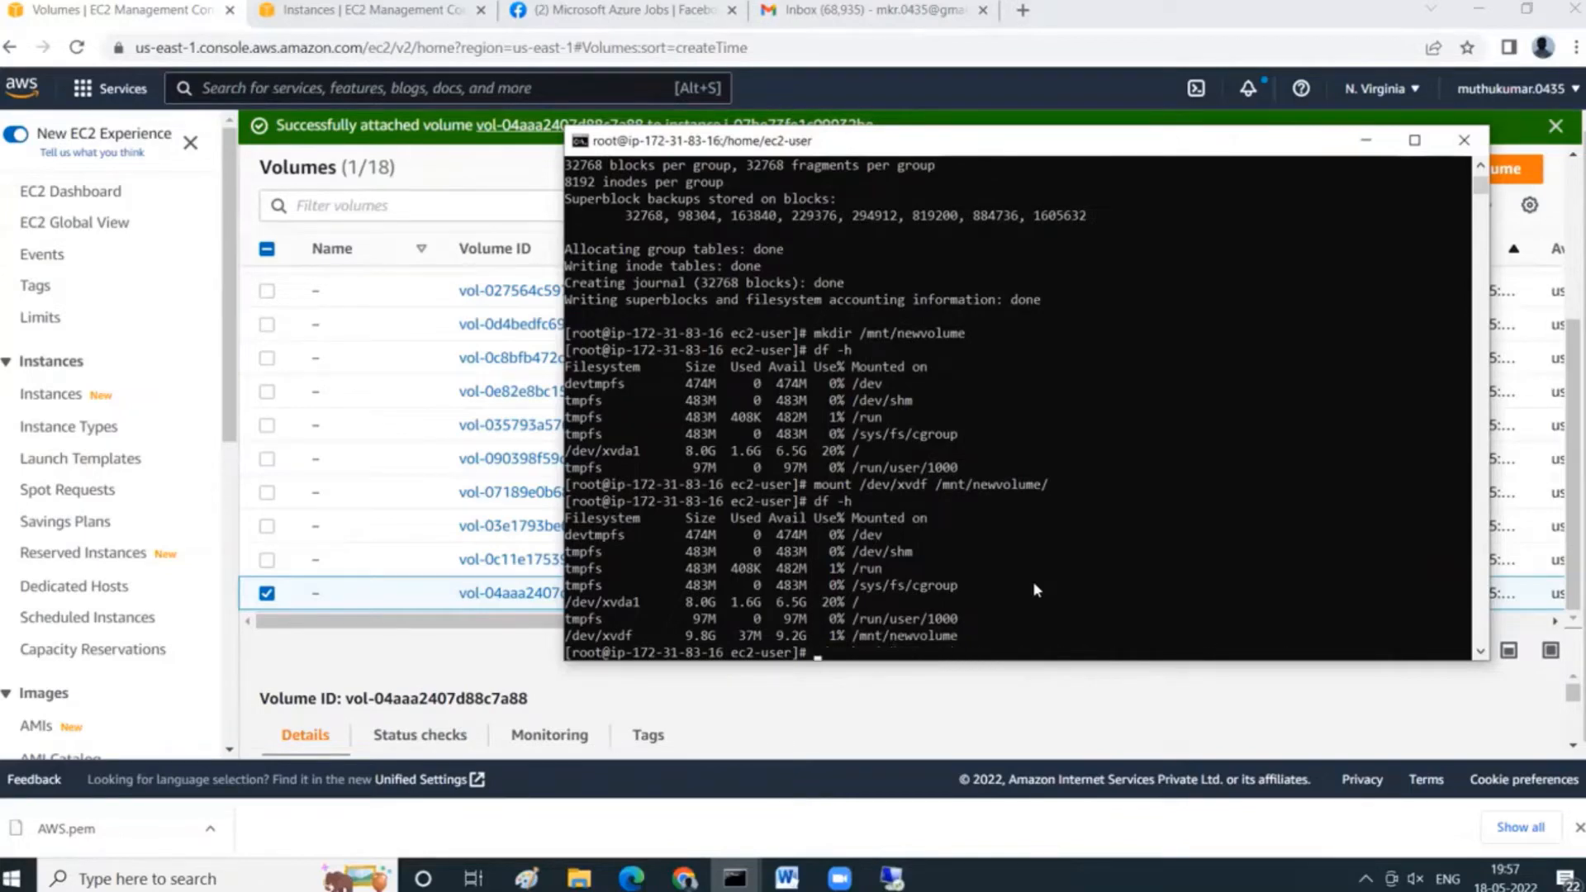
Try to change into the mnt directory with a relative path from the ec2-user home directory.
type("cd mnt")
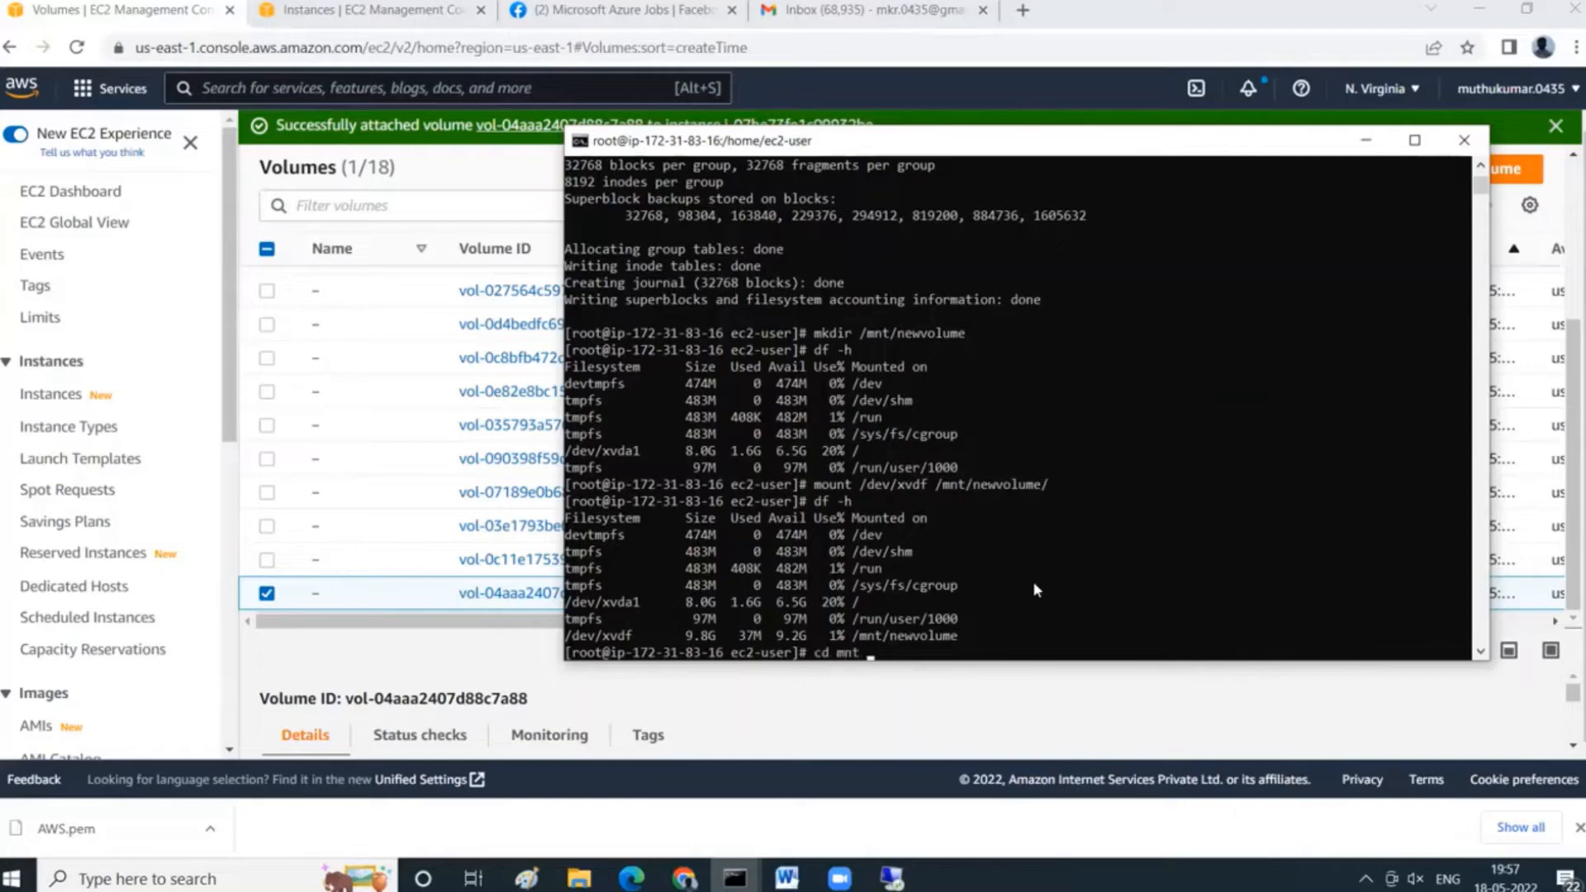
key("BackSpace")
type(".v")
key("BackSpace")
key("BackSpace")
type("/new")
key("BackSpace")
key("BackSpace")
key("BackSpace")
key("BackSpace")
key("BackSpace")
key("BackSpace")
type("nt")
key("Return")
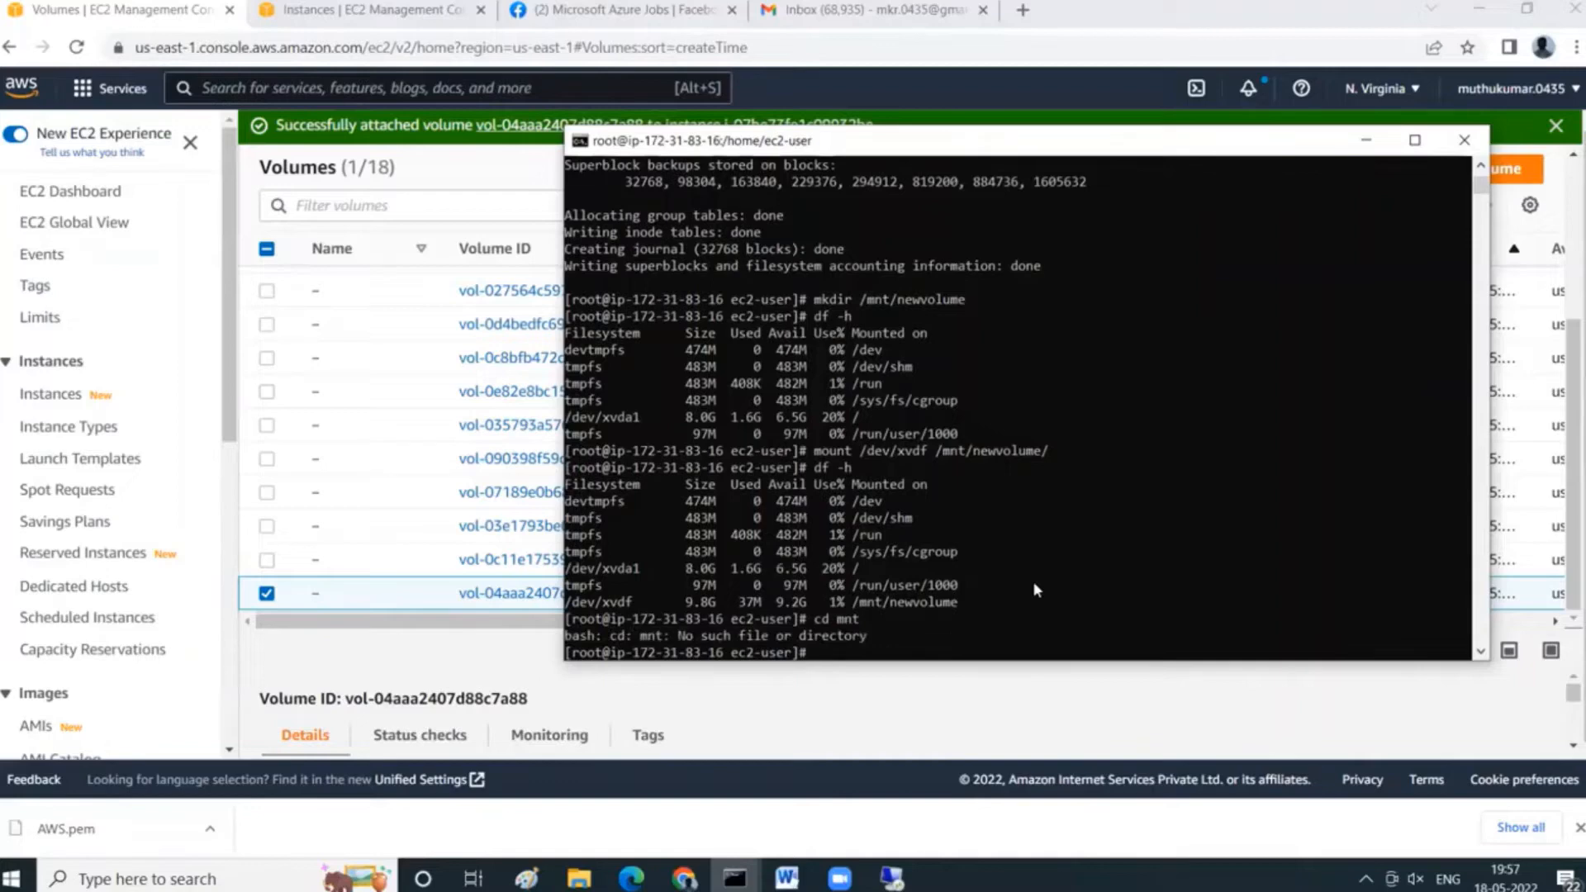
Check the working directory with pwd, retry cd mnt, and list the directory contents with ls -lrth.
type("pwd")
key("Return")
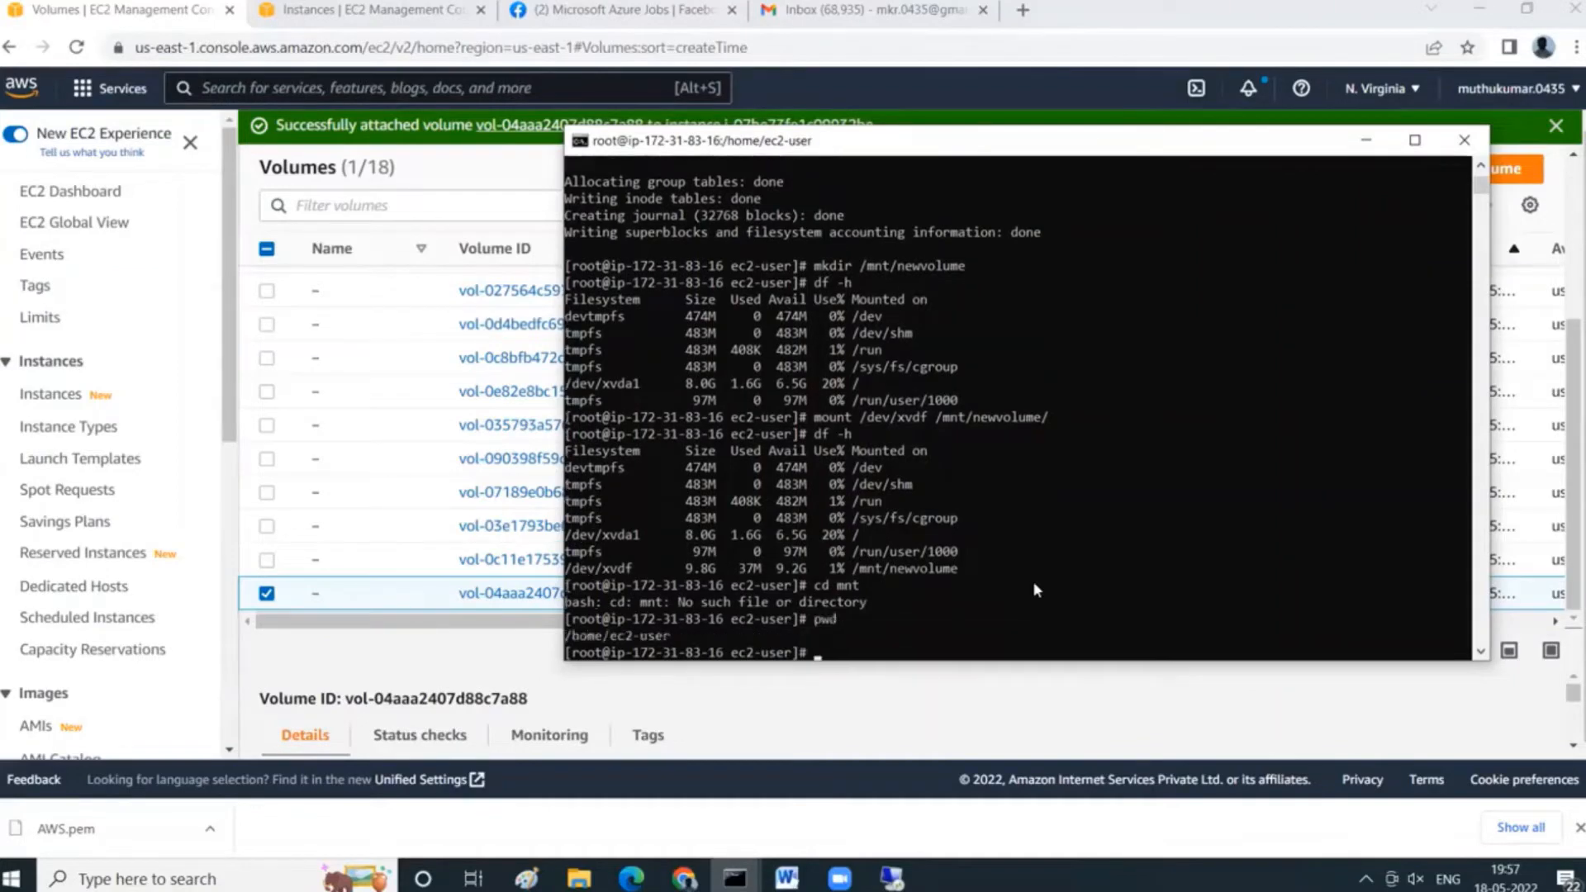
type("cd mnt")
key("Return")
type("ls")
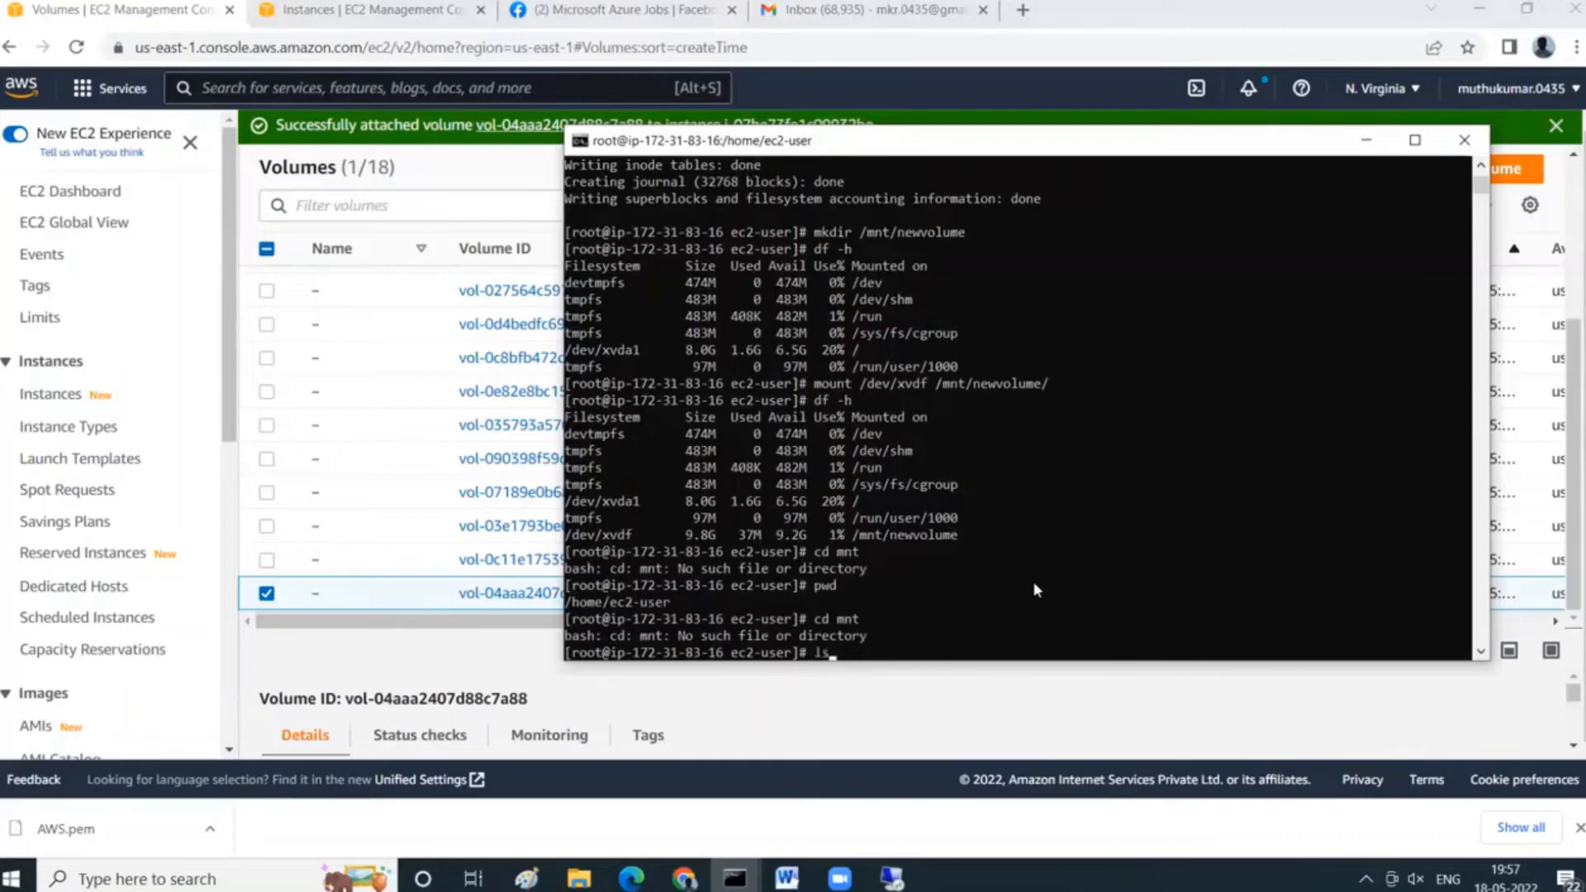
type(" -lrth")
key("Return")
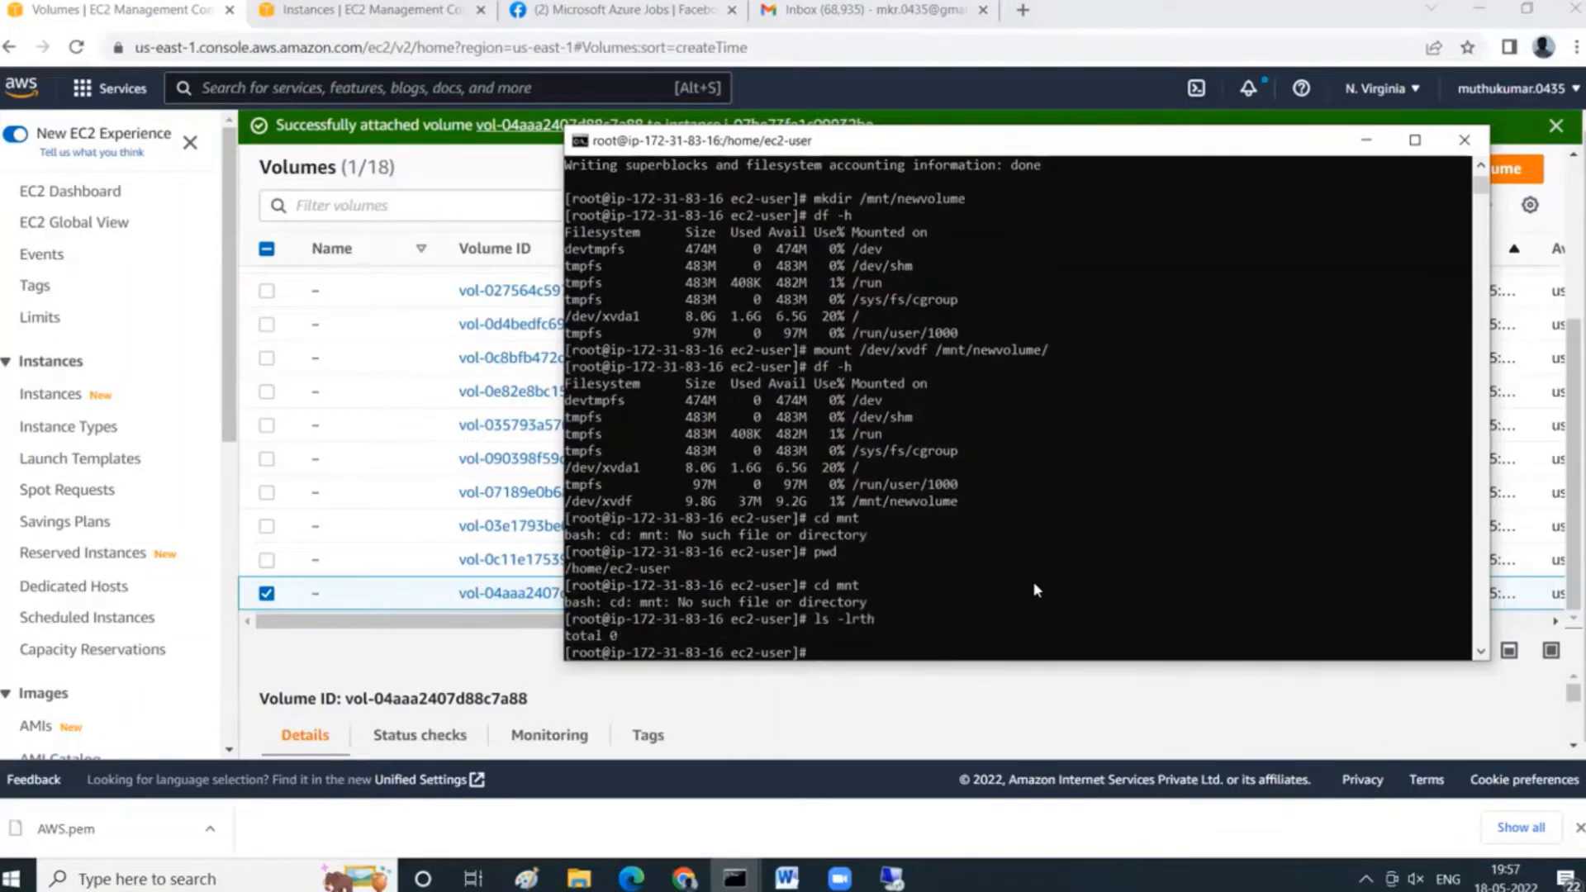
Change to the root directory and go down through mnt into the newvolume directory.
type("cd /")
key("Return")
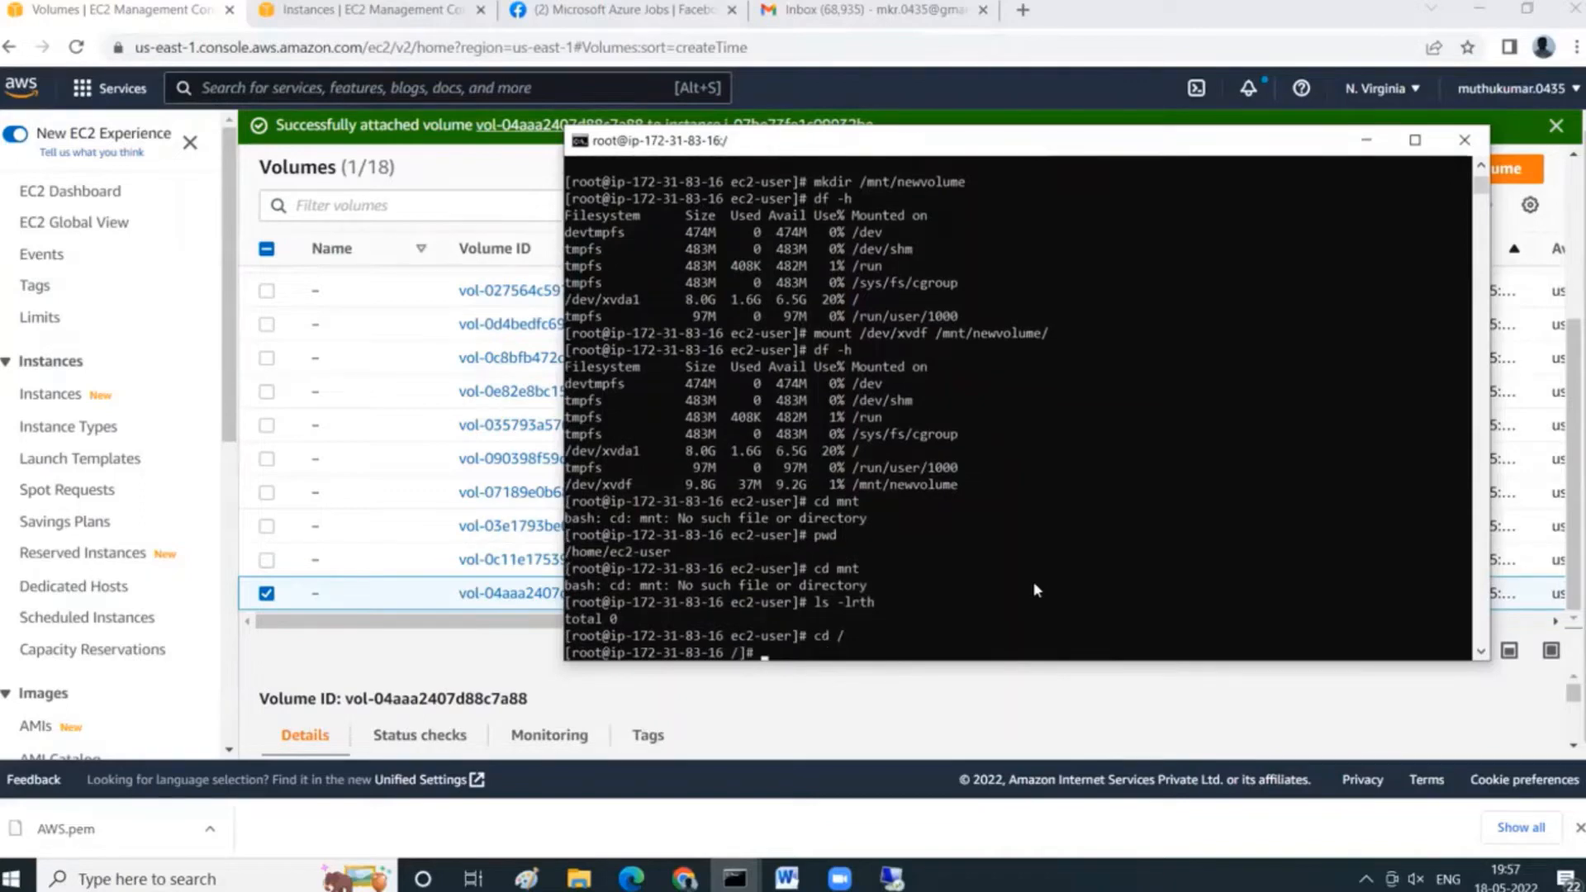
type("cd mnt")
key("Return")
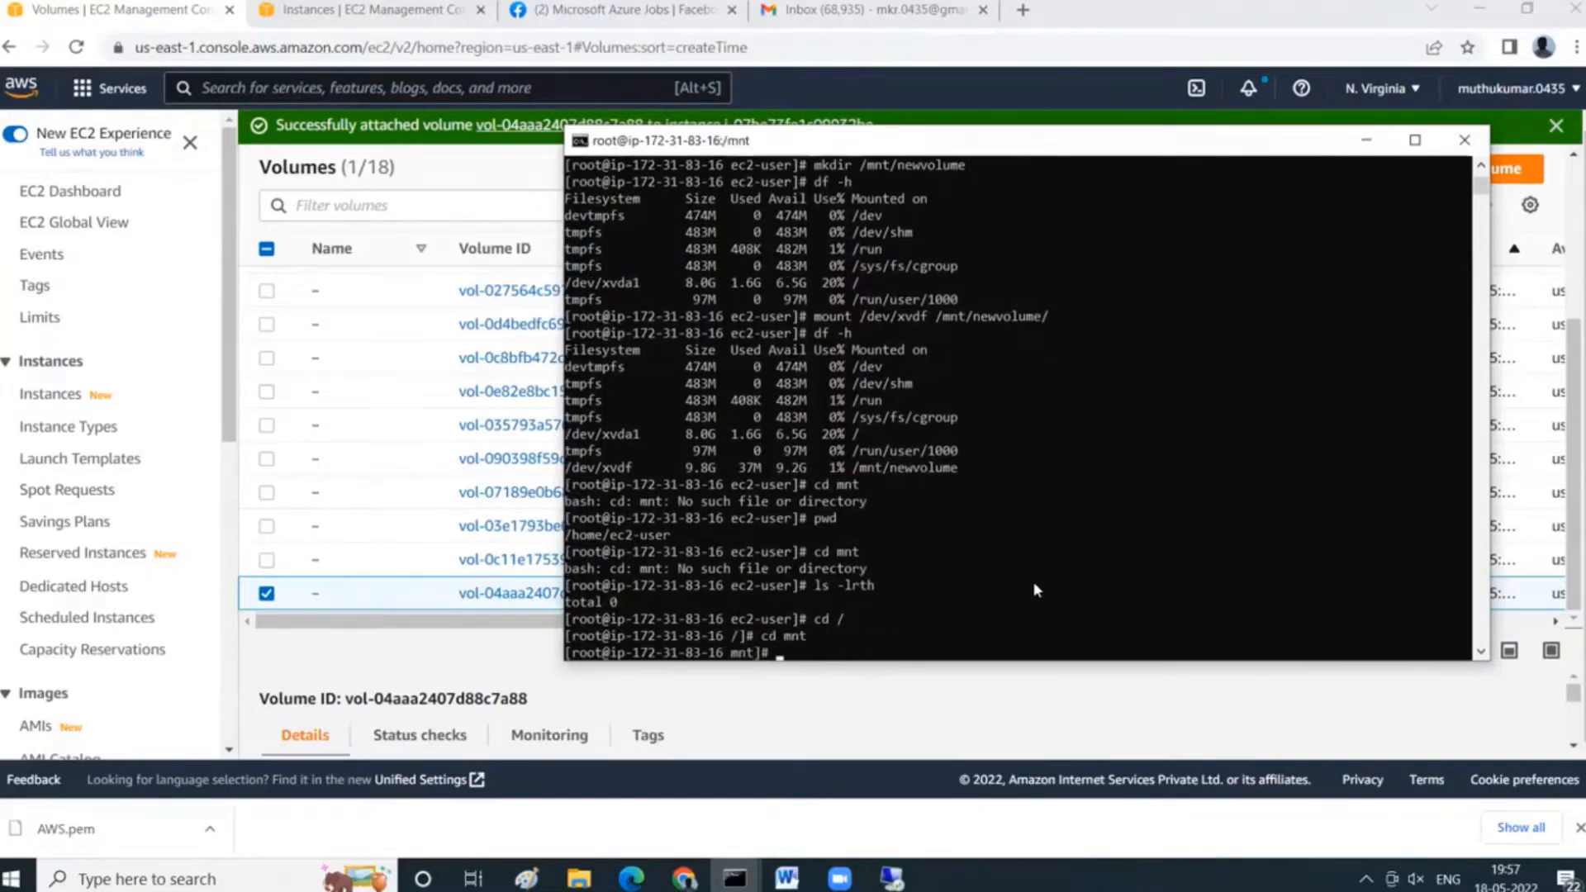
type("cd new")
key("Tab")
key("Return")
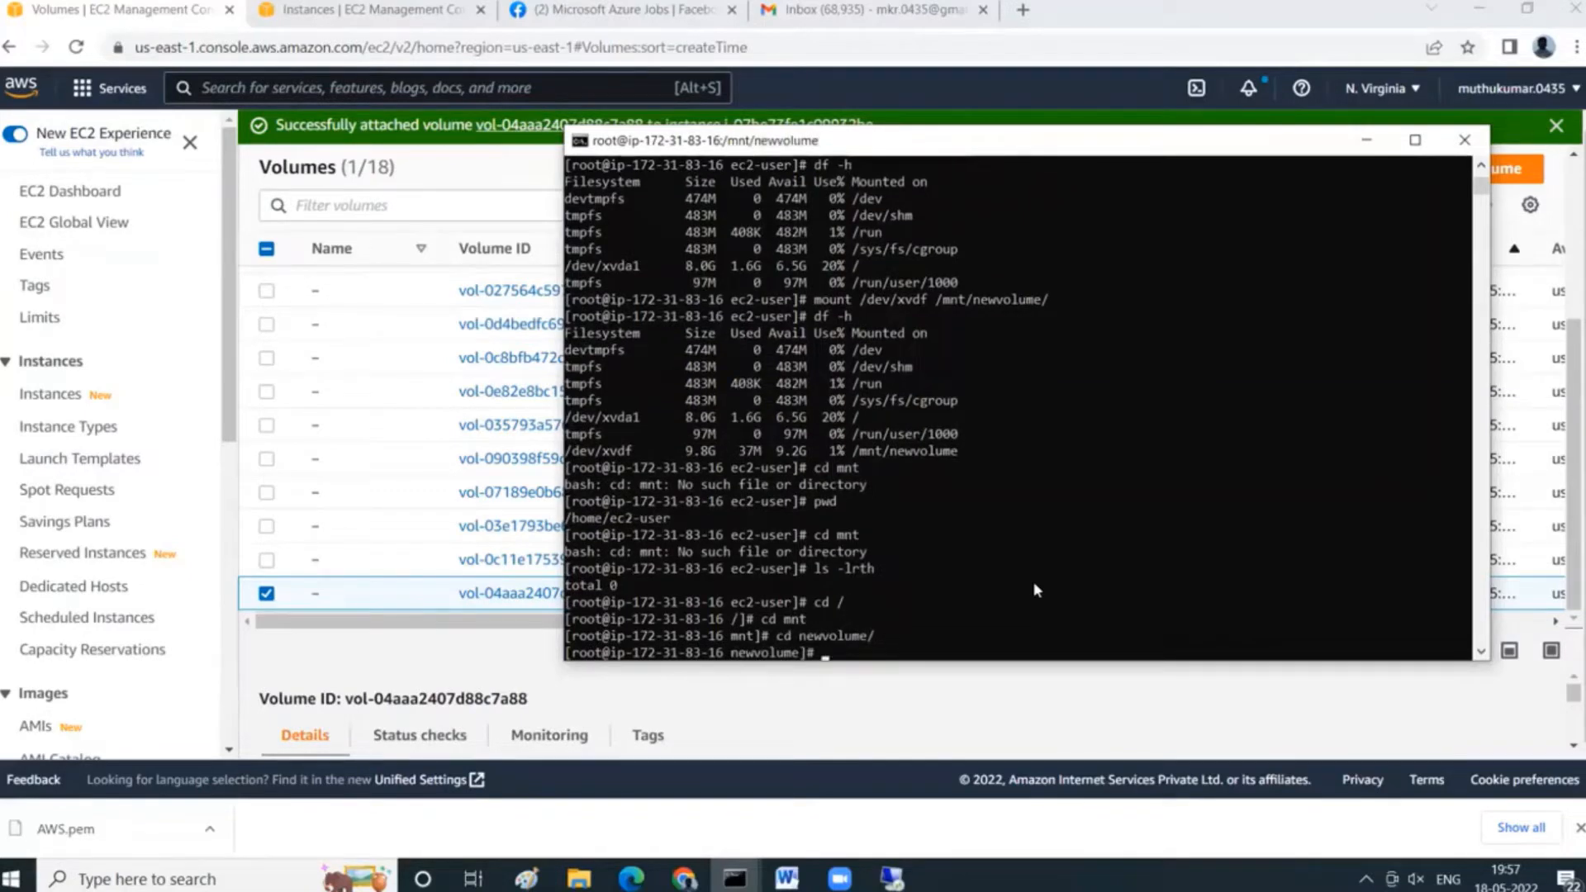
Create testfile1.txt on the mounted volume with echo, containing the text "This is a test file".
type("echo \"THis")
key("BackSpace")
key("BackSpace")
key("BackSpace")
type("his is ")
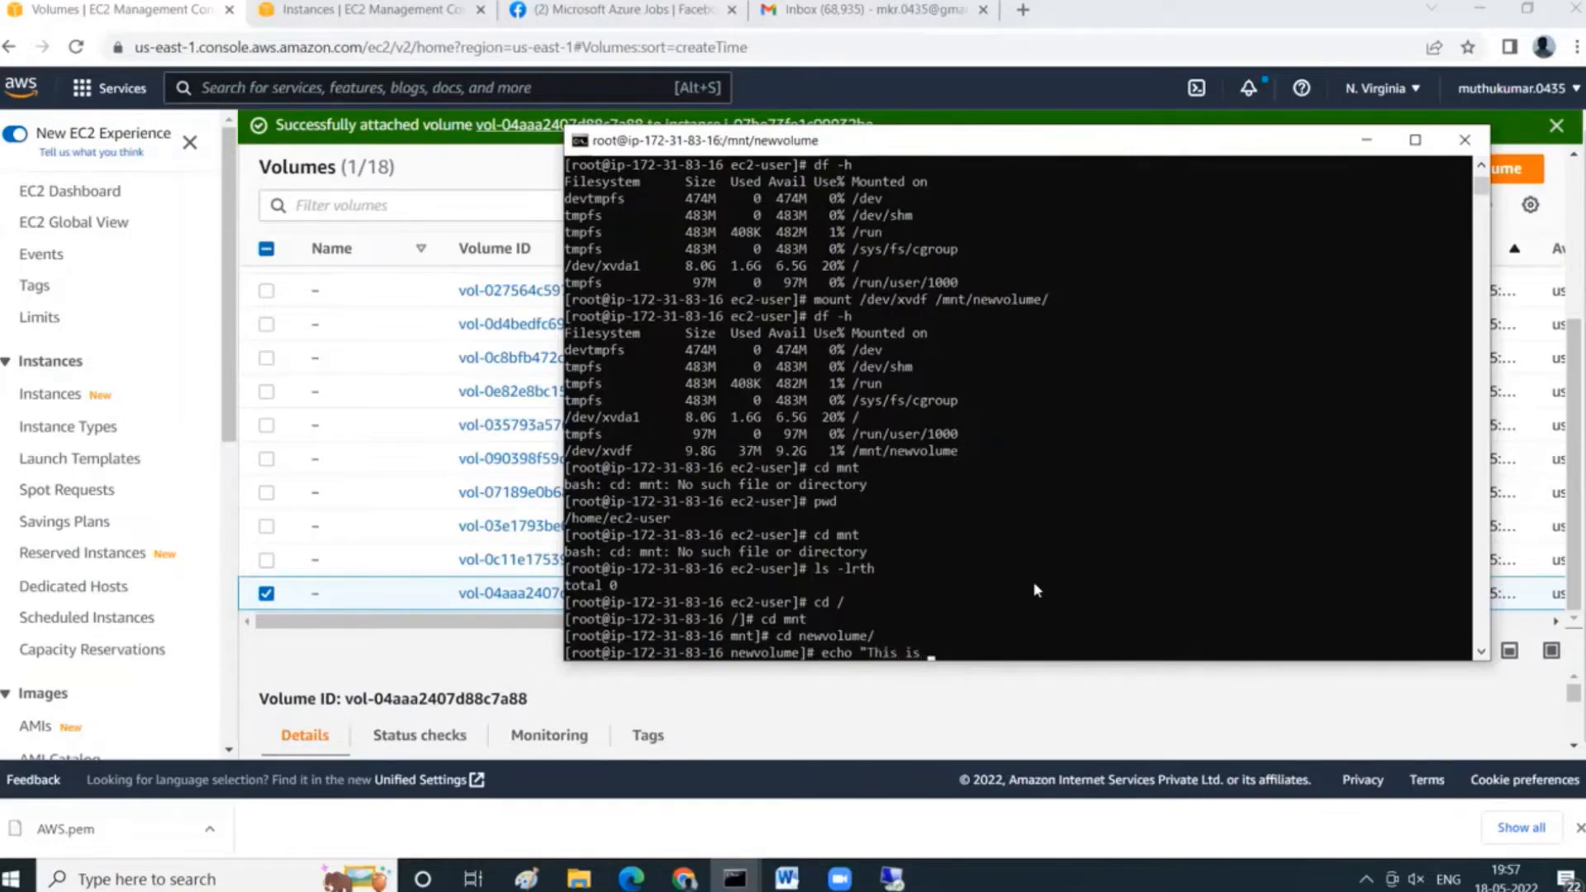
type("a test file\" >testfile")
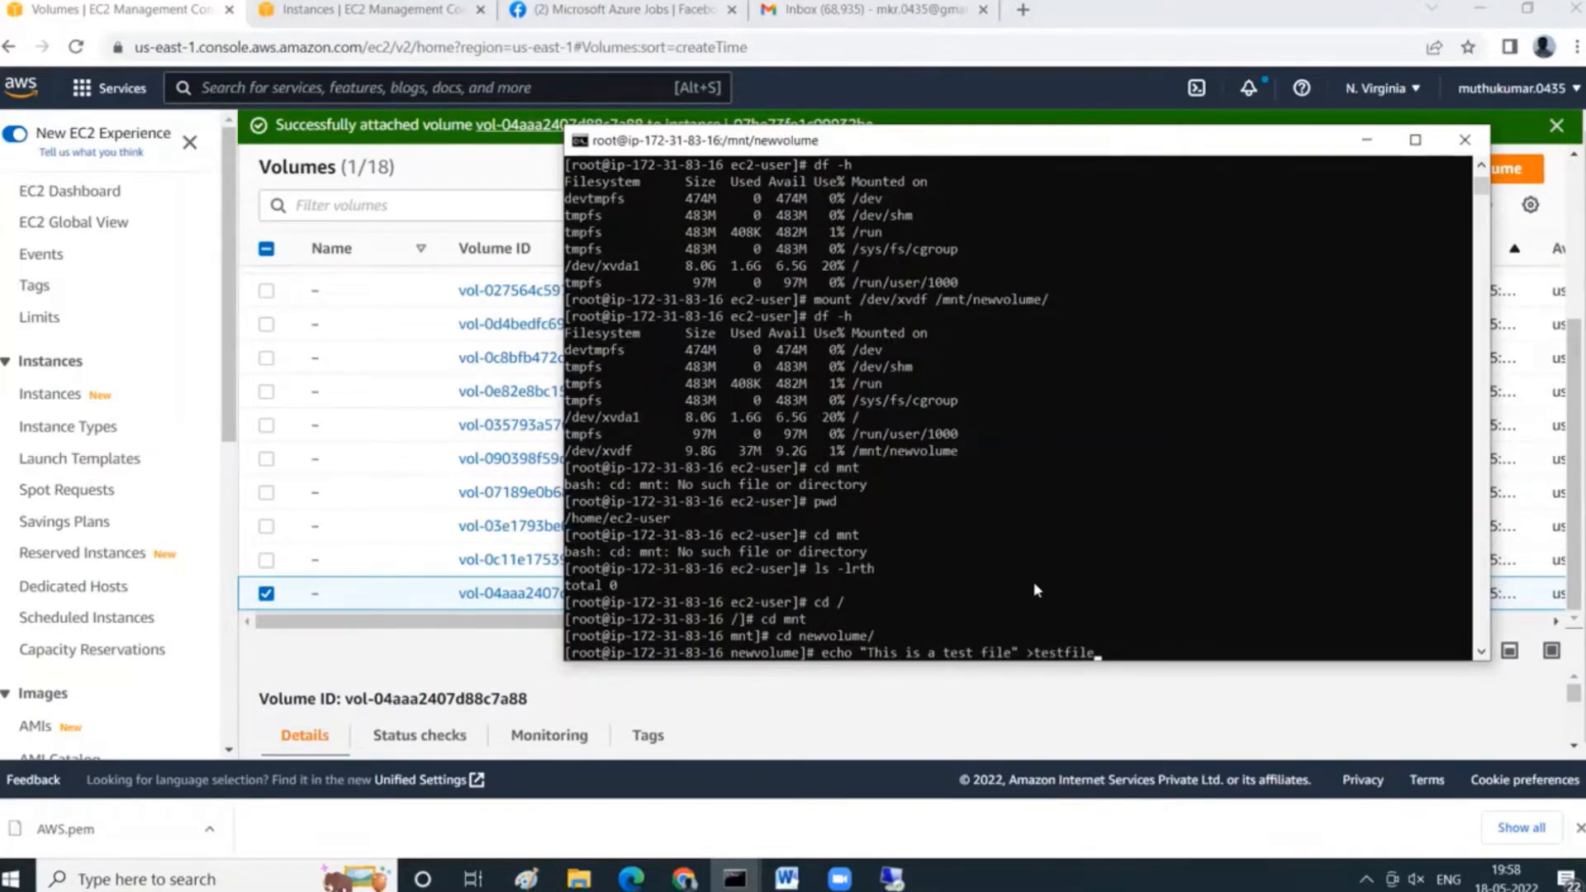
type("1.txt")
key("Return")
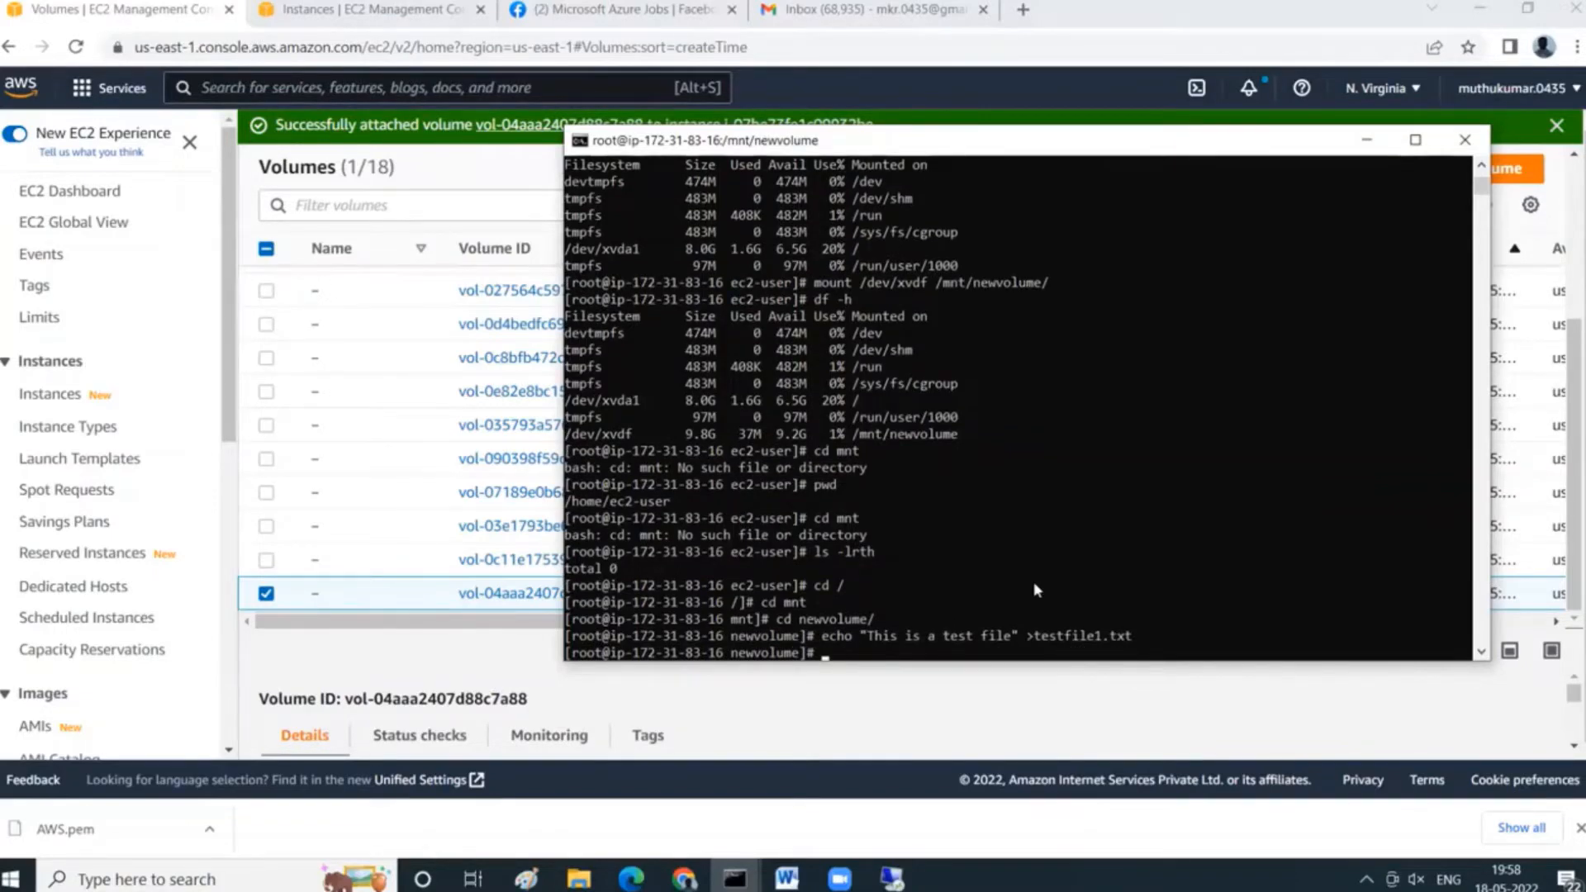
List the newvolume directory and display the contents of testfile1.txt with cat.
type("ls")
key("Return")
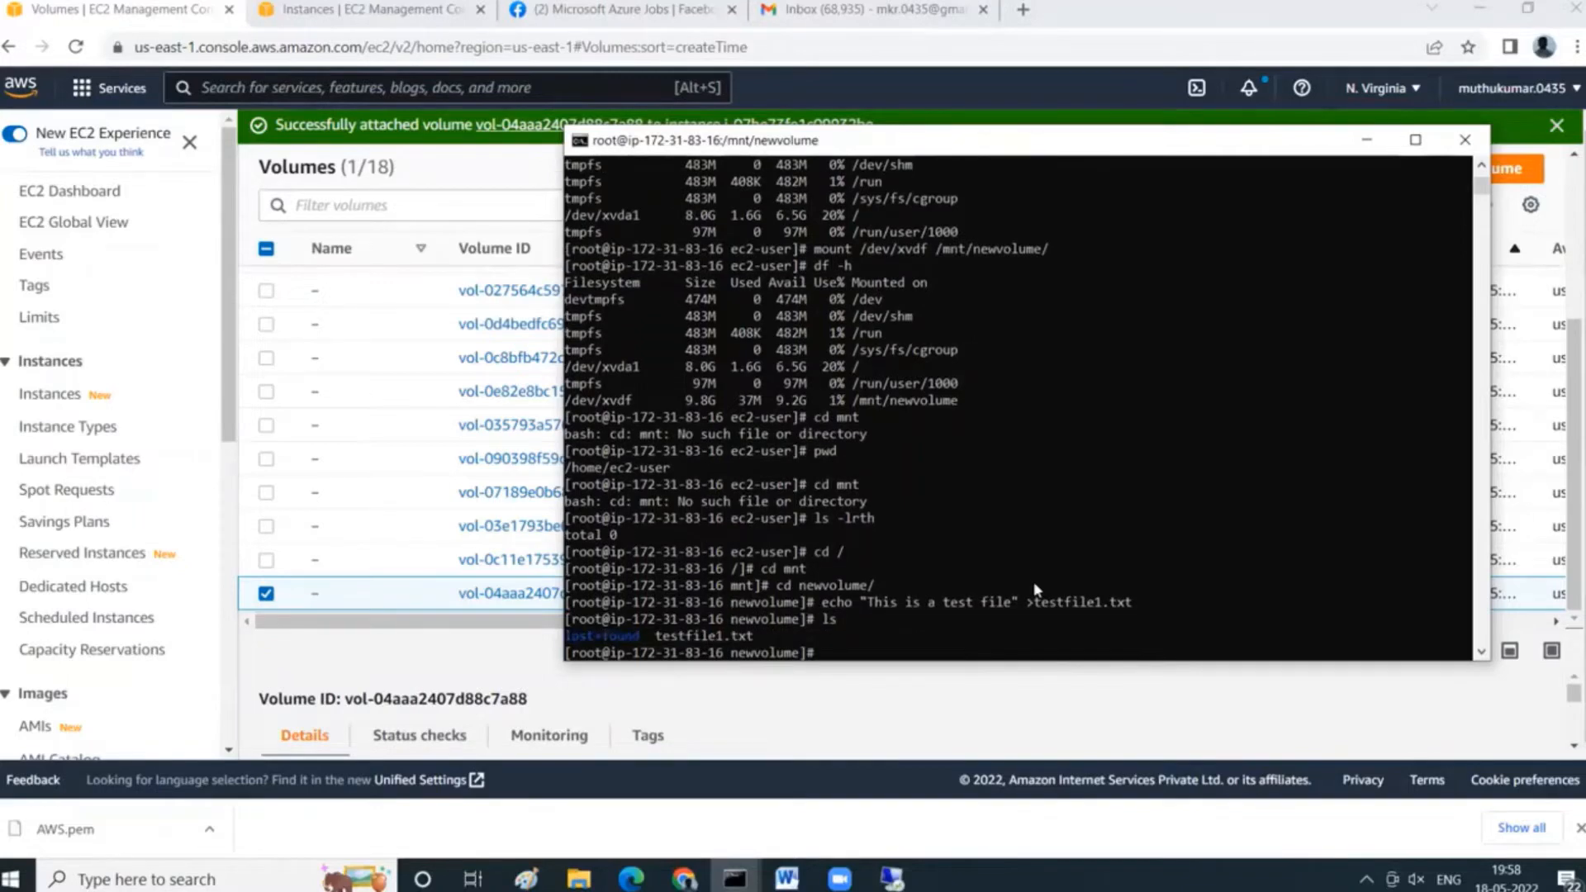
type("cat testfile1.txt")
key("BackSpace")
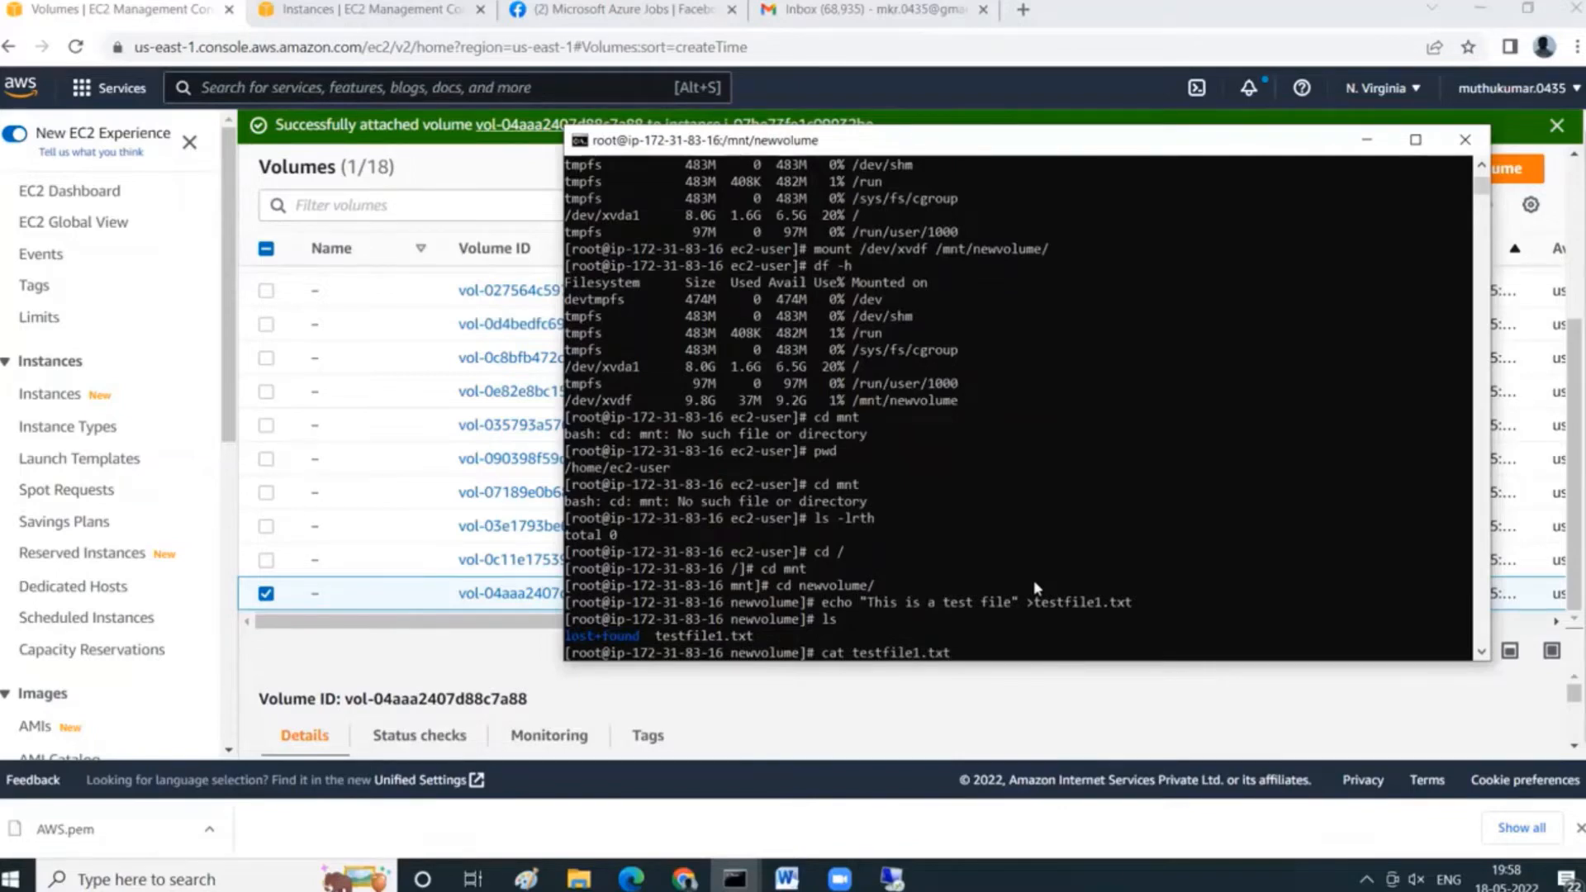
key("Return")
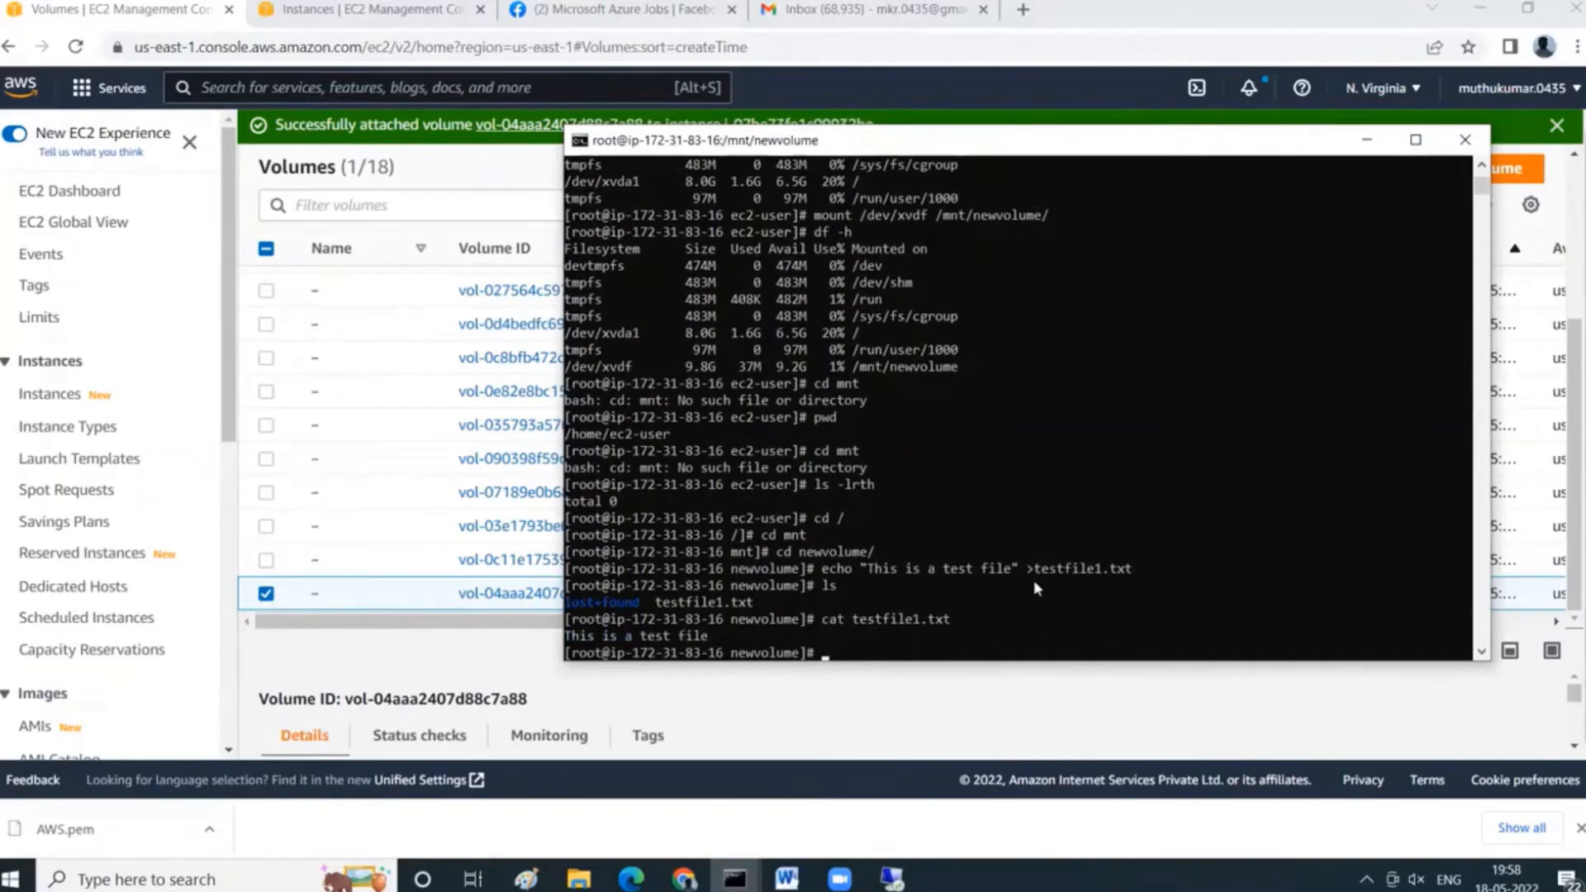
Leave the newvolume directory and go up two levels to the root directory.
type("cd ..")
key("Return")
type("cd c..")
key("BackSpace")
key("BackSpace")
key("BackSpace")
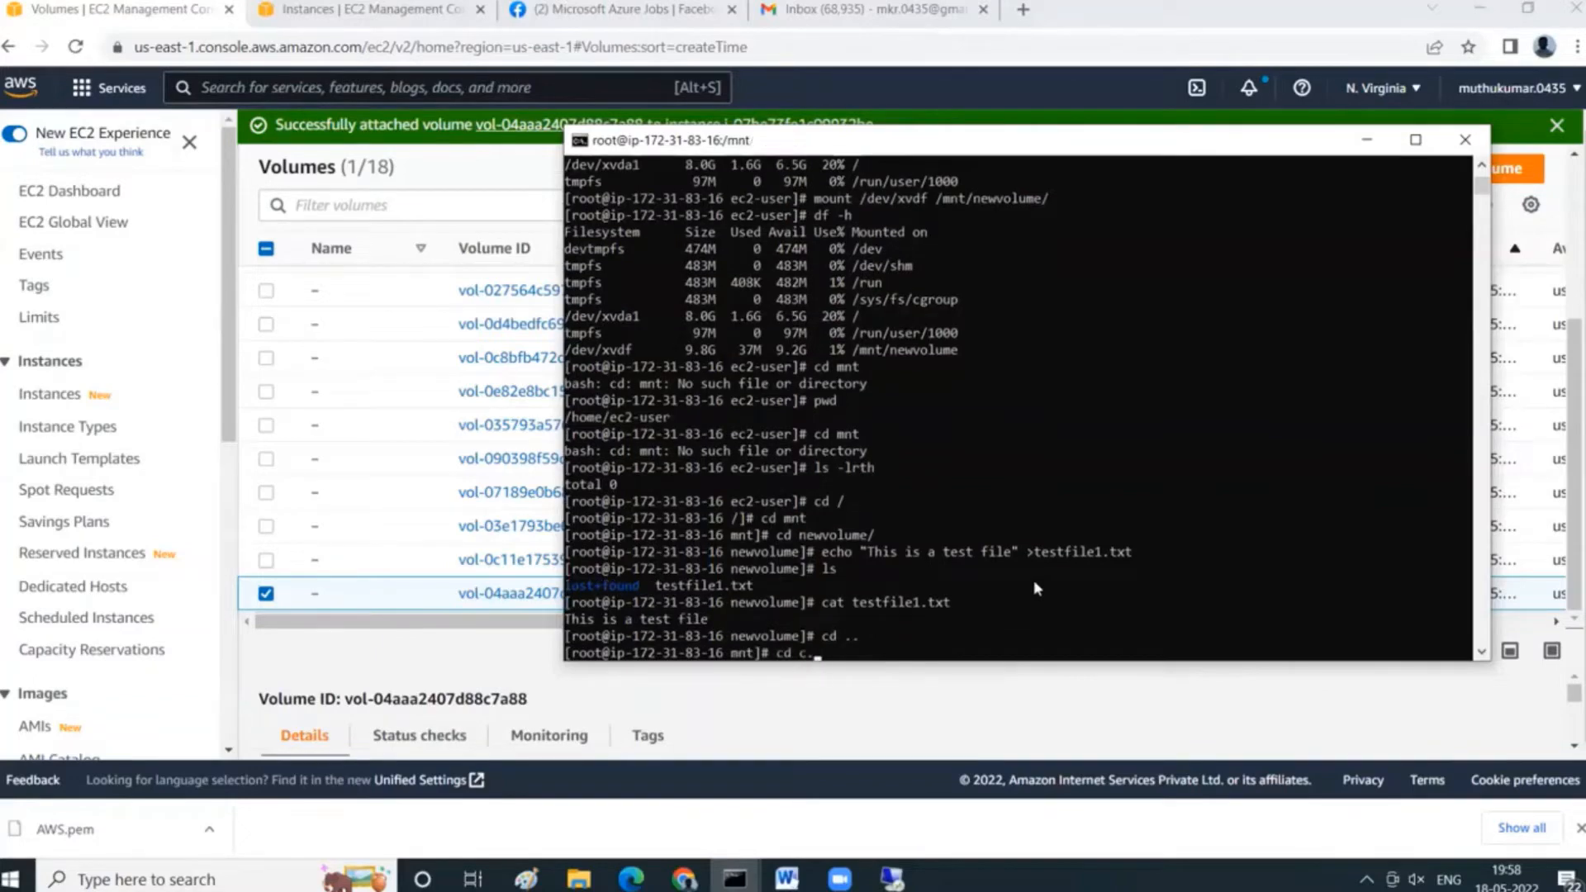
type("..")
key("Return")
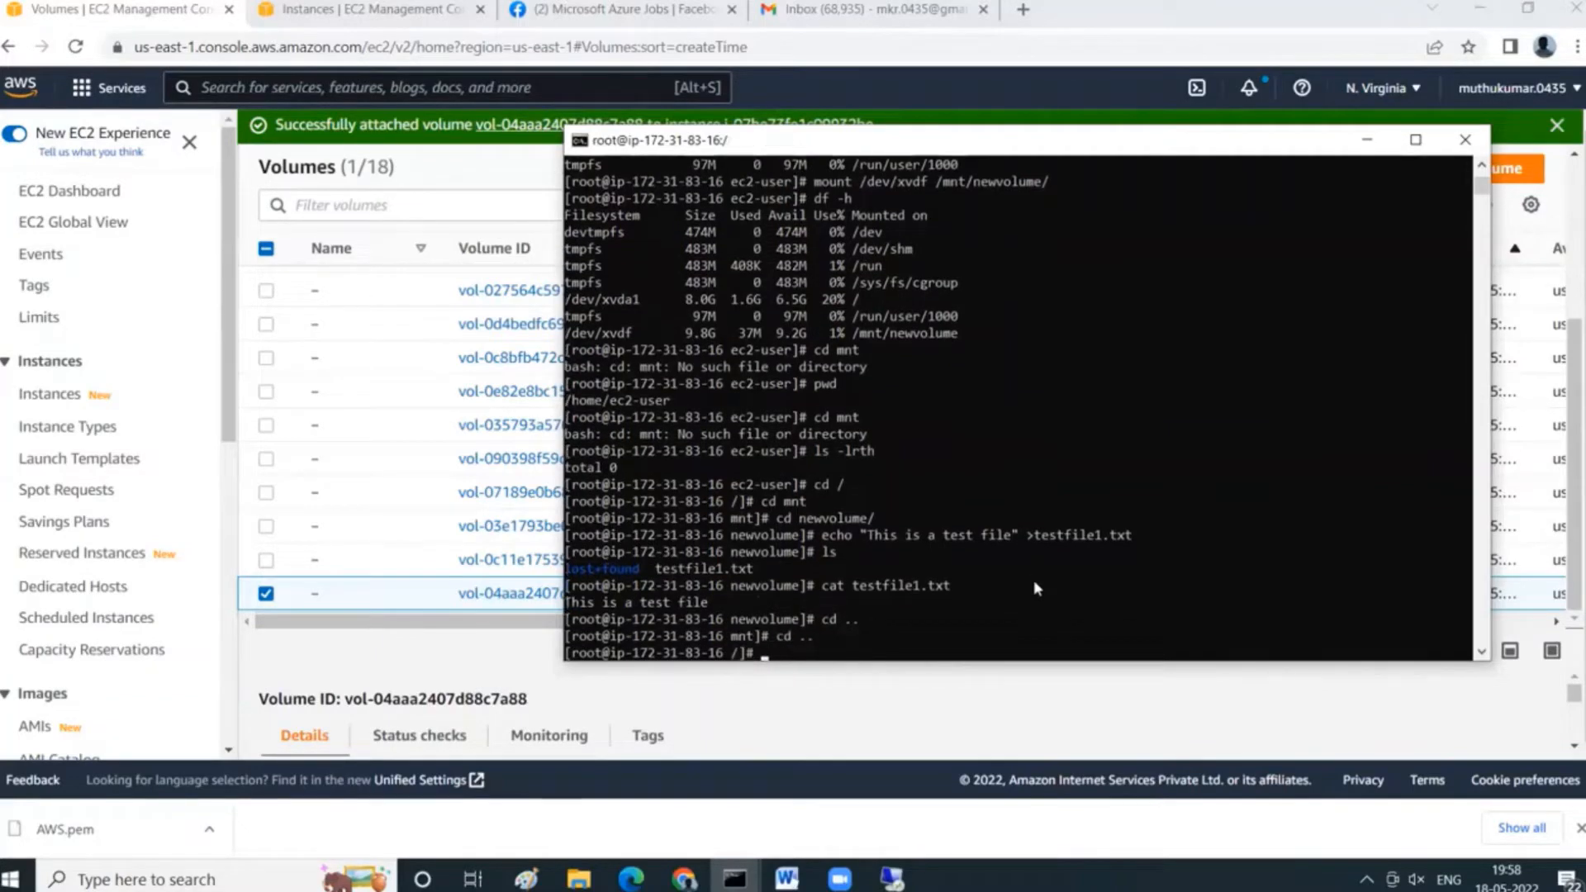
Return to the EC2 console and create a snapshot of the selected 10 GiB volume with the description Mynewsnapshot.
left_click(1367, 139)
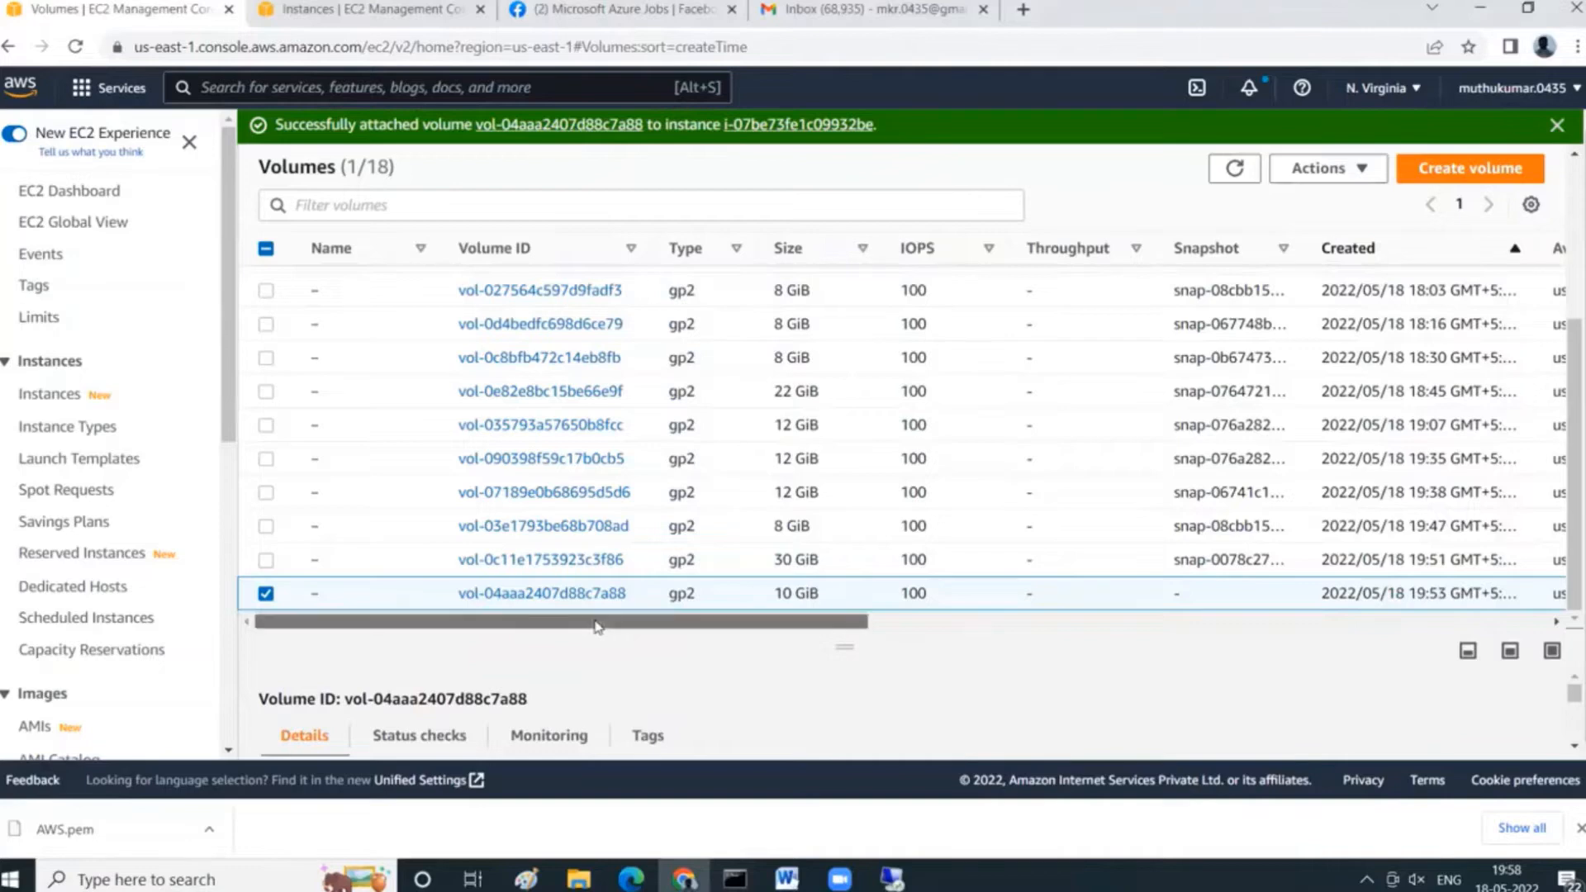
left_click_drag(597, 625, 1085, 651)
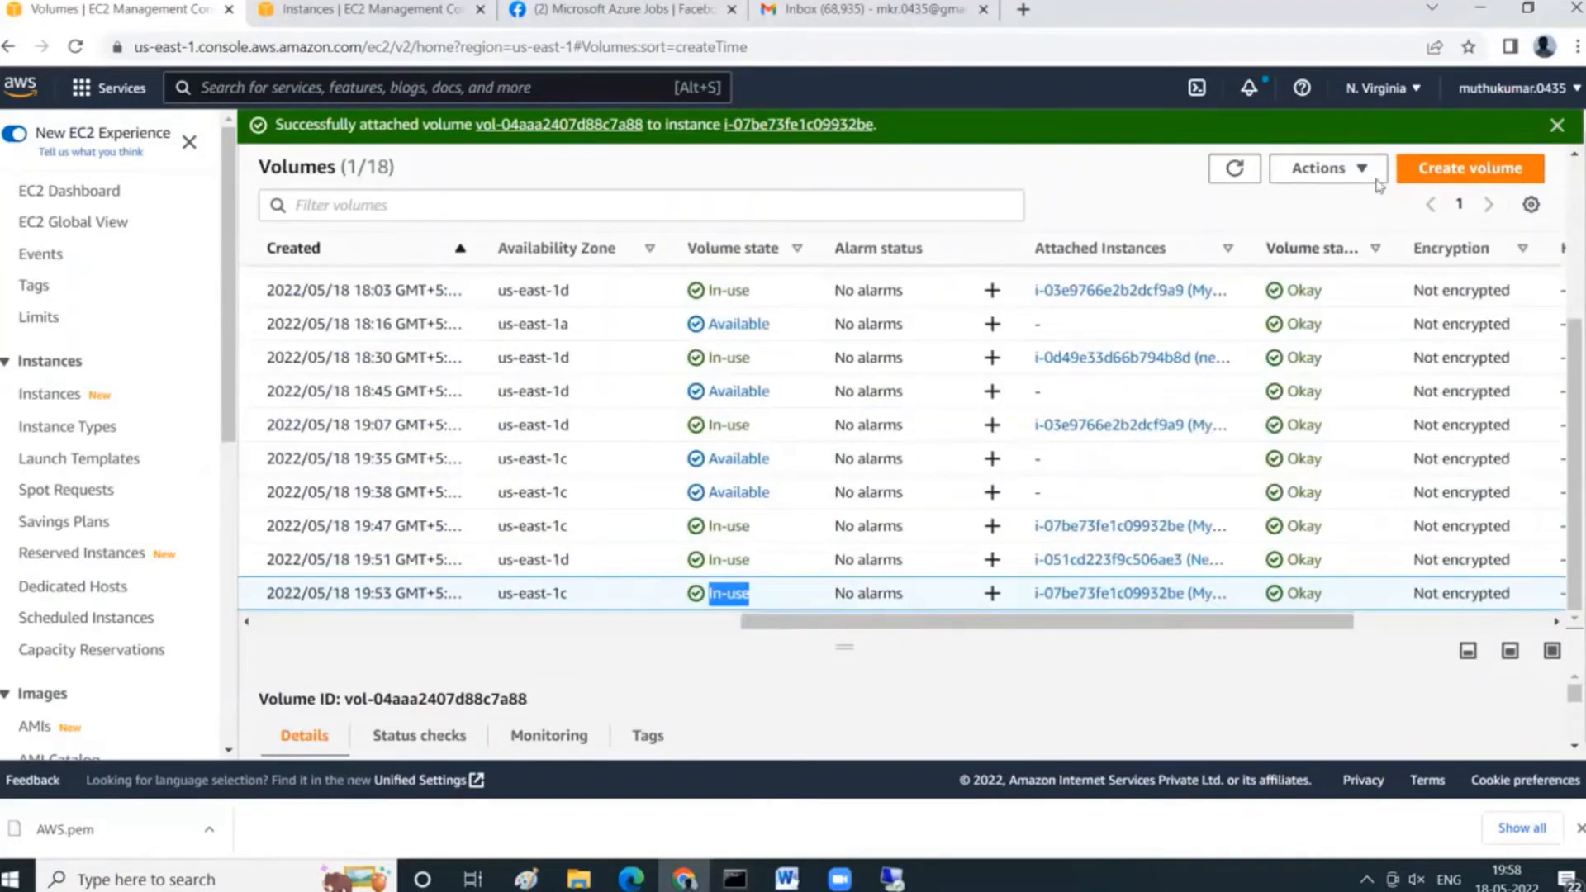
left_click(1359, 168)
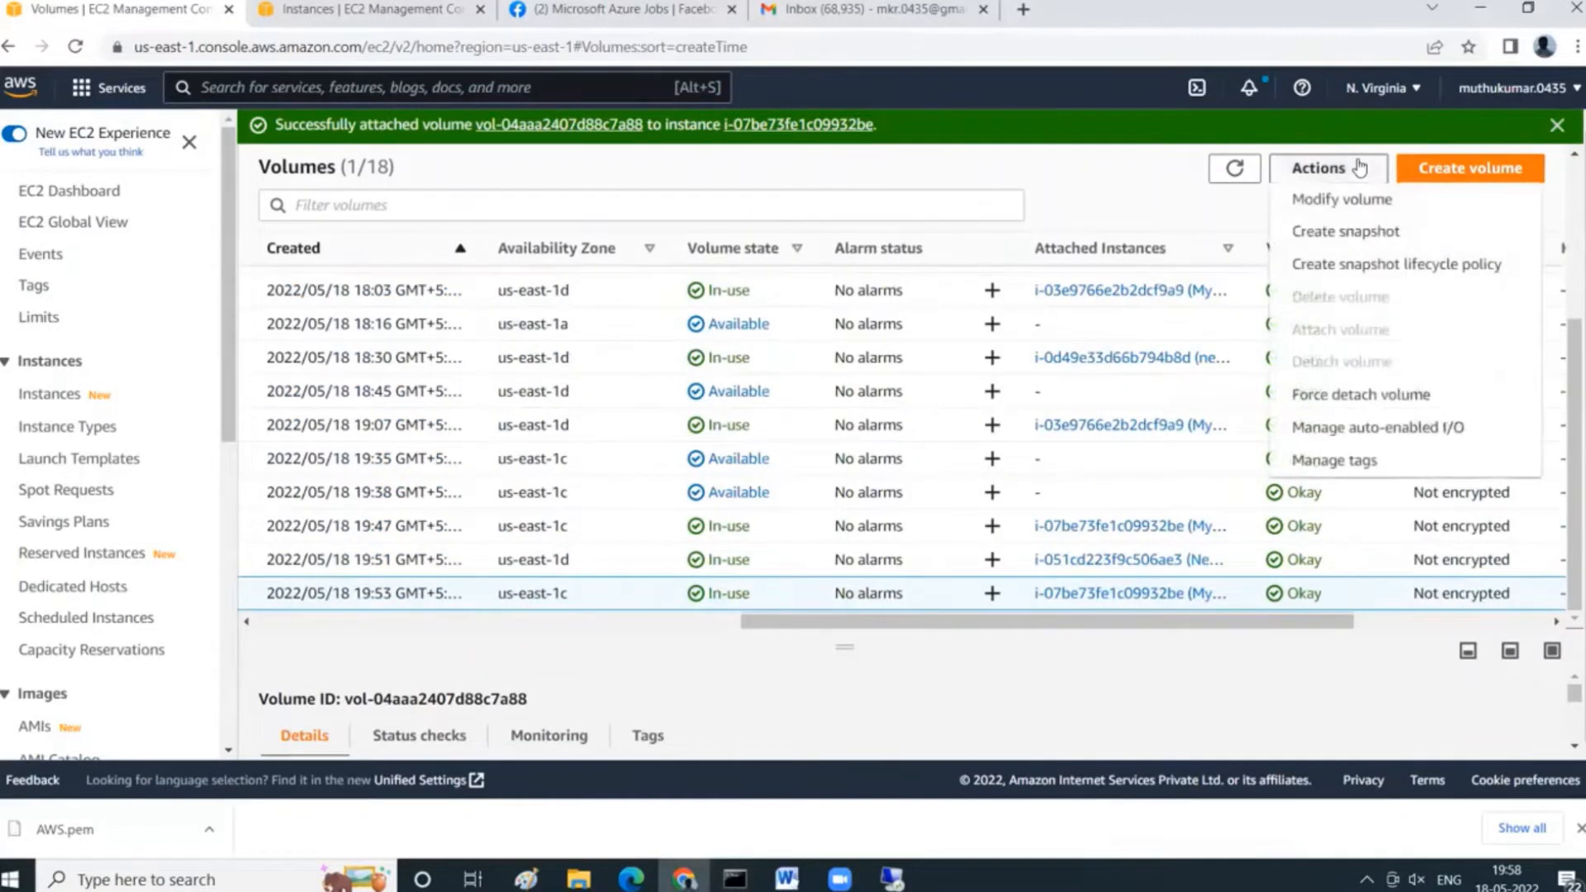
left_click(1360, 235)
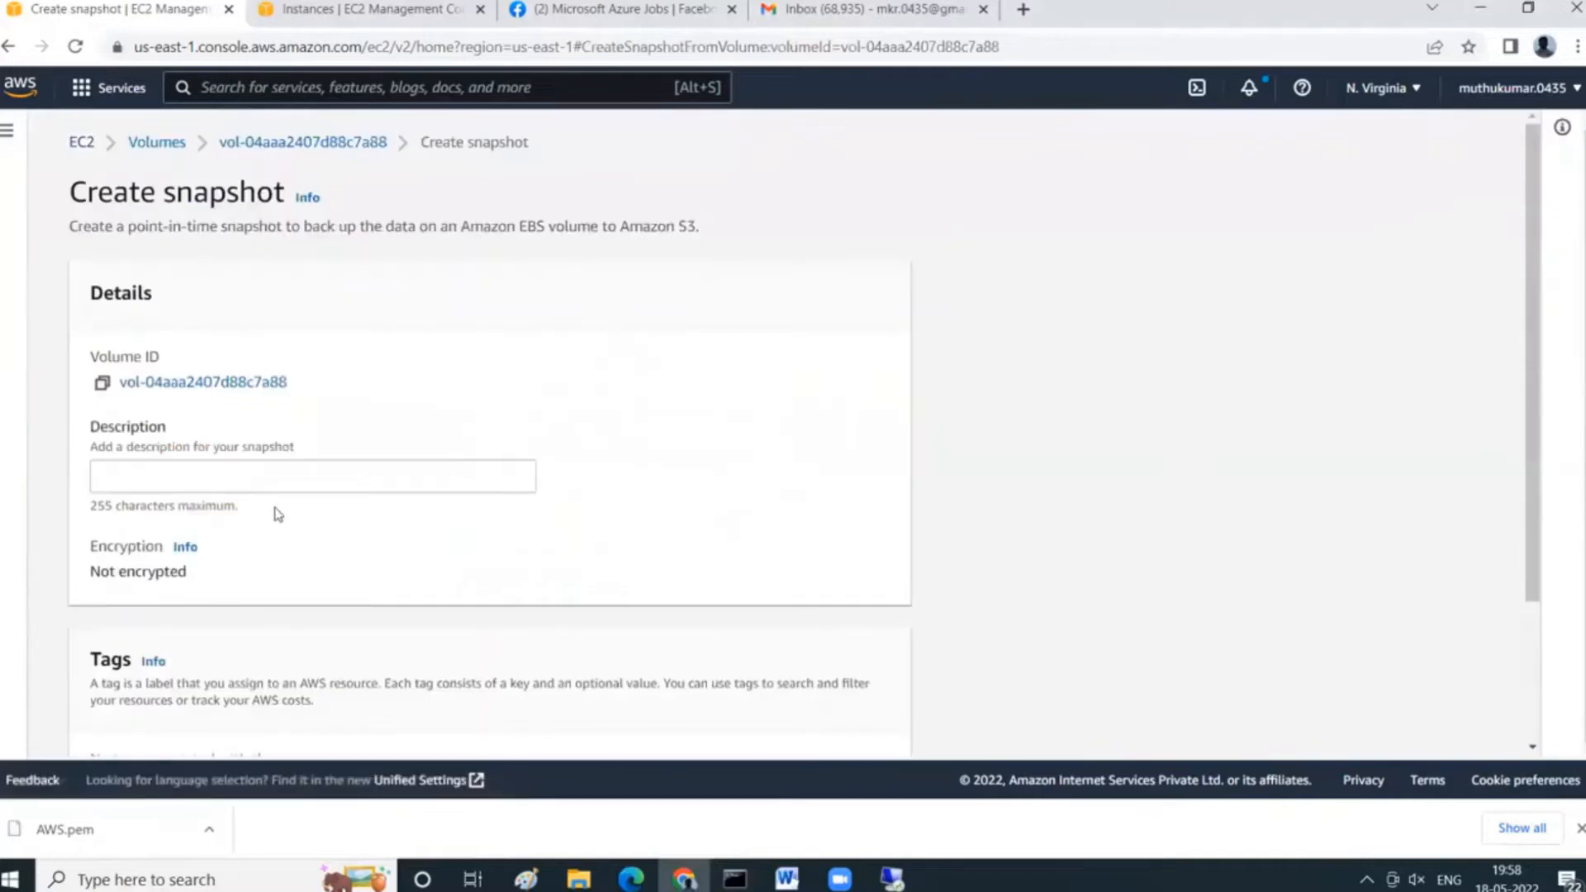
left_click(286, 474)
type("My")
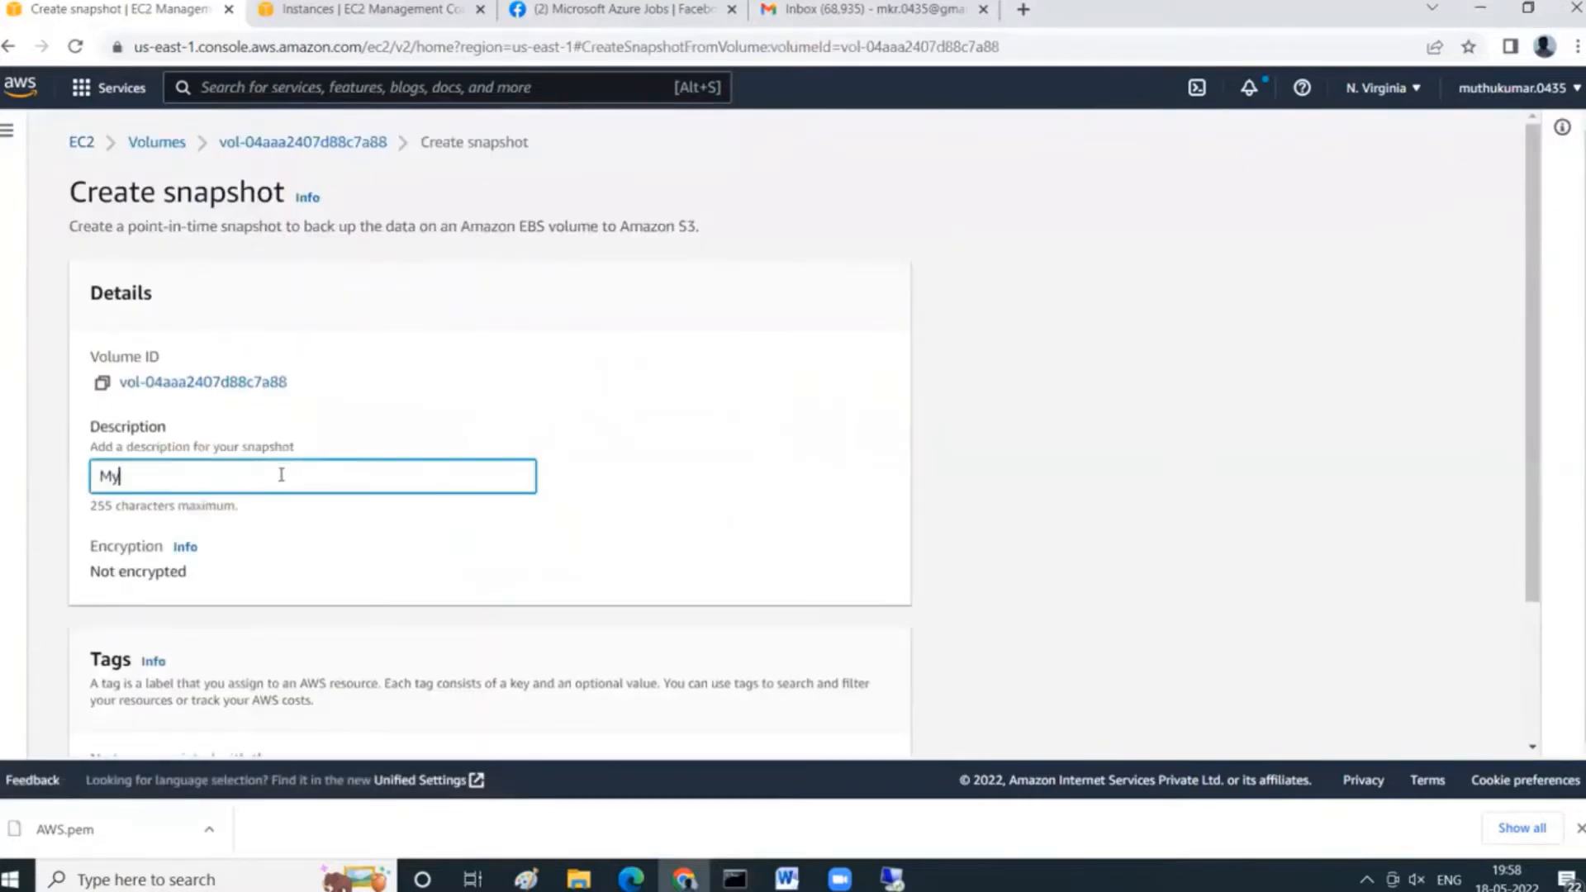
type("newsnapshot")
scroll(281, 476, "down", 2)
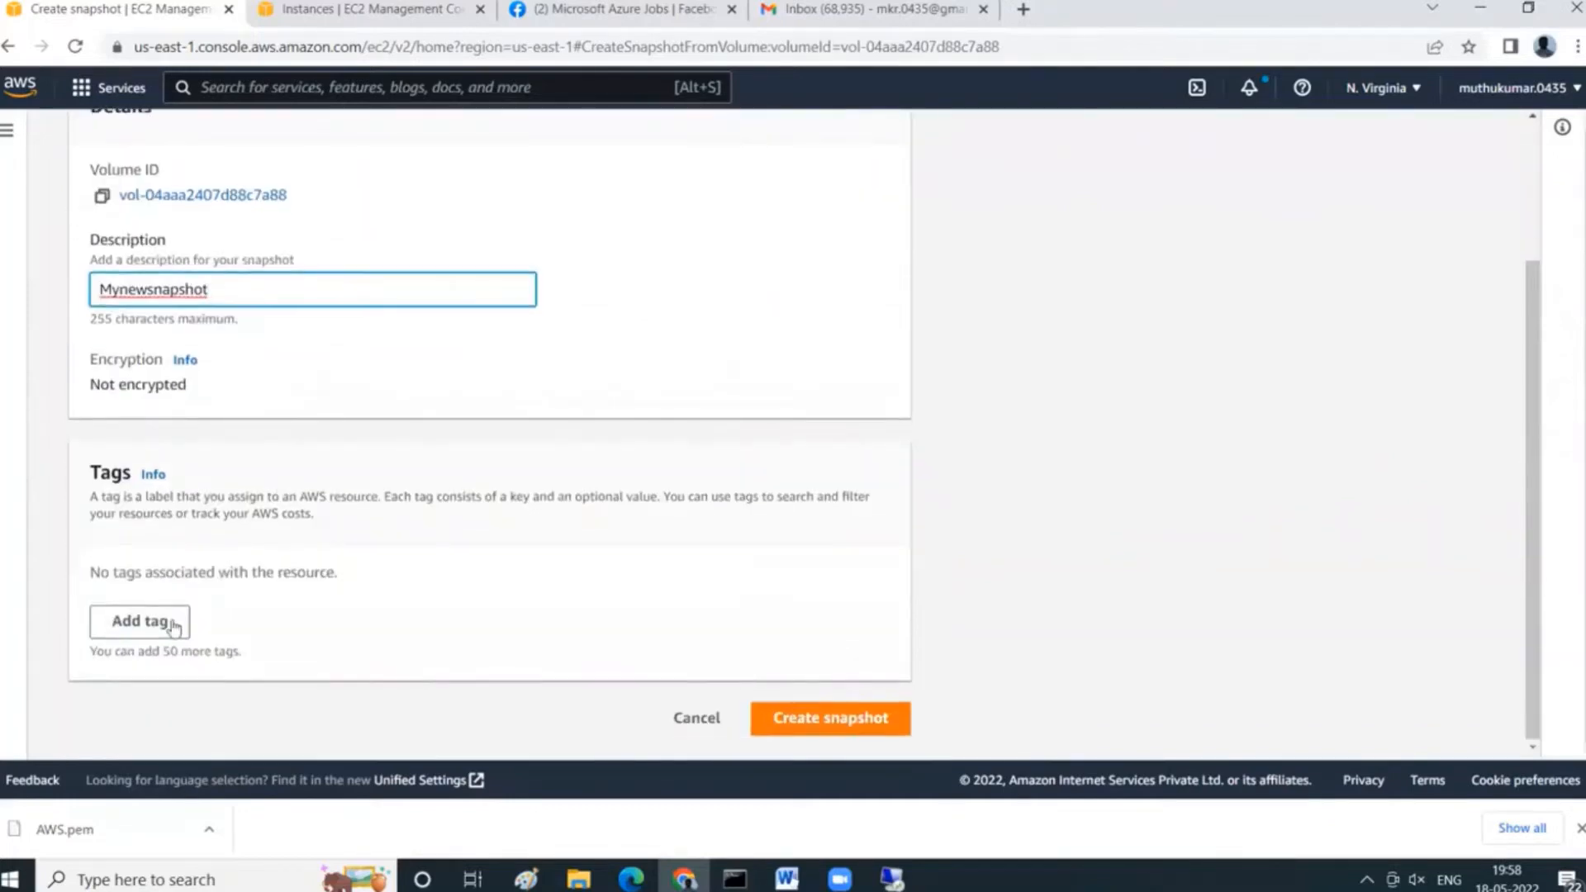
left_click(820, 719)
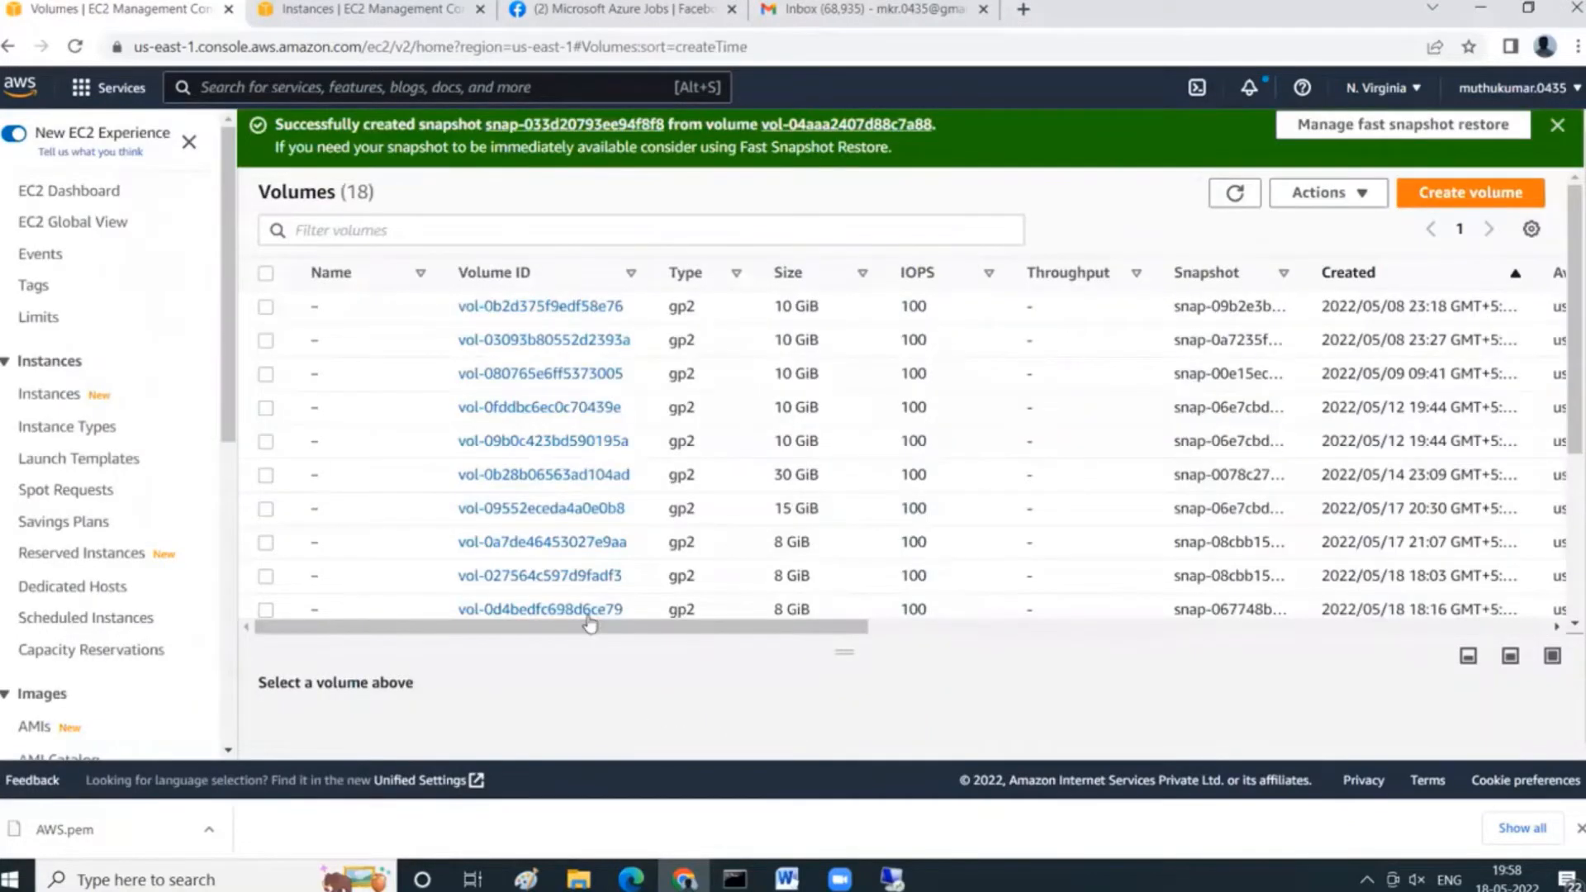
Open the snapshots list and refresh it to check the status and progress of Mynewsnapshot.
scroll(213, 599, "down", 3)
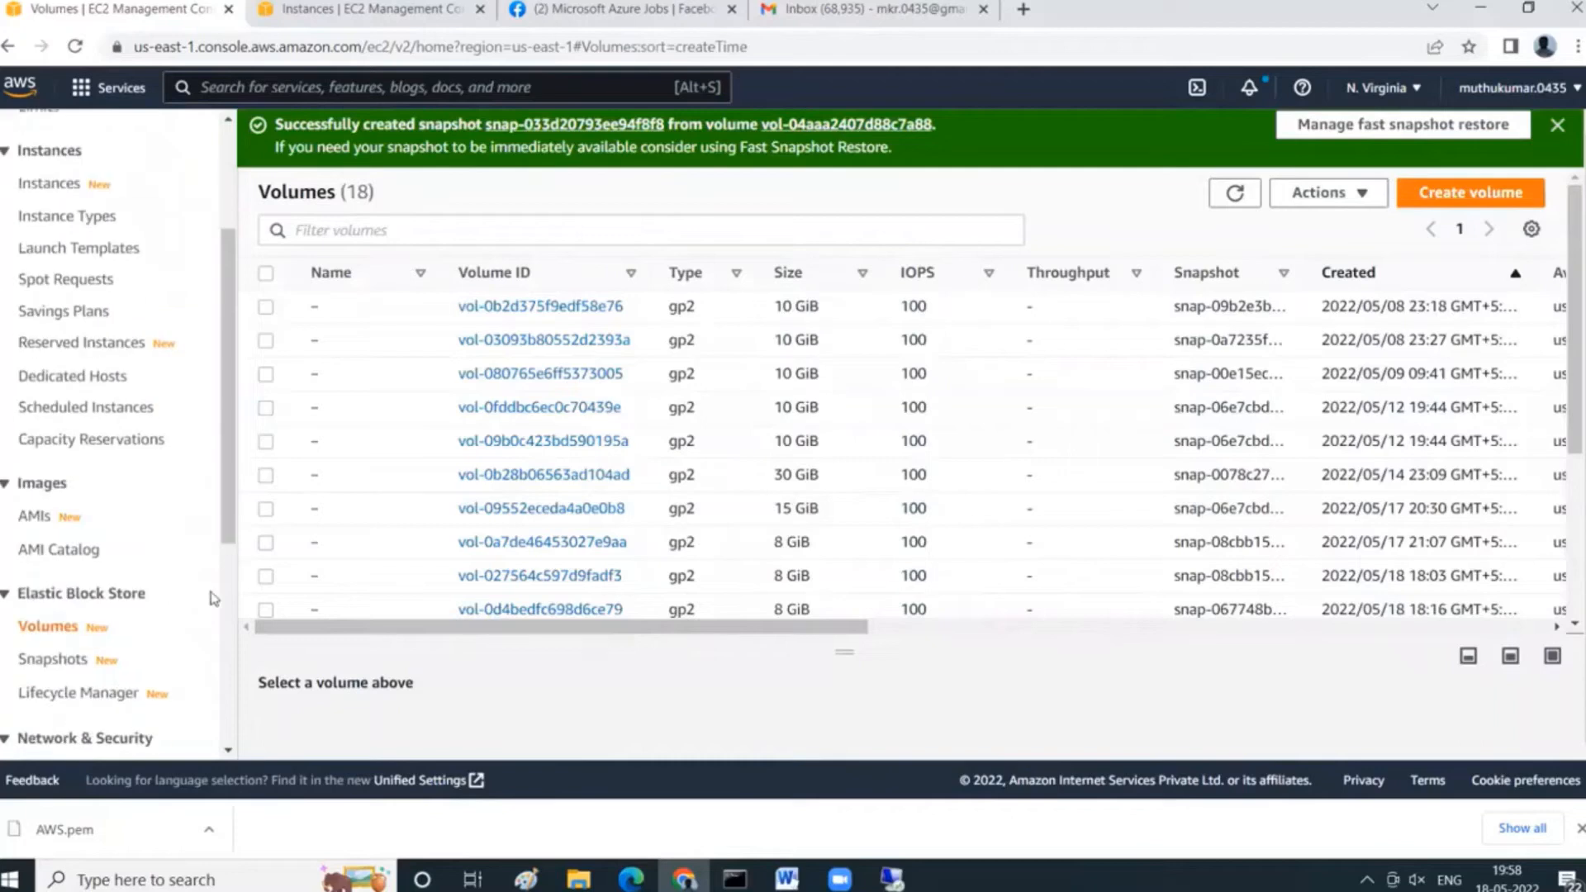
left_click(83, 663)
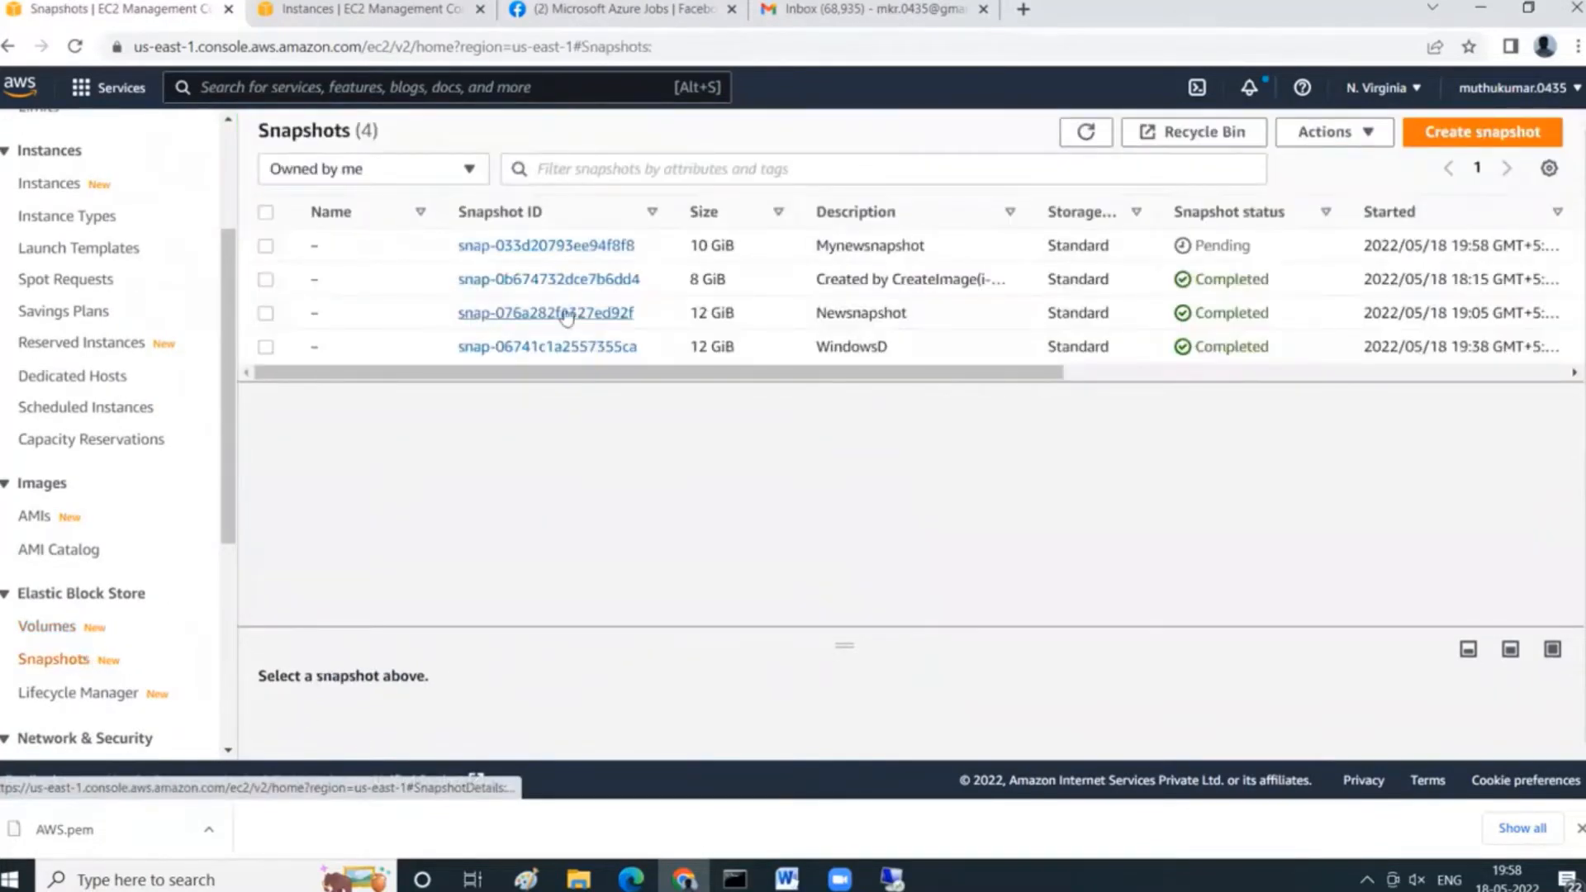
left_click_drag(736, 382, 1120, 380)
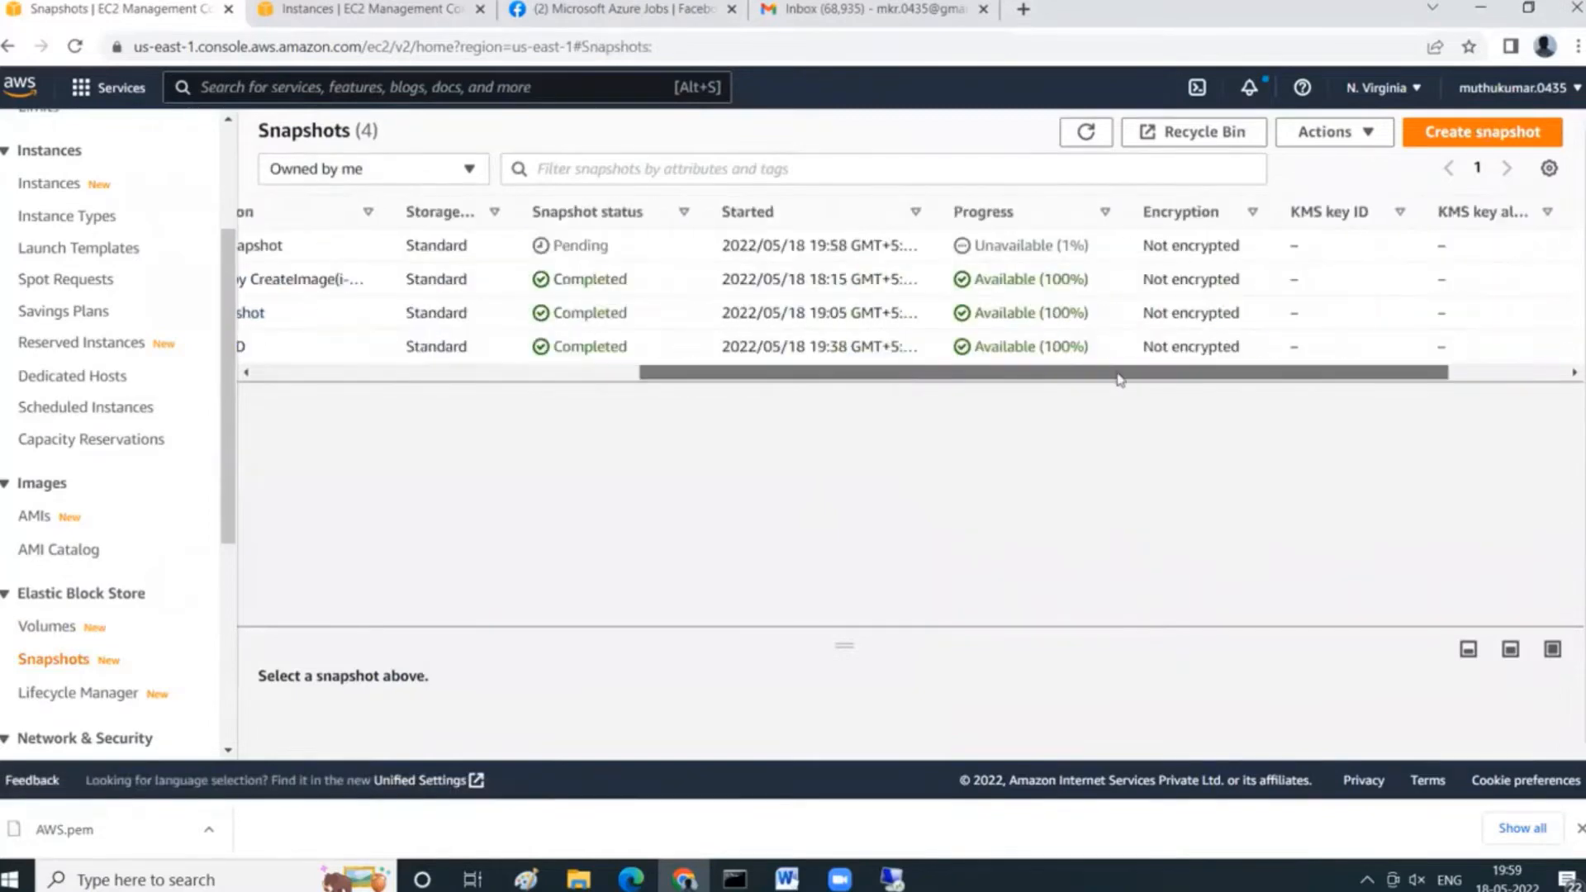
left_click(1088, 132)
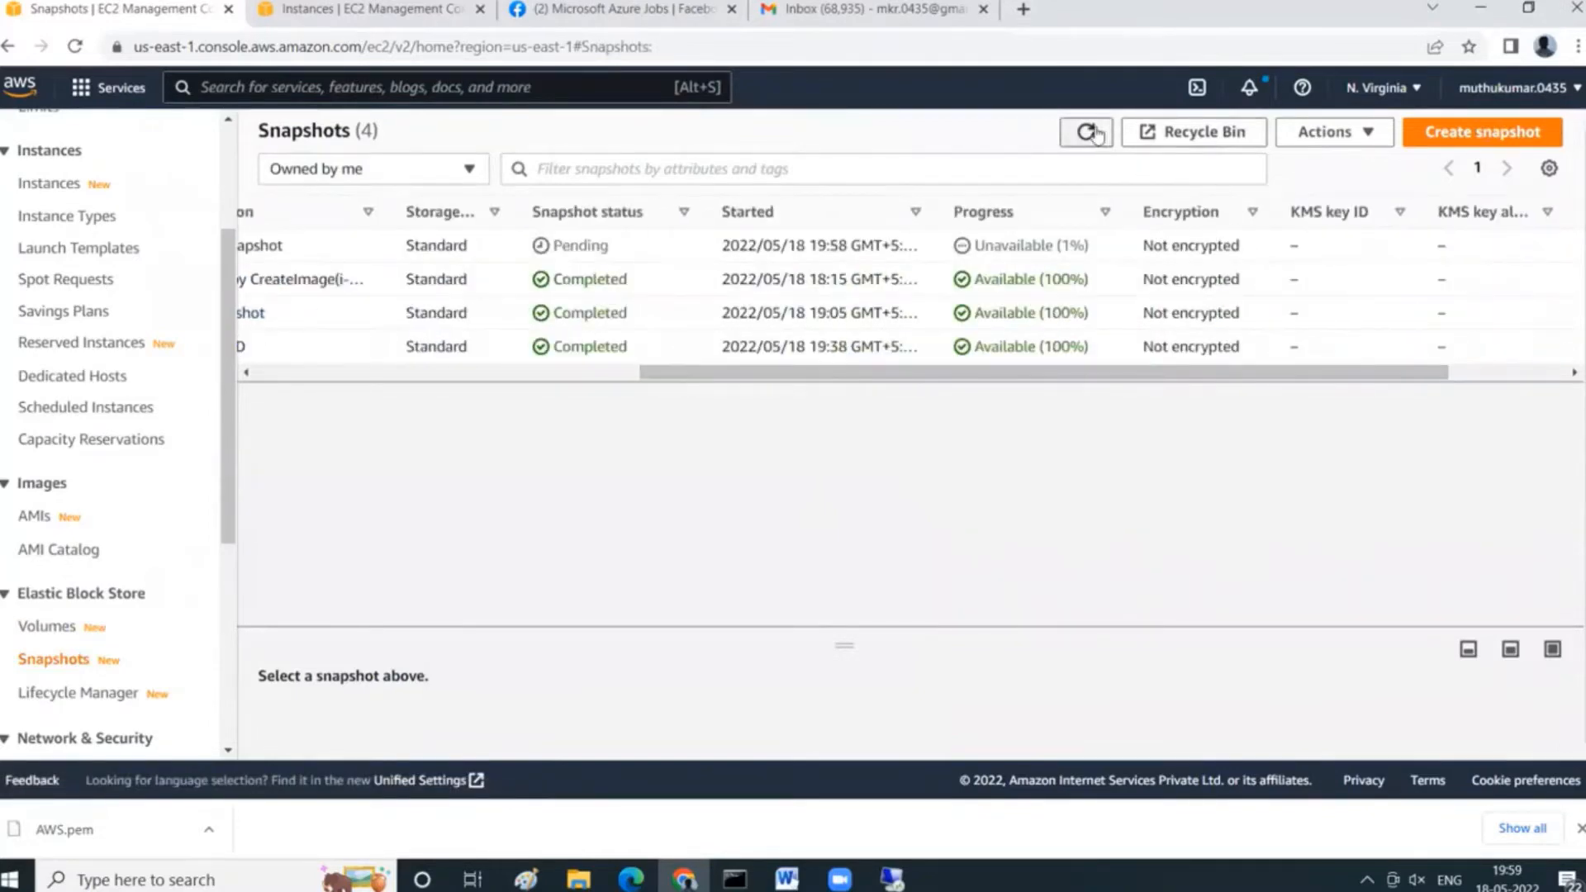
left_click(1088, 132)
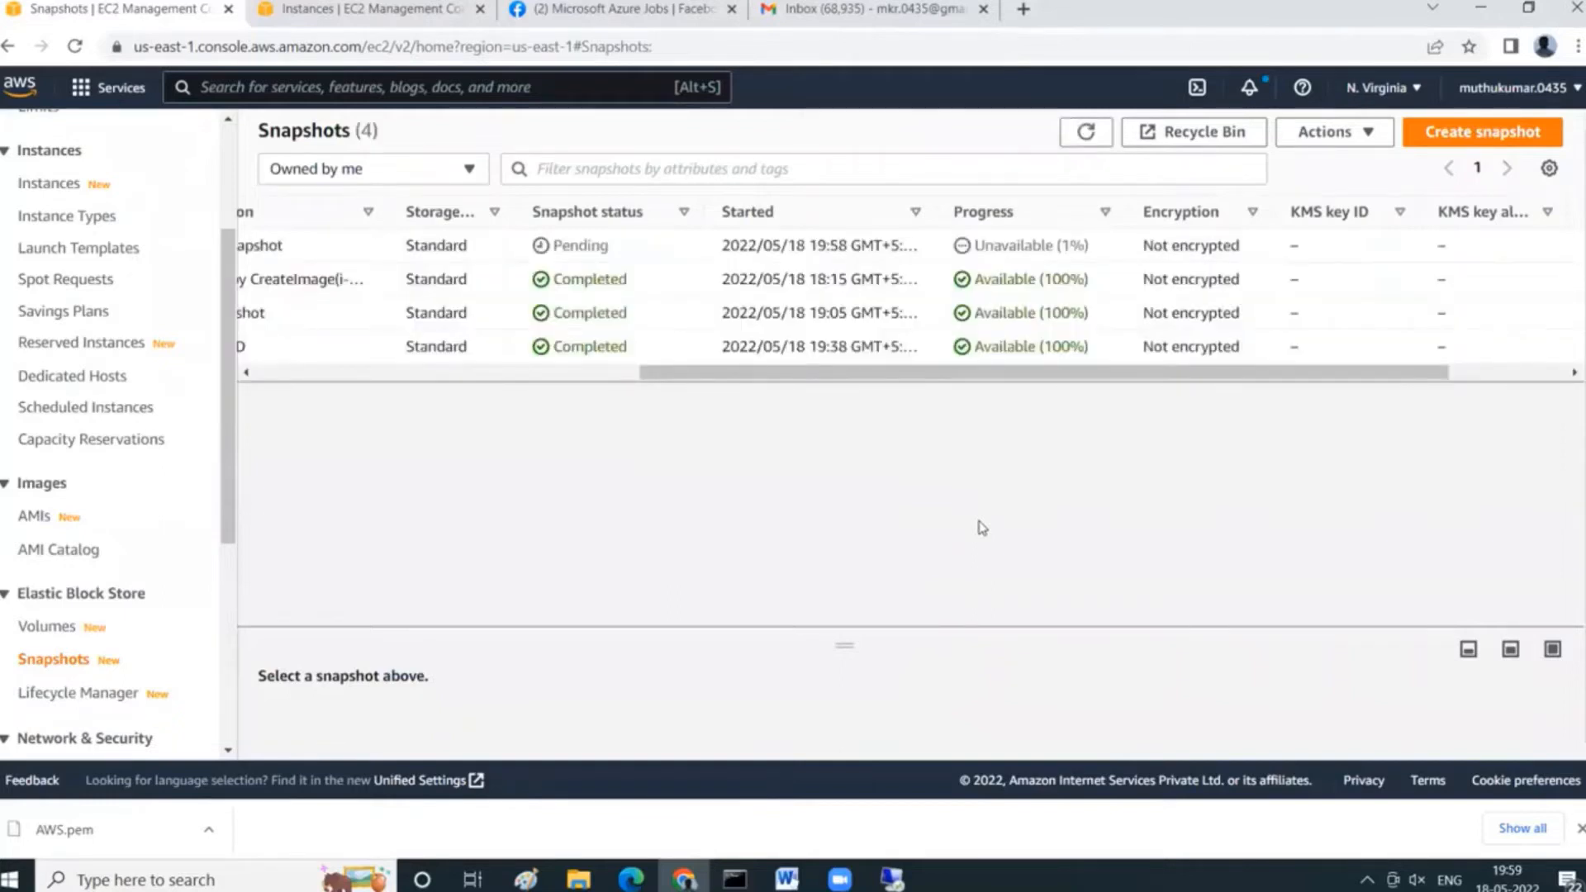
left_click(1087, 133)
left_click(1094, 133)
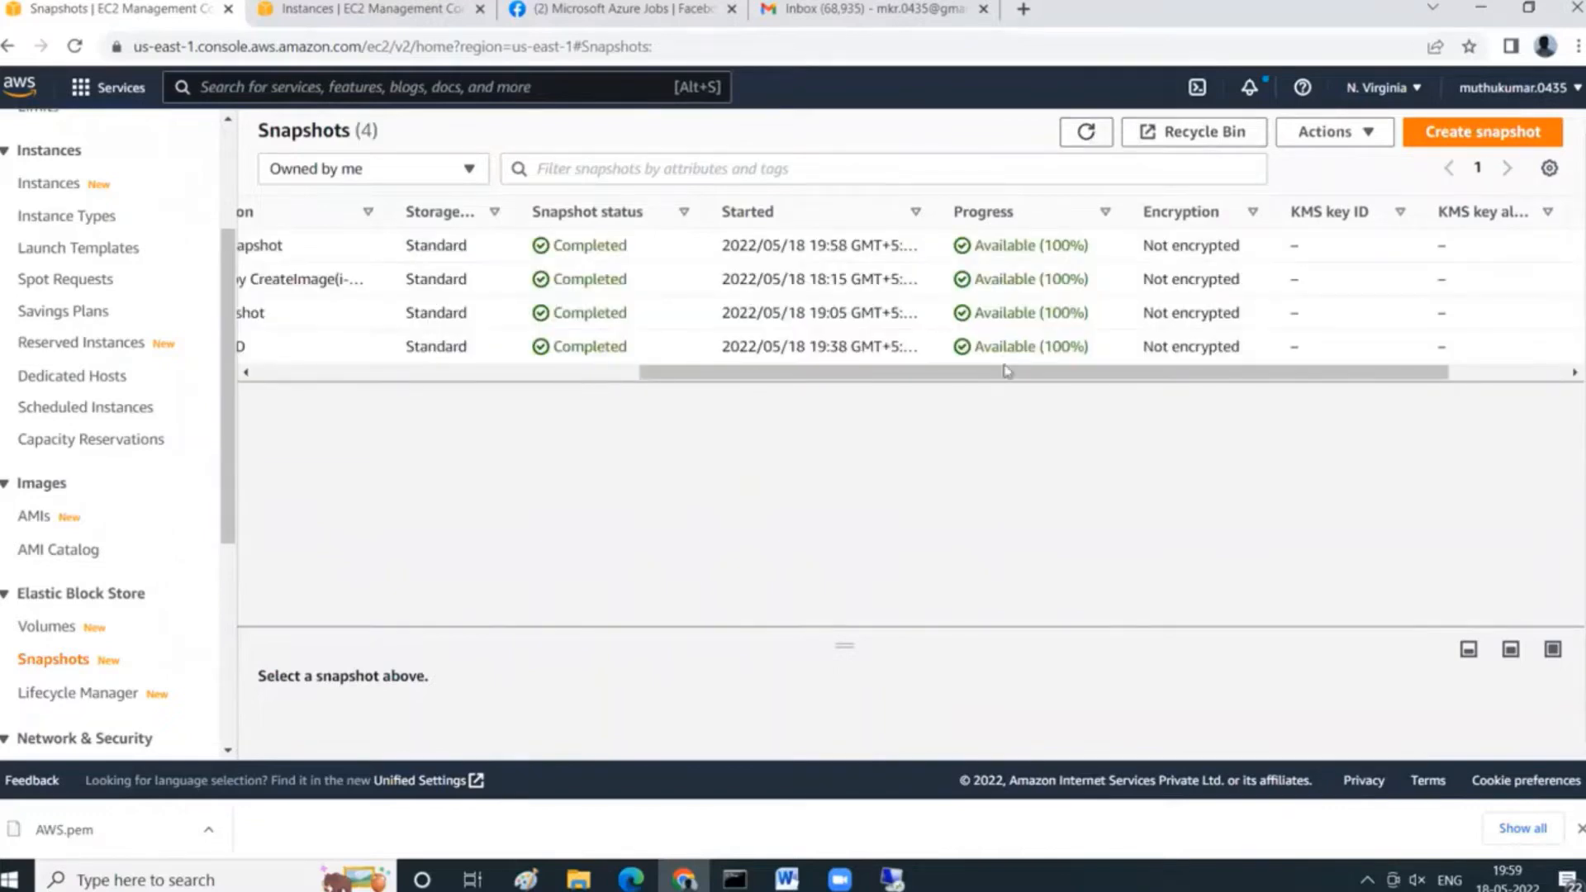
left_click_drag(1012, 375, 461, 379)
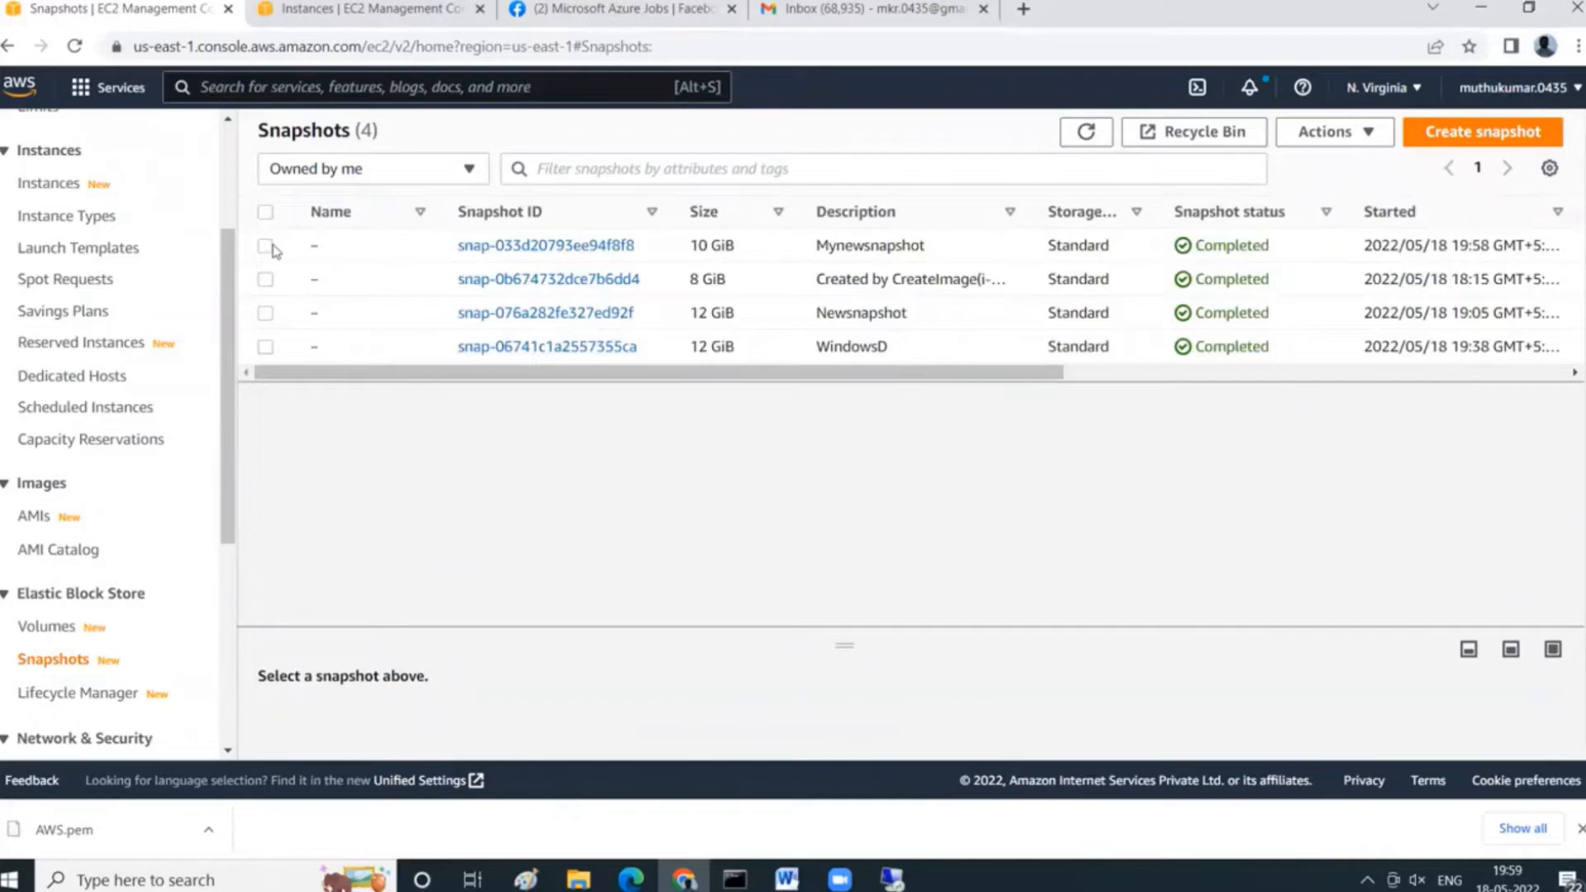
Open the volumes list and locate the 10 GiB volume attached to MyAWS1server.
left_click(69, 630)
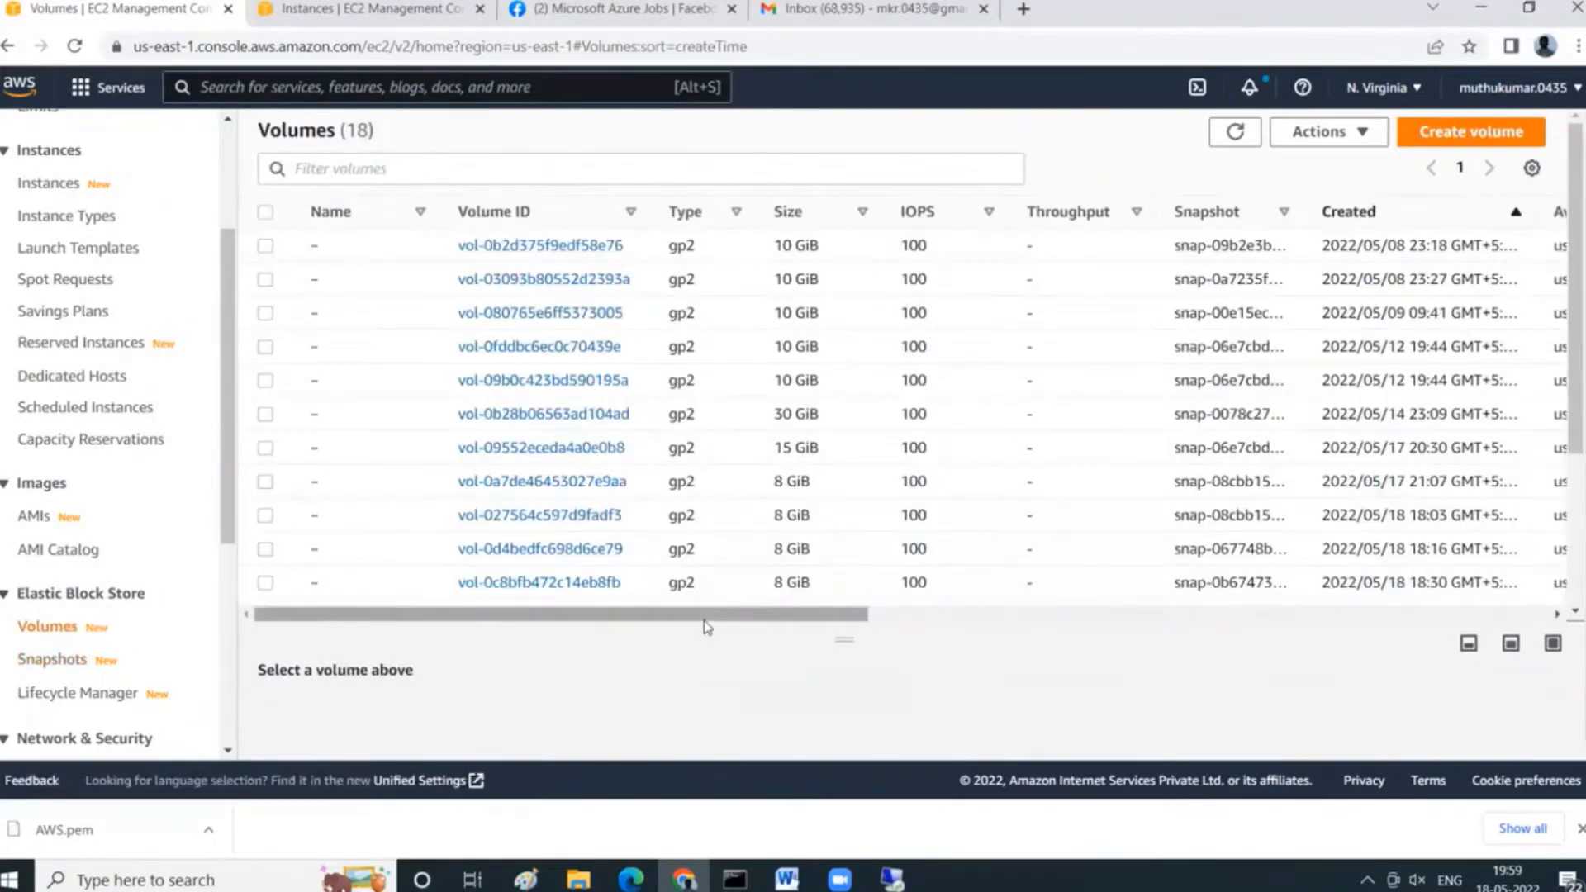
left_click_drag(706, 616, 503, 644)
scroll(779, 581, "down", 3)
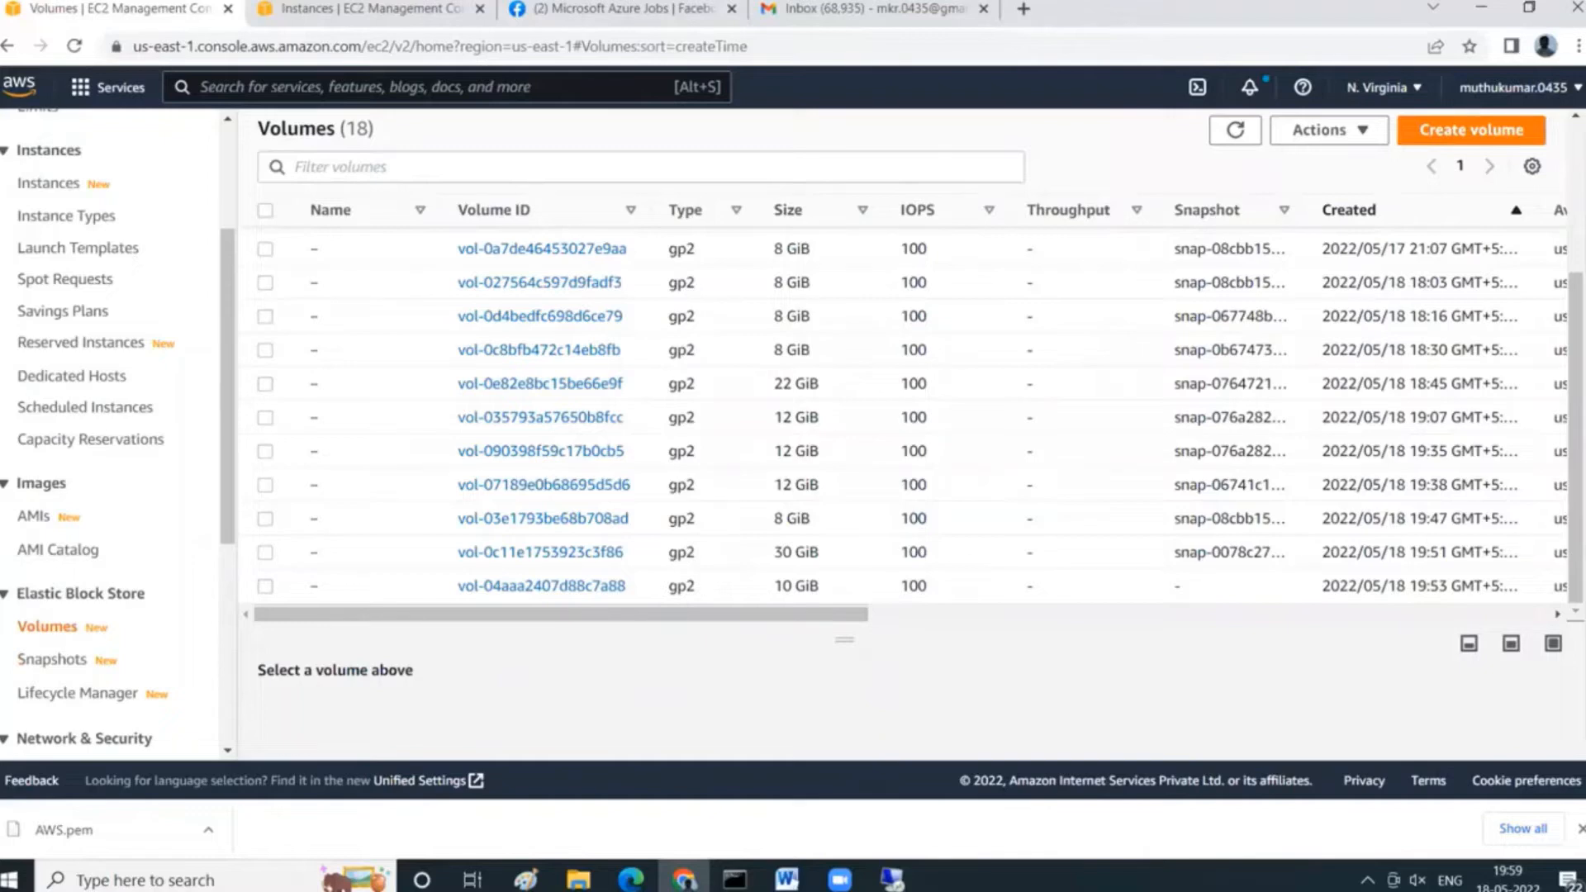
Switch to the terminal session on the Linux server and unmount /mnt/newvolume/.
left_click(735, 879)
left_click(853, 785)
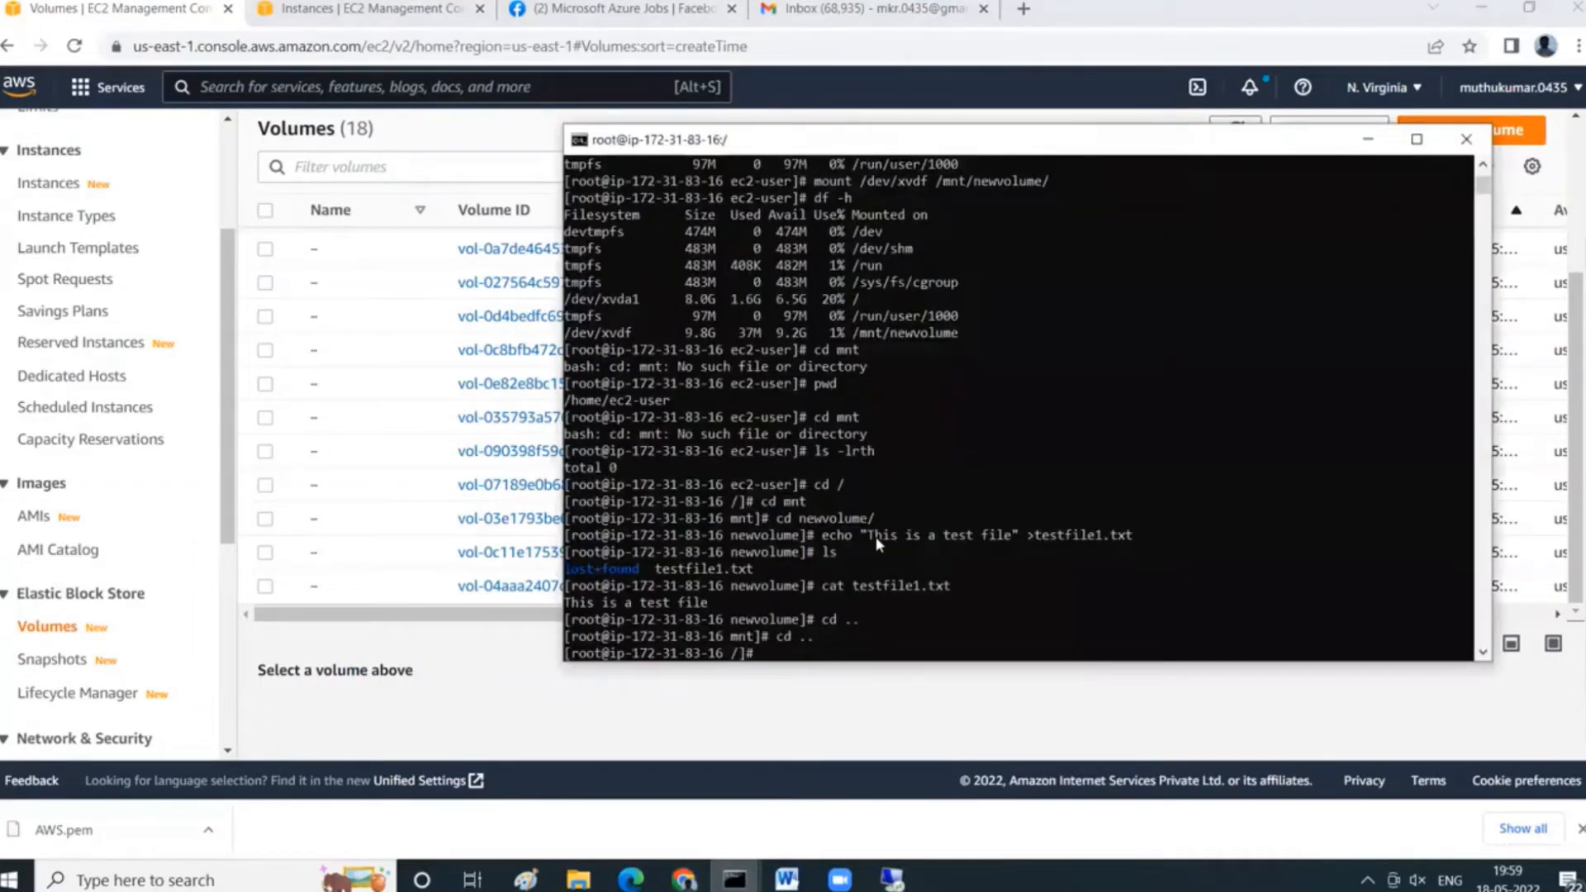
type("umu")
key("BackSpace")
type("ount /mnt")
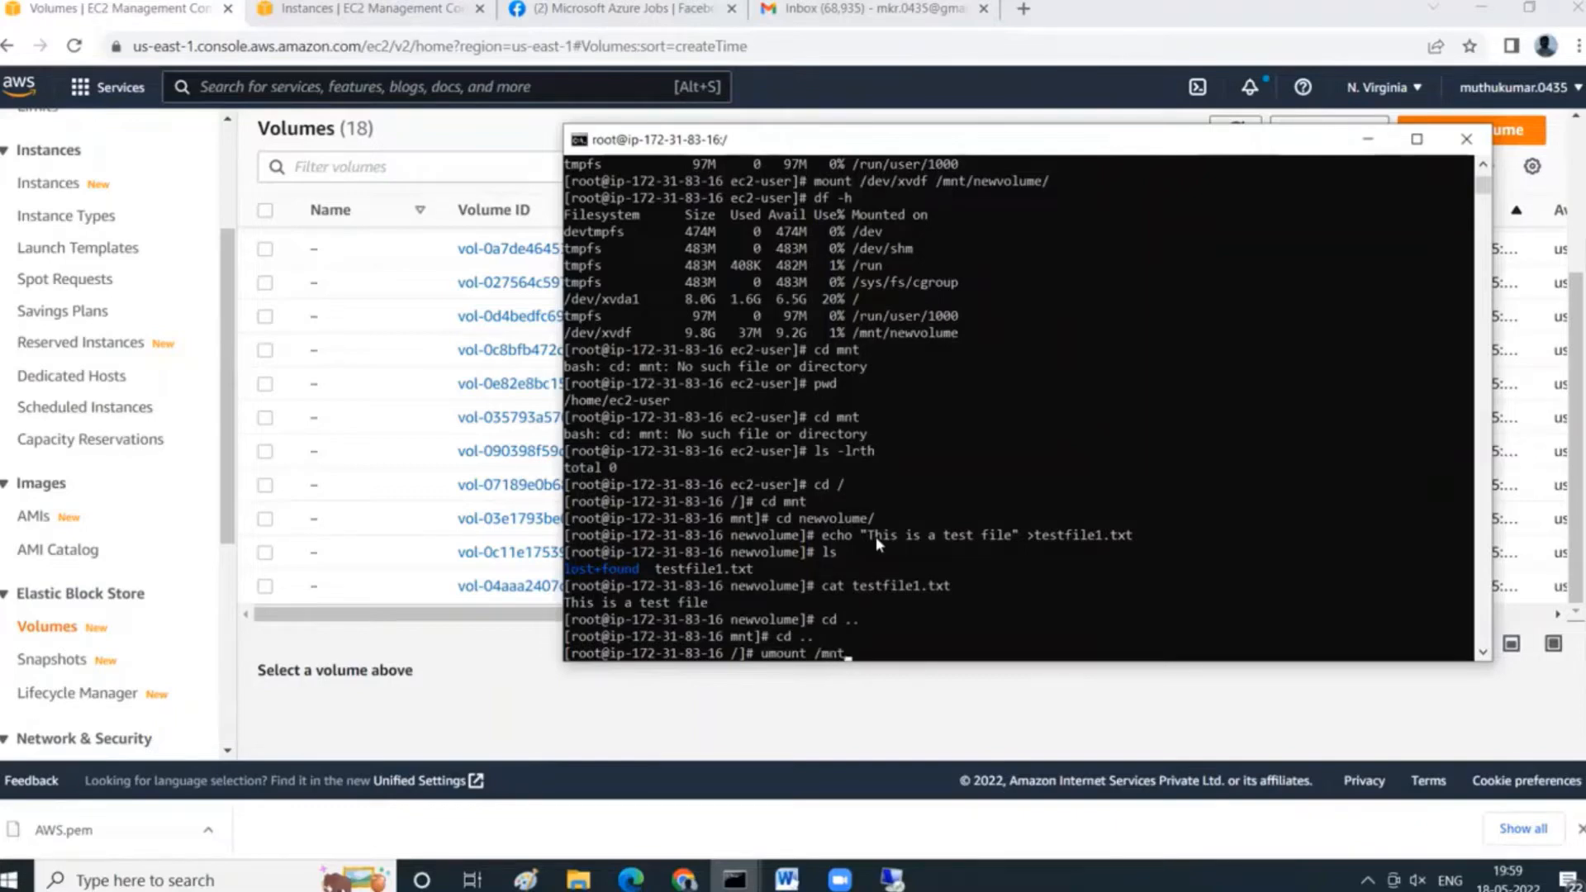
type("/newvolume/")
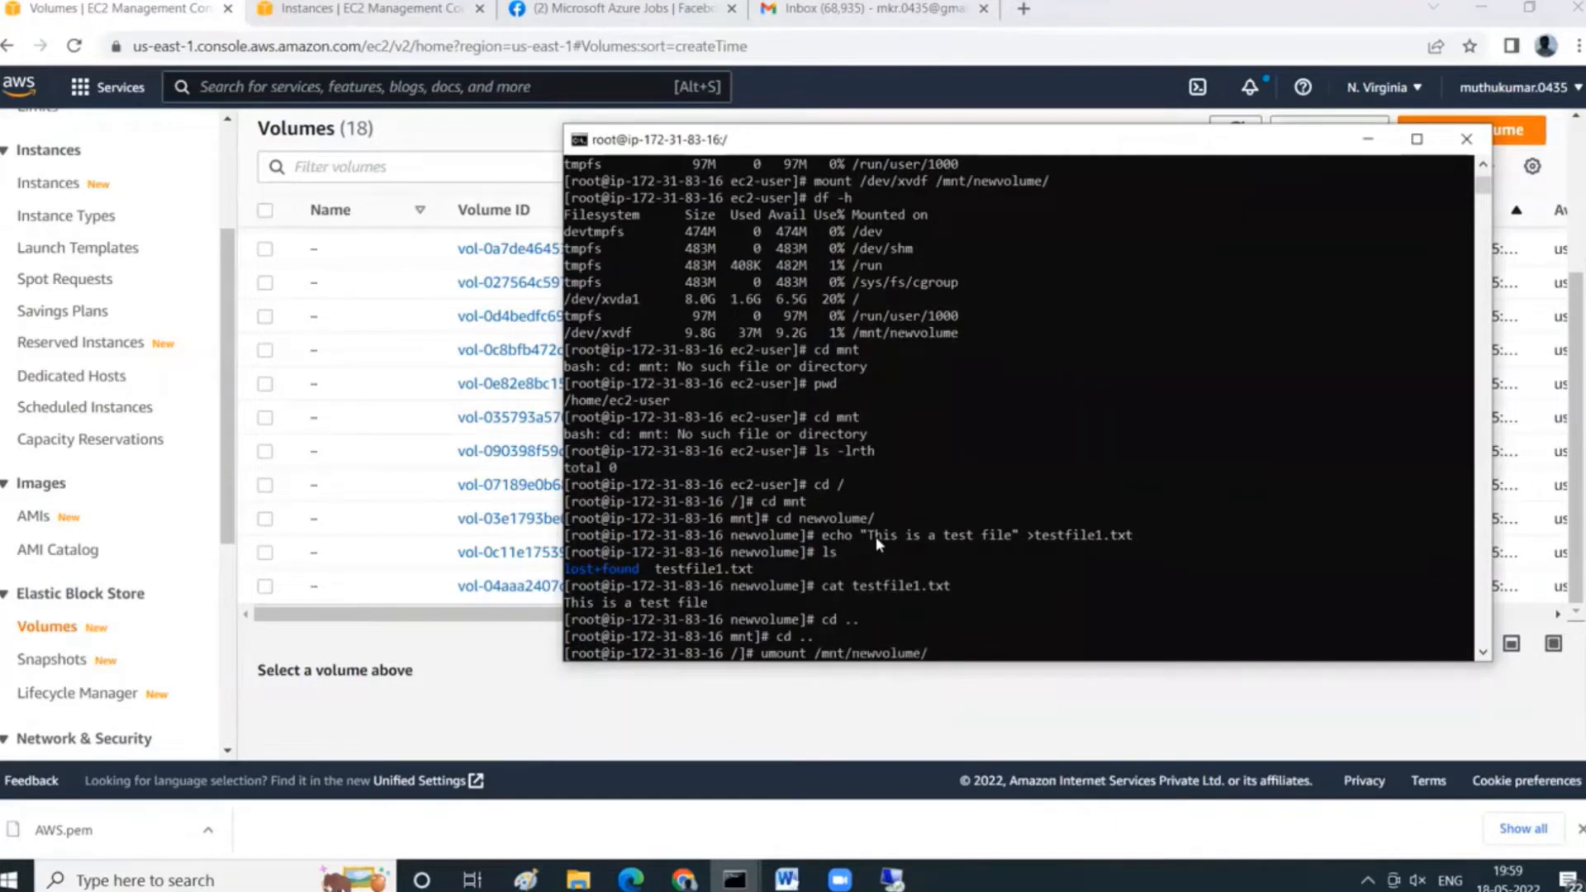
left_click(876, 537)
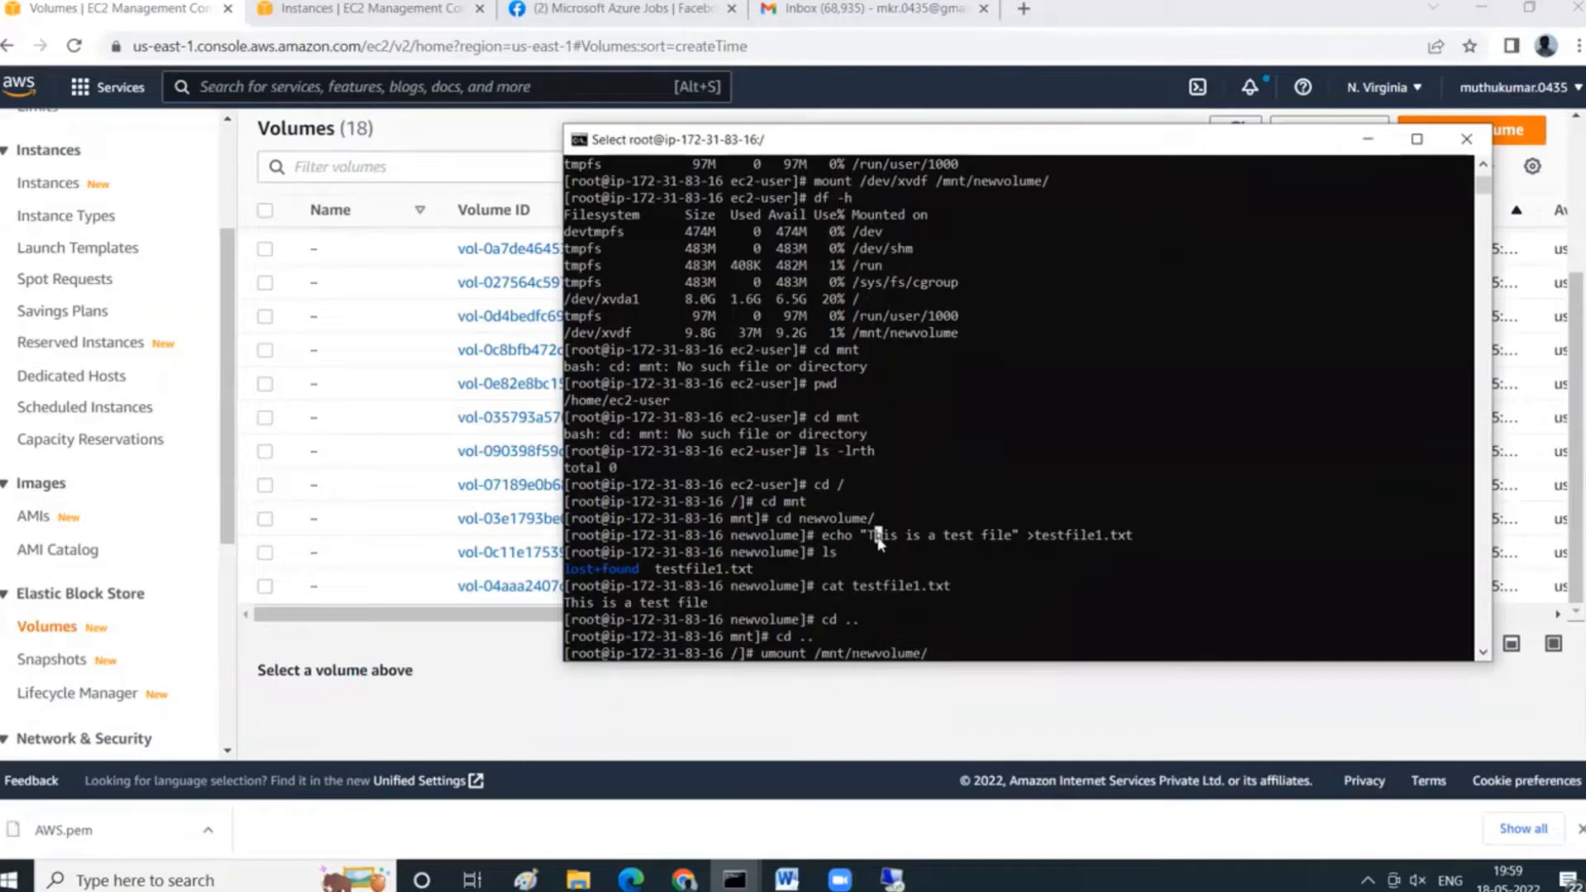
key("Return")
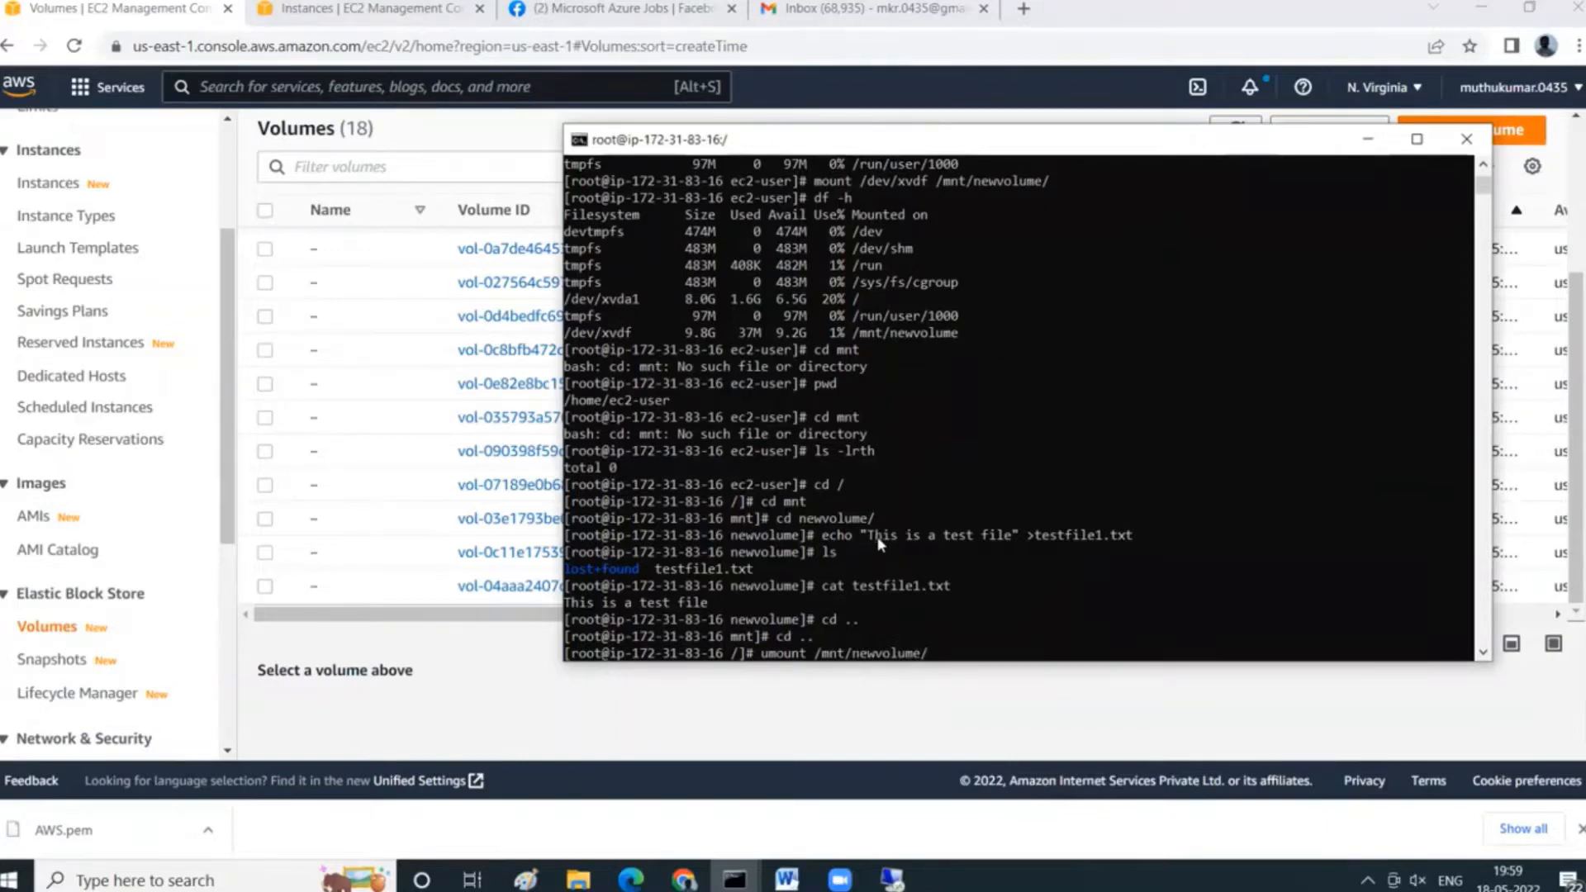
key("Return")
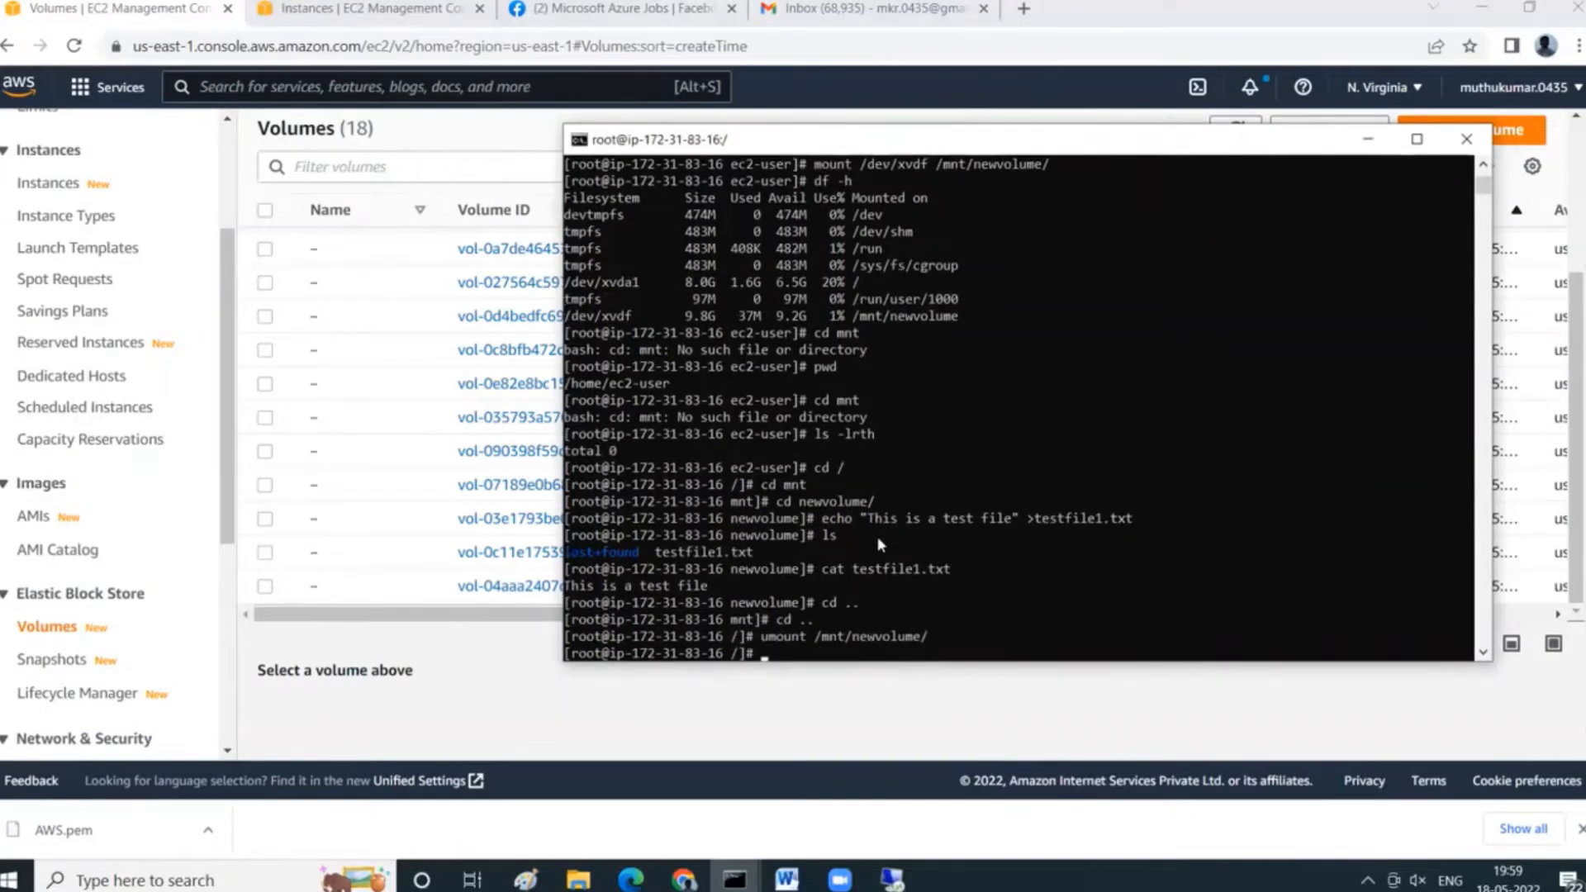
List the mounted filesystems in human-readable form with df -h to check the unmount of /mnt/newvolume/.
type("df -h")
key("Return")
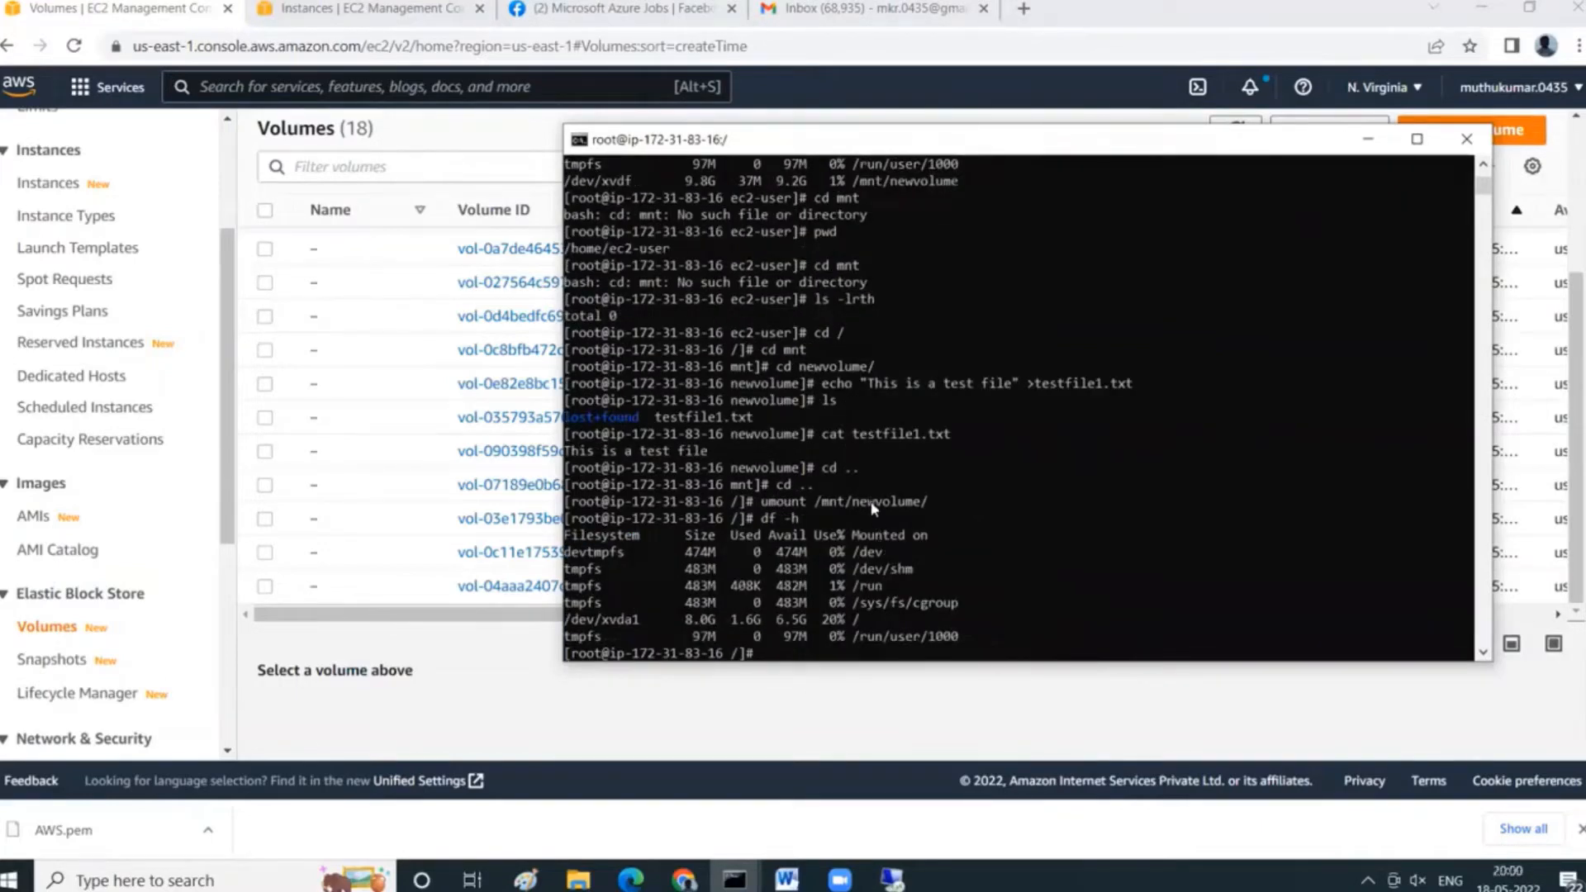
left_click_drag(818, 505, 925, 512)
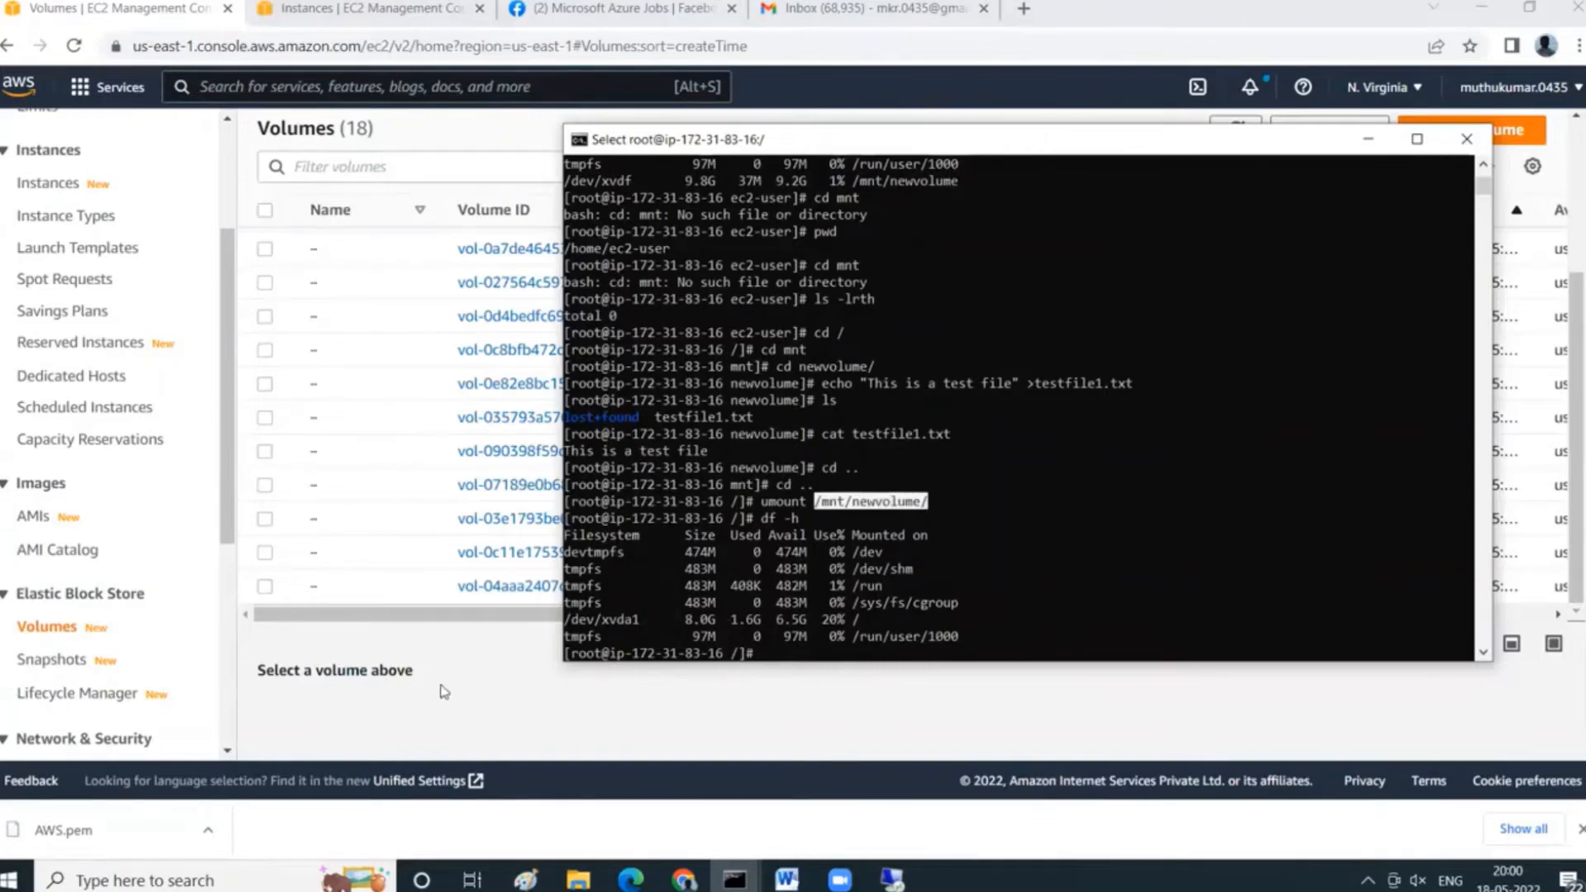
Return to the EC2 volumes list and detach the 10 GiB volume attached to MyAWS1server.
left_click(256, 604)
left_click(264, 586)
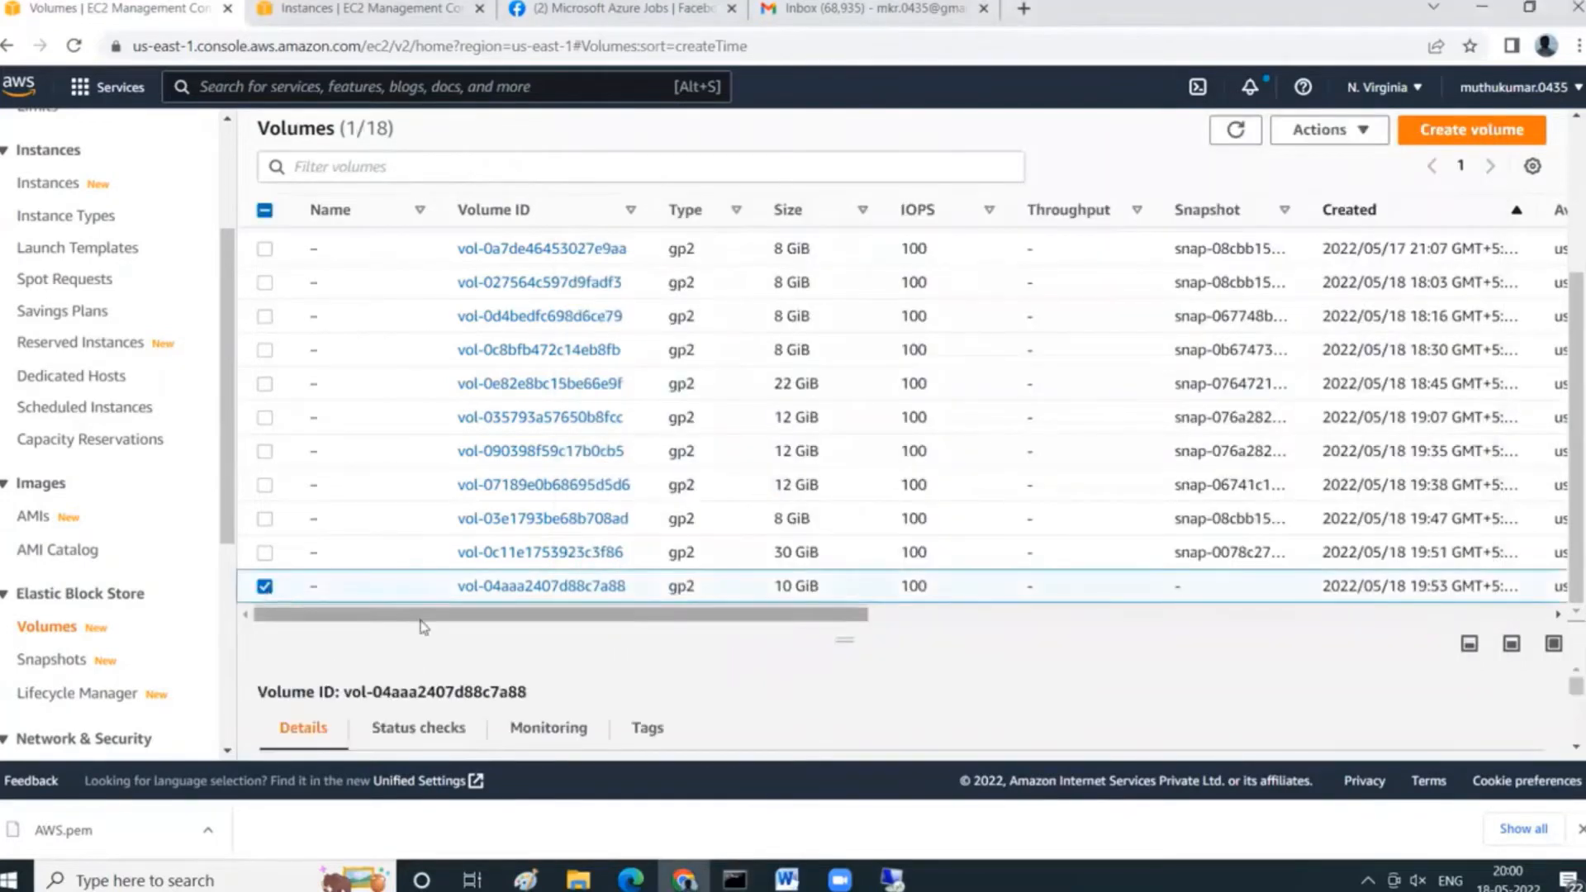
left_click_drag(421, 616, 902, 617)
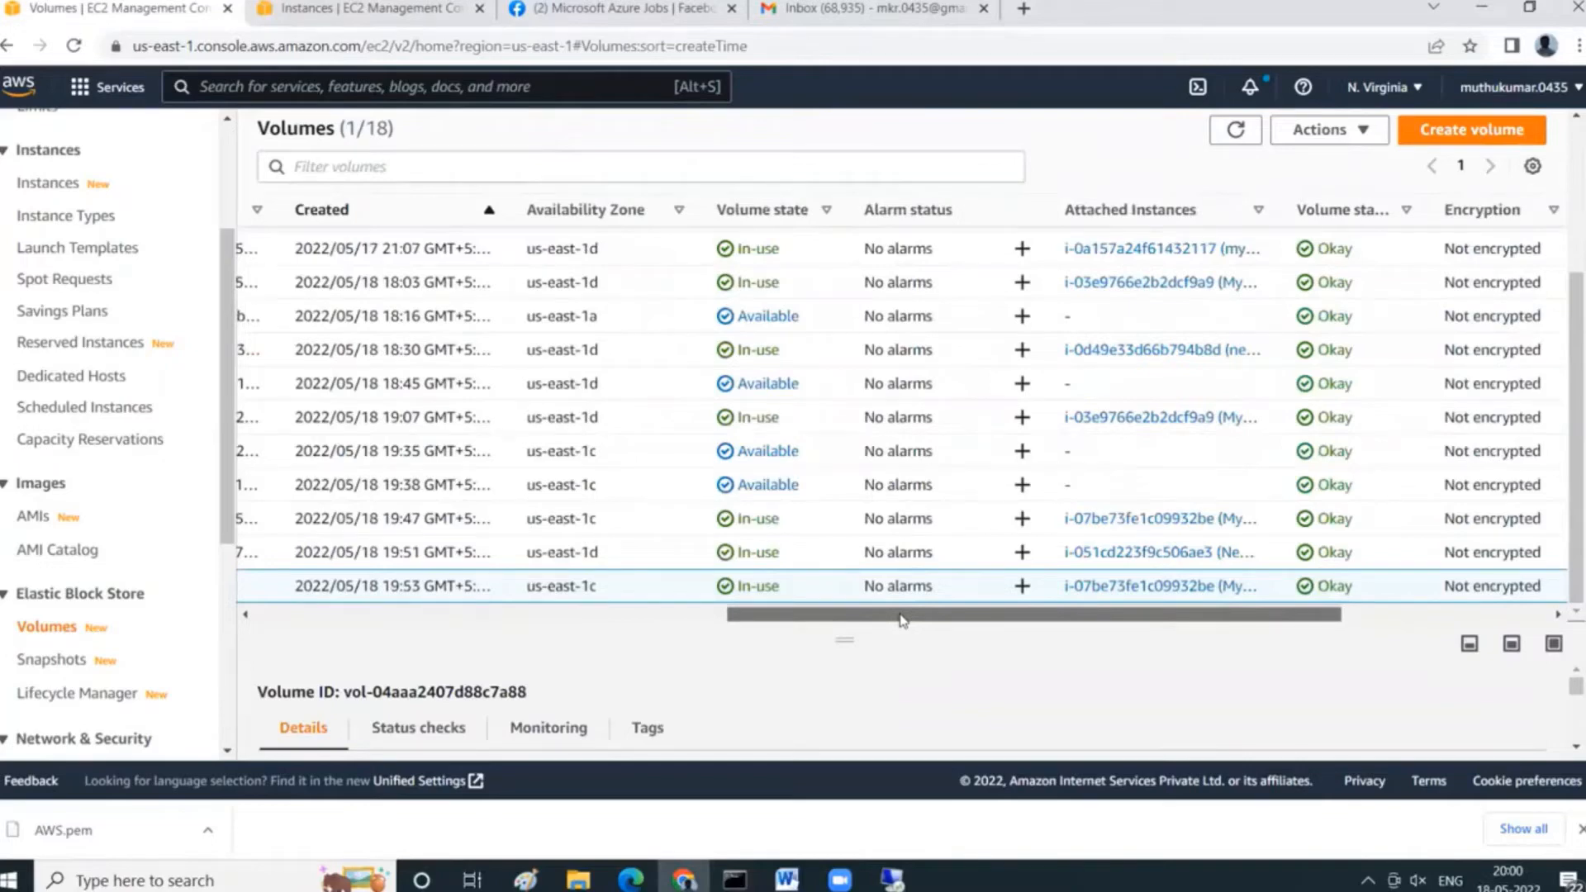
left_click(1320, 129)
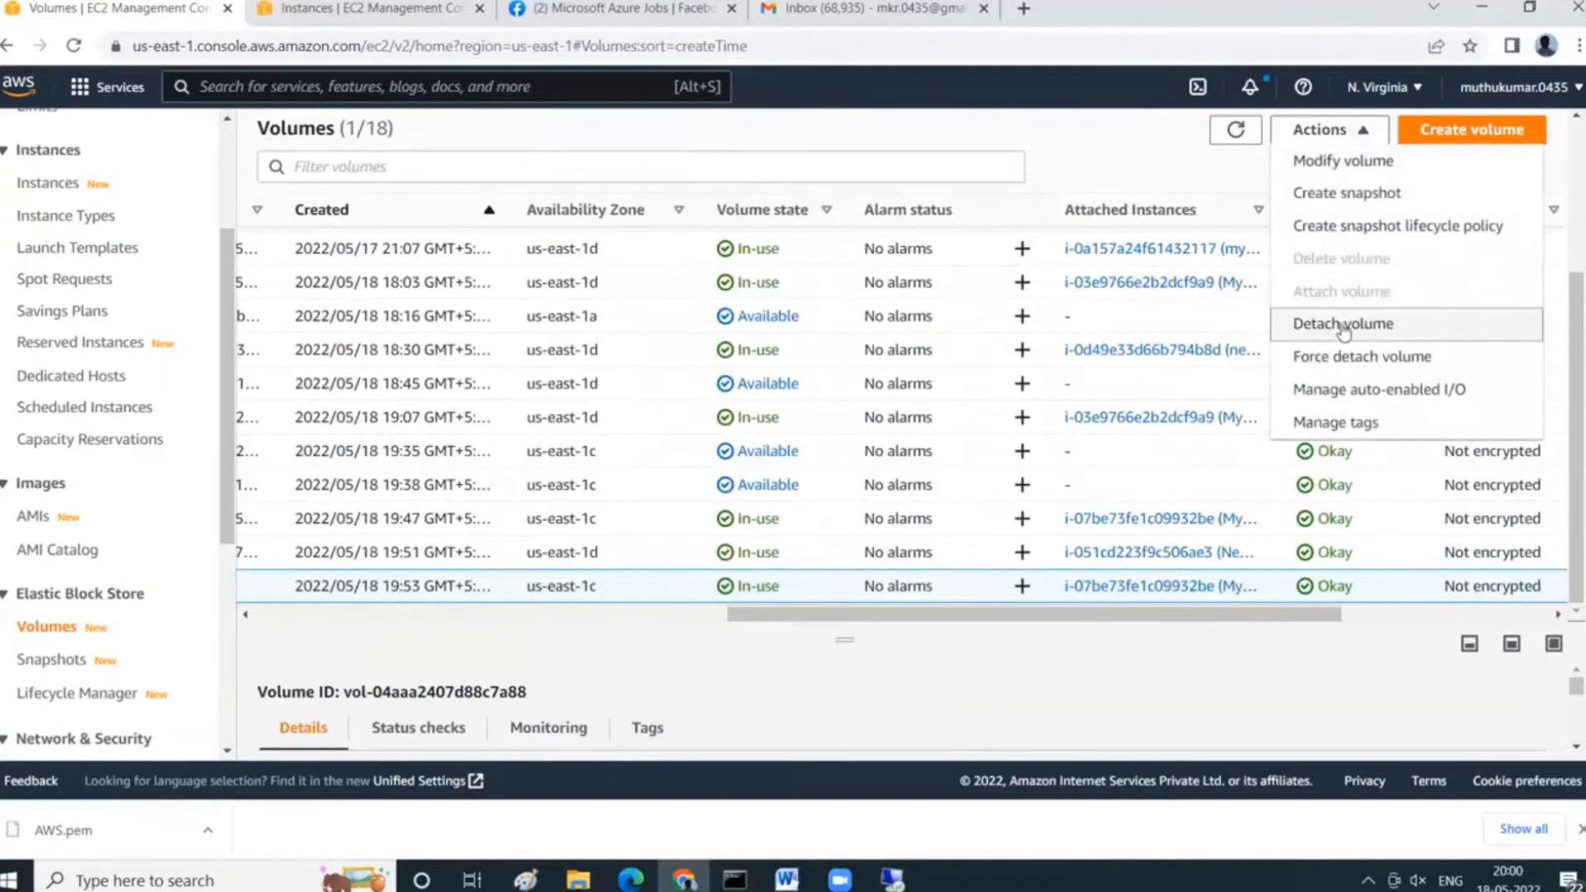
left_click(1343, 324)
left_click(1157, 541)
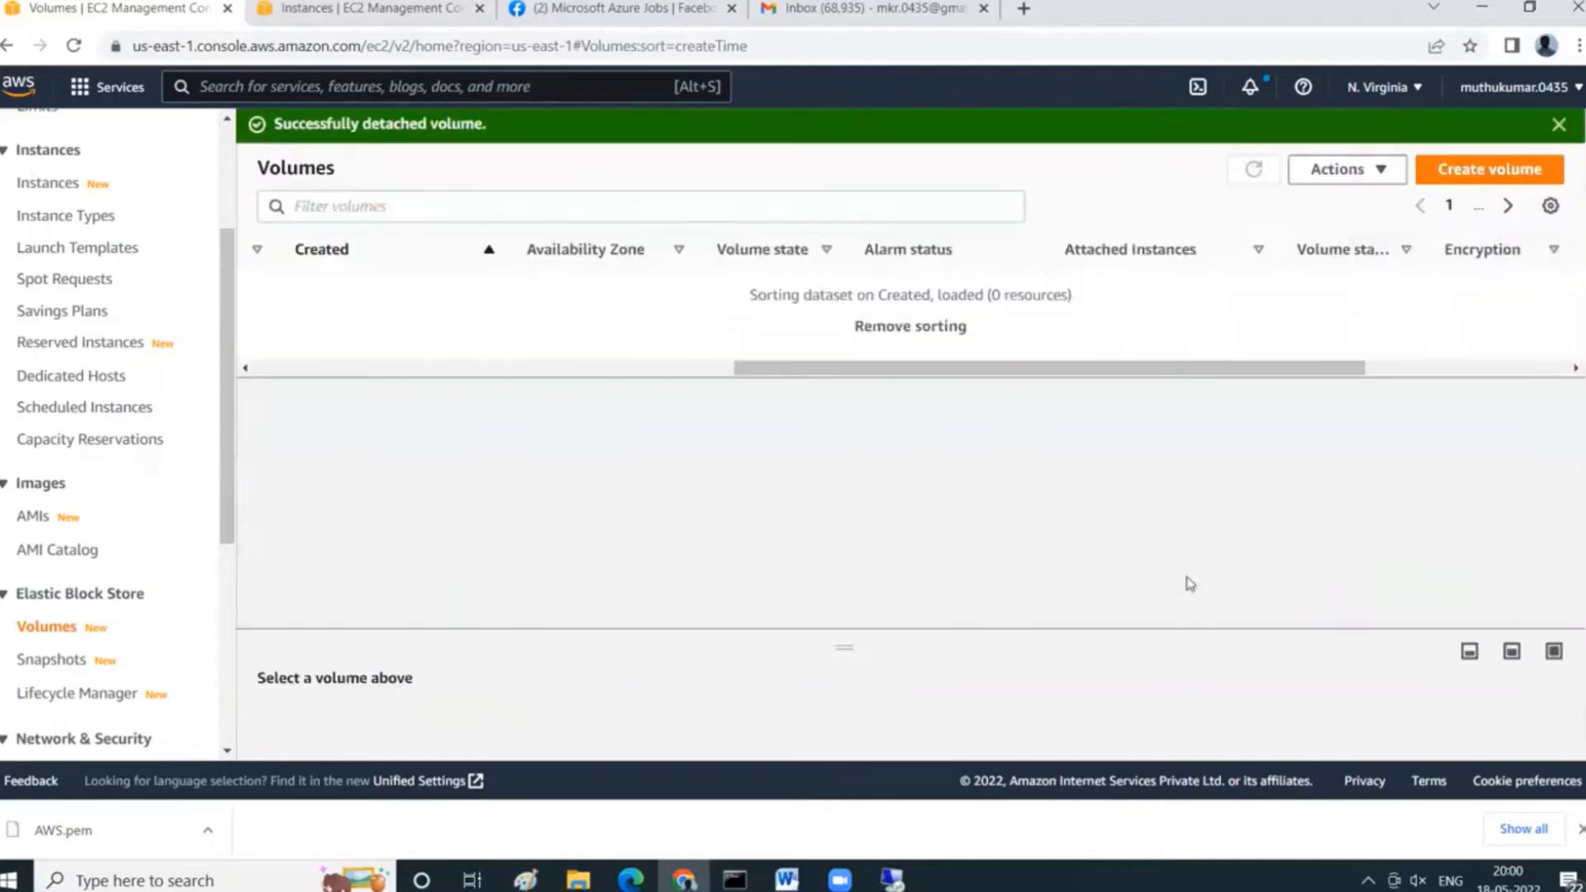
Refresh the volumes list and check the volume state and attached instance of the 10 GiB volume.
scroll(1167, 496, "down", 3)
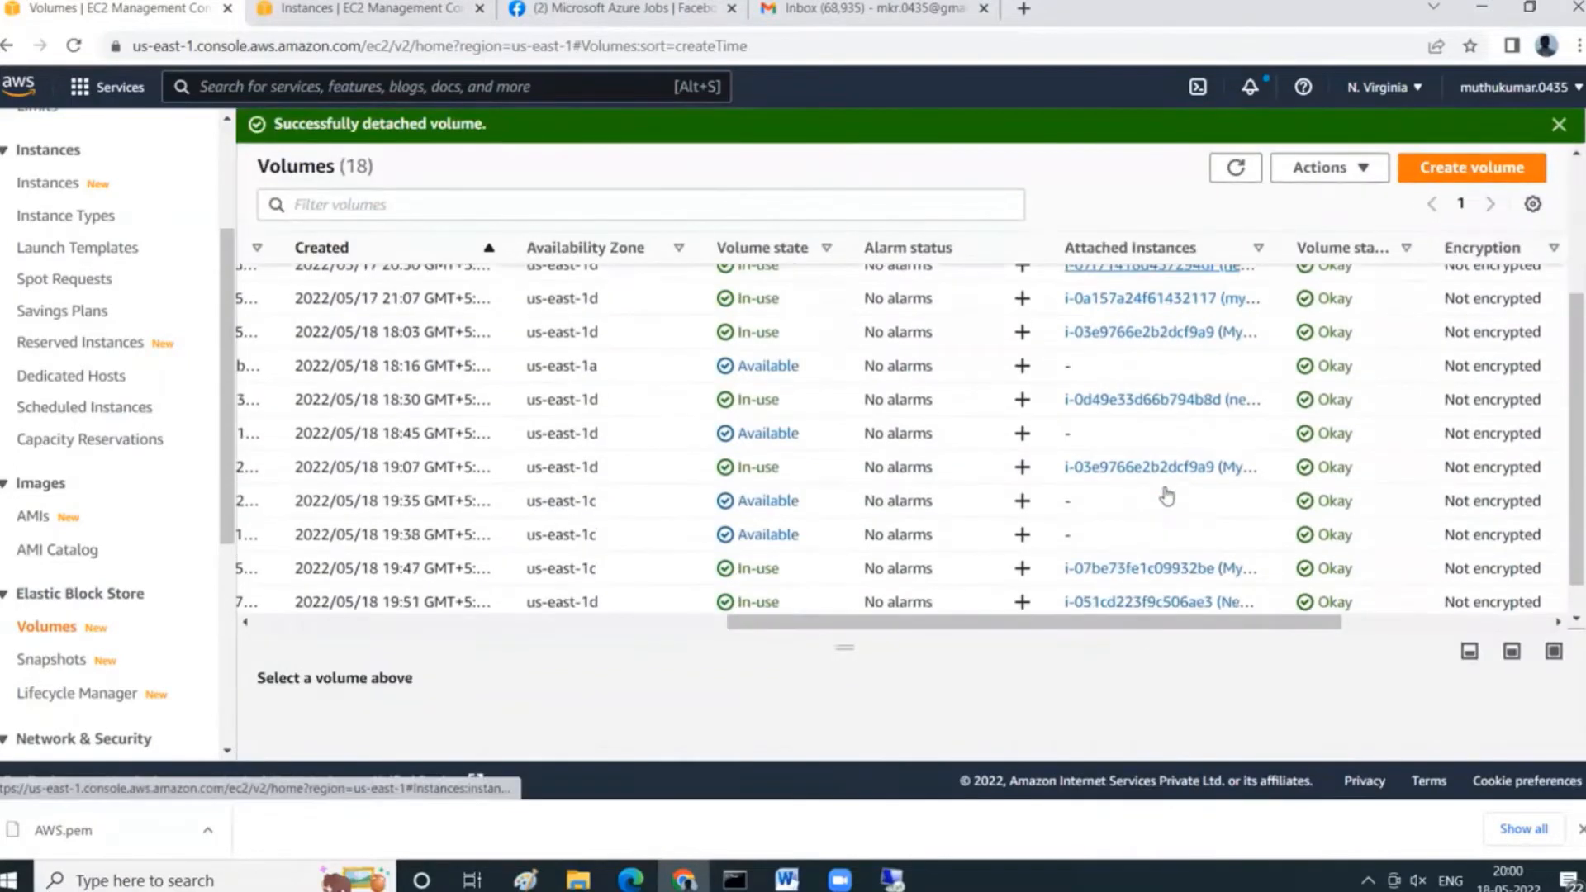
scroll(1165, 491, "down", 1)
left_click_drag(1121, 626, 1121, 626)
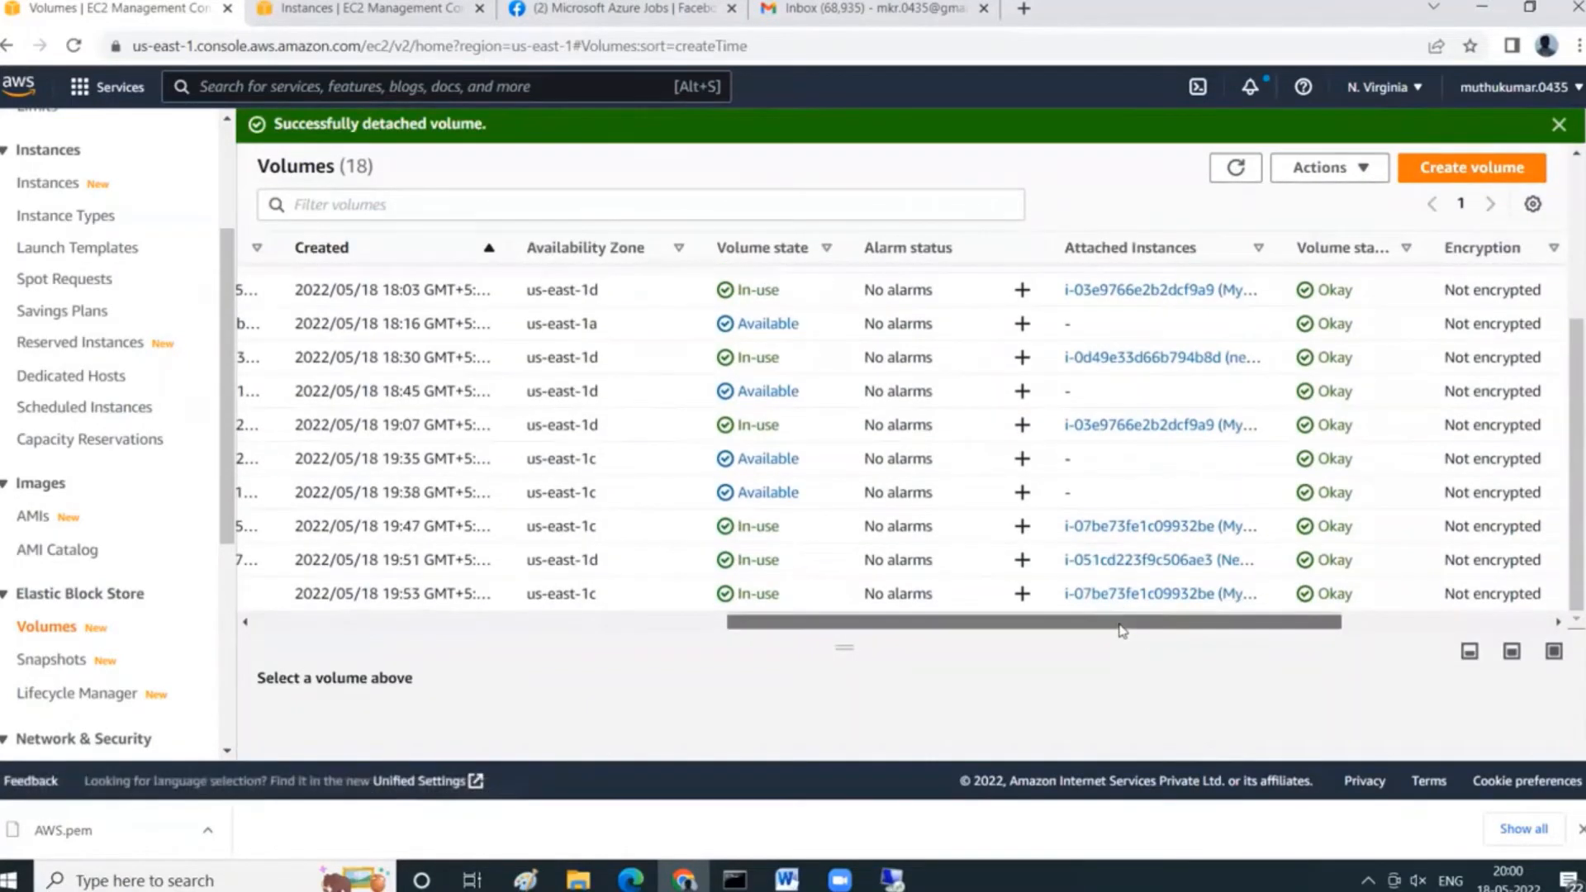
left_click(1234, 168)
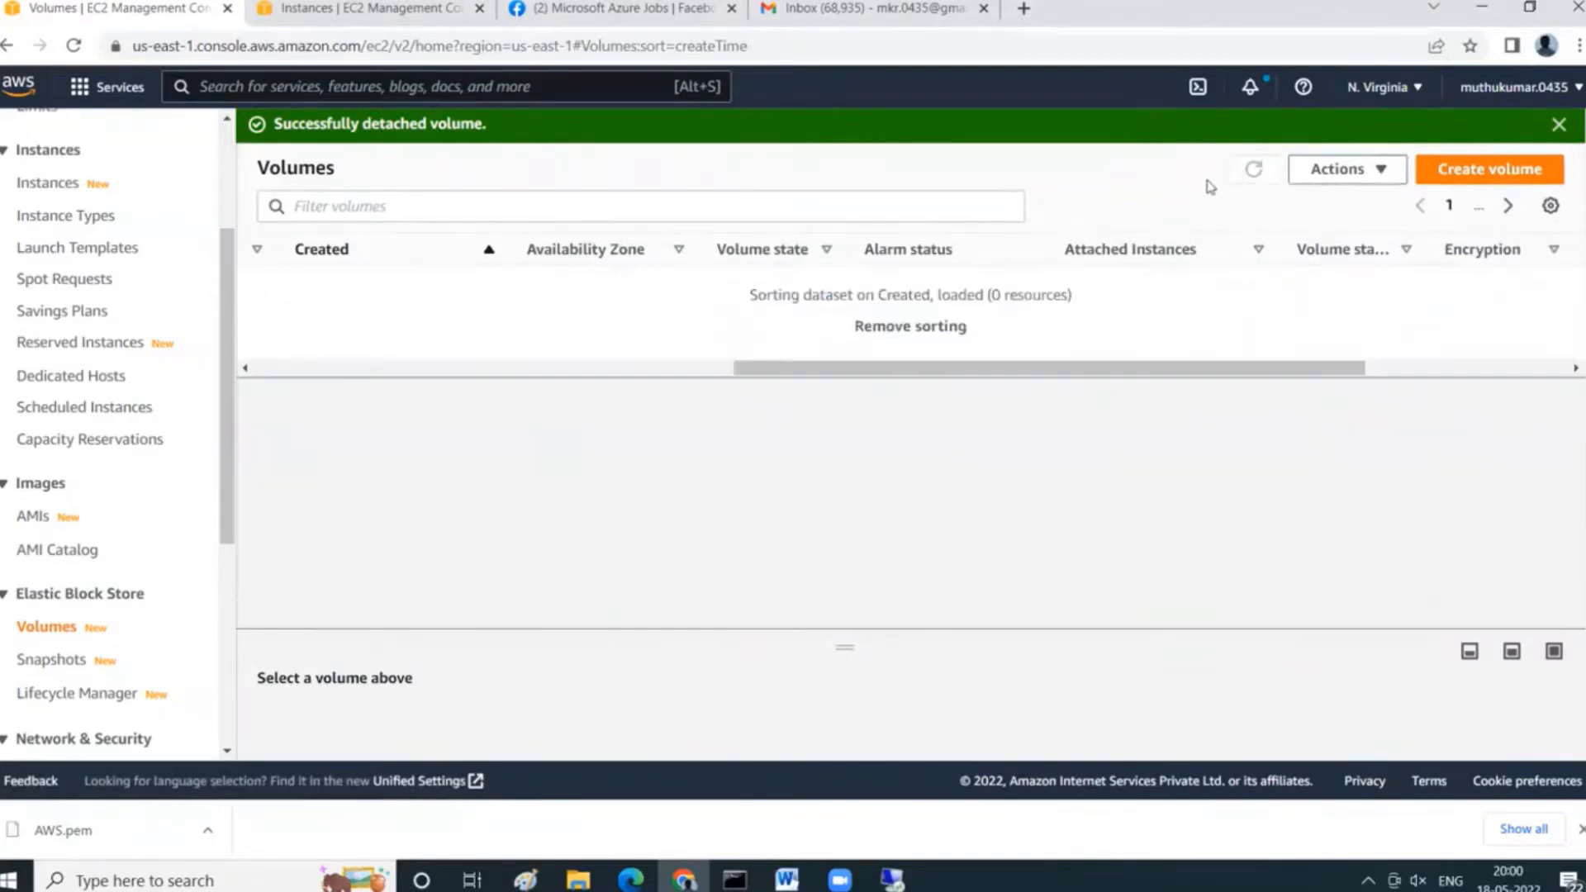
scroll(1169, 579, "down", 3)
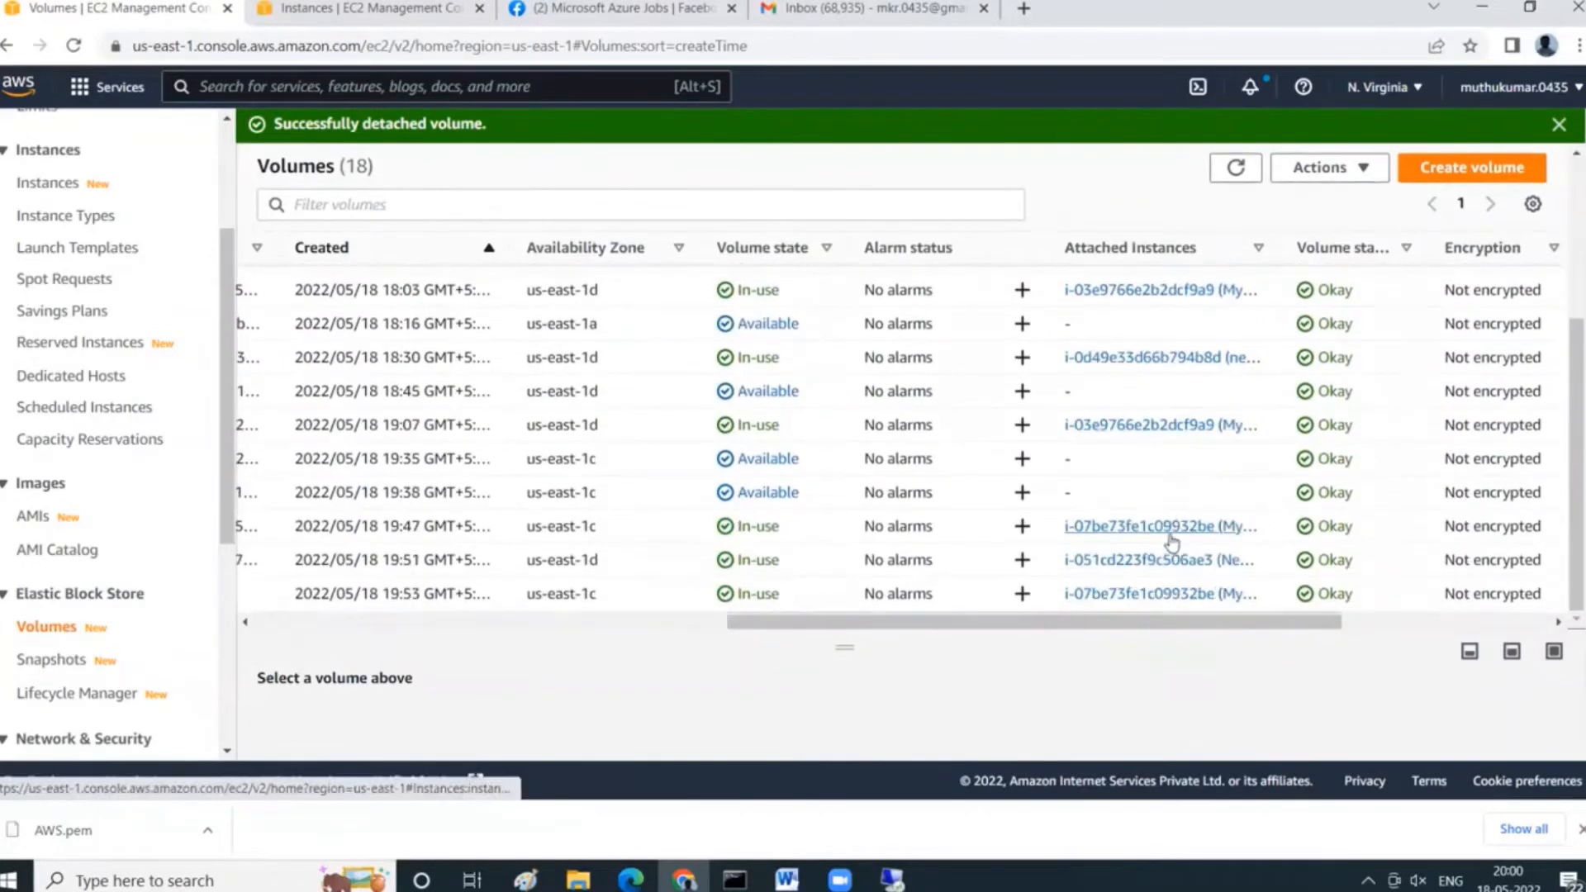
left_click_drag(1186, 624, 166, 637)
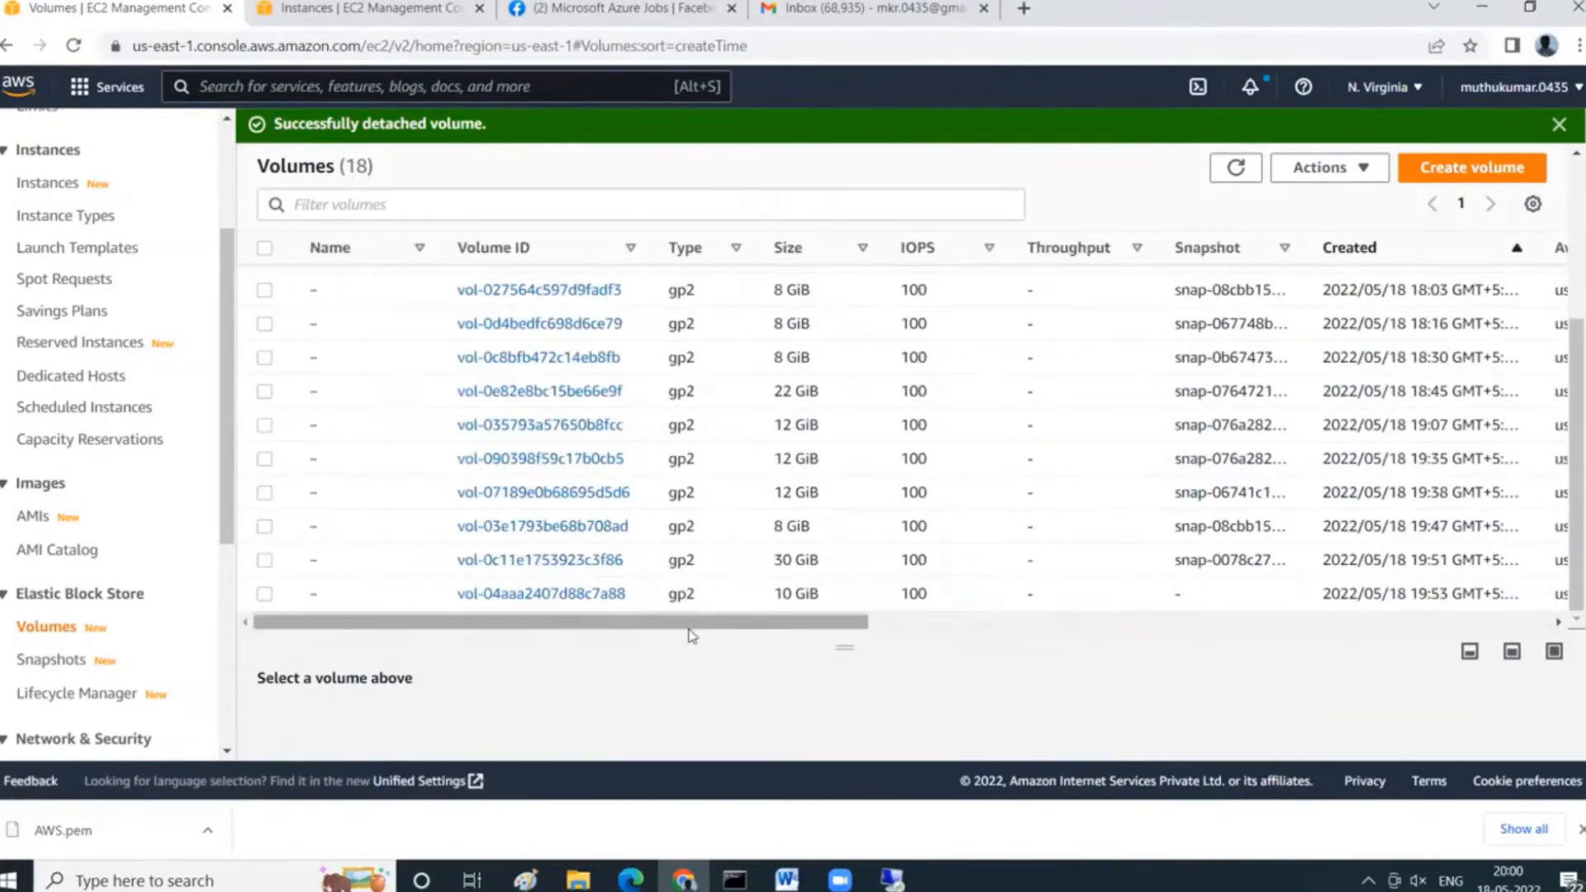
left_click_drag(685, 624, 1144, 637)
left_click(1239, 169)
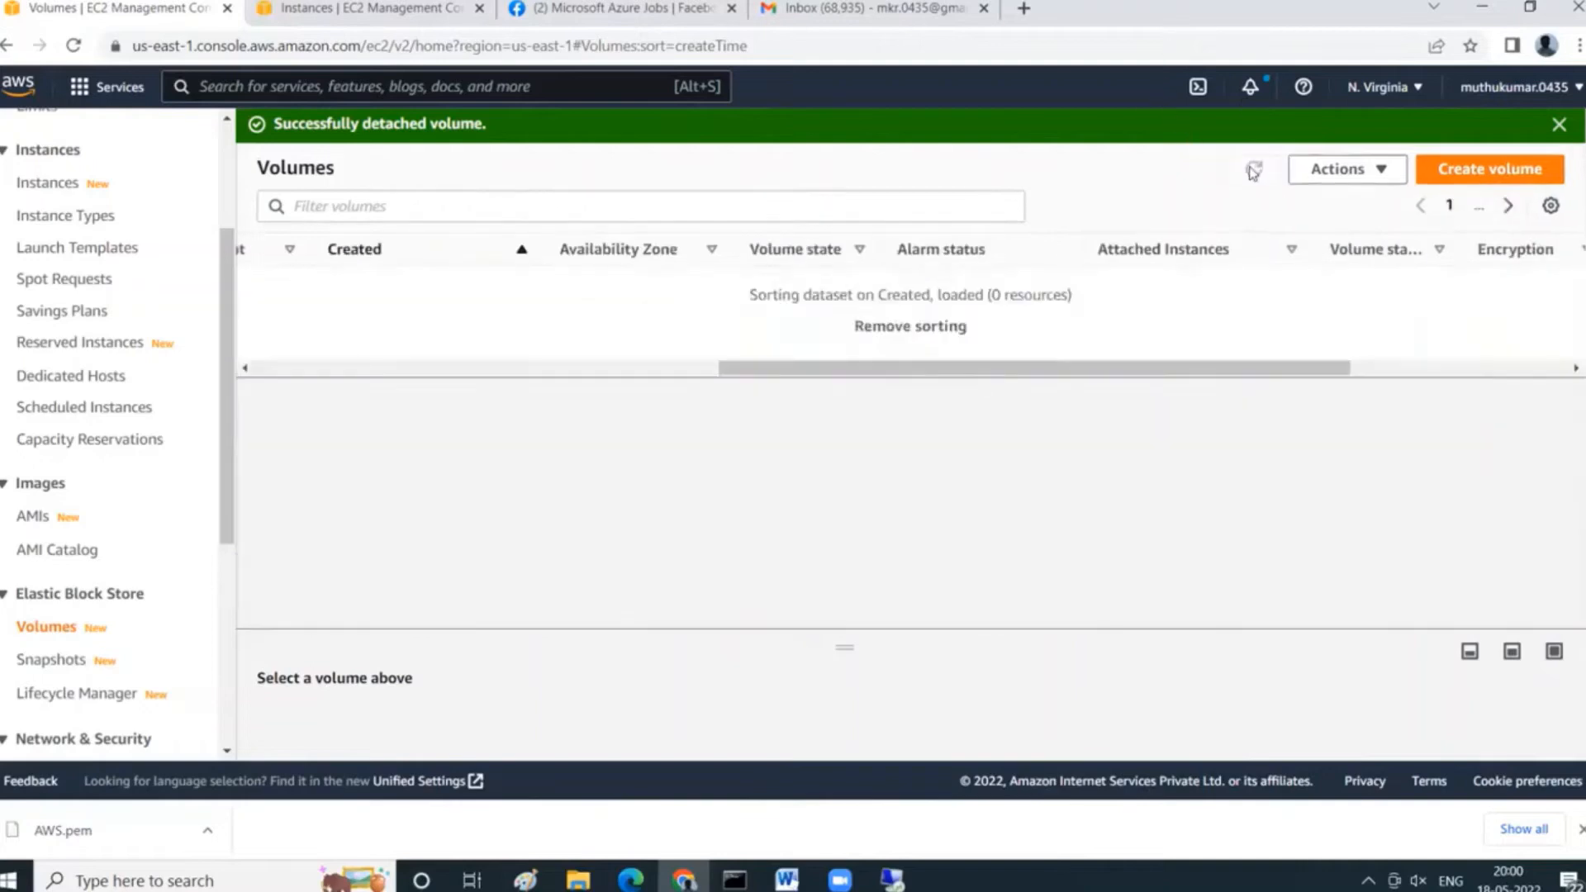
scroll(1162, 358, "down", 3)
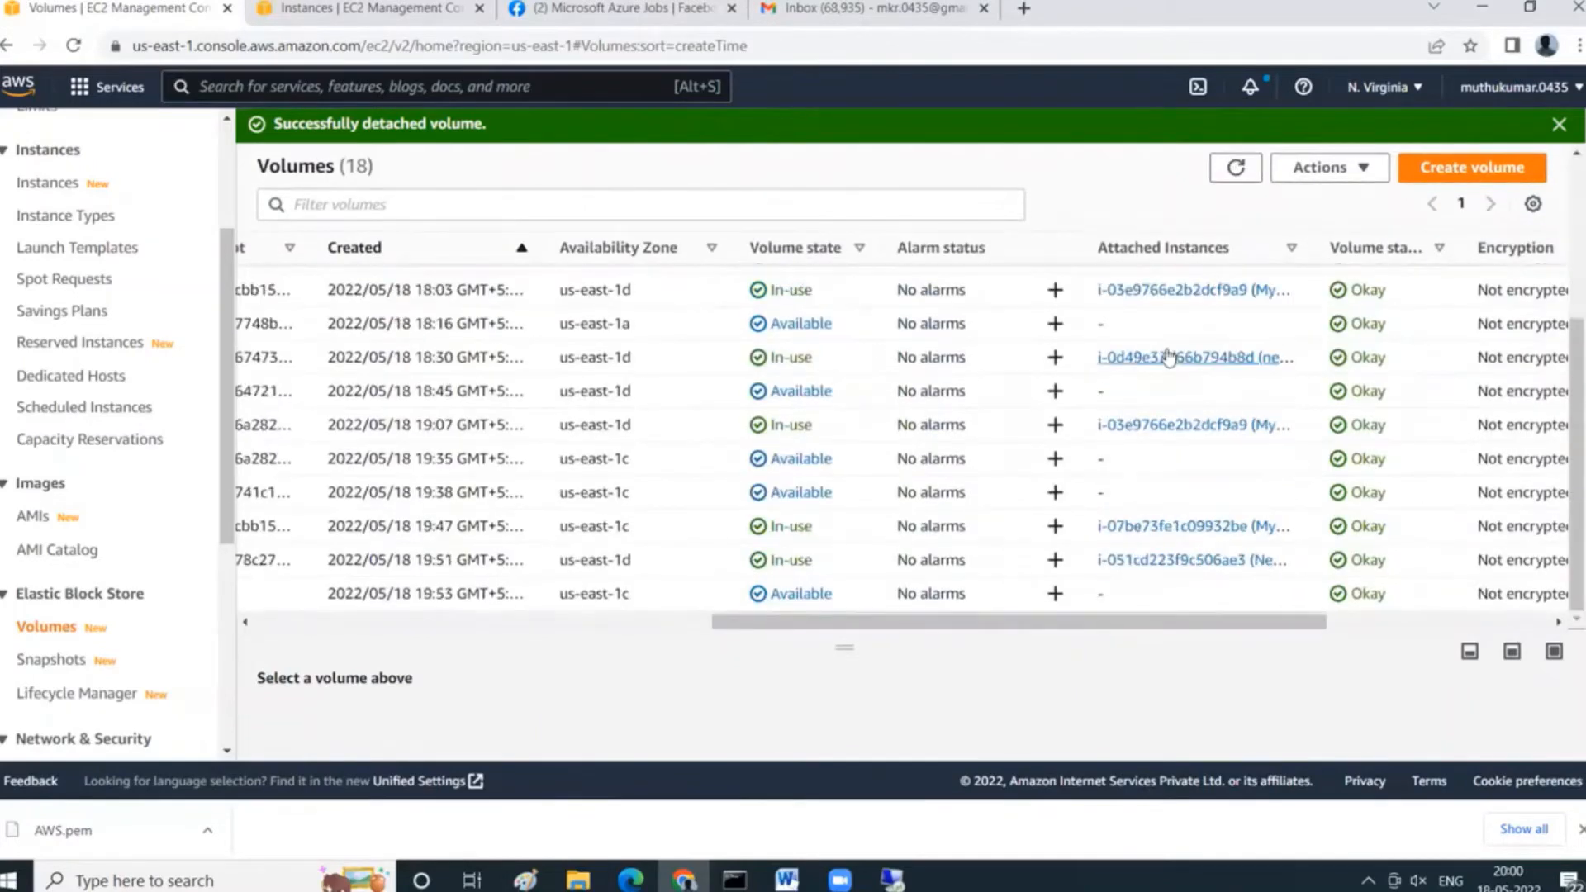
Select the detached 10 GiB volume created at 19:53 and delete it.
double_click(841, 601)
scroll(595, 626, "left", 2)
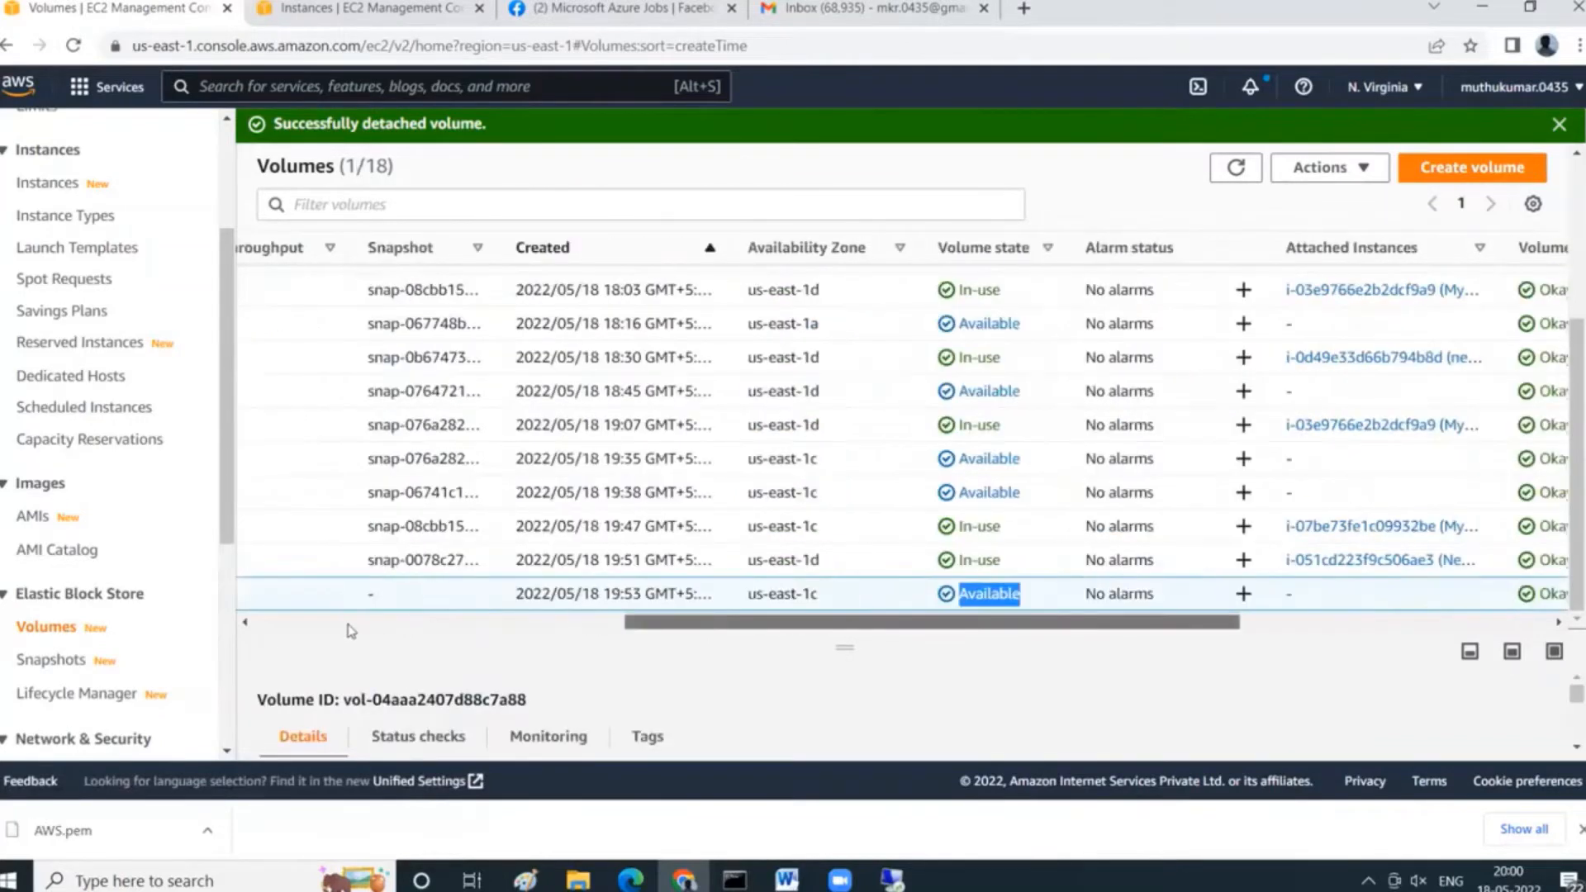
scroll(350, 632, "left", 4)
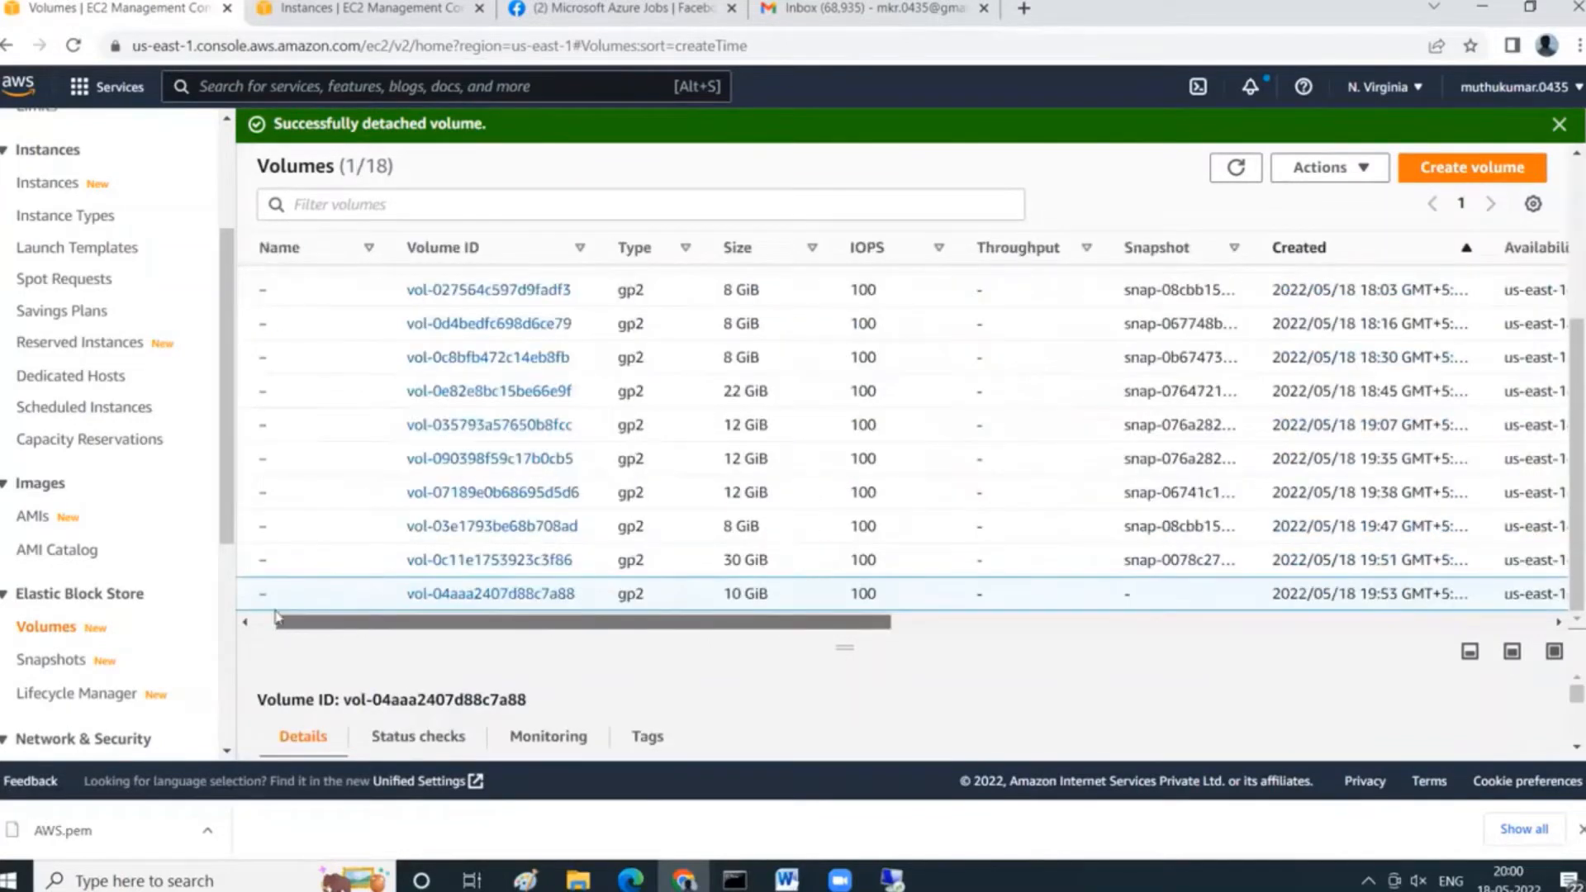
left_click(1365, 167)
left_click(1365, 296)
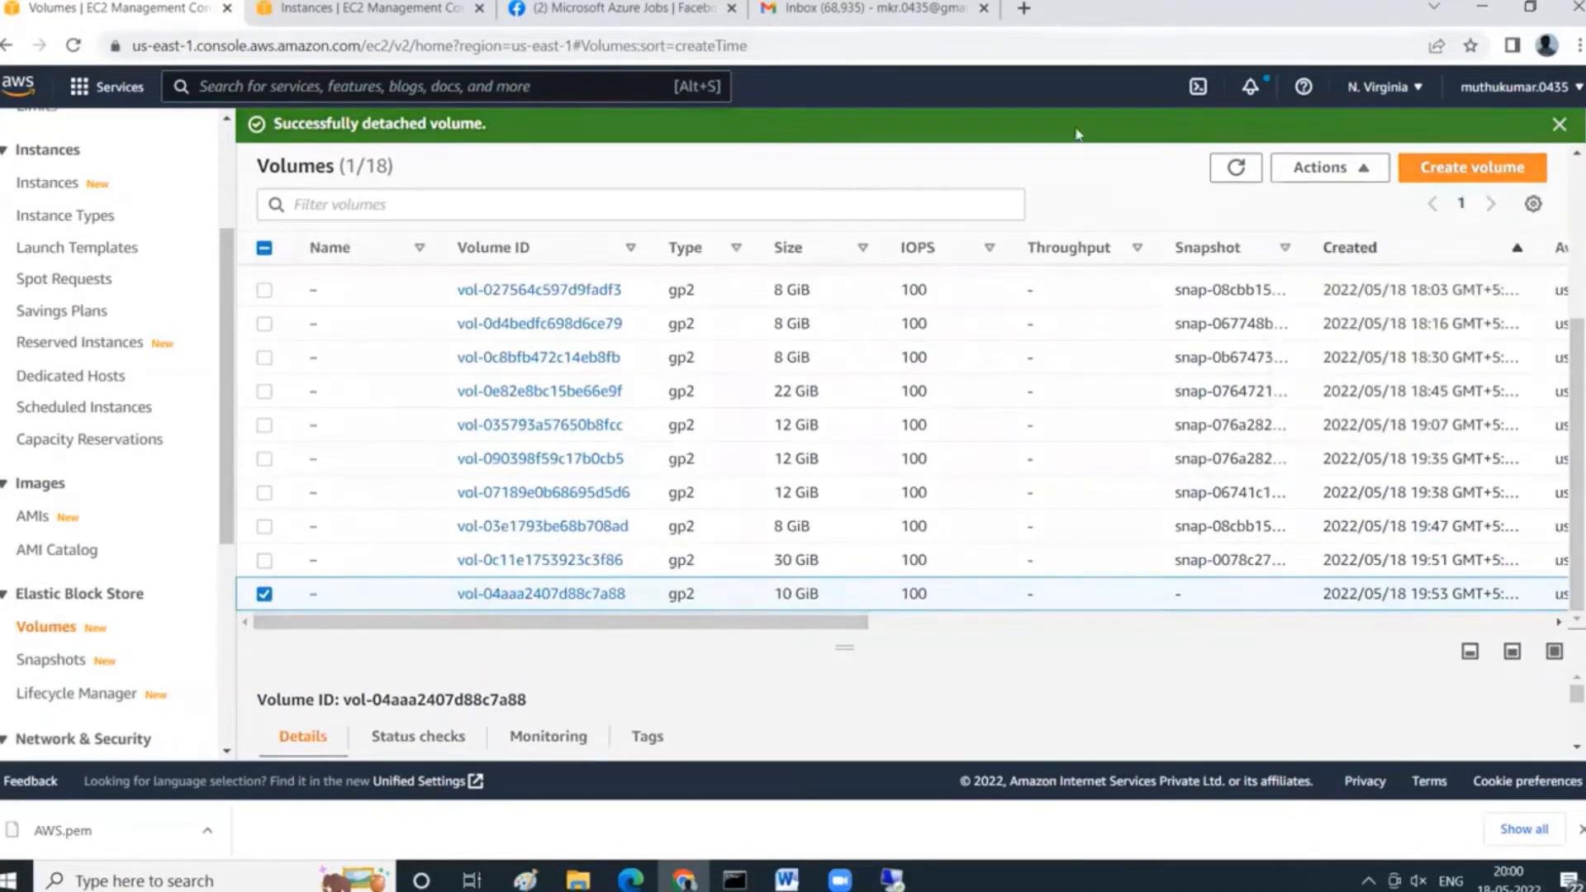
left_click(1161, 544)
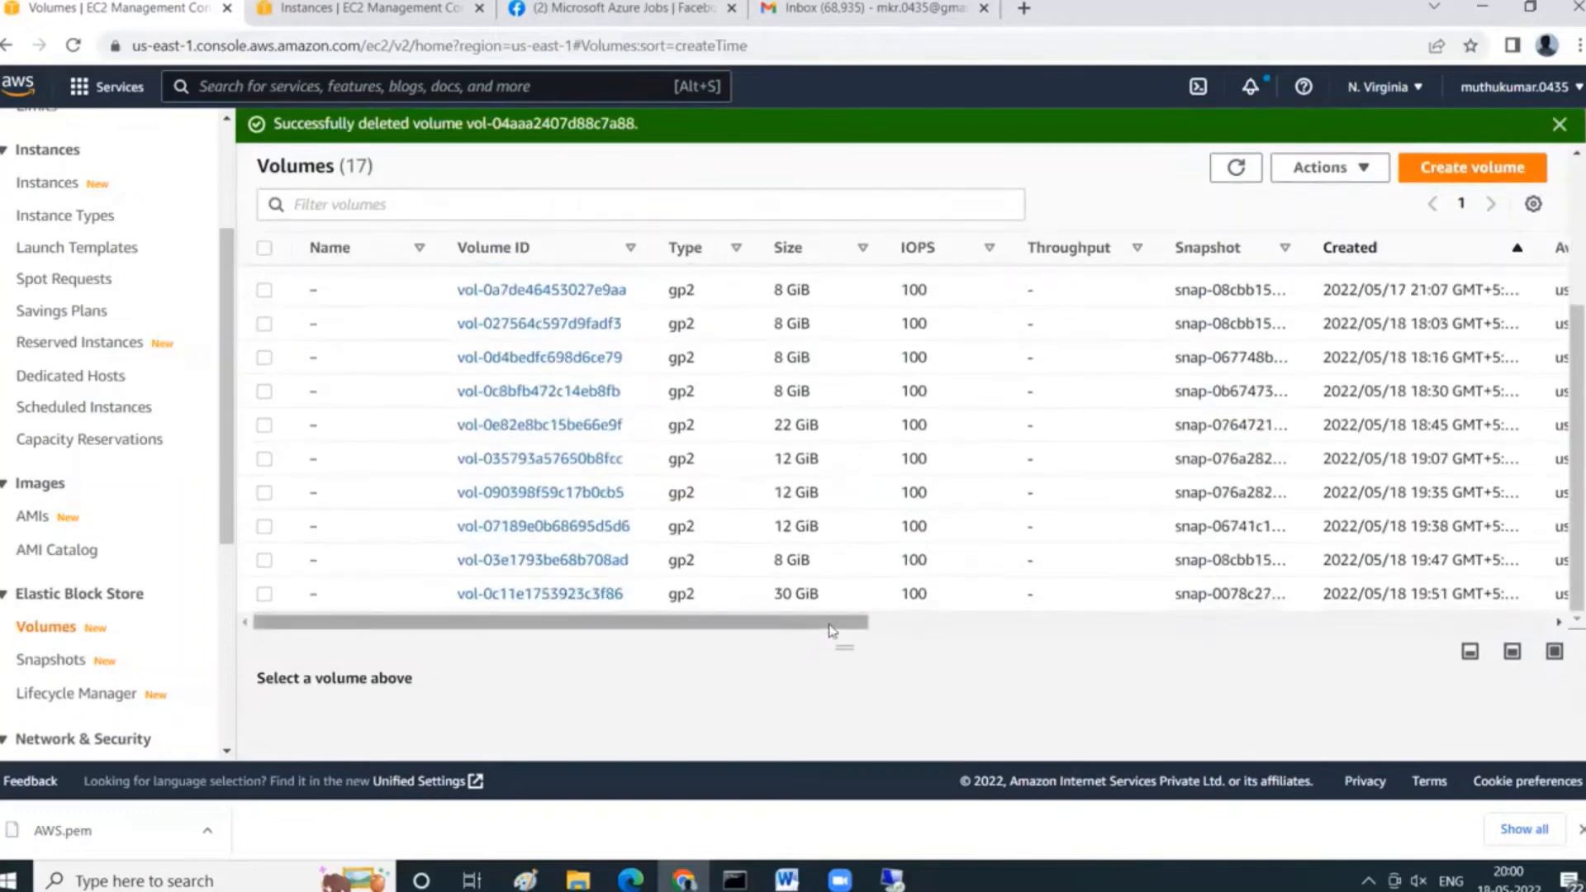
Refresh the volumes list and review the remaining volumes with their states and attached instances.
left_click_drag(836, 630, 1577, 572)
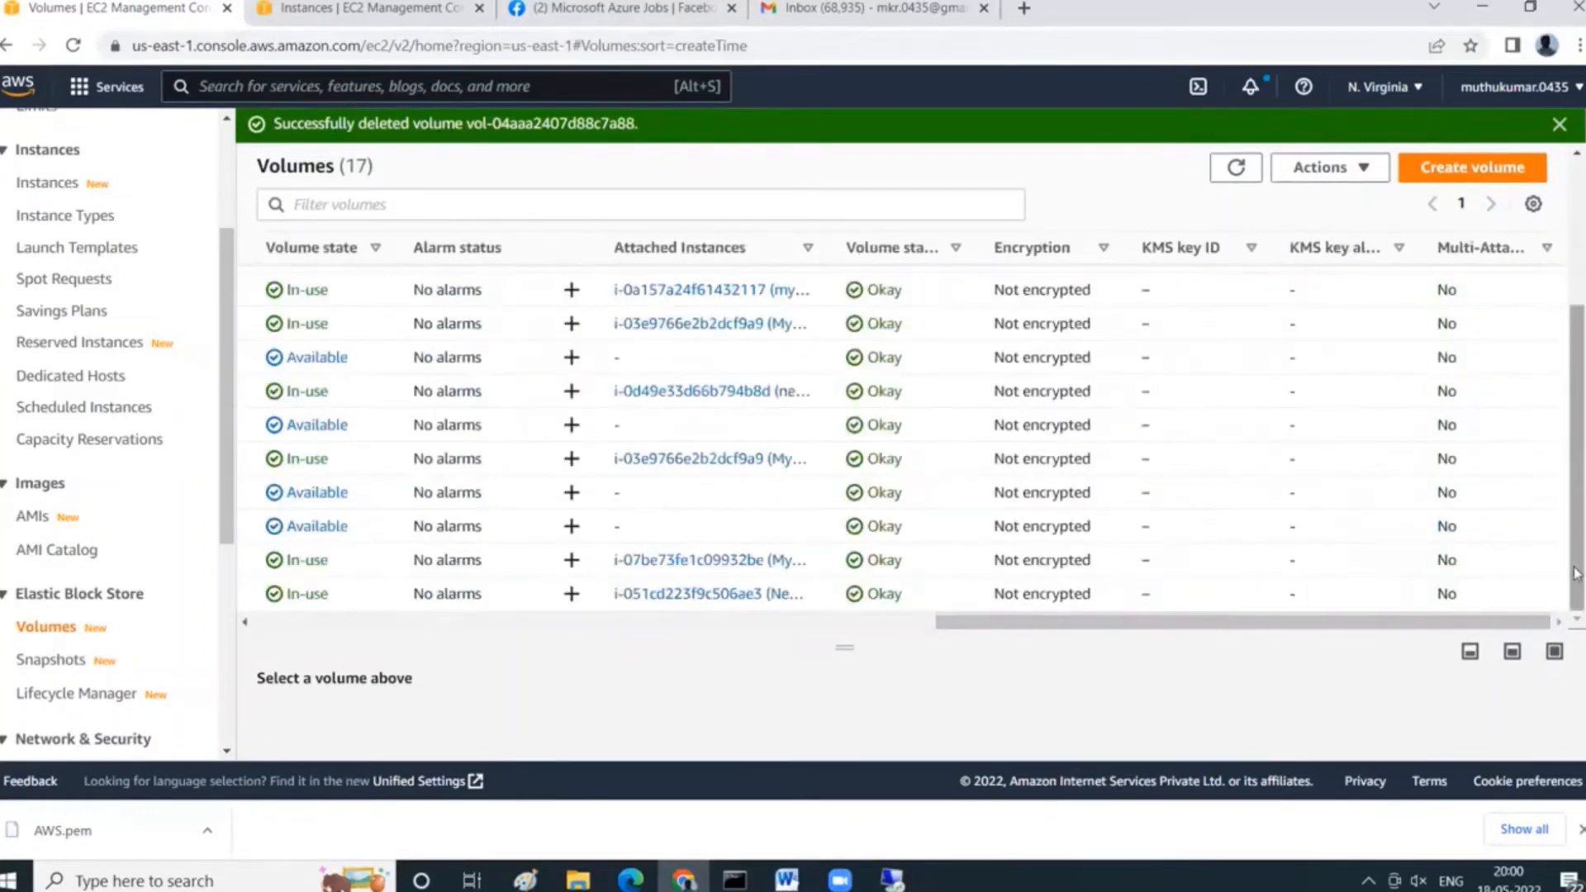
left_click(1236, 168)
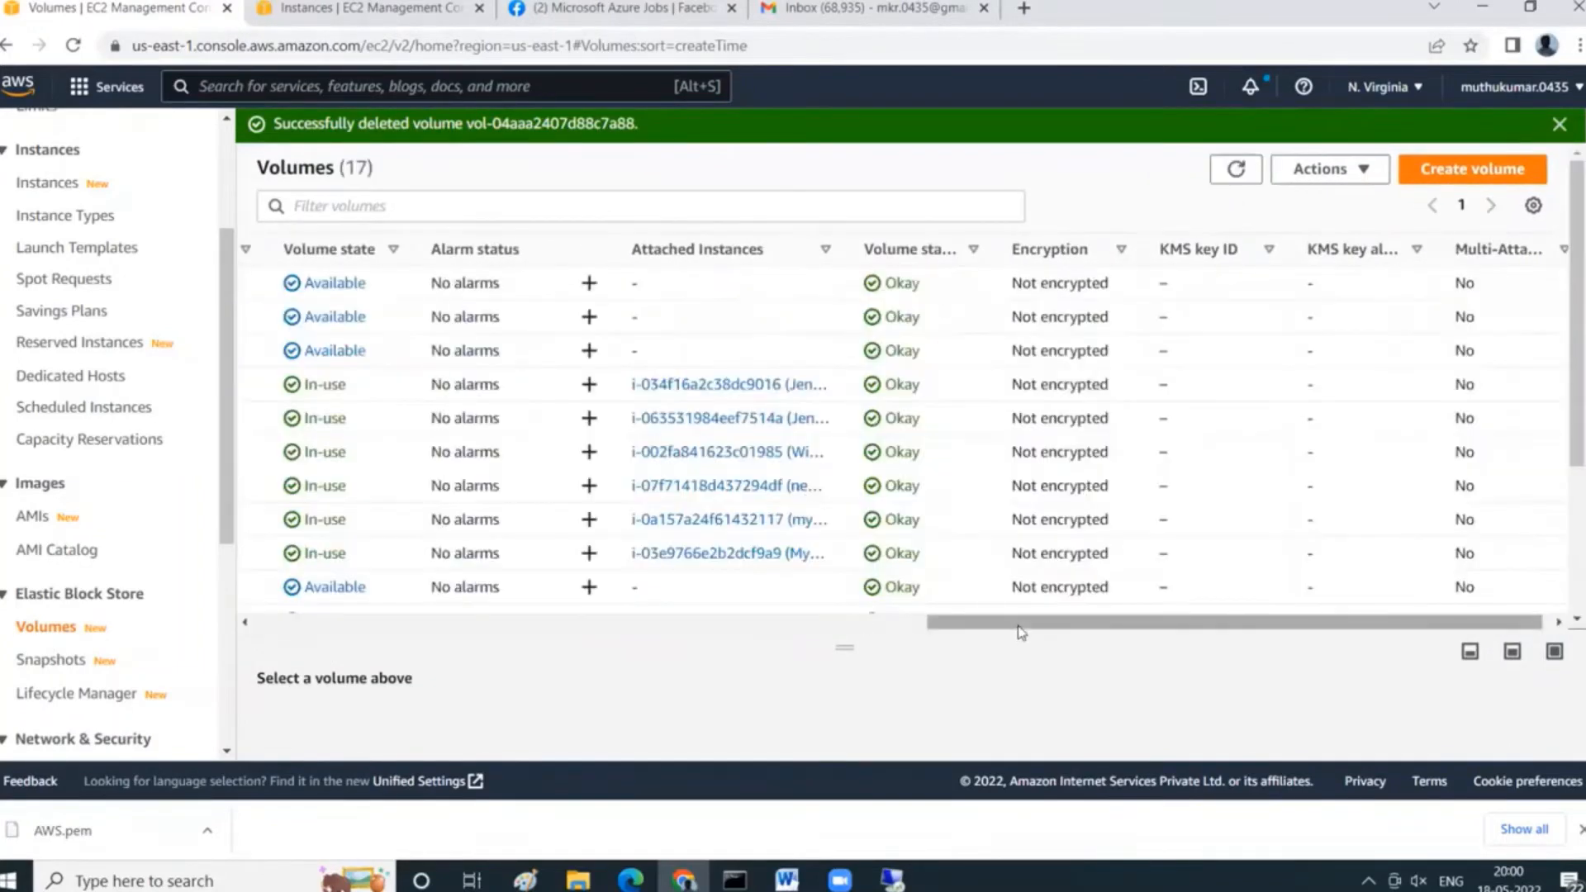
left_click_drag(1021, 628, 302, 586)
Open the snapshots list, select Mynewsnapshot and start creating a volume from it.
scroll(178, 567, "down", 3)
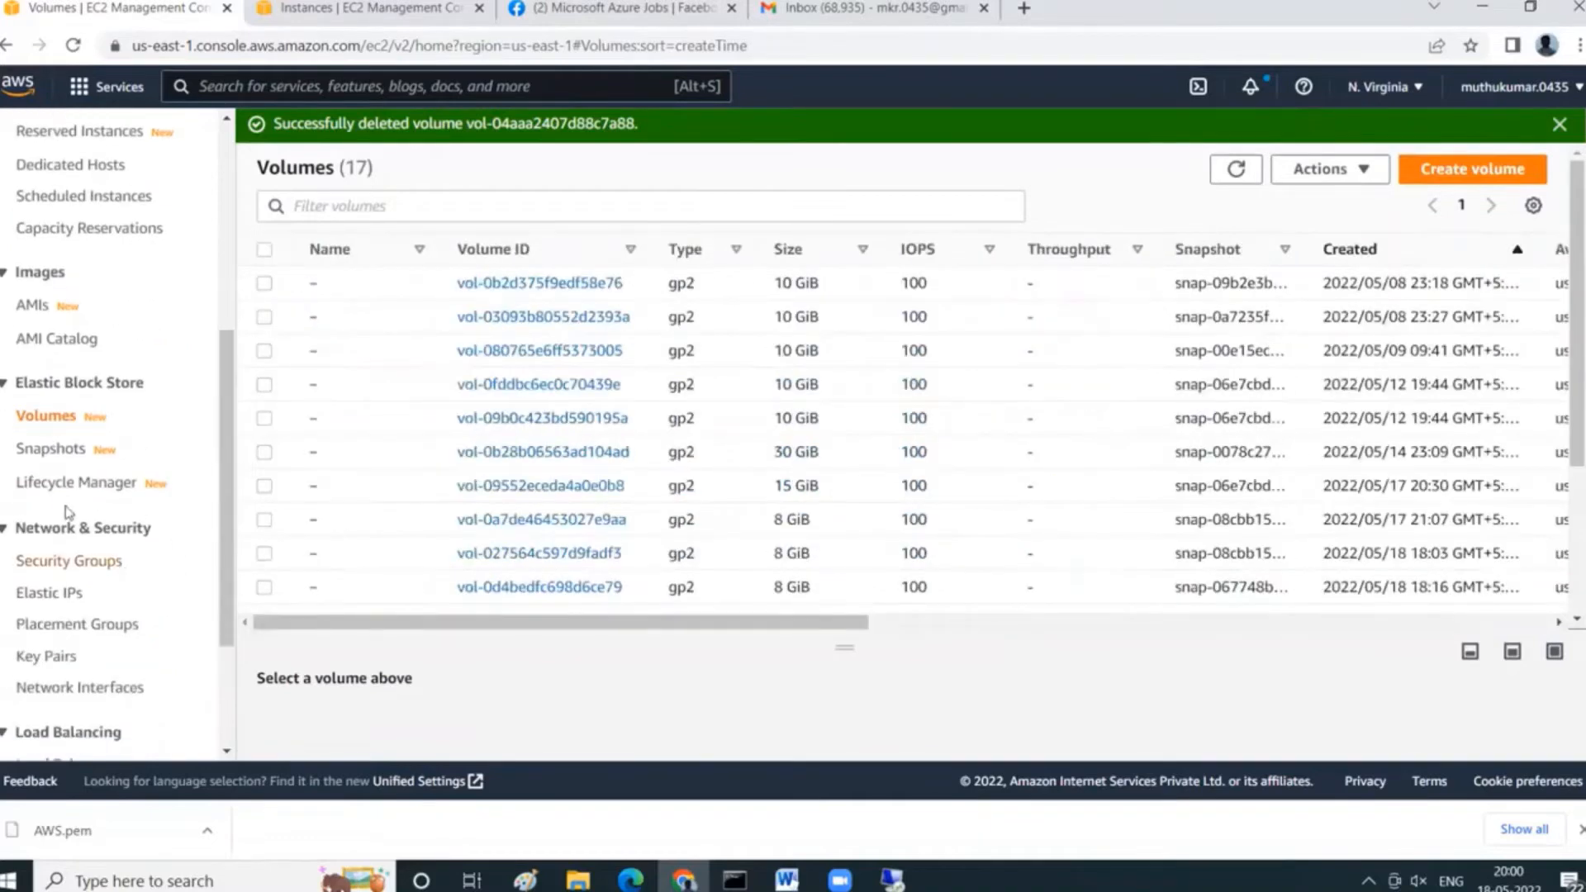
left_click(53, 449)
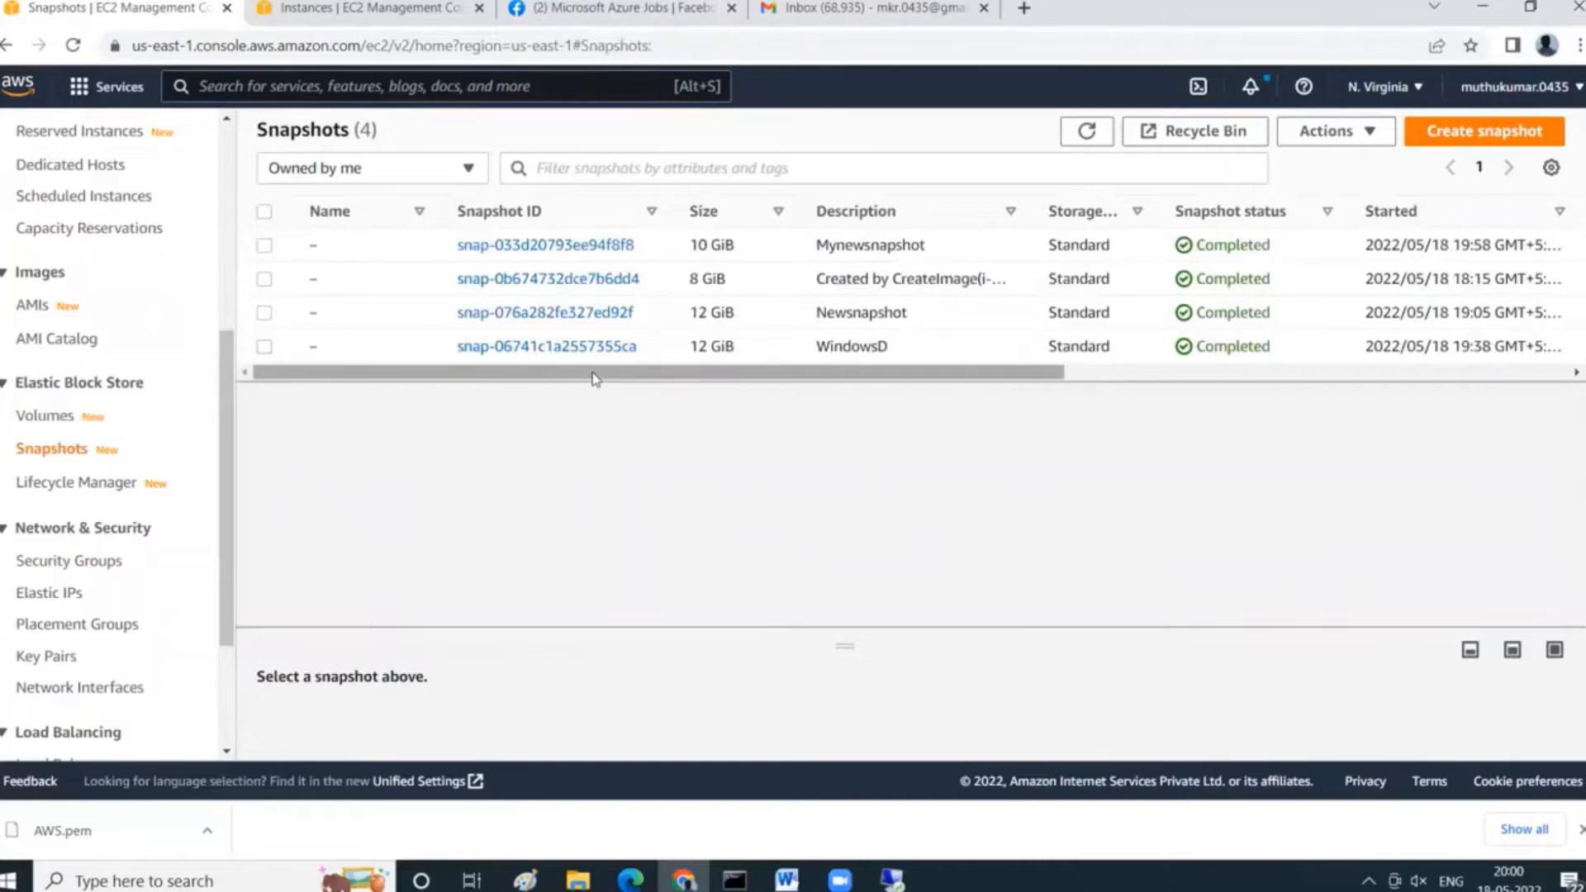
left_click(264, 246)
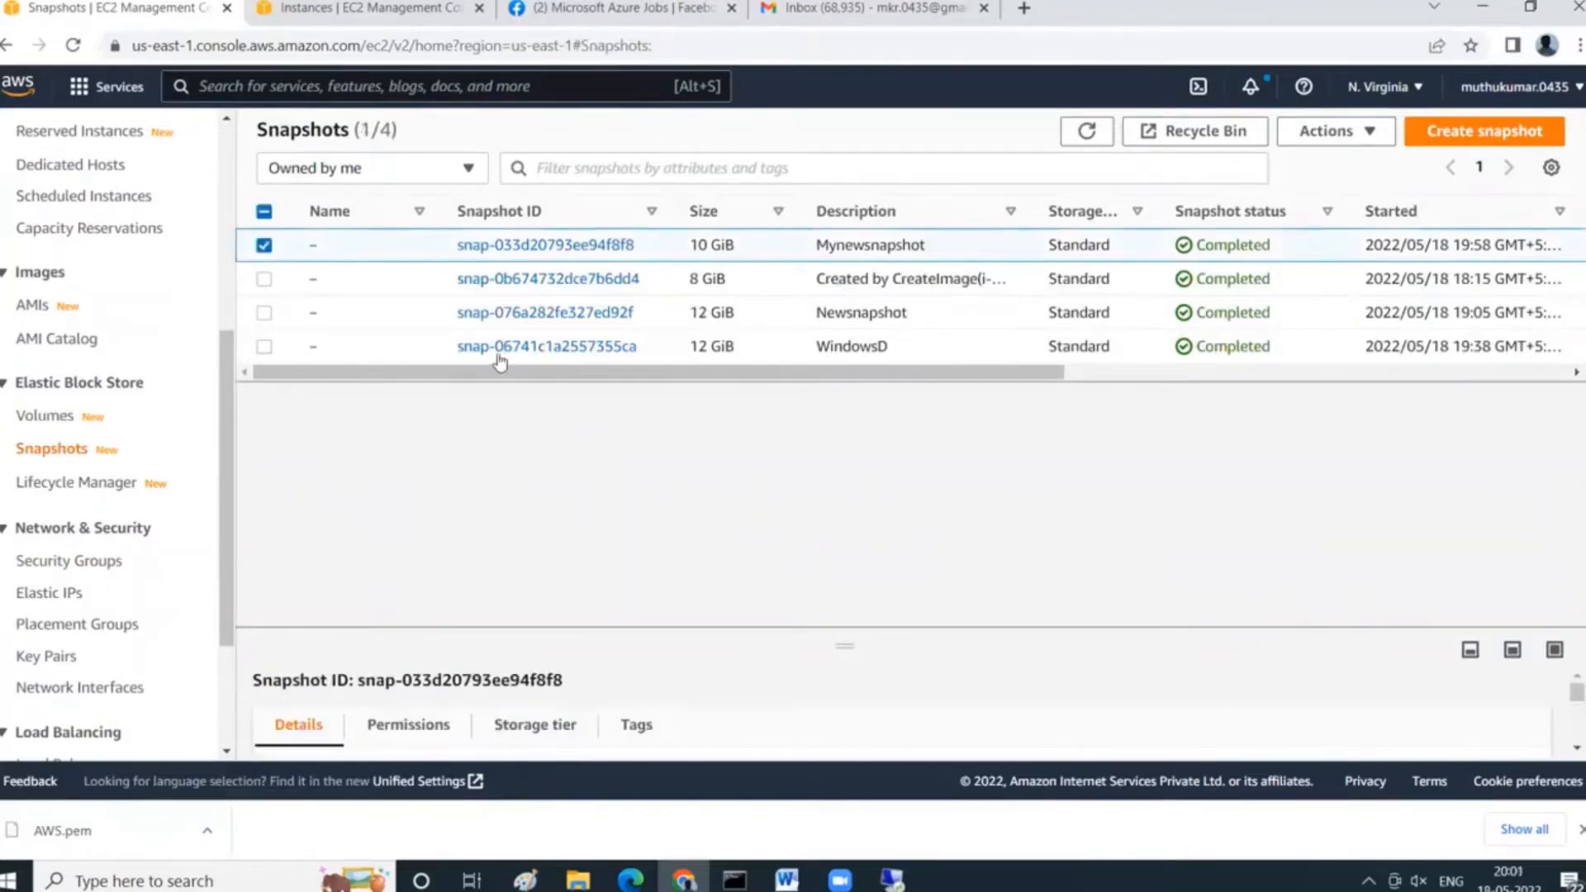
left_click_drag(502, 372, 592, 397)
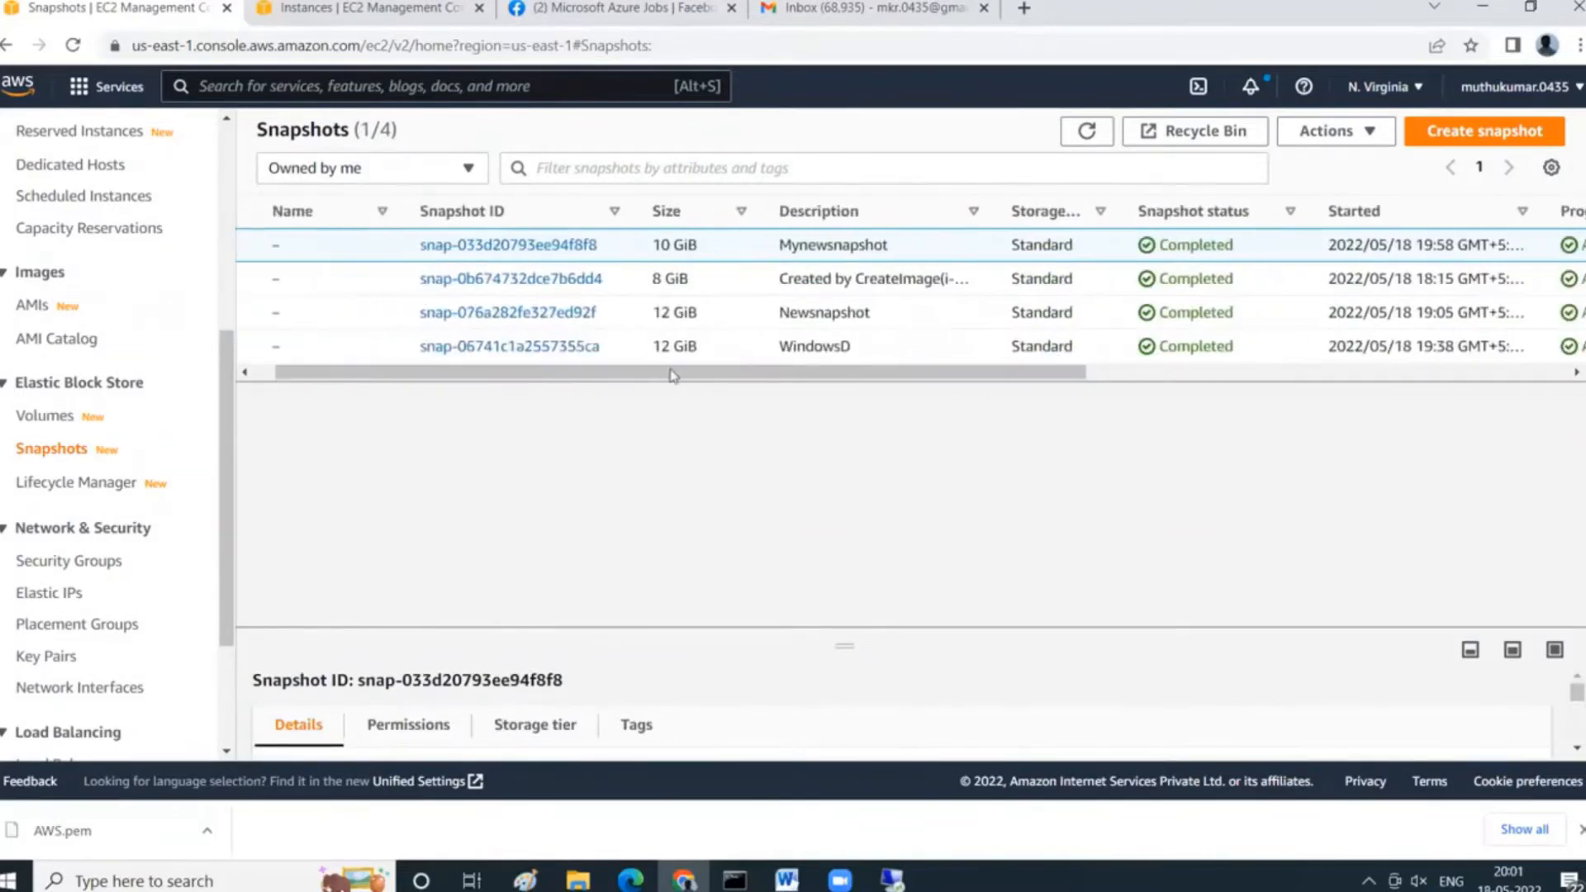
left_click(1371, 134)
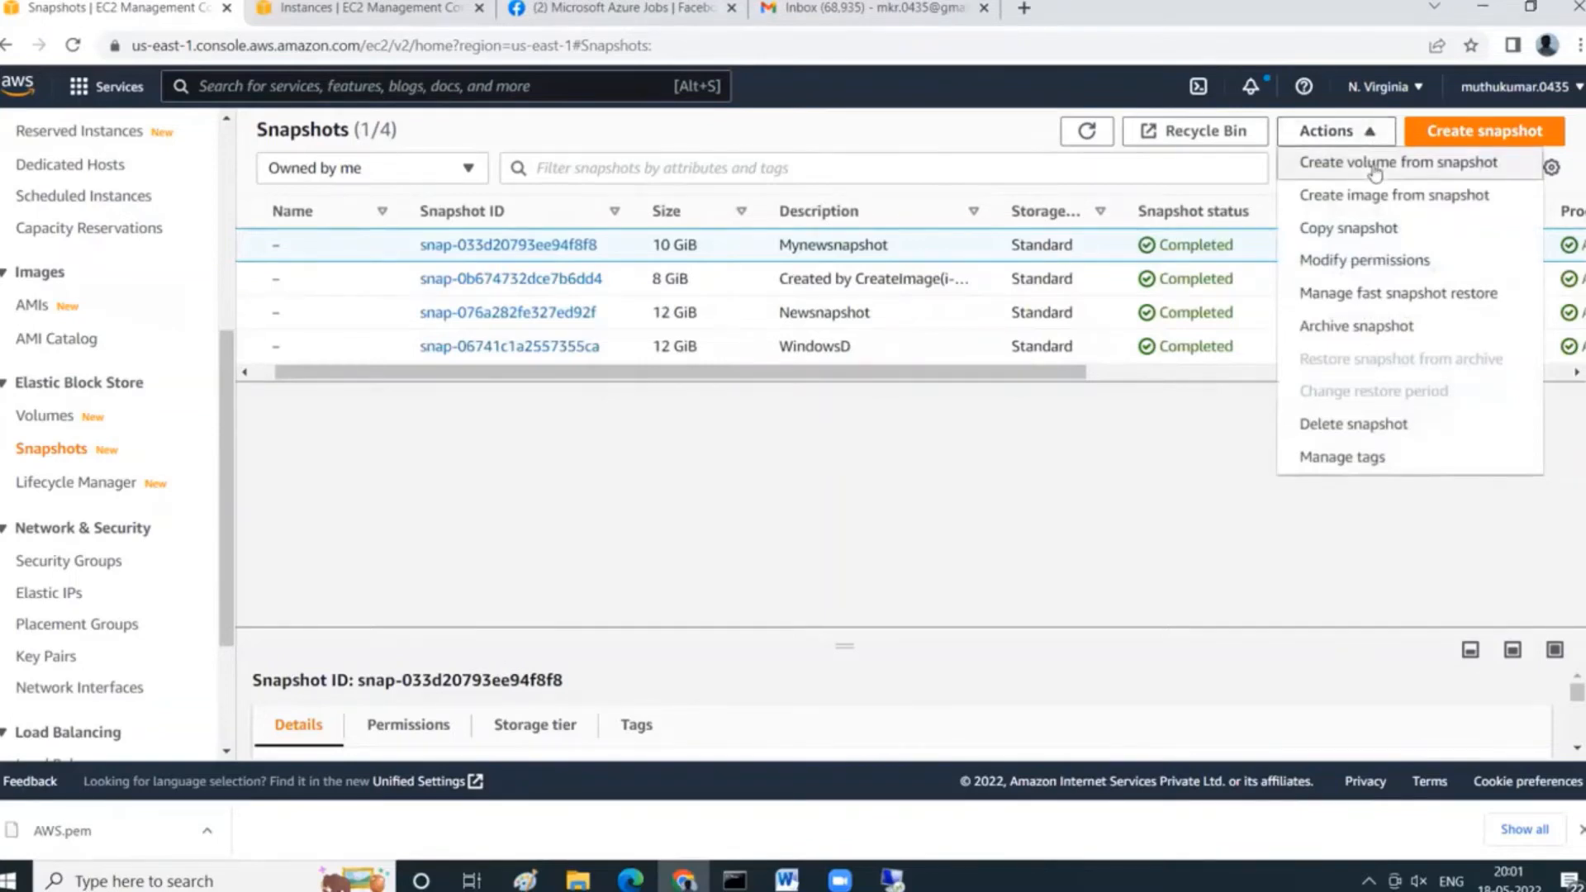
left_click(1375, 172)
Set the availability zone to us-east-1c, check it against the running instances' zone, and create the volume from the snapshot.
scroll(409, 499, "down", 6)
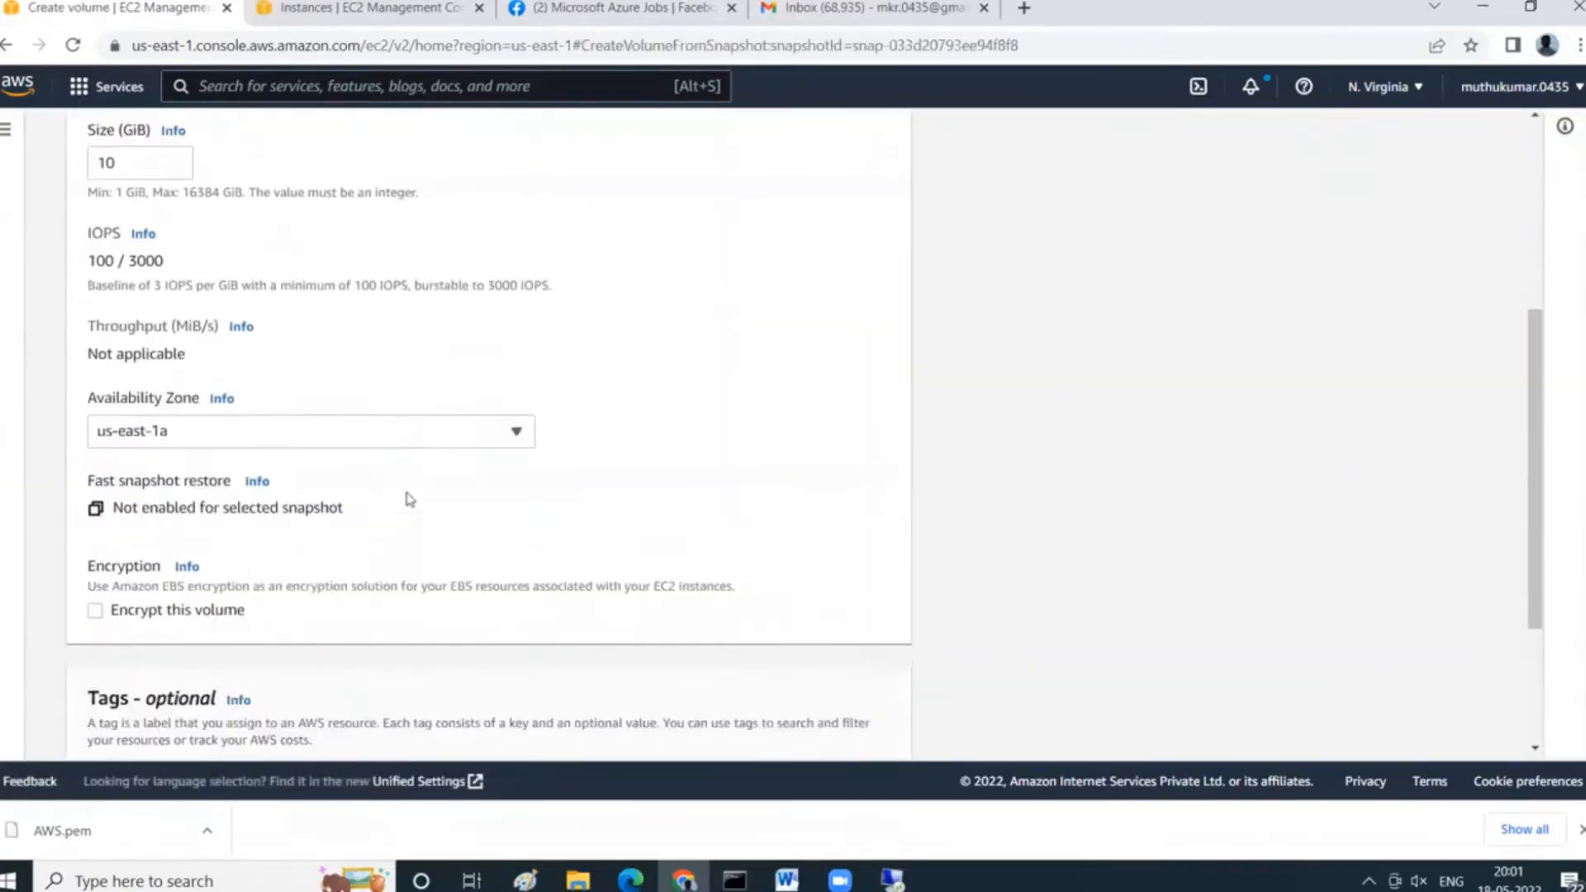
left_click(467, 286)
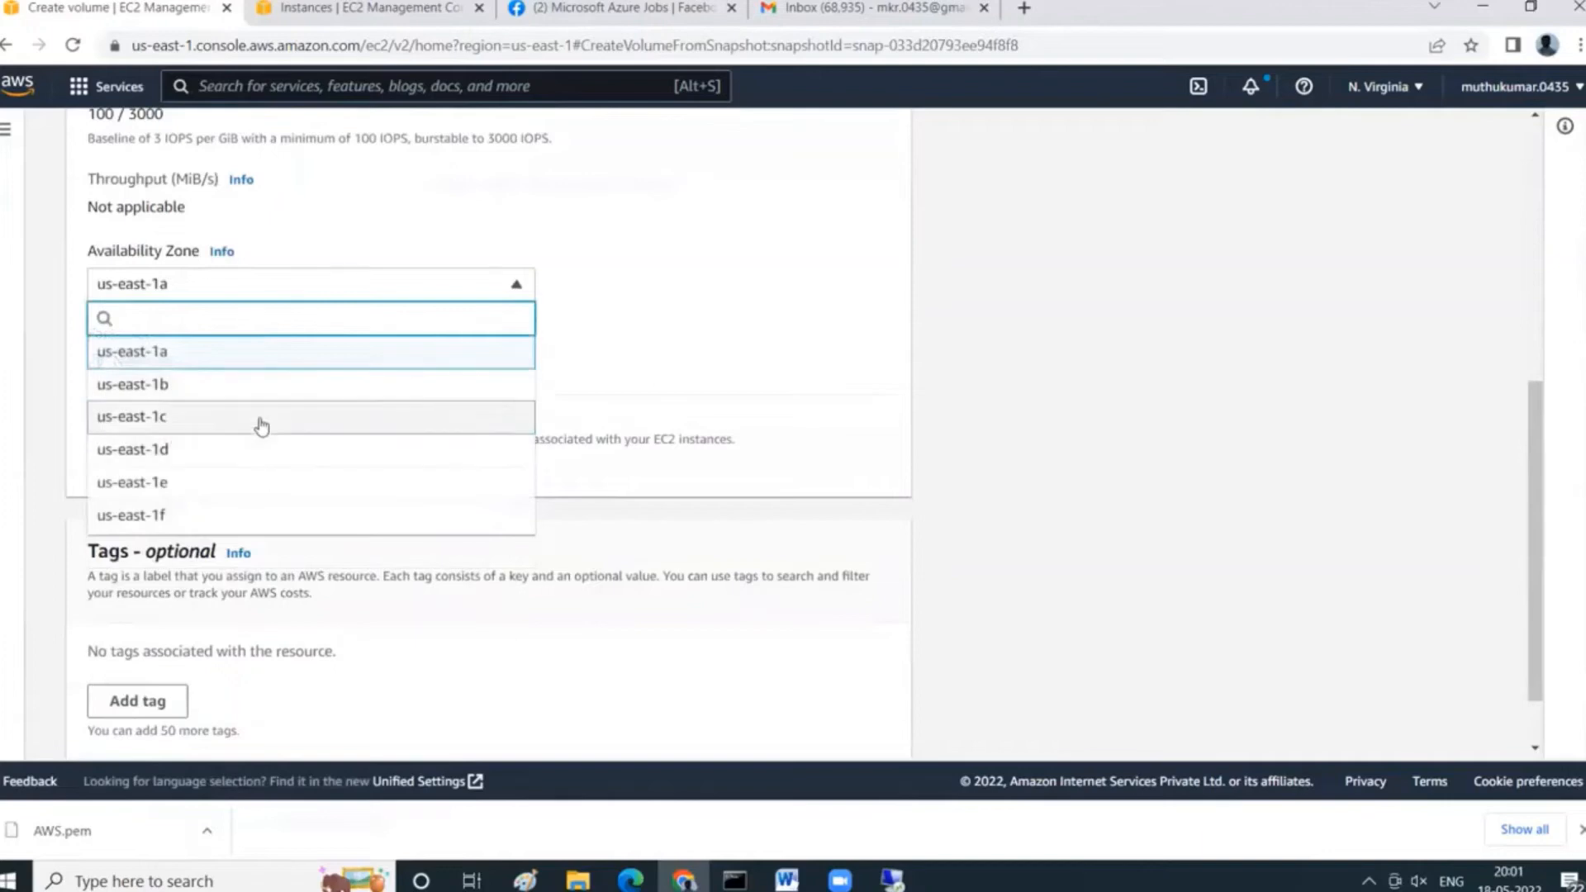
left_click(261, 417)
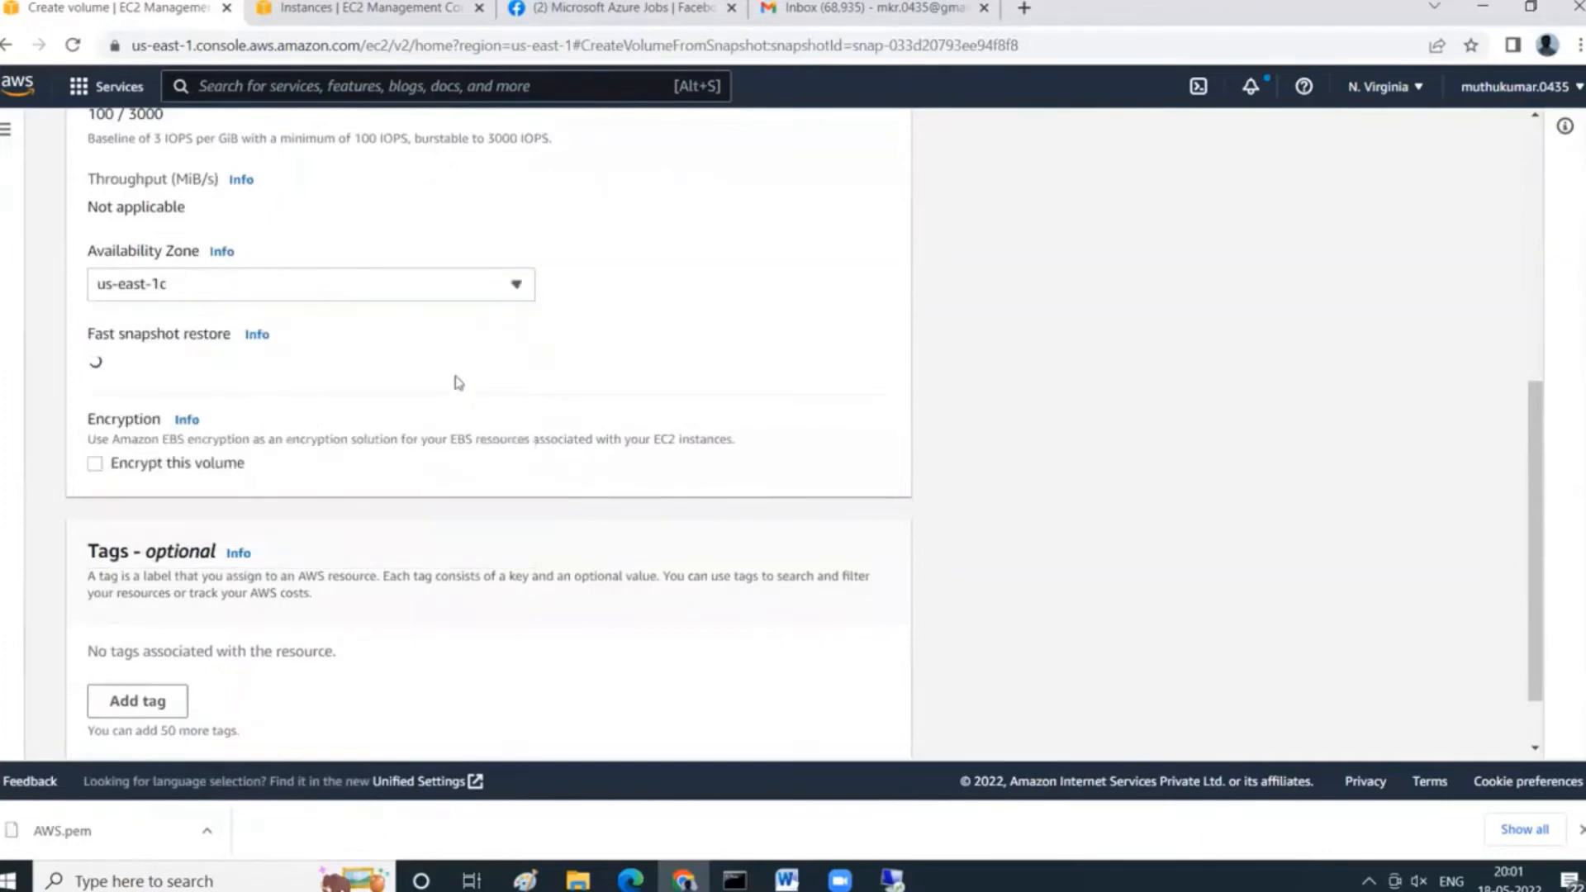
scroll(602, 405, "down", 1)
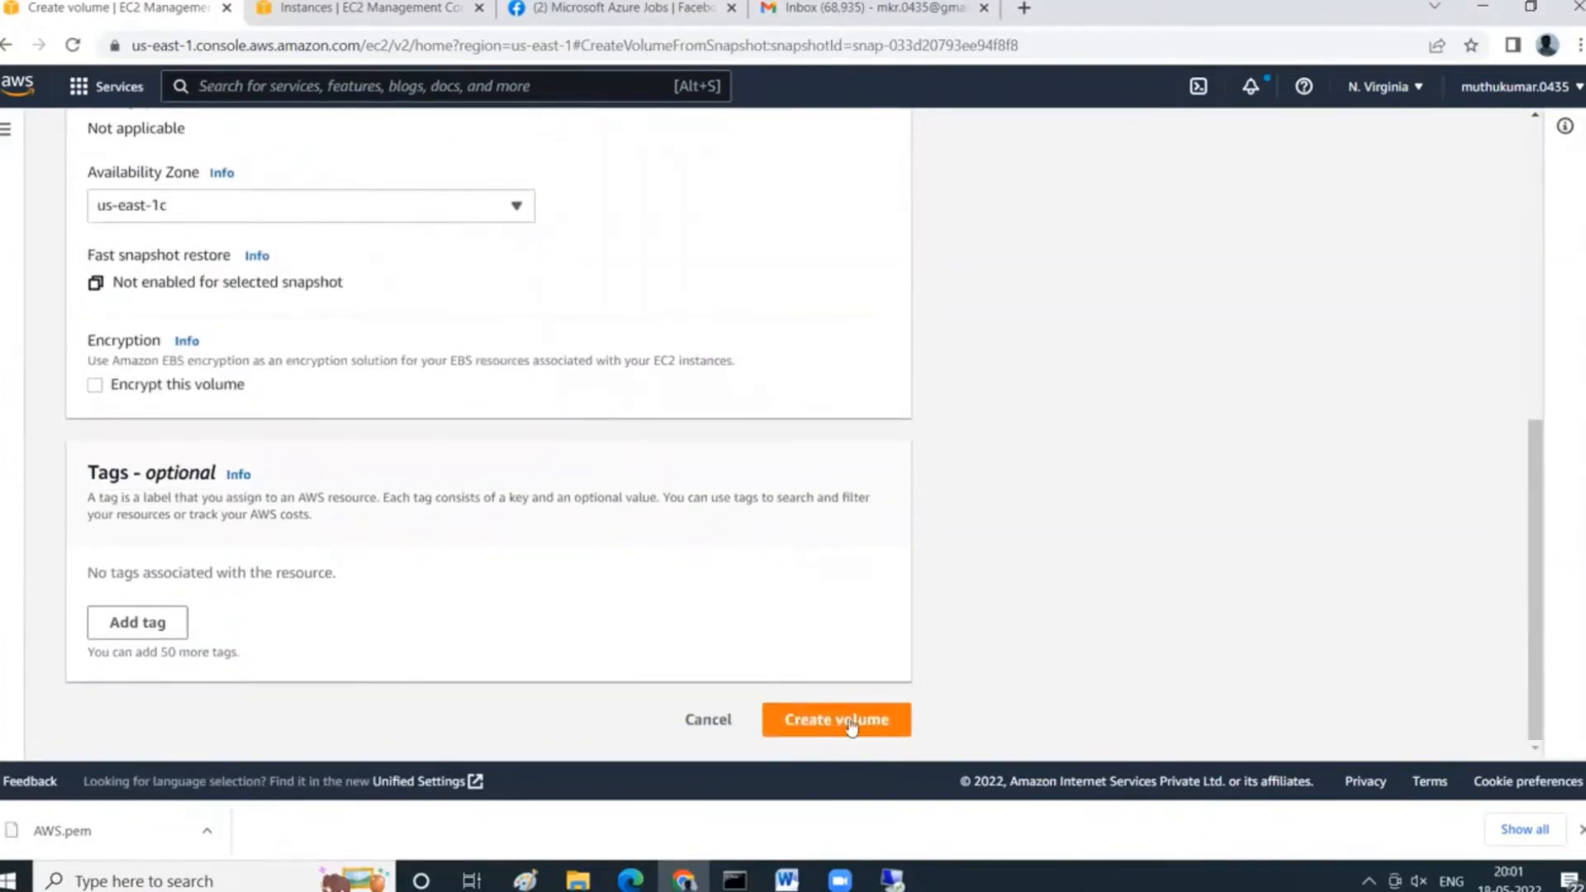
left_click(376, 15)
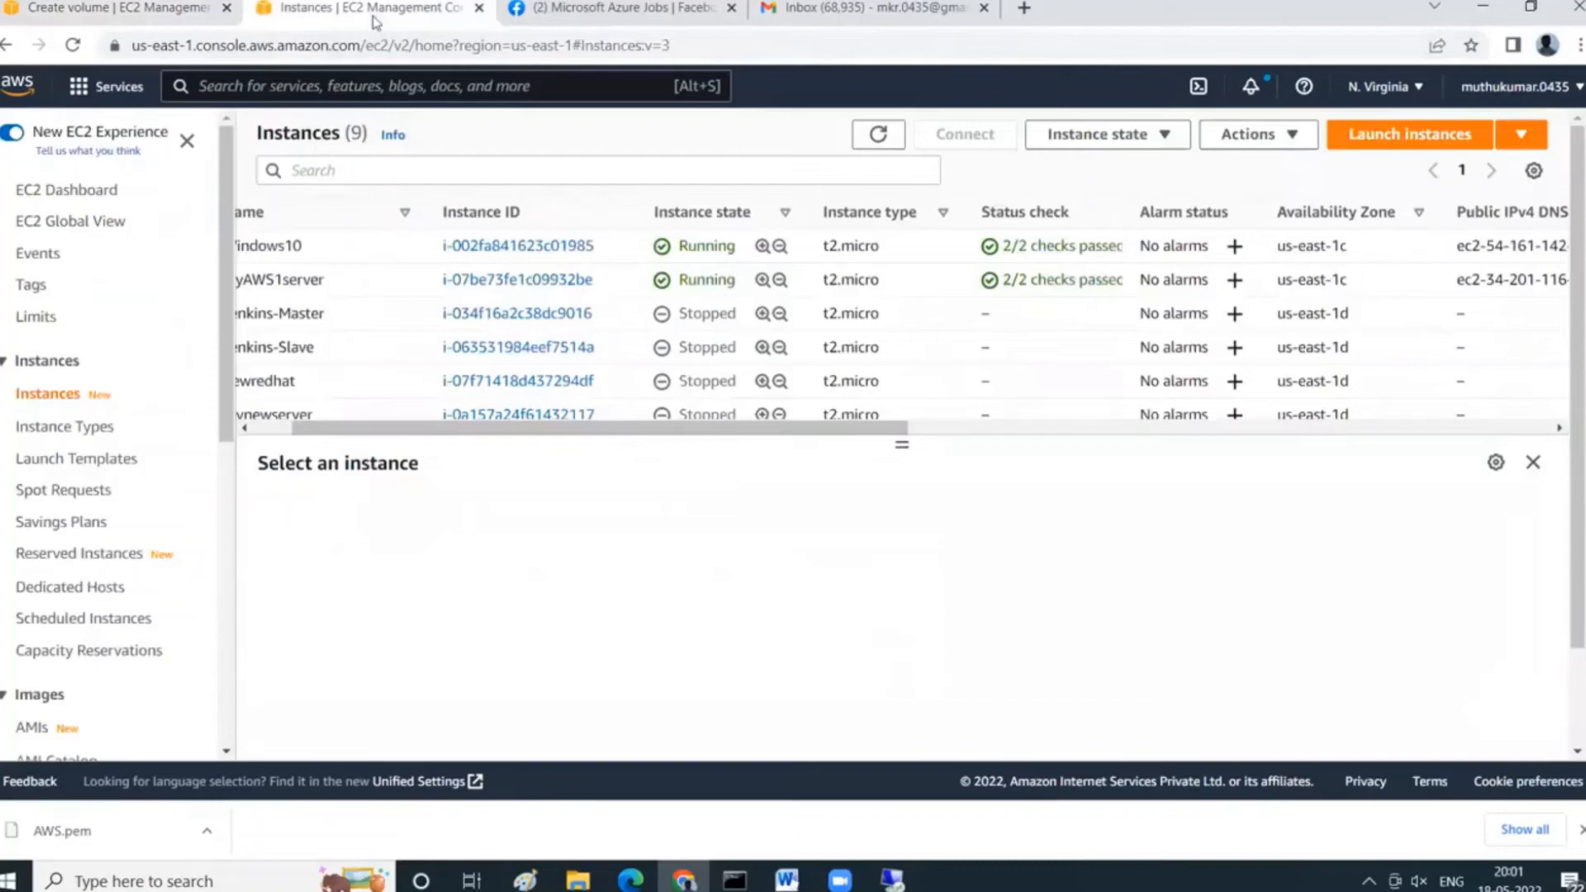
left_click(149, 10)
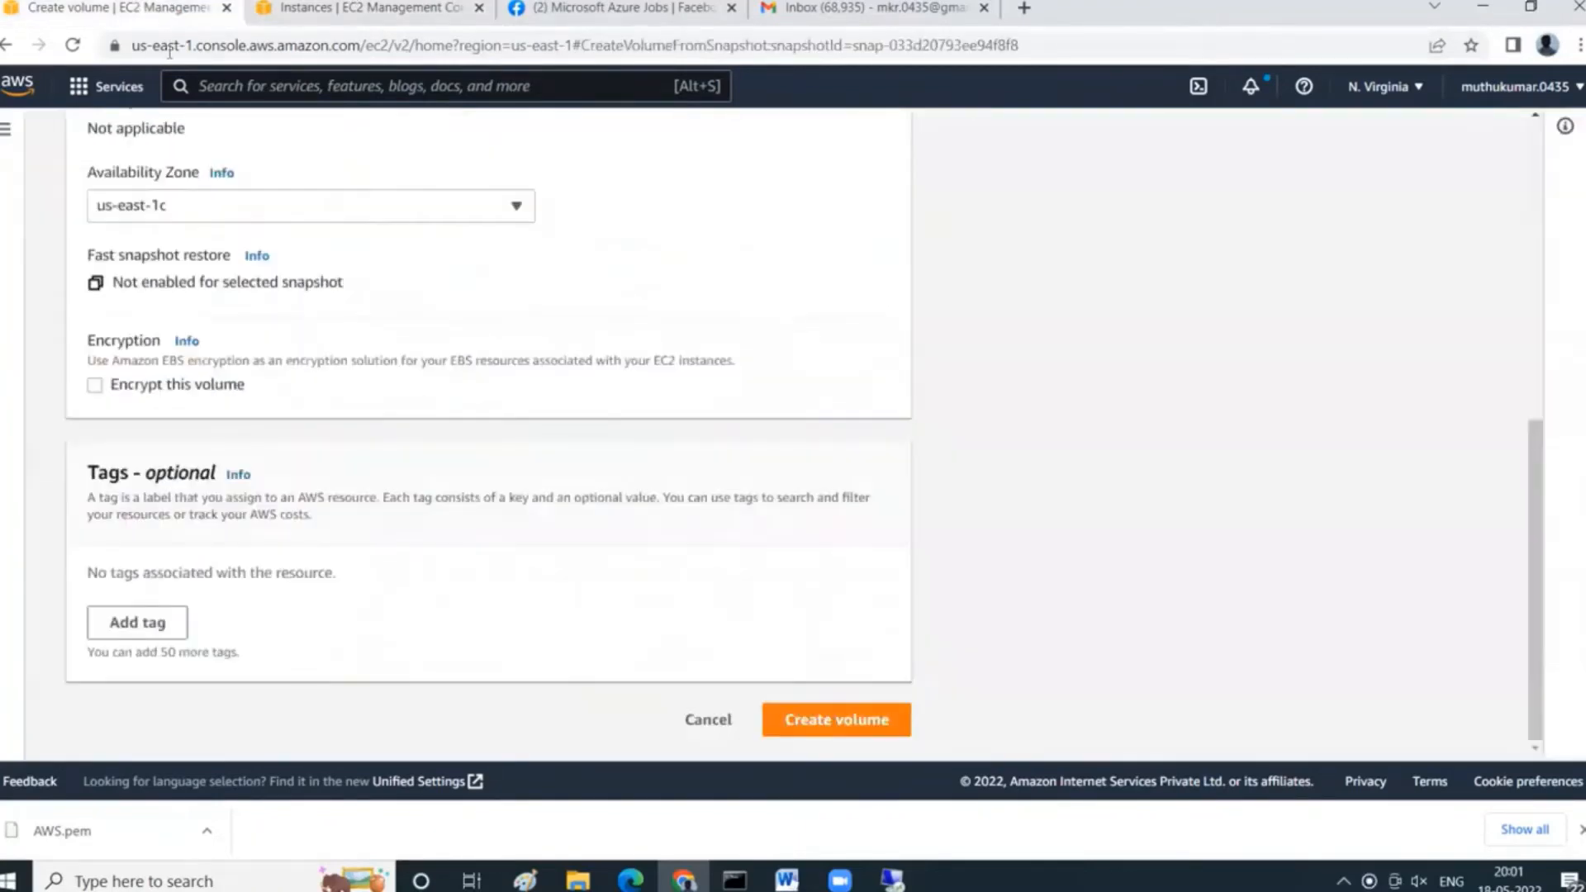
left_click(894, 724)
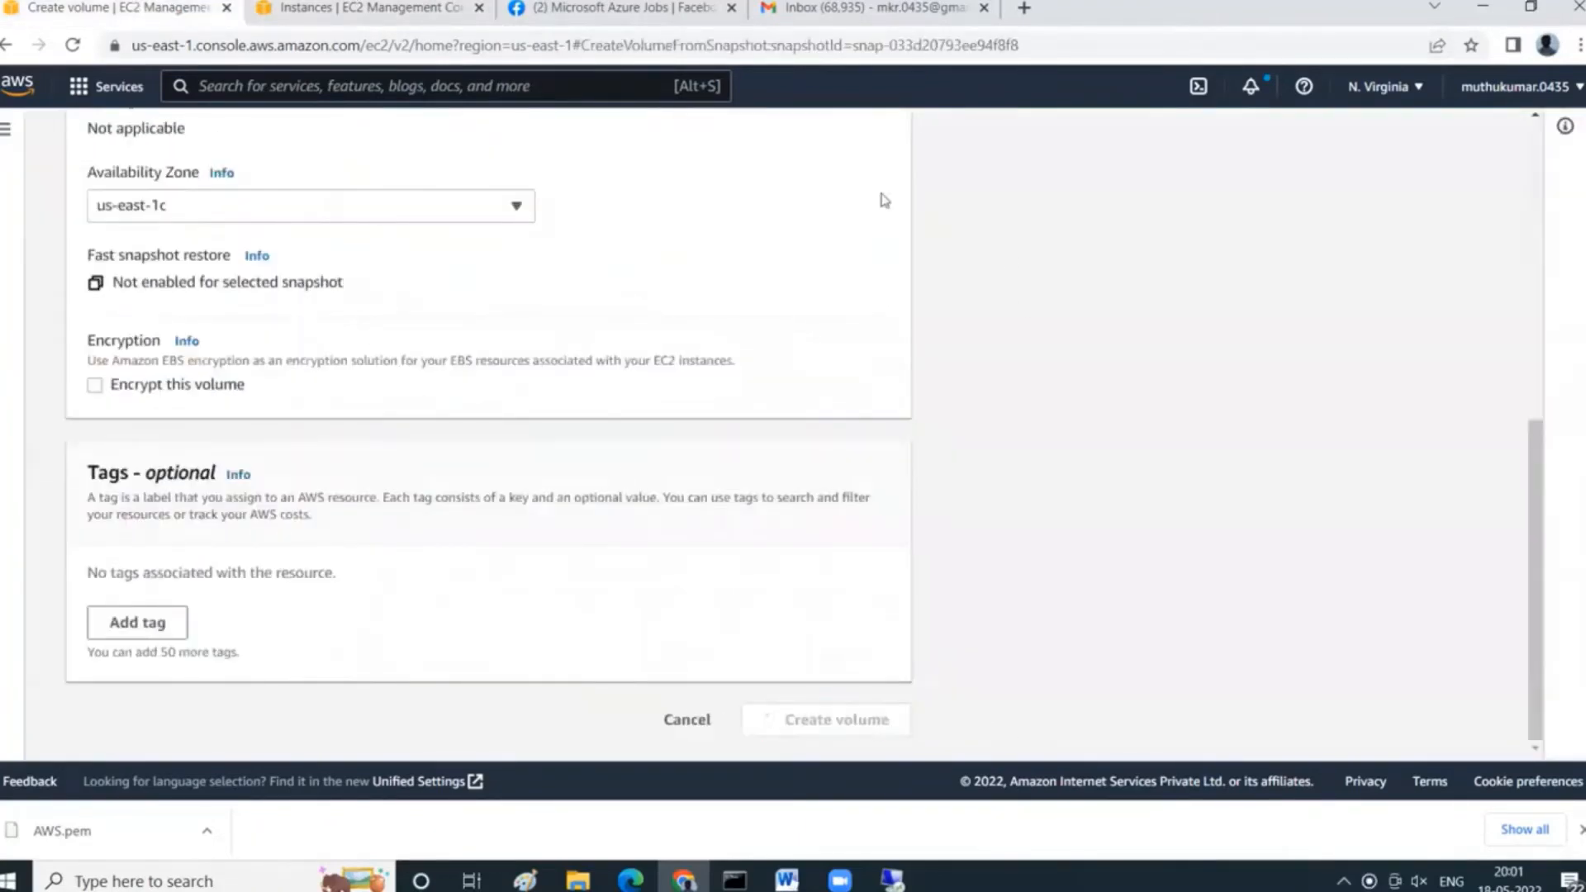
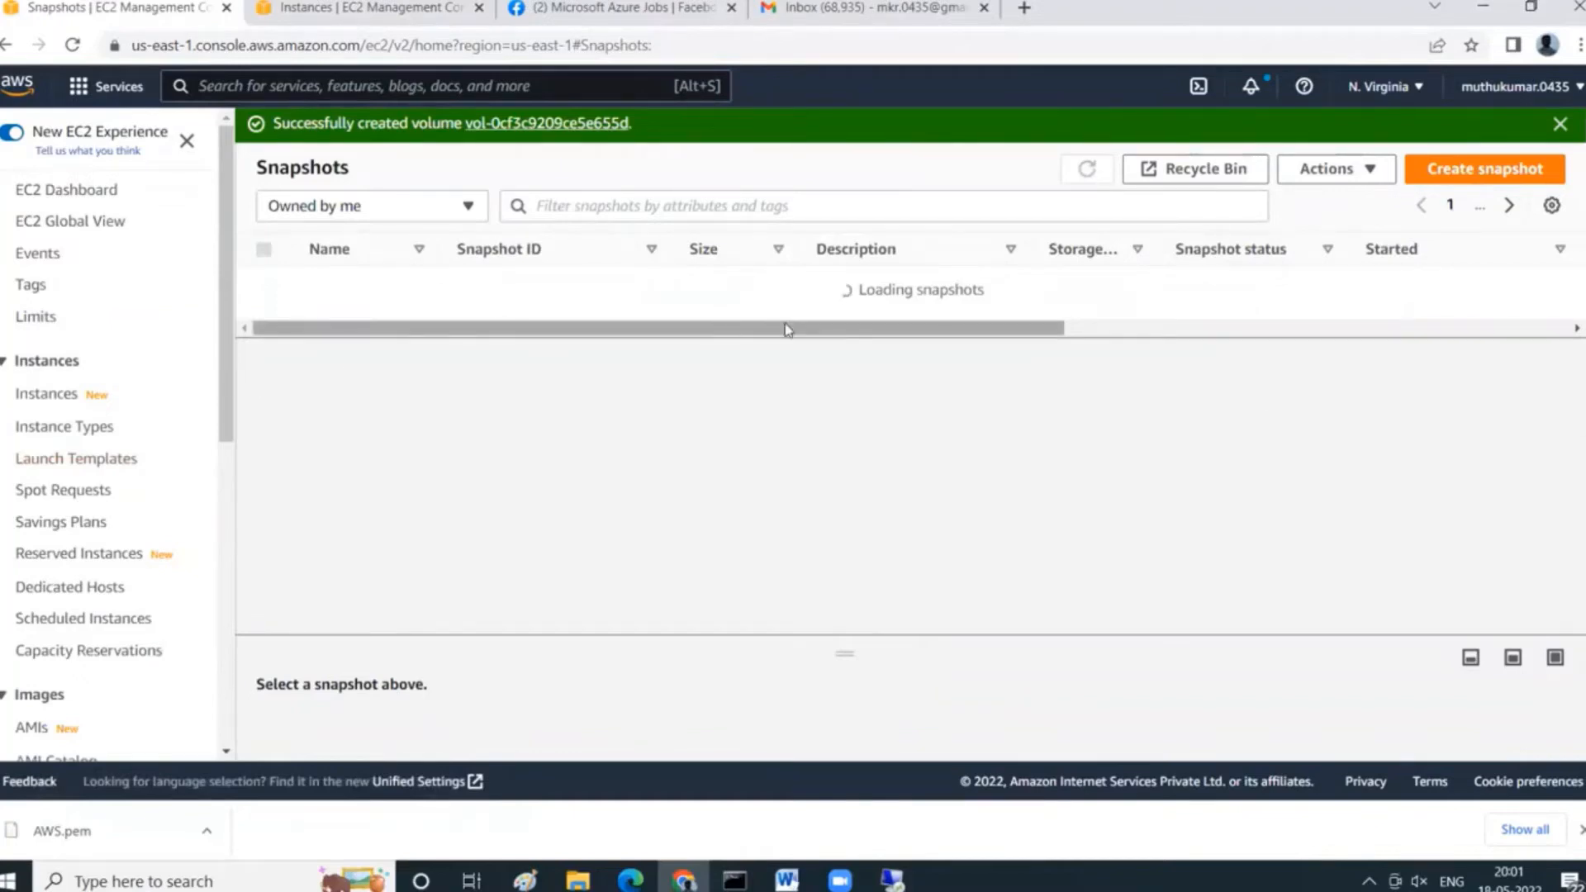
Open the volumes list, refresh it and check the availability zone and state of the newest 10 GiB volume.
scroll(156, 453, "down", 5)
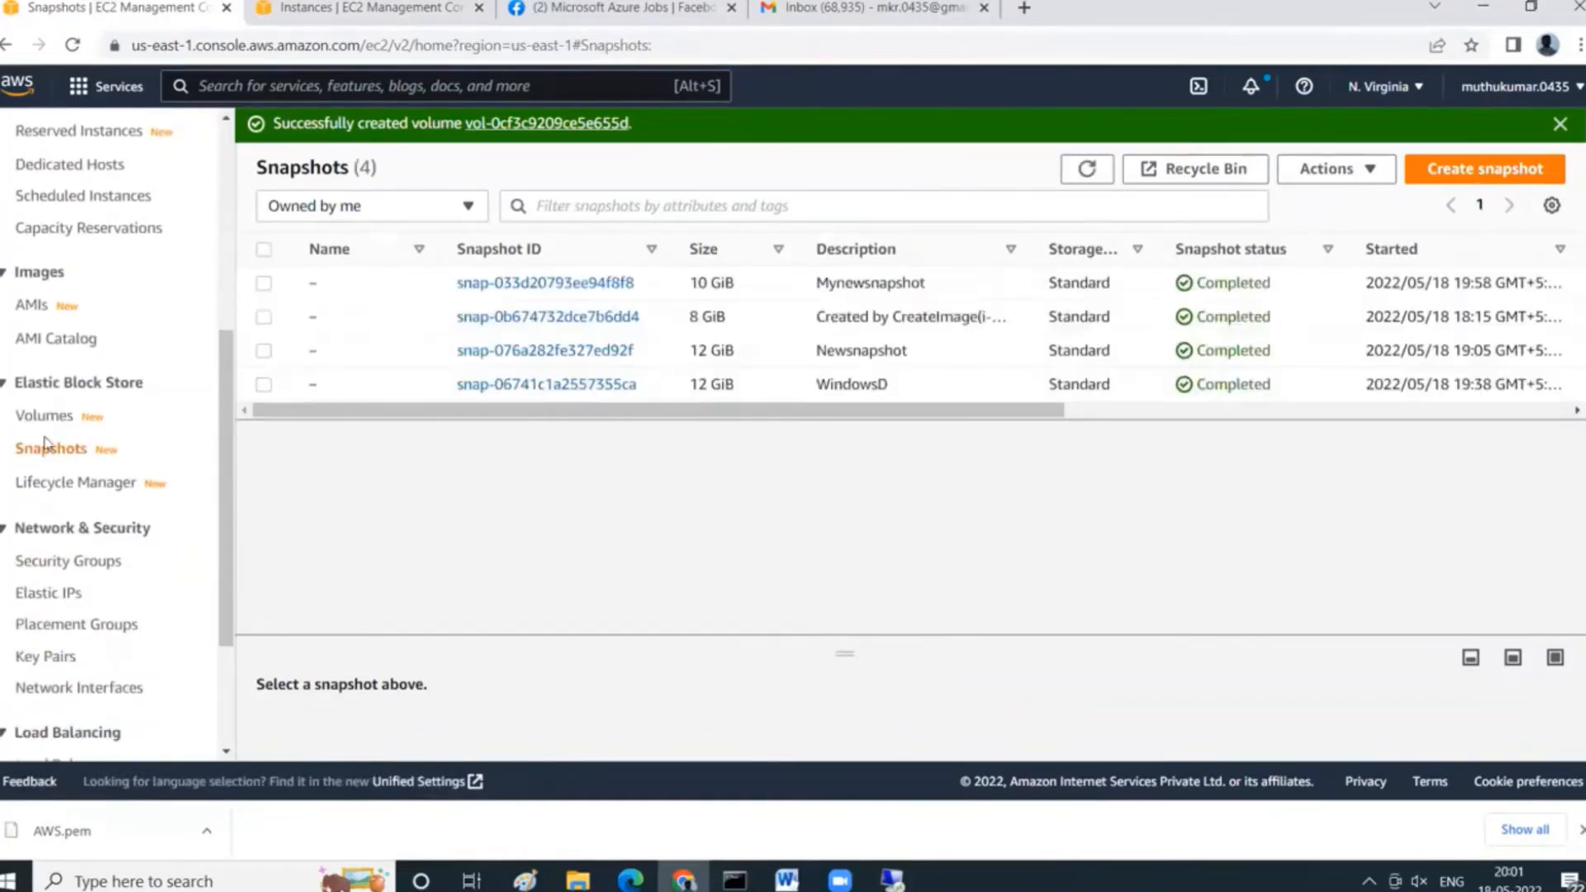
left_click(50, 415)
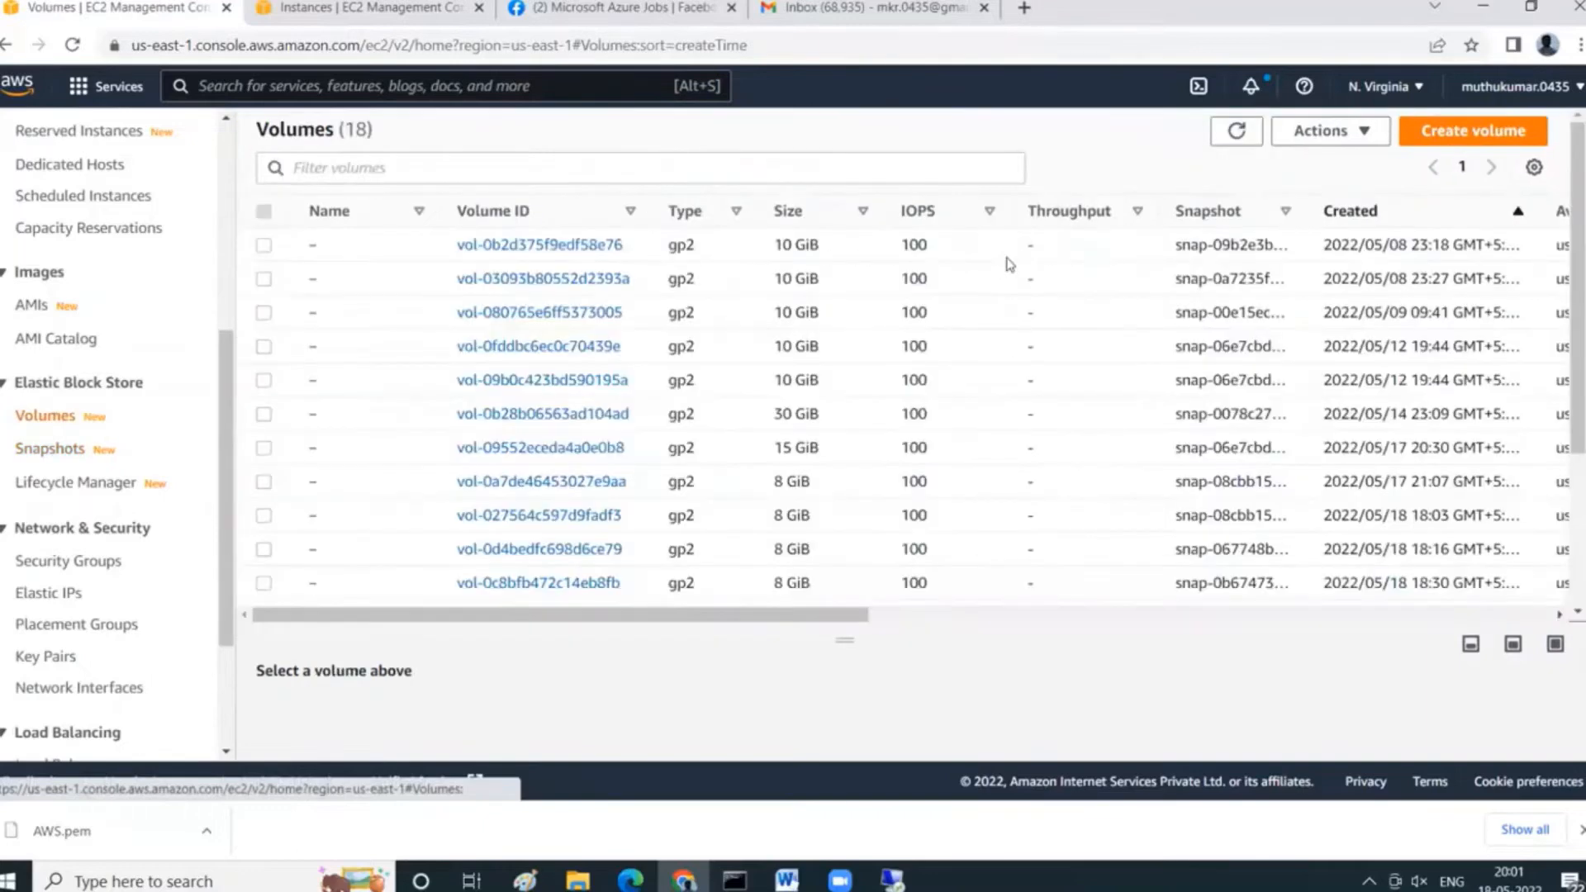
scroll(945, 472, "down", 1)
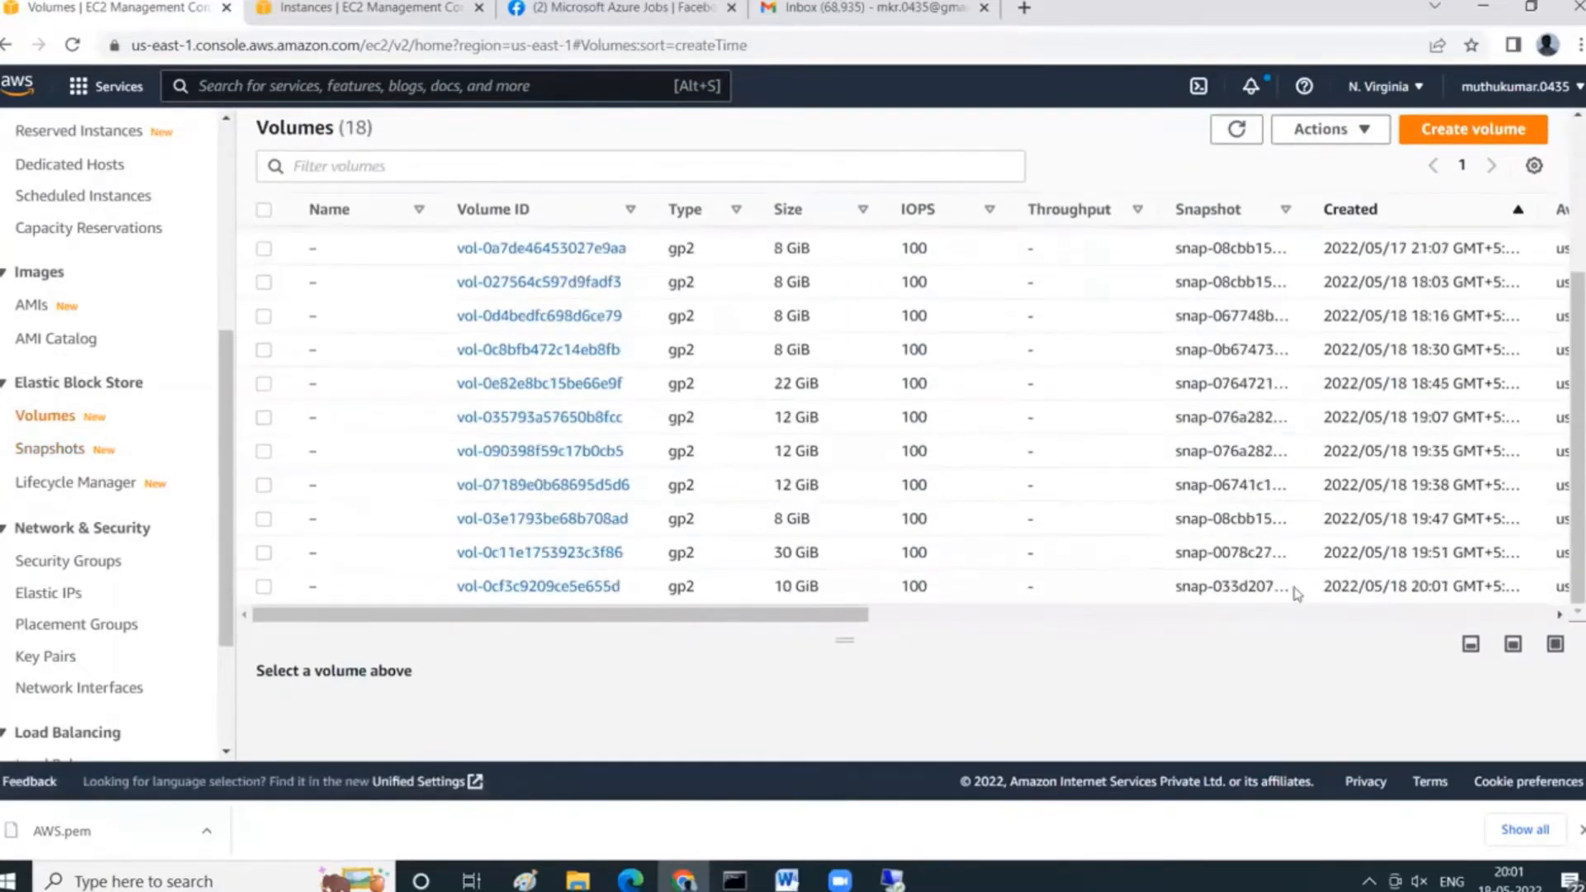
left_click_drag(847, 615, 1039, 615)
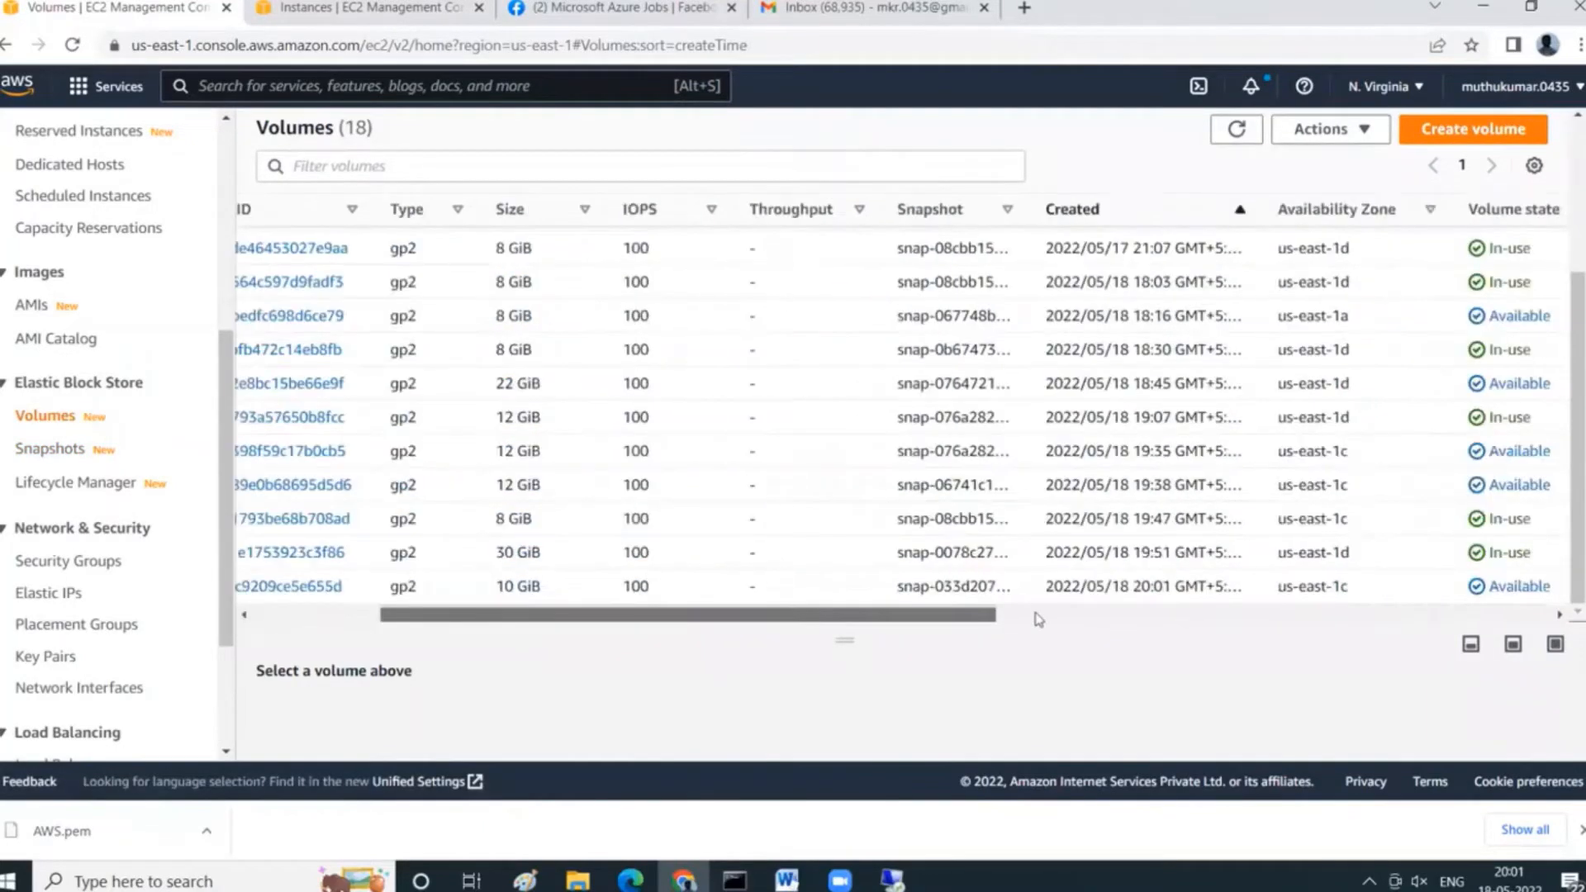
left_click(1223, 132)
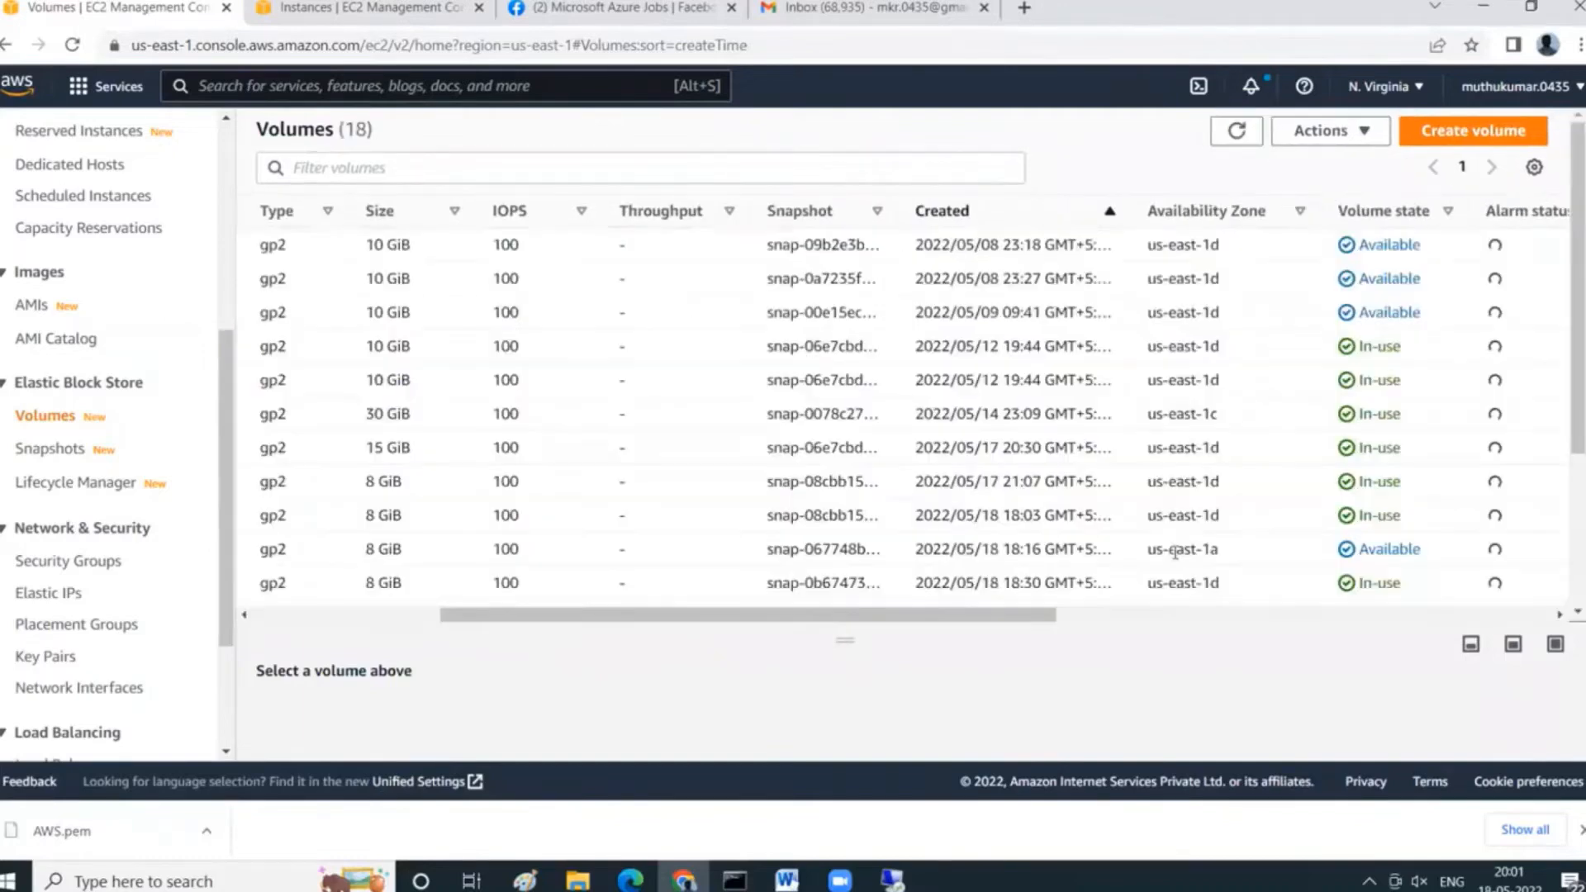
scroll(1160, 557, "down", 3)
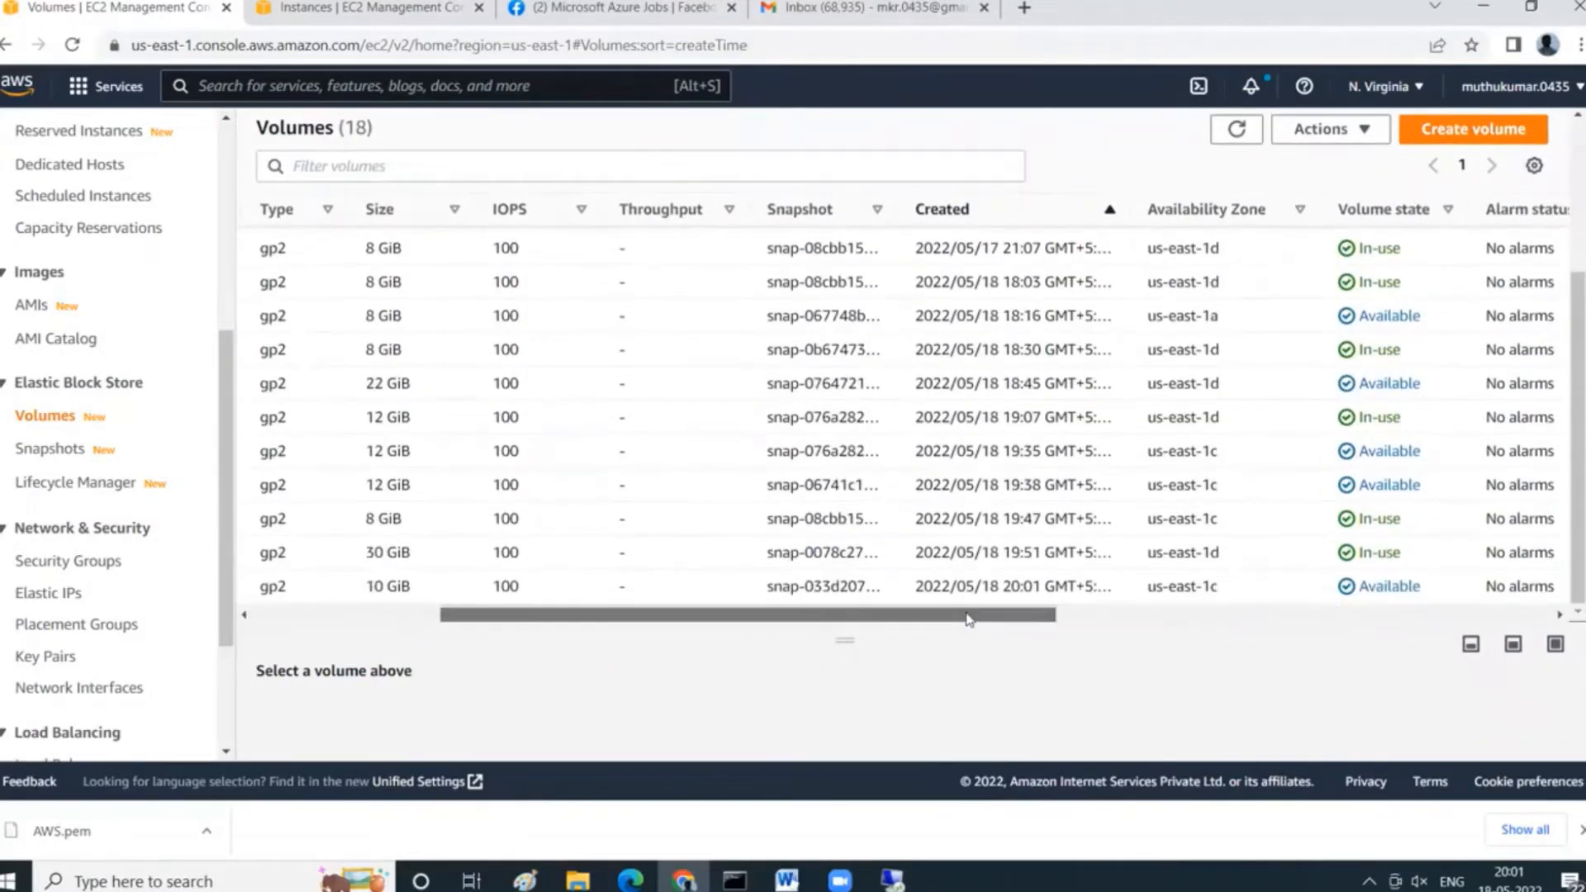
Select the 10 GiB volume created at 20:01 and attach it to MyAWS1server as /dev/sdf.
left_click_drag(997, 625, 421, 615)
left_click(264, 586)
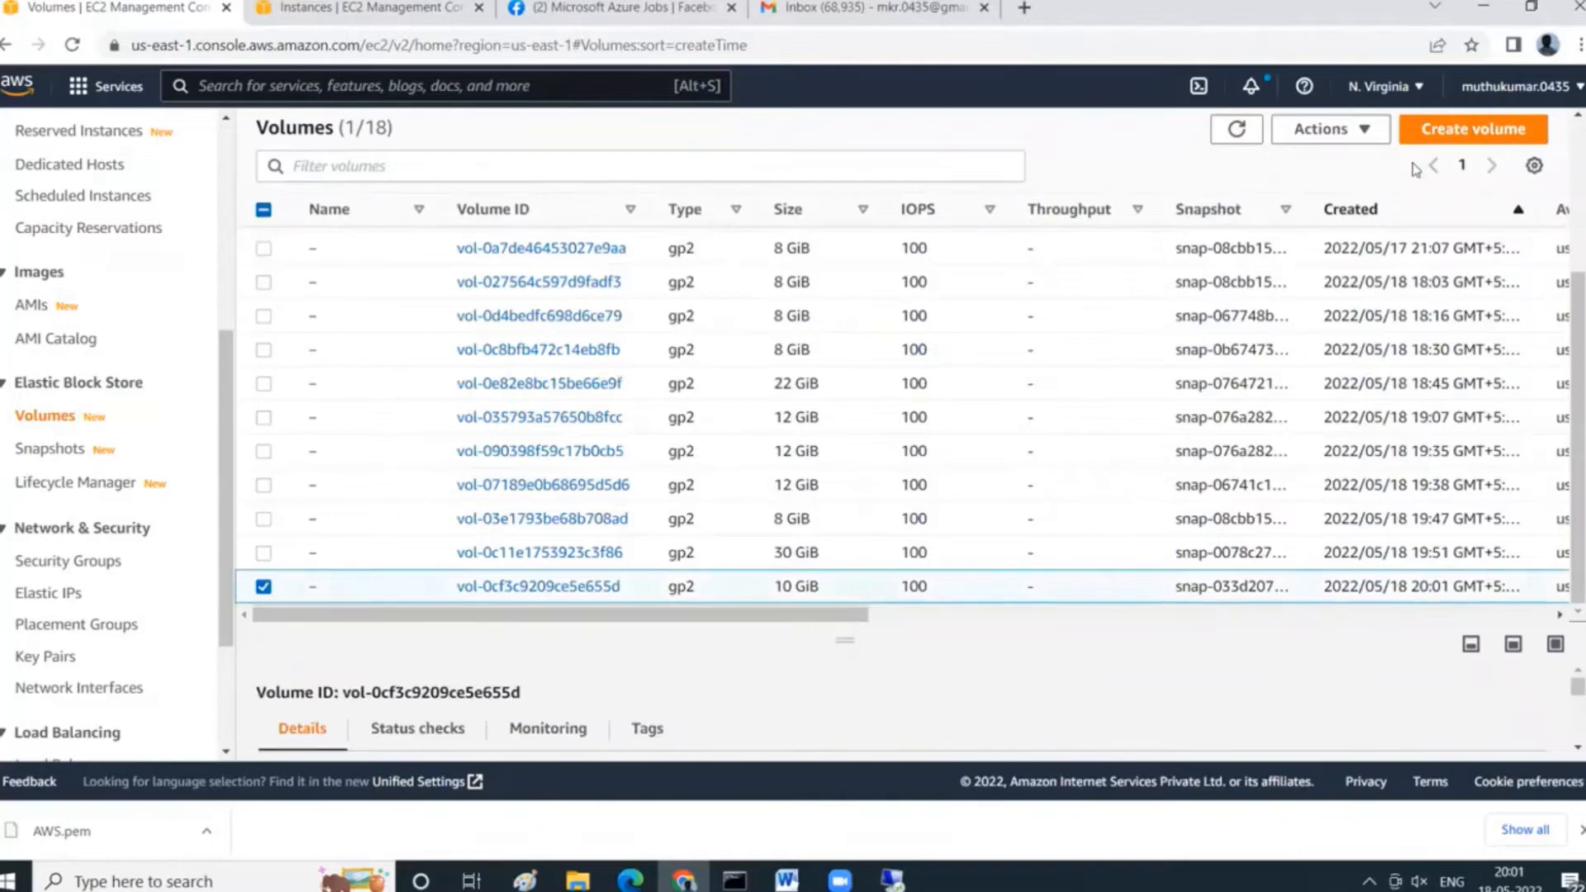
left_click(1365, 137)
left_click(1399, 292)
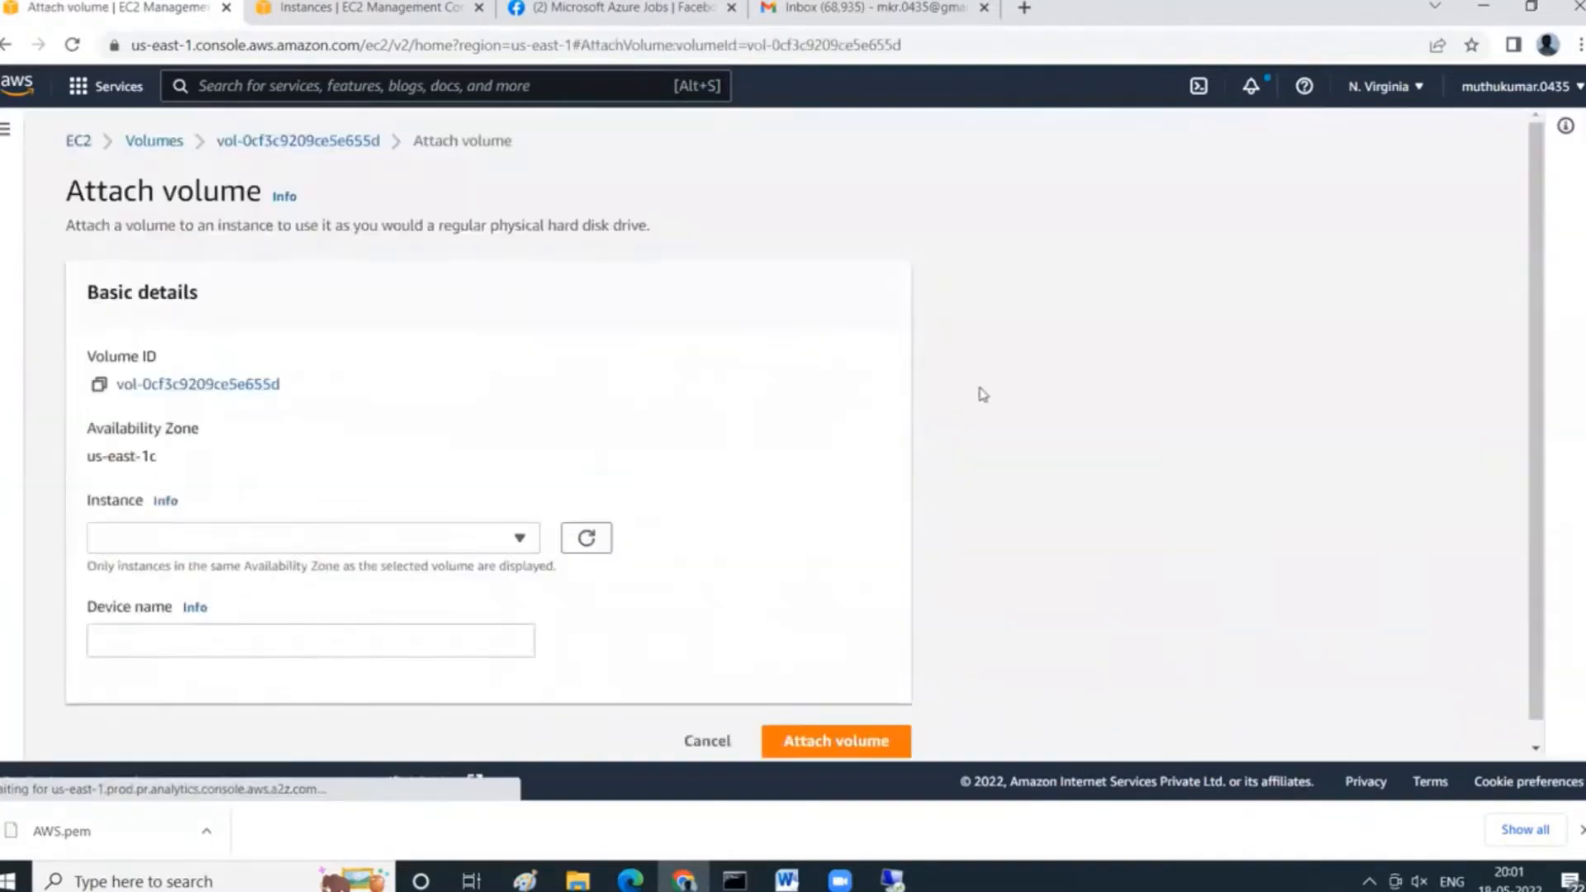
left_click(447, 543)
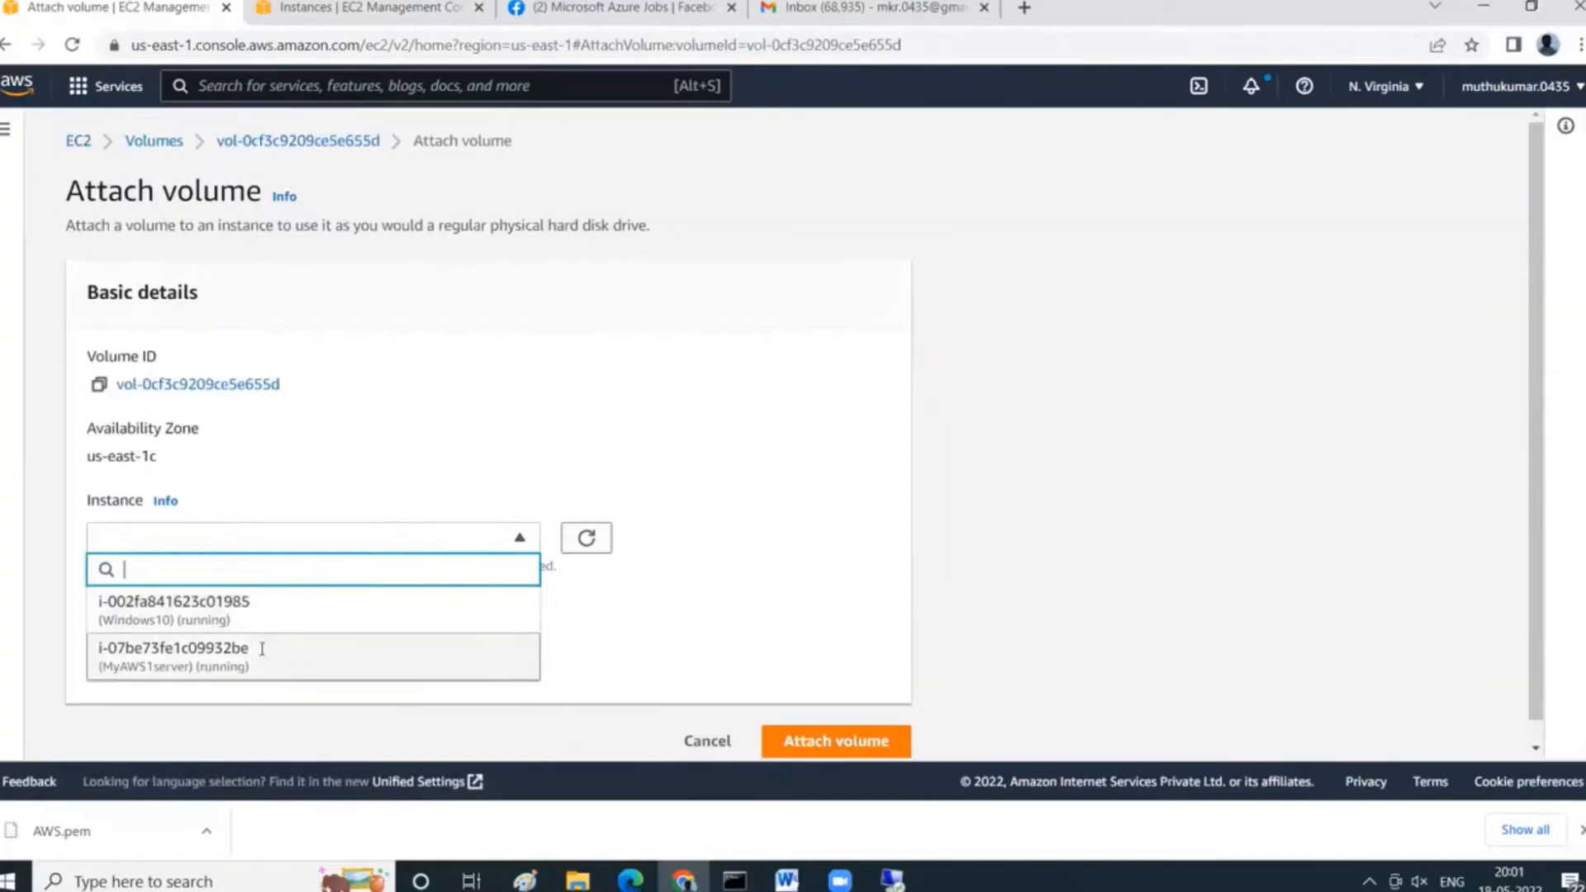
left_click(263, 657)
scroll(543, 543, "down", 2)
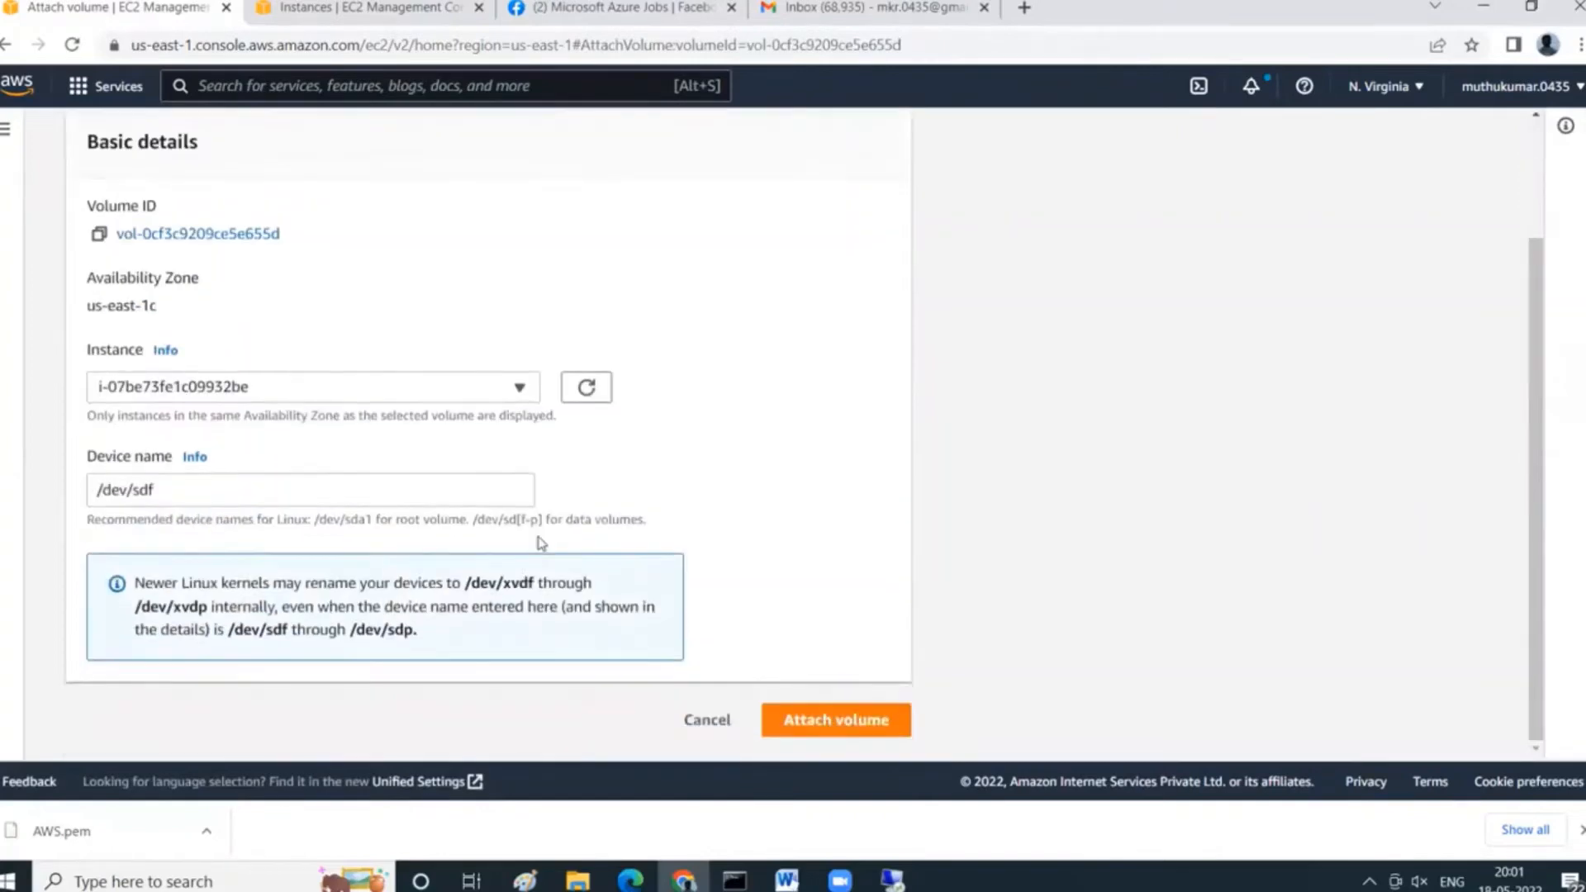
left_click(807, 729)
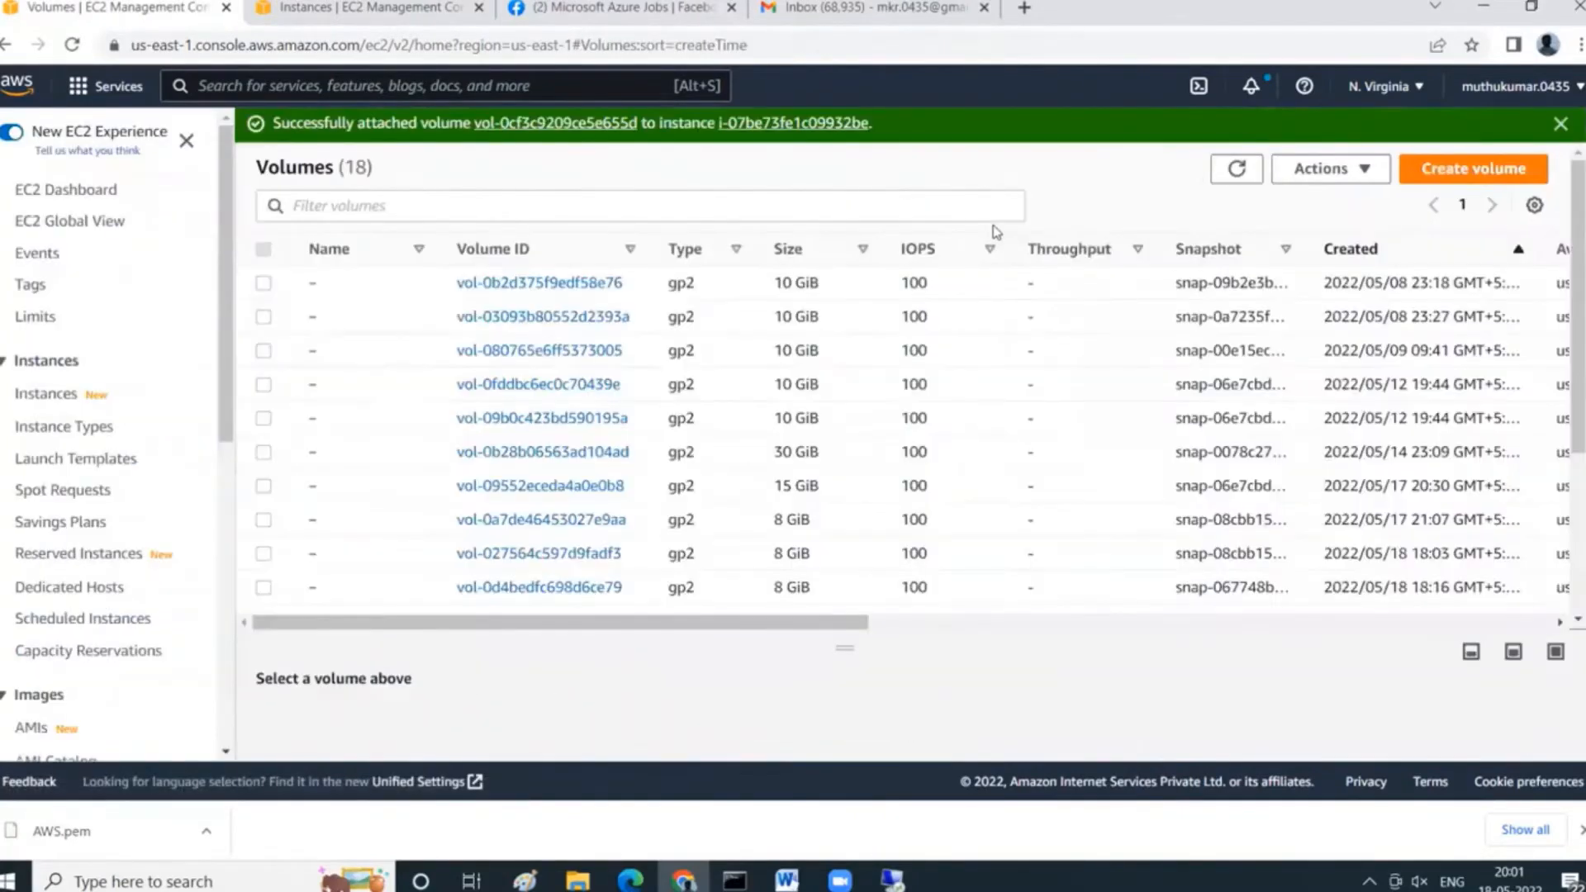
Refresh the volumes list and check the state and attached instance of the 10 GiB volume created at 20:01.
scroll(959, 459, "down", 3)
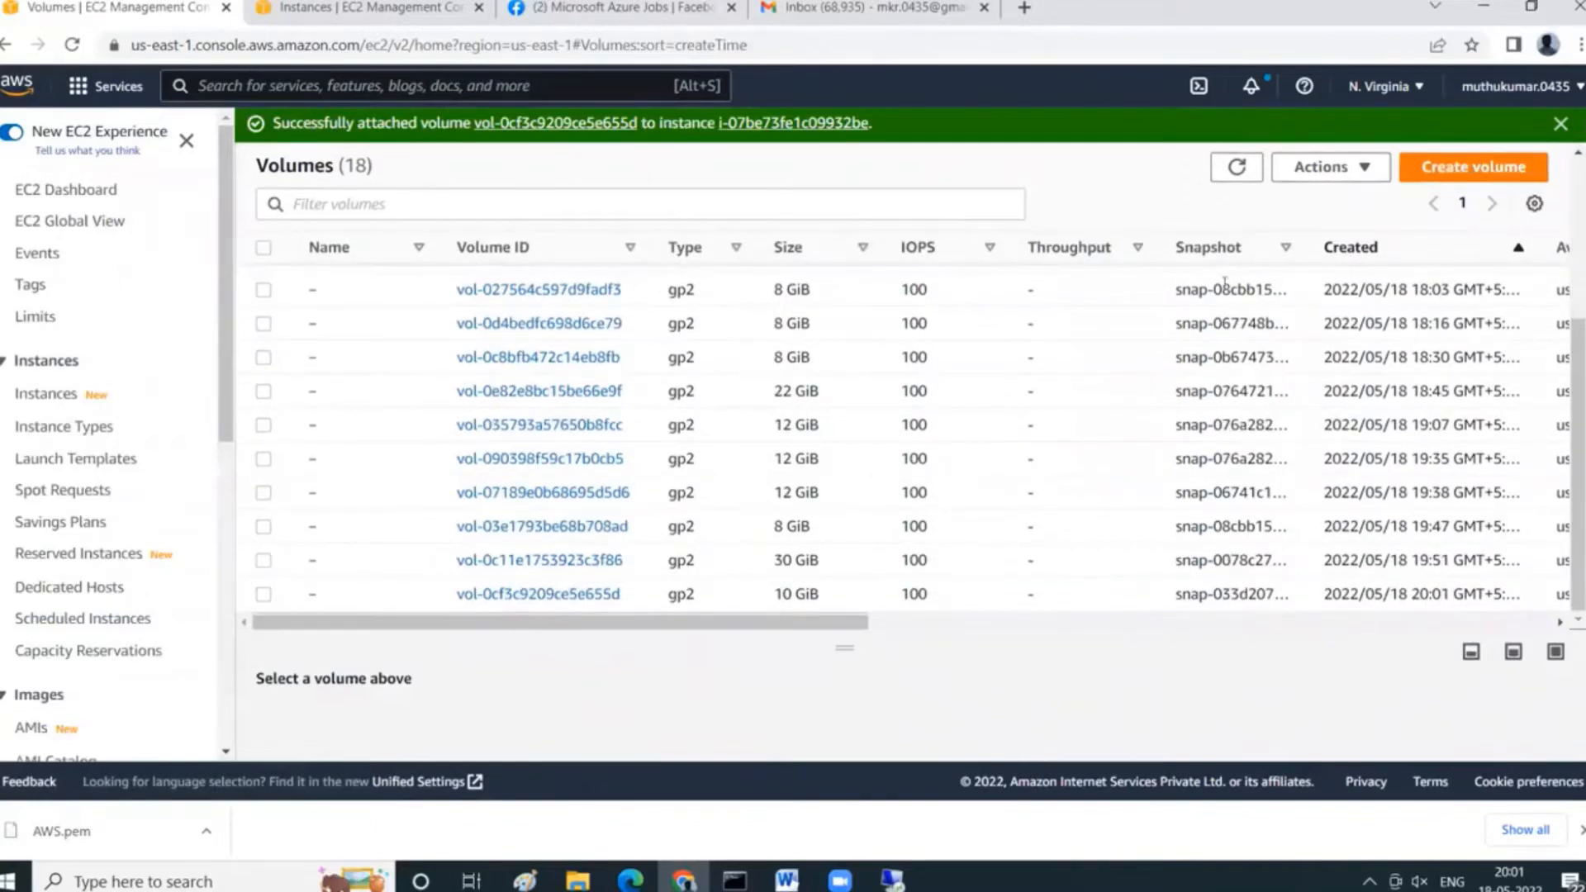
left_click(1237, 167)
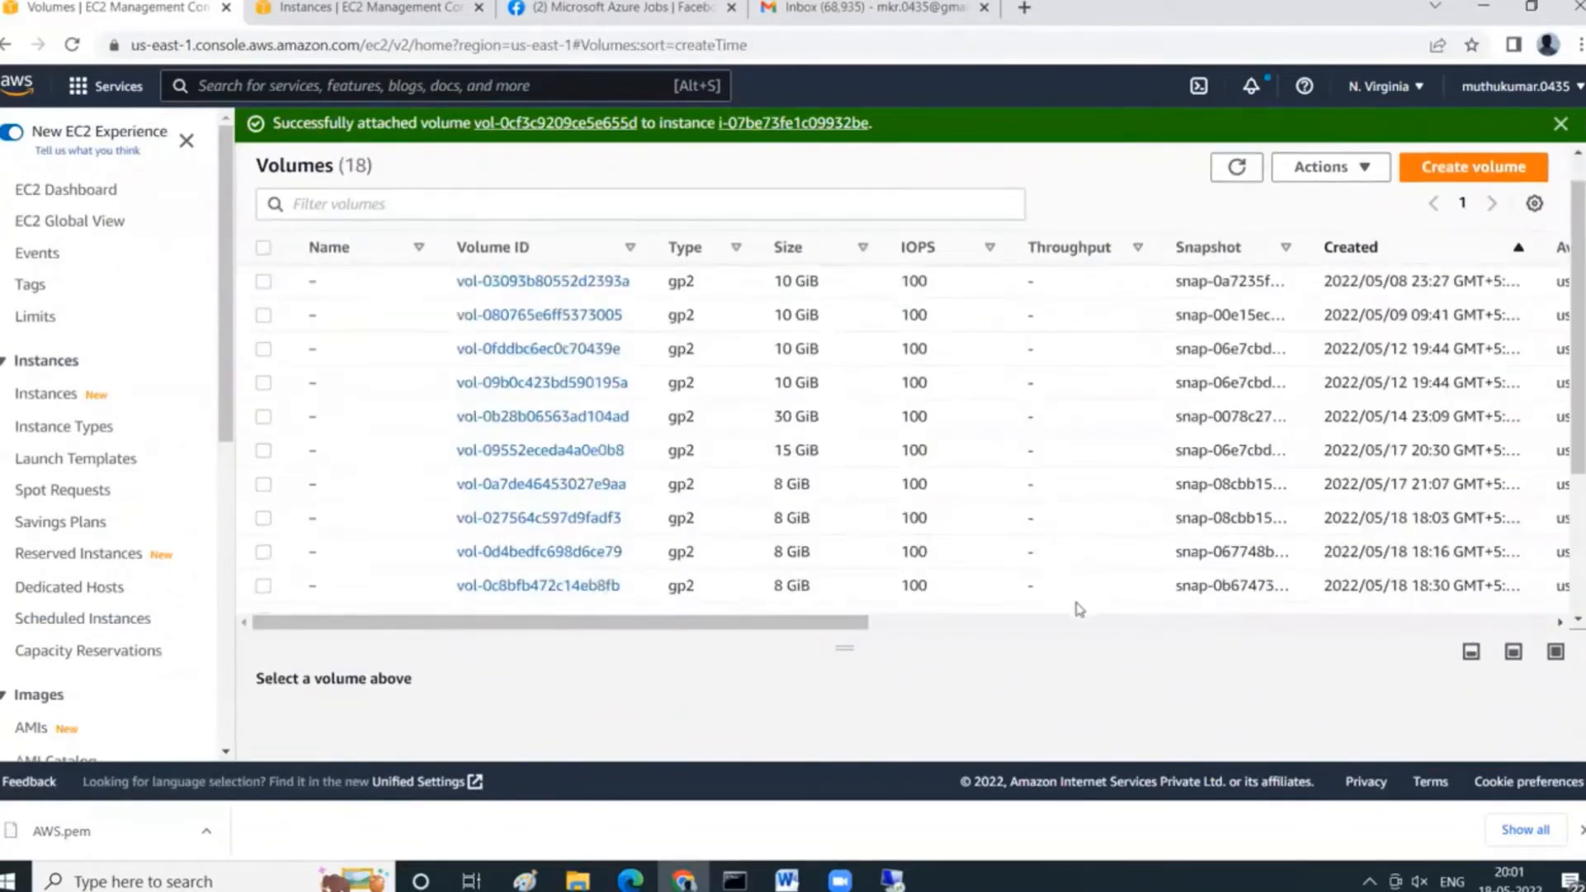
scroll(1074, 616, "down", 5)
left_click_drag(814, 624, 1281, 624)
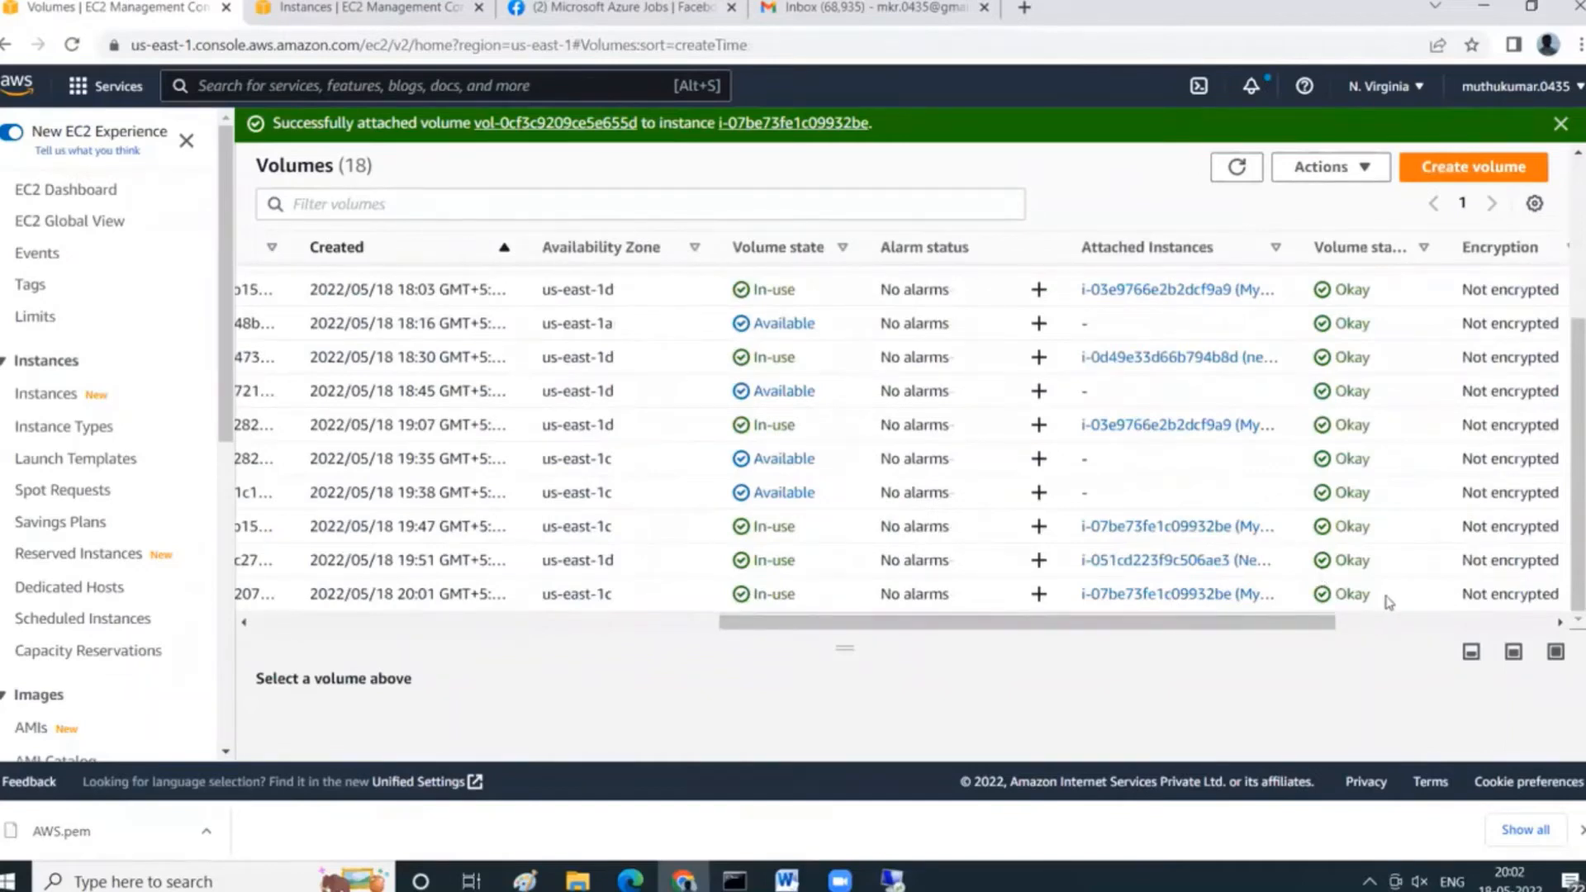
Switch to the root@ip-172-31-83-16 terminal and list the mounted file systems with df -h.
mouse_move(734, 880)
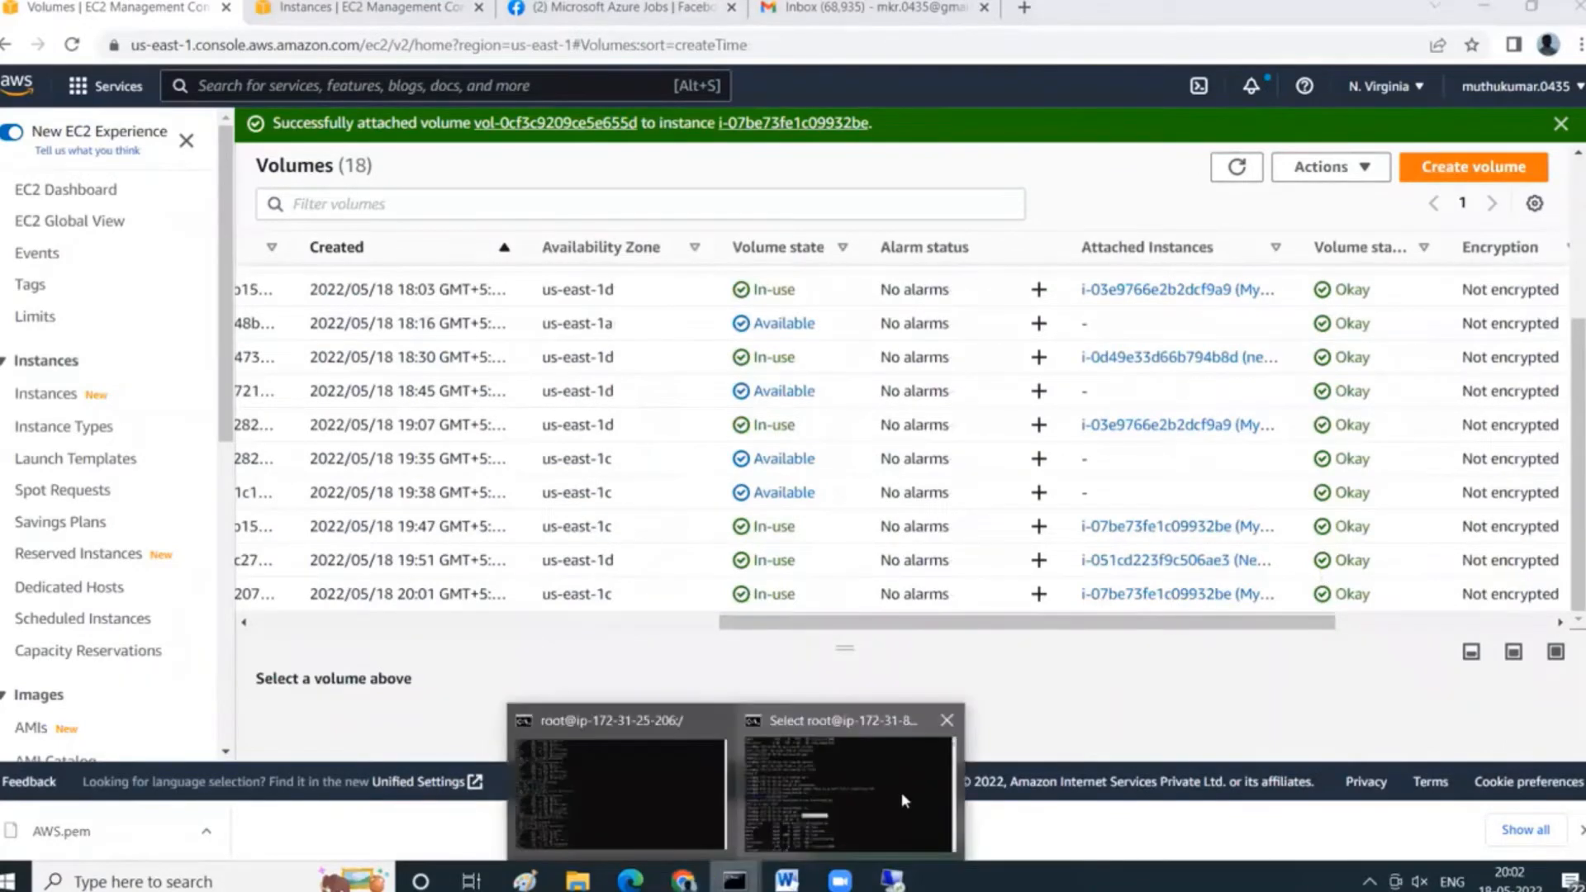
left_click(900, 792)
scroll(954, 549, "up", 1)
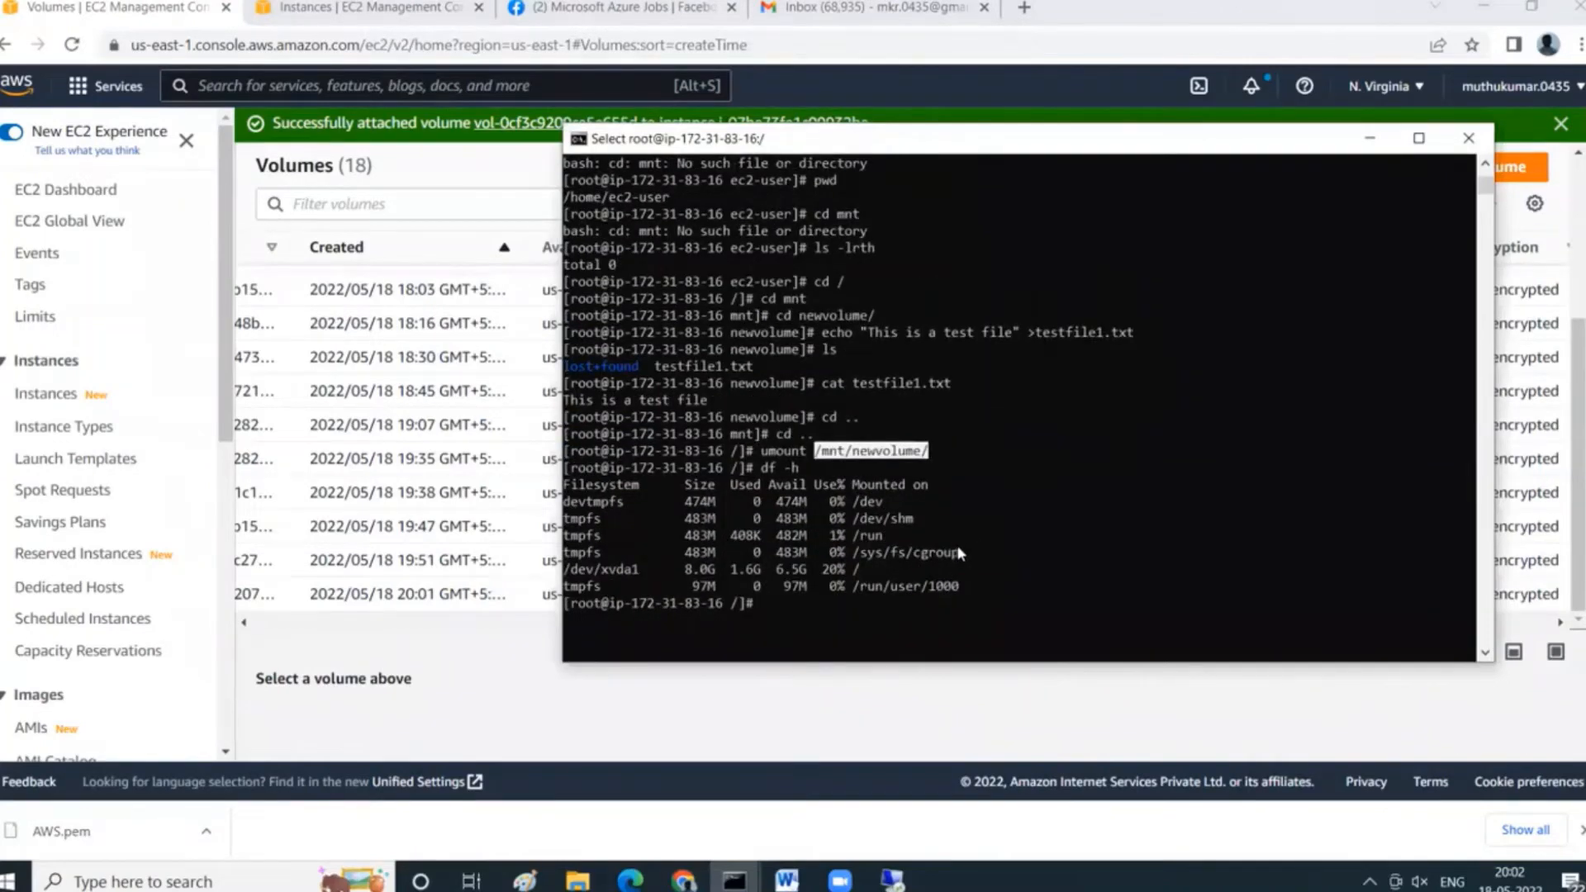
key("Escape")
type("df -h")
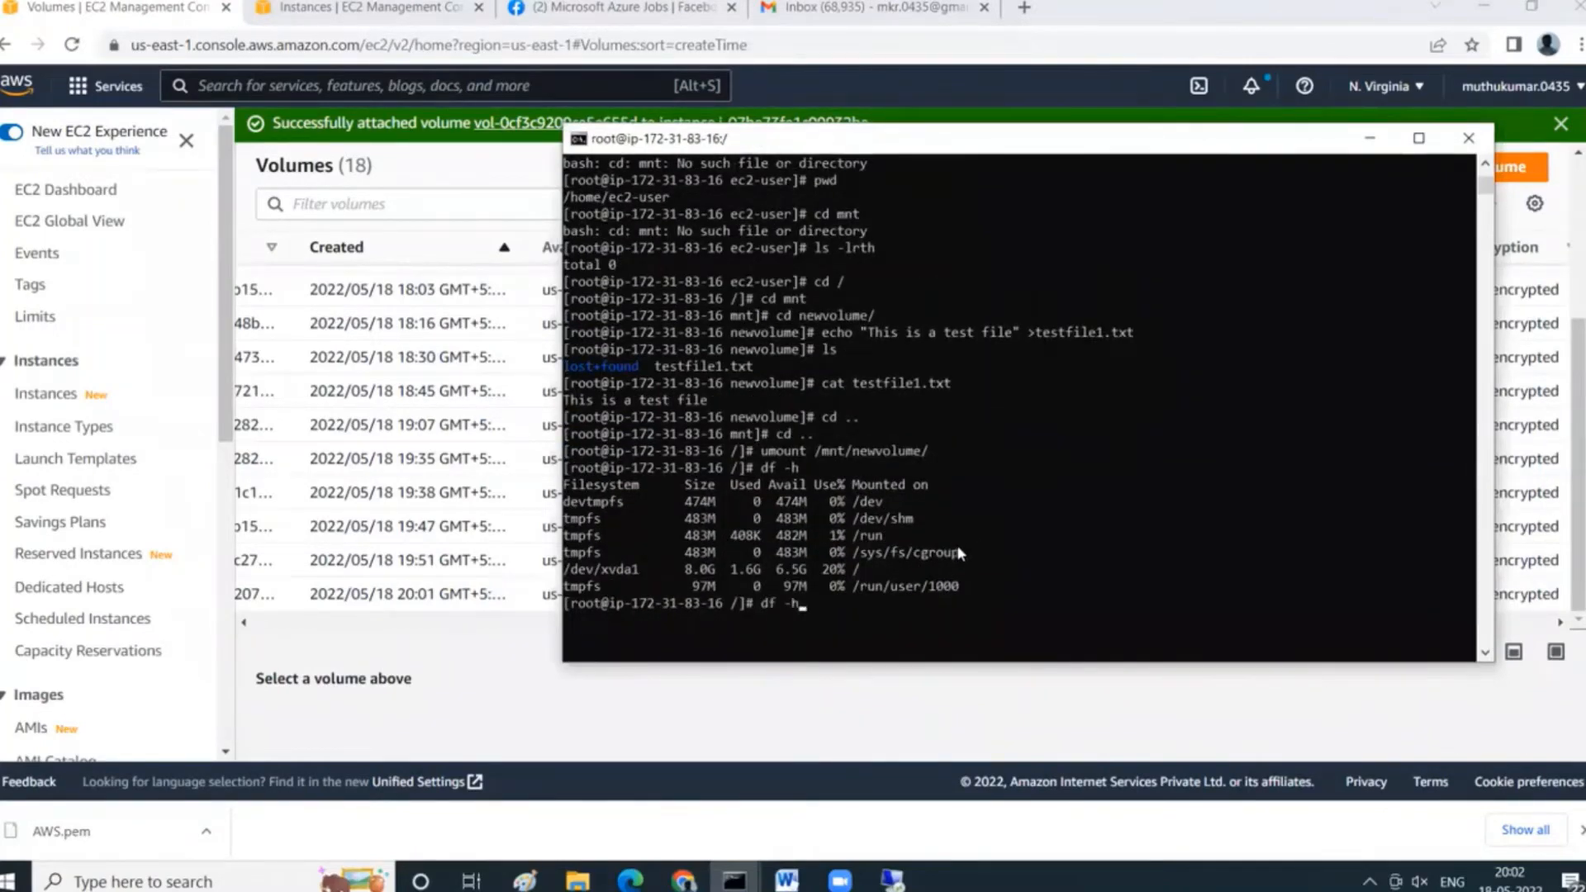
key("Return")
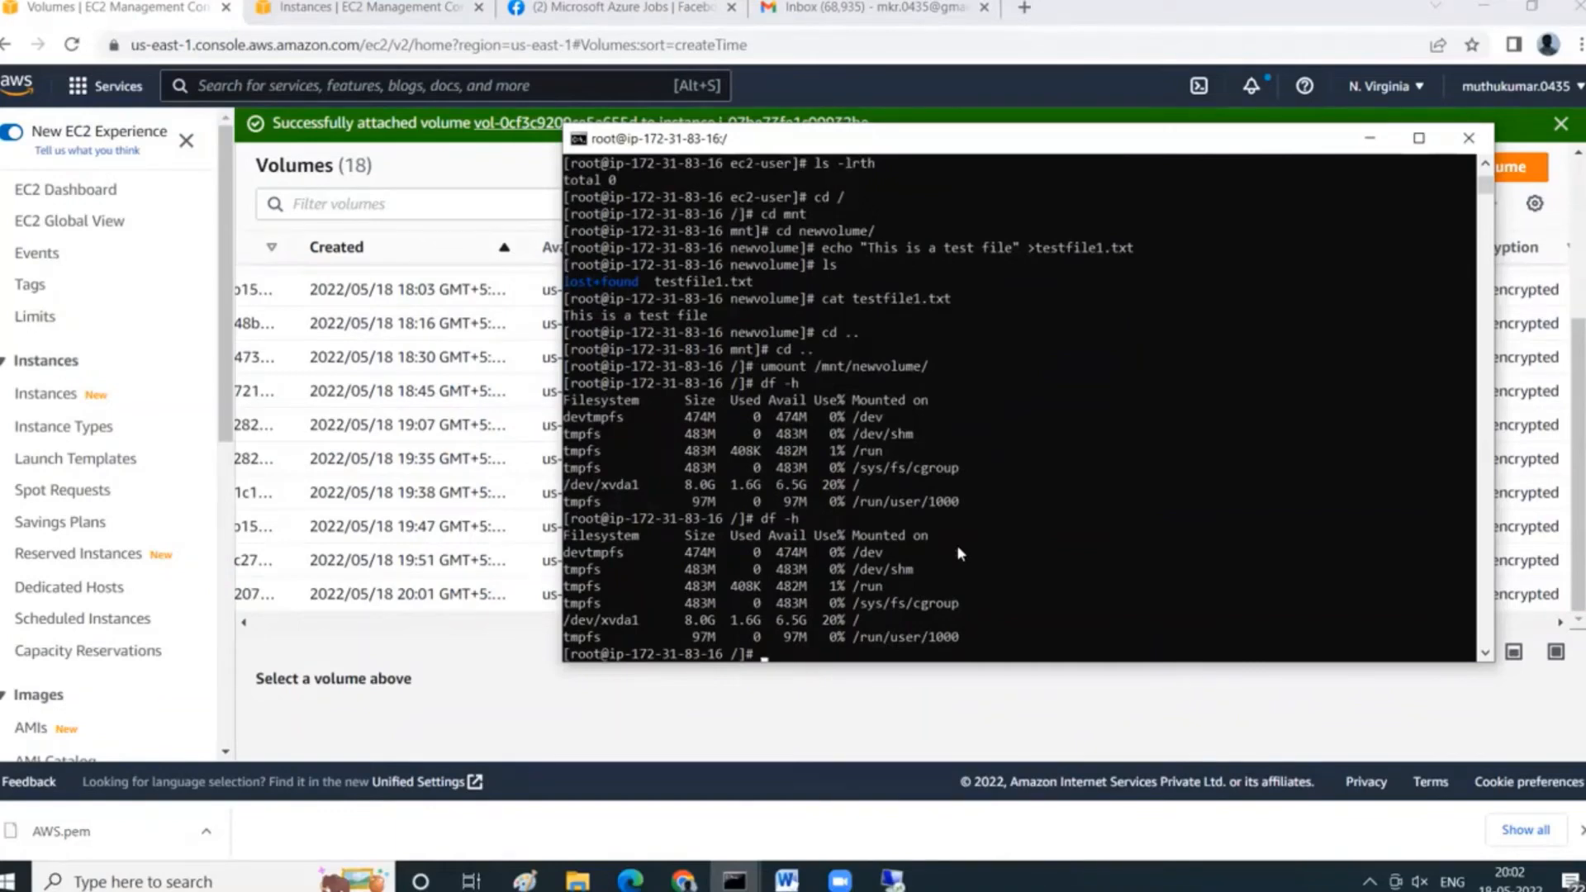
List the server's block devices with lsblk.
type("mount")
key("BackSpace")
key("BackSpace")
key("BackSpace")
key("BackSpace")
key("BackSpace")
type("lsblk")
key("Return")
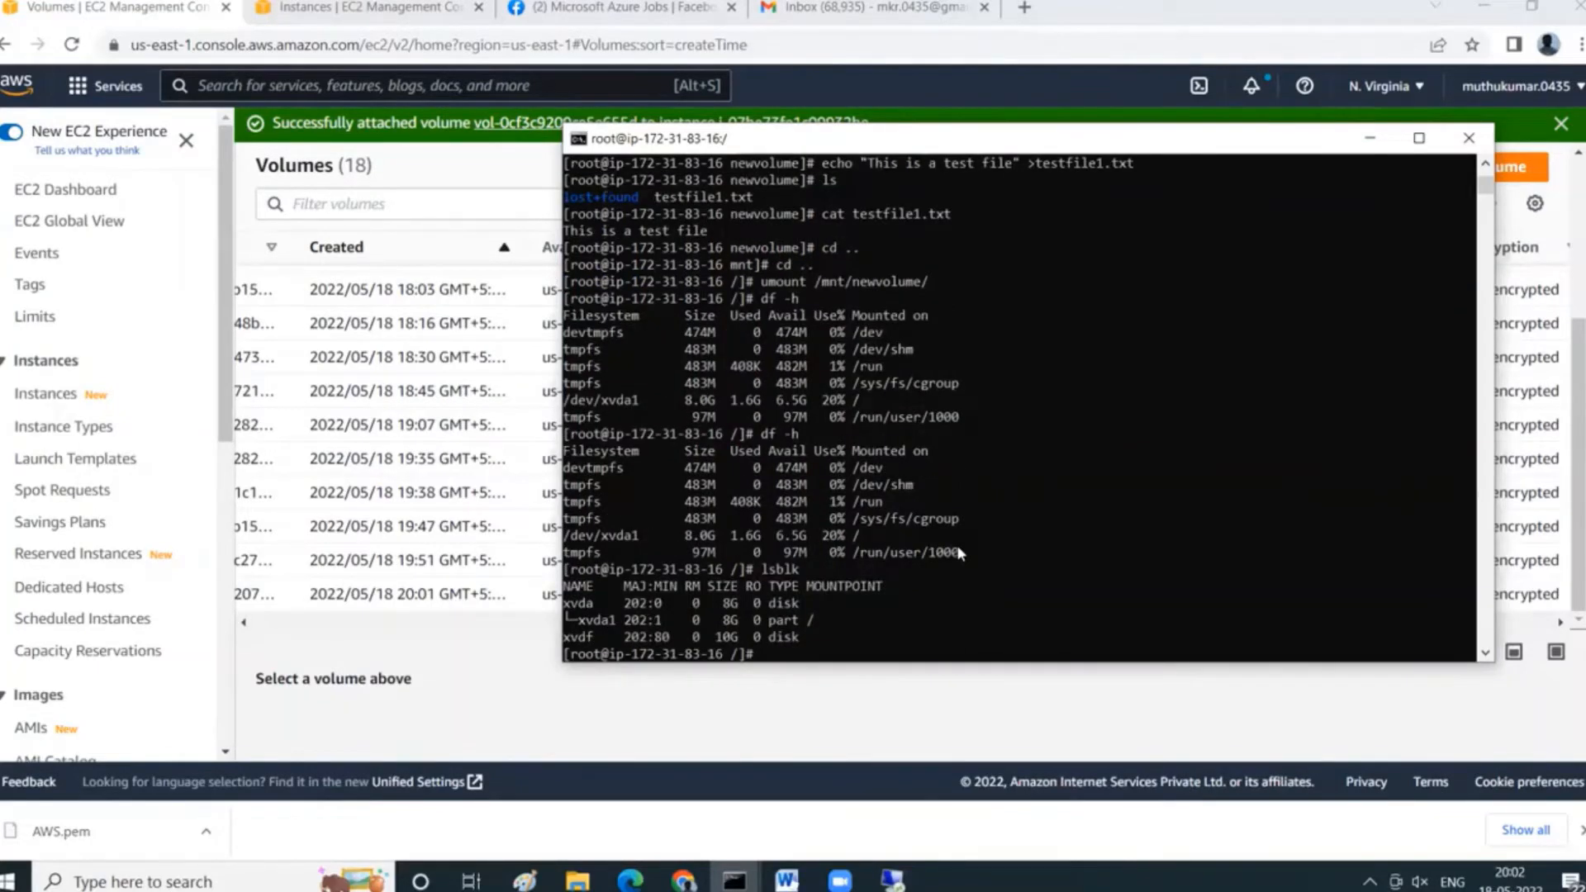
Try to mount /dev/xcdf at /mnt/newvolume1.
type("mount /dev")
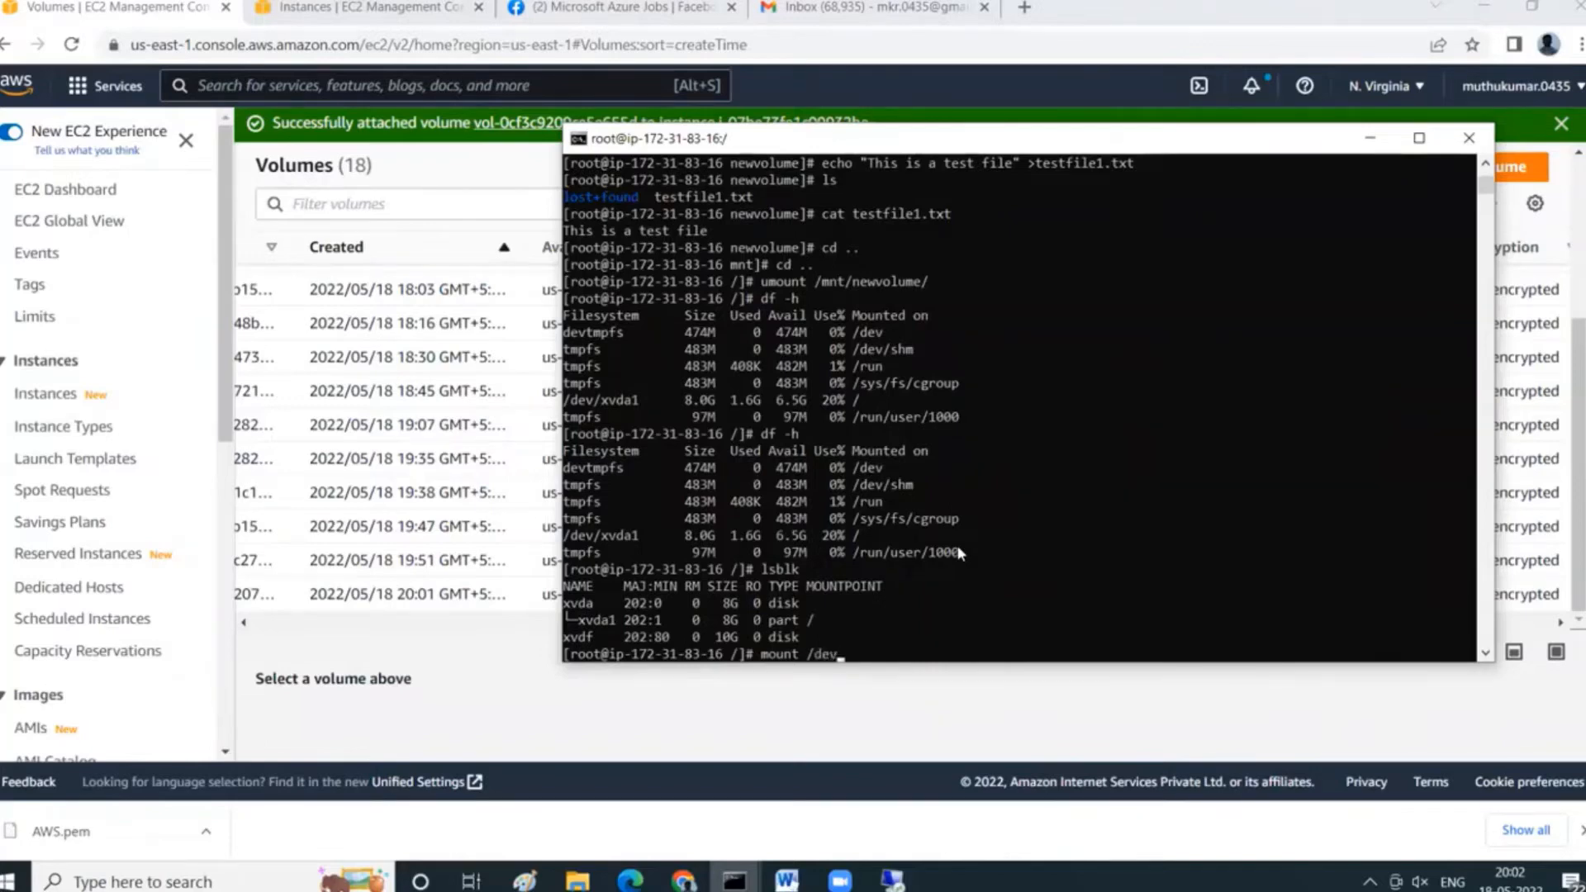
type("/x")
type("d")
type("df")
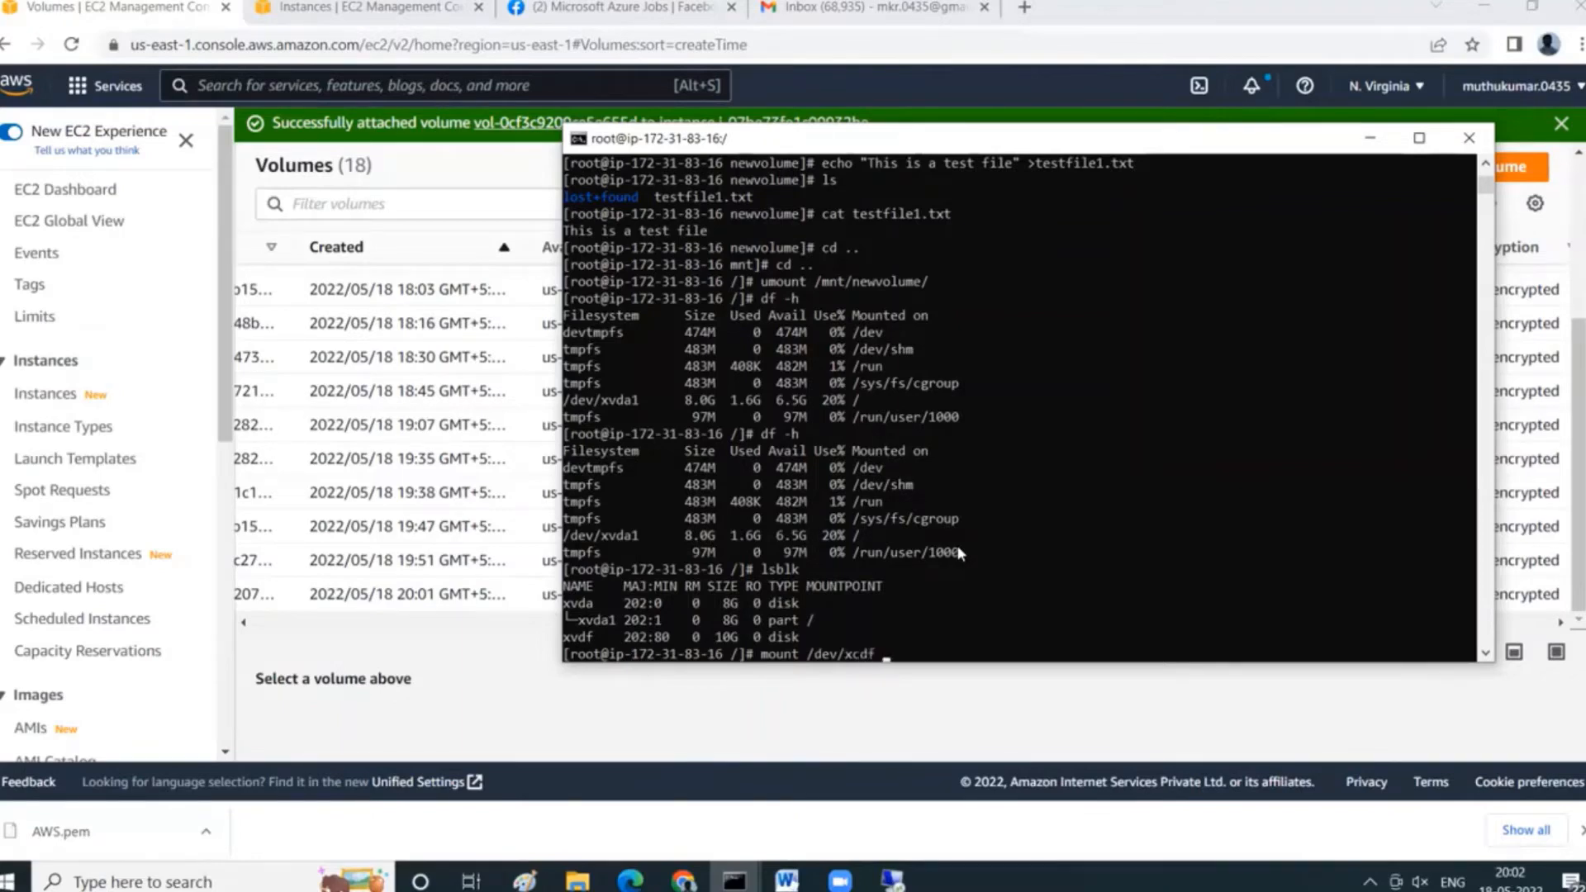
type(" /n")
type("mt")
type("/mnt/")
type("new")
type("vo")
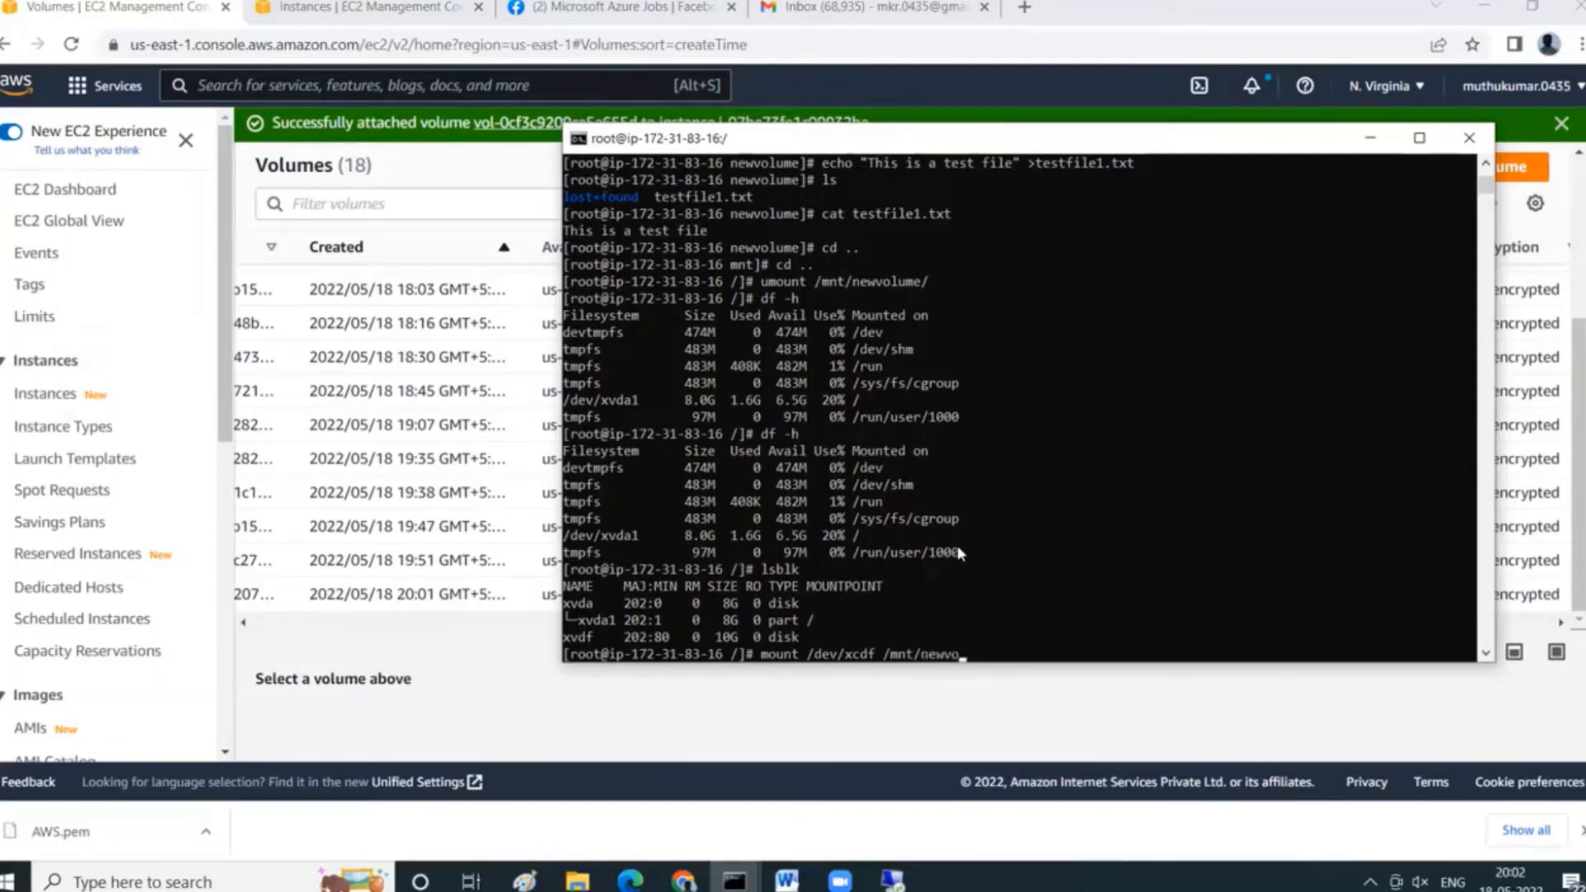
type("lume1")
key("Return")
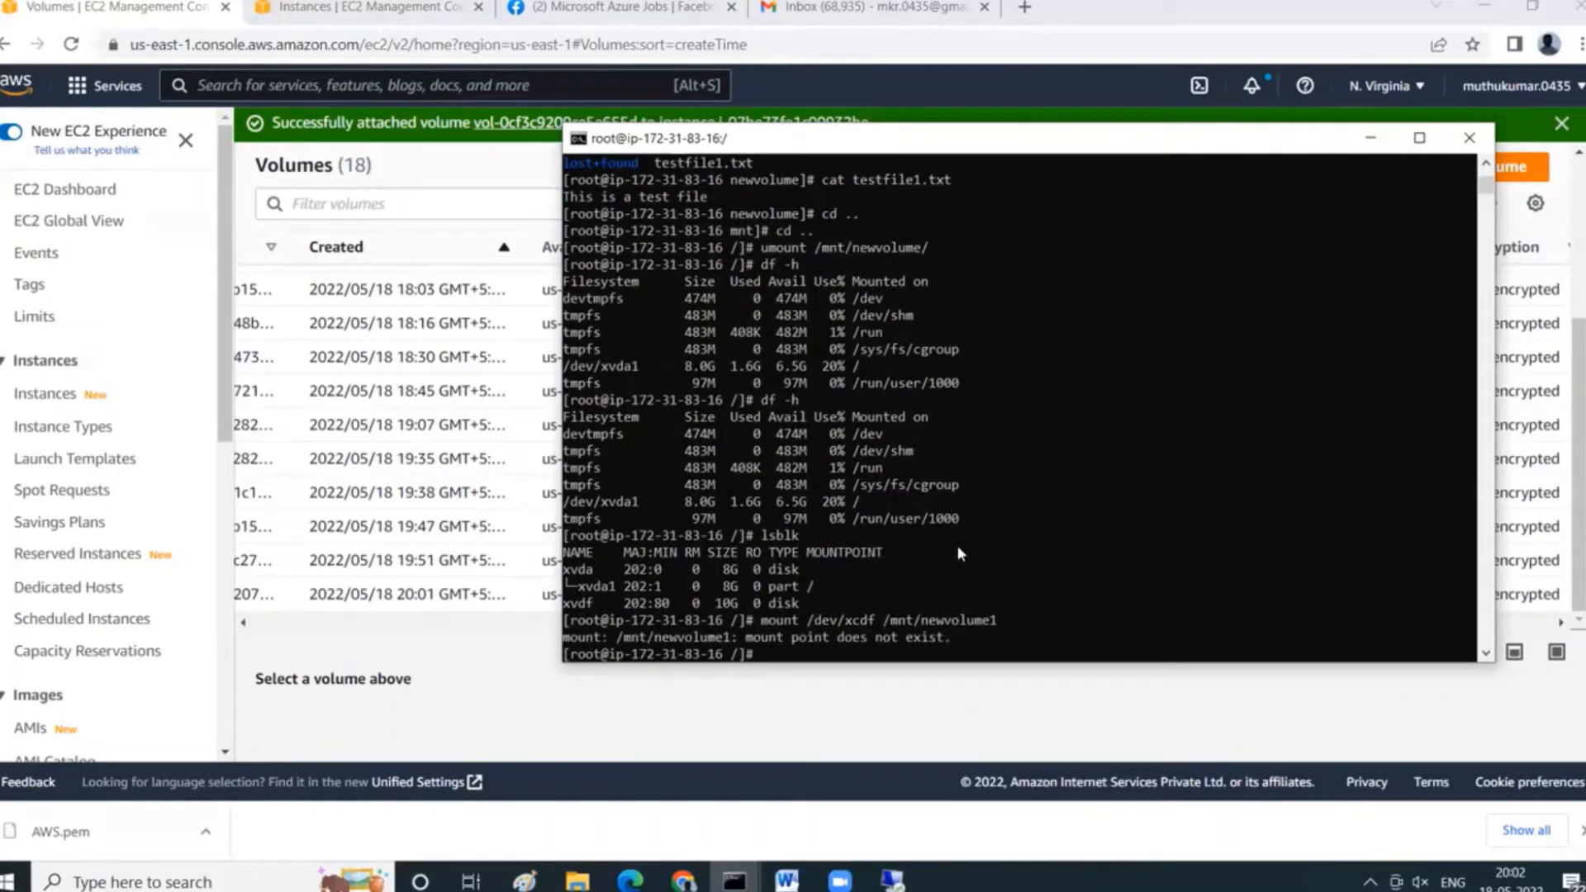
Create the directory /mnt/newvolume1 and retry mounting /dev/xcdf on it.
type("mkdir /mnt/newvolume1")
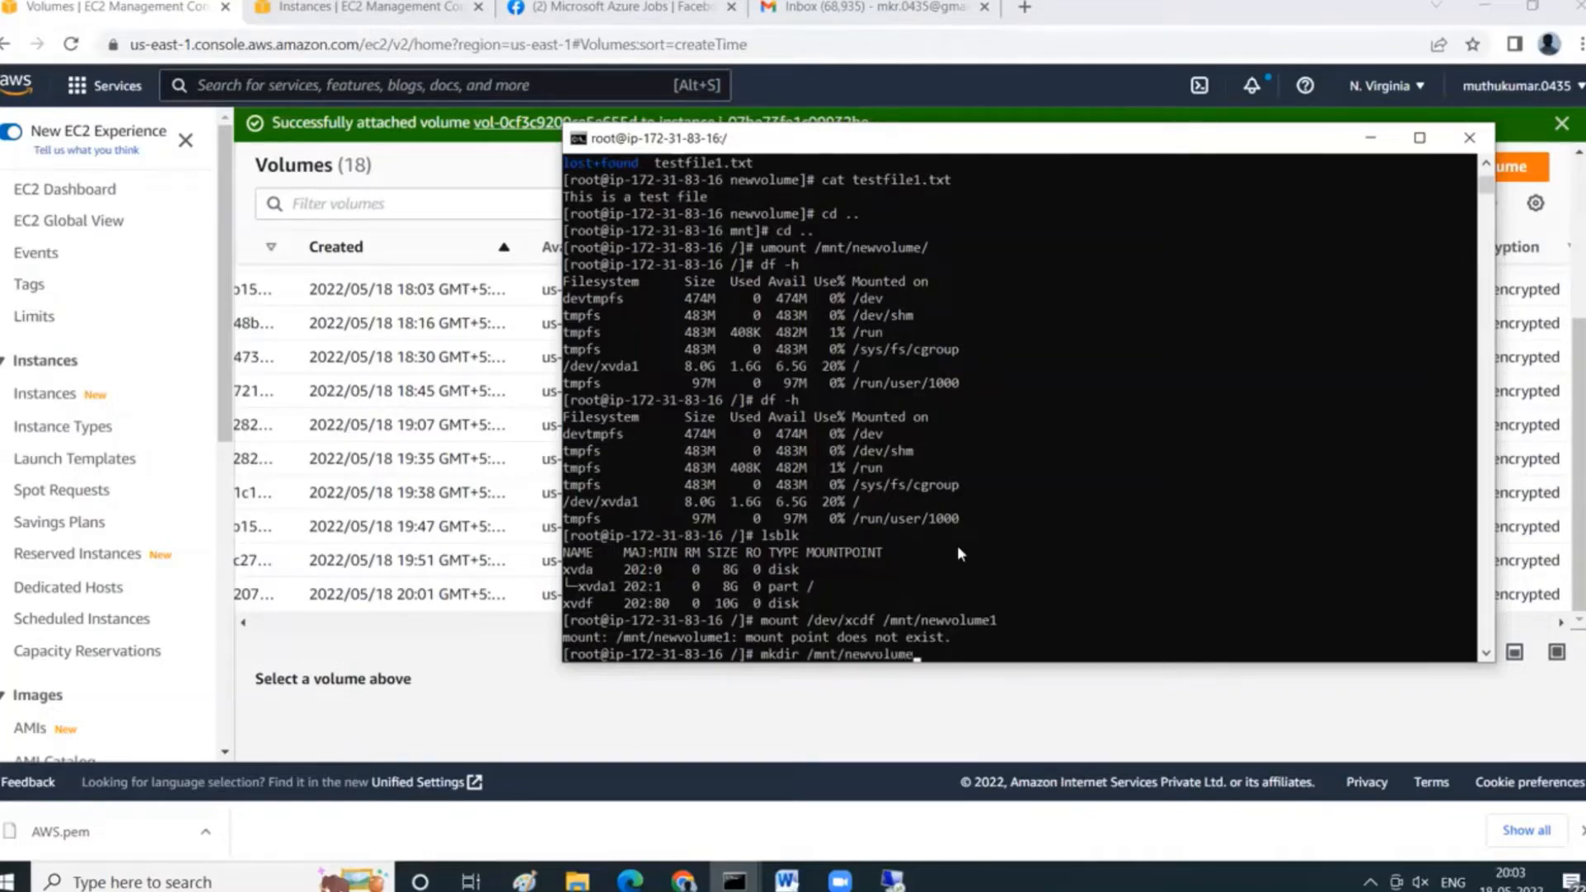
key("Return")
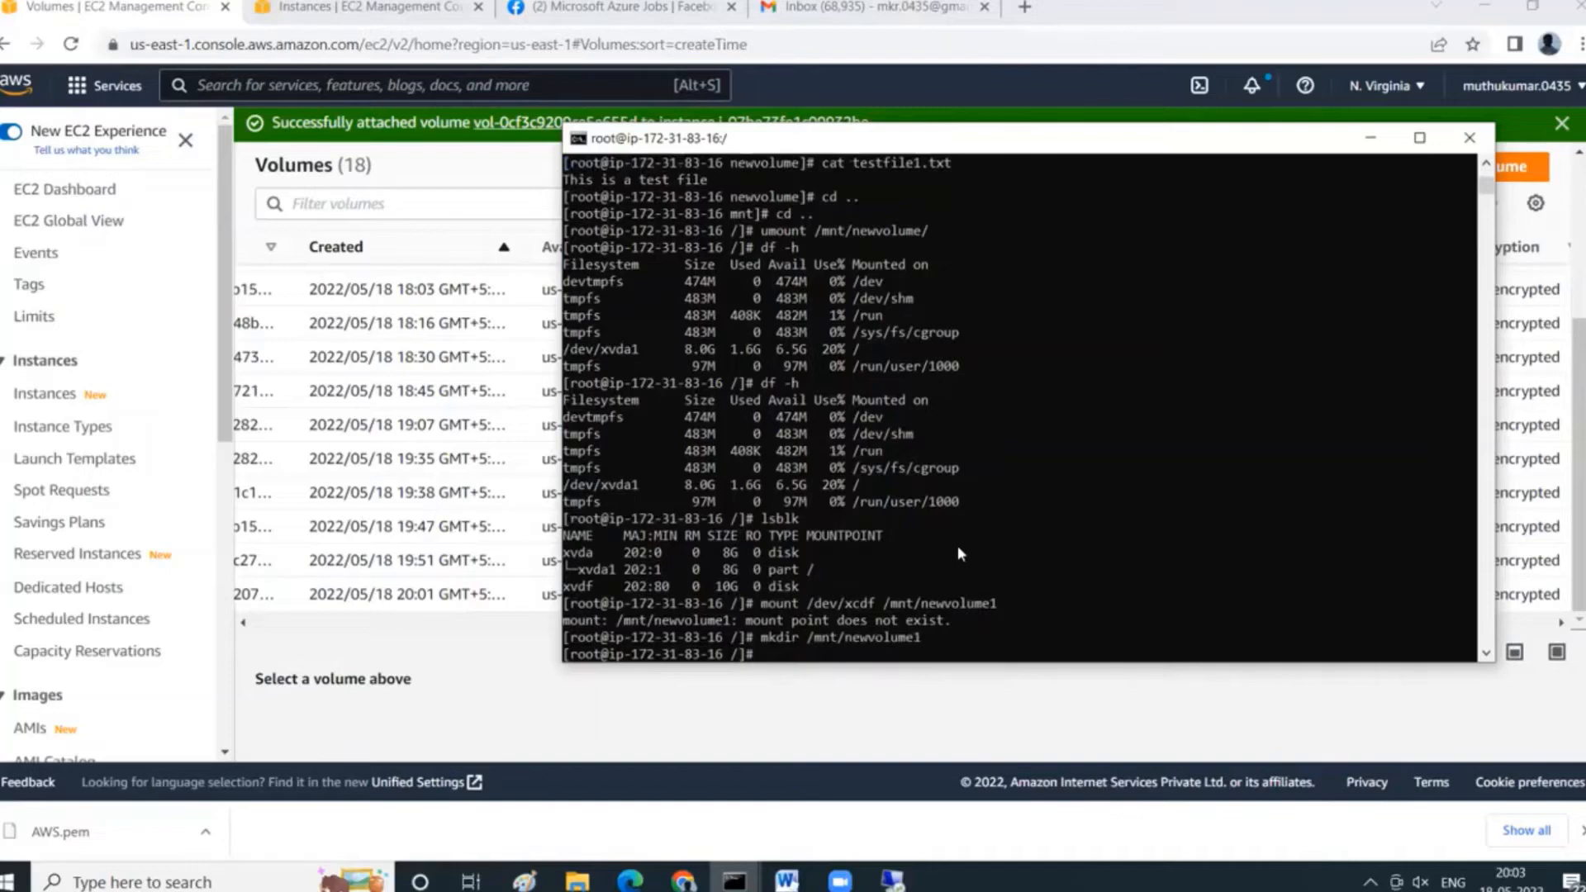
key("Up")
key("Up")
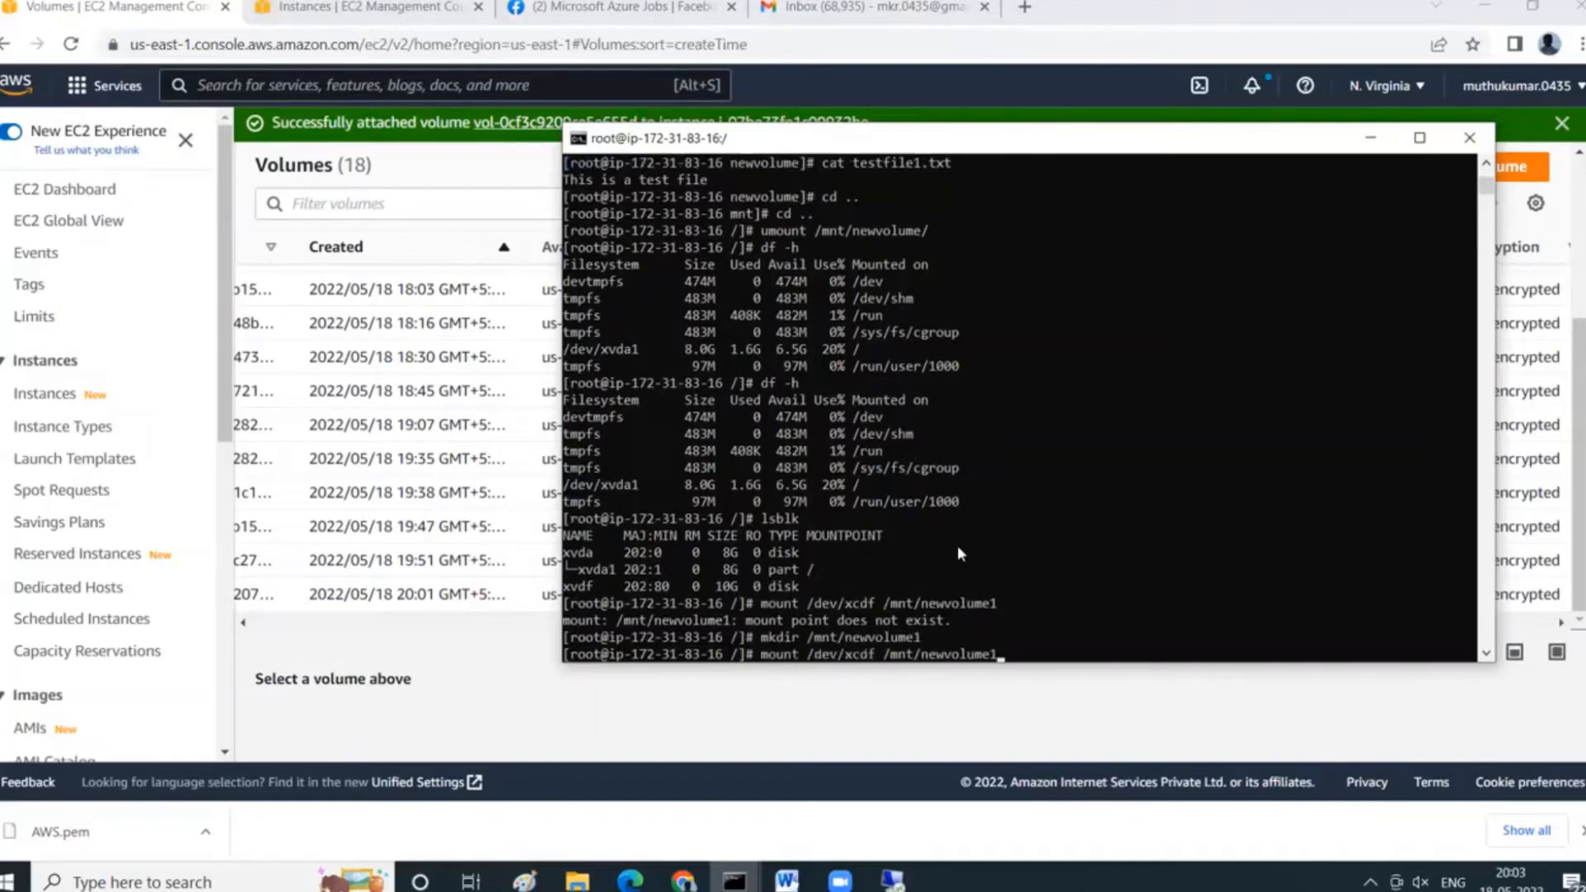
key("Return")
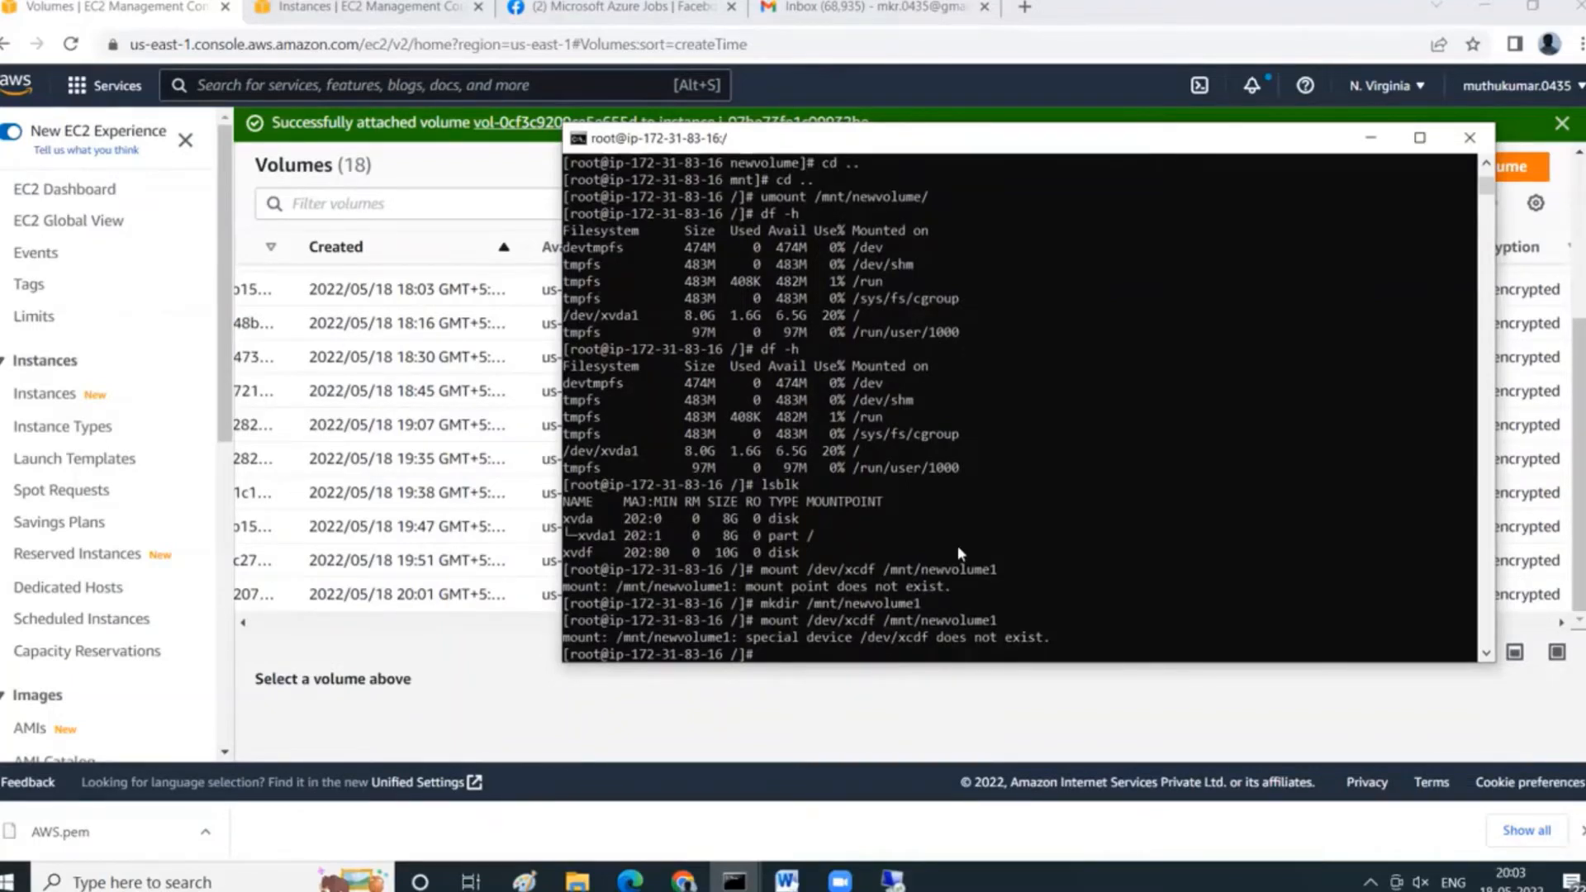
Correct the device name in the previous mount command and mount /dev/xvdf at /mnt/newvolume1.
key("Up")
key("Left")
key("Left")
key("Left")
key("Left")
key("Left")
key("Left")
key("Left")
key("Left")
key("Left")
key("Left")
key("Left")
key("Left")
key("Left")
key("Left")
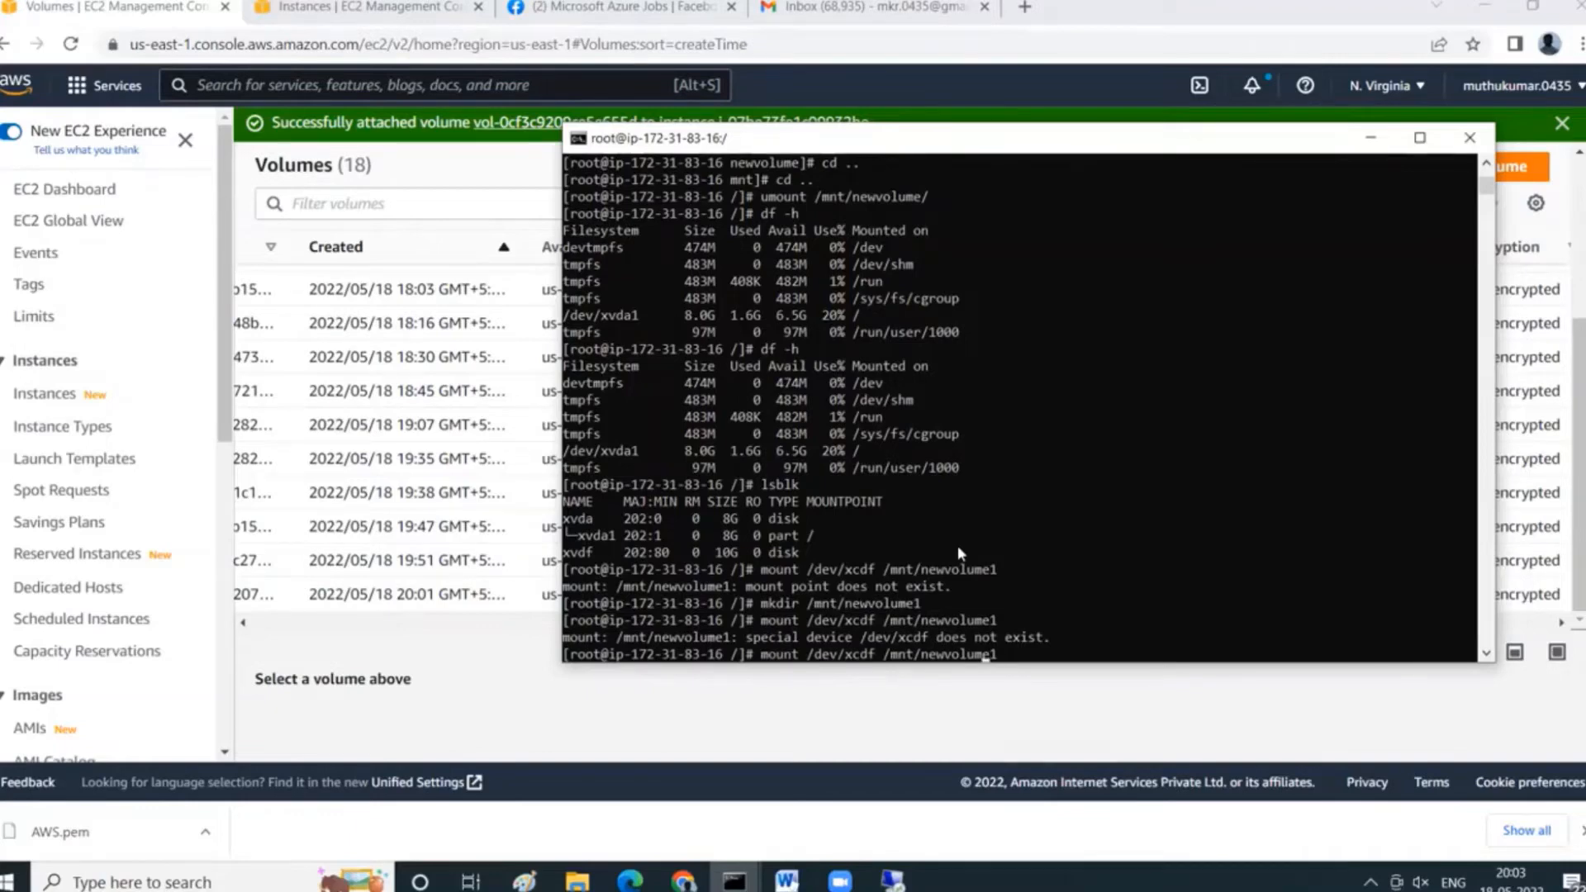
key("Left")
key("Left")
key("Left")
key("Left")
key("BackSpace")
type("v")
key("Return")
Check the mounted file systems with df -h and examine the mount point of /dev/xvdf.
type("df-")
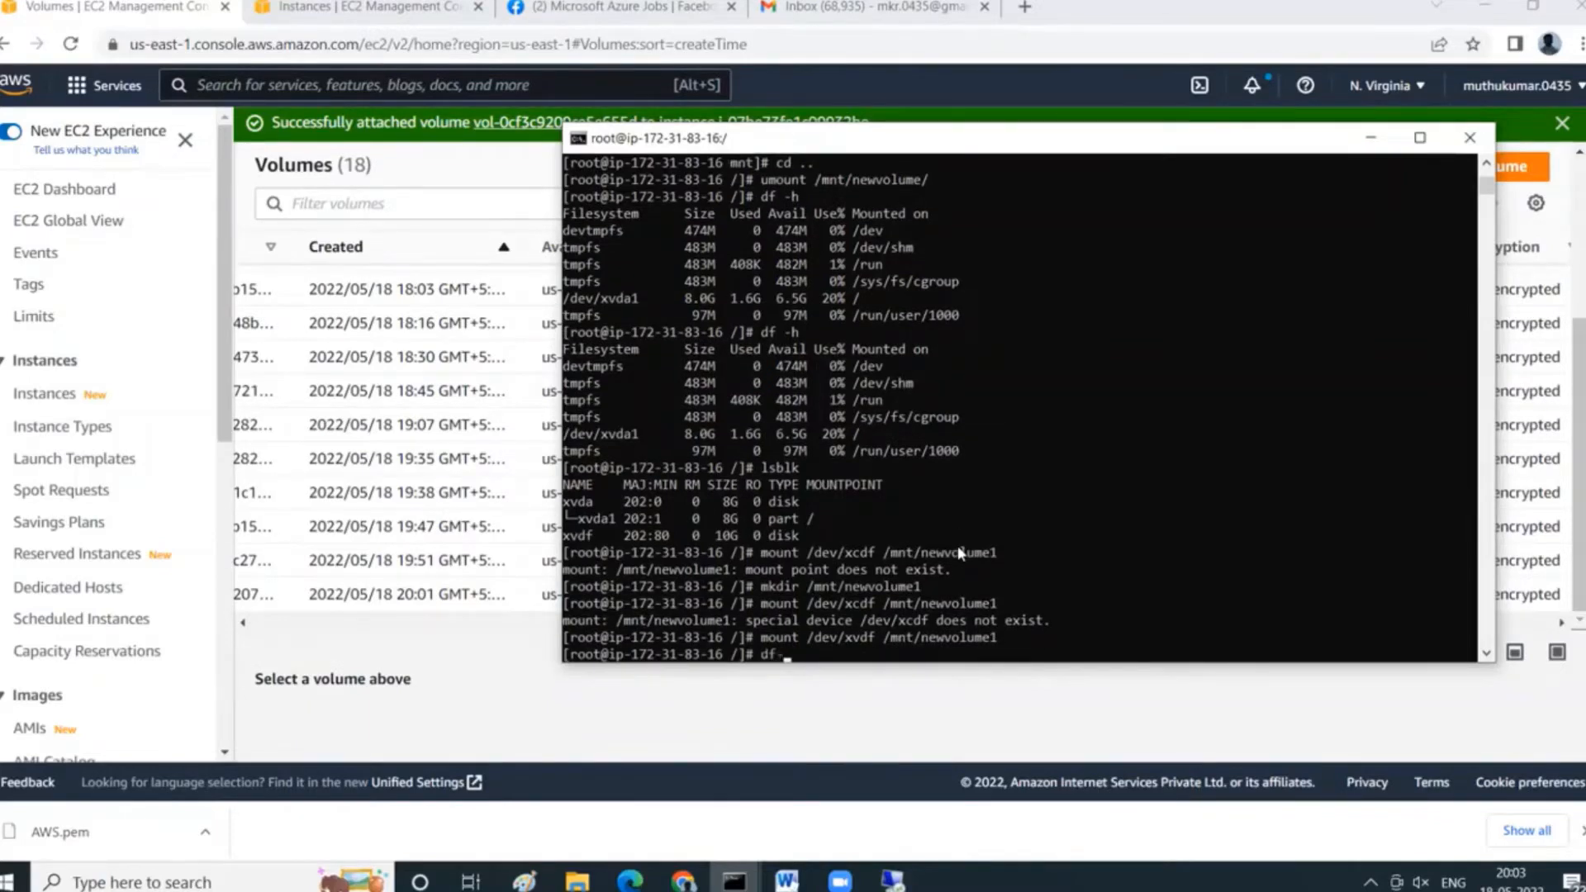
key("BackSpace")
type("-h")
key("Return")
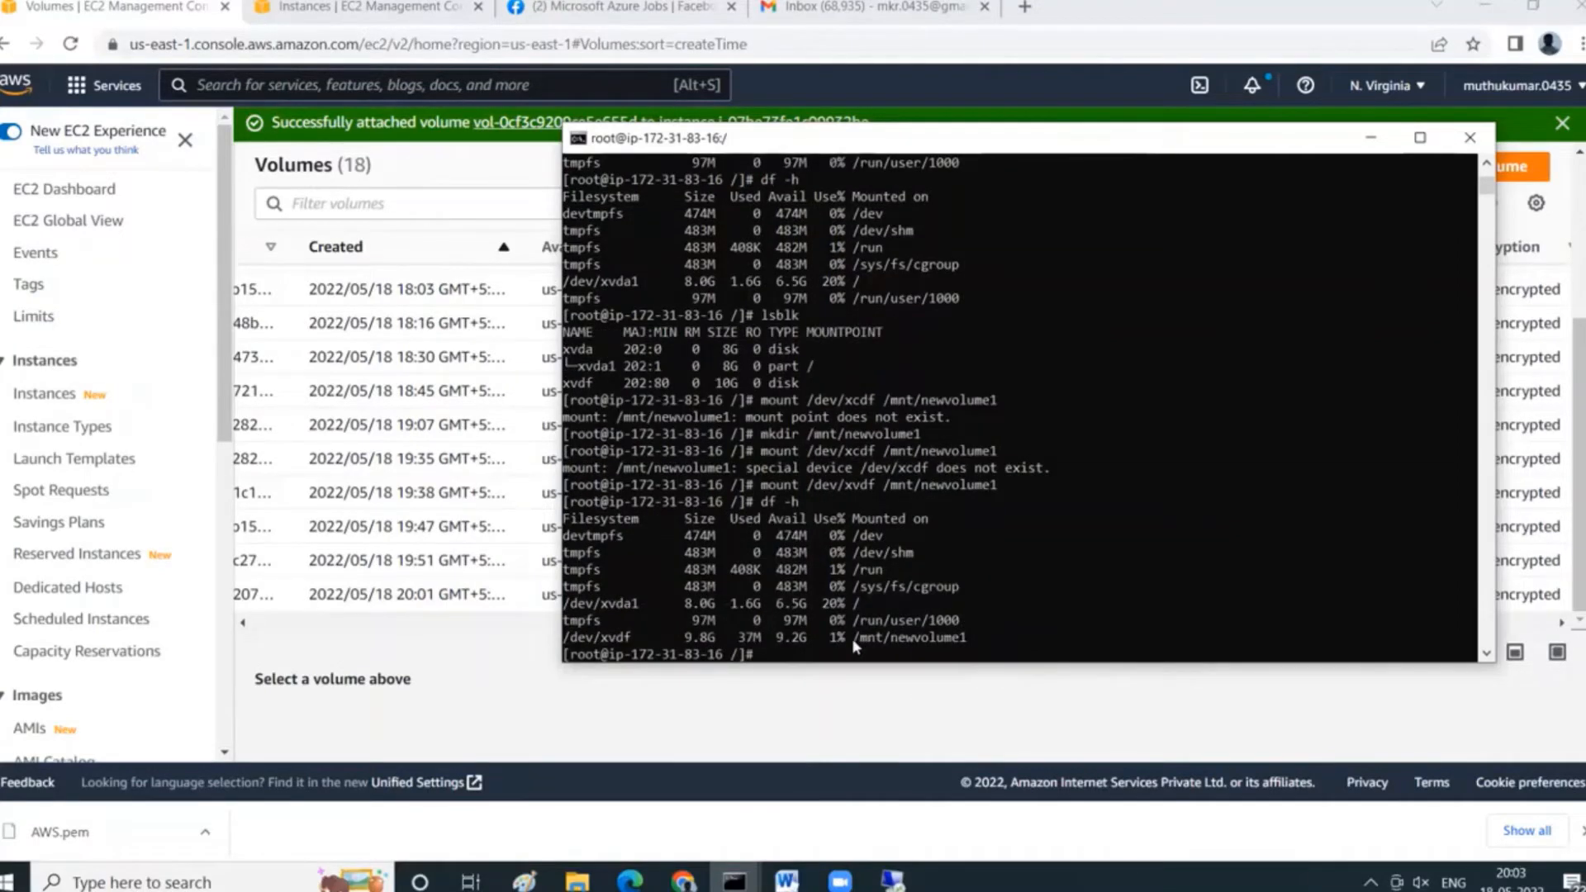
left_click_drag(853, 640, 971, 641)
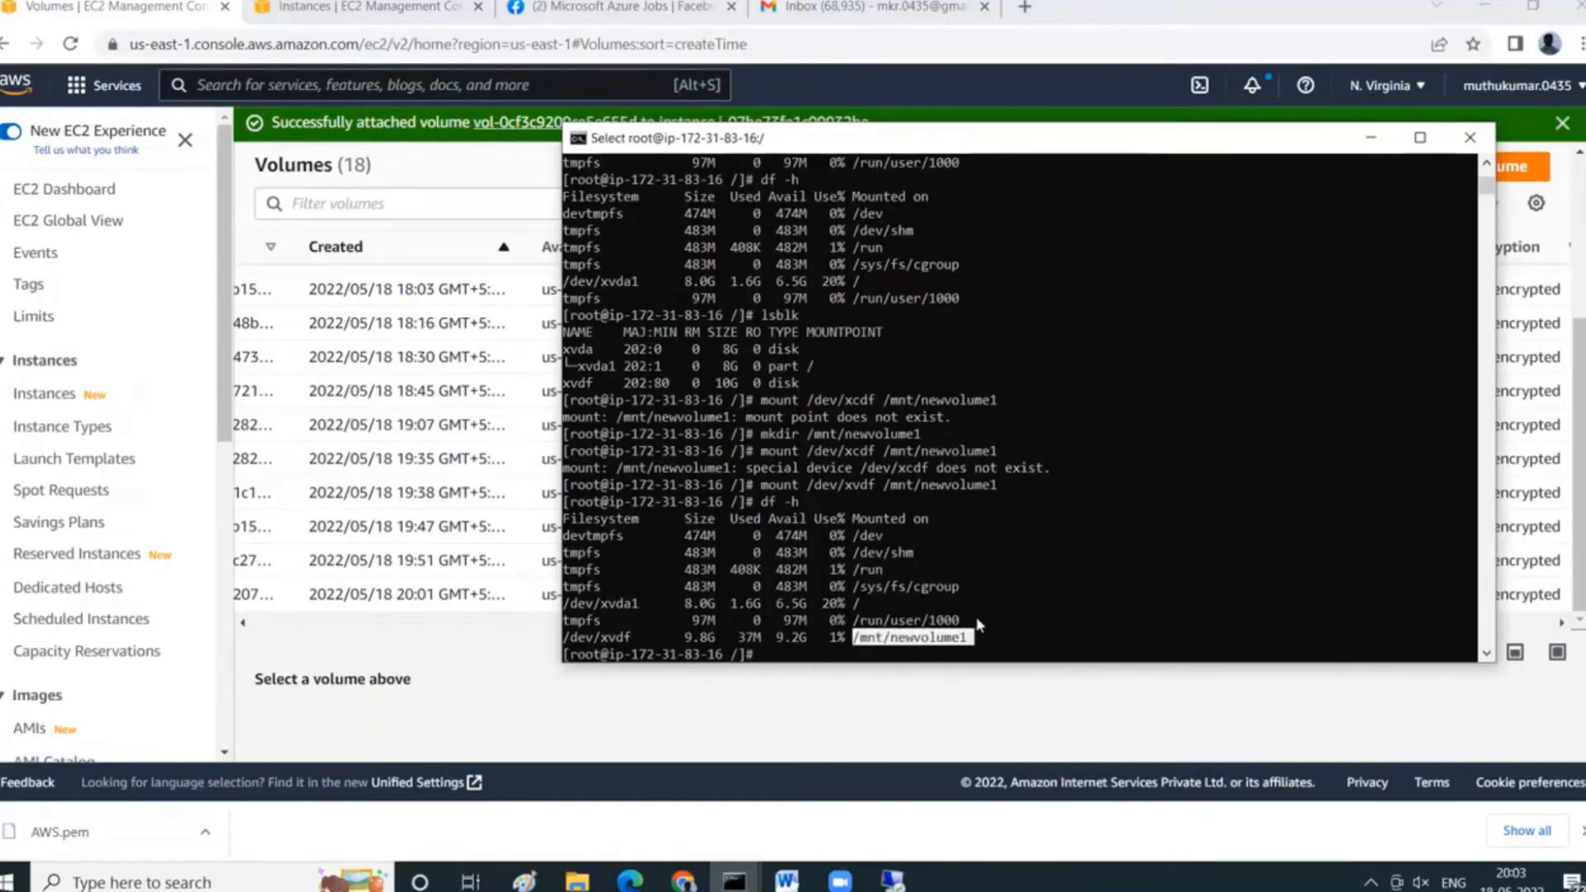
left_click(985, 637)
Change to the directory /mnt/newvolume1 and list its contents.
type("cd")
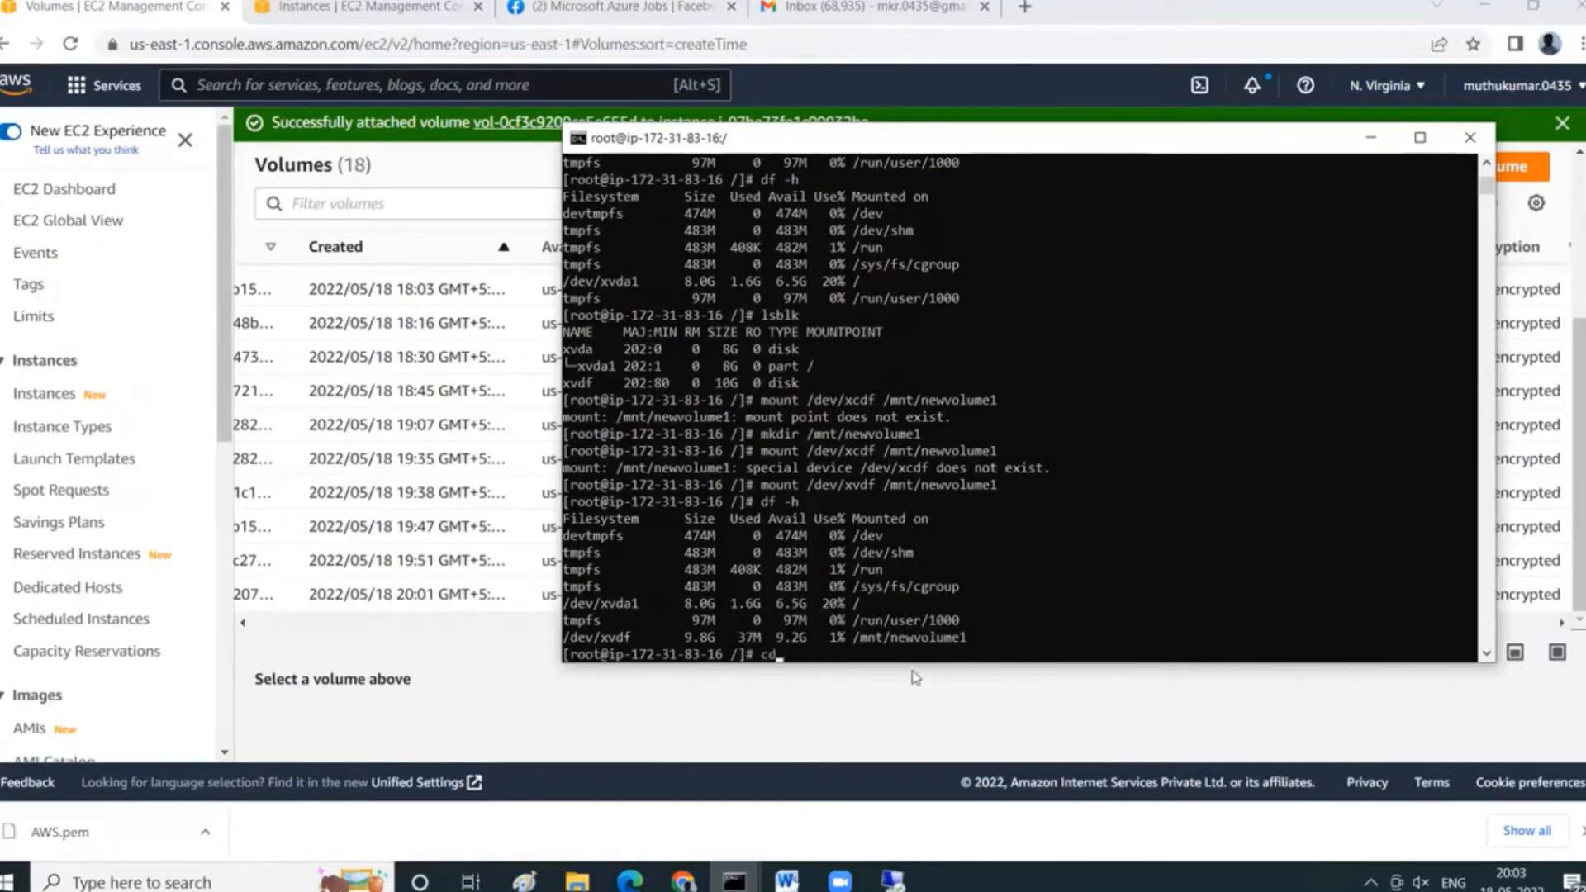
left_click_drag(854, 639, 944, 644)
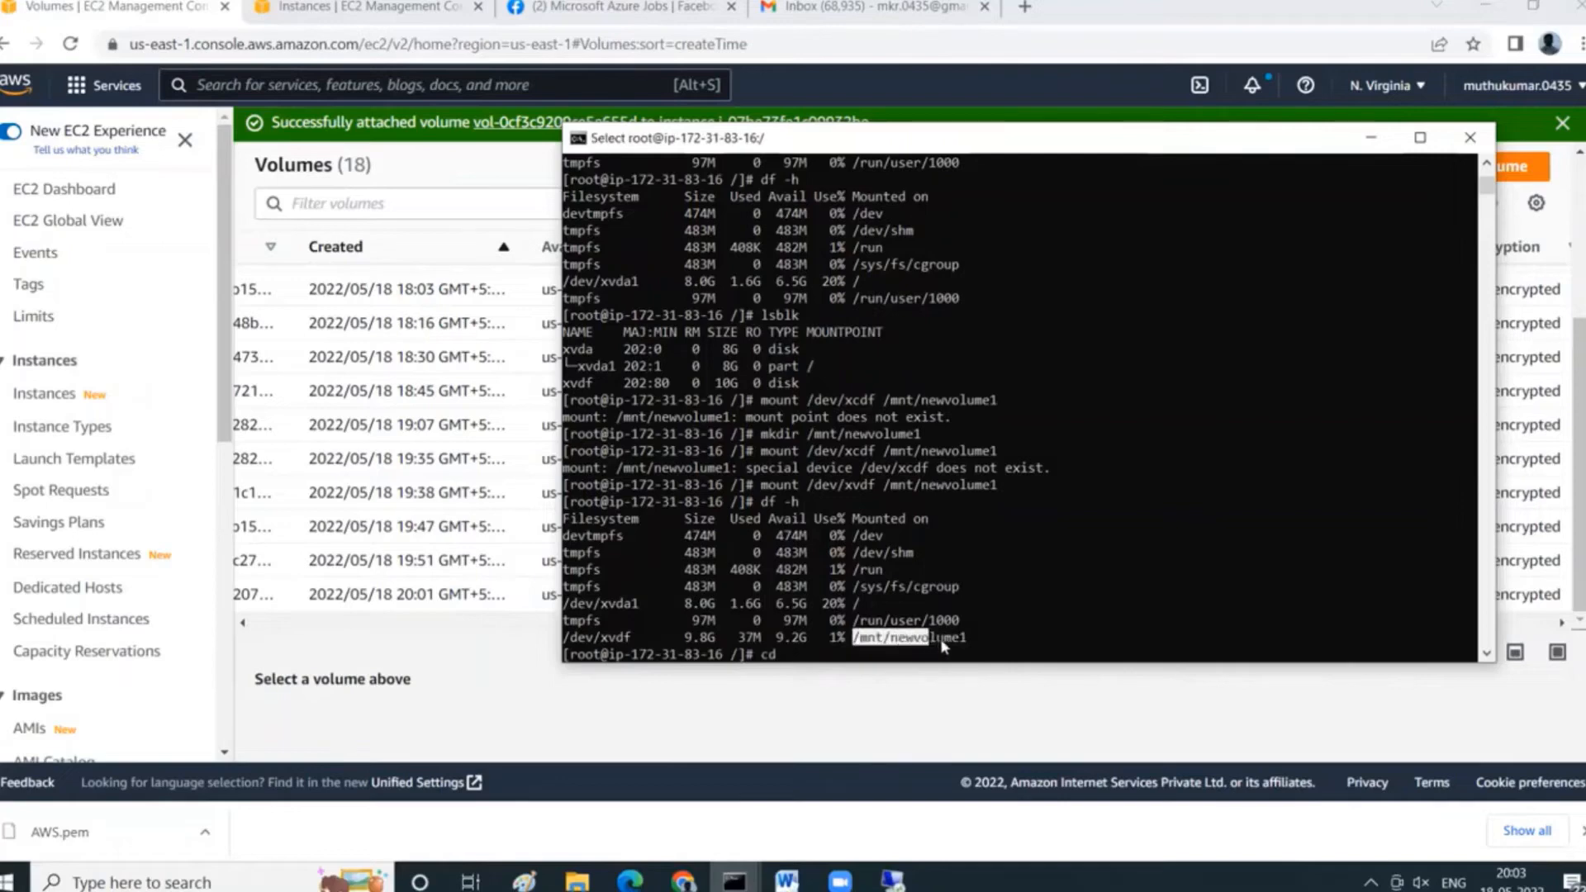
right_click(1010, 539)
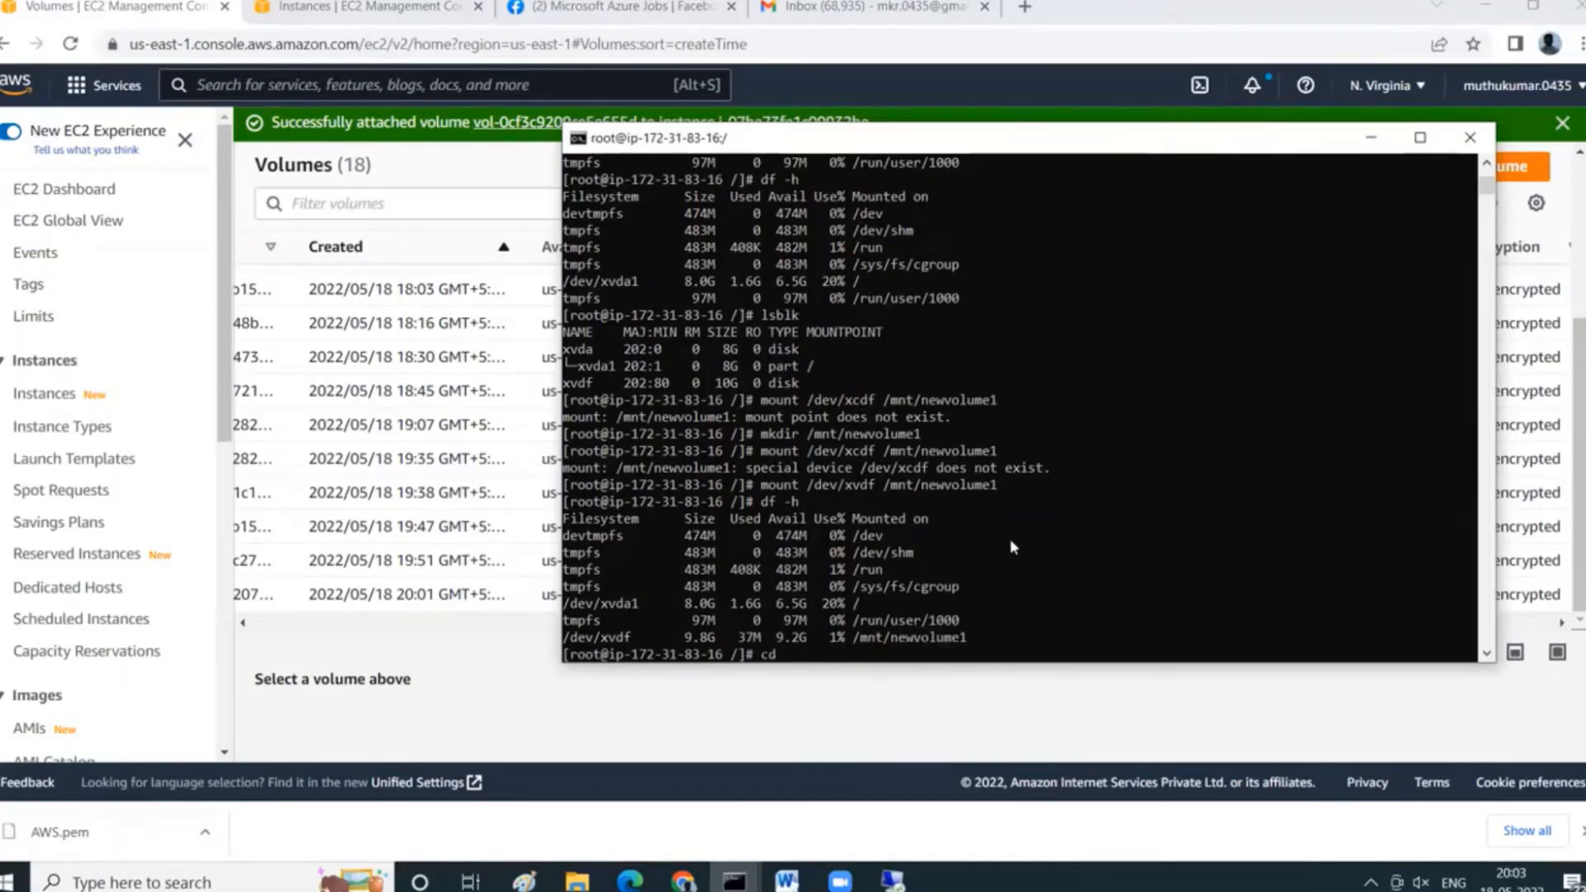
right_click(1010, 539)
key("Return")
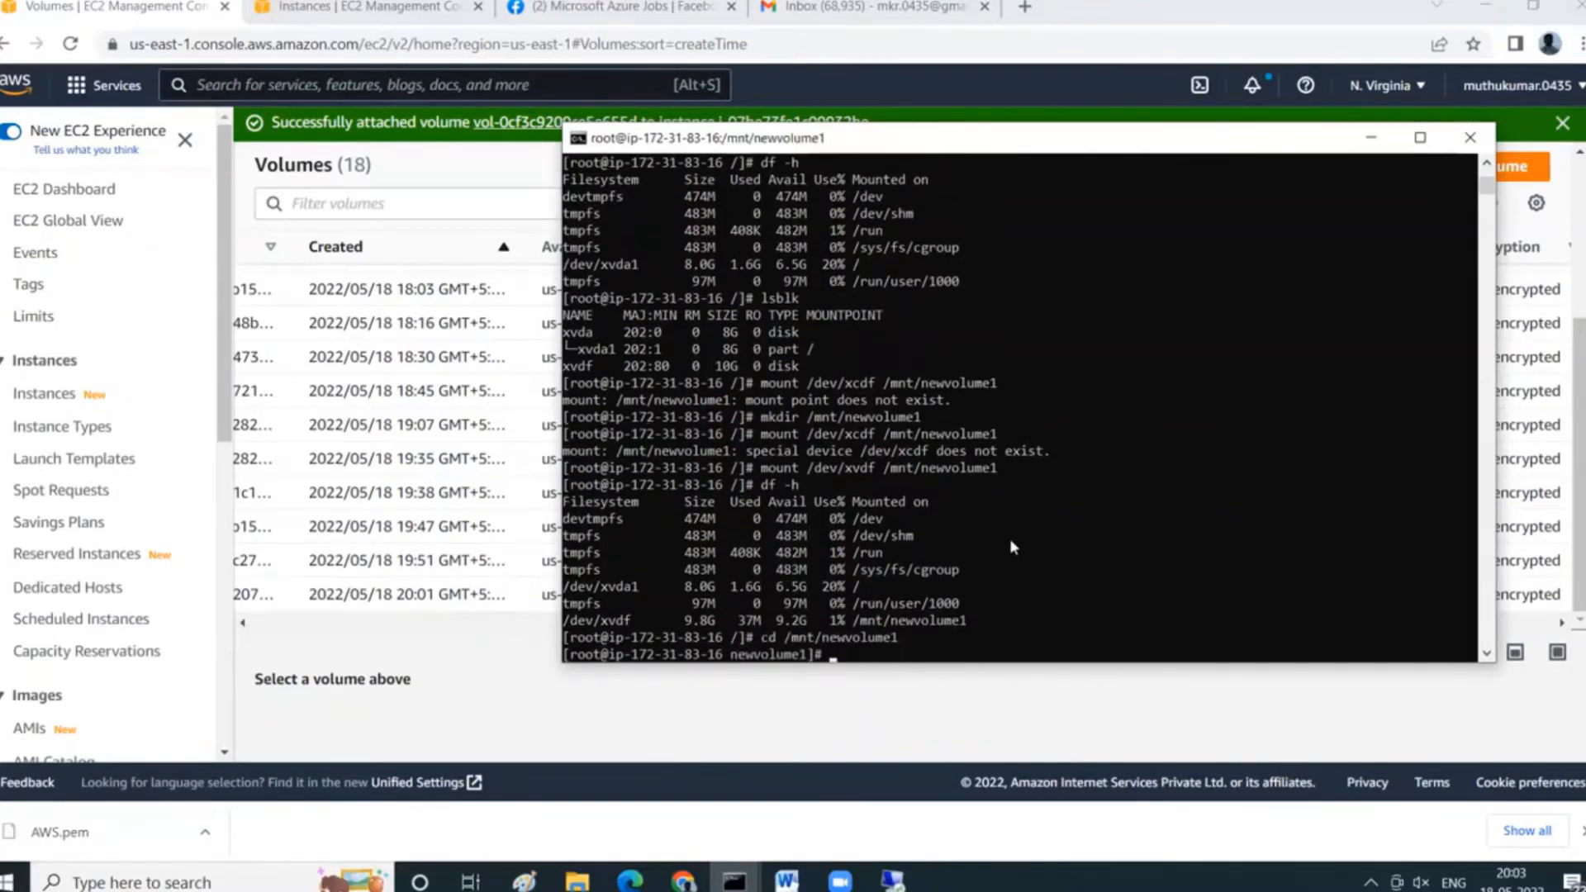
type("ls")
key("Return")
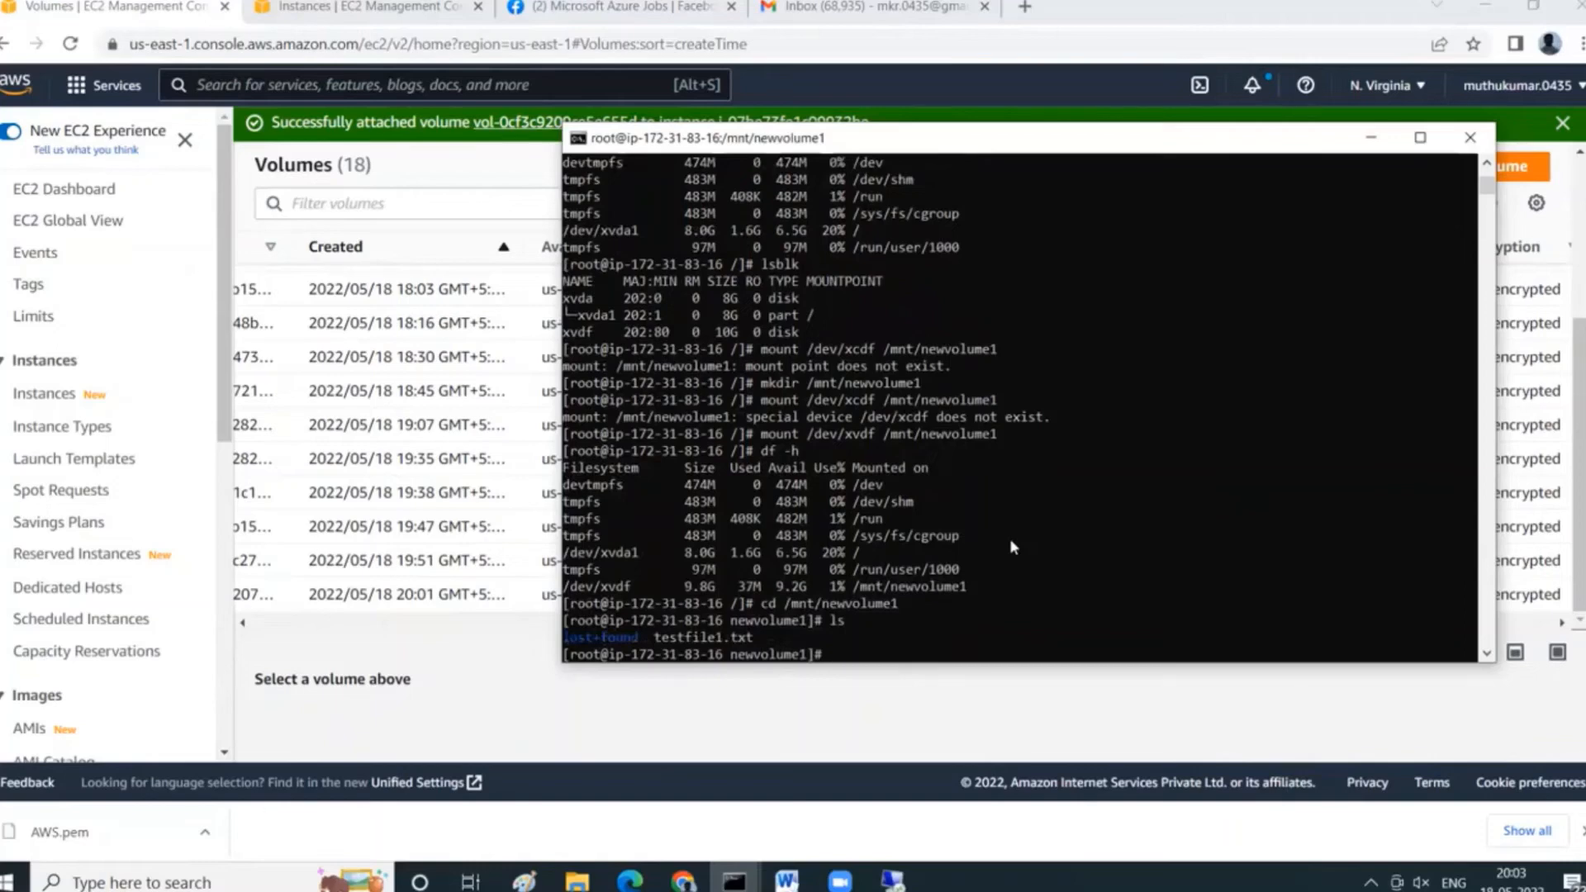
Display the contents of testfile1.txt on the mounted volume with cat.
type("cat test")
key("Tab")
key("Return")
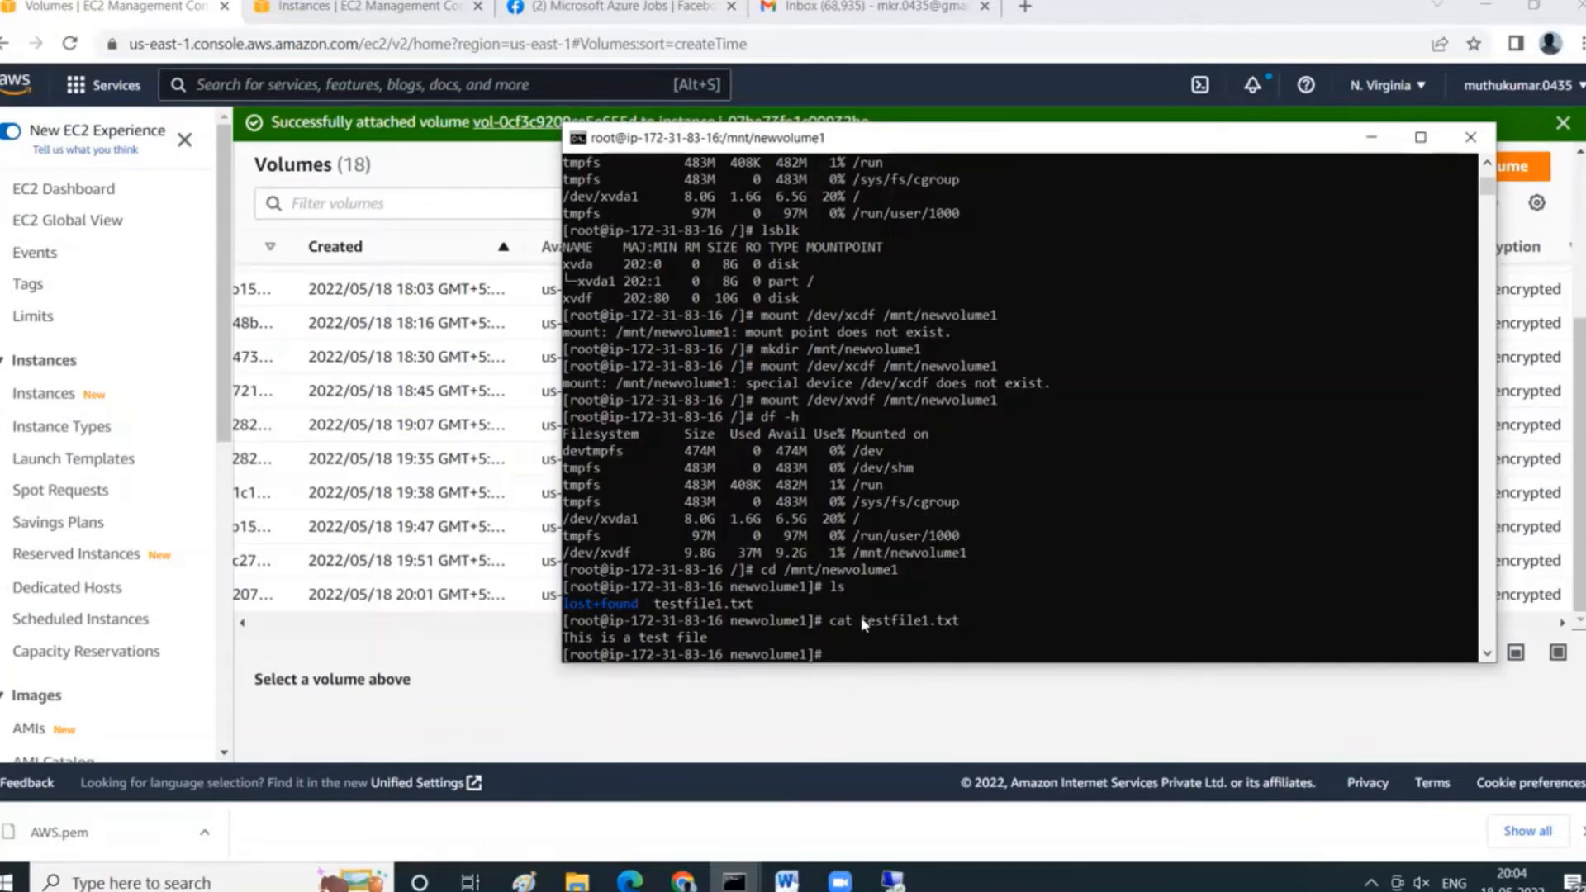
left_click_drag(861, 622, 960, 625)
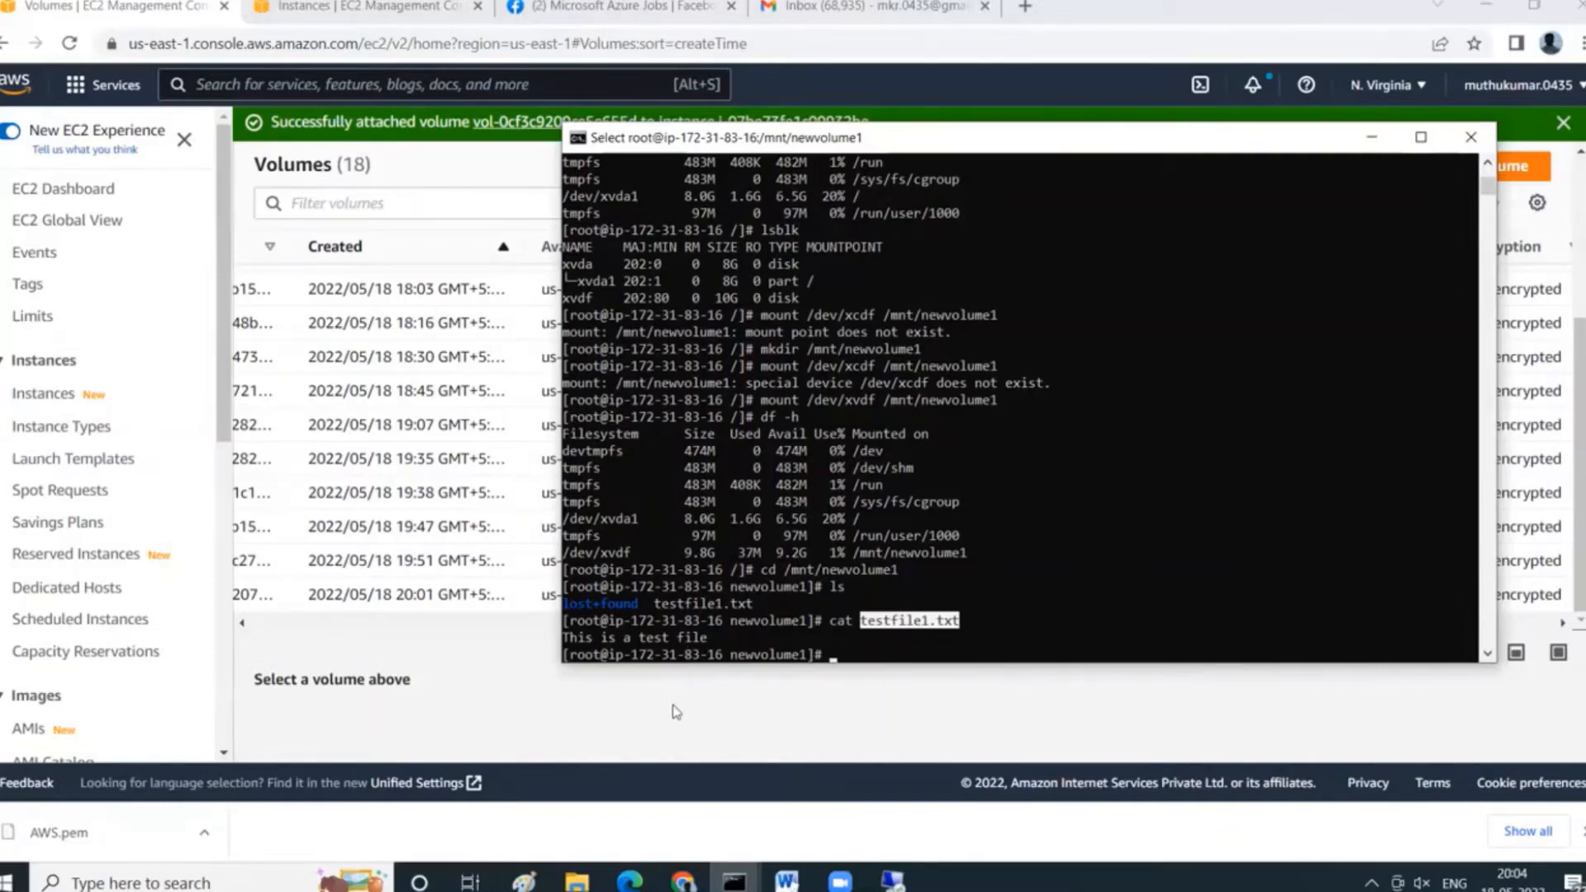
Switch to the EC2 console in the browser and select the Windows10 instance in the instance list.
left_click(691, 747)
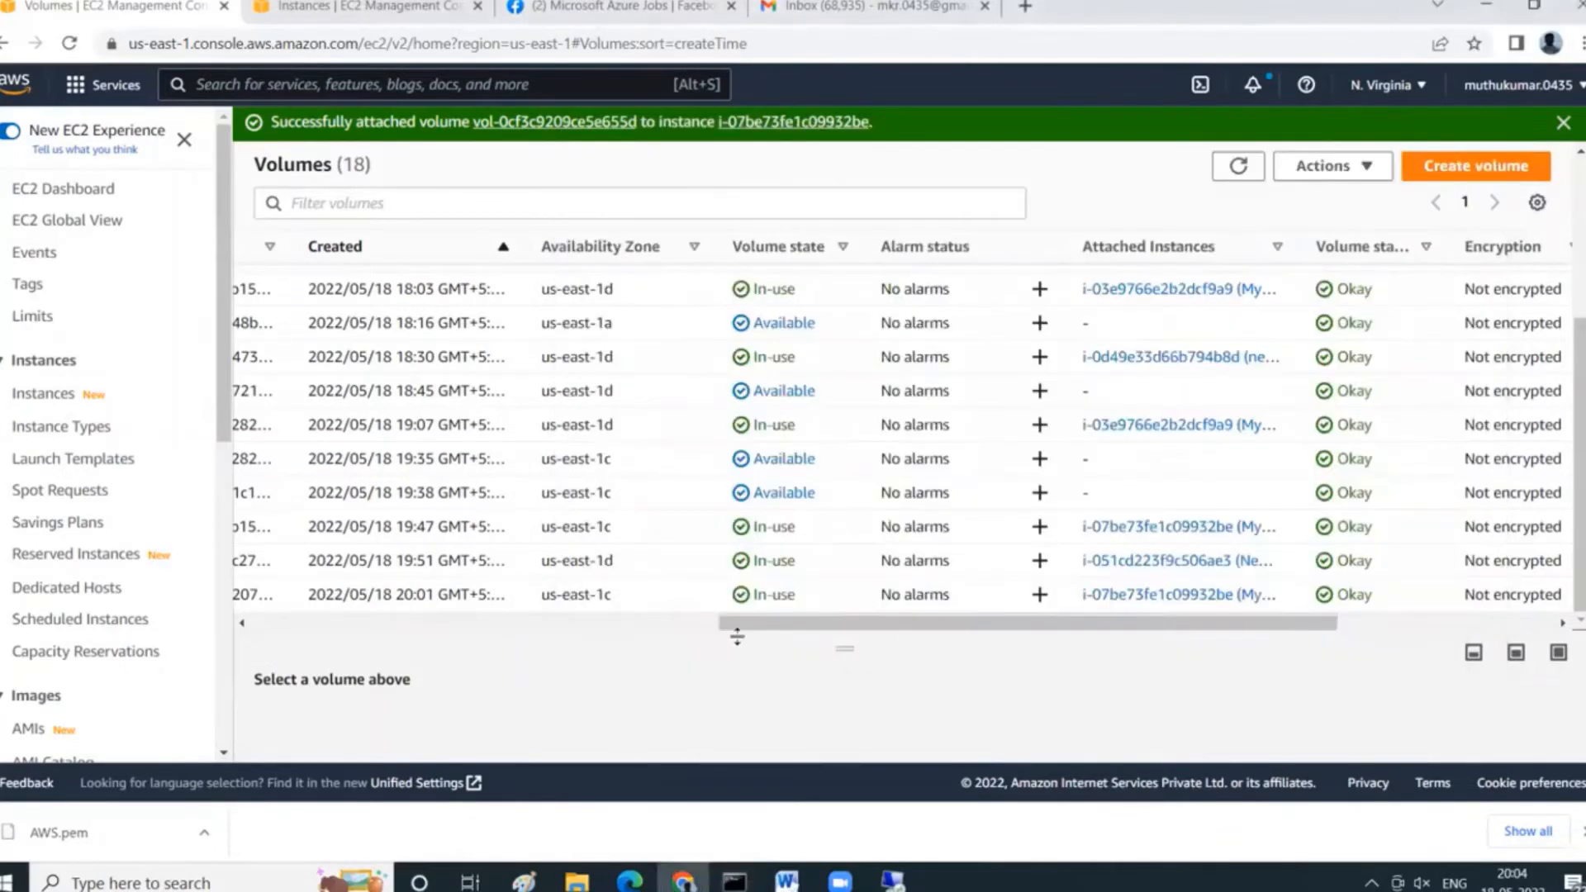
left_click_drag(736, 630, 220, 582)
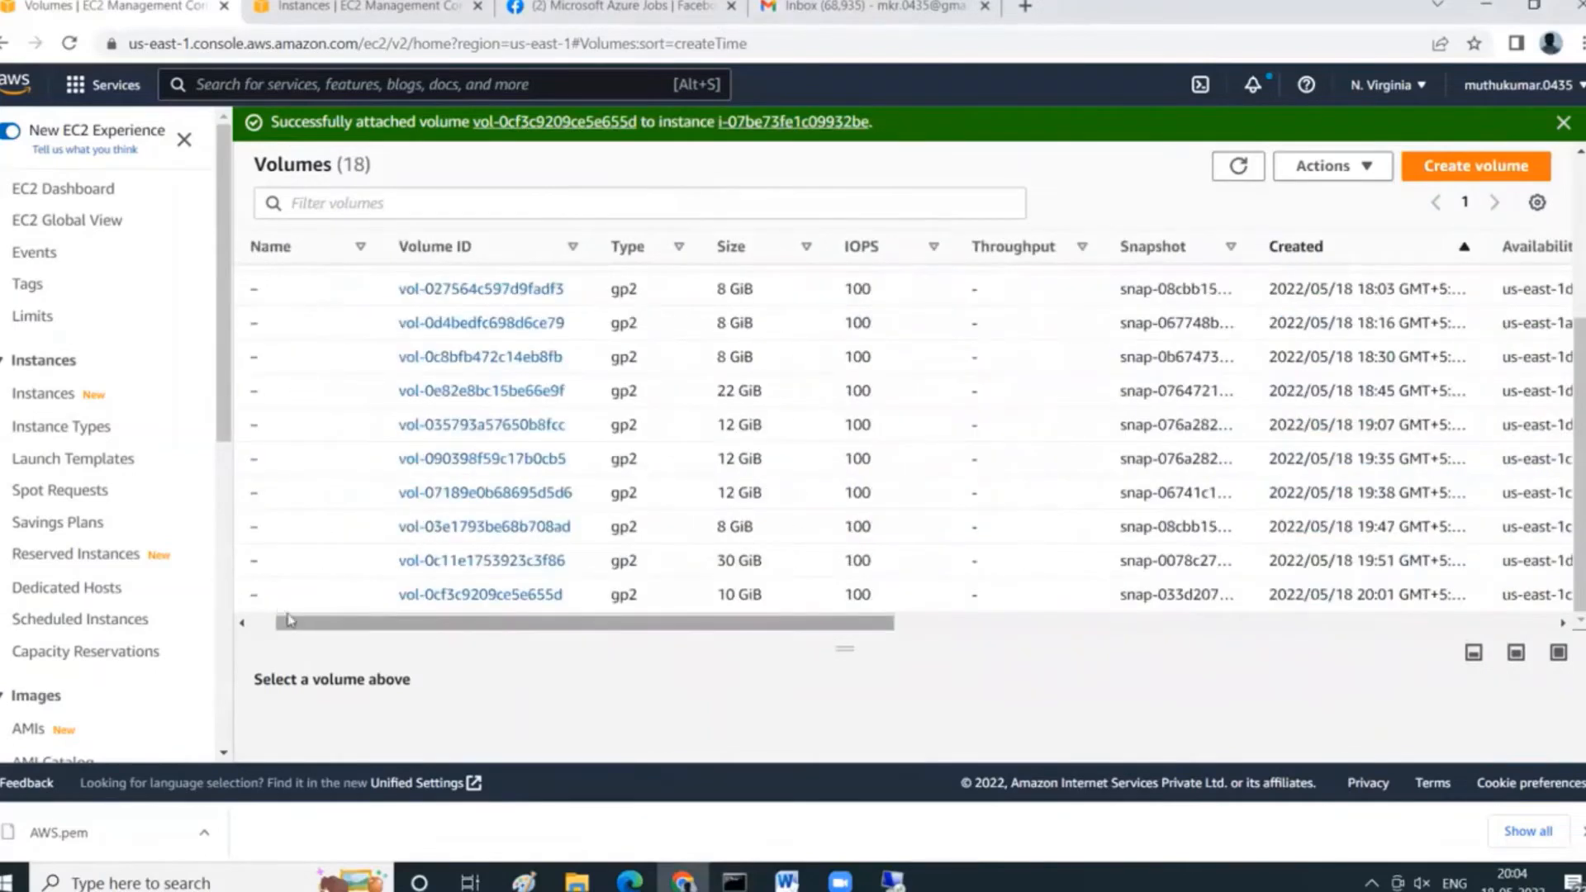
left_click_drag(279, 625, 231, 527)
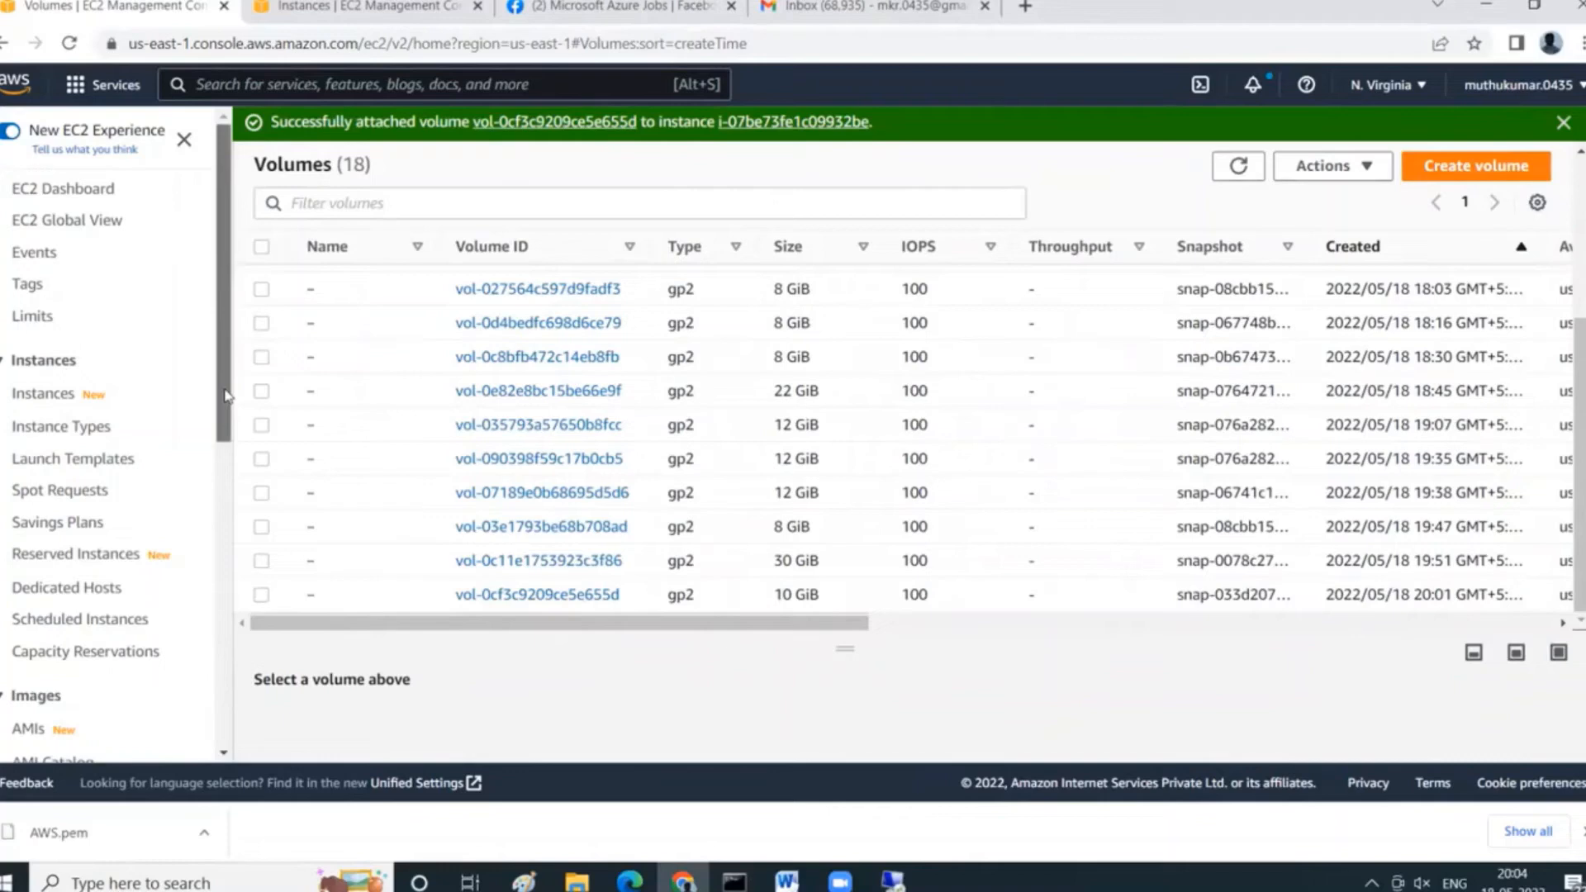
left_click(22, 396)
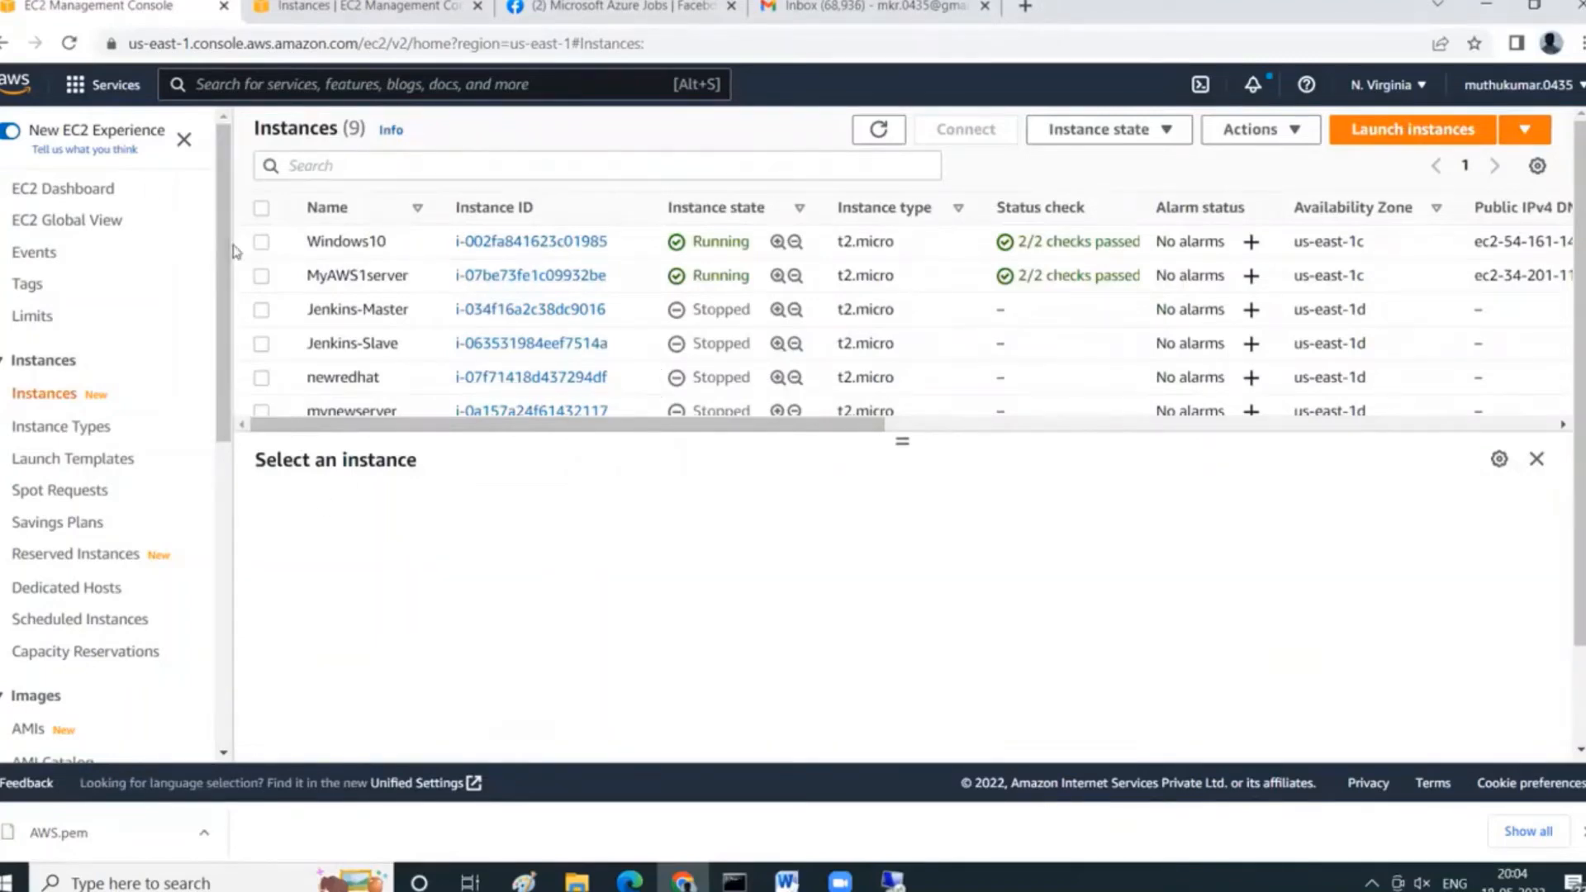
left_click(261, 241)
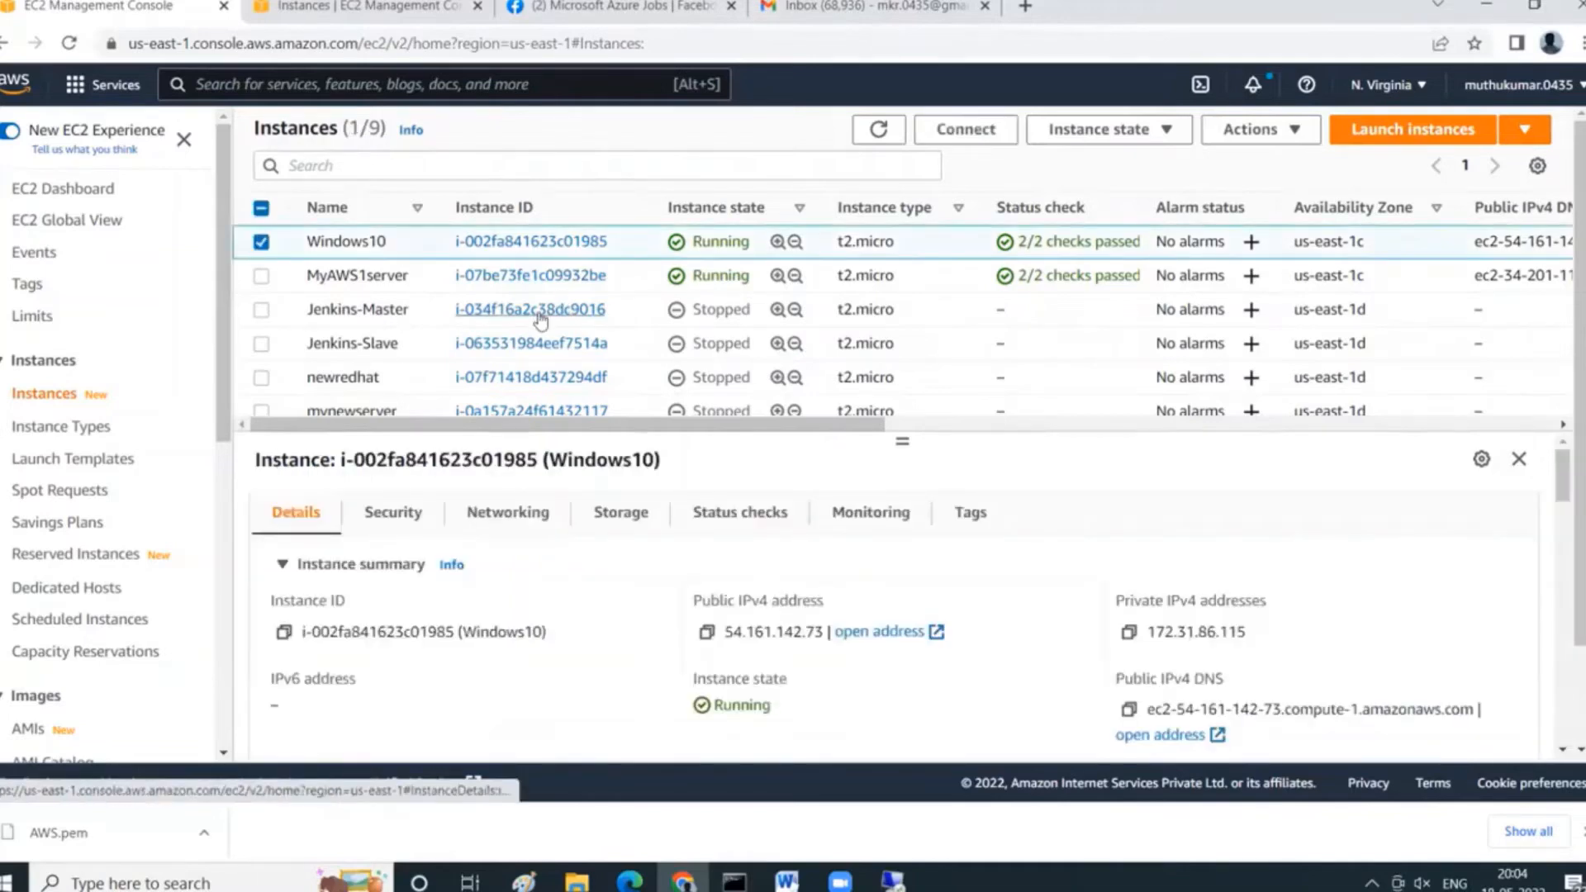
Create a new 10 GiB General Purpose SSD (gp2) volume in availability zone us-east-1c, without a snapshot.
scroll(89, 546, "down", 5)
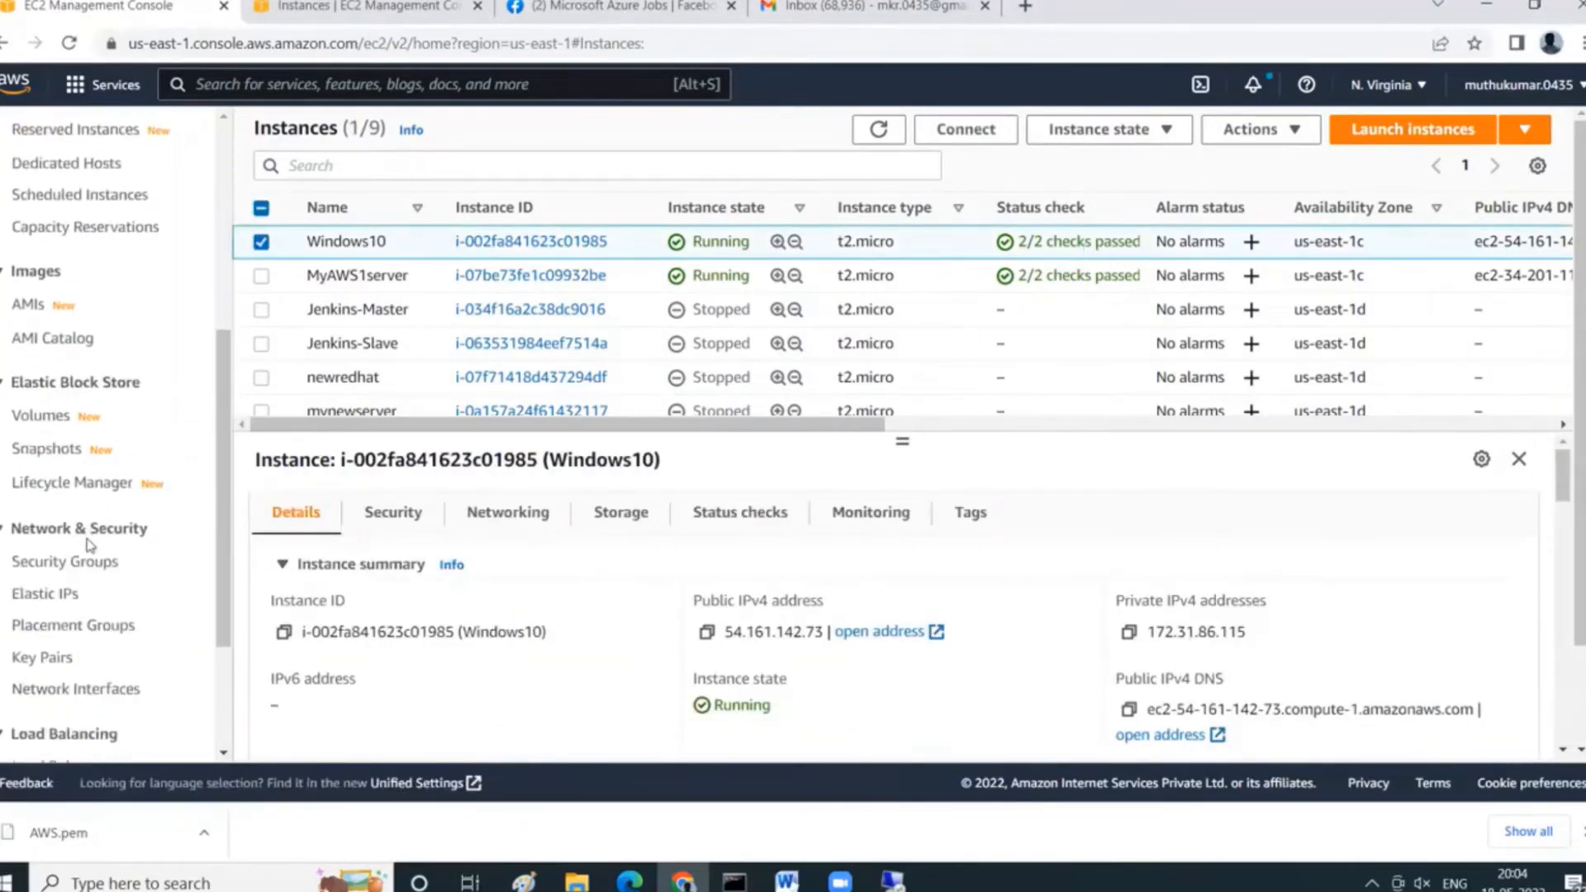
left_click(46, 421)
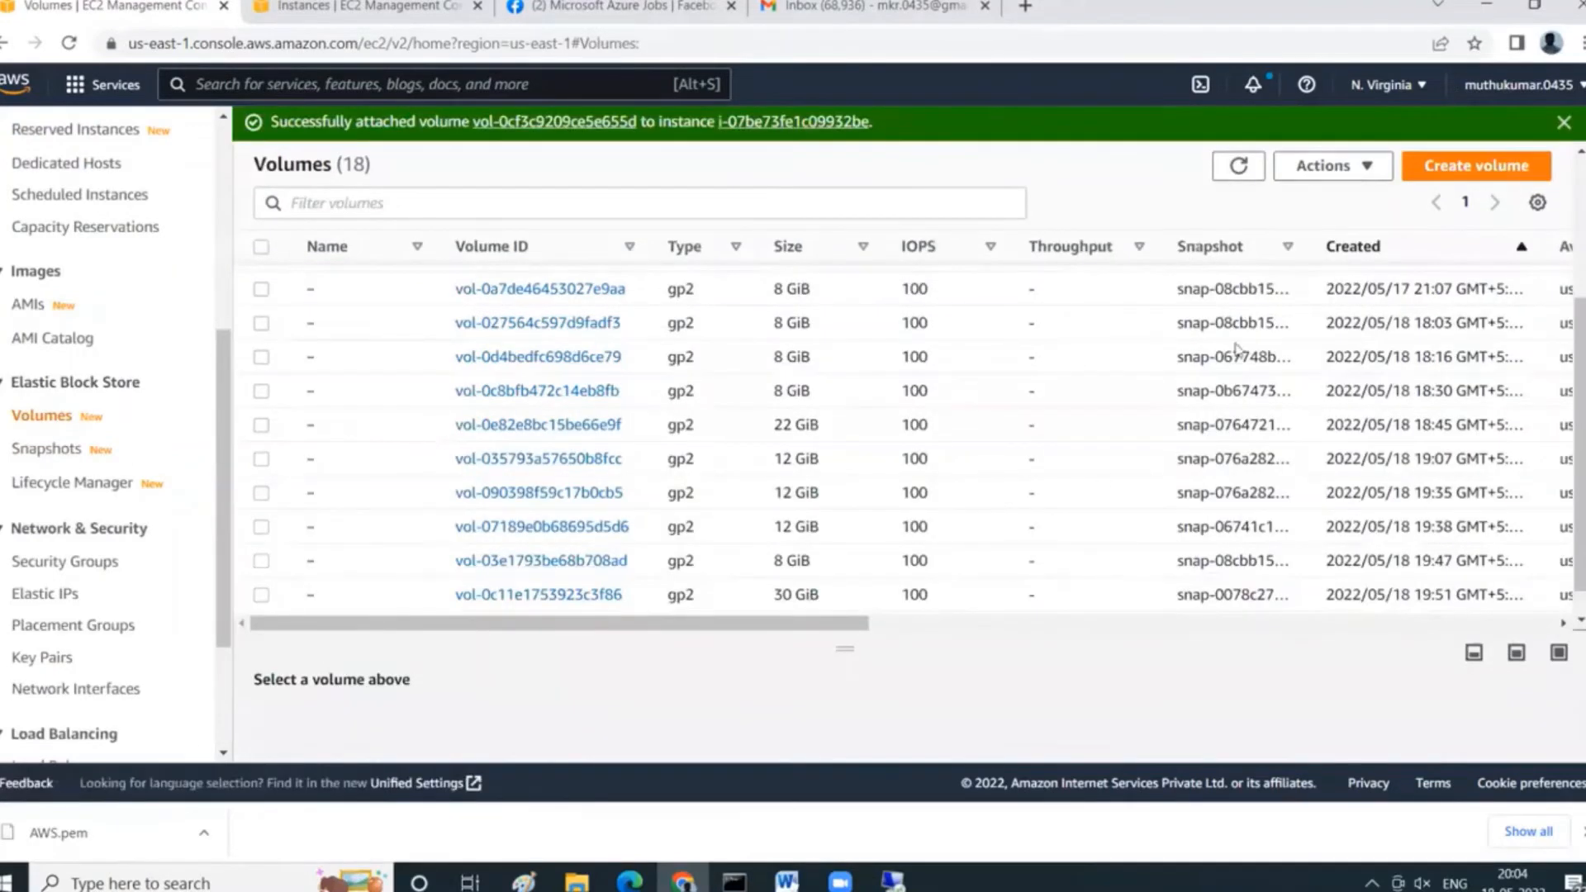
left_click(1486, 172)
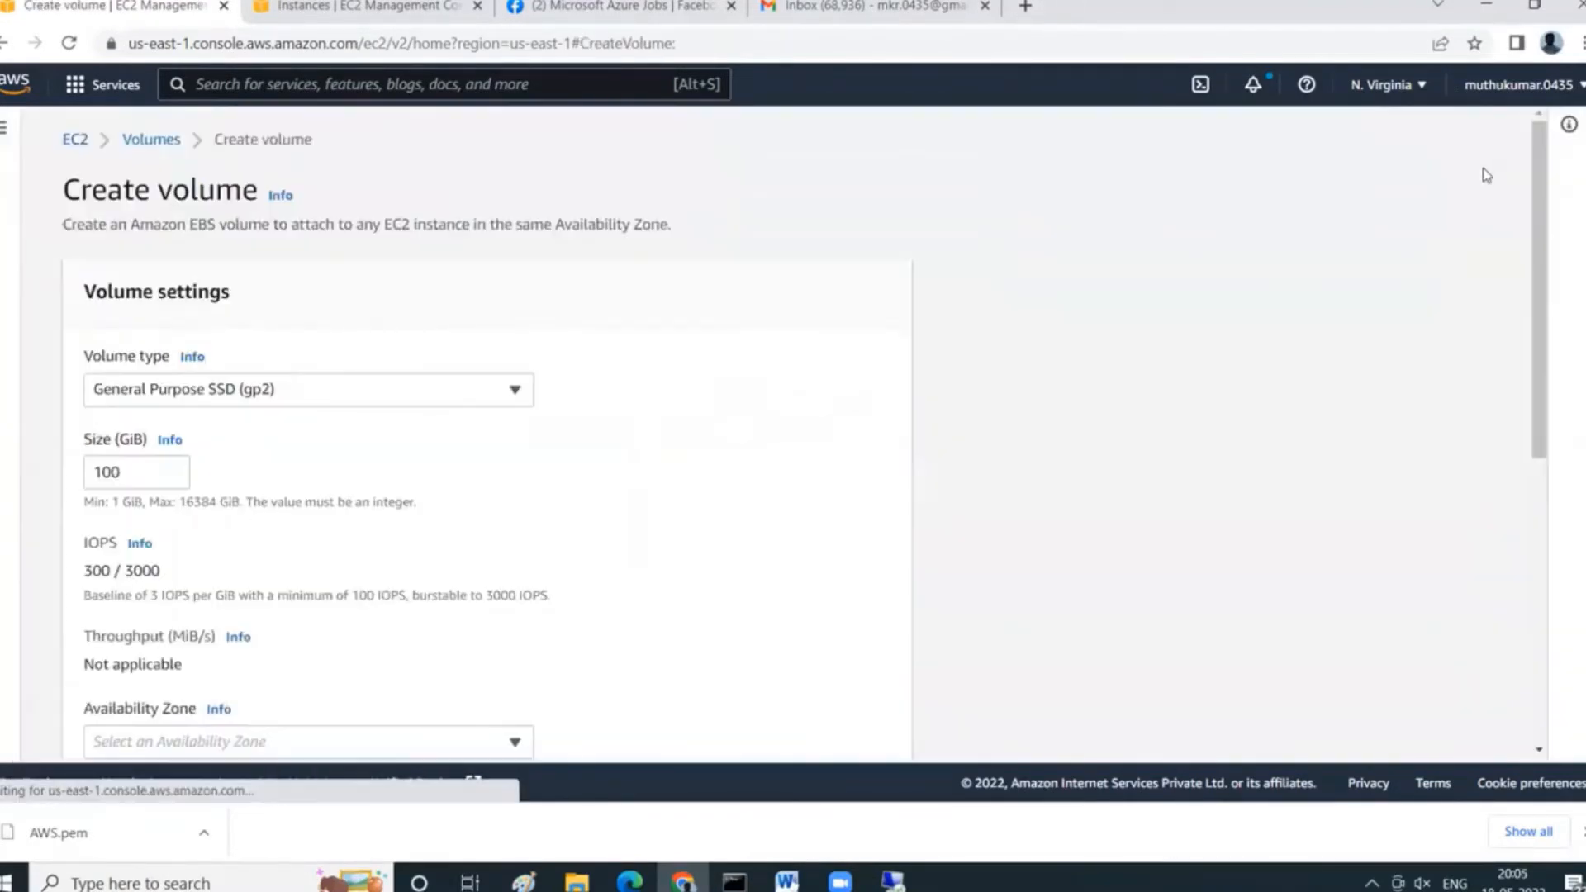
left_click(137, 472)
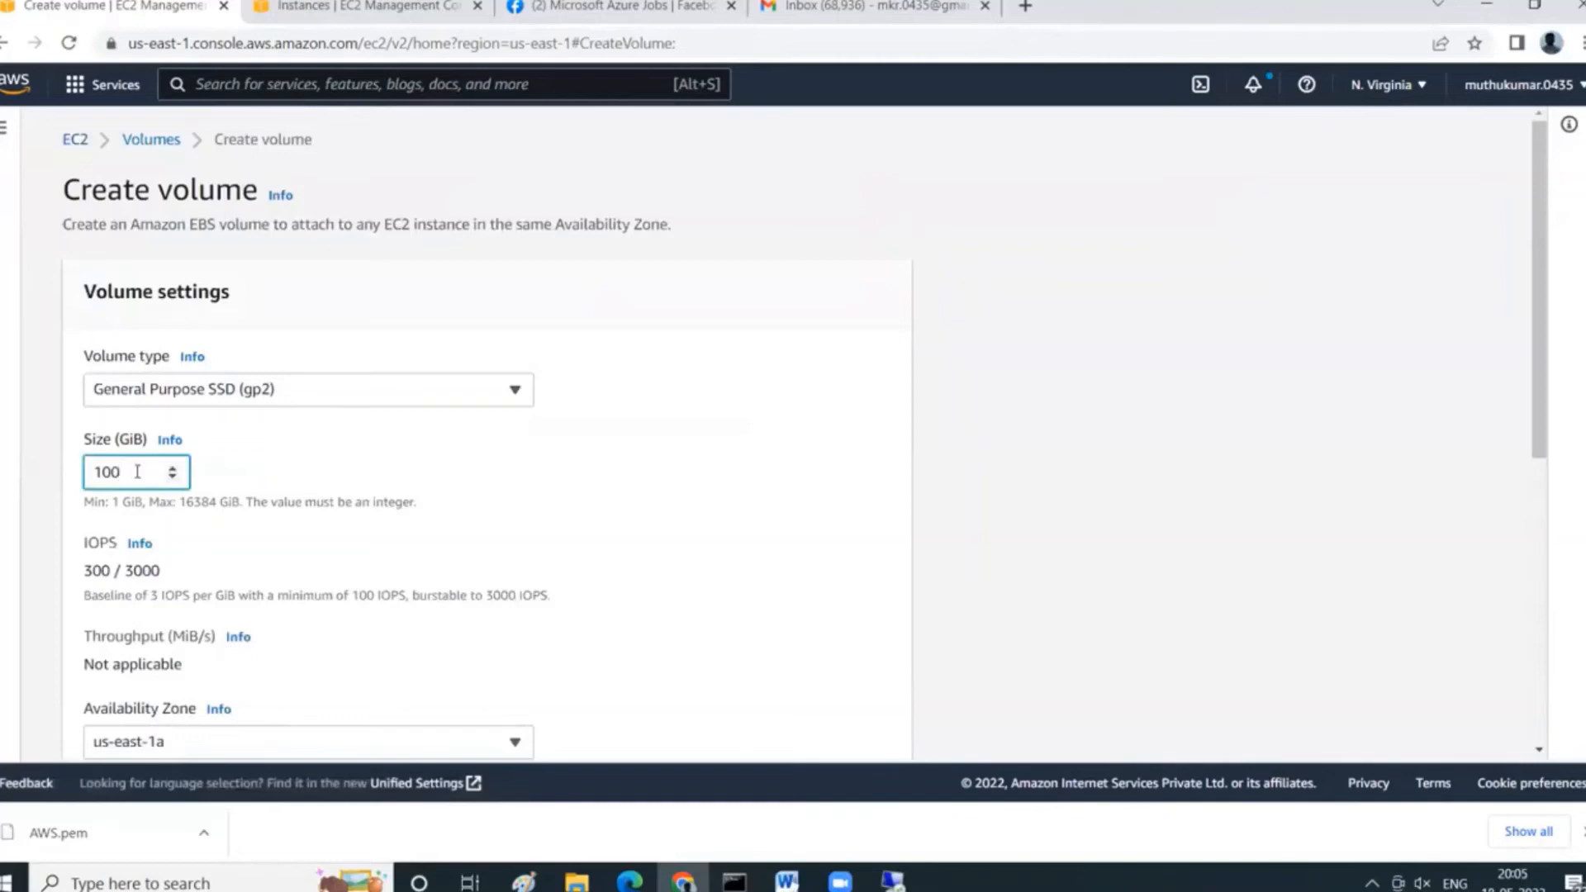
left_click(467, 587)
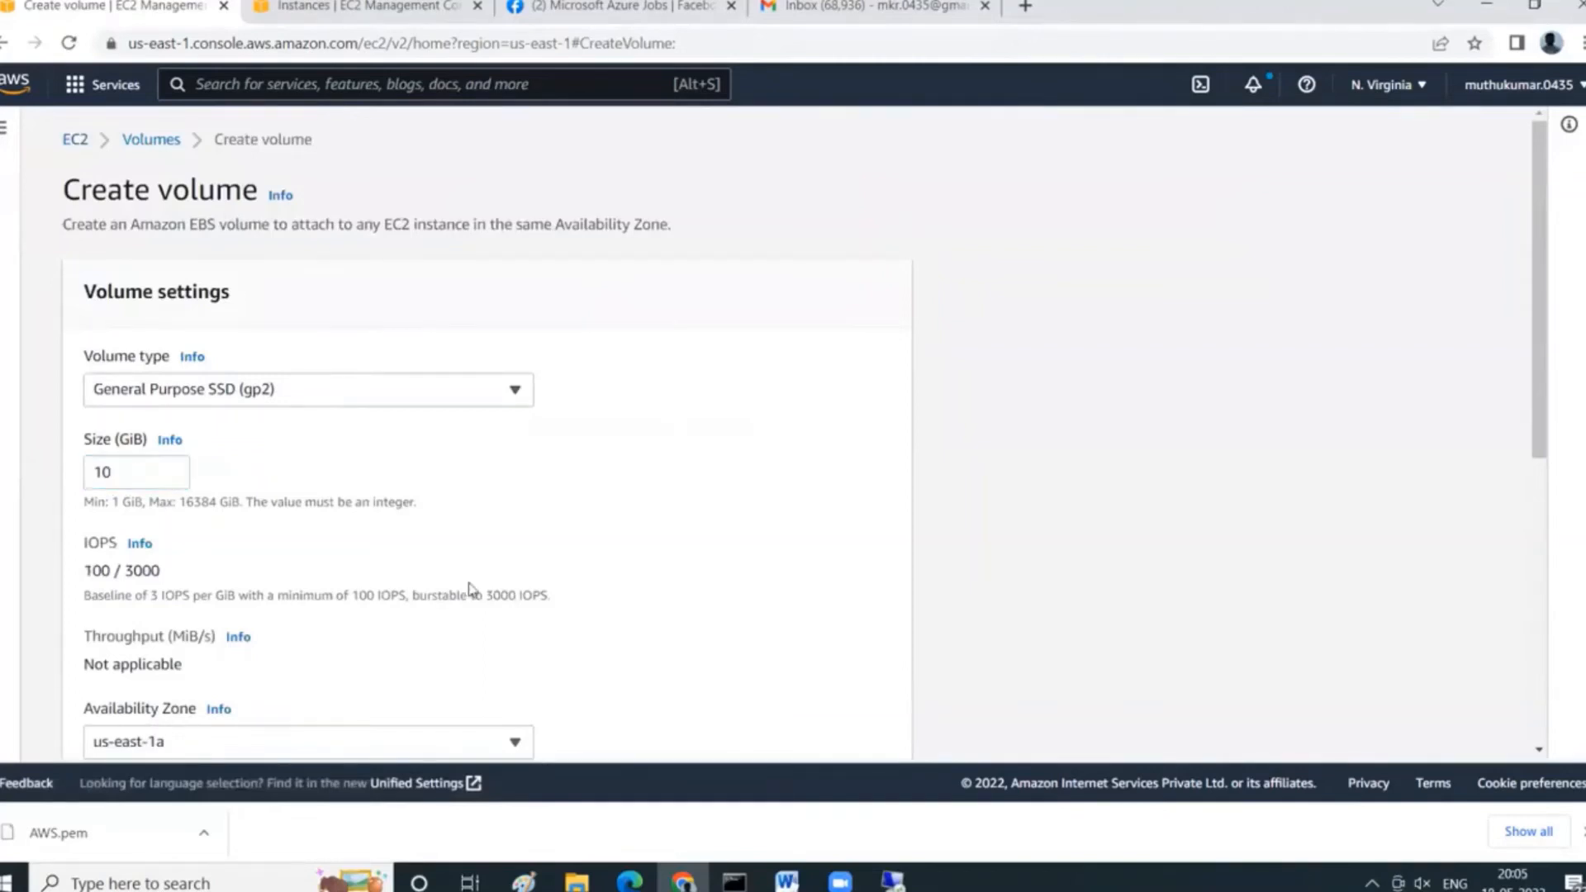
scroll(467, 591, "down", 3)
left_click(440, 529)
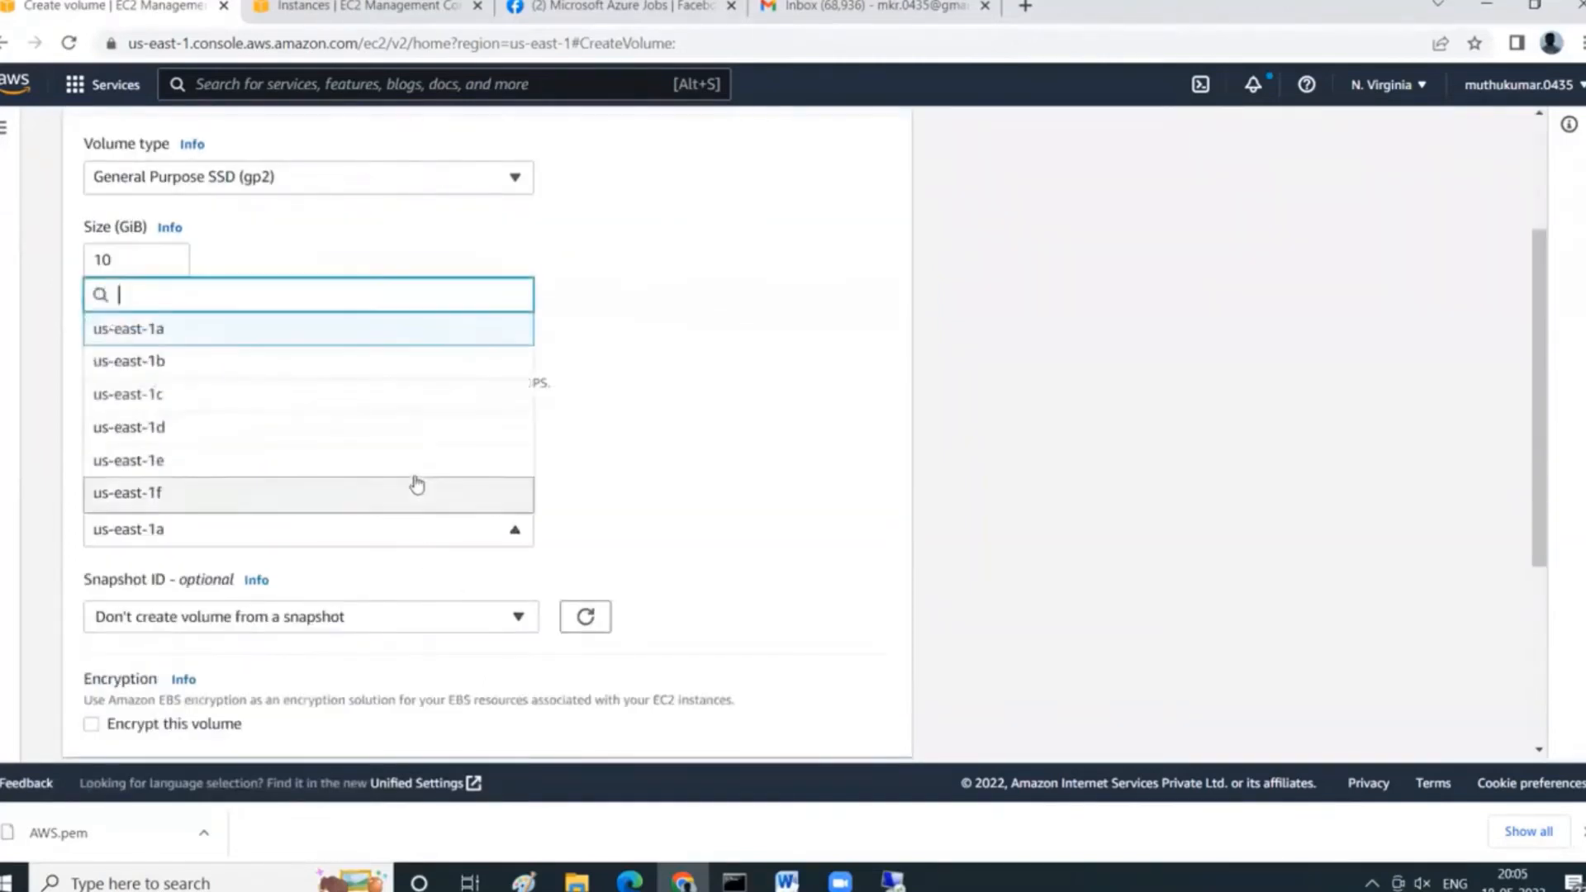
left_click(202, 398)
scroll(655, 520, "down", 4)
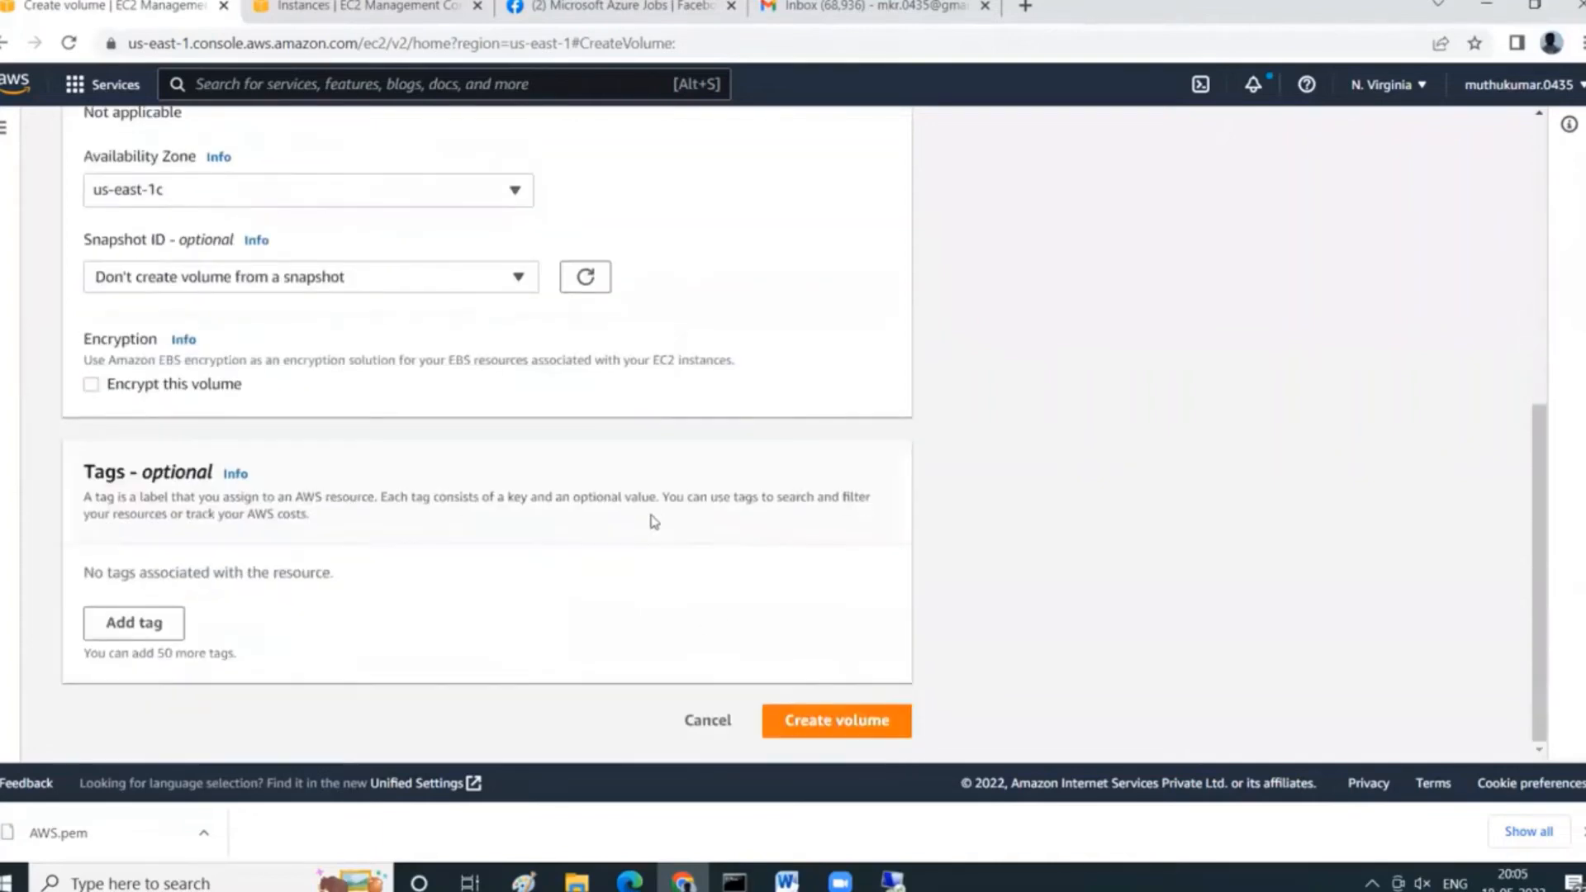
left_click(846, 704)
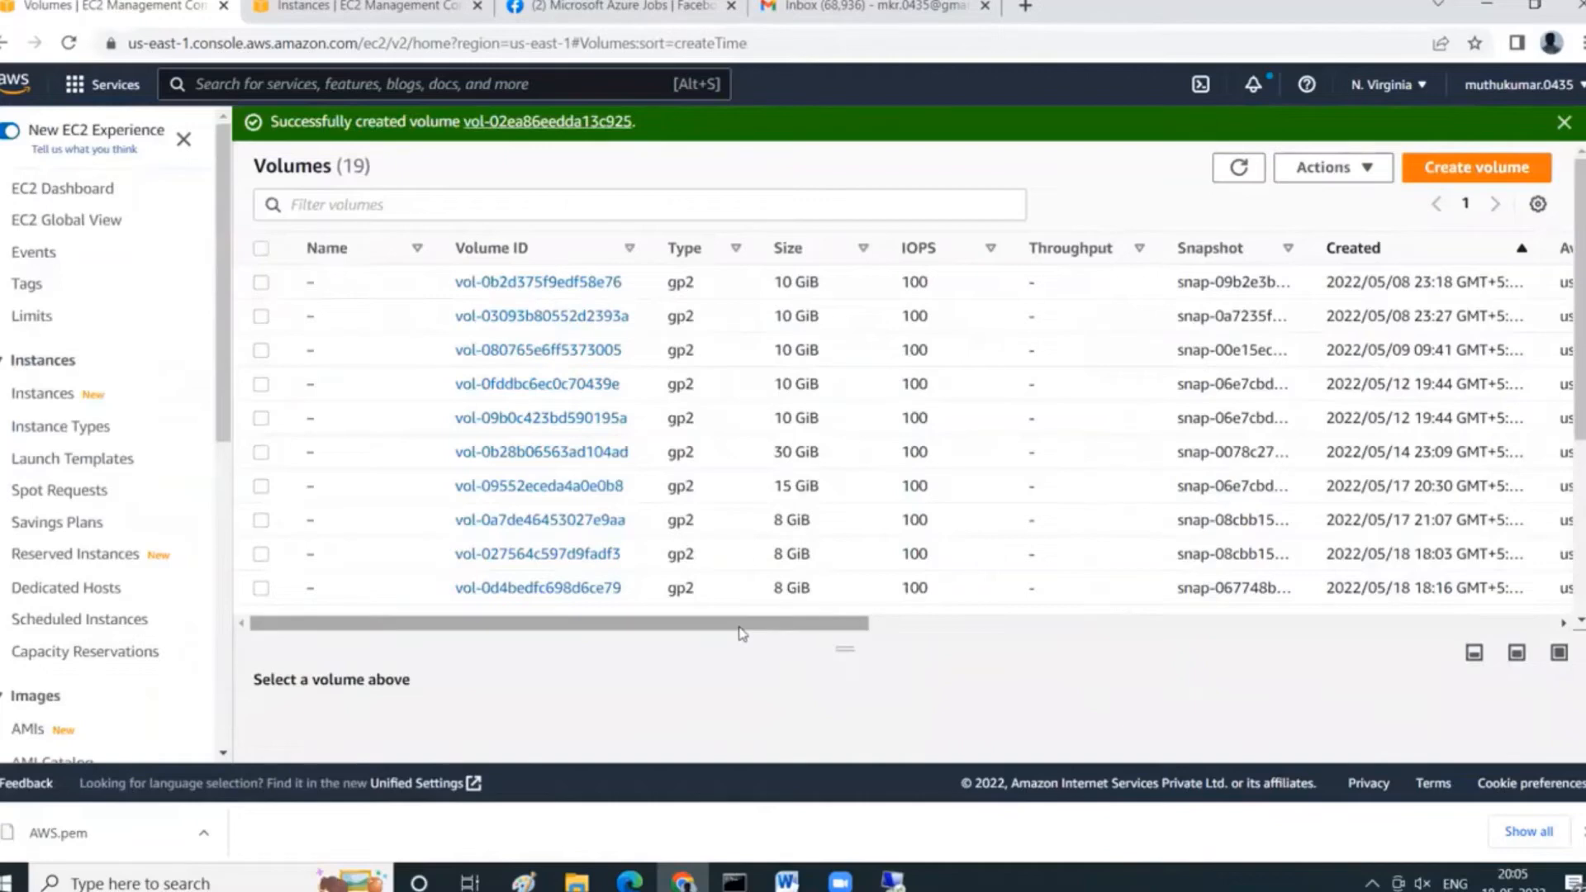
Open the RDP client connection details for the Windows10 instance.
left_click(49, 393)
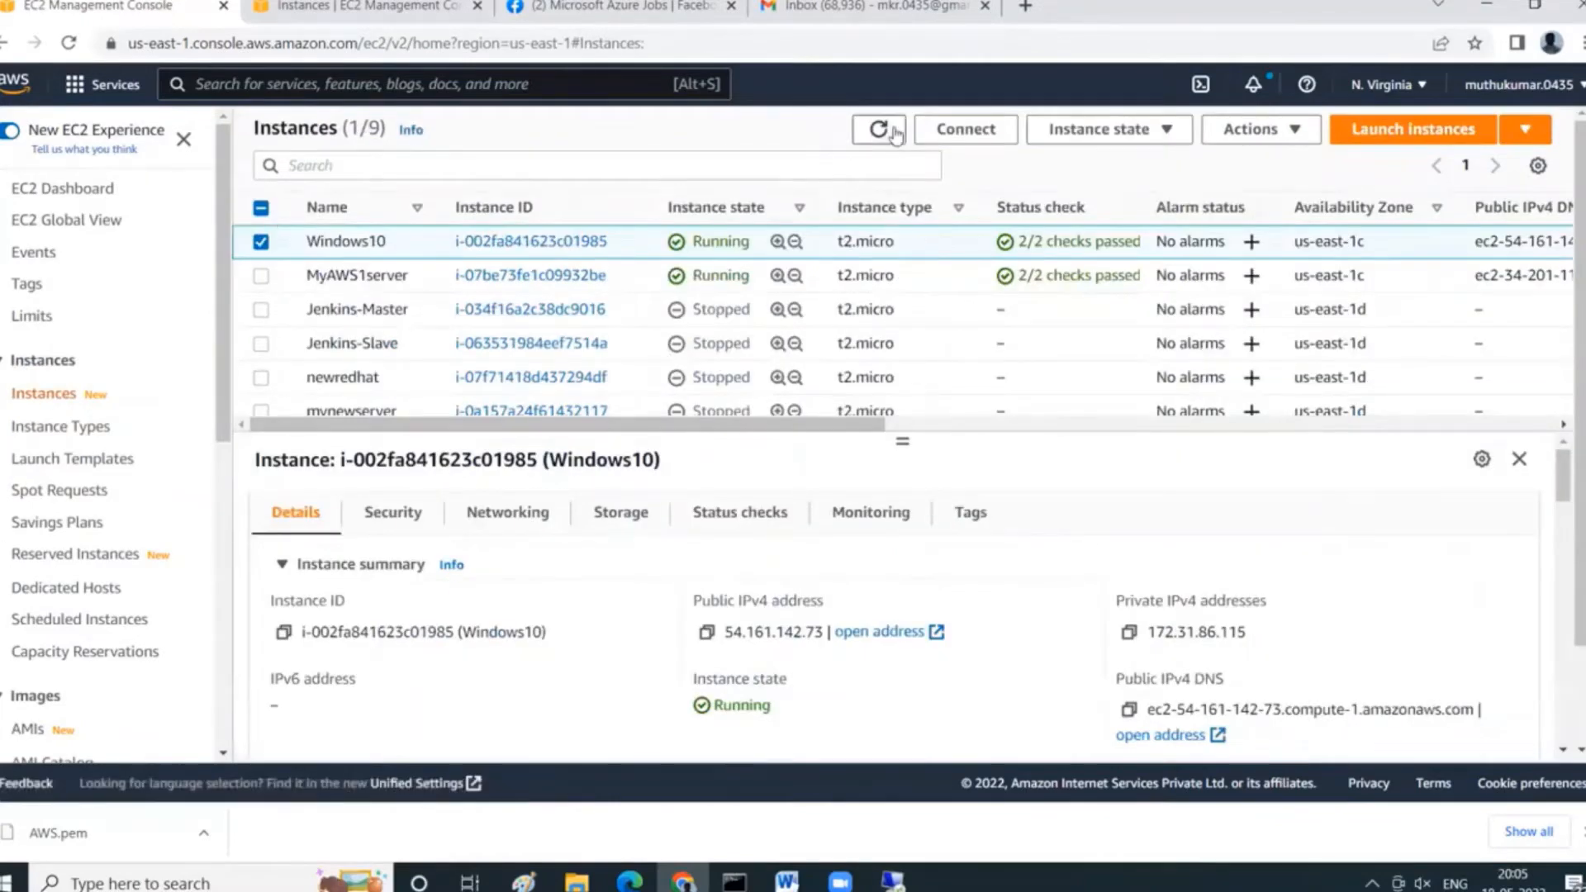
left_click(958, 130)
left_click(301, 307)
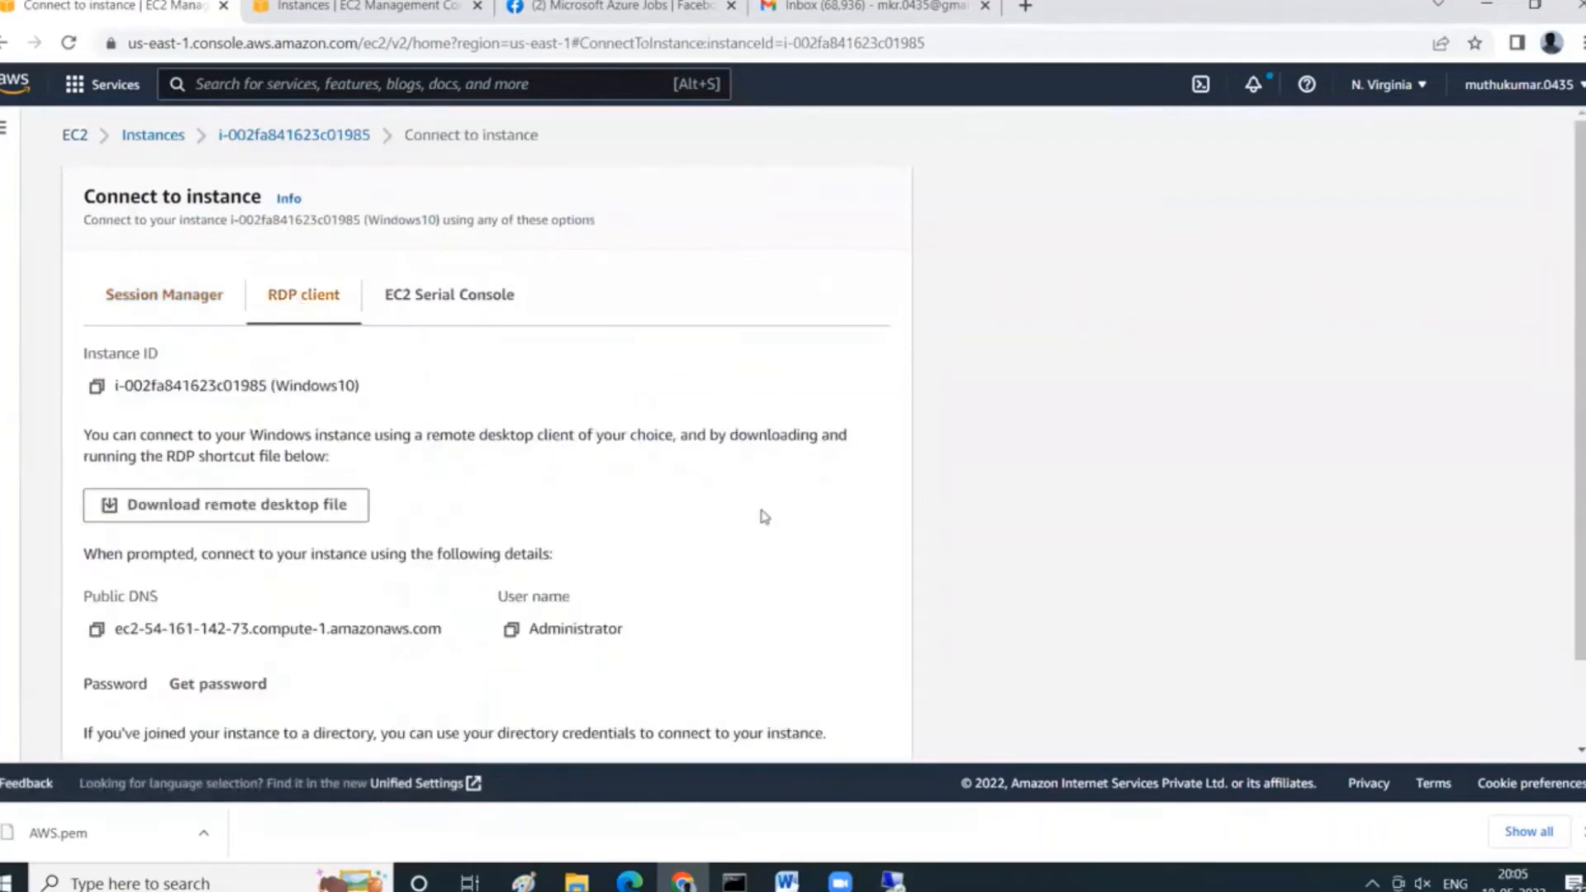
scroll(696, 537, "down", 1)
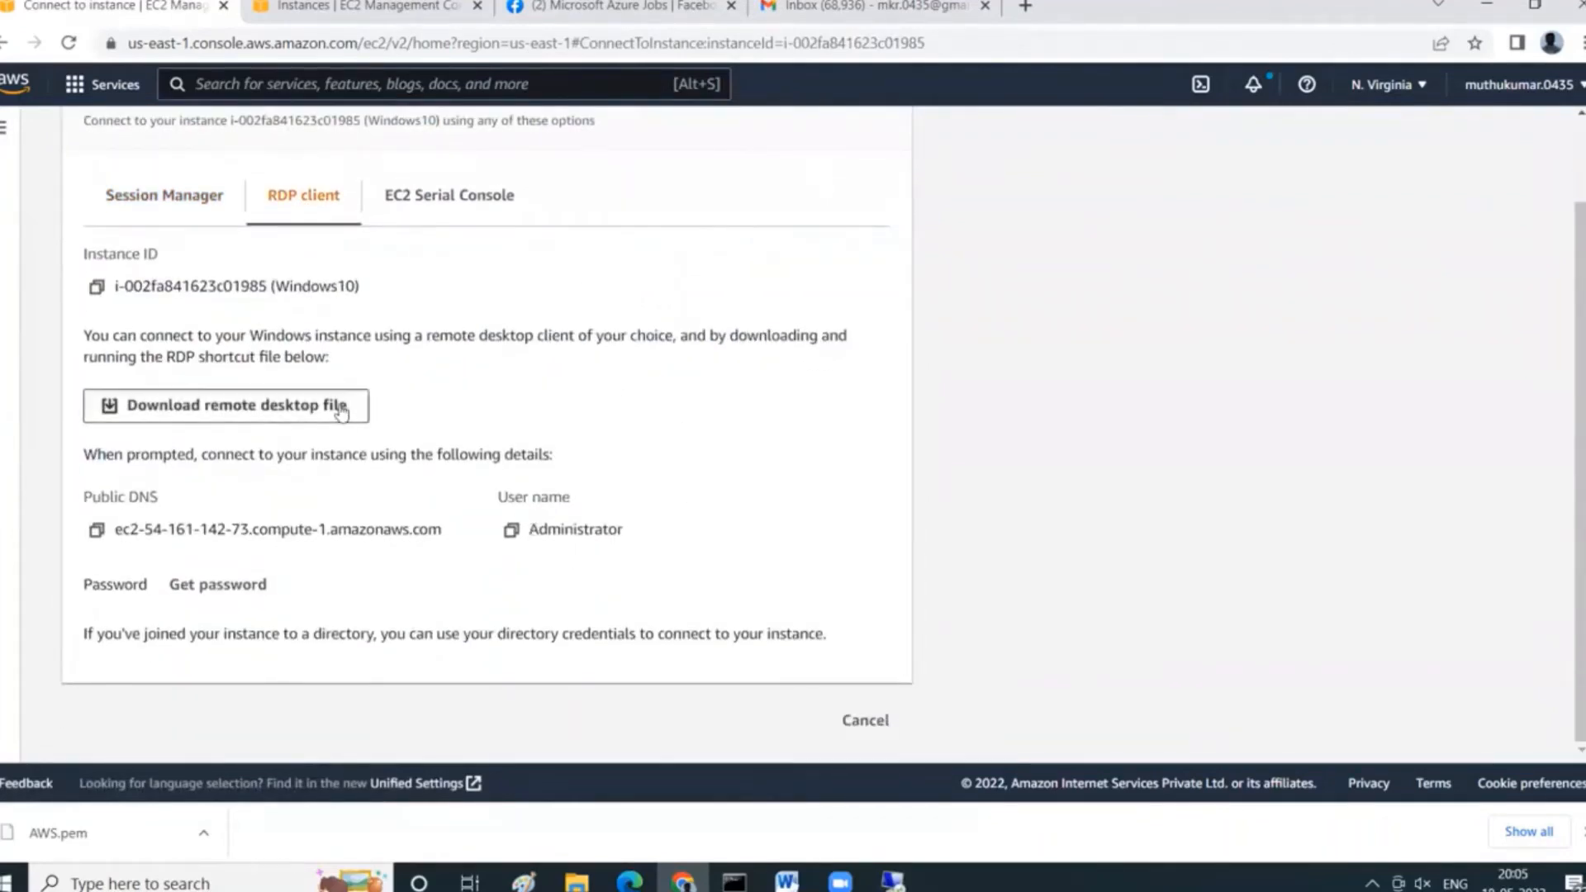
scroll(324, 632, "up", 1)
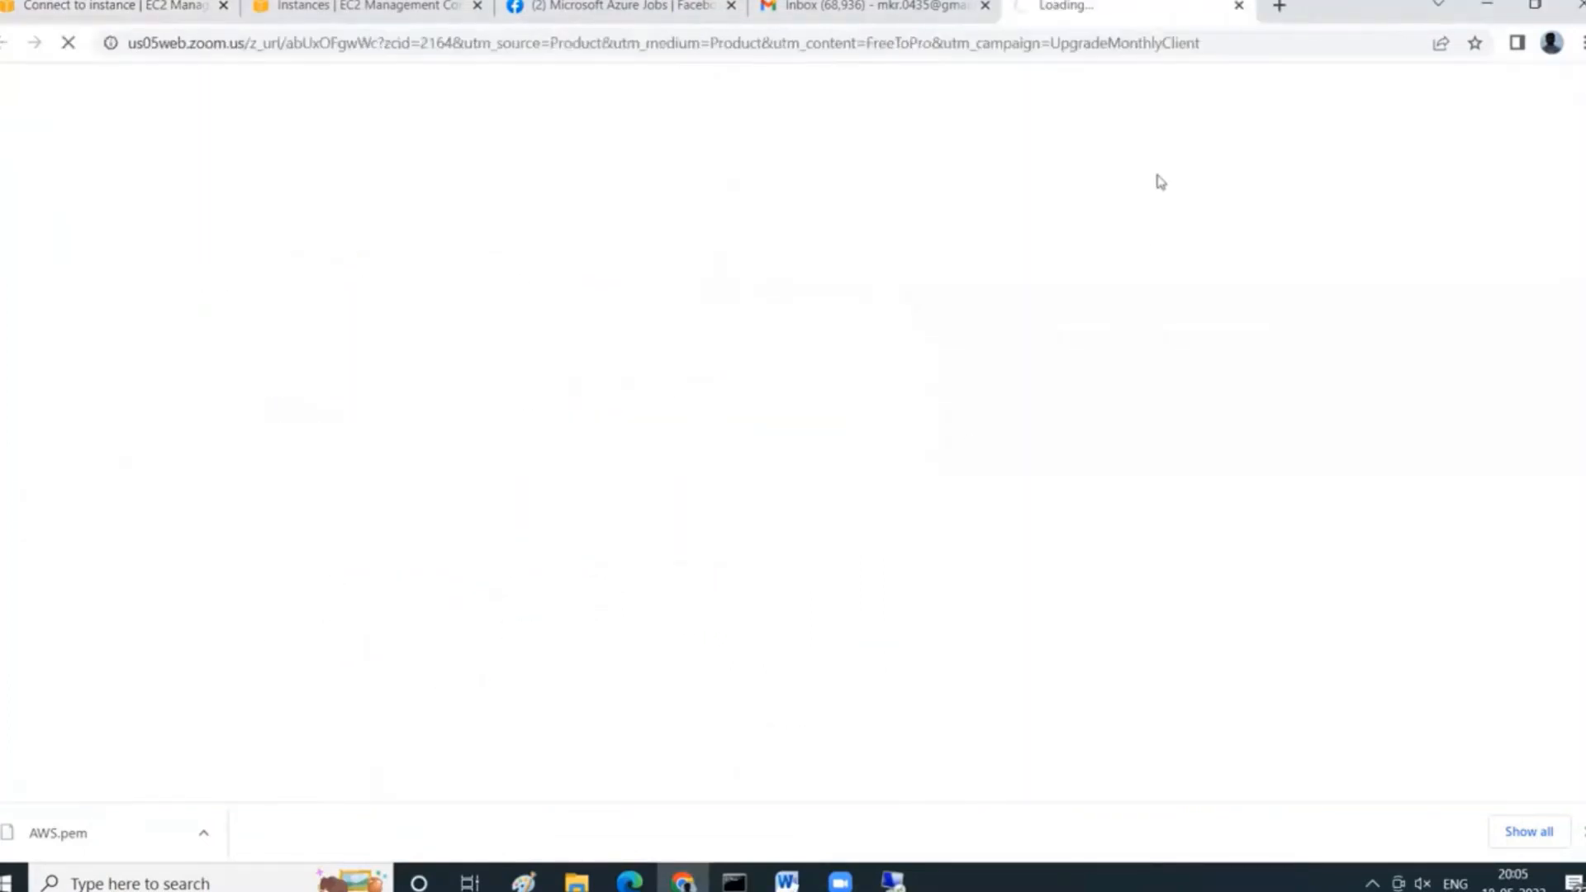
left_click(1238, 7)
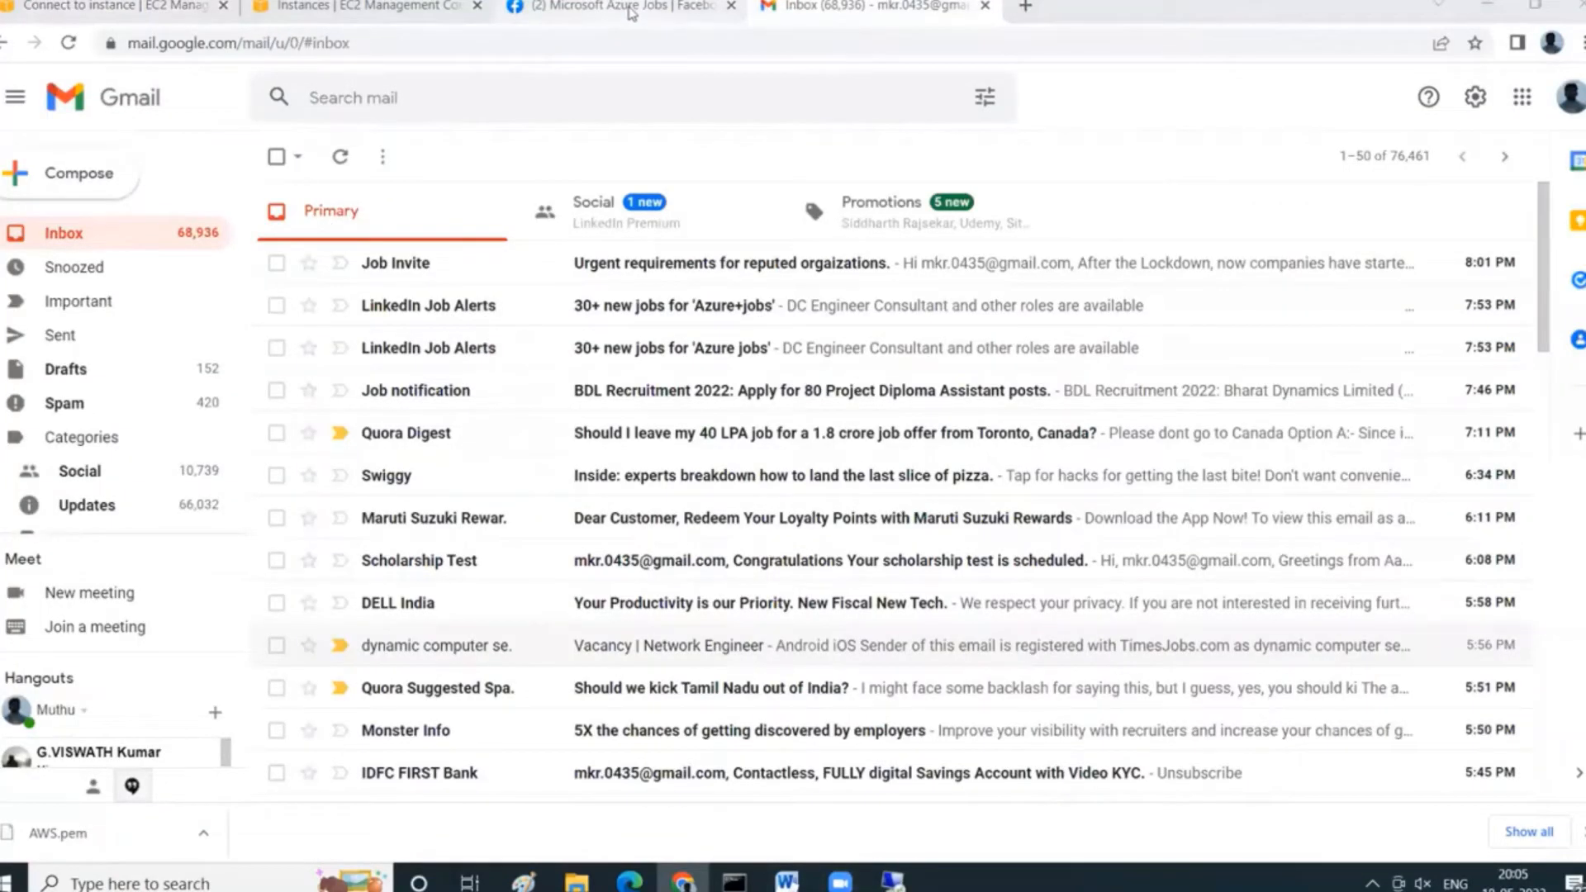
left_click(182, 10)
Open the Windows10 instance summary and copy its public IPv4 address.
scroll(389, 528, "down", 1)
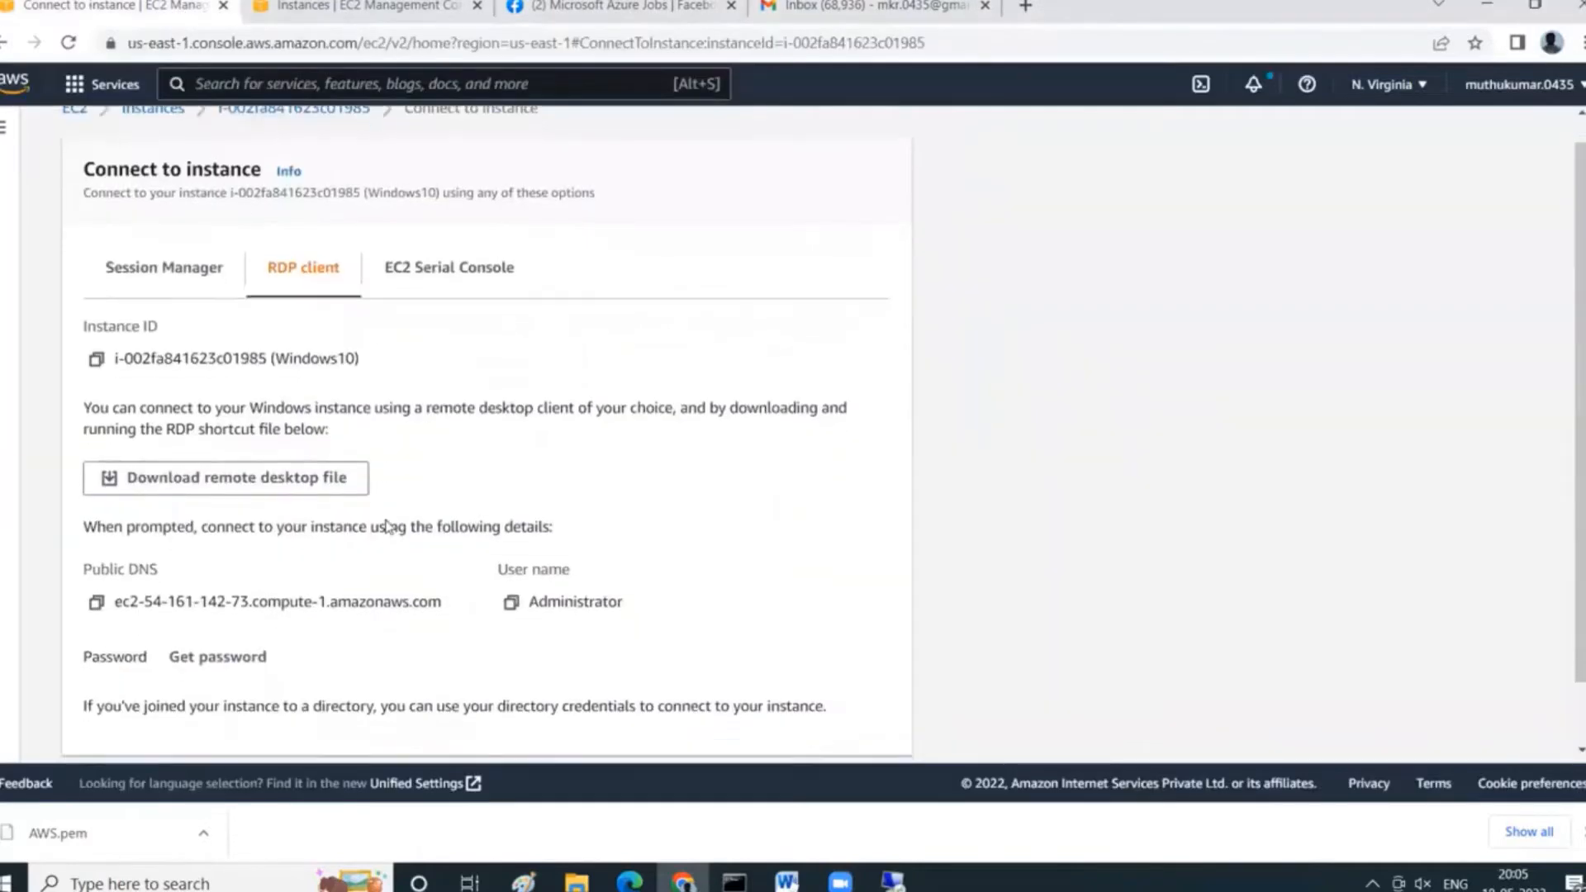
scroll(354, 304, "up", 2)
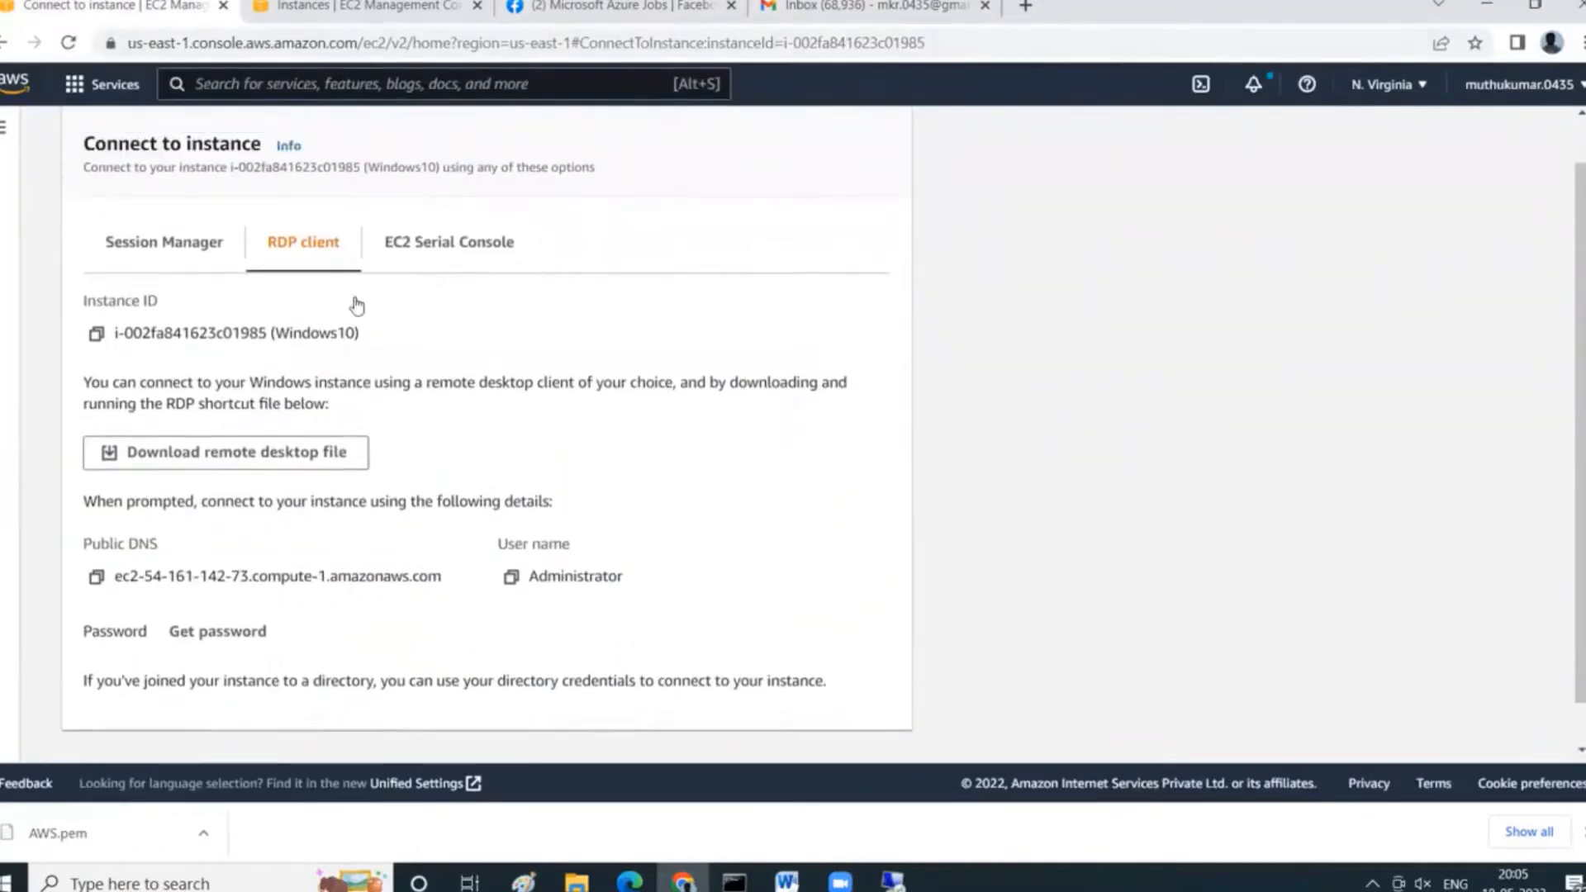
left_click(301, 136)
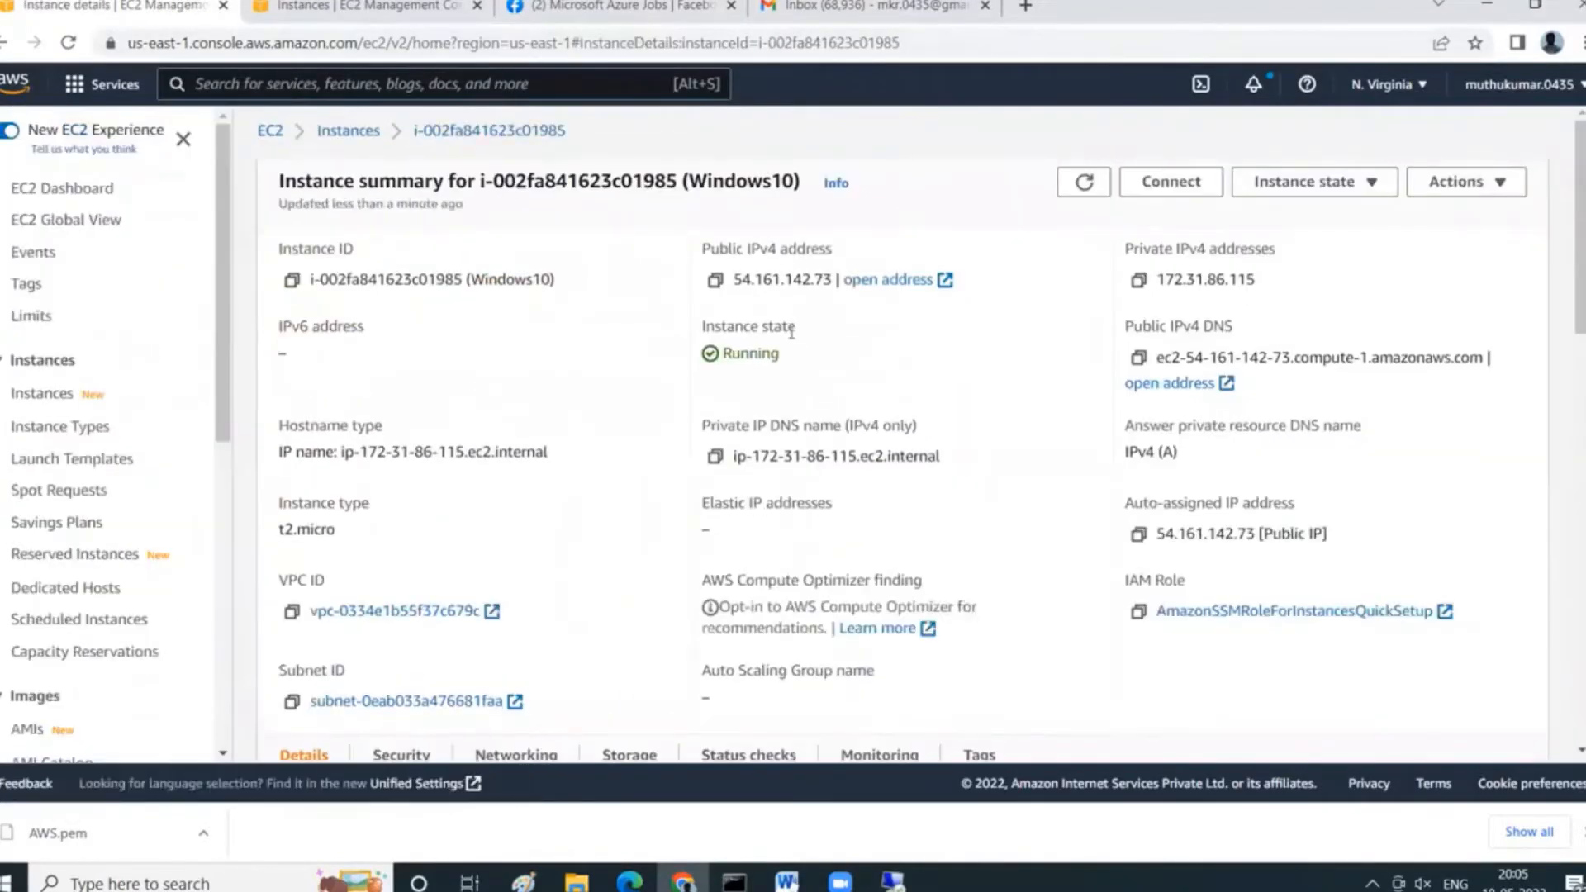
left_click(714, 281)
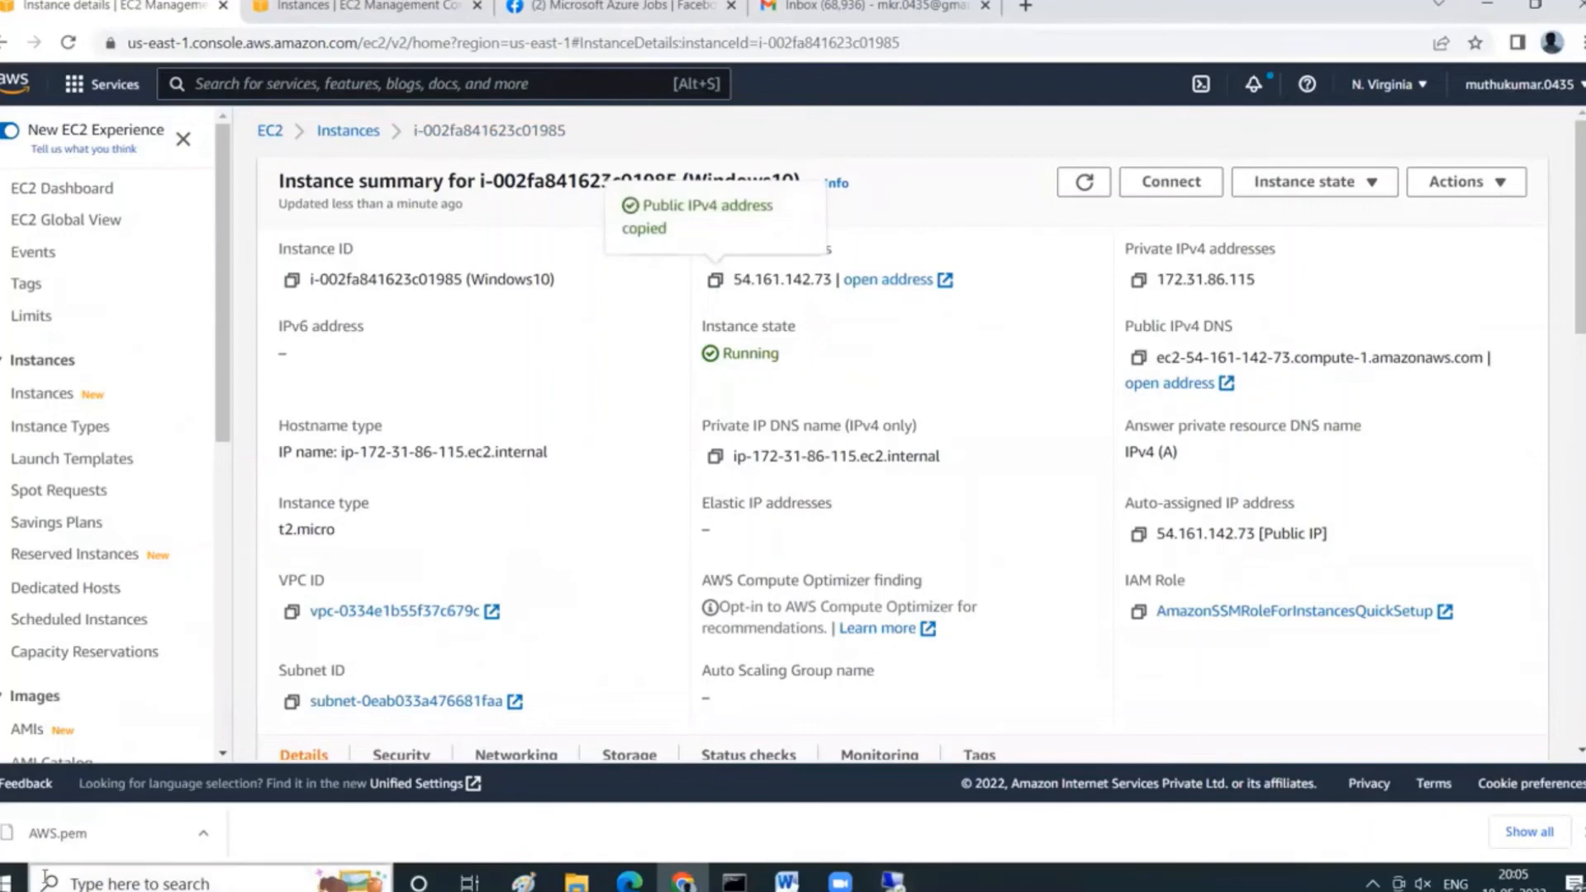
Launch Remote Desktop Connection with mstsc and start connecting to the copied address 54.161.142.73.
left_click(140, 882)
type("mstsc")
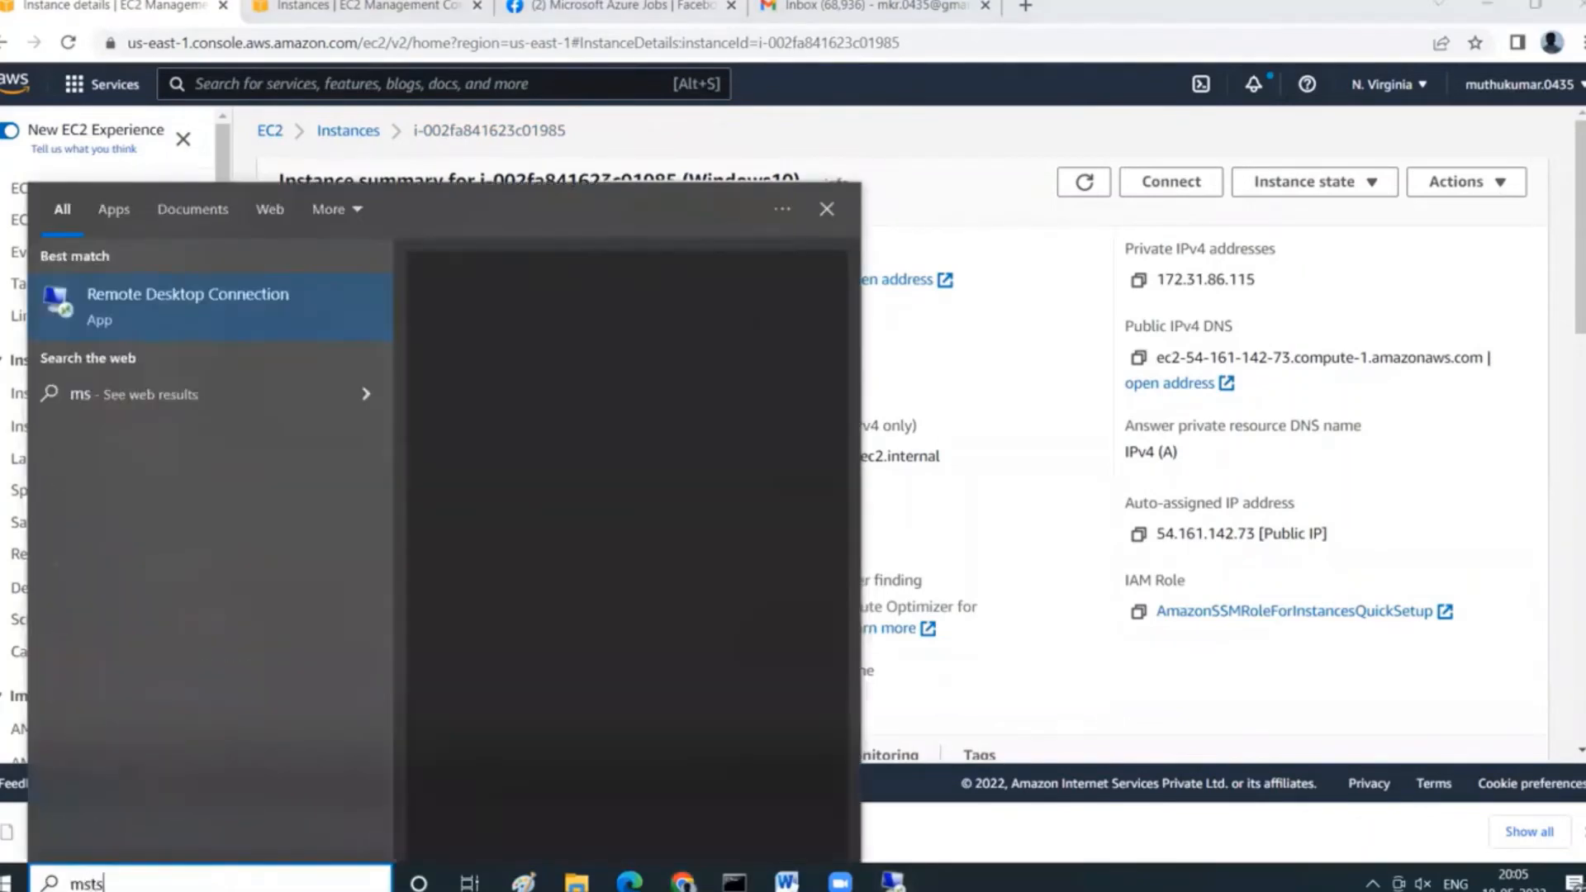
key("Return")
key("ctrl+v")
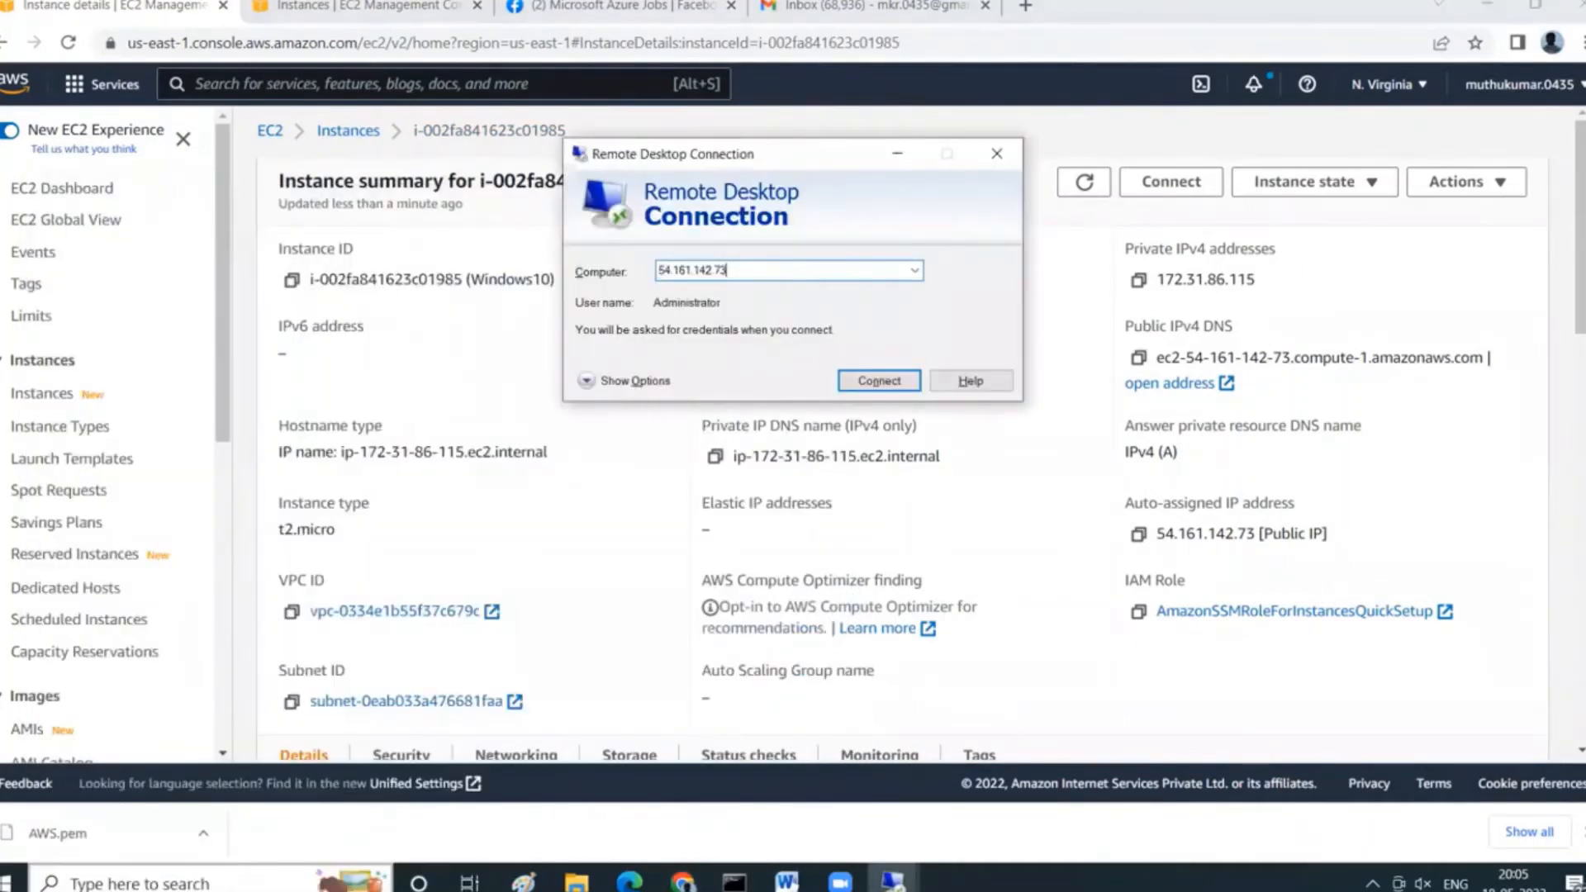
left_click(895, 381)
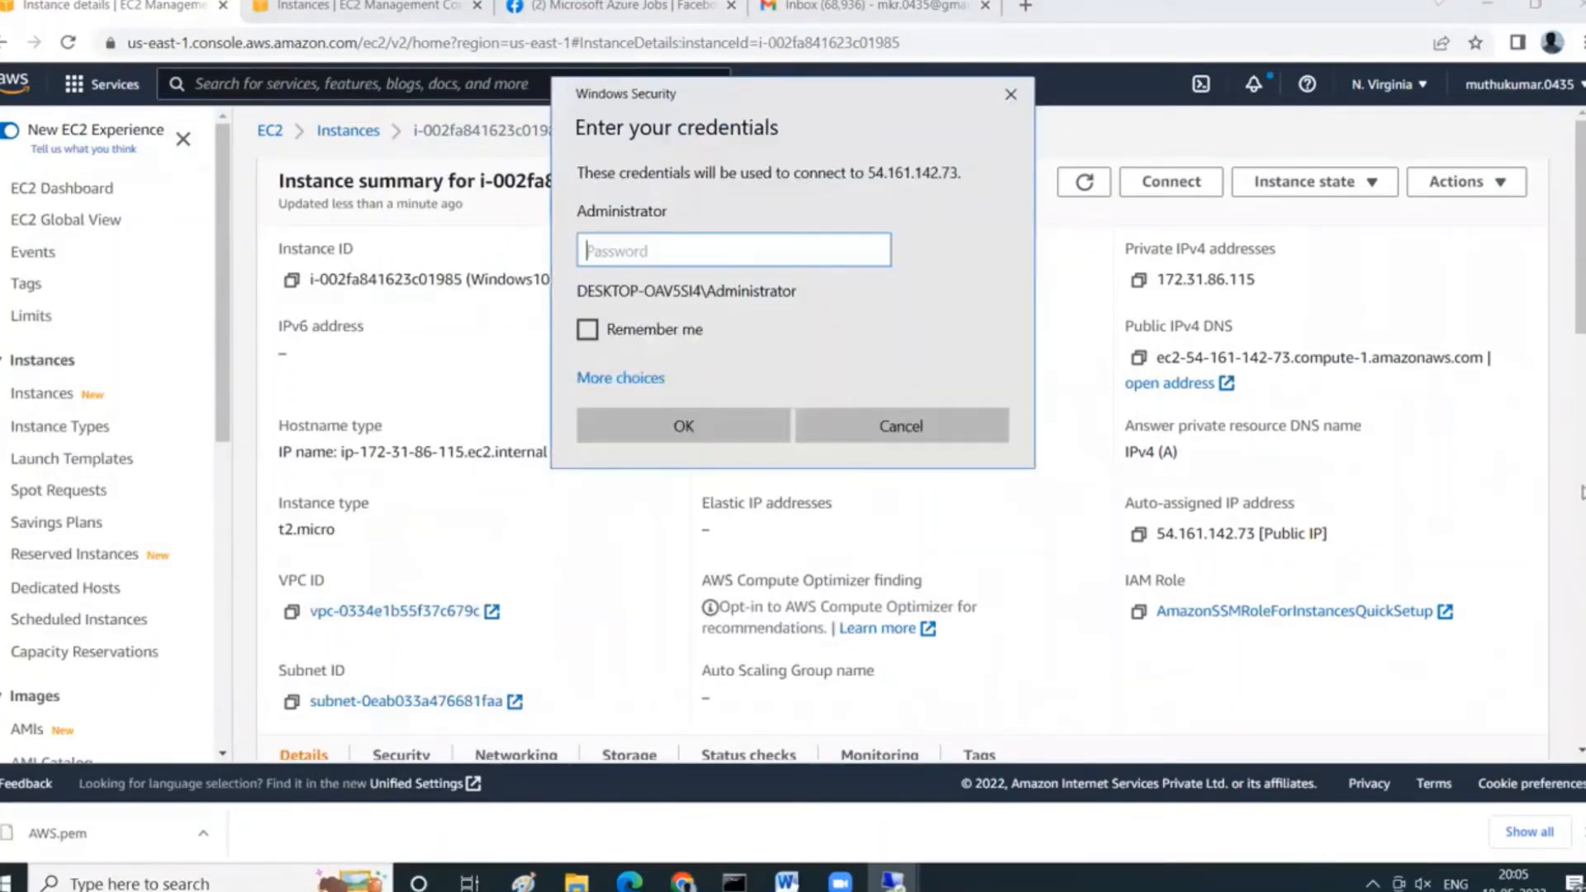
Switch back to the EC2 console and request the Windows password from the Windows10 instance's RDP client connection details.
left_click(1583, 487)
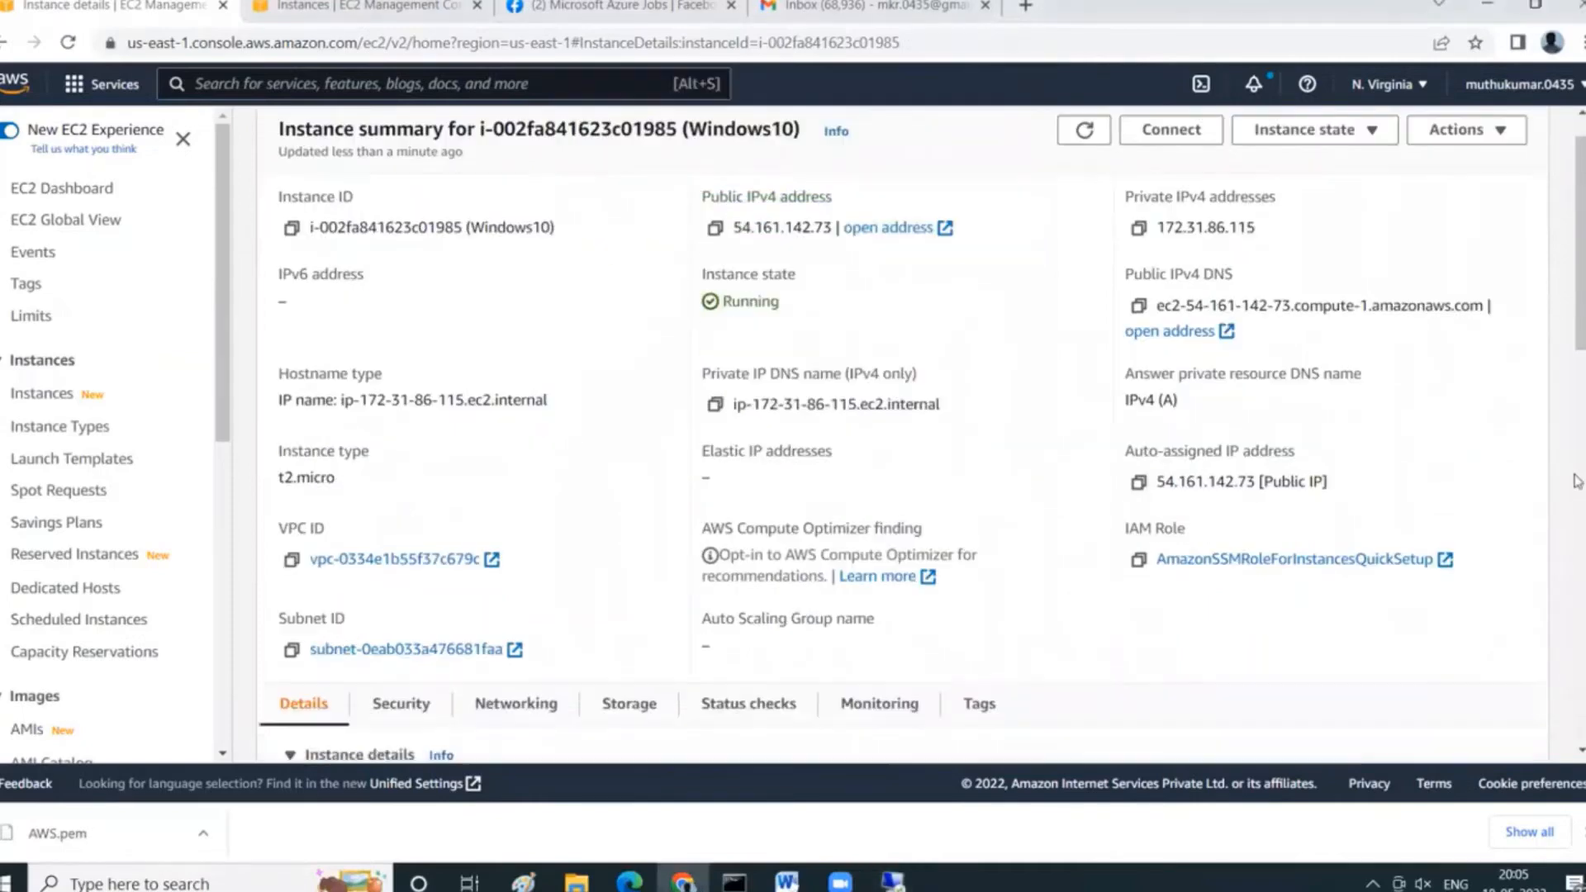
left_click(366, 5)
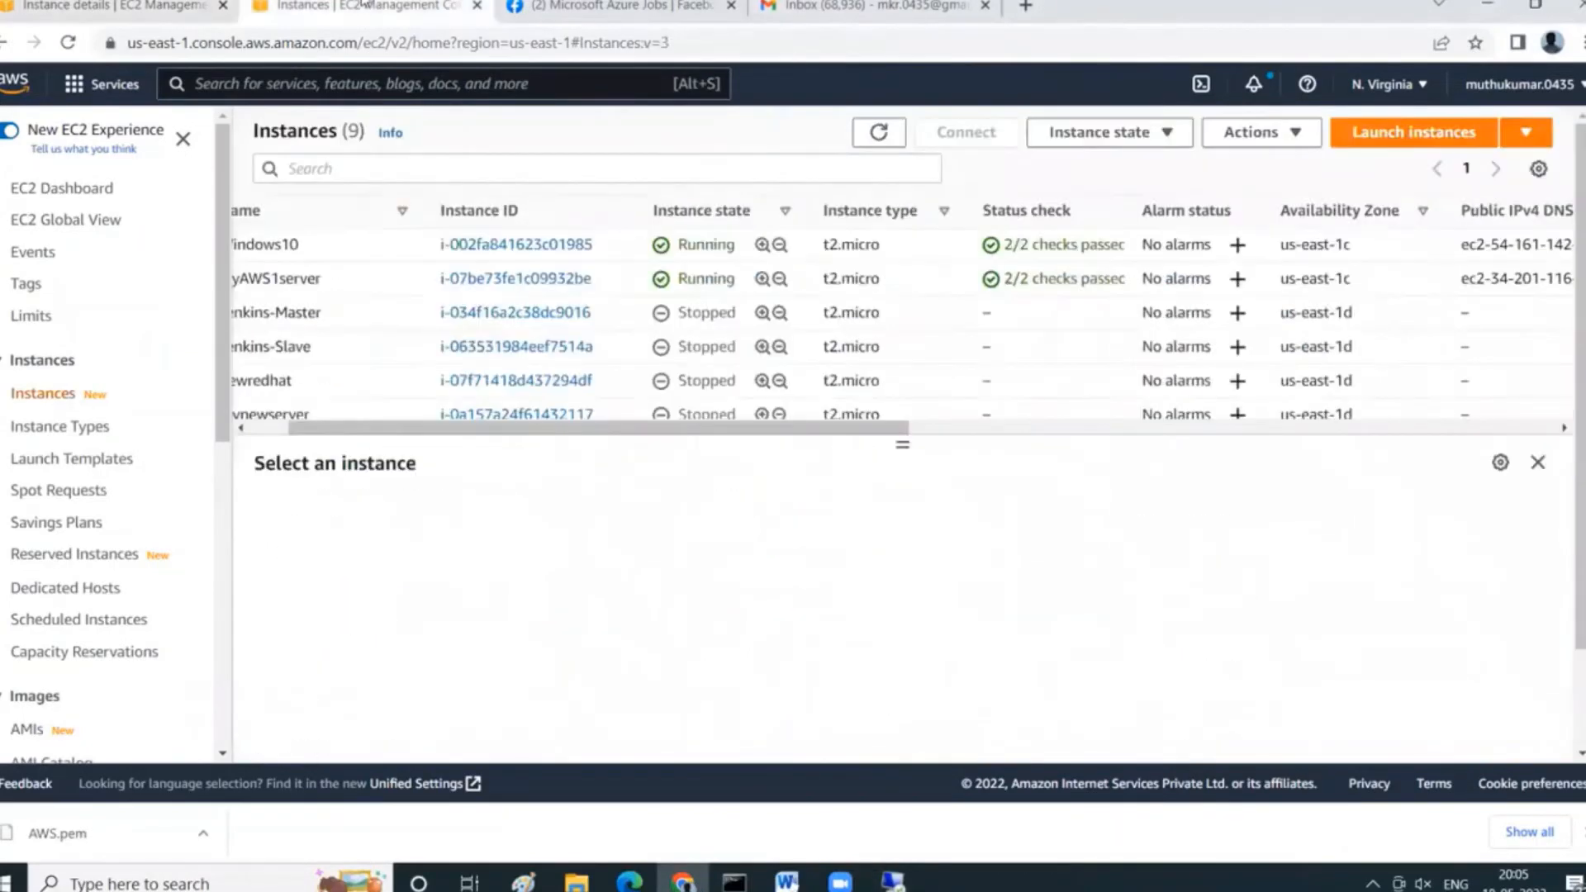
left_click(281, 428)
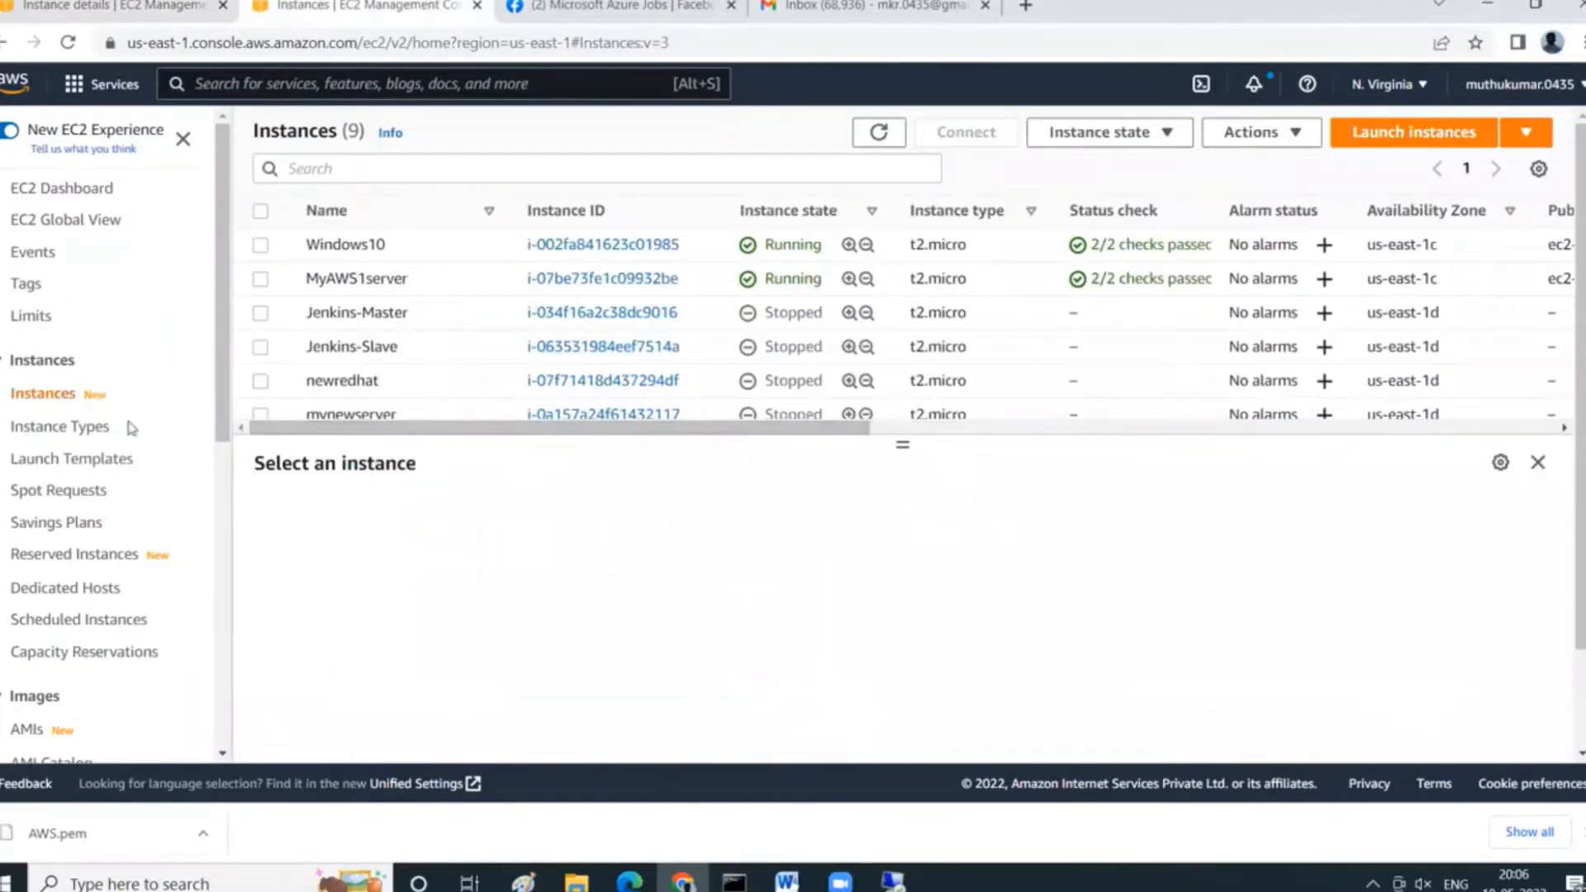
left_click(261, 245)
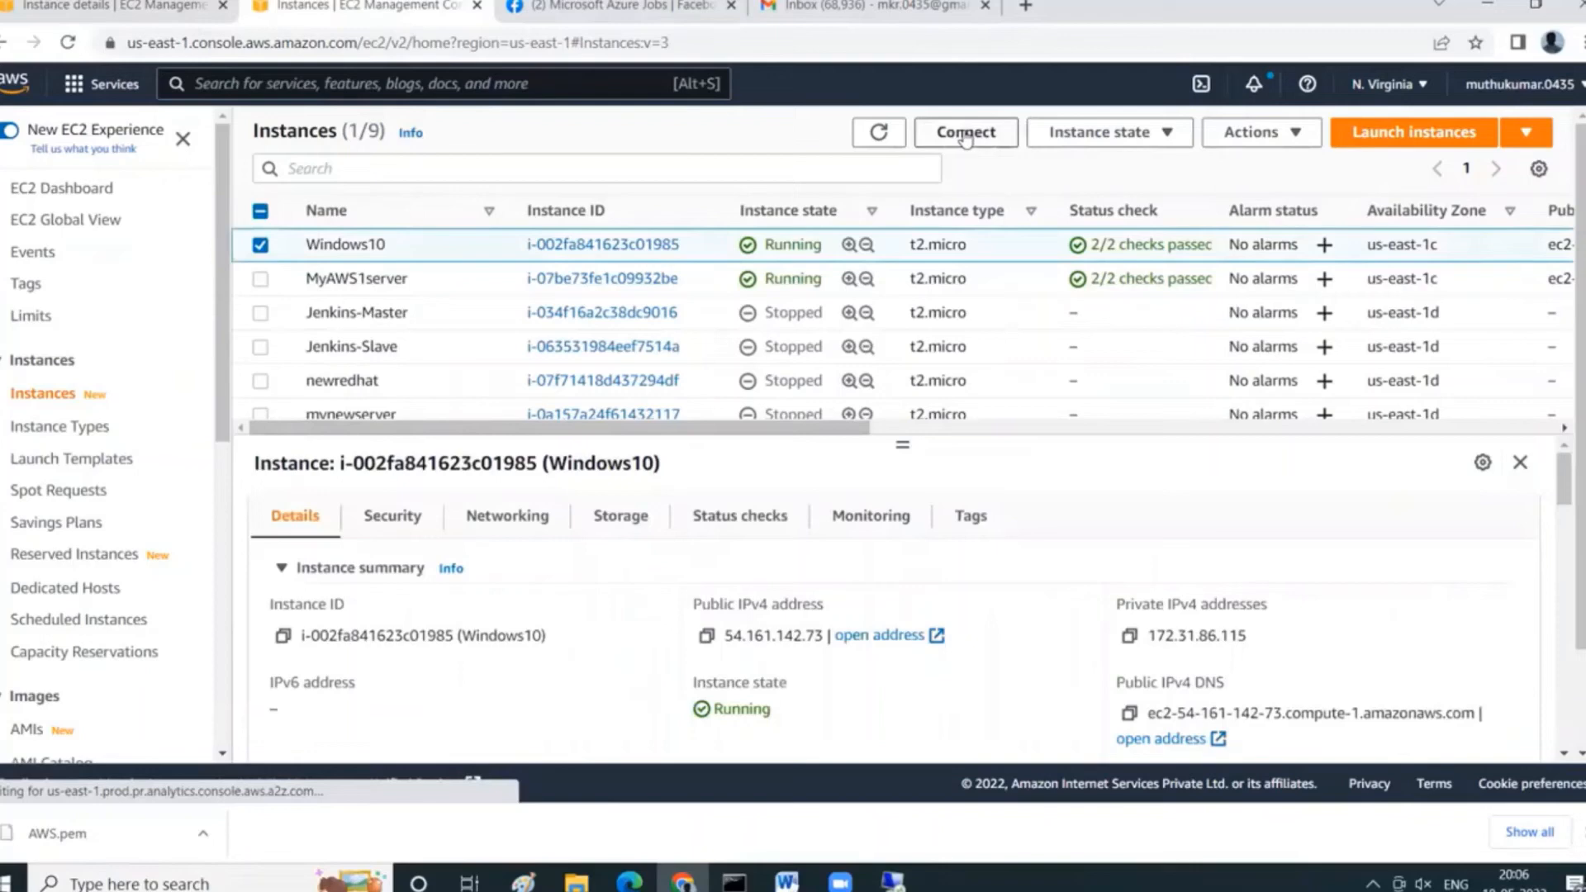
left_click(965, 136)
left_click(303, 310)
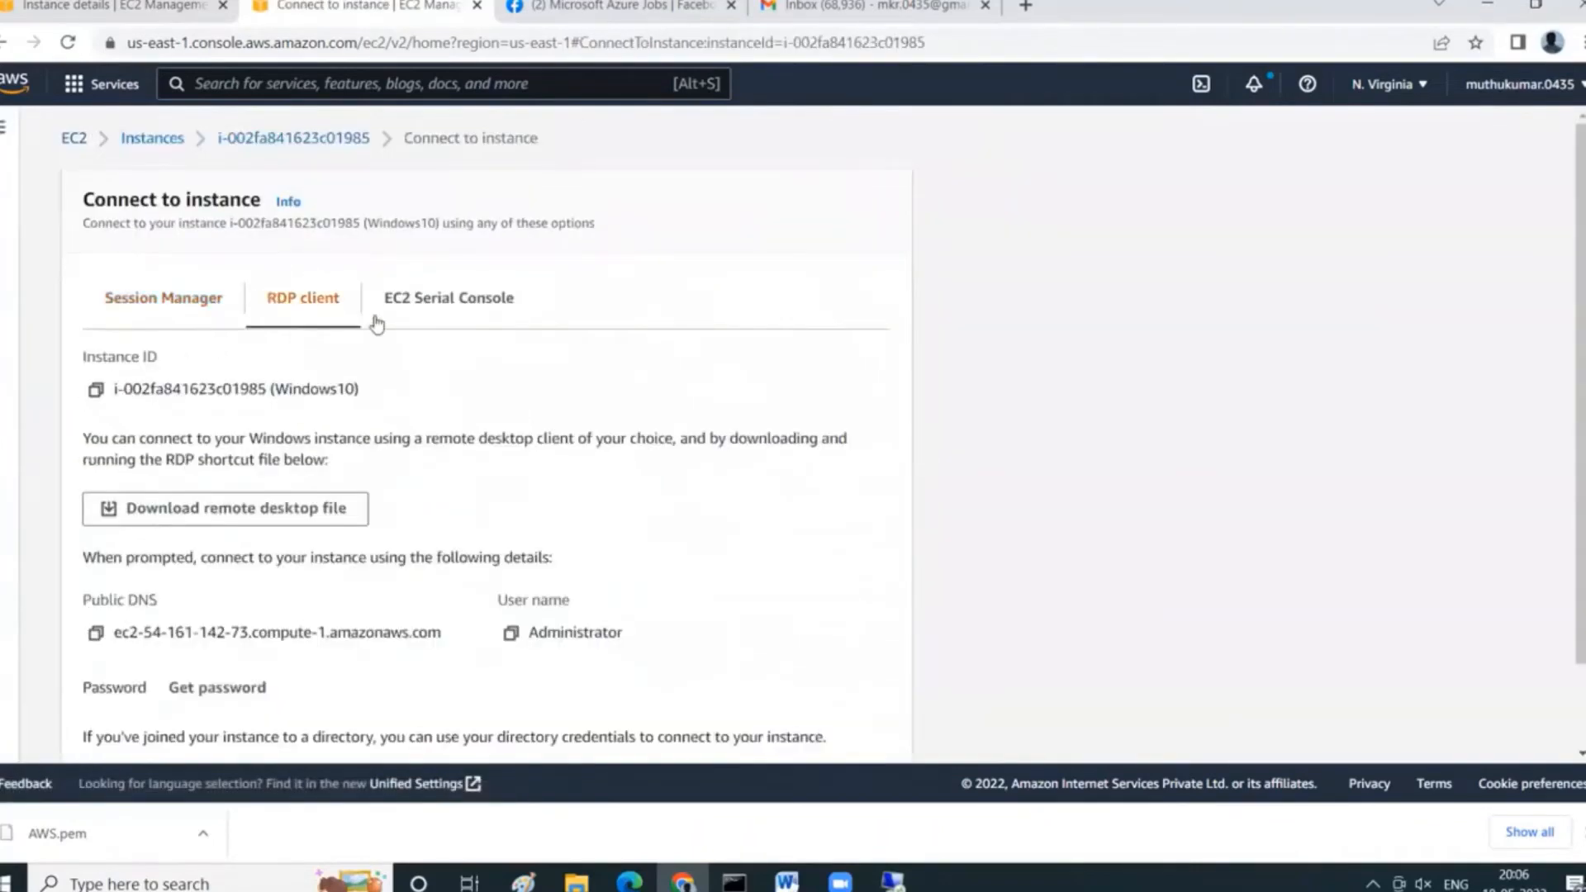
scroll(548, 488, "down", 1)
left_click(216, 585)
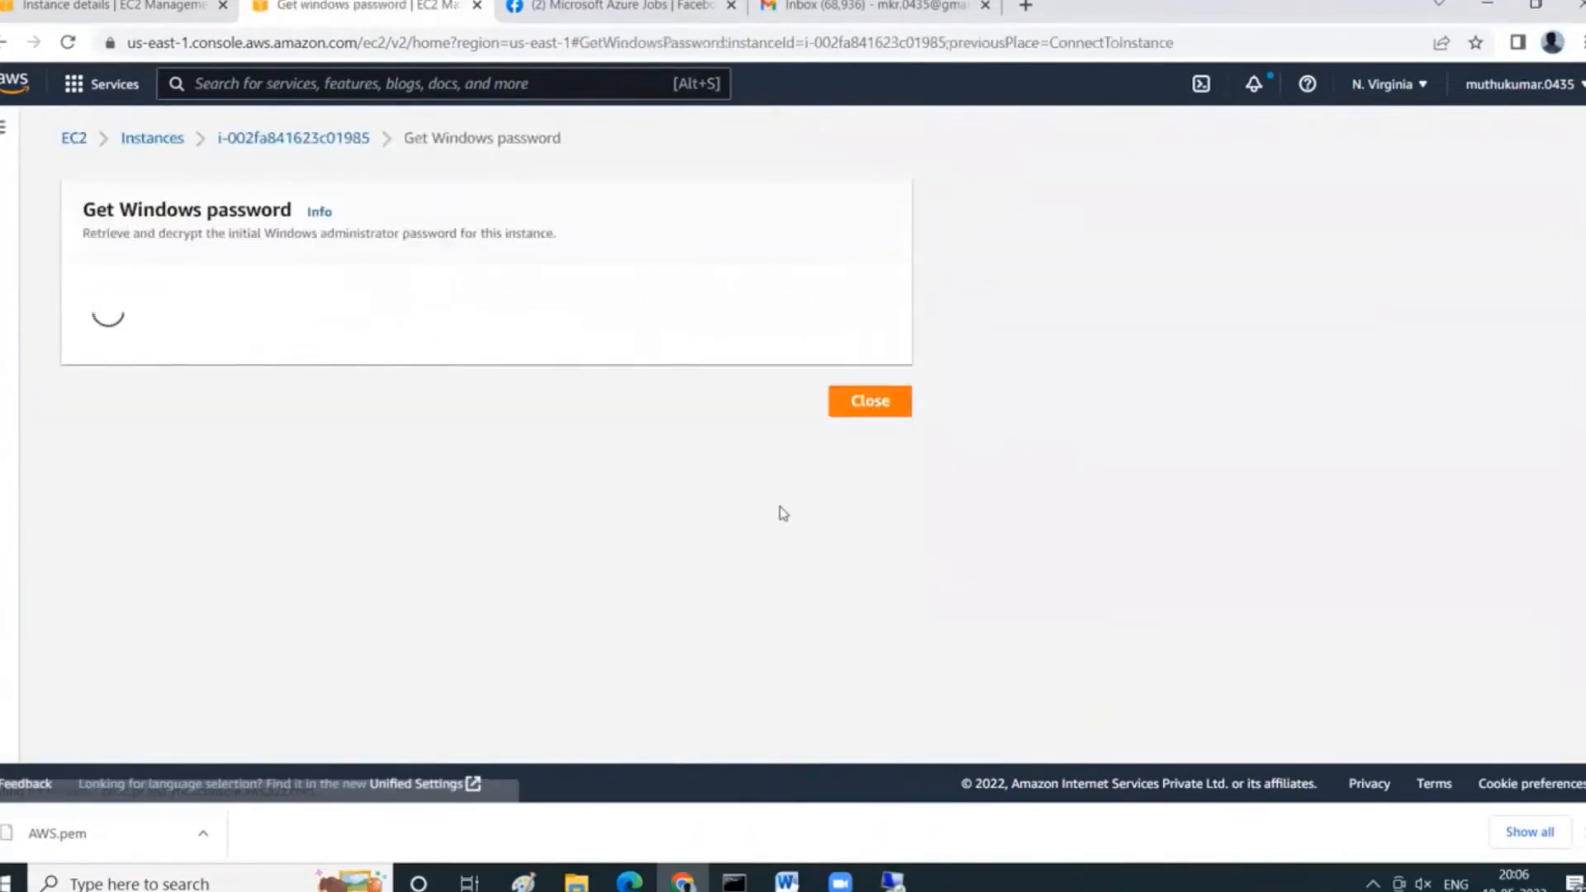
Load the key pair file newkey.pem from Downloads and decrypt the Windows administrator password.
left_click(188, 475)
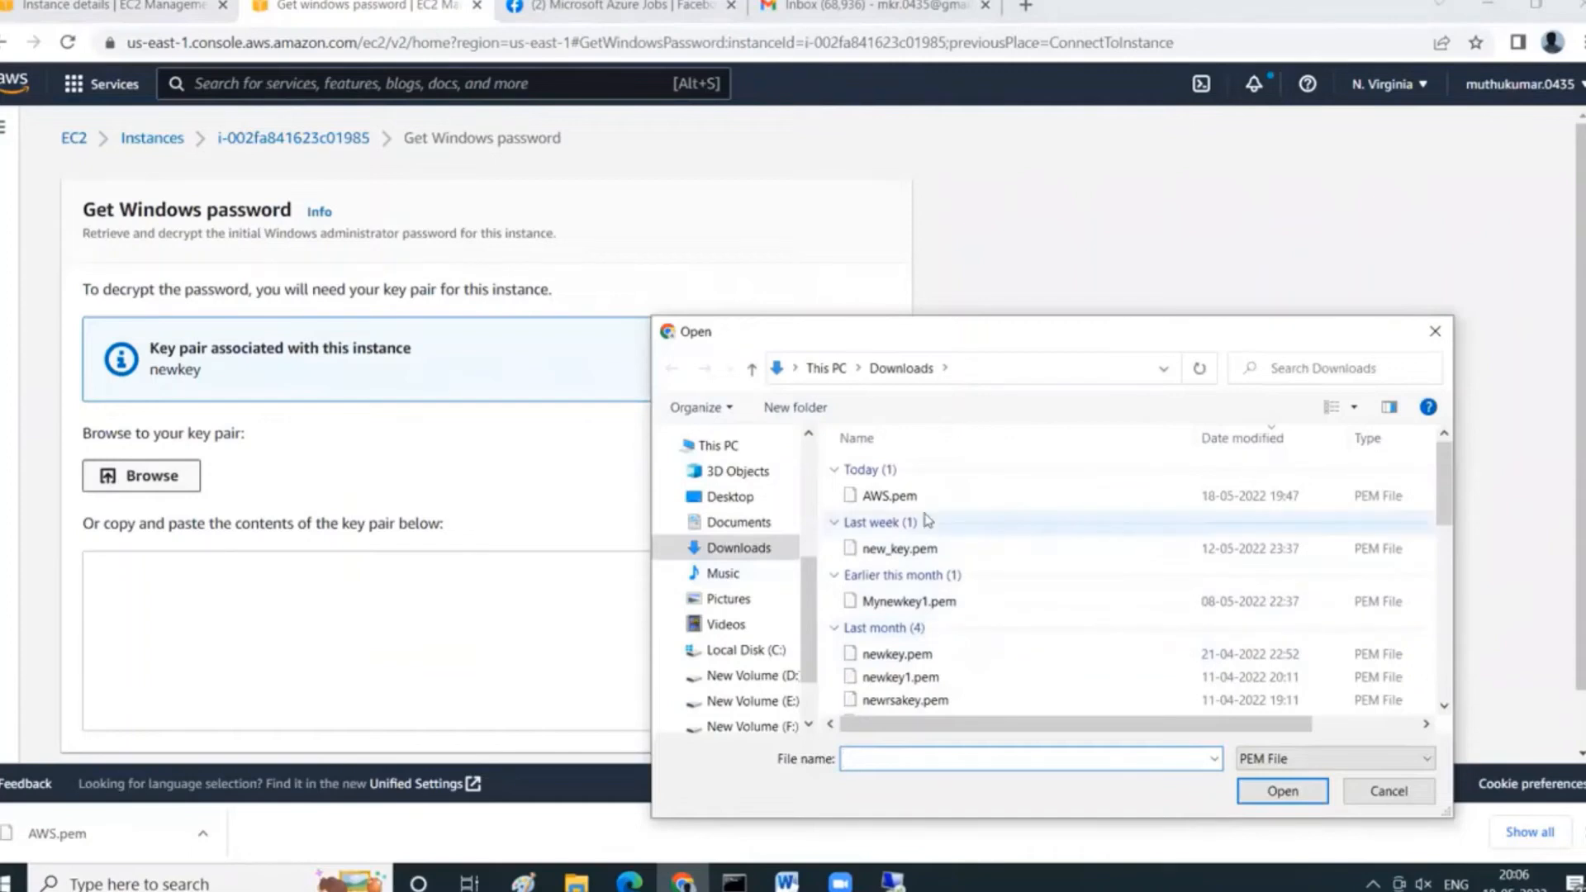
left_click(939, 657)
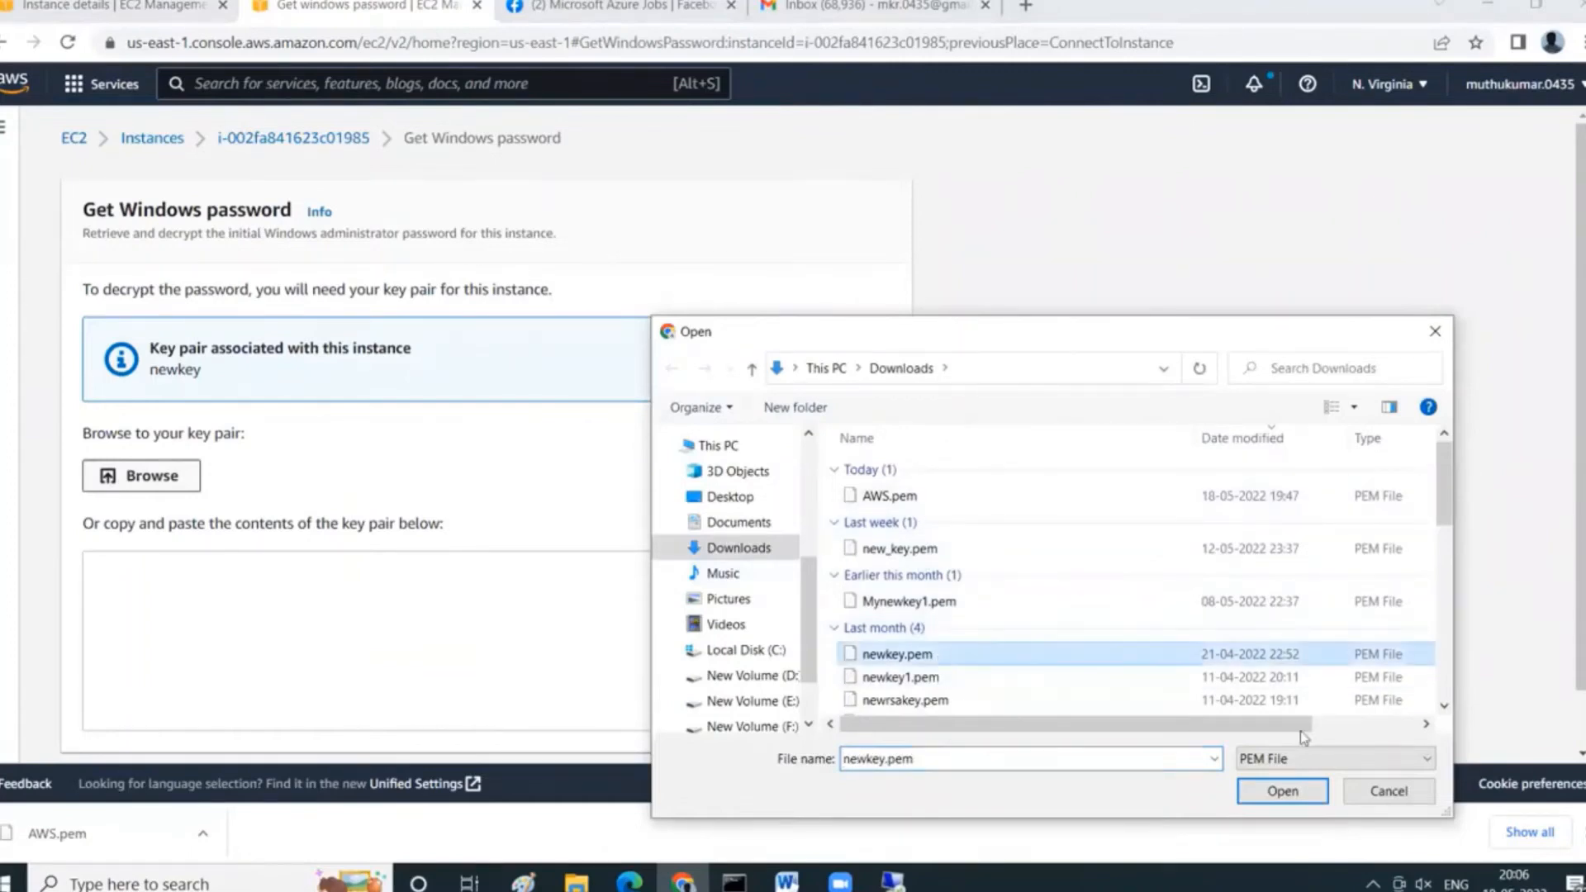
left_click(1284, 794)
scroll(446, 521, "down", 2)
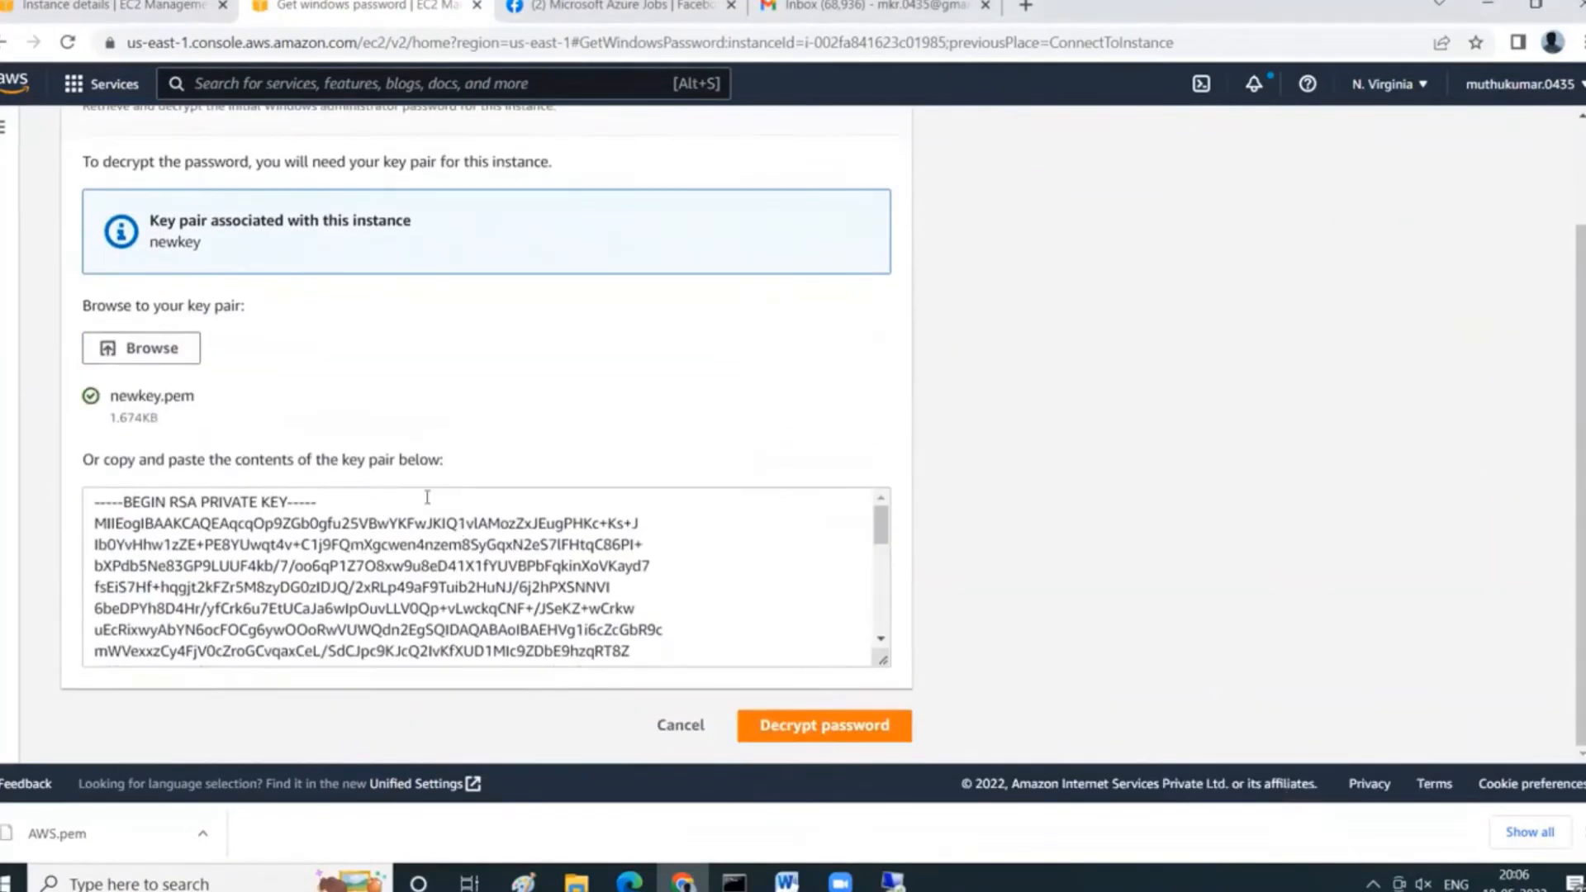
left_click(822, 727)
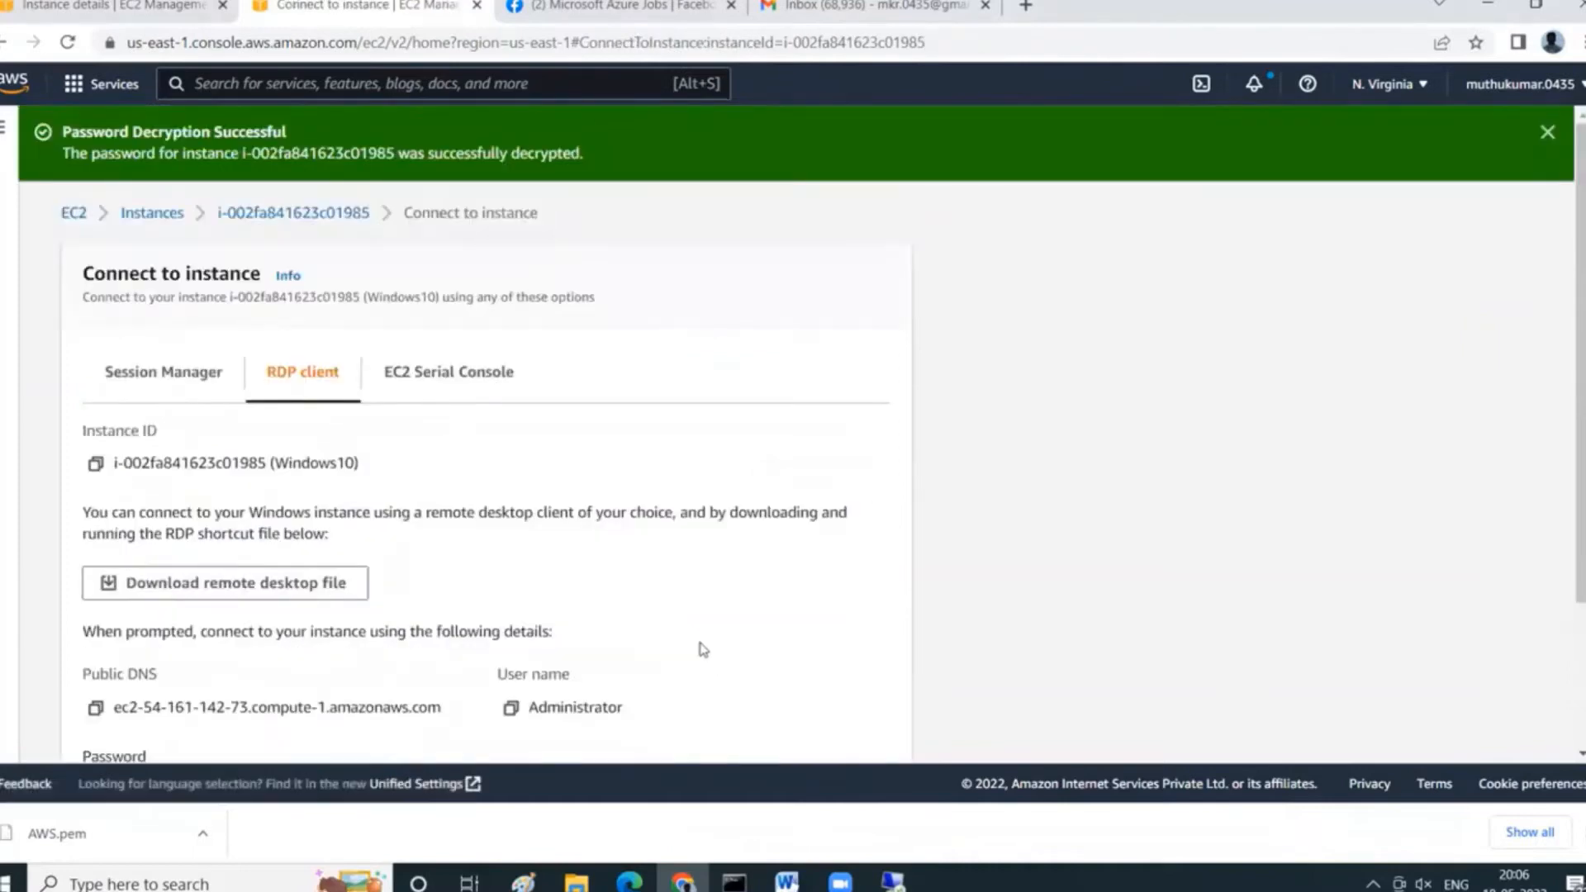
Copy the decrypted password, log in to the remote desktop with the Administrator password, and close the older session's connection windows.
left_click_drag(421, 598, 95, 589)
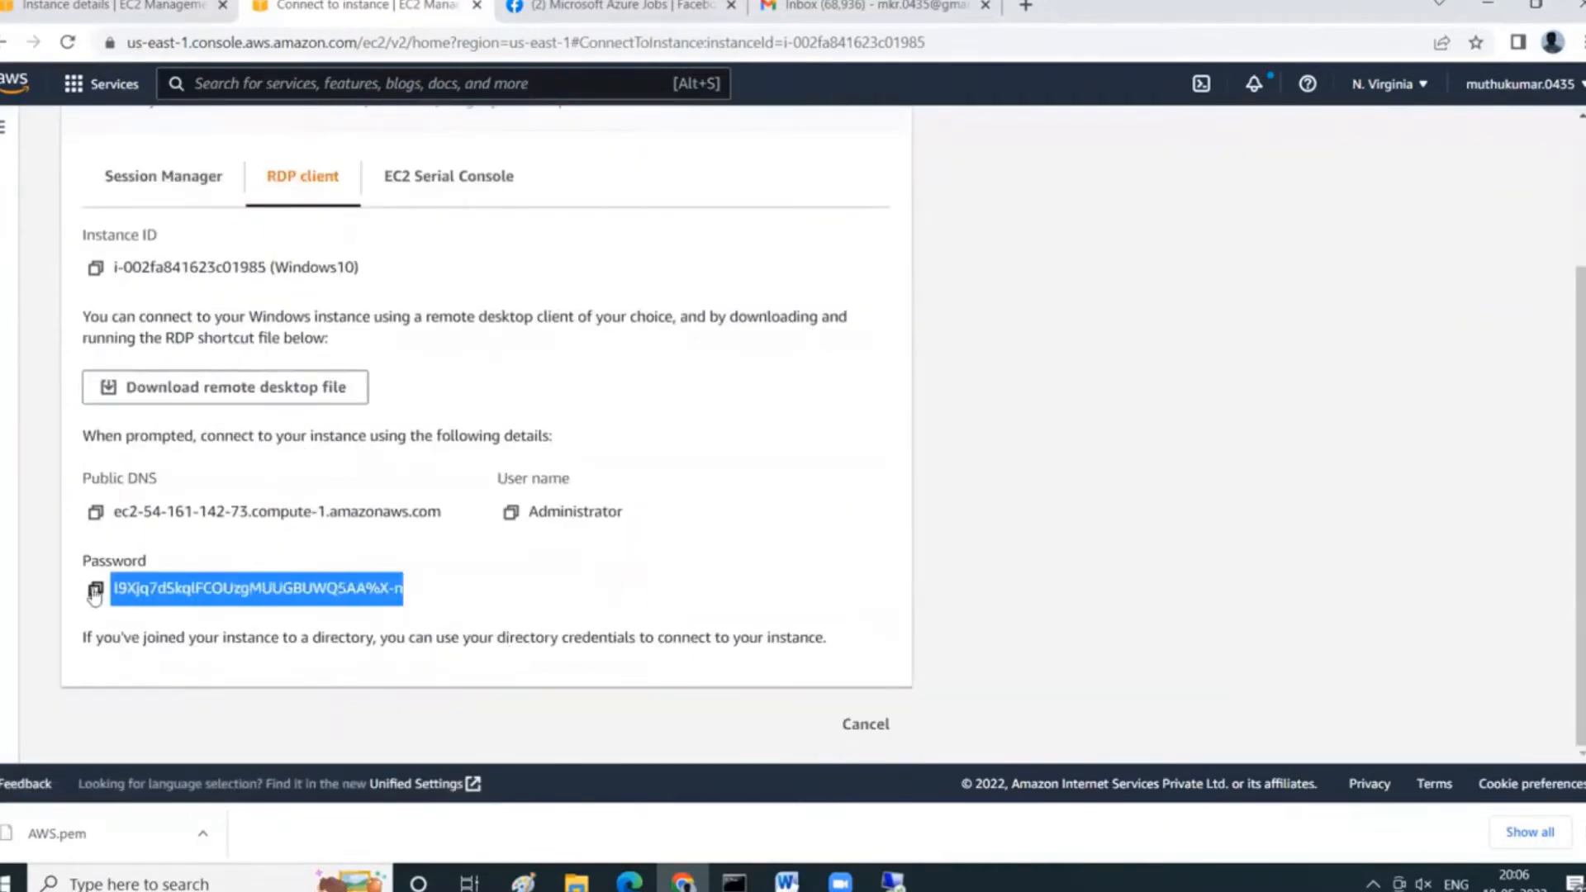
left_click(95, 589)
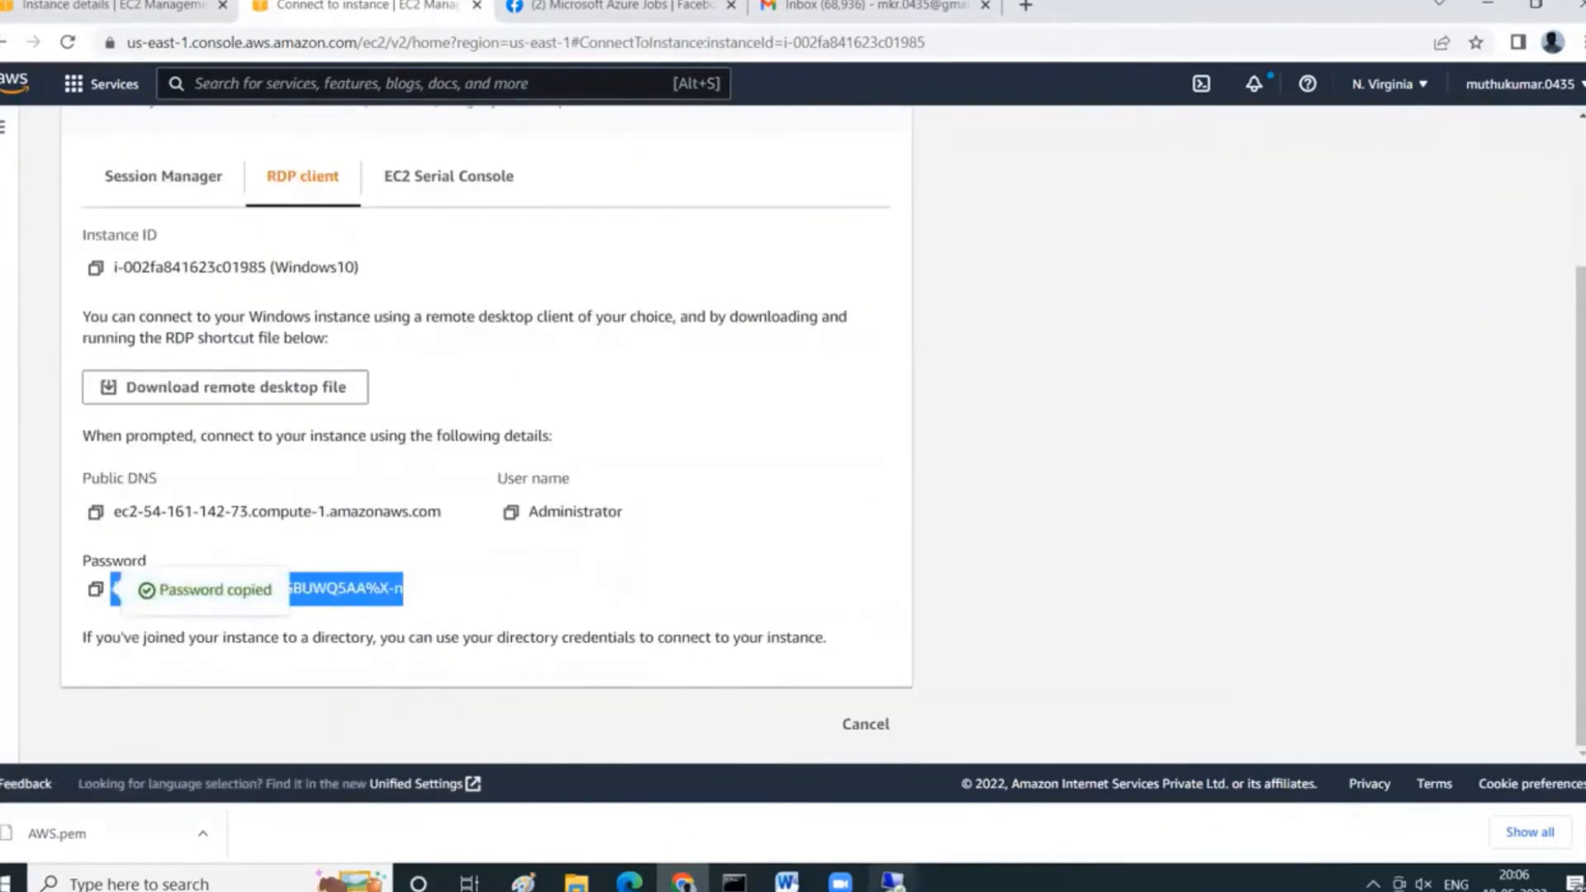
left_click(893, 880)
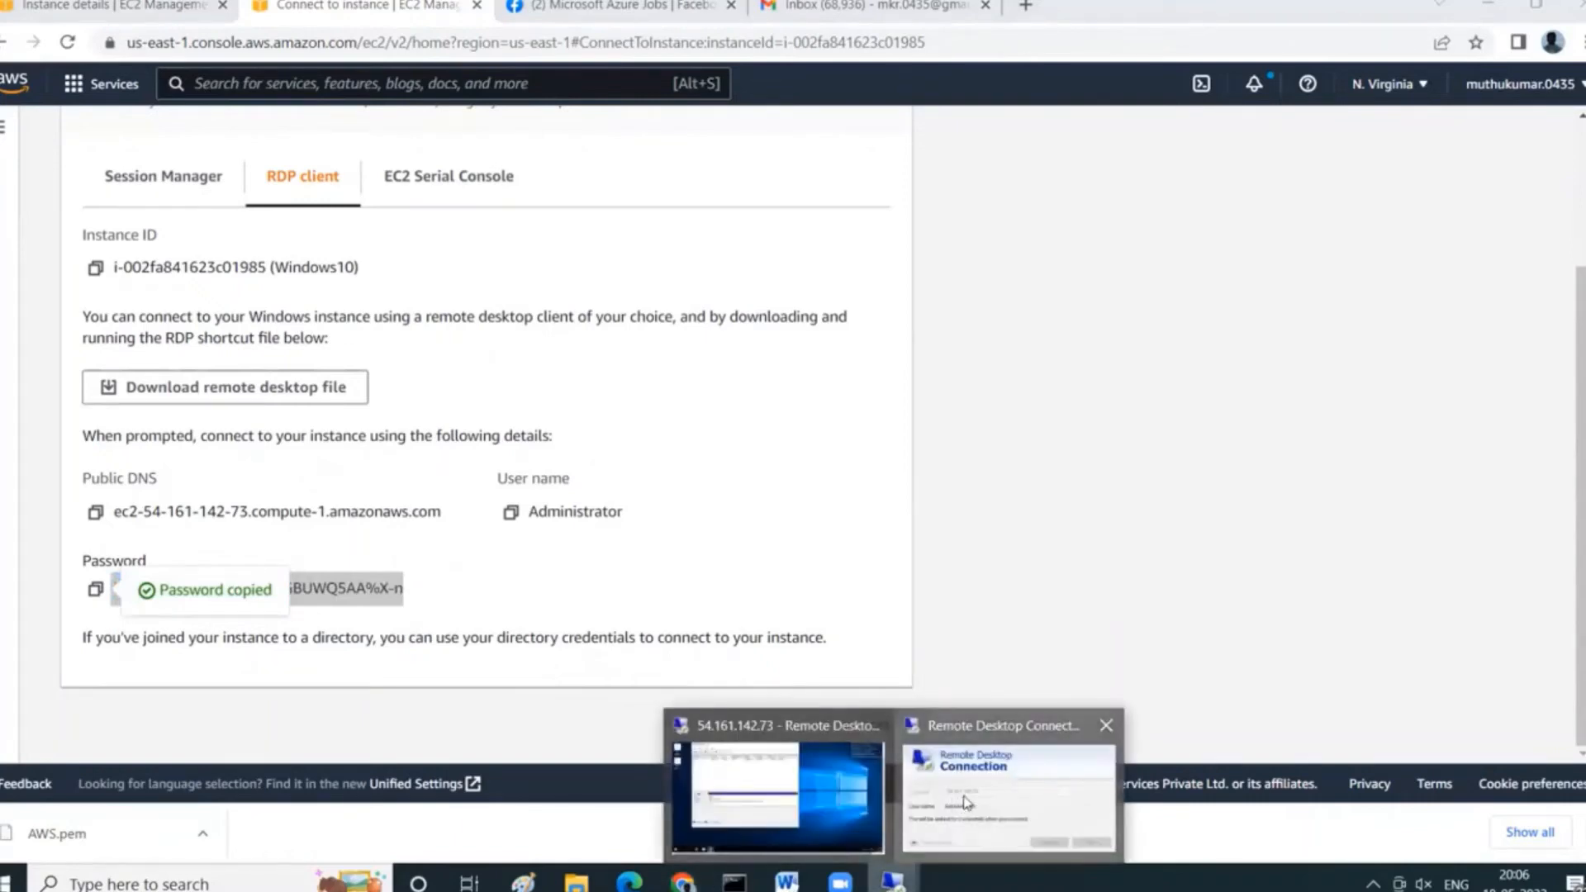
left_click(978, 818)
key("ctrl+v")
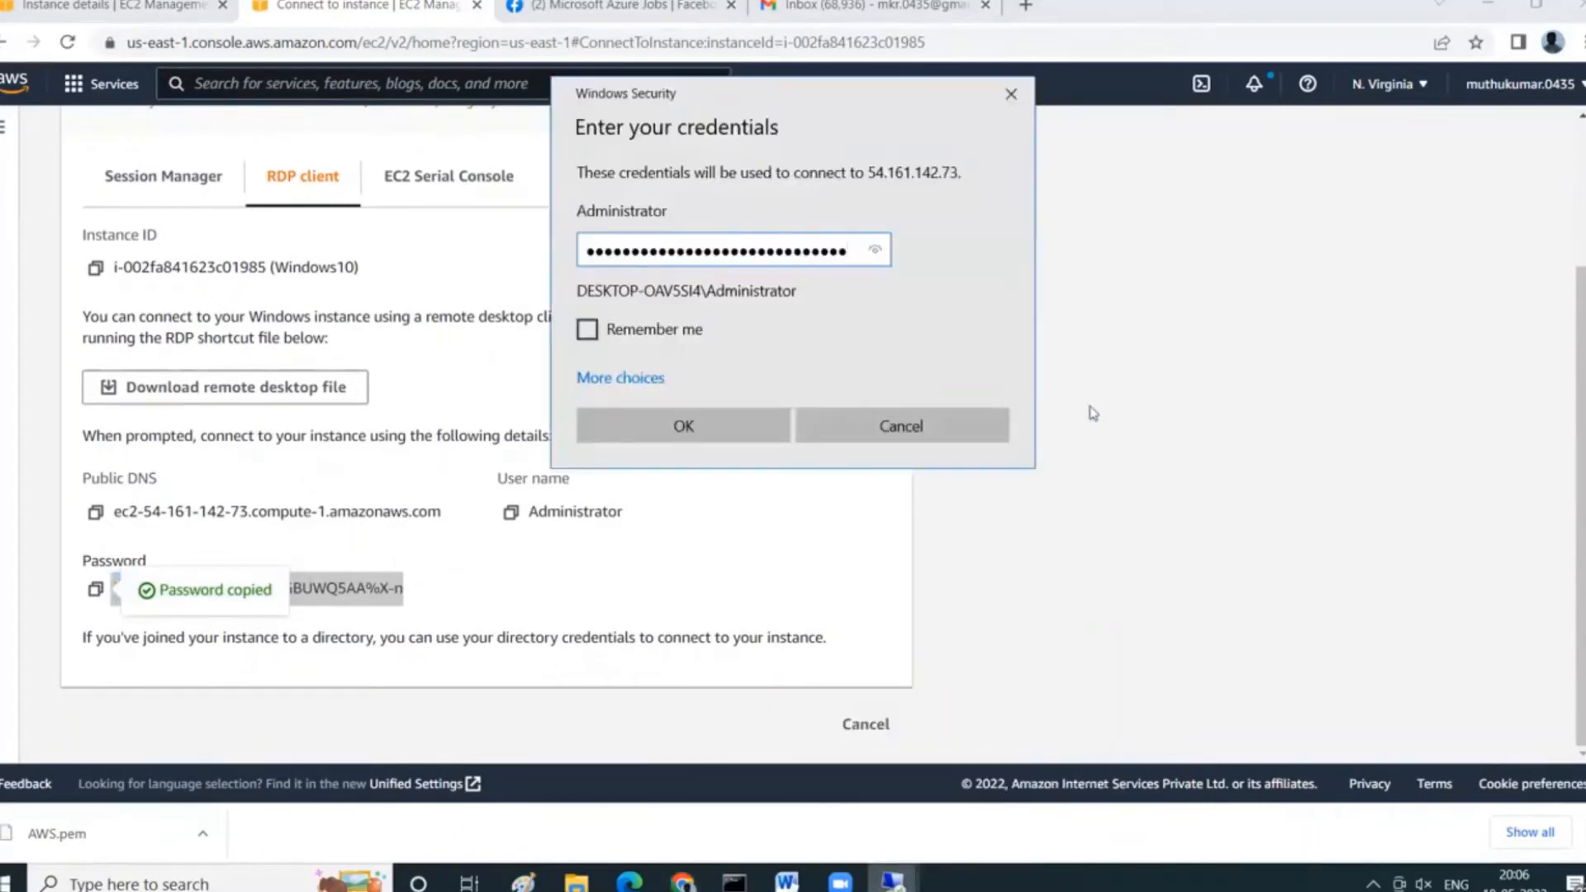
left_click(740, 426)
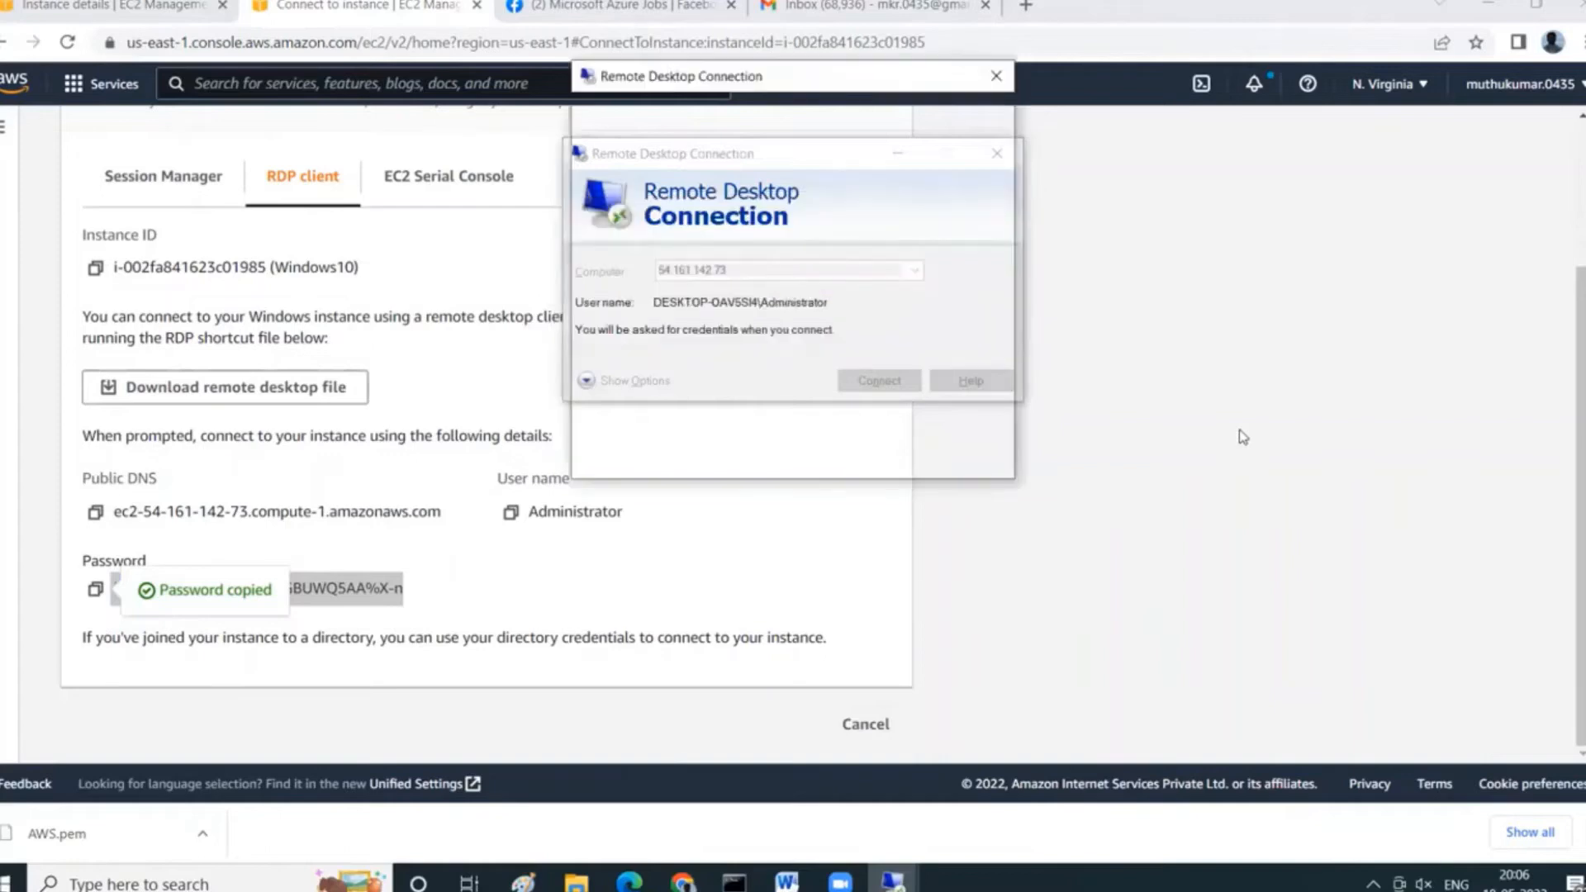
left_click(868, 454)
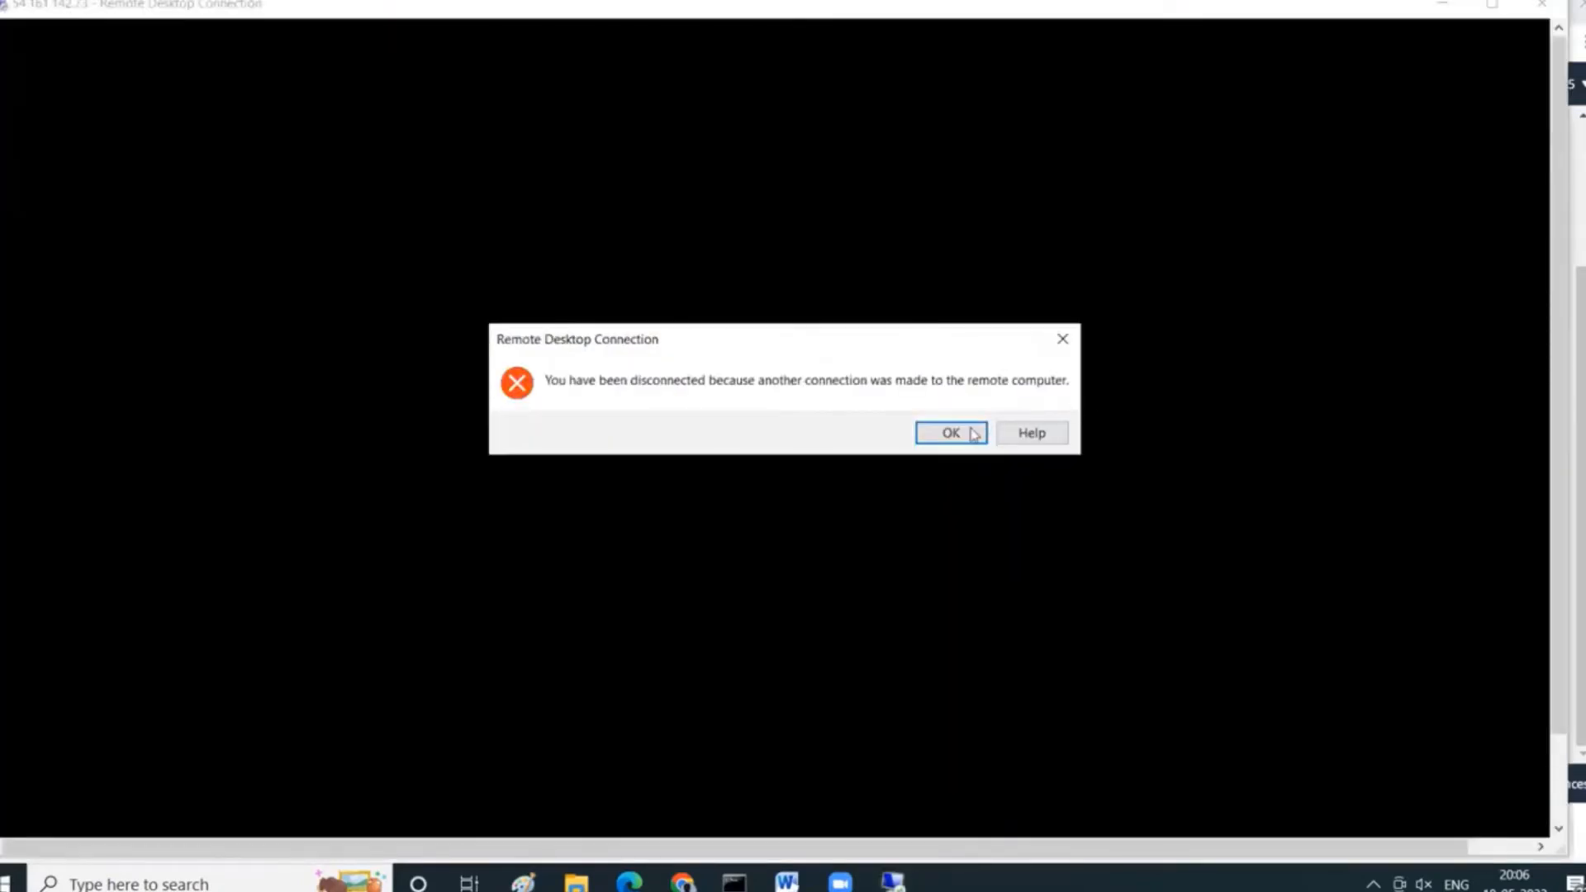
left_click(951, 433)
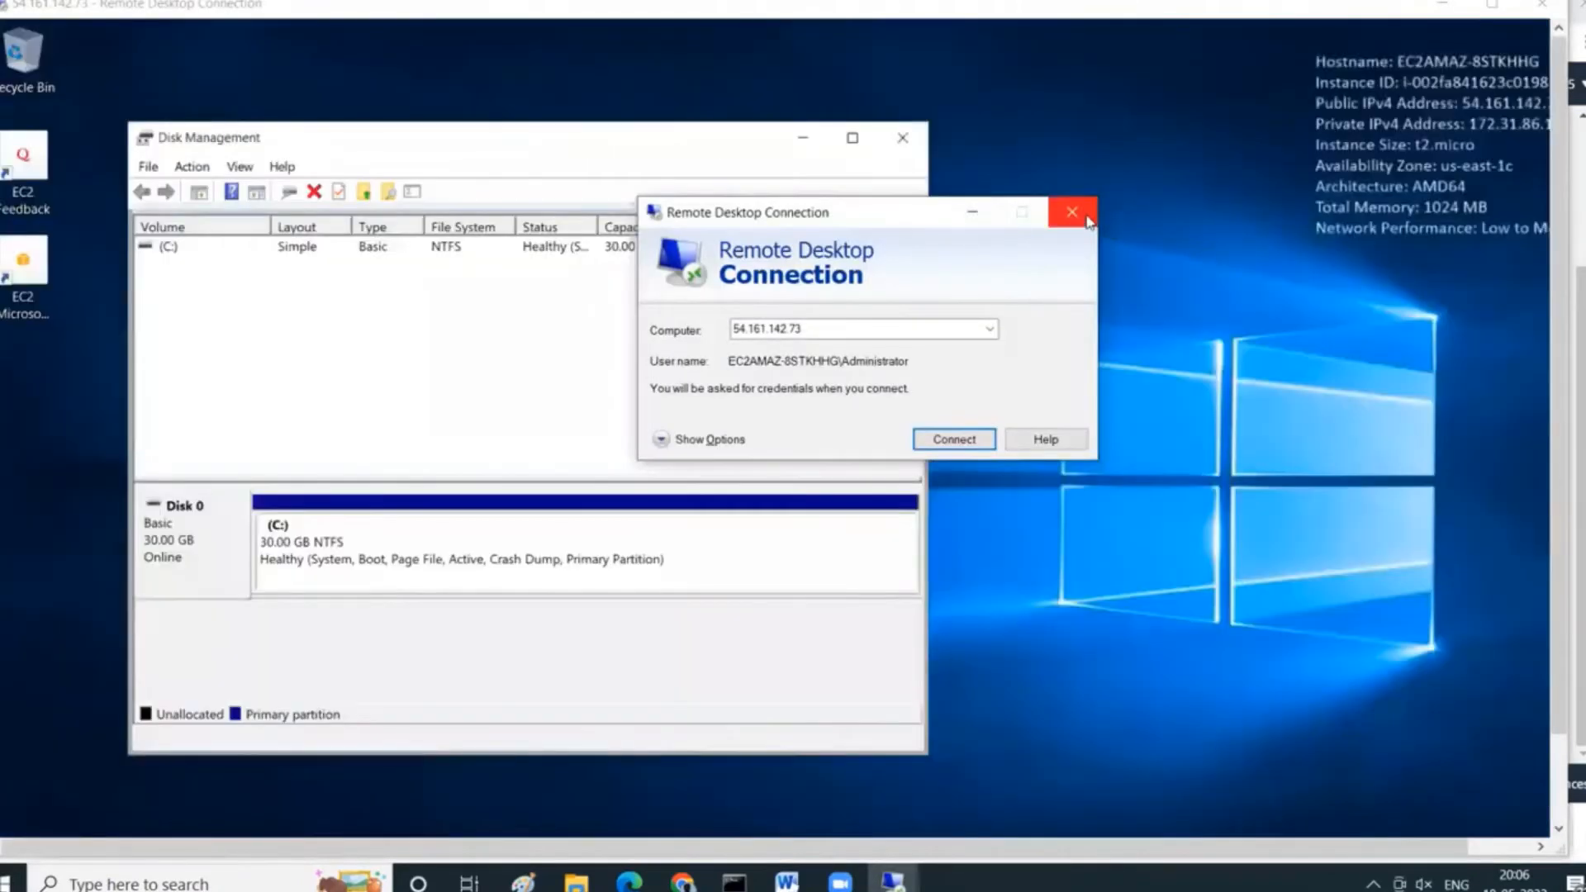
left_click(1072, 213)
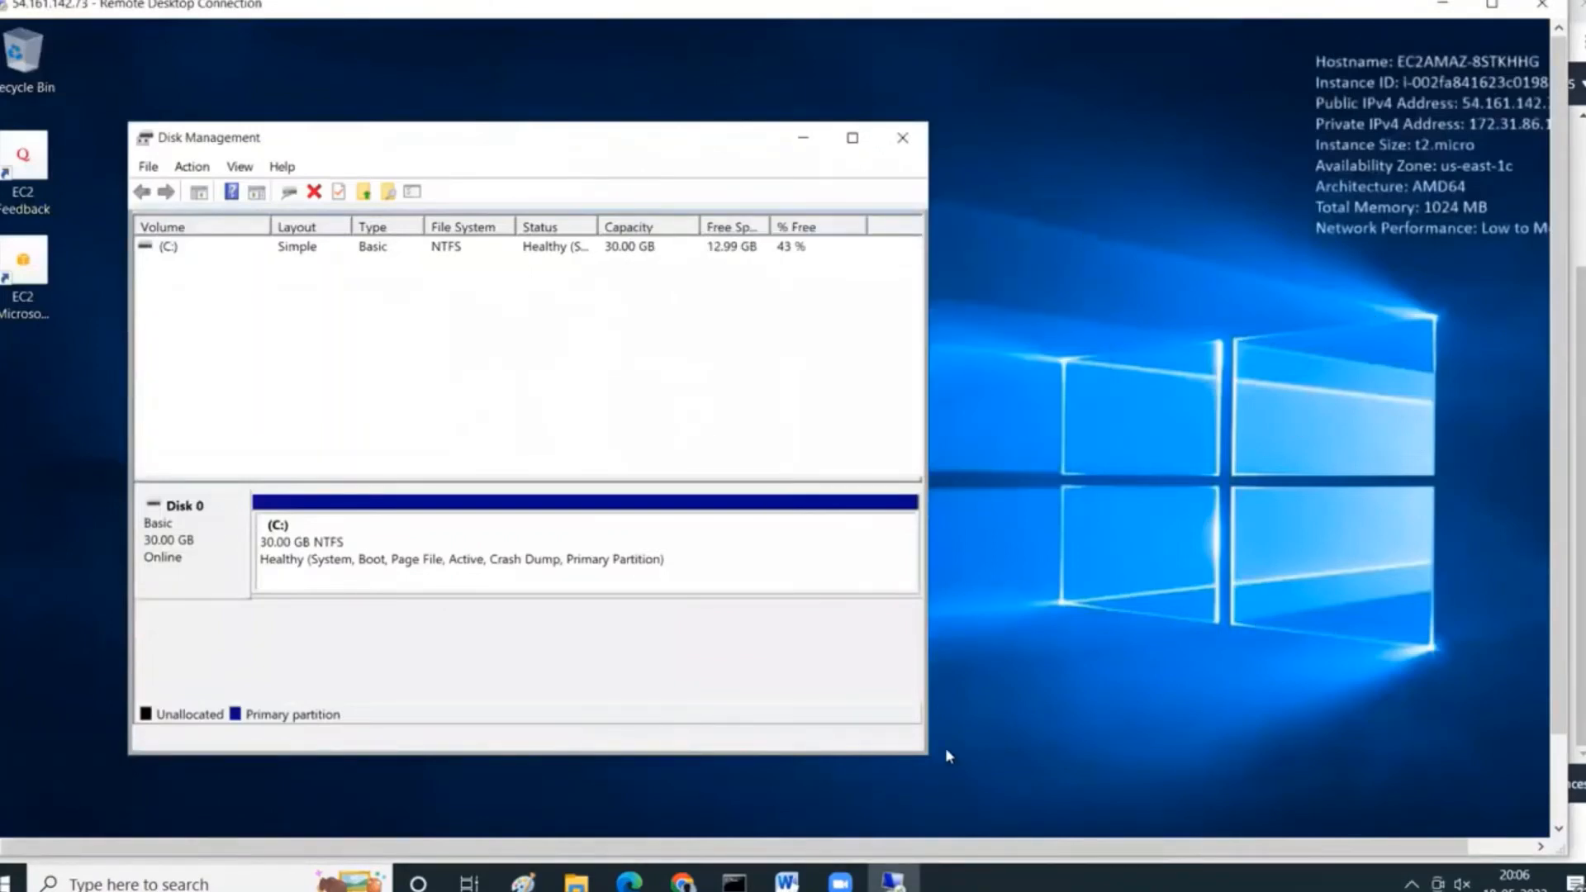
Switch back to the EC2 console and open the EBS volumes list to check the new 10 GiB volume's state and attachment.
left_click(683, 882)
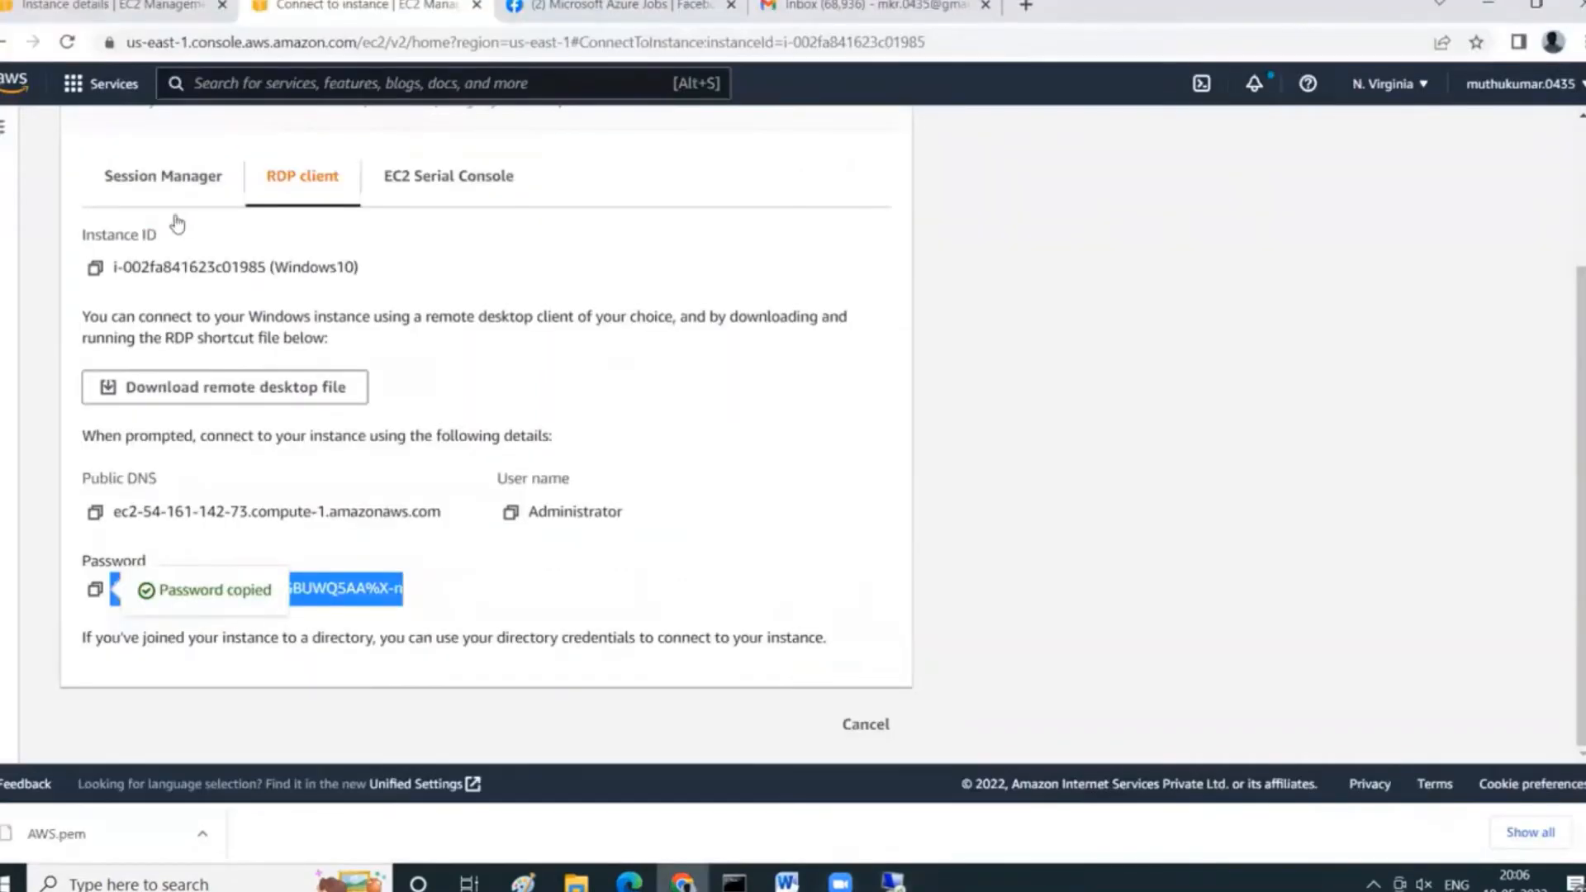
scroll(174, 219, "up", 3)
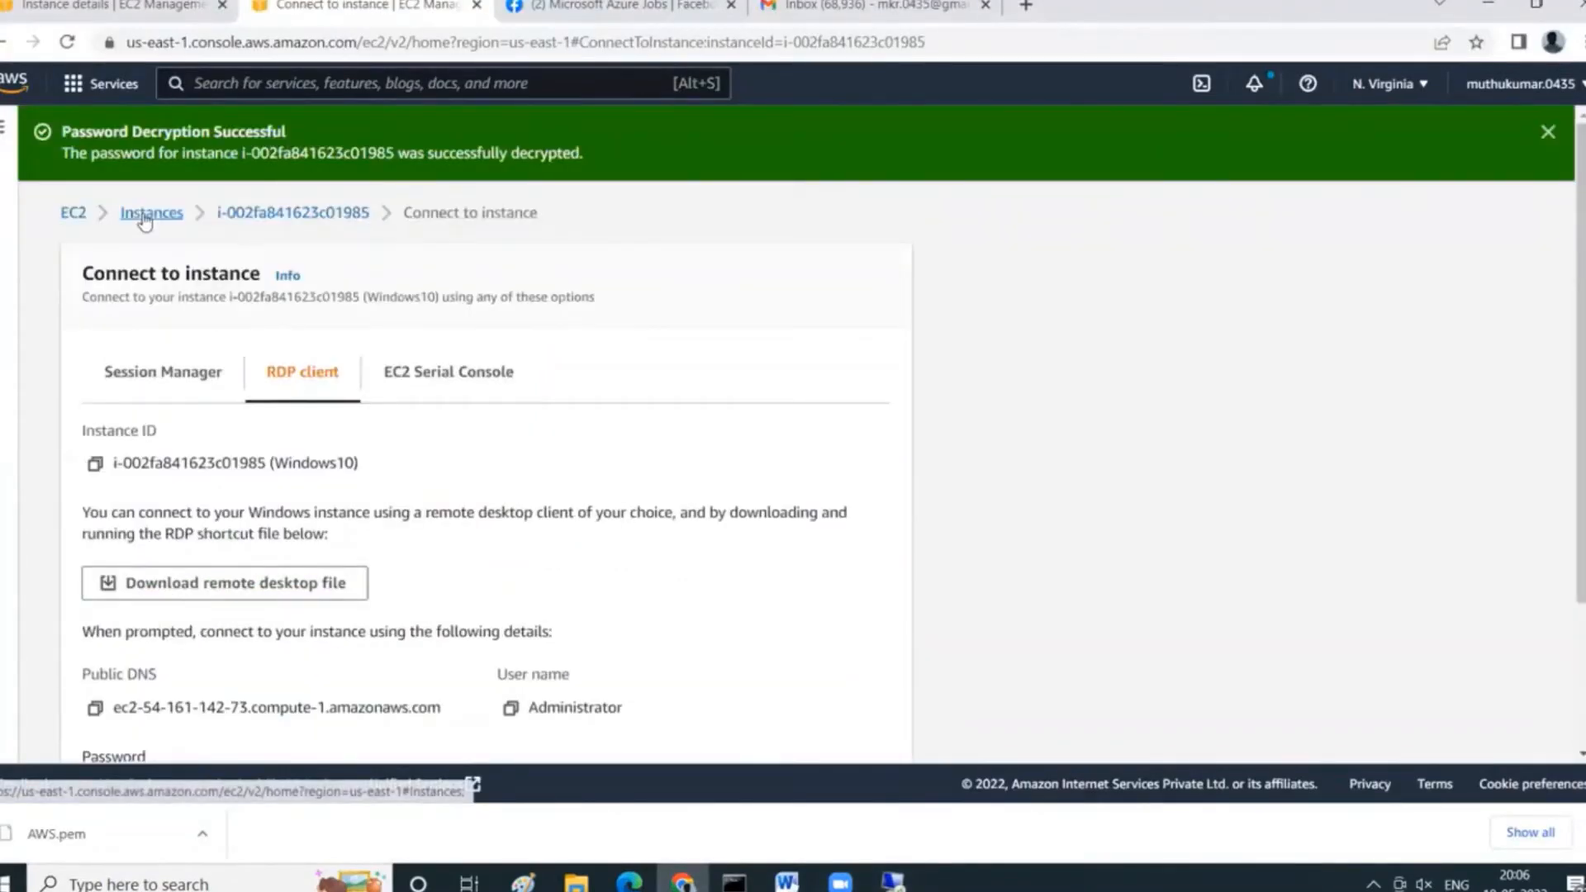
left_click(143, 216)
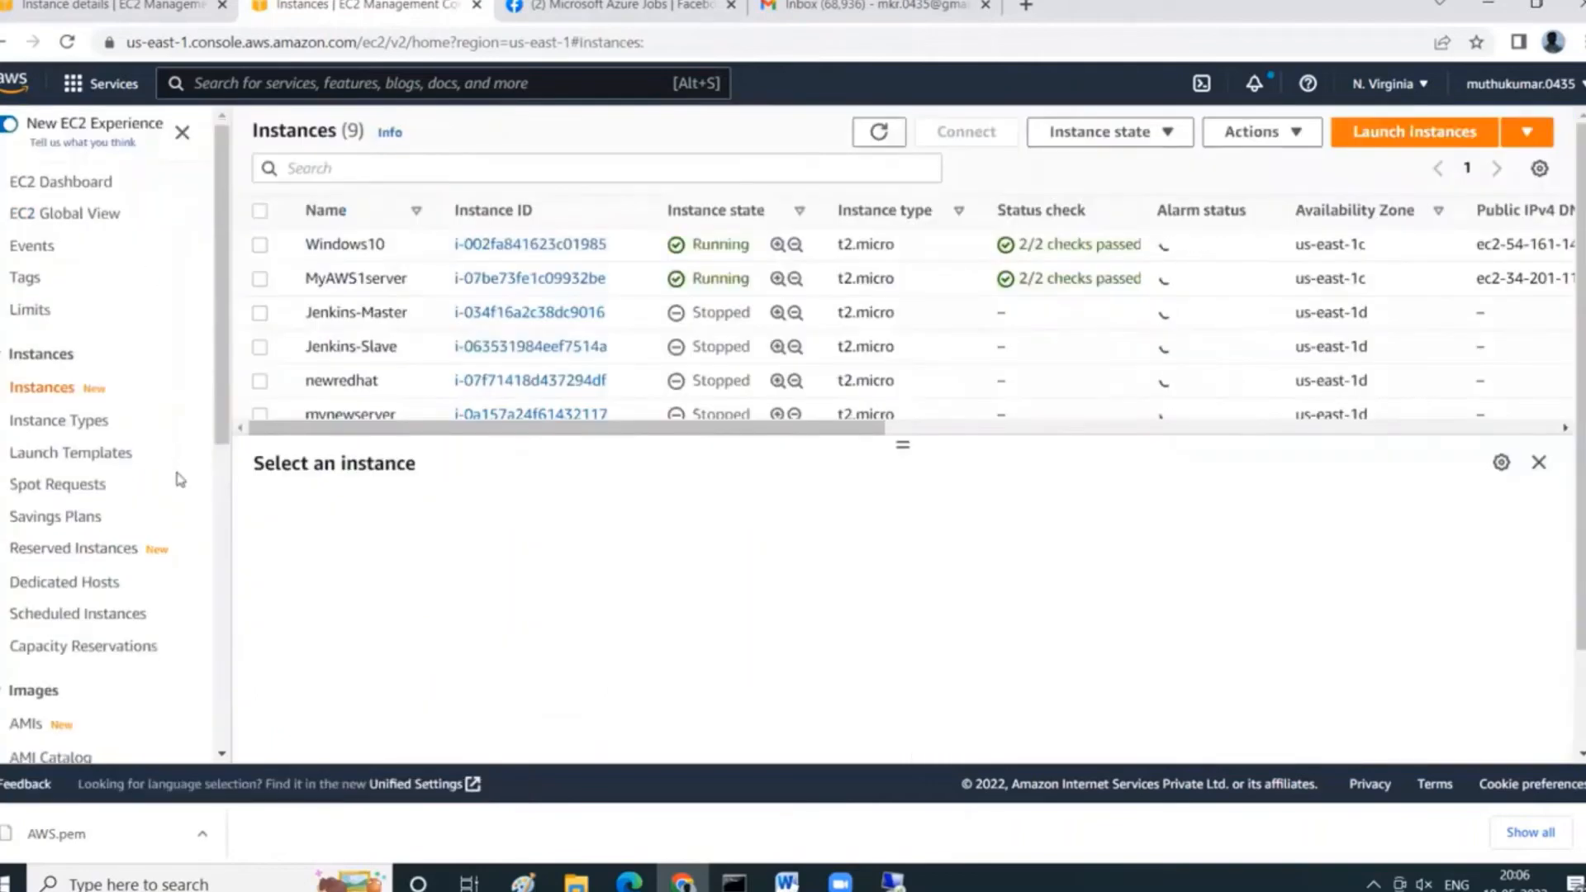
scroll(180, 479, "down", 4)
left_click(41, 522)
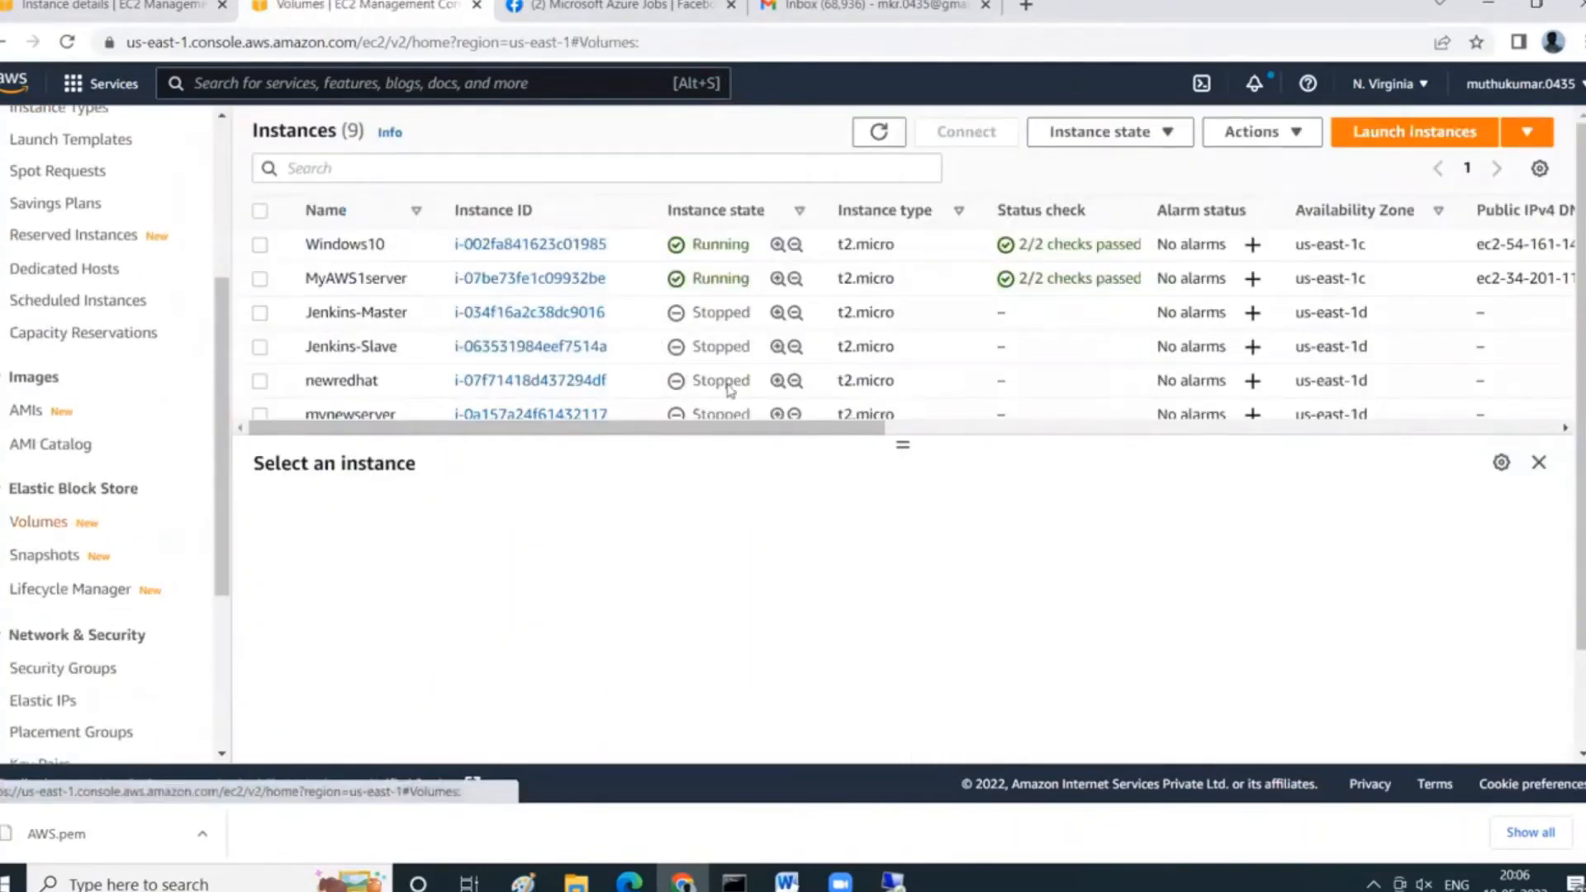
scroll(899, 409, "down", 5)
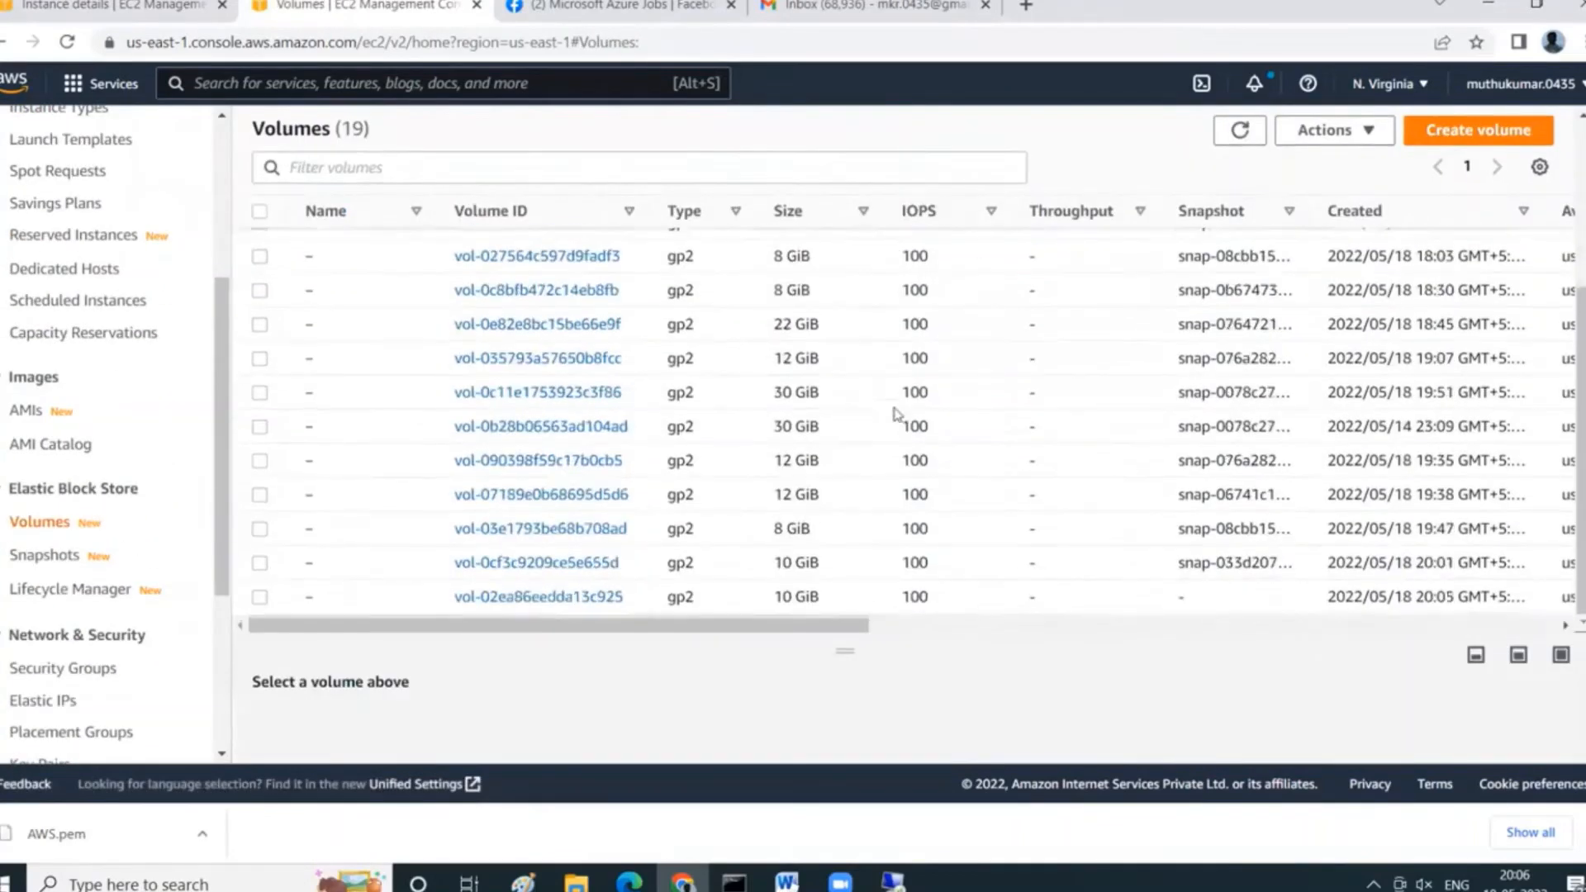
left_click_drag(802, 625, 1196, 627)
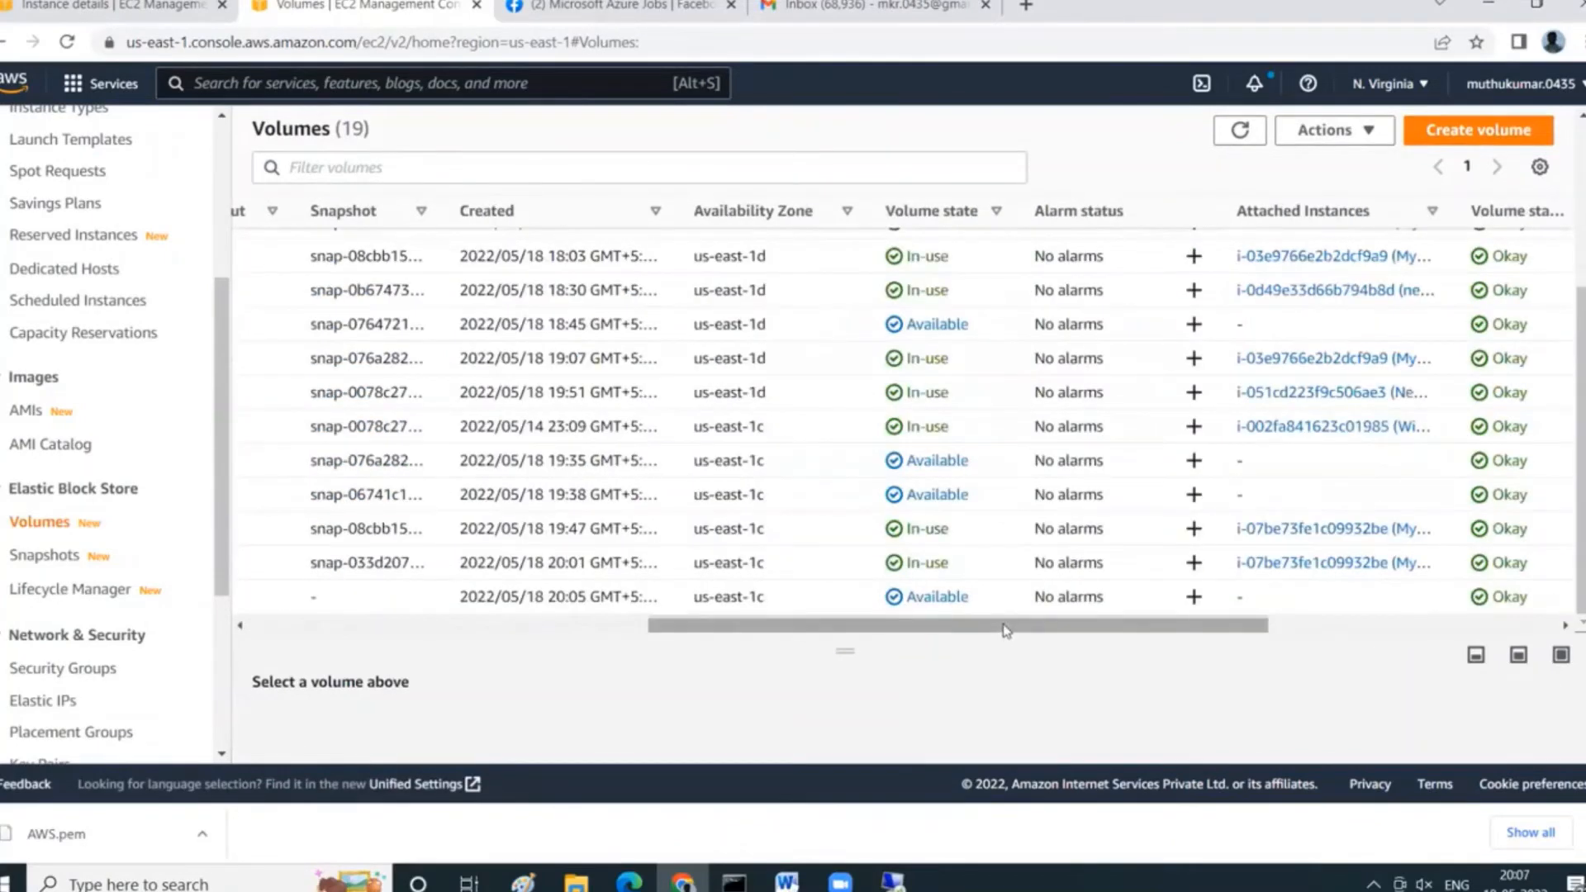
left_click_drag(1006, 631, 27, 397)
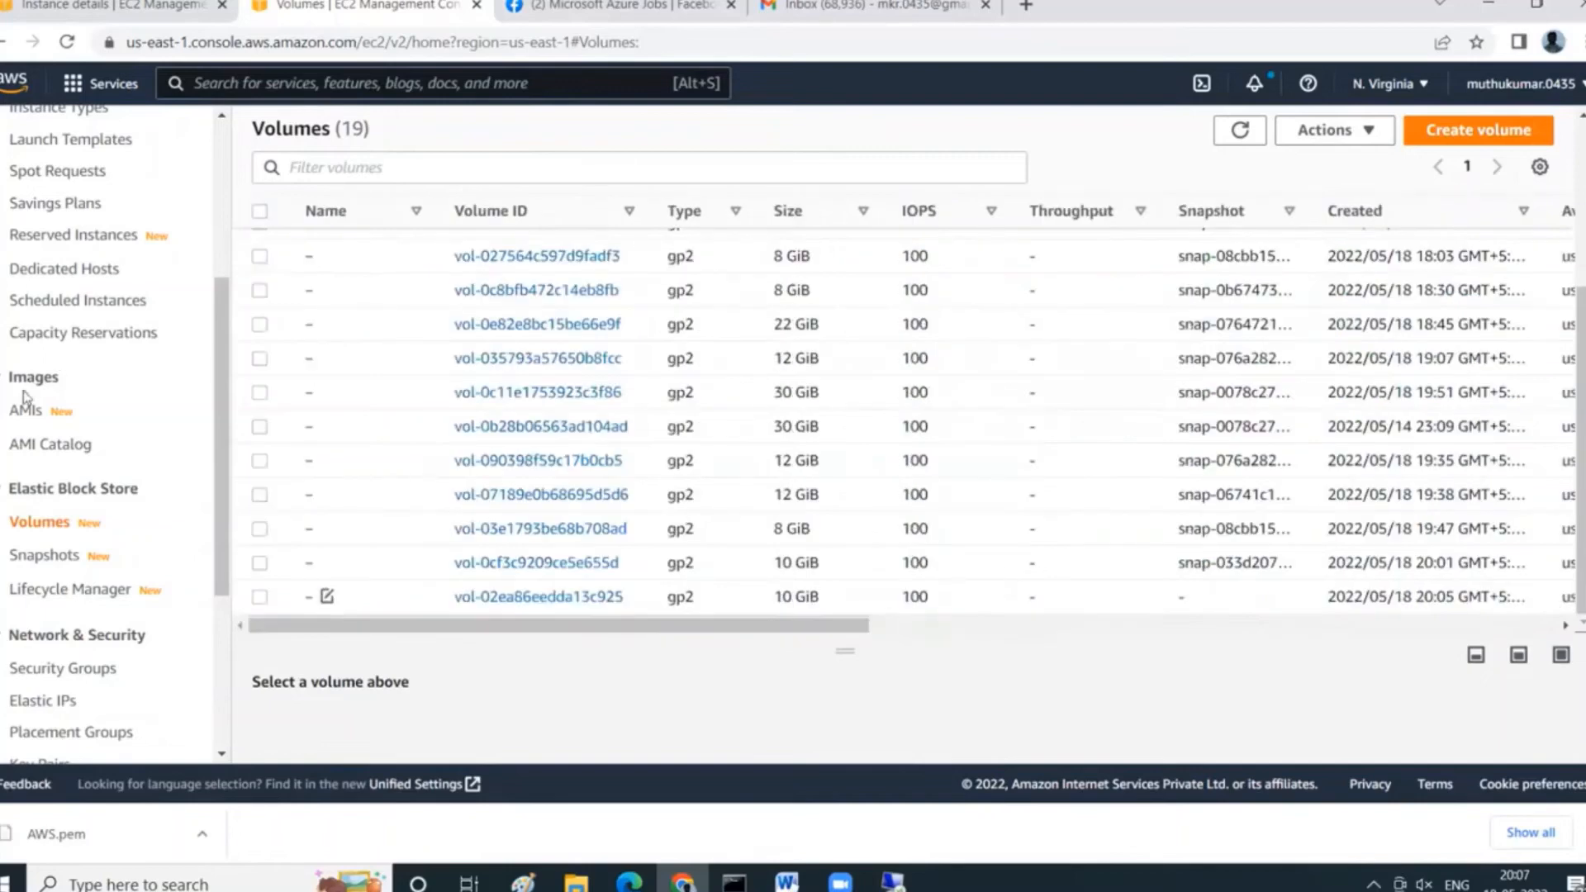
Look over the EC2 instances list and return to the EBS volumes list.
scroll(76, 291, "up", 1)
scroll(77, 291, "up", 1)
left_click(42, 181)
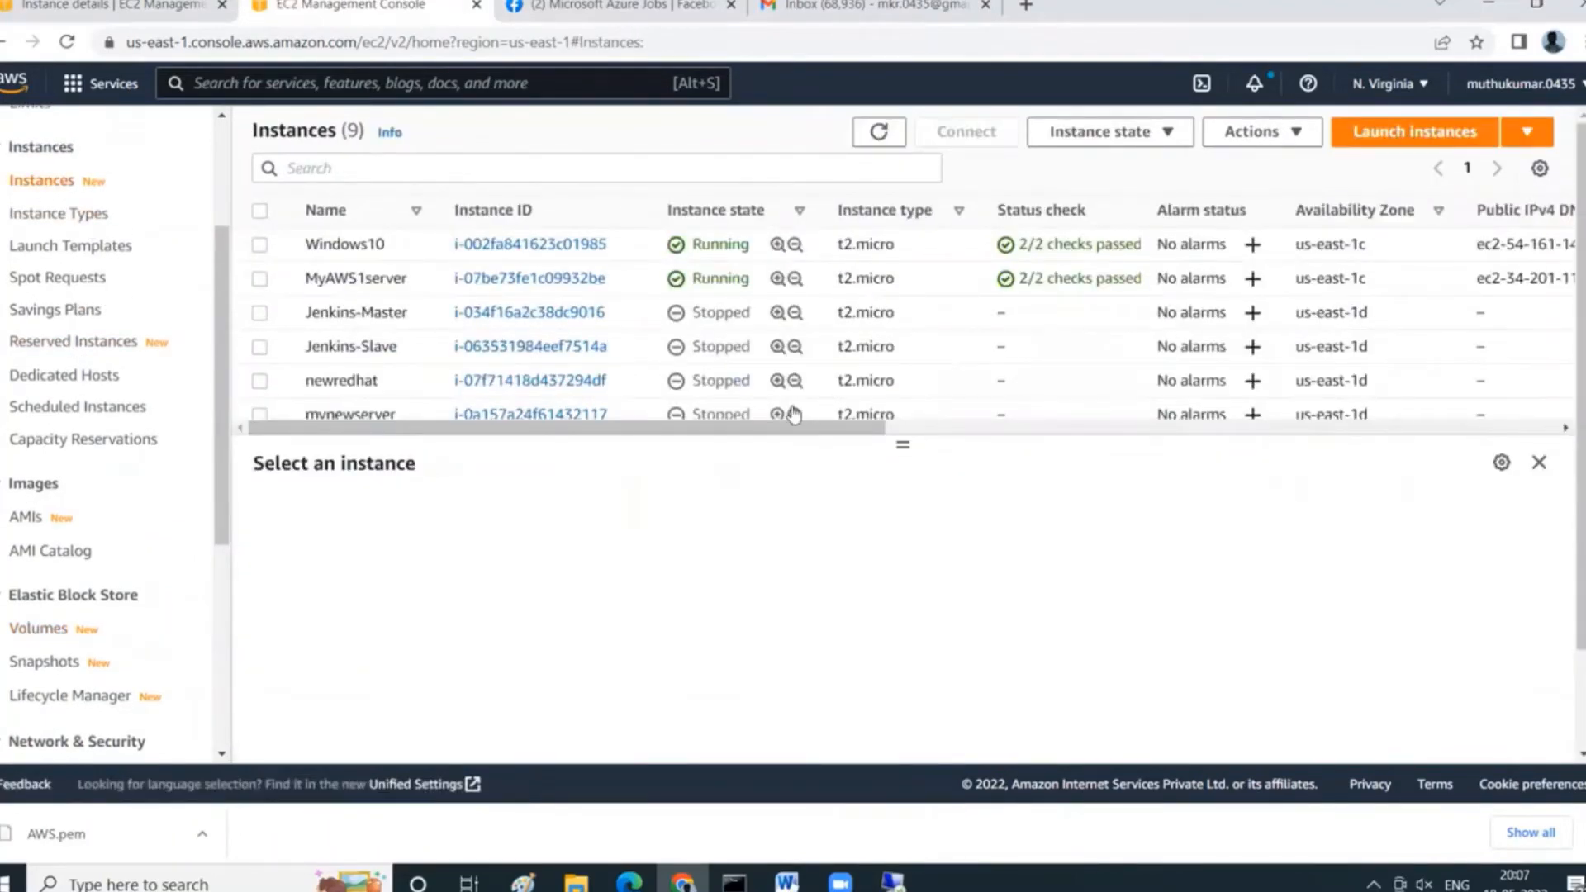
scroll(25, 380, "down", 3)
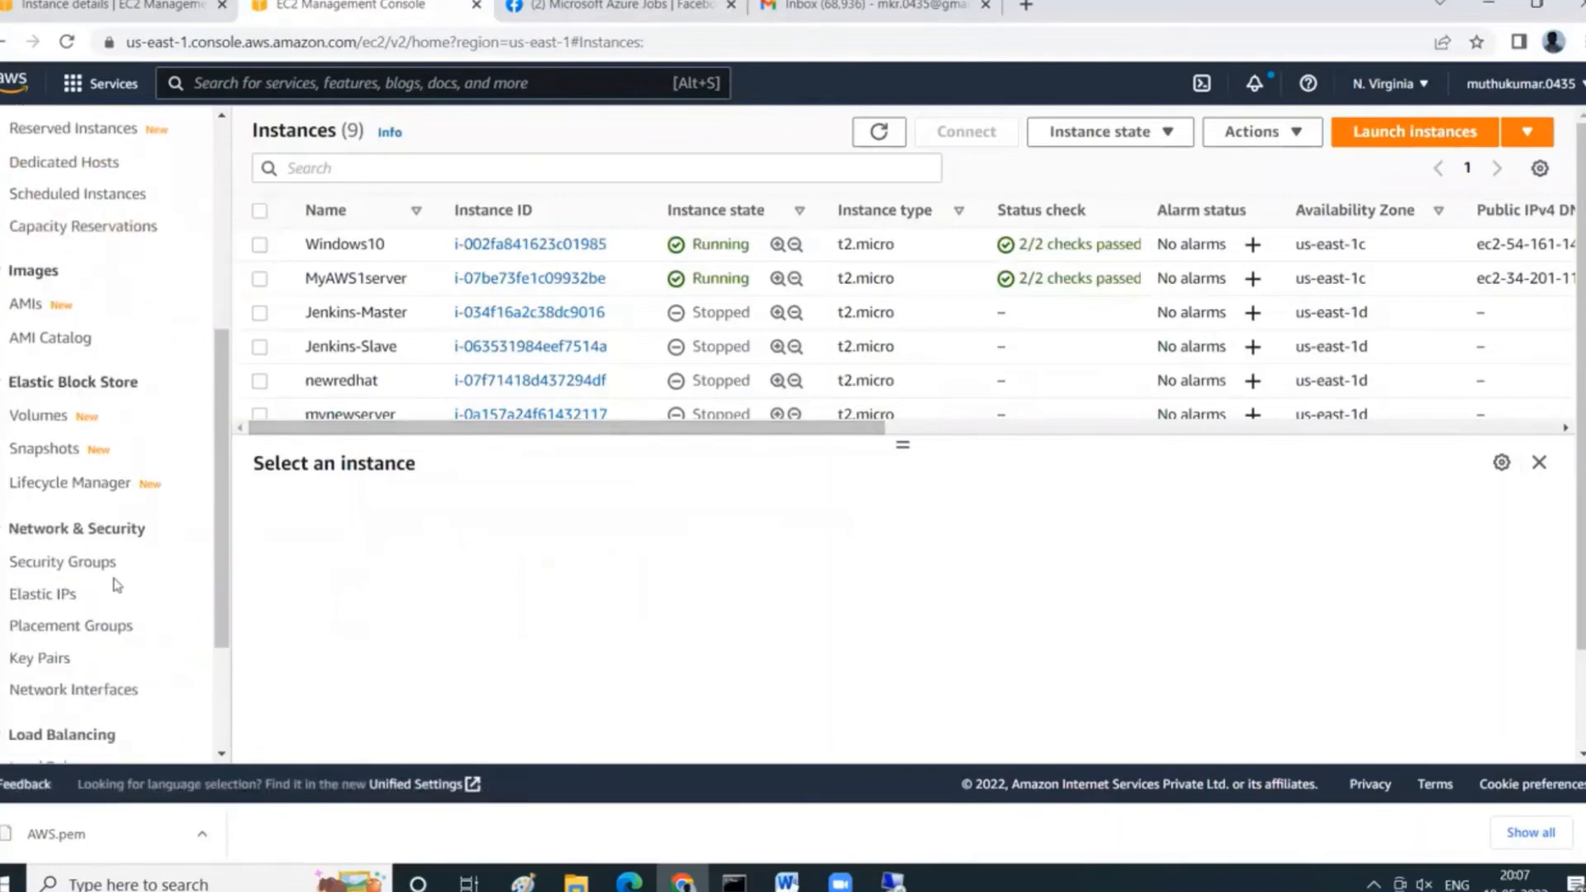
left_click(52, 416)
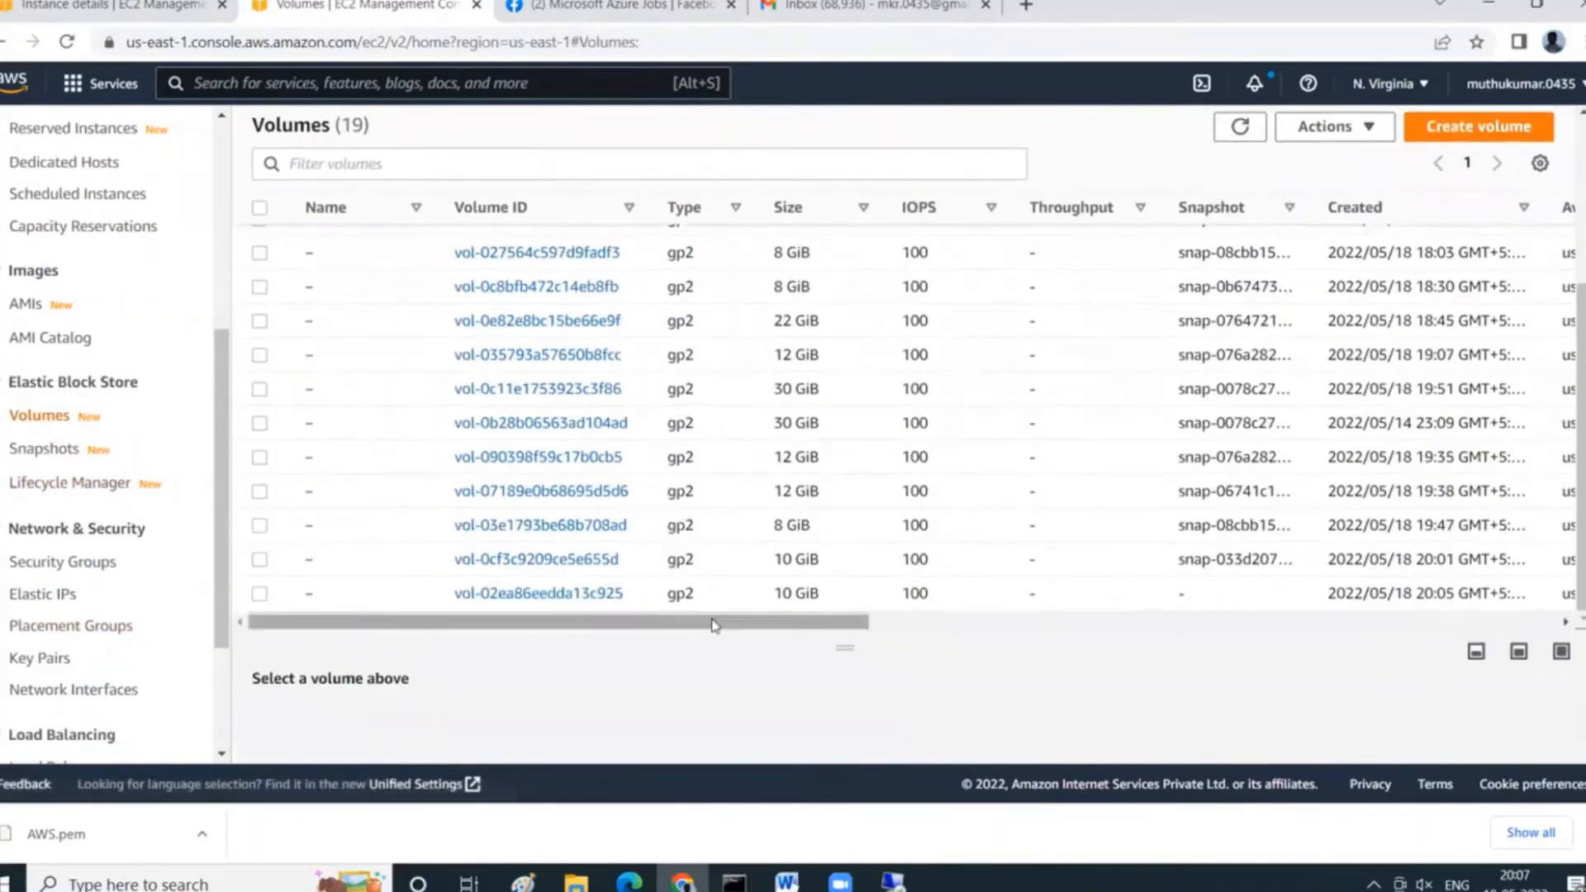
Attach the 10 GiB volume vol-02ea86eedda13c925 to the Windows10 instance with device name xvdf.
left_click(260, 595)
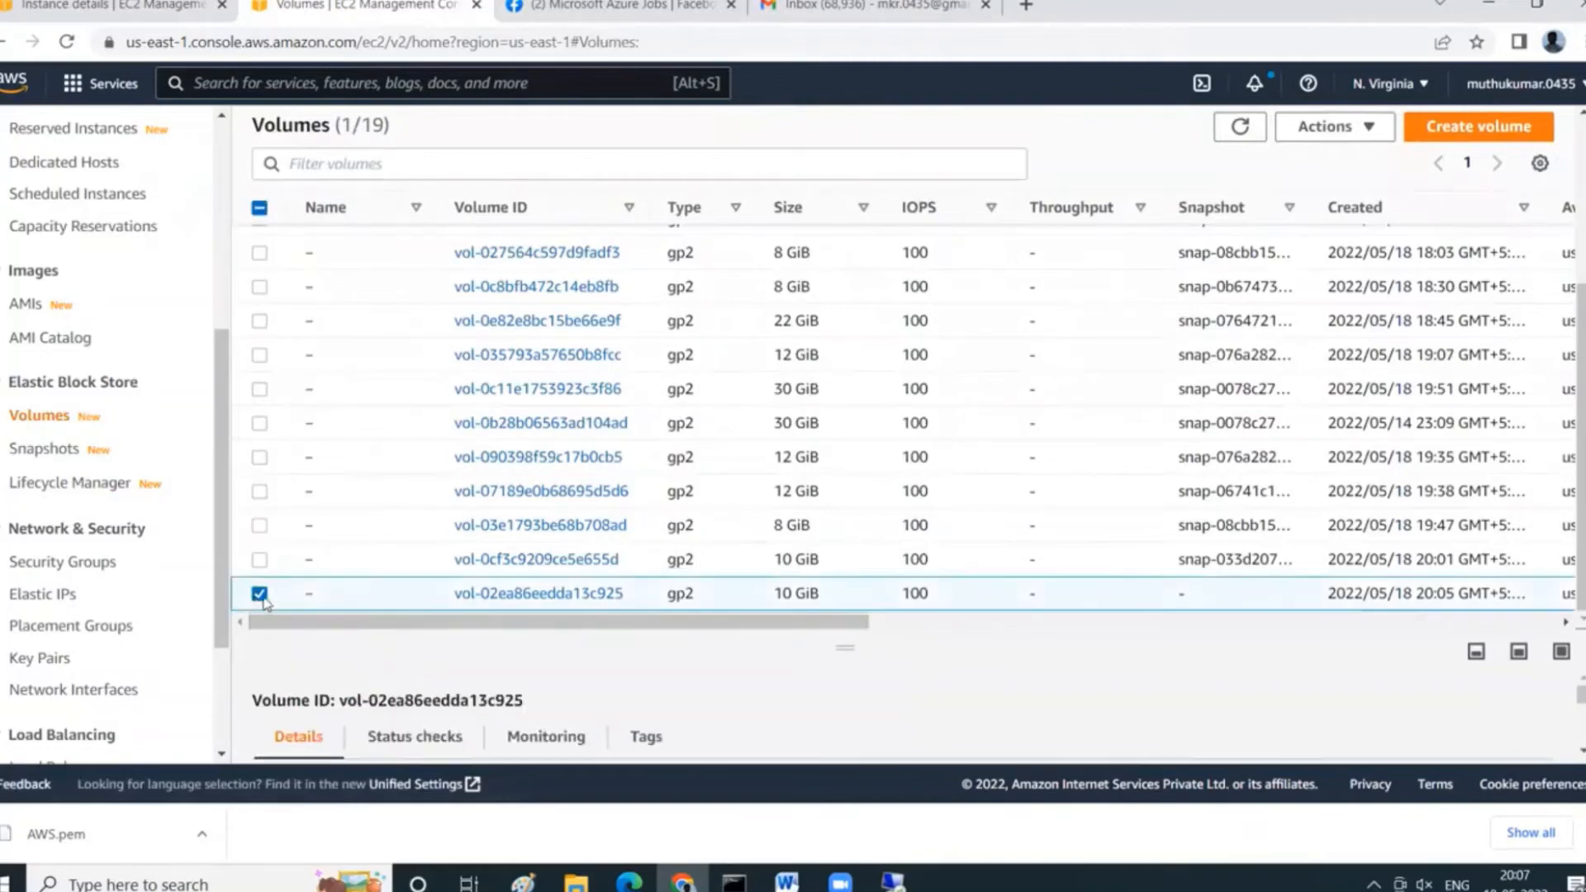
left_click(1328, 128)
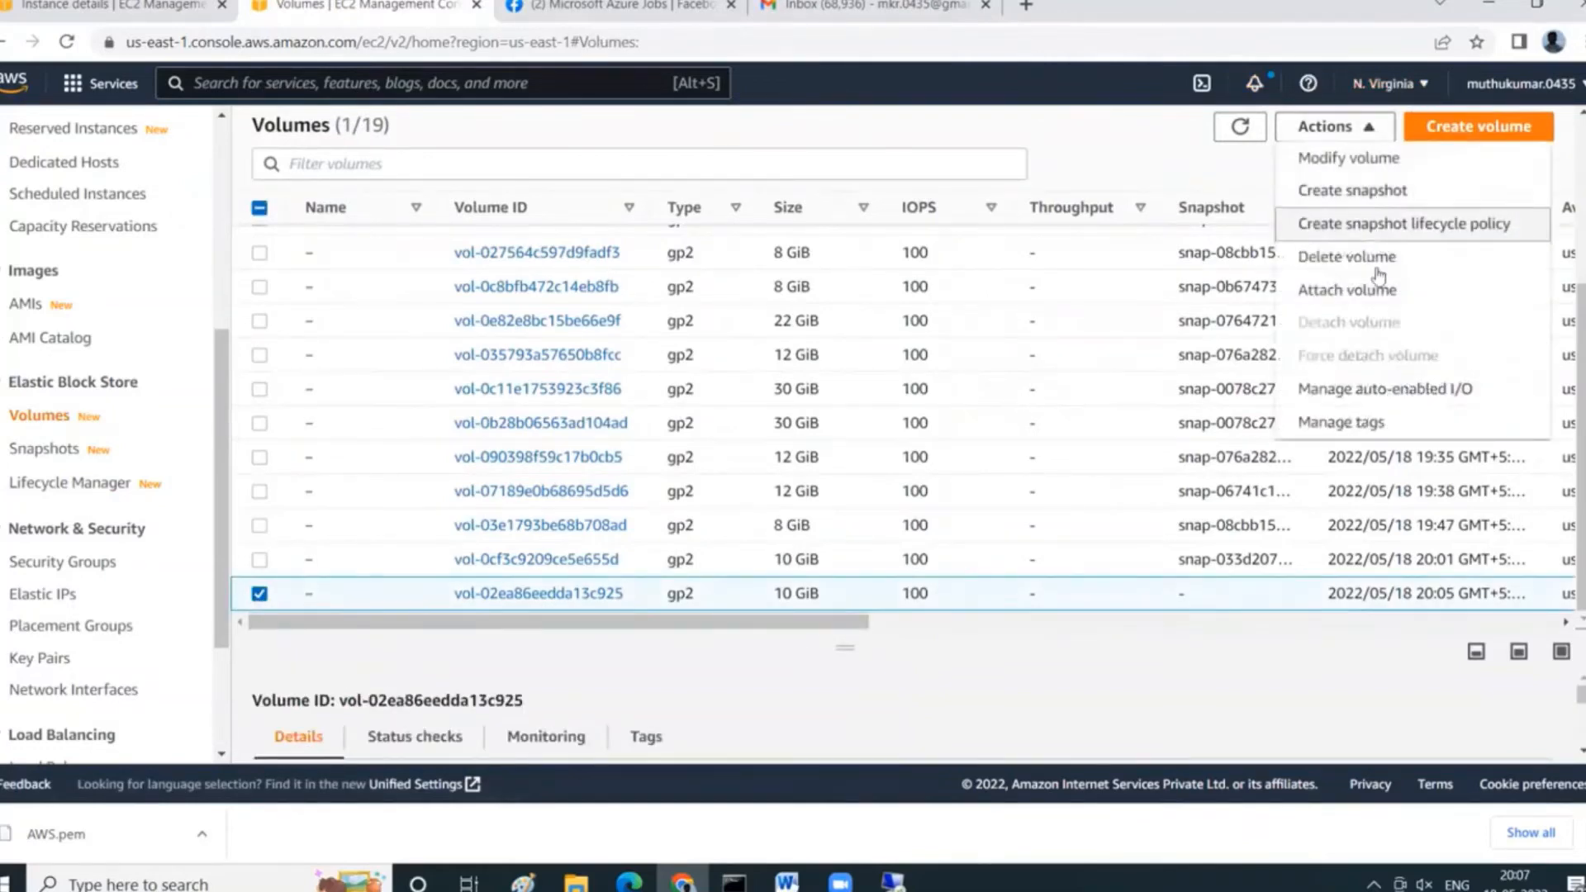
left_click(1397, 287)
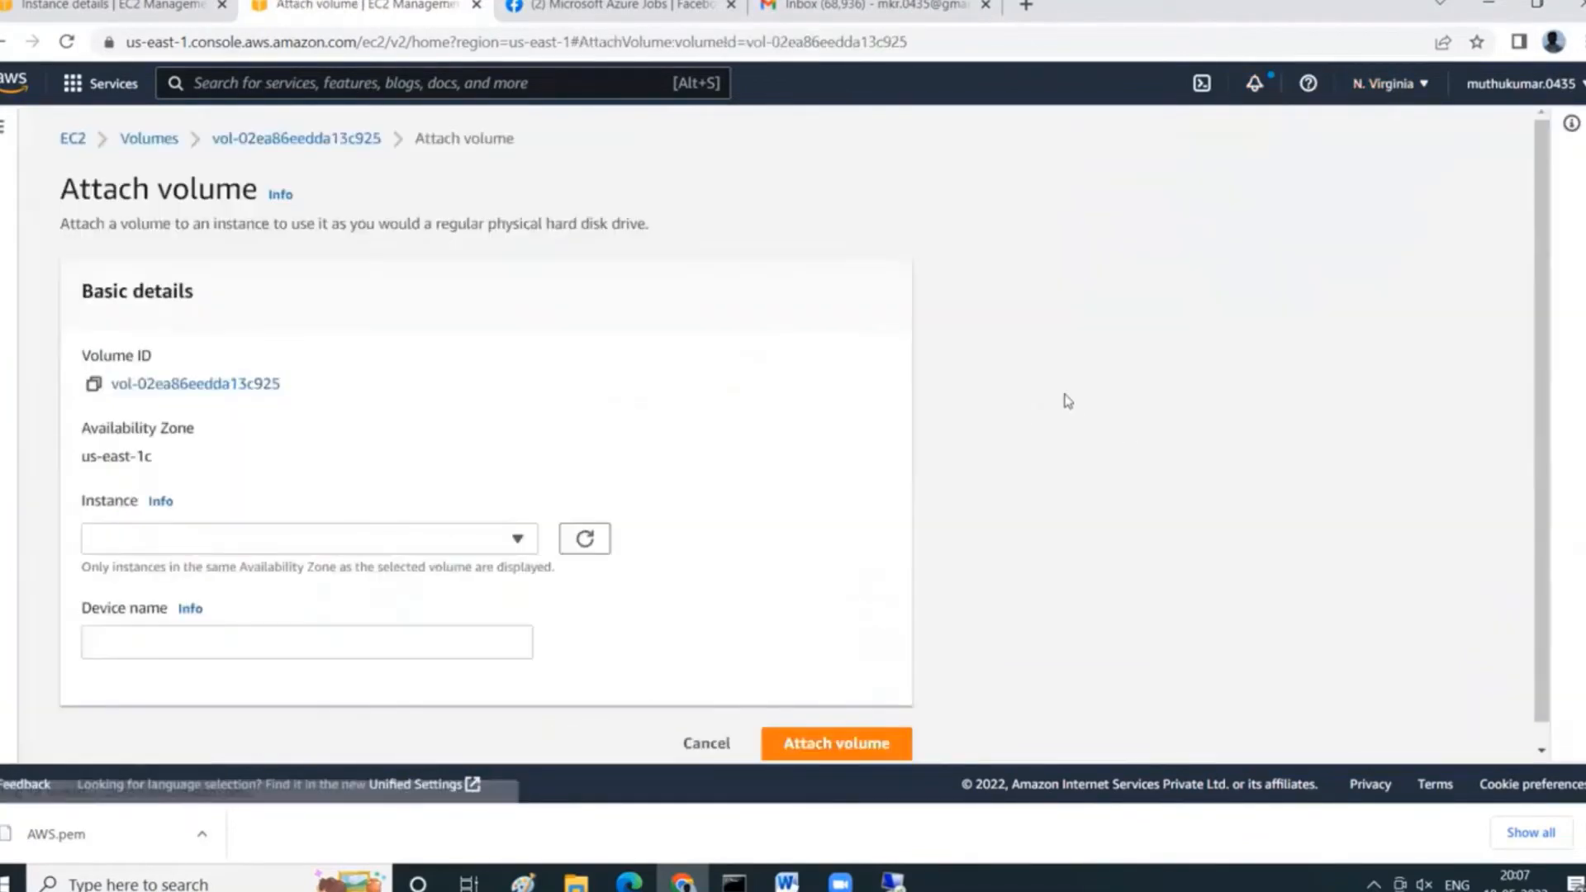
left_click(460, 541)
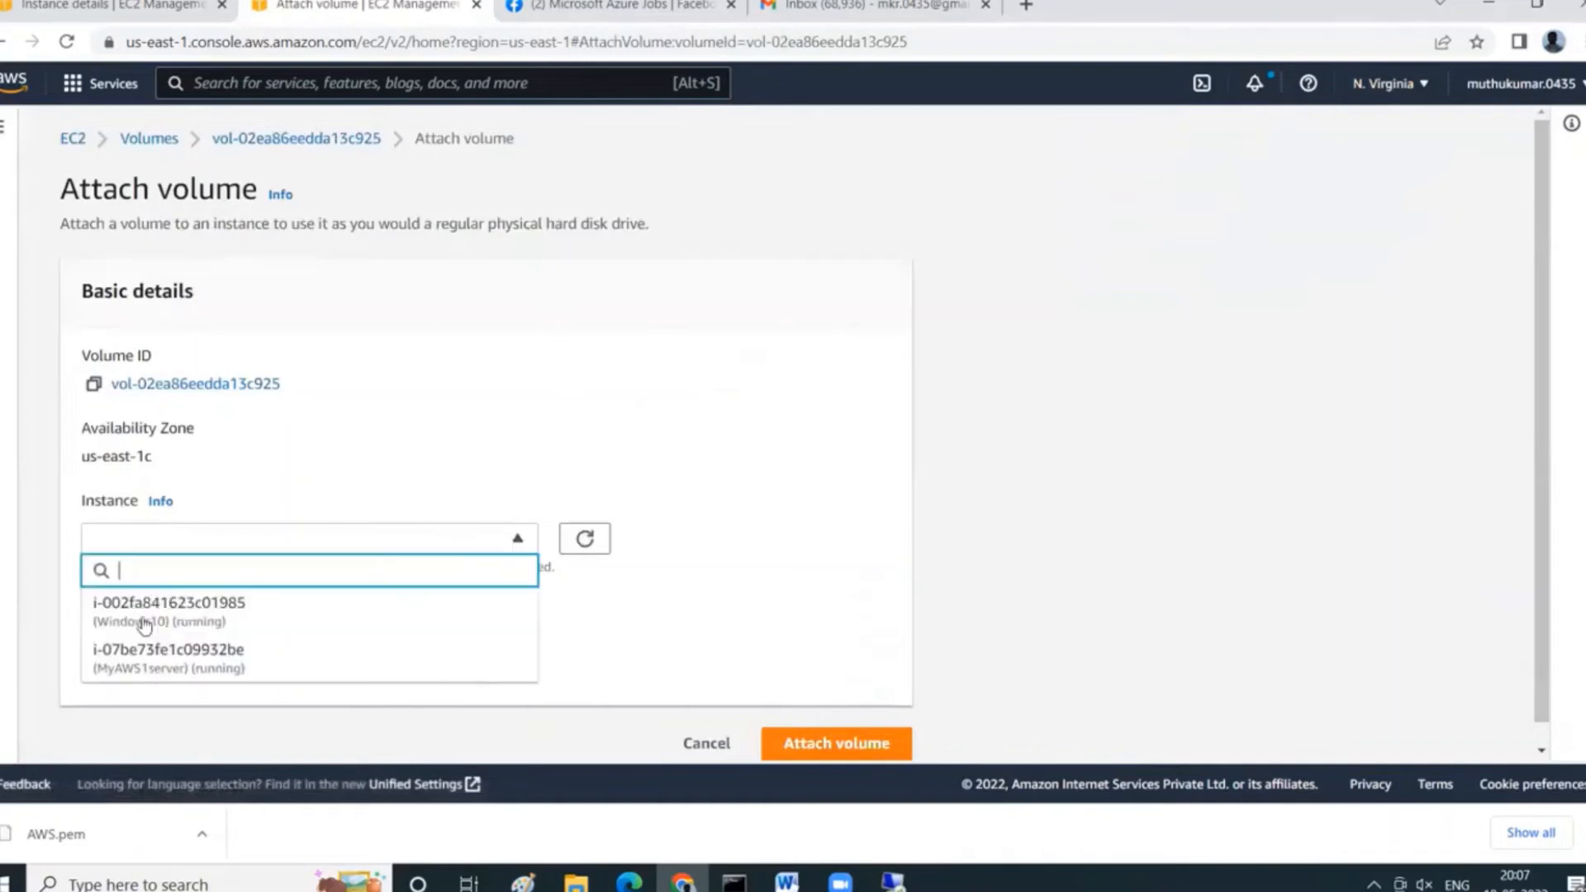
left_click(260, 619)
scroll(392, 444, "down", 2)
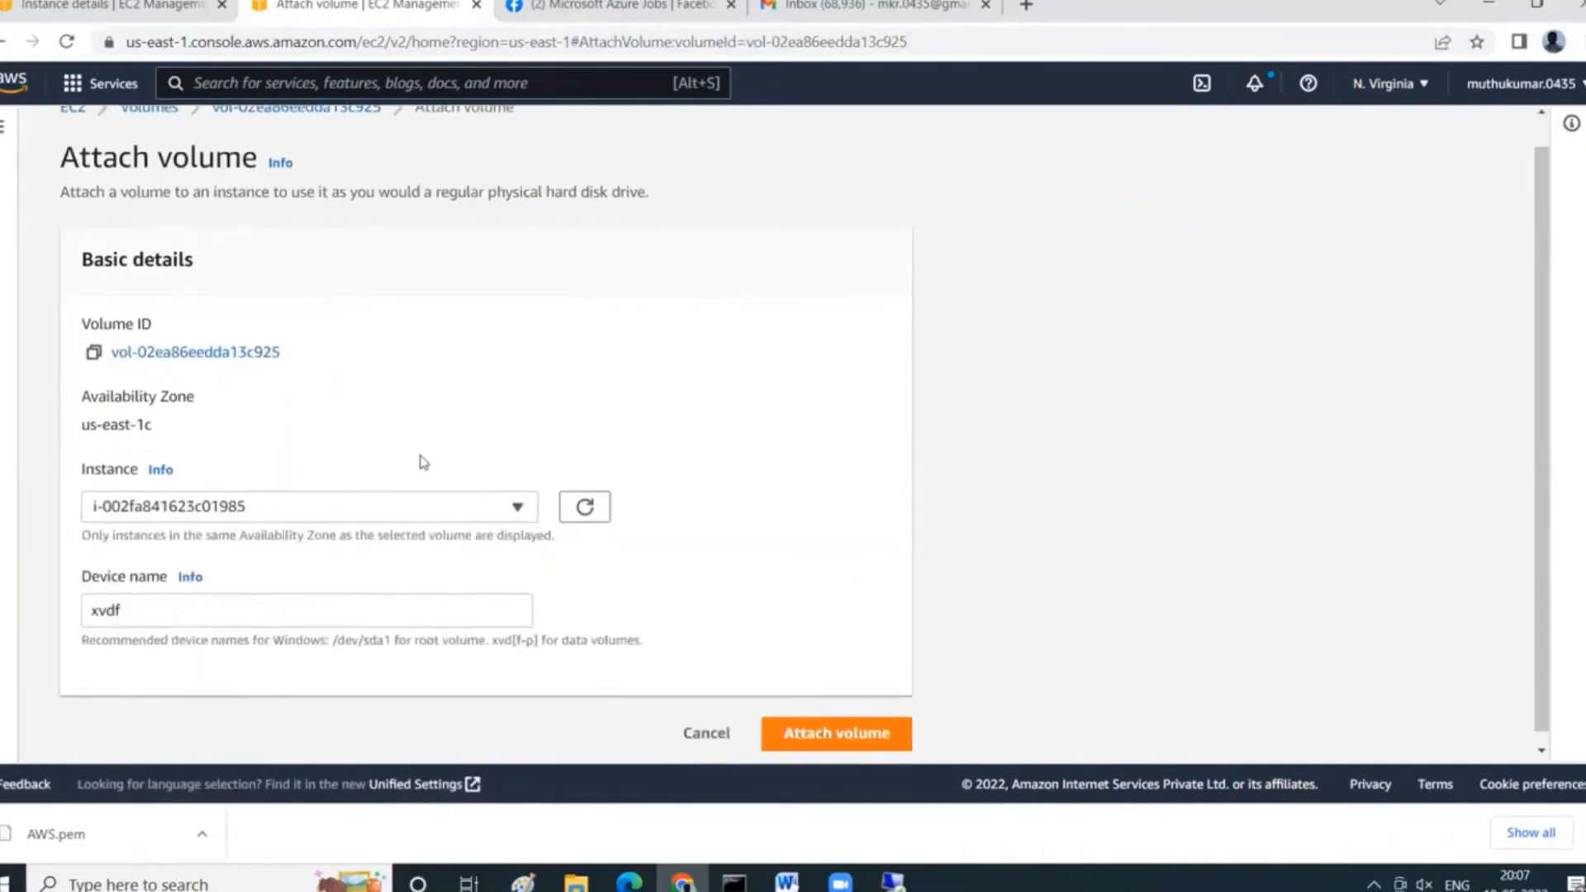
left_click(814, 728)
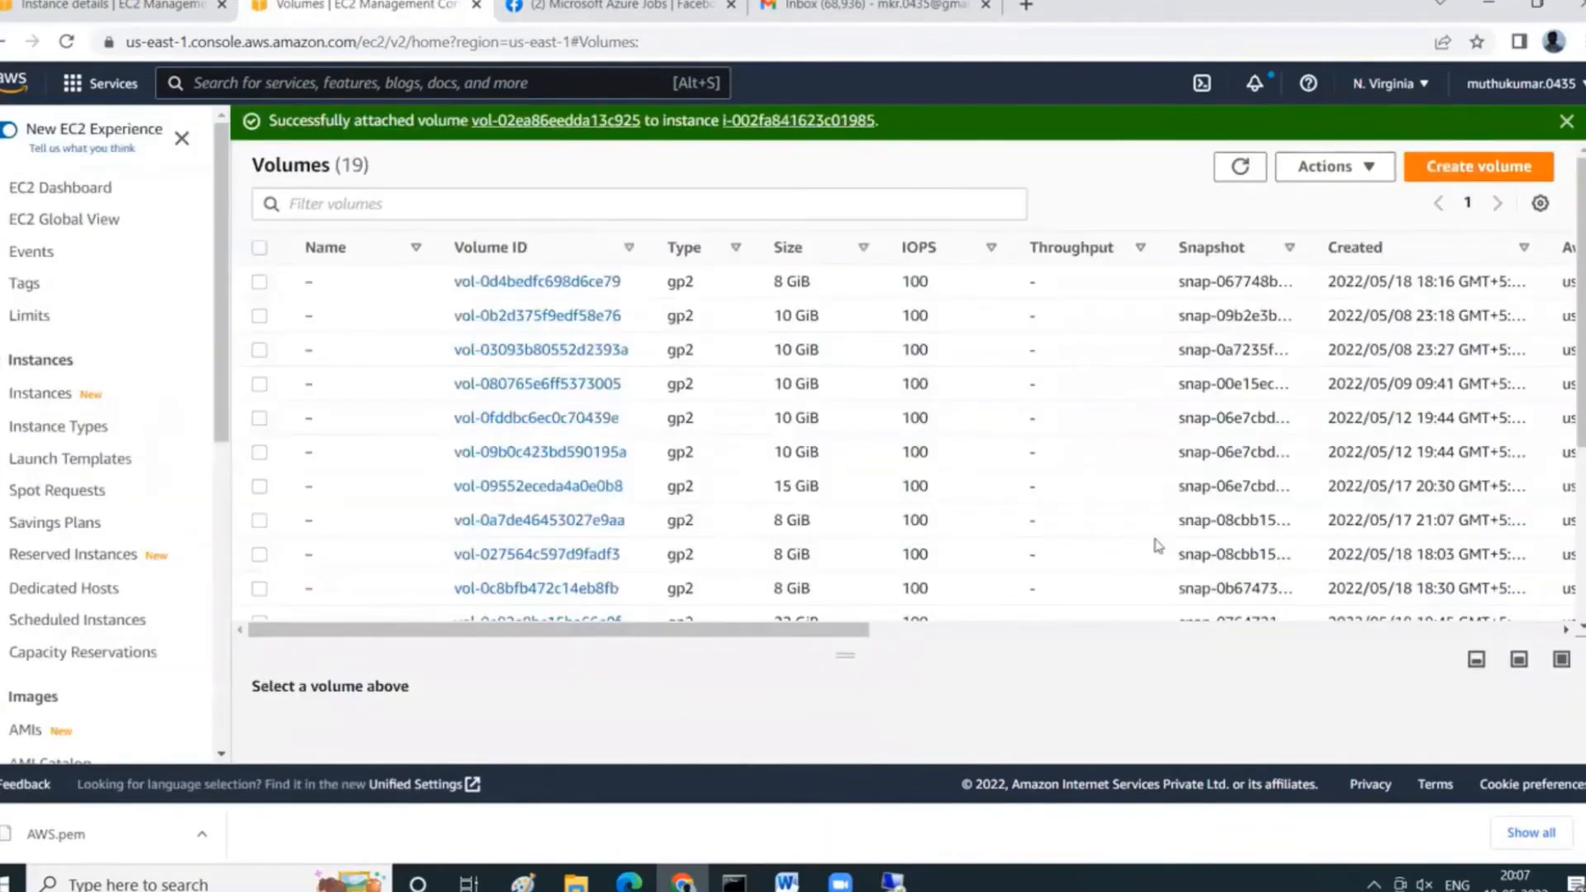
Refresh the volumes list and check the newly attached volume's state and attached instance.
left_click(1241, 167)
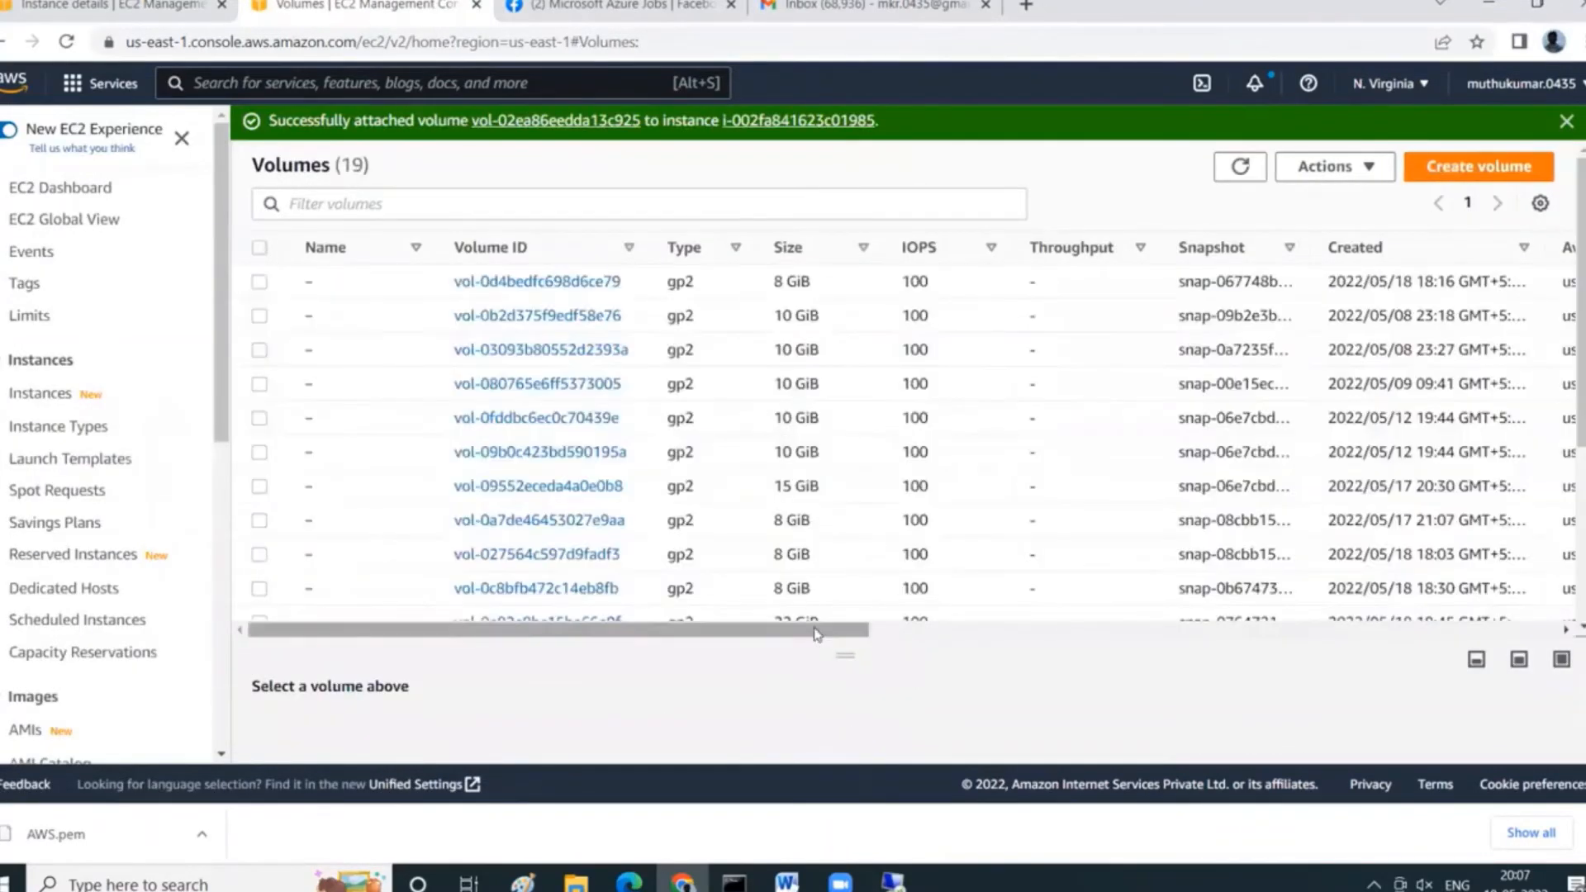
left_click_drag(818, 636, 1246, 637)
scroll(1442, 485, "right", 3)
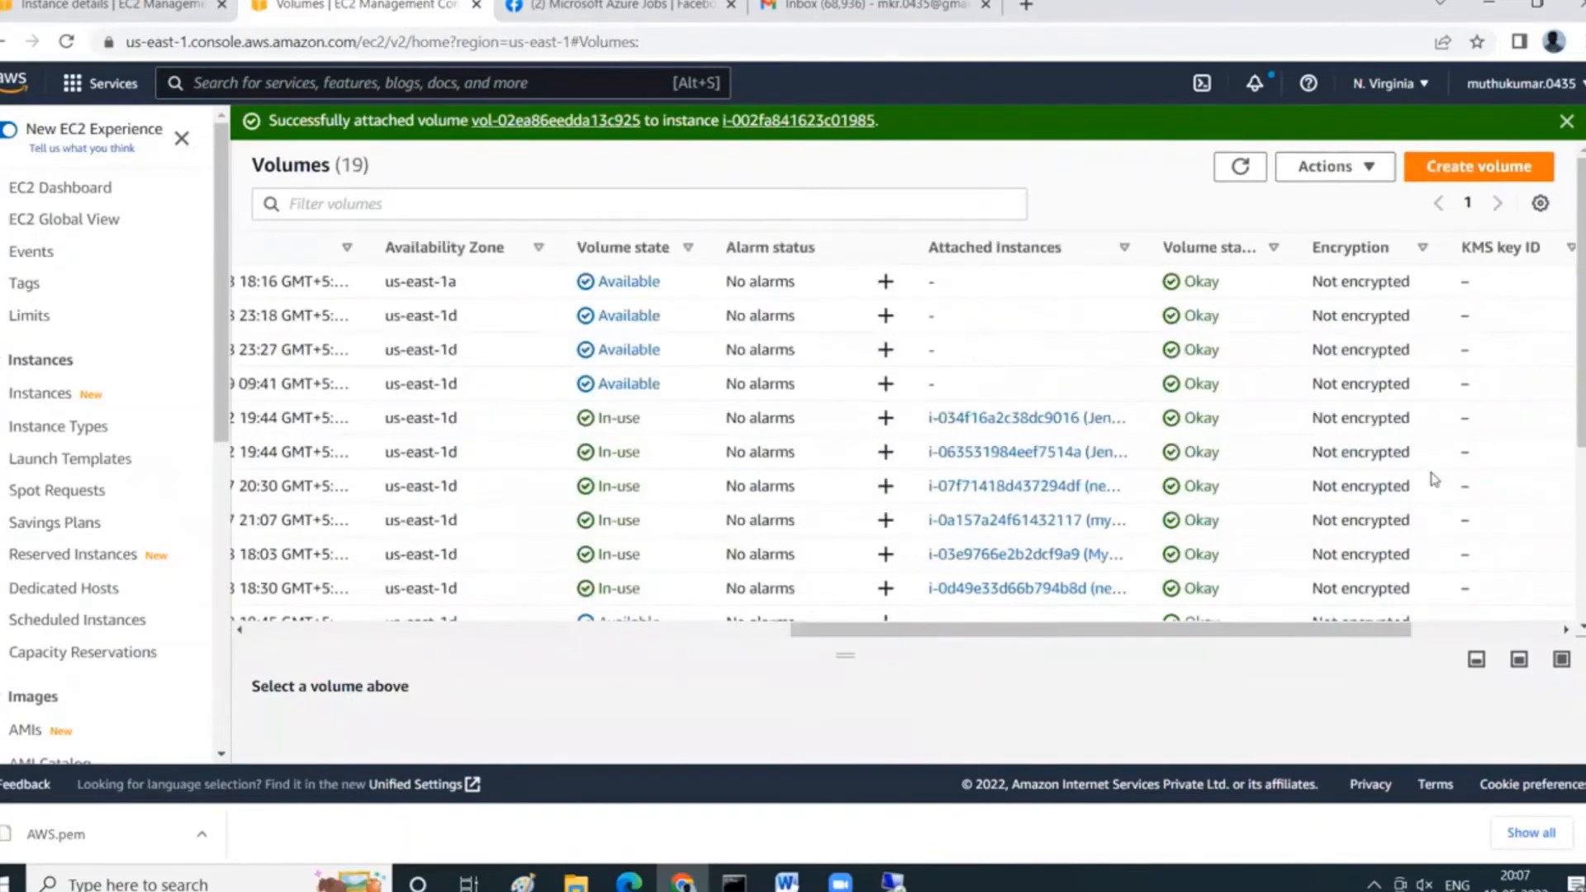
scroll(1214, 612, "down", 3)
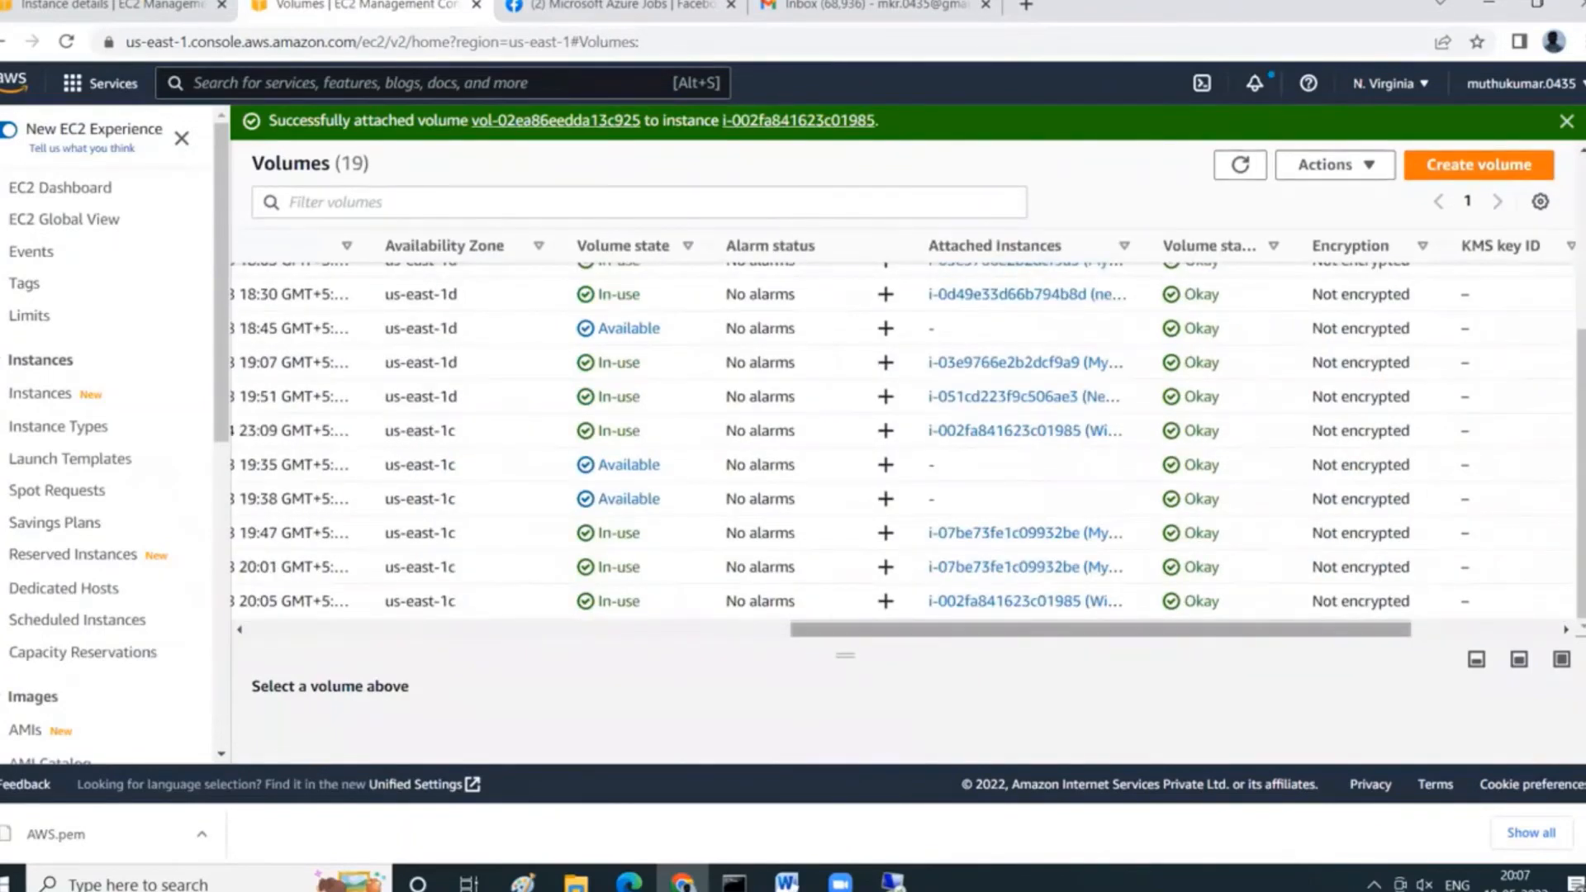
Switch to the Remote Desktop session and initialize Disk 1 with the MBR partition style in Disk Management.
left_click(895, 881)
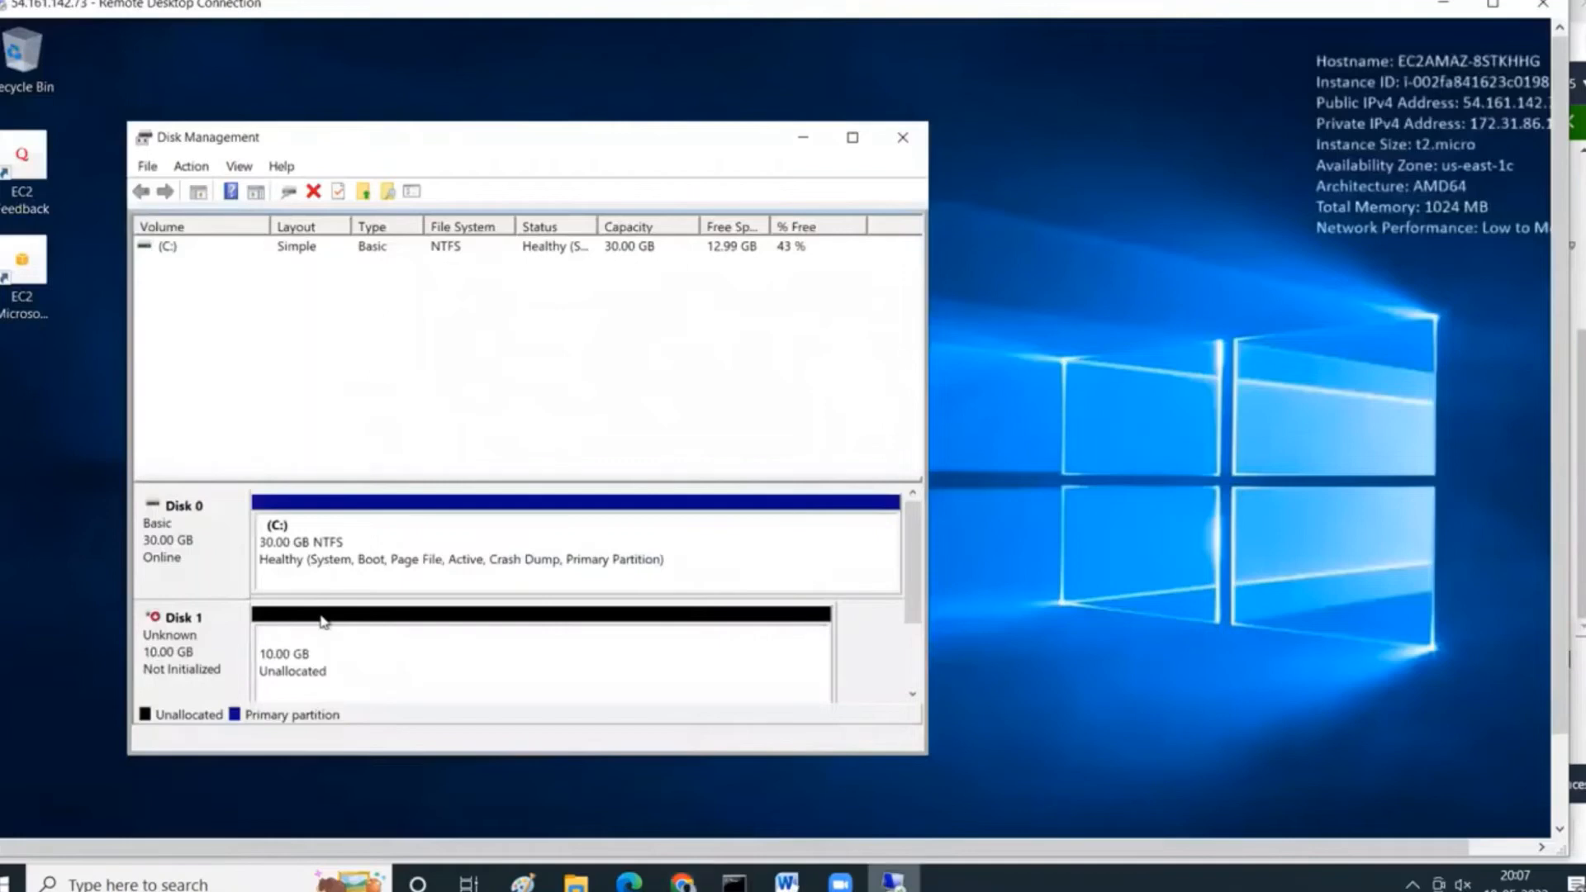
right_click(161, 650)
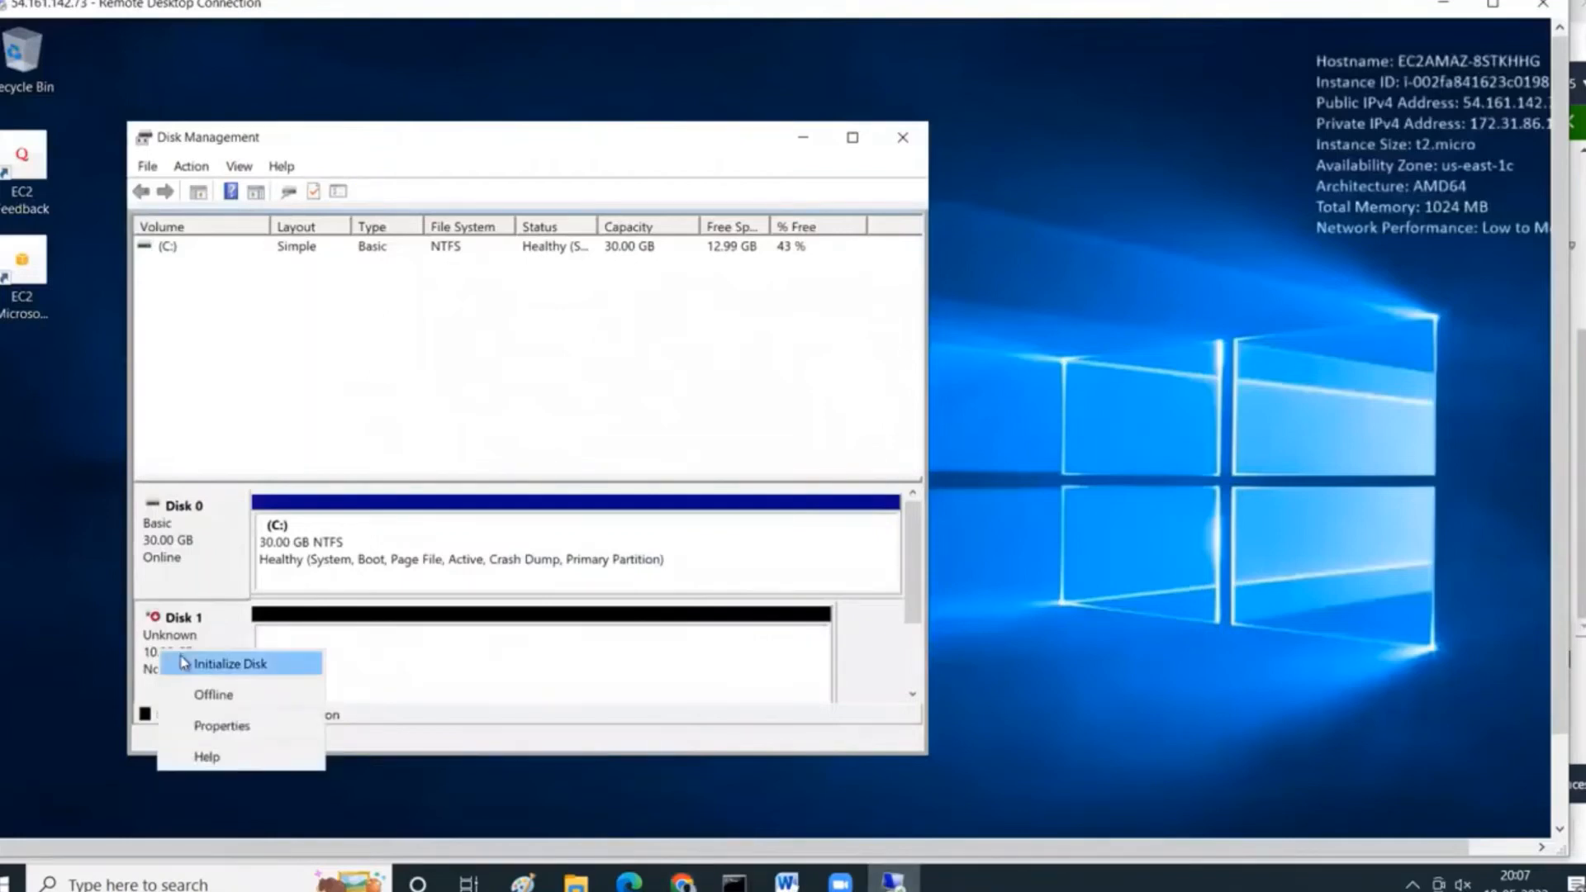
left_click(223, 663)
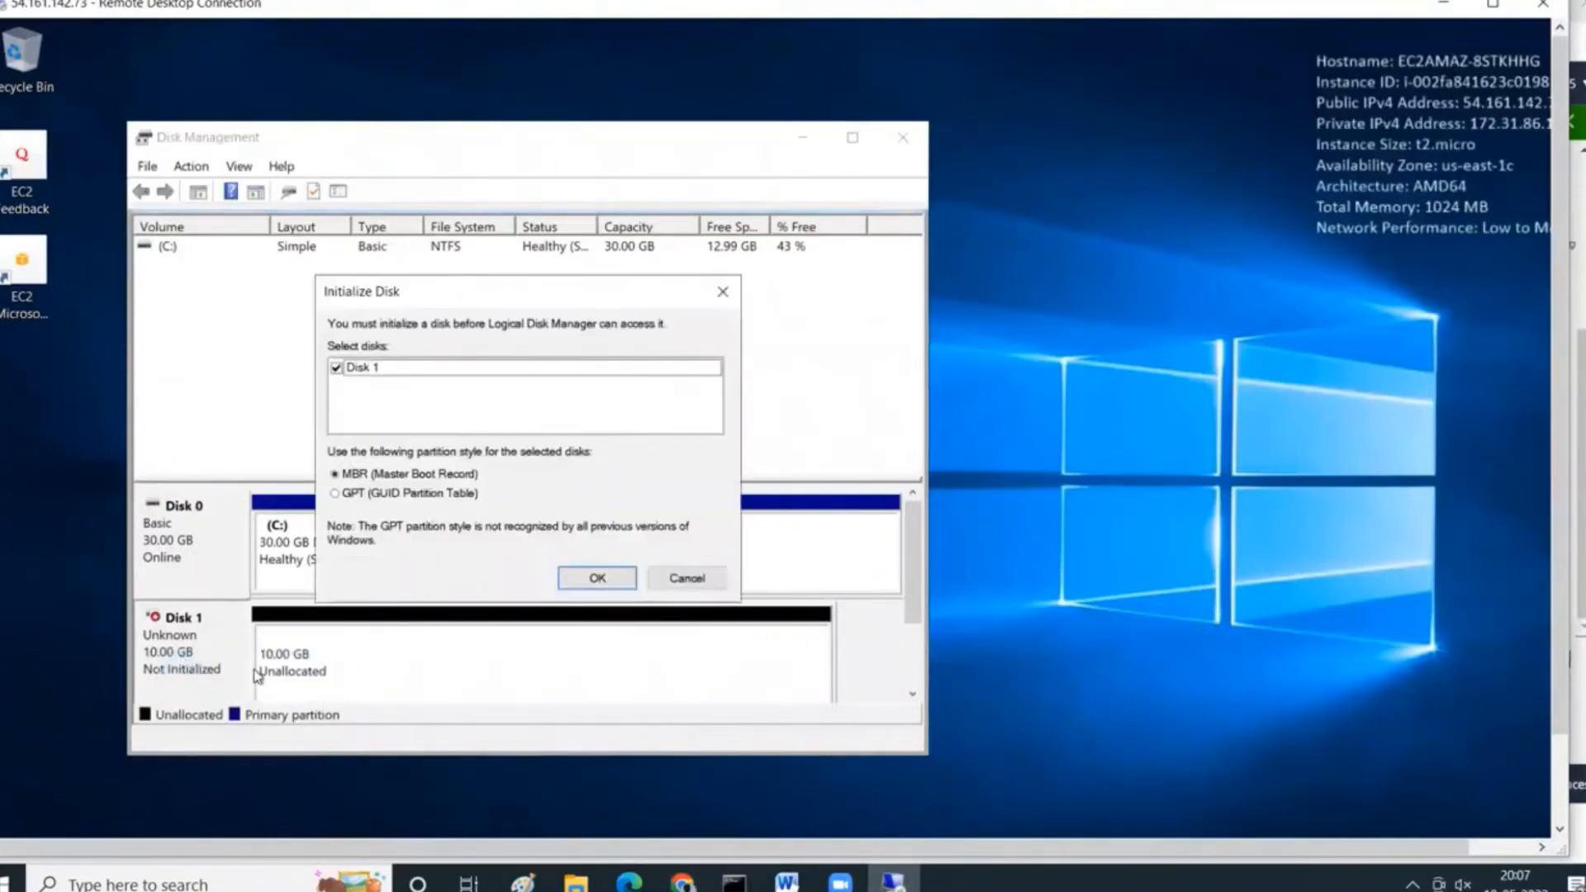
left_click(598, 579)
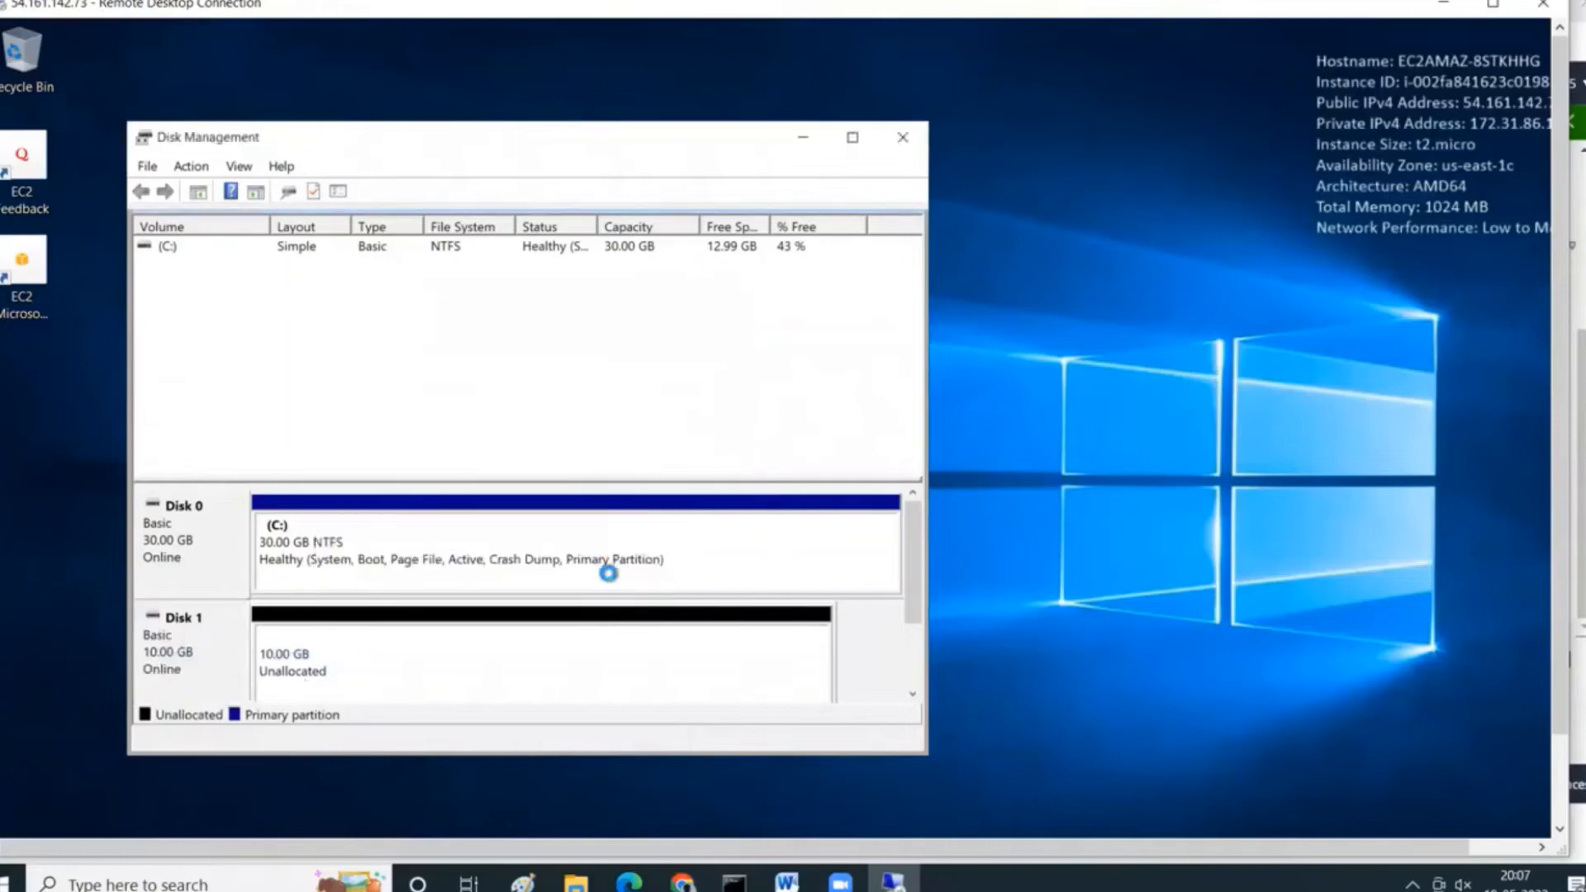
Create a simple volume on Disk 1's unallocated space, quick-formatted as NTFS with the label New Volume and the default settings.
right_click(409, 654)
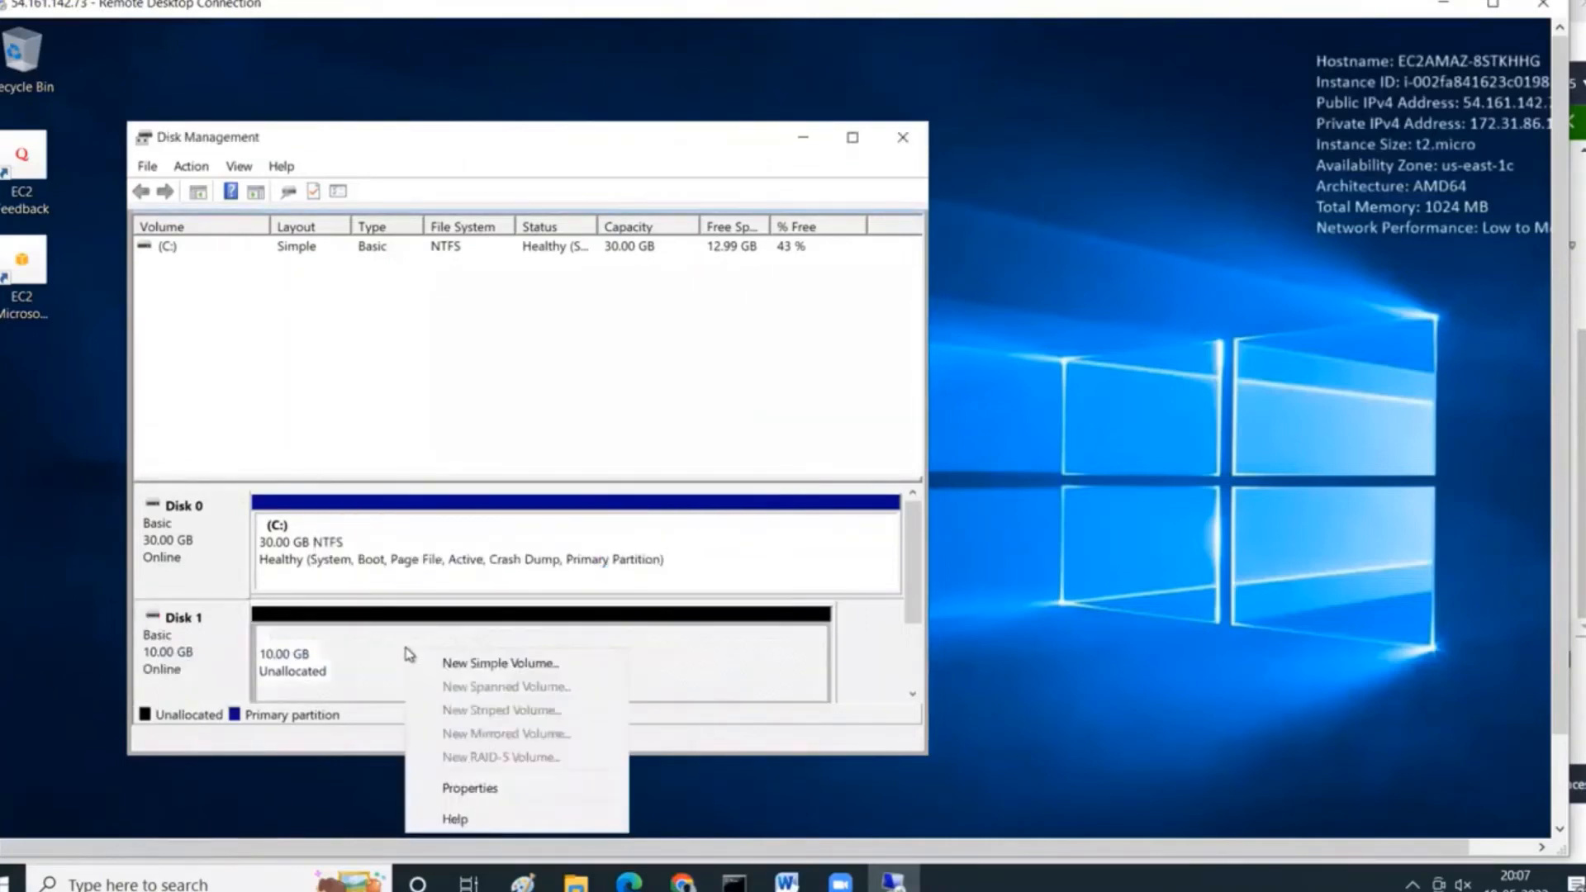
left_click(578, 665)
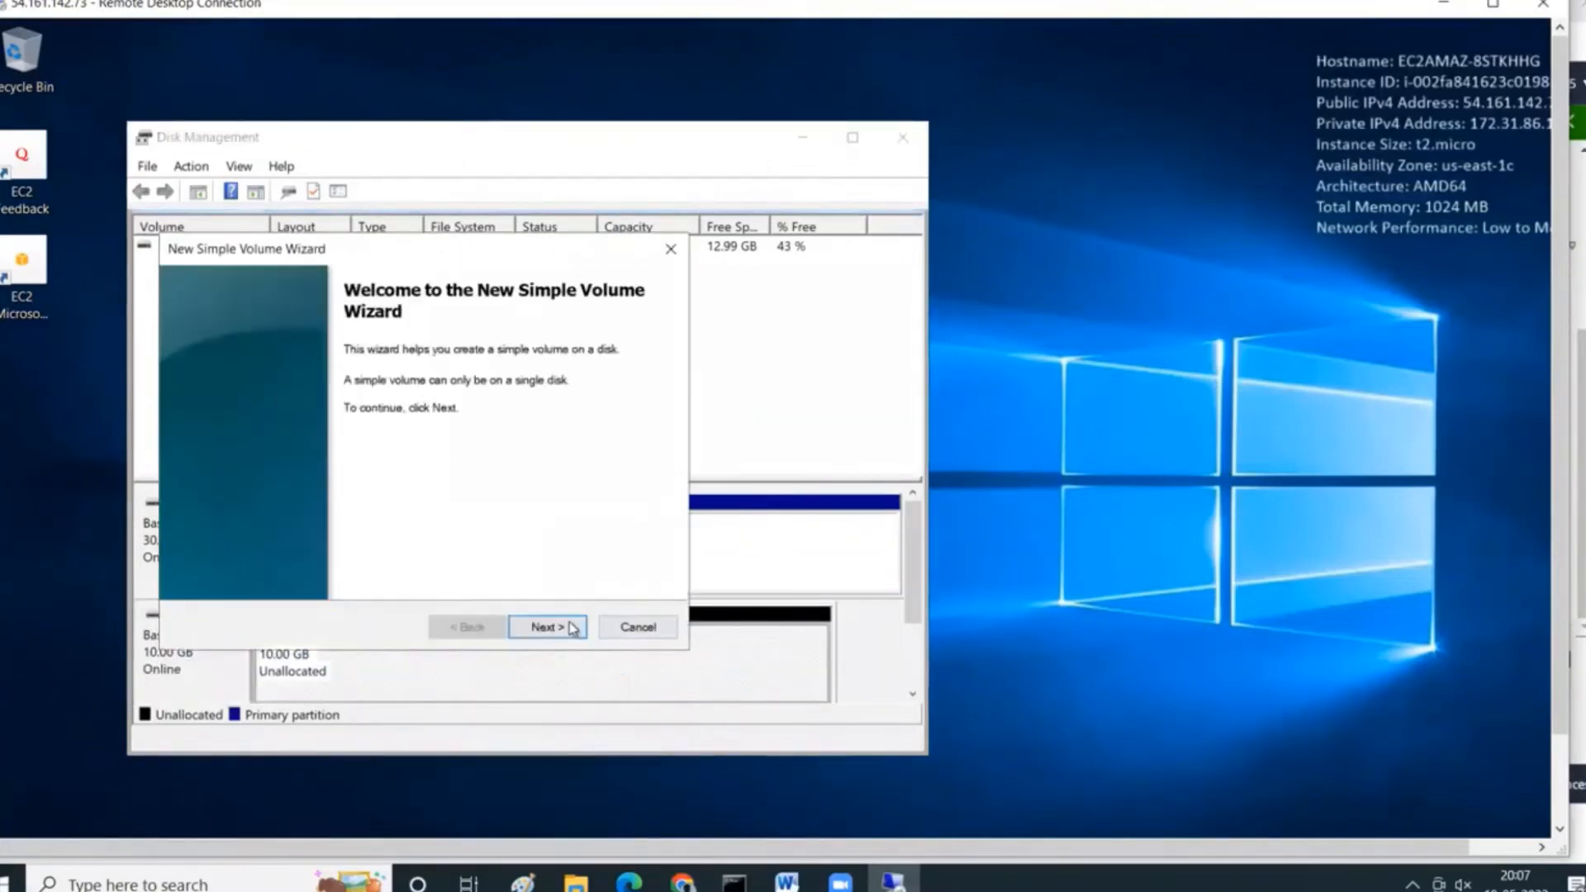
left_click(570, 630)
left_click(566, 630)
left_click(567, 630)
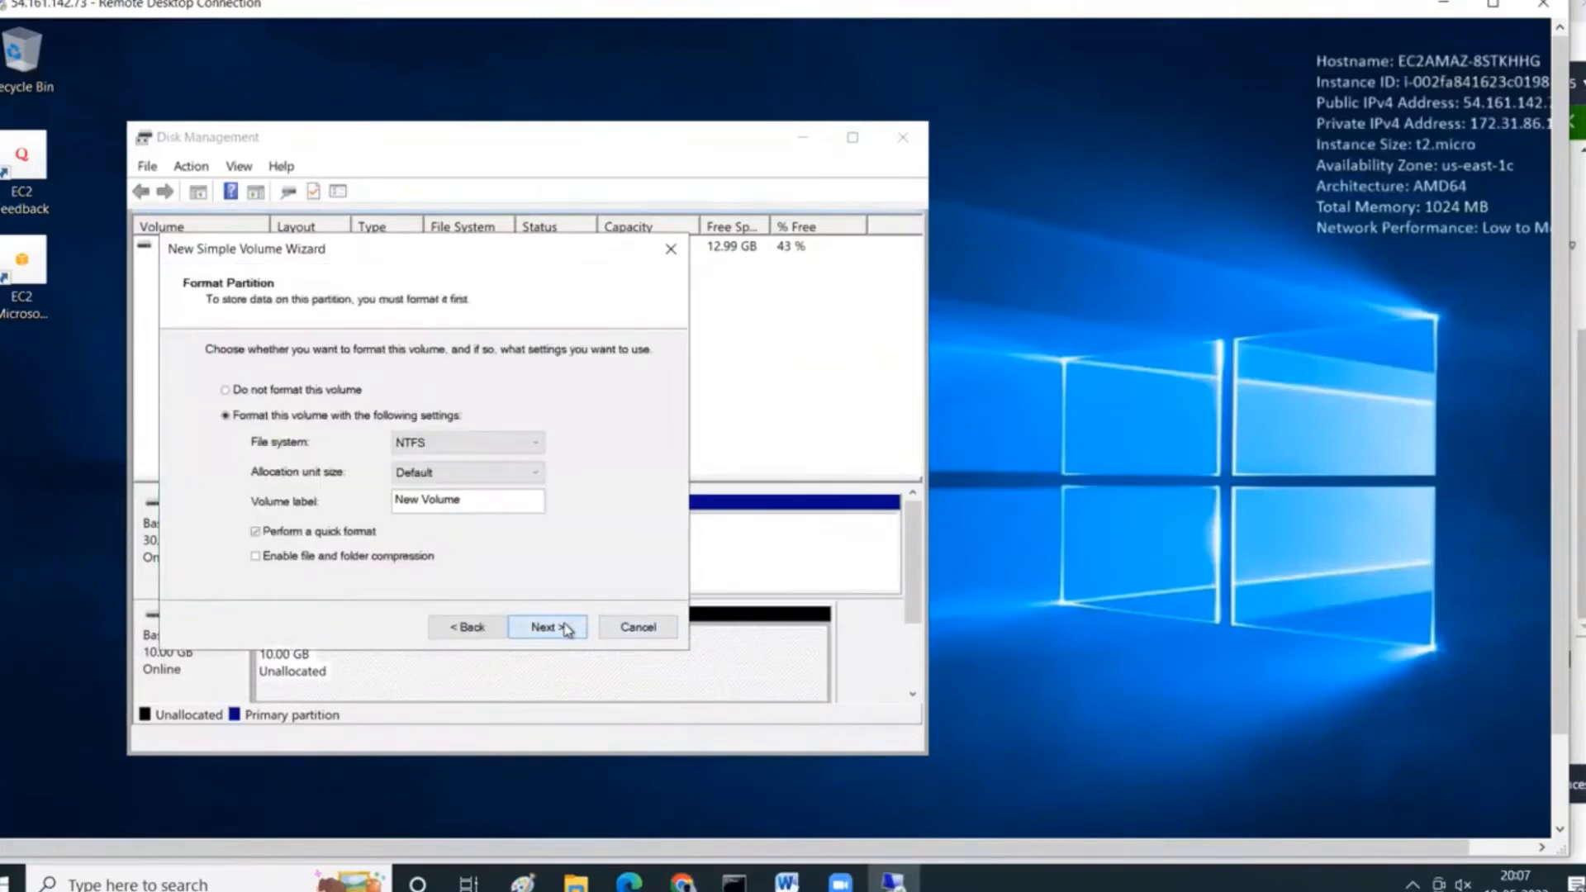
left_click(562, 628)
left_click(562, 628)
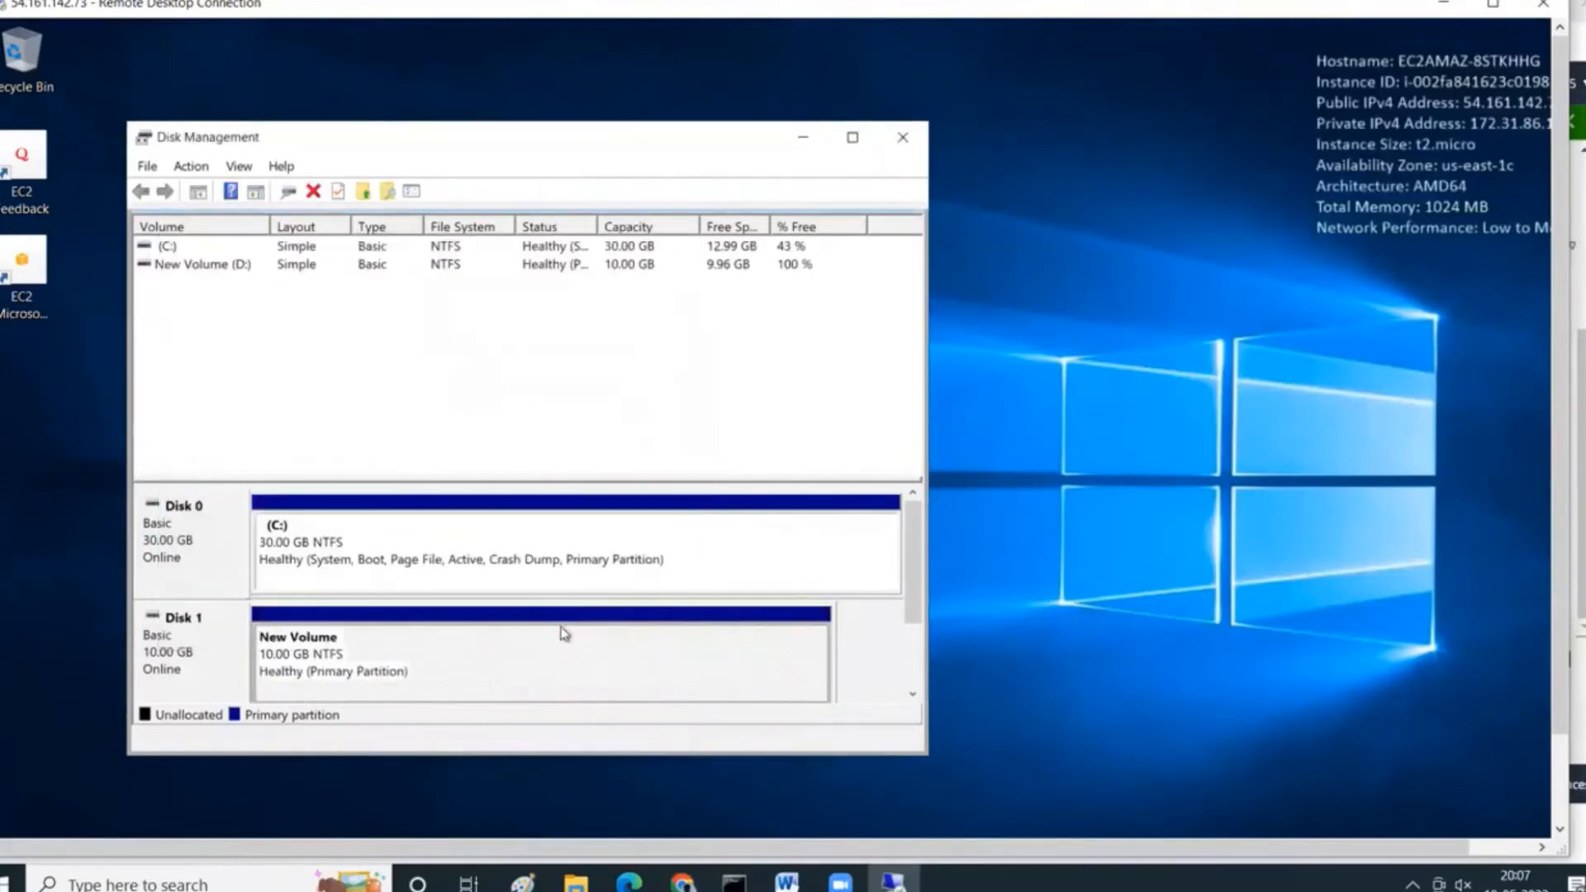
Open New Volume (D:) and create a text document in it, keeping the default name New Text Document.
right_click(219, 267)
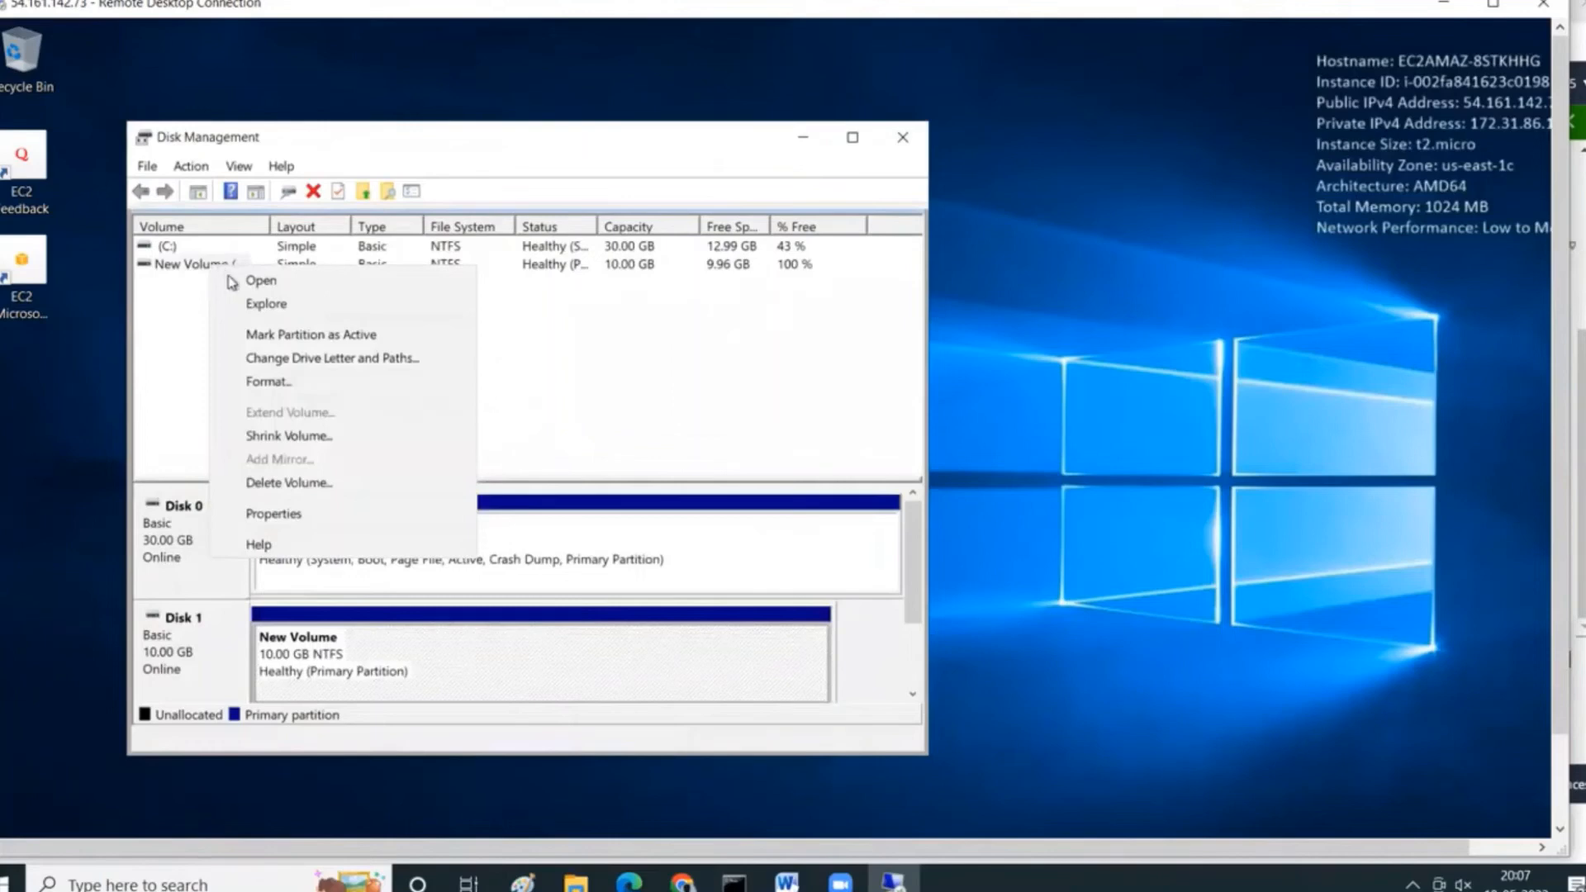
left_click(234, 281)
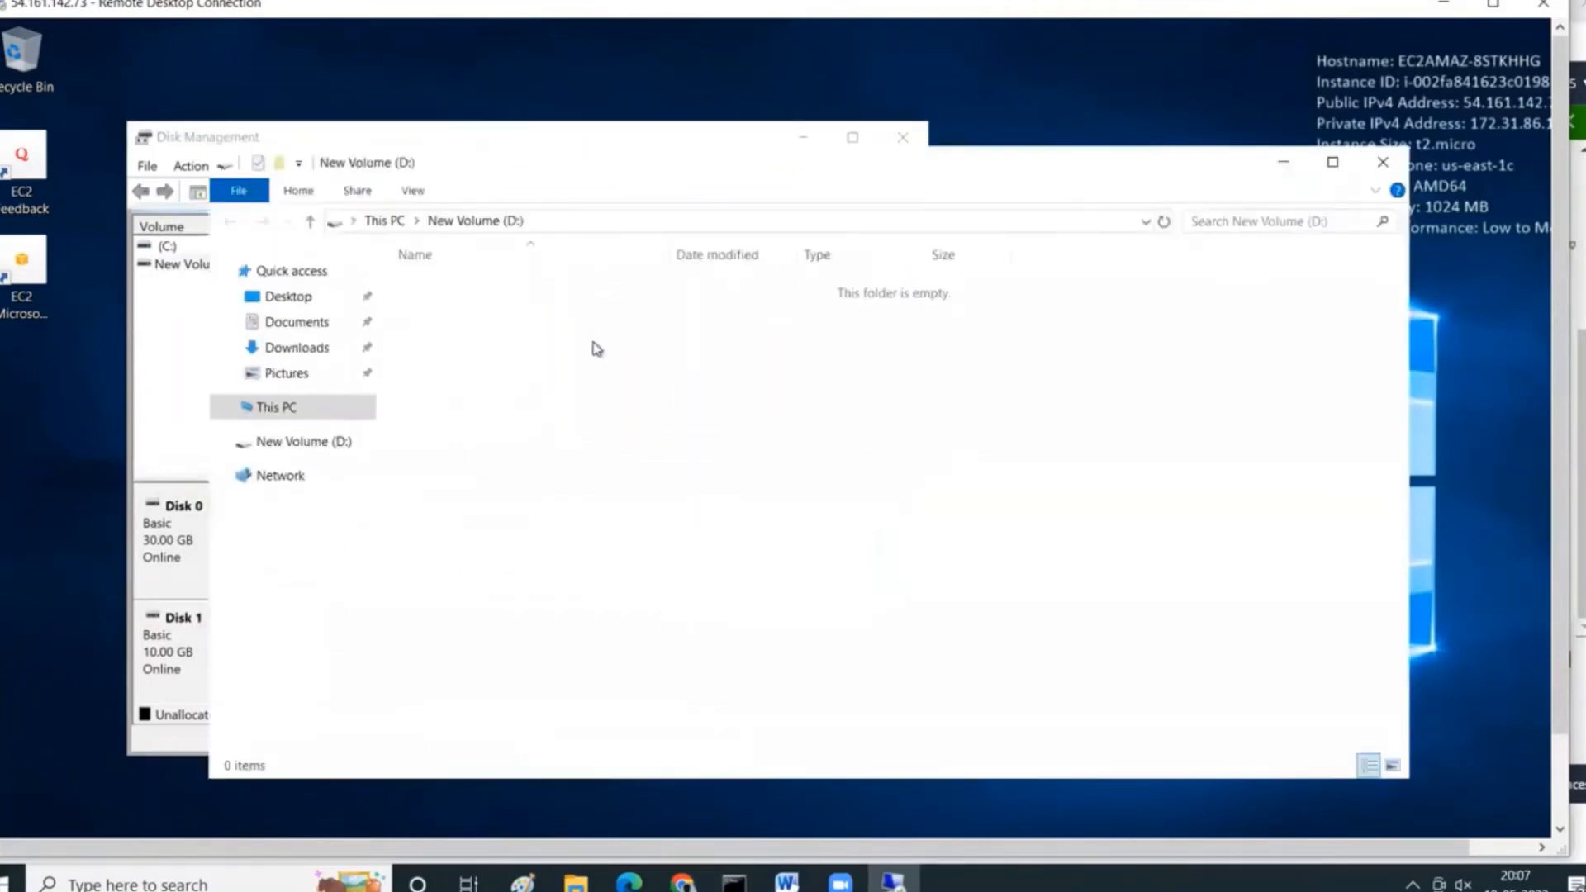
right_click(561, 405)
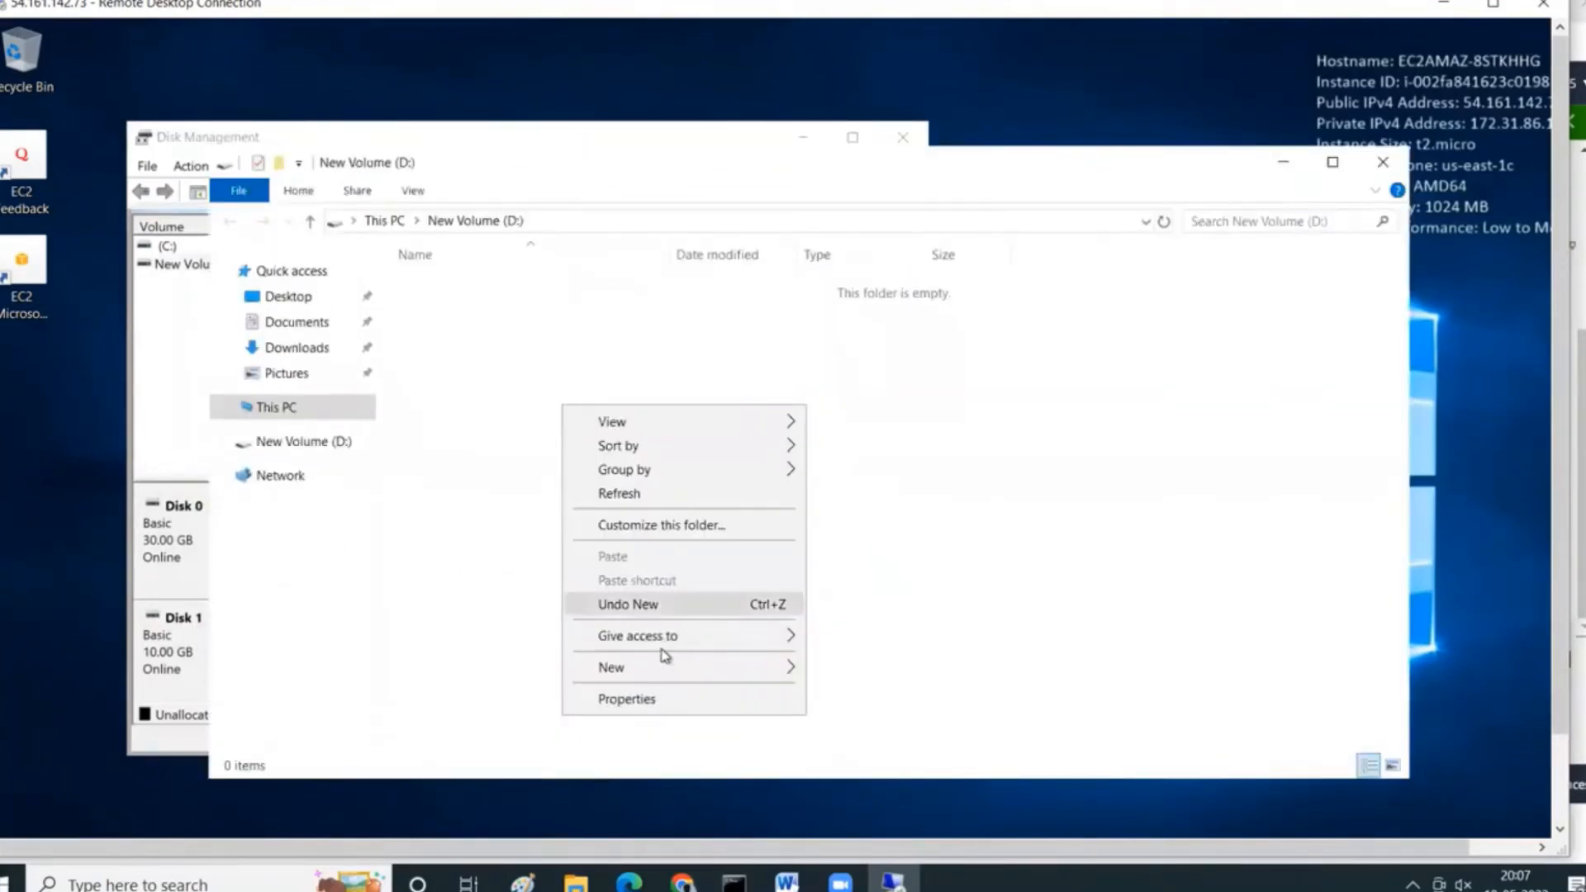
mouse_move(684, 662)
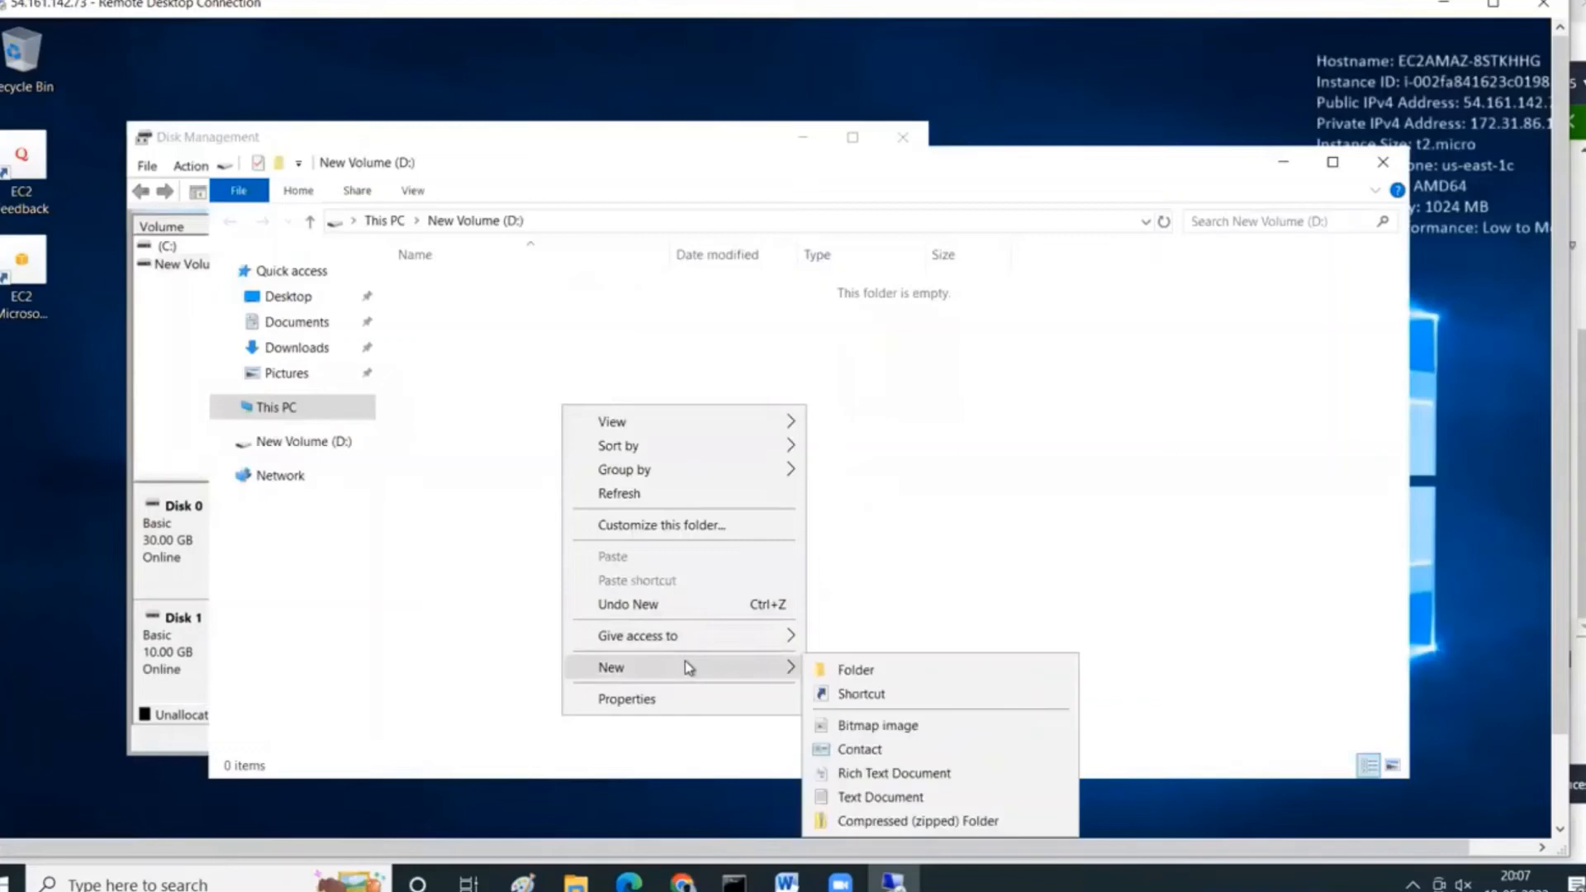
left_click(923, 798)
left_click(656, 346)
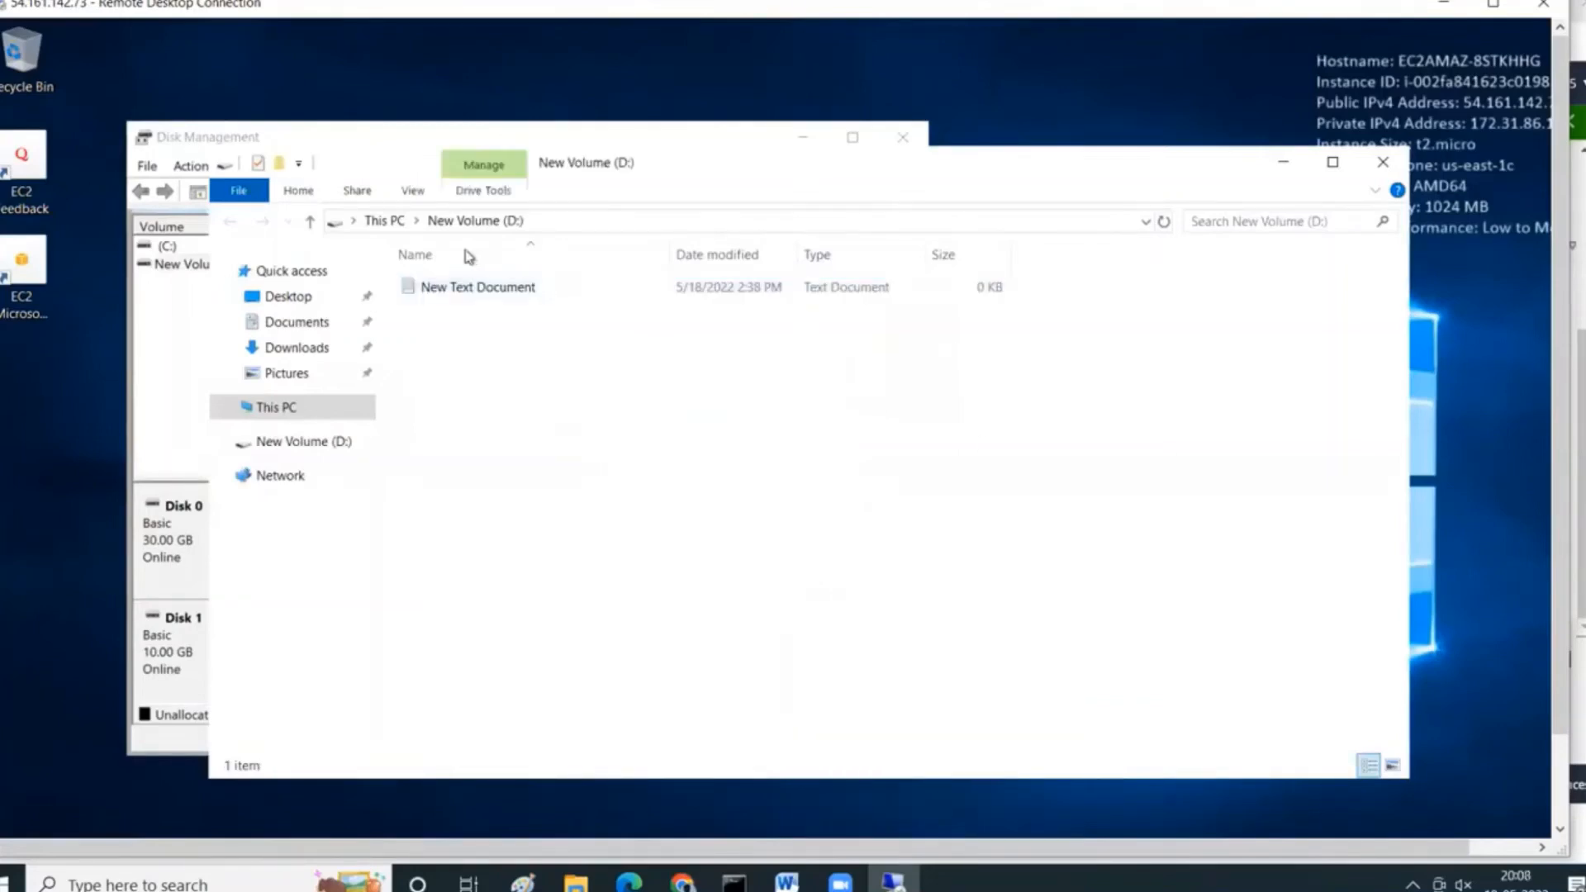
Write "This is a test file" in New Text Document, then save and close it.
double_click(467, 287)
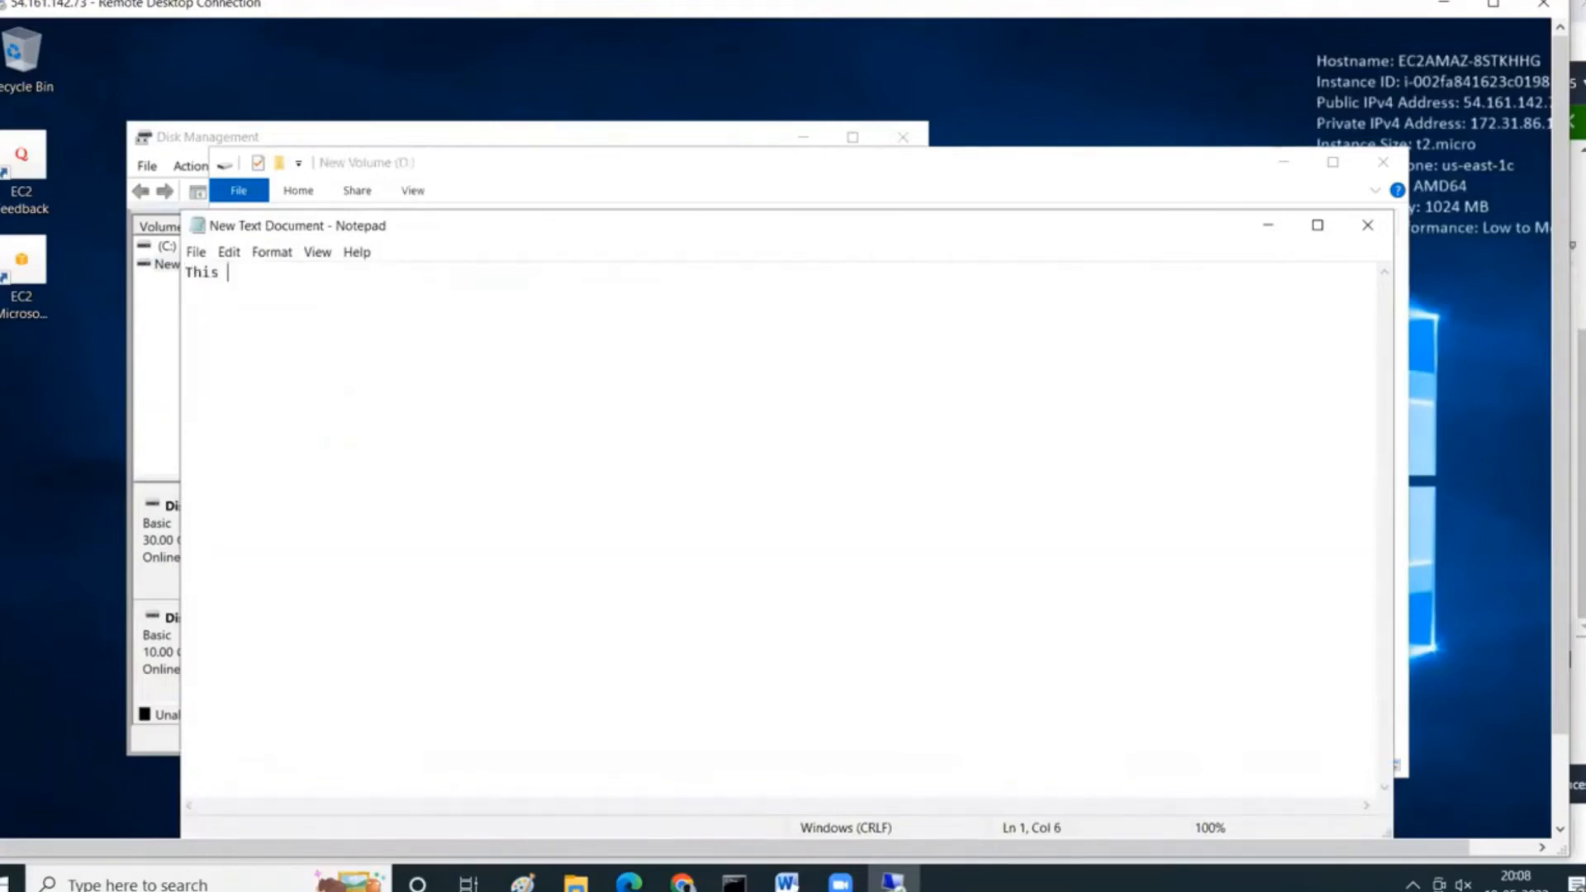
type("This is a test file")
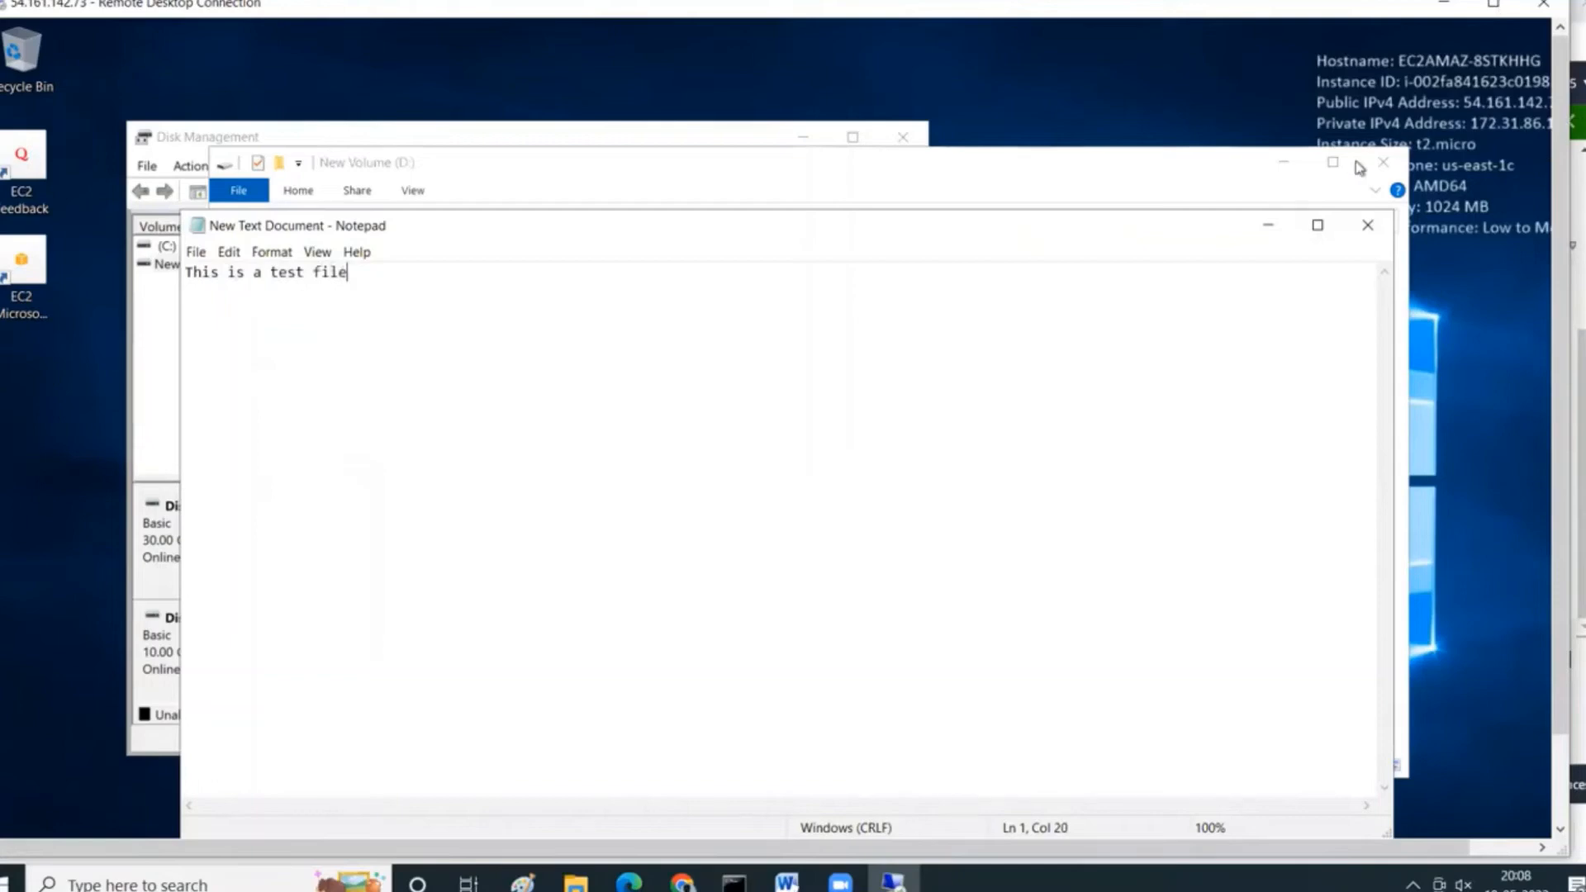
left_click(1369, 225)
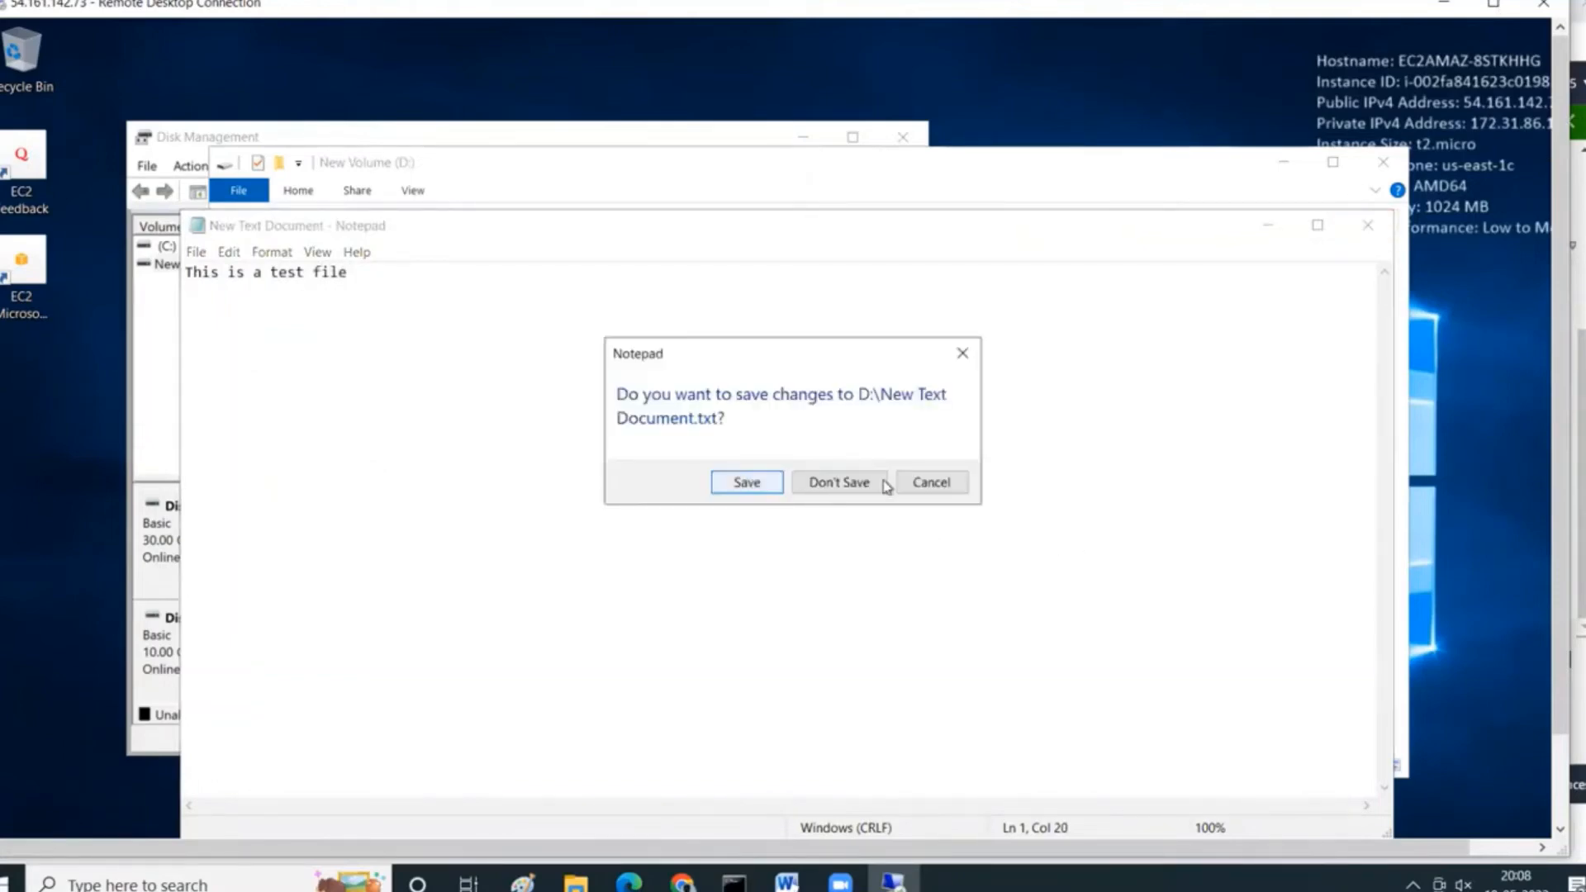
left_click(883, 484)
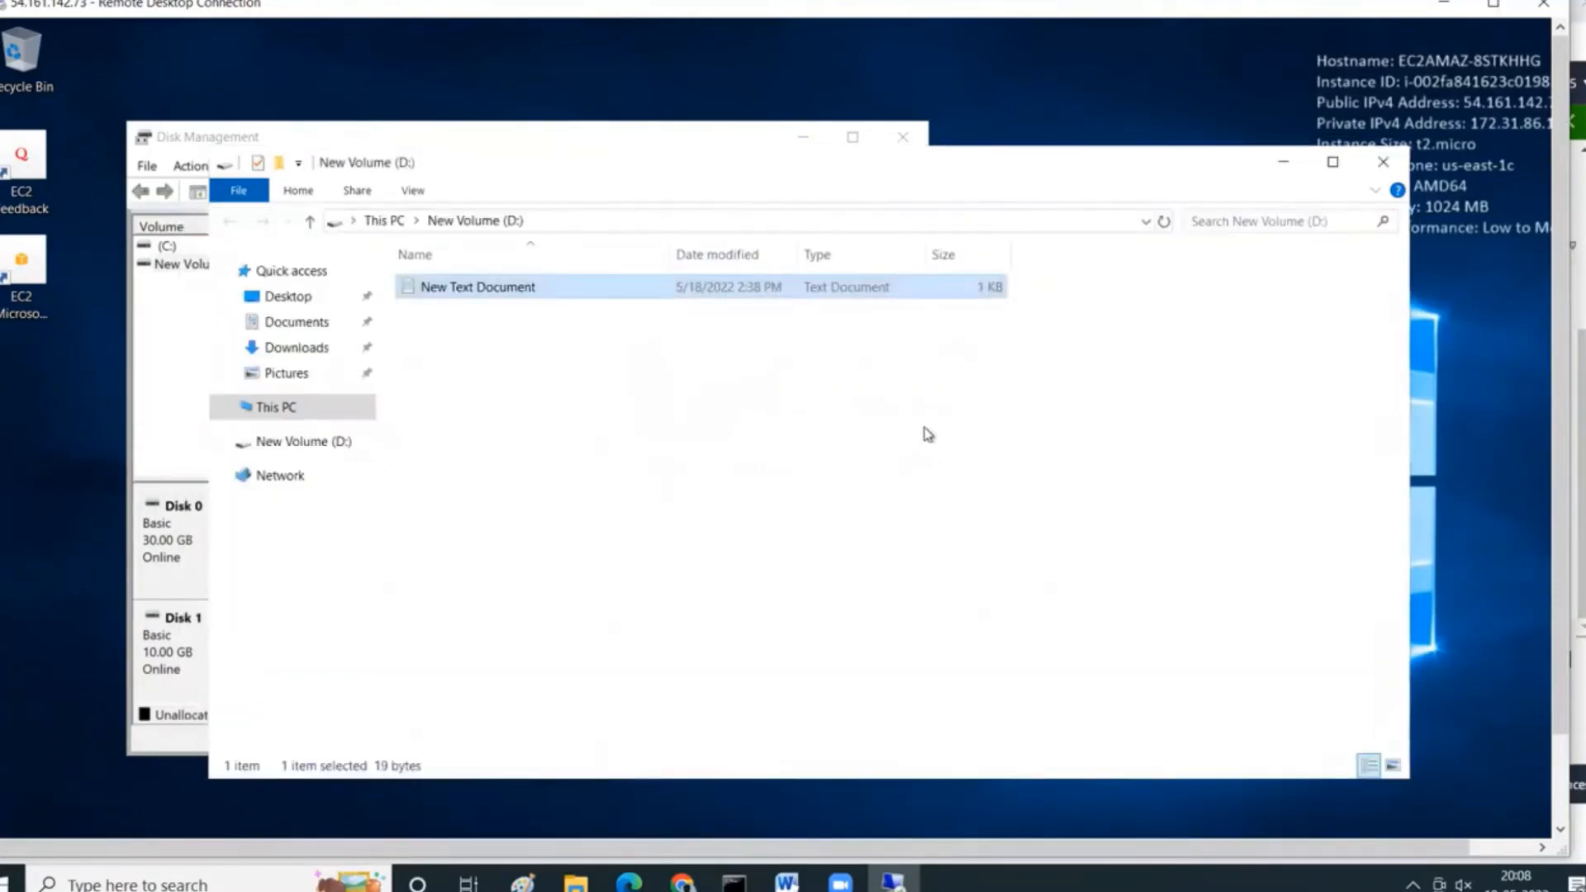
Switch to the AWS console in the browser and create a snapshot of volume vol-02ea86eedda13c925 with the description Windows10.
left_click(683, 883)
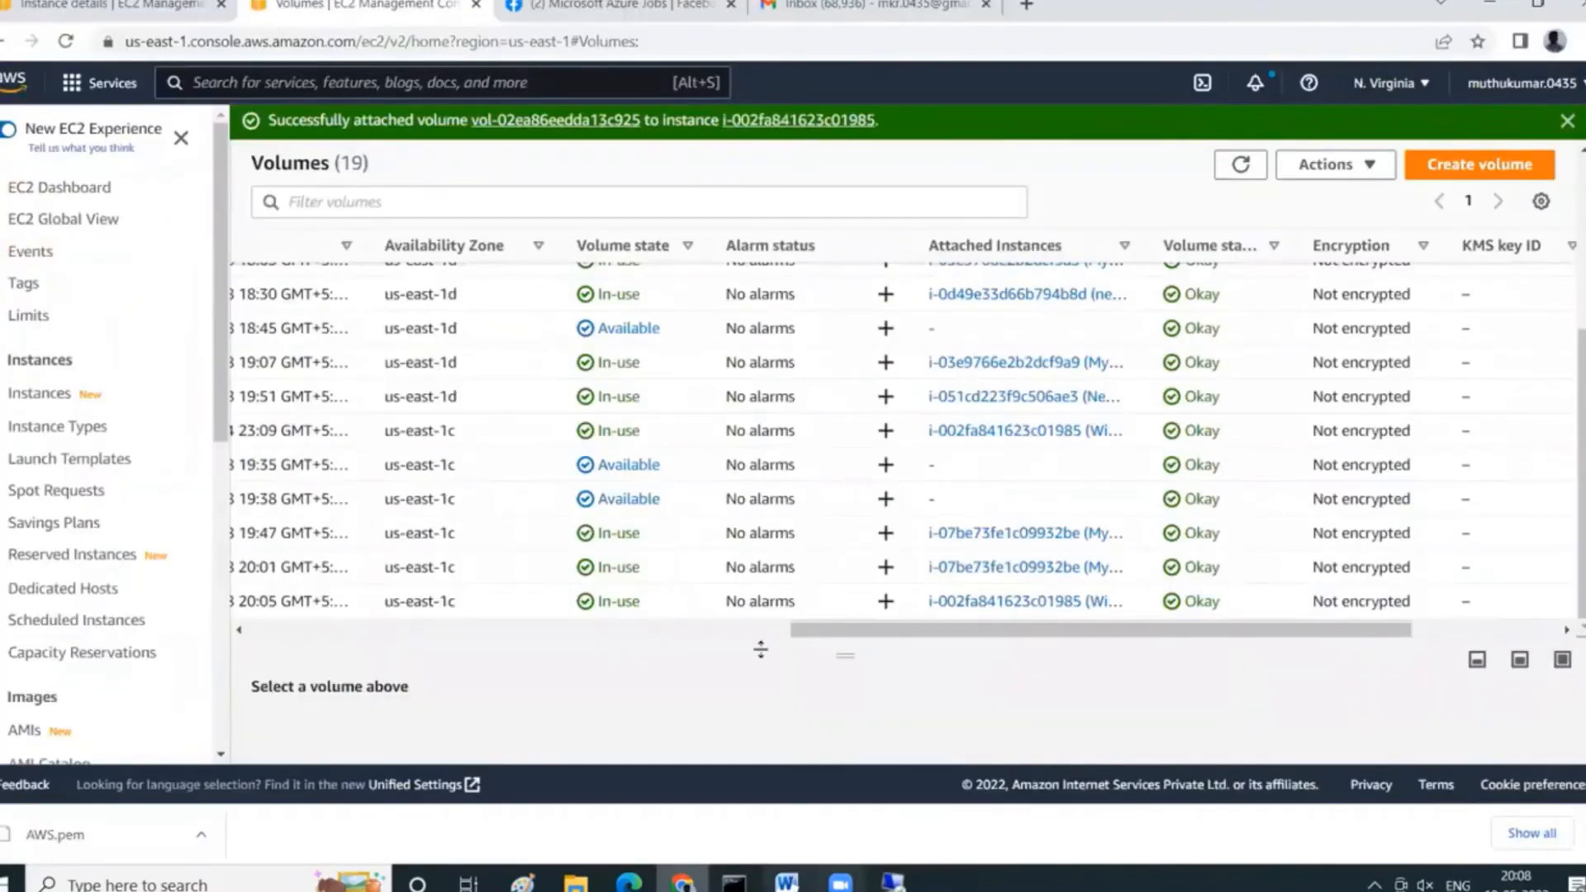
left_click(506, 648)
left_click_drag(542, 641, 208, 636)
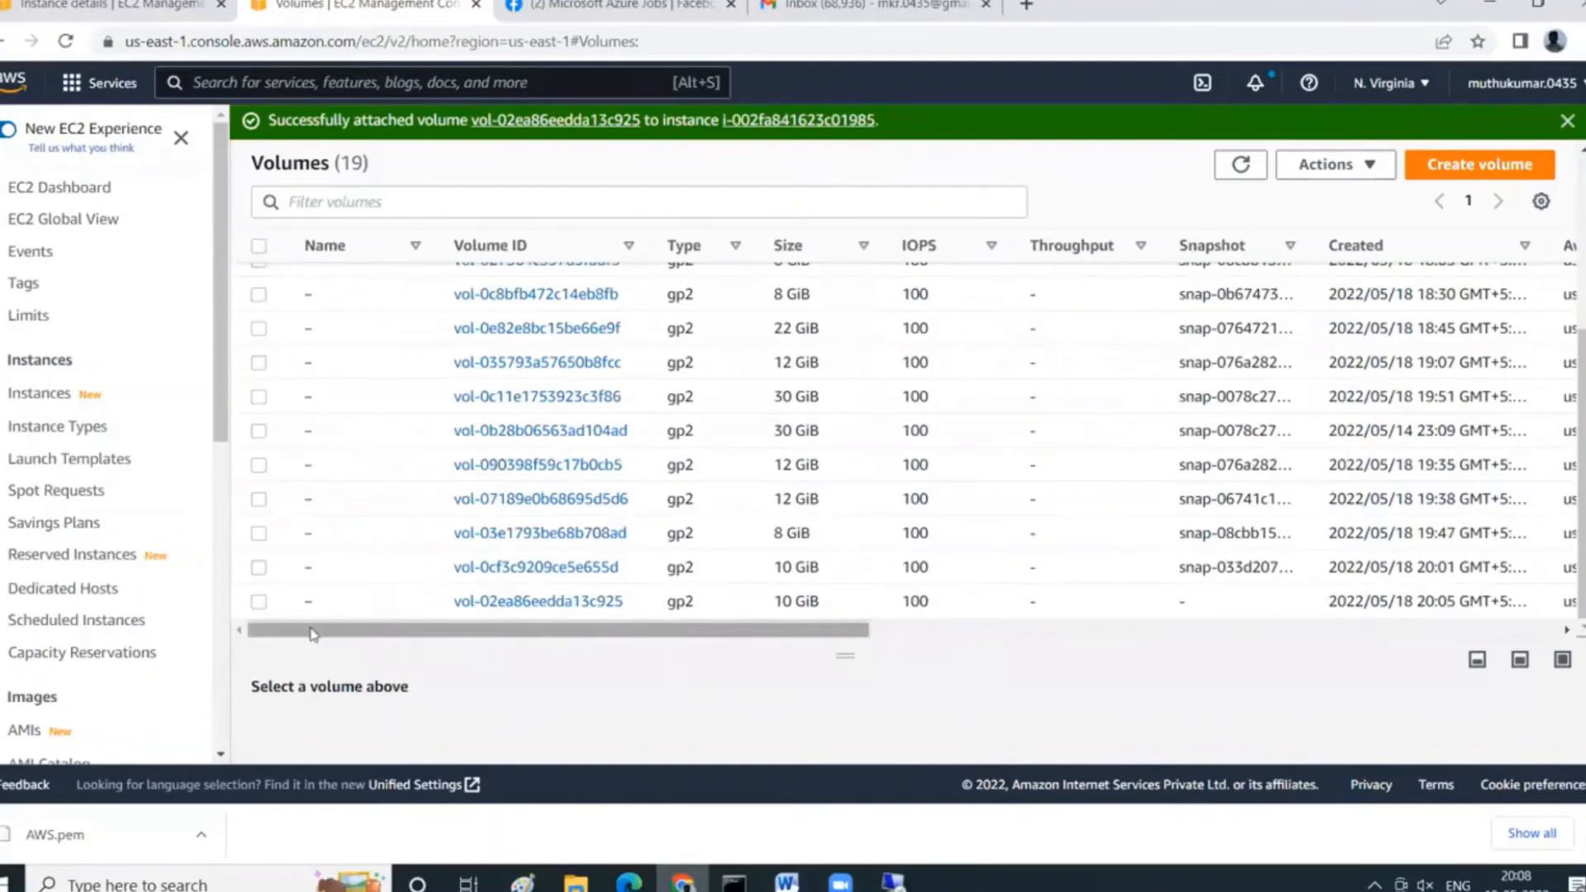
left_click(258, 603)
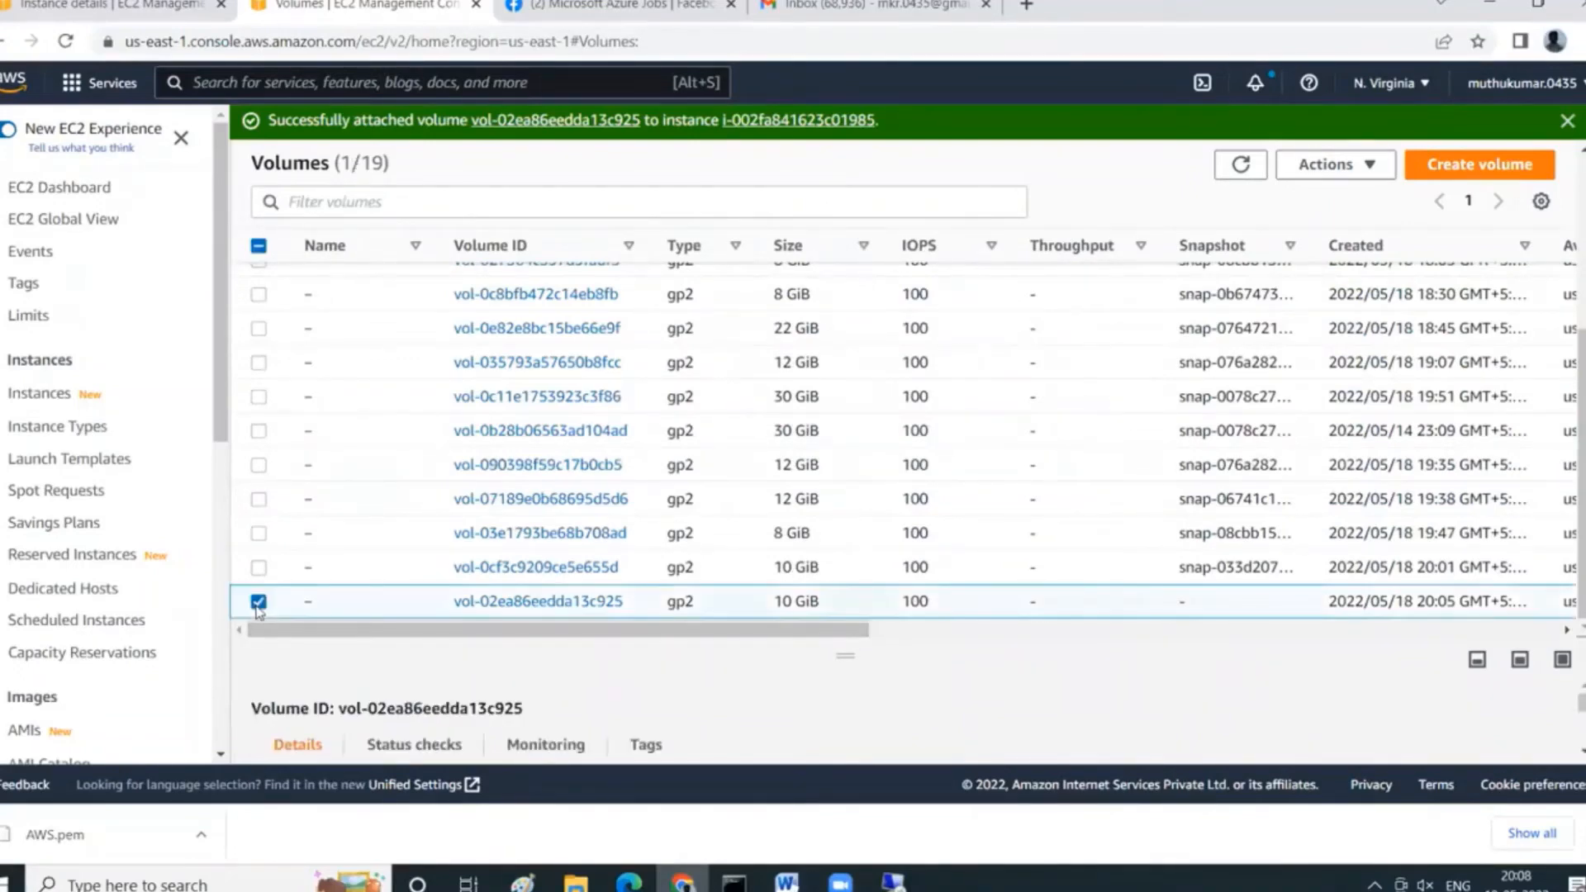
left_click(1359, 169)
left_click(1360, 228)
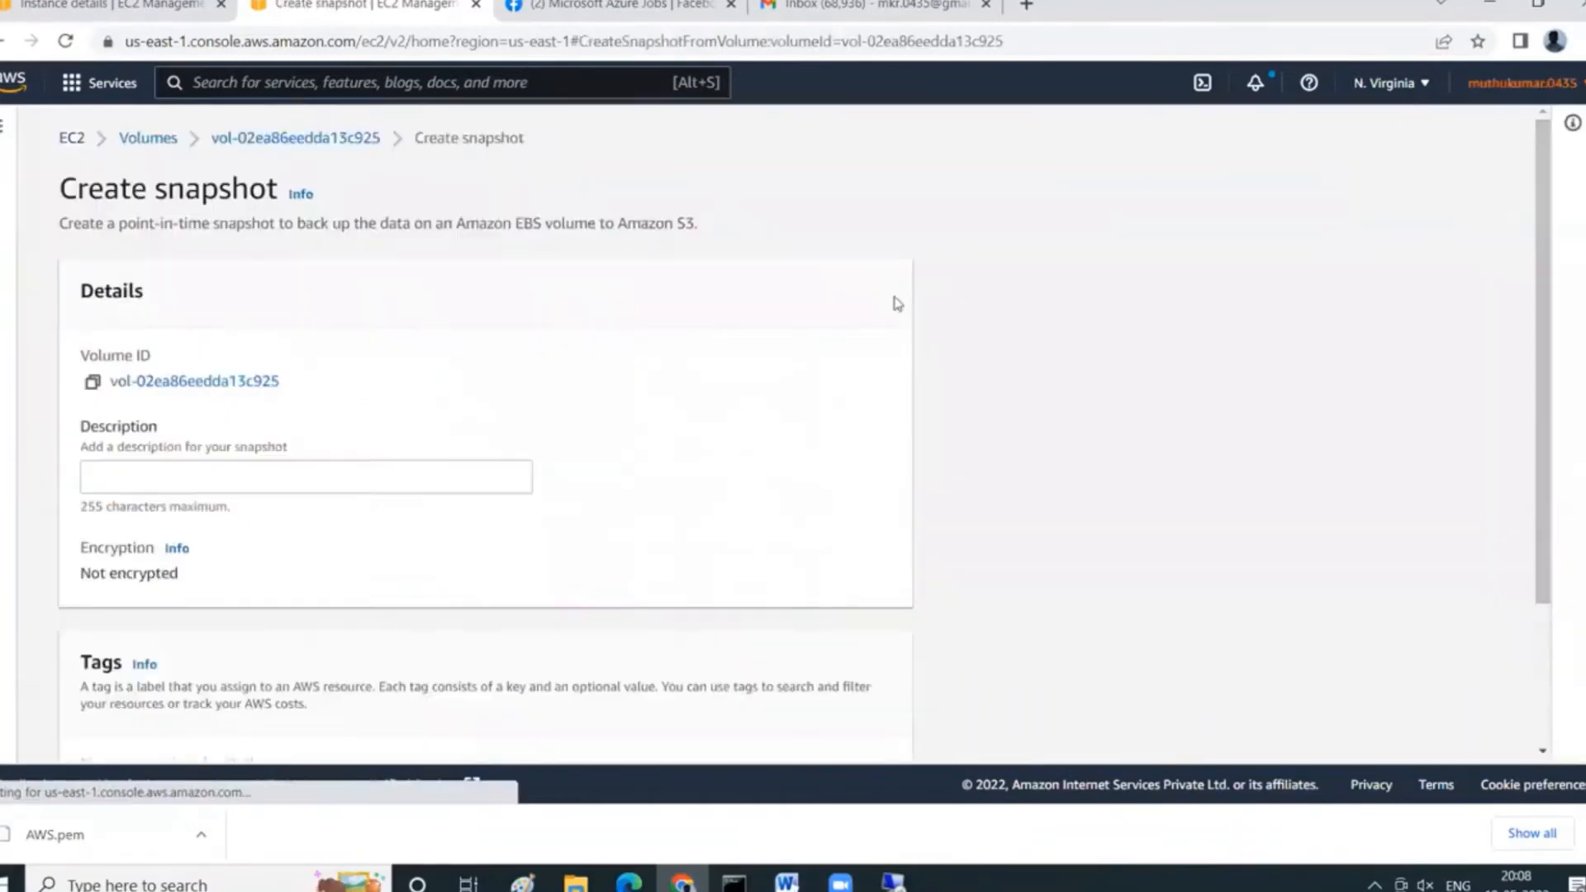
left_click(388, 471)
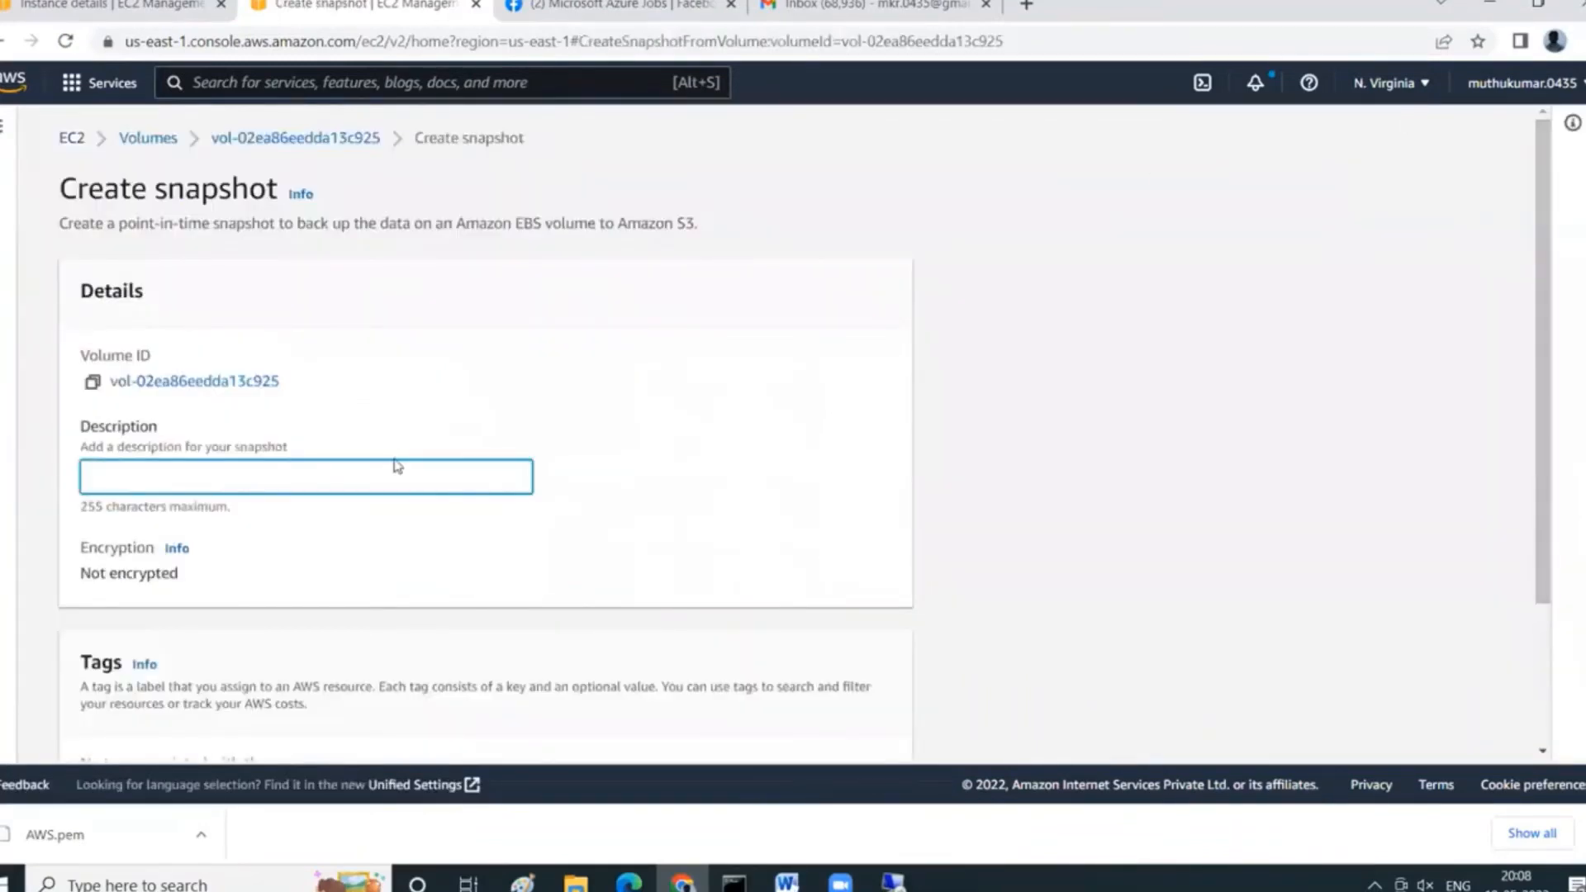
type("Windows10")
scroll(398, 467, "down", 3)
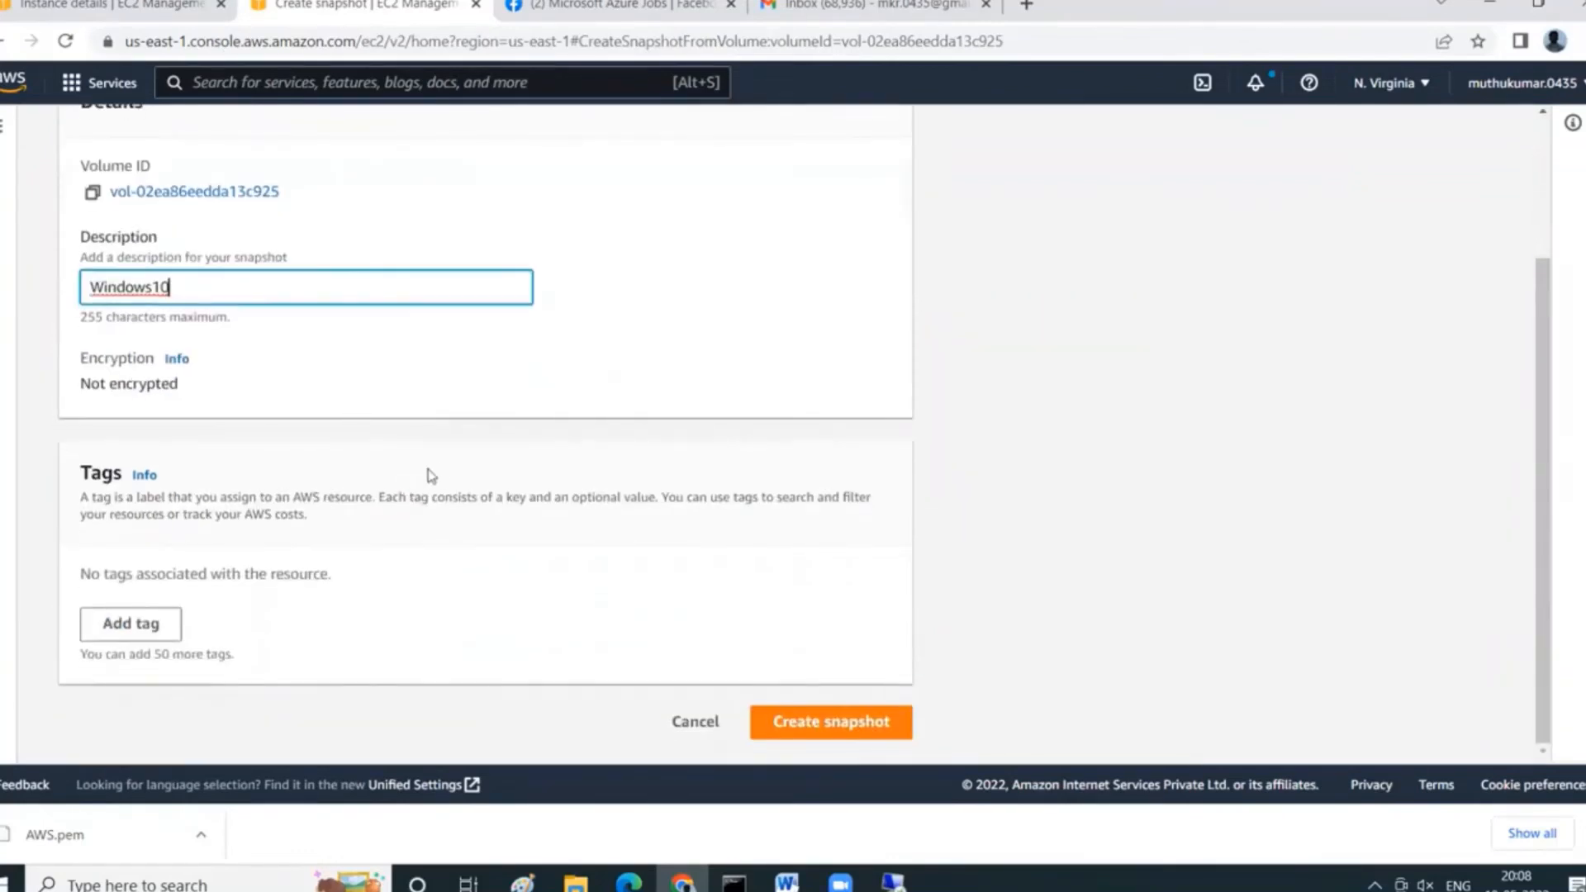
left_click(878, 732)
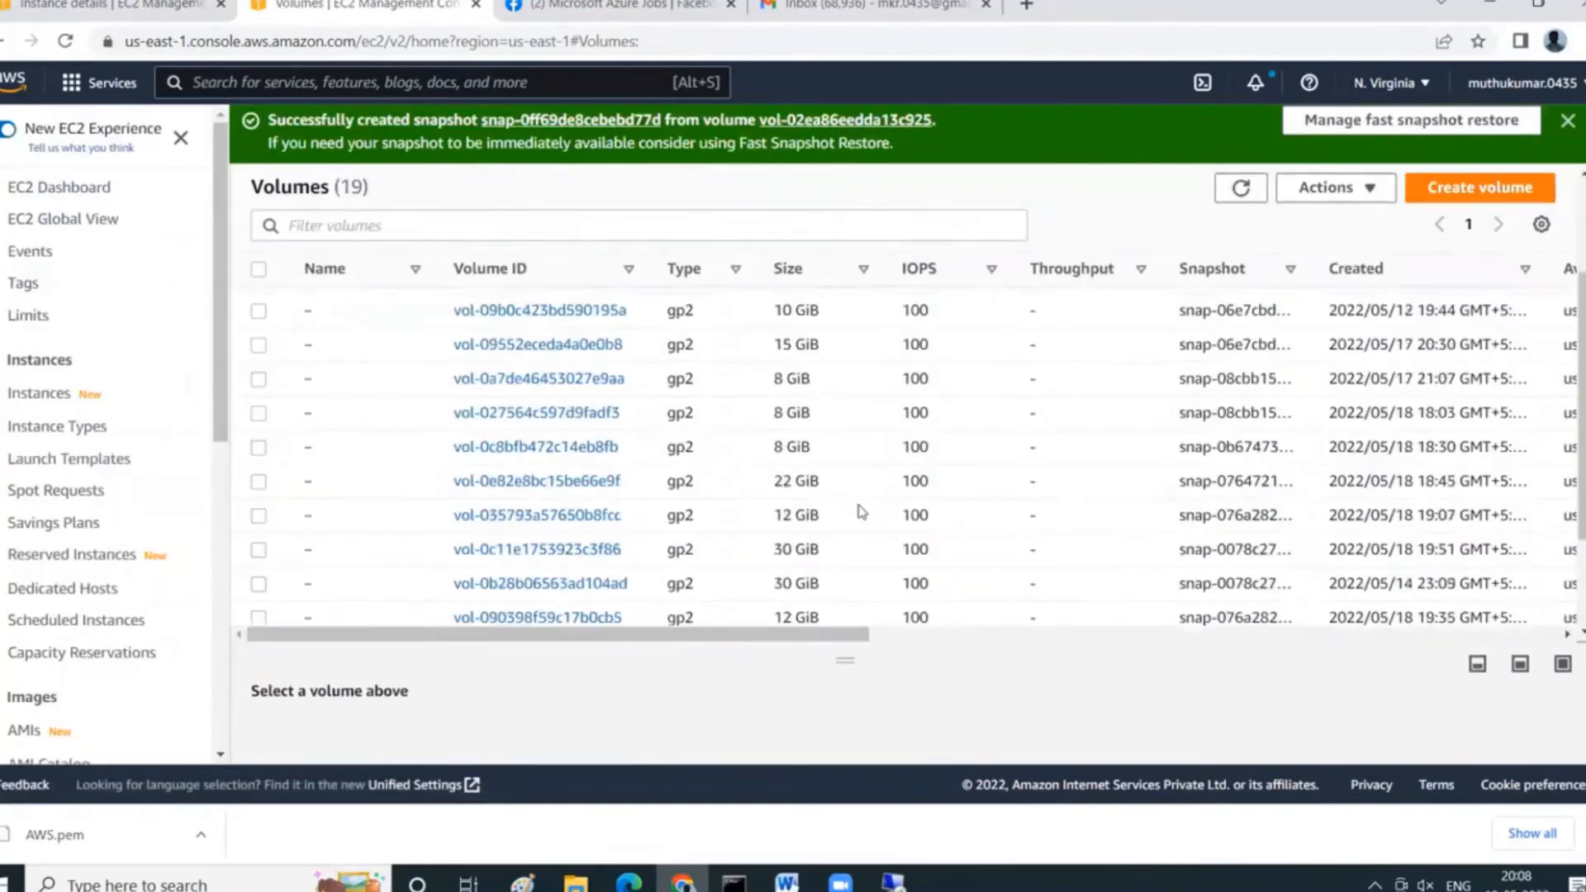
Open the EBS snapshots list and refresh it repeatedly to check the status of the Windows10 snapshot.
scroll(859, 512, "down", 2)
scroll(82, 694, "down", 4)
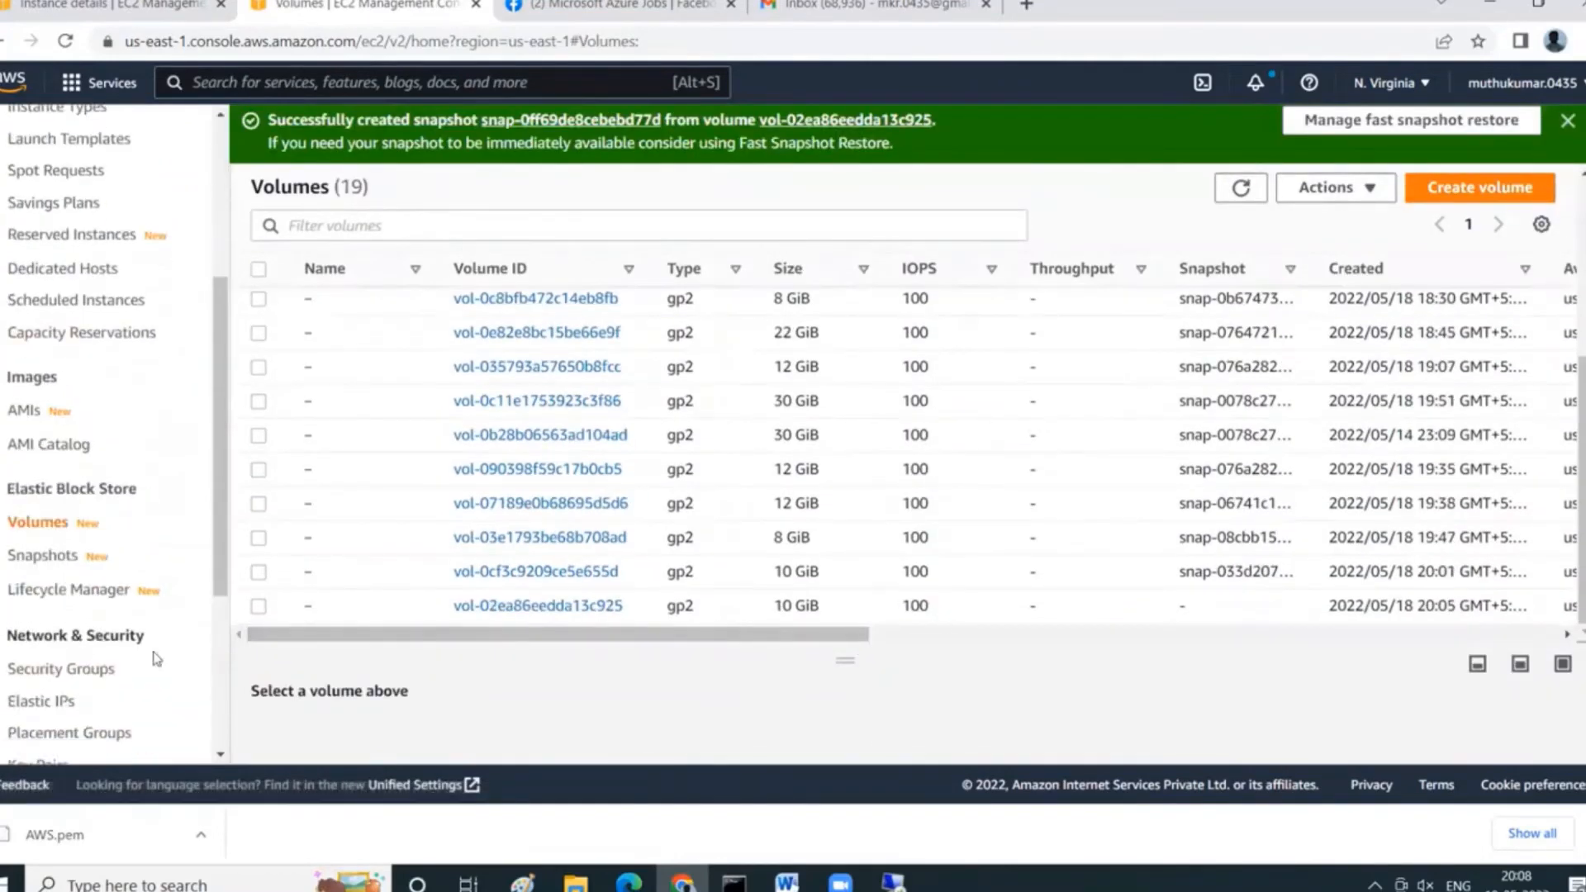
left_click(58, 559)
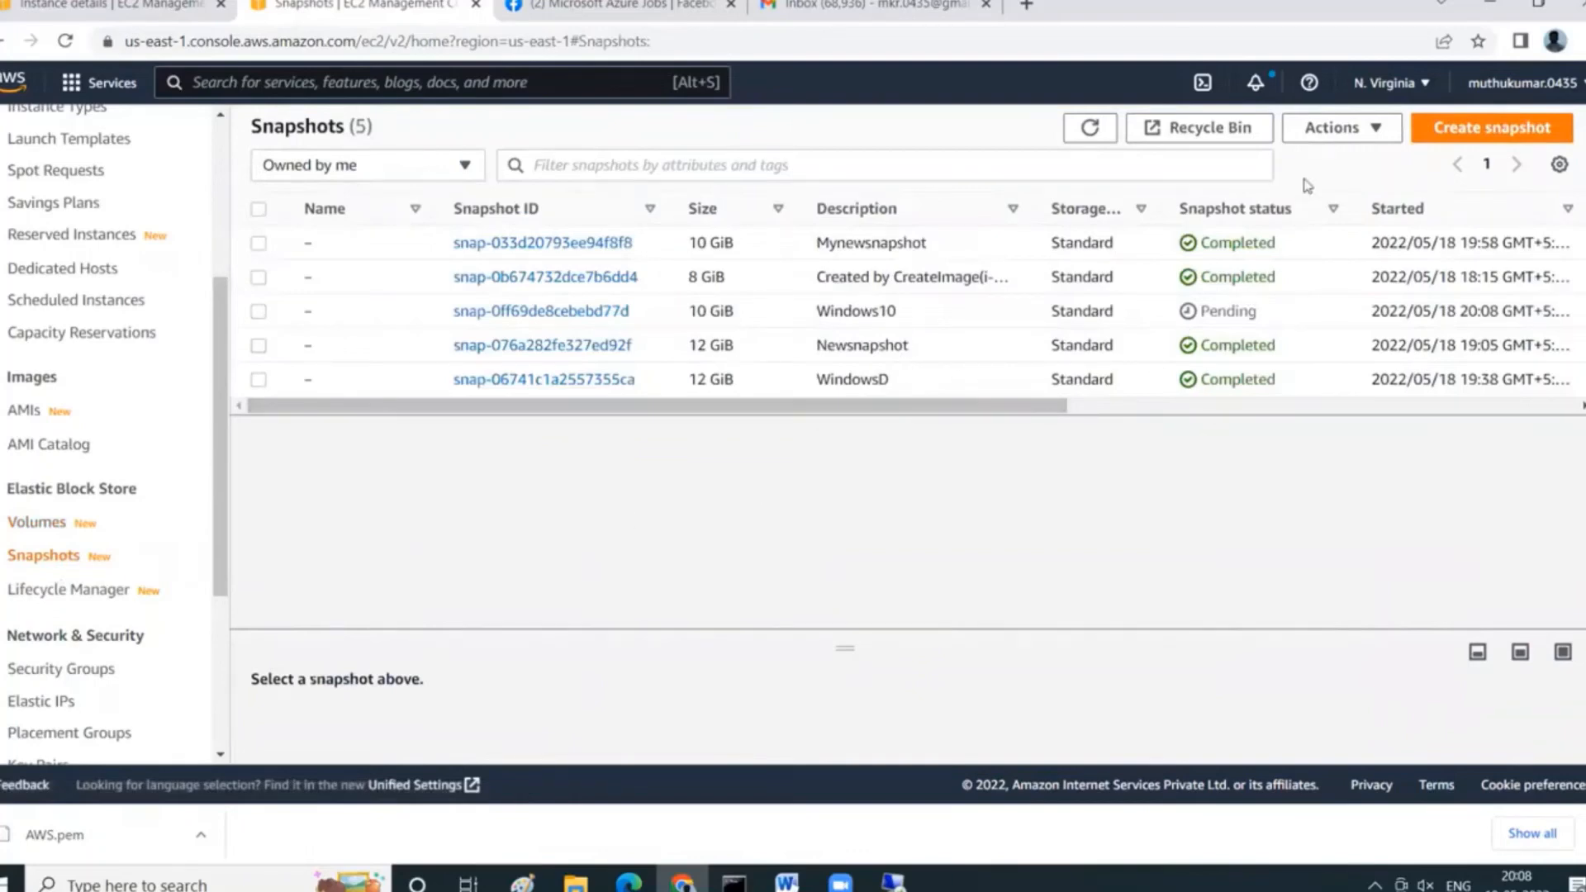
left_click(1091, 128)
left_click(1067, 132)
left_click(1084, 130)
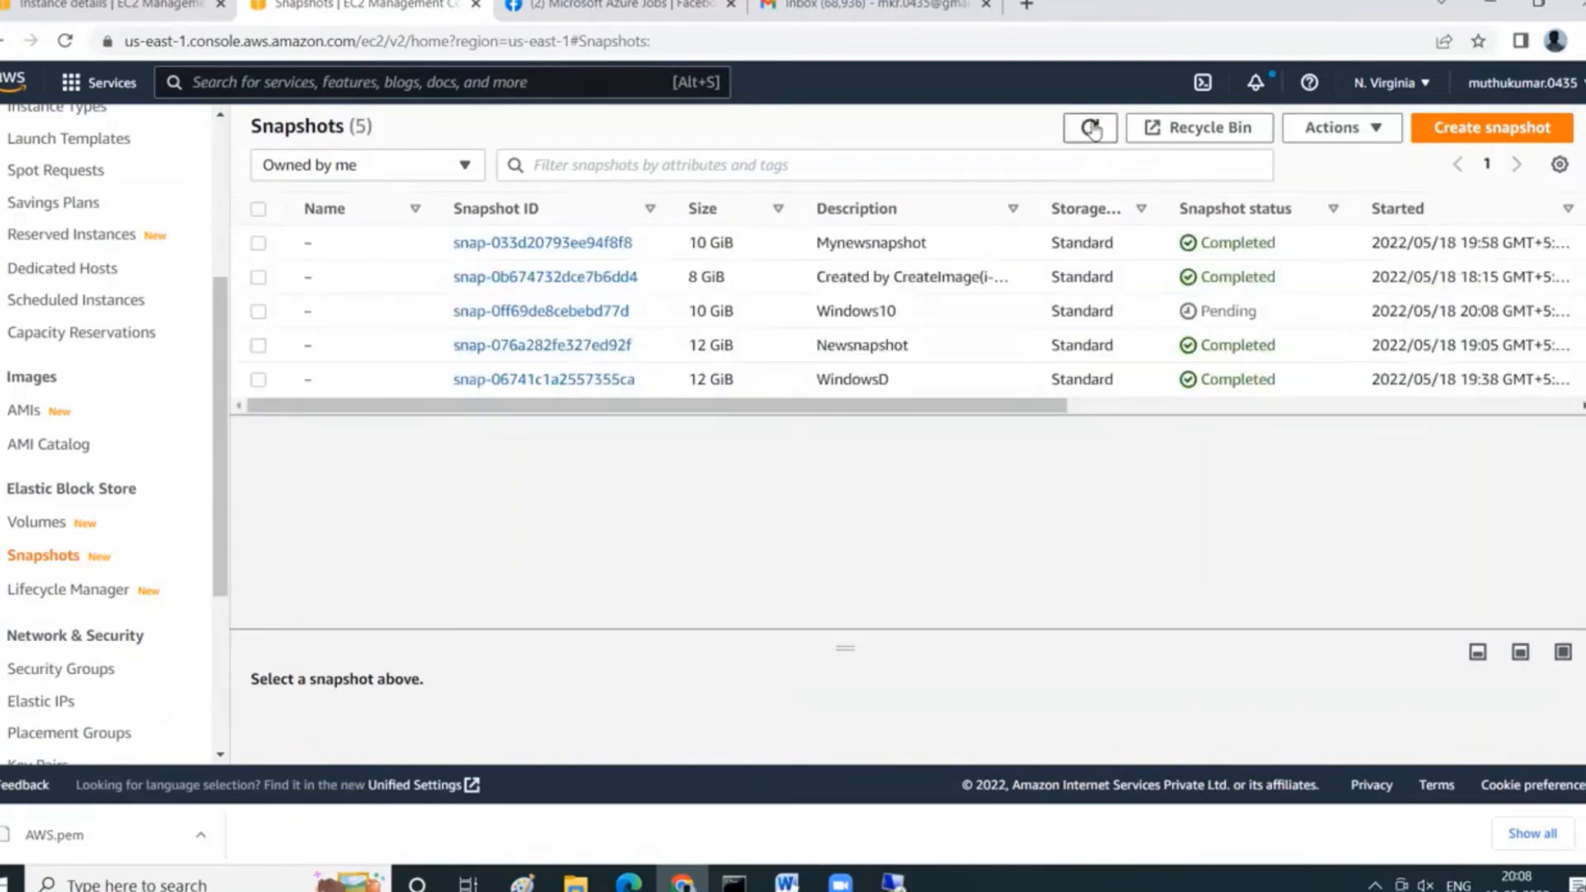
left_click(1092, 128)
left_click(1089, 130)
left_click(1089, 130)
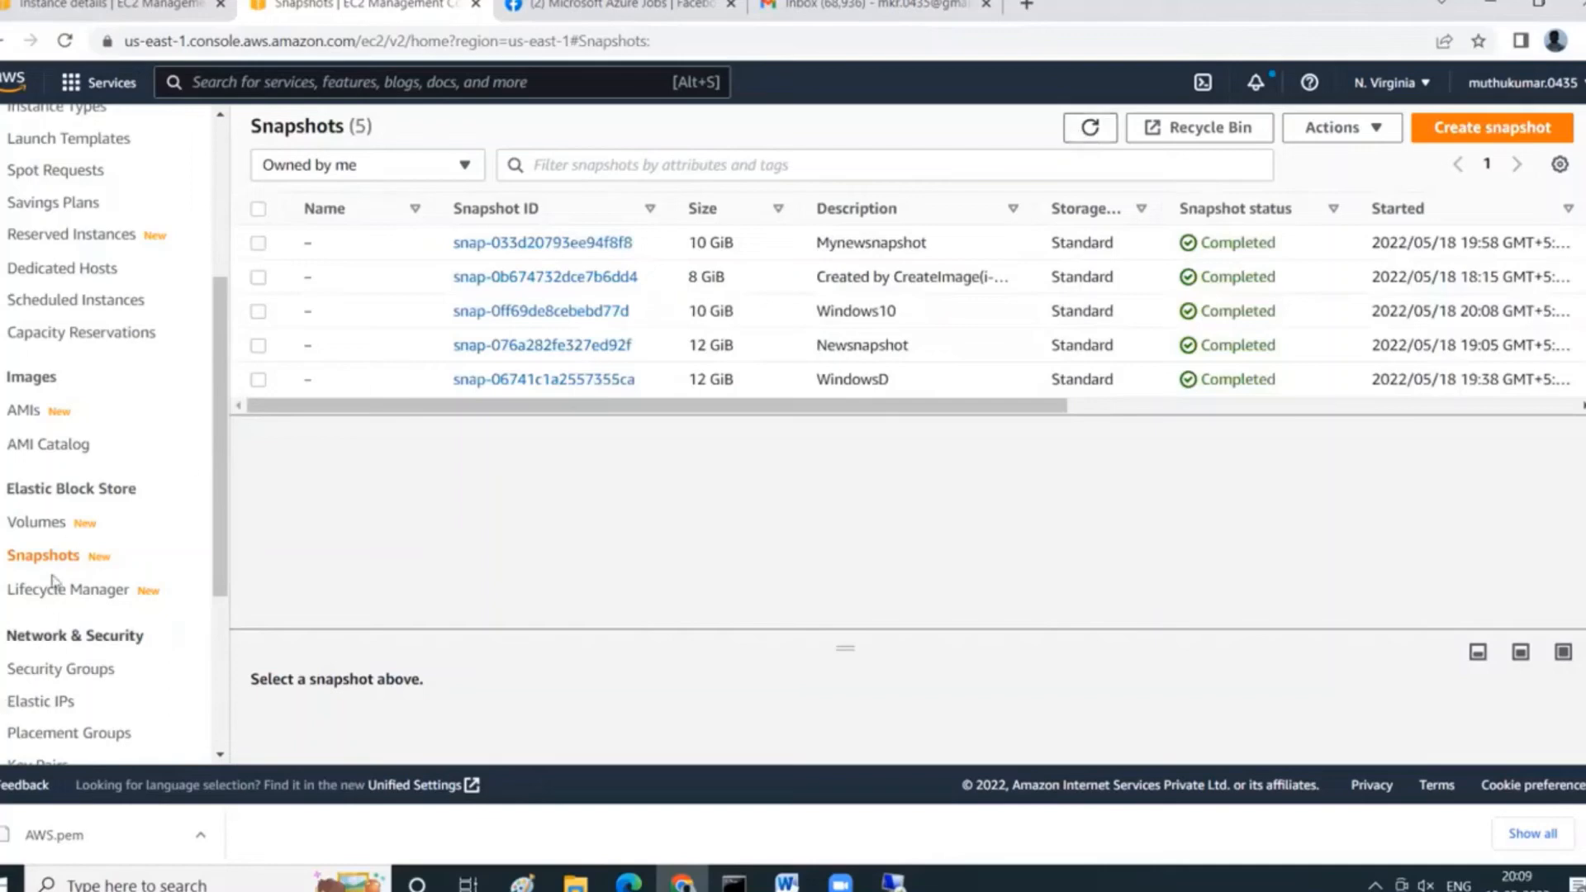
Return to the EBS volumes list and detach volume vol-02ea86eedda13c925 from its instance.
left_click(35, 522)
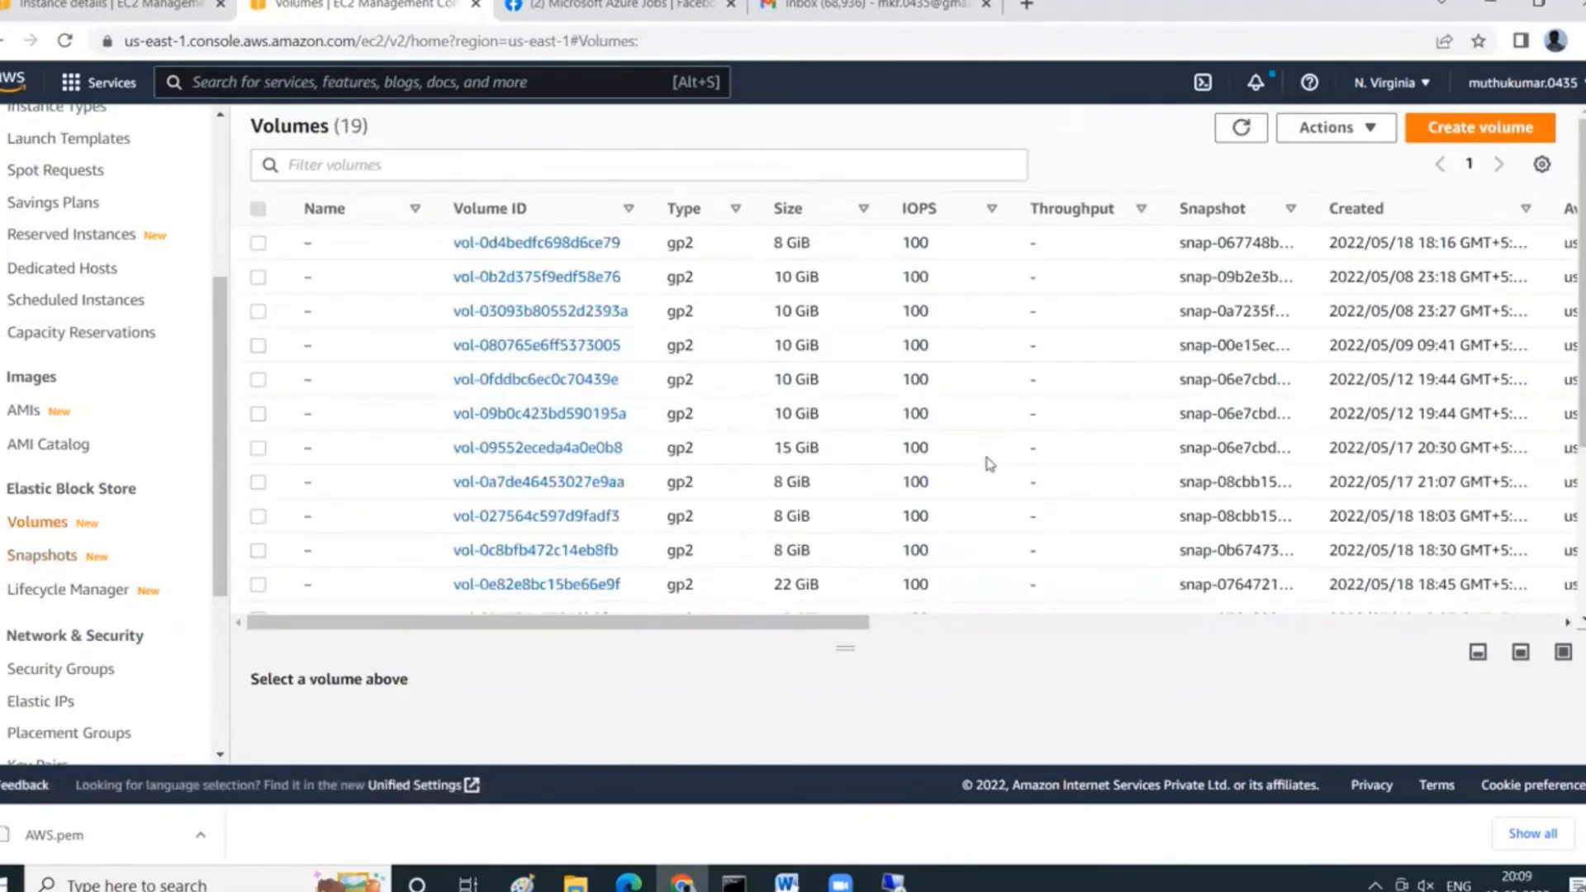
scroll(988, 464, "down", 4)
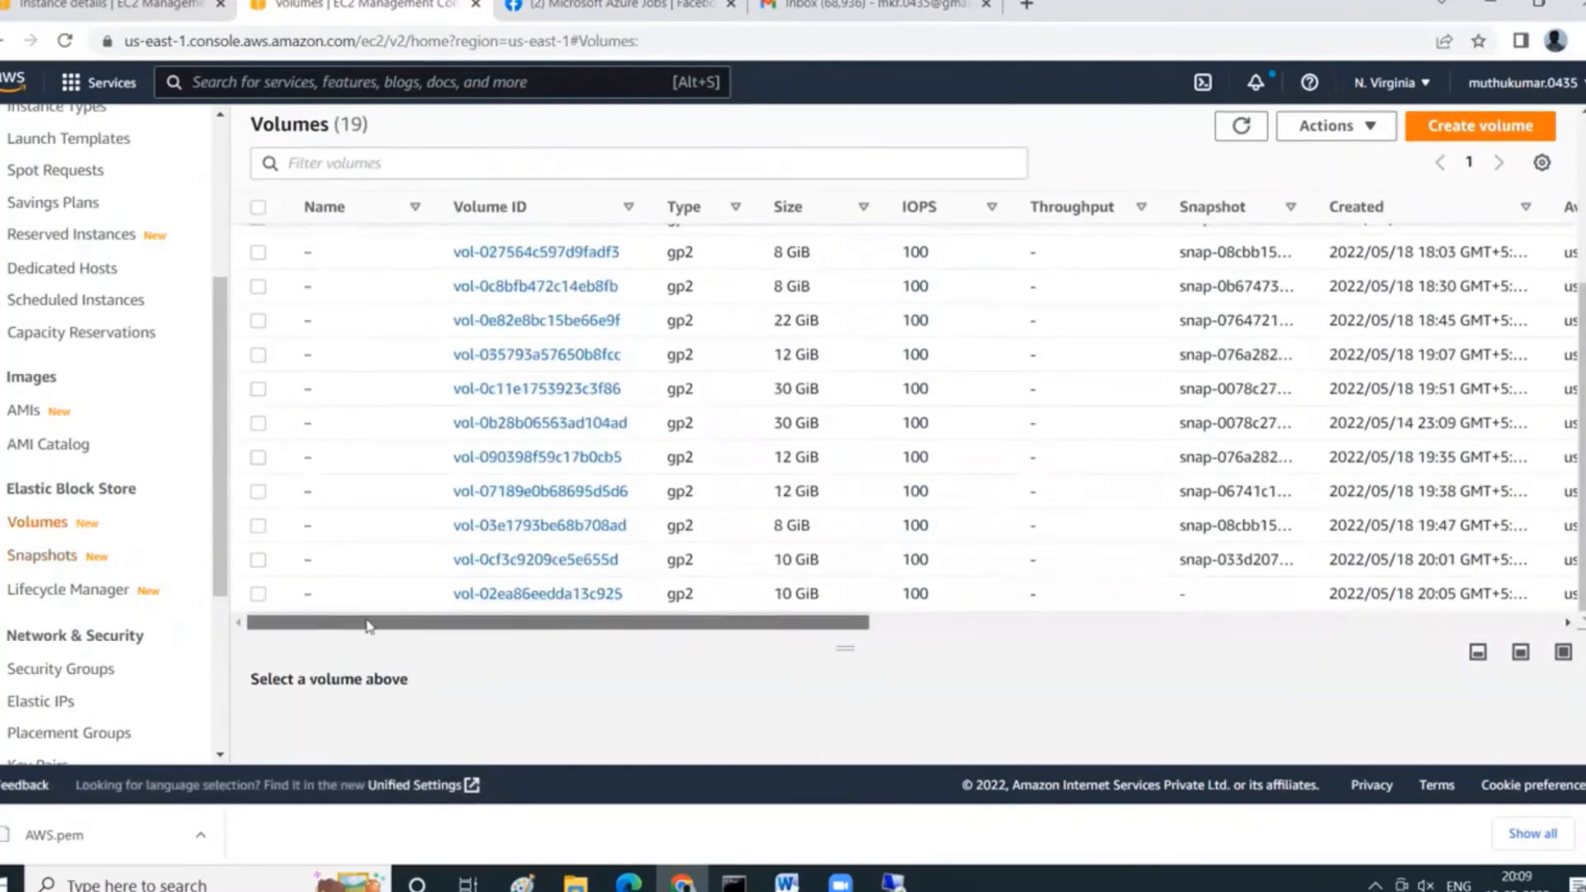
left_click(259, 594)
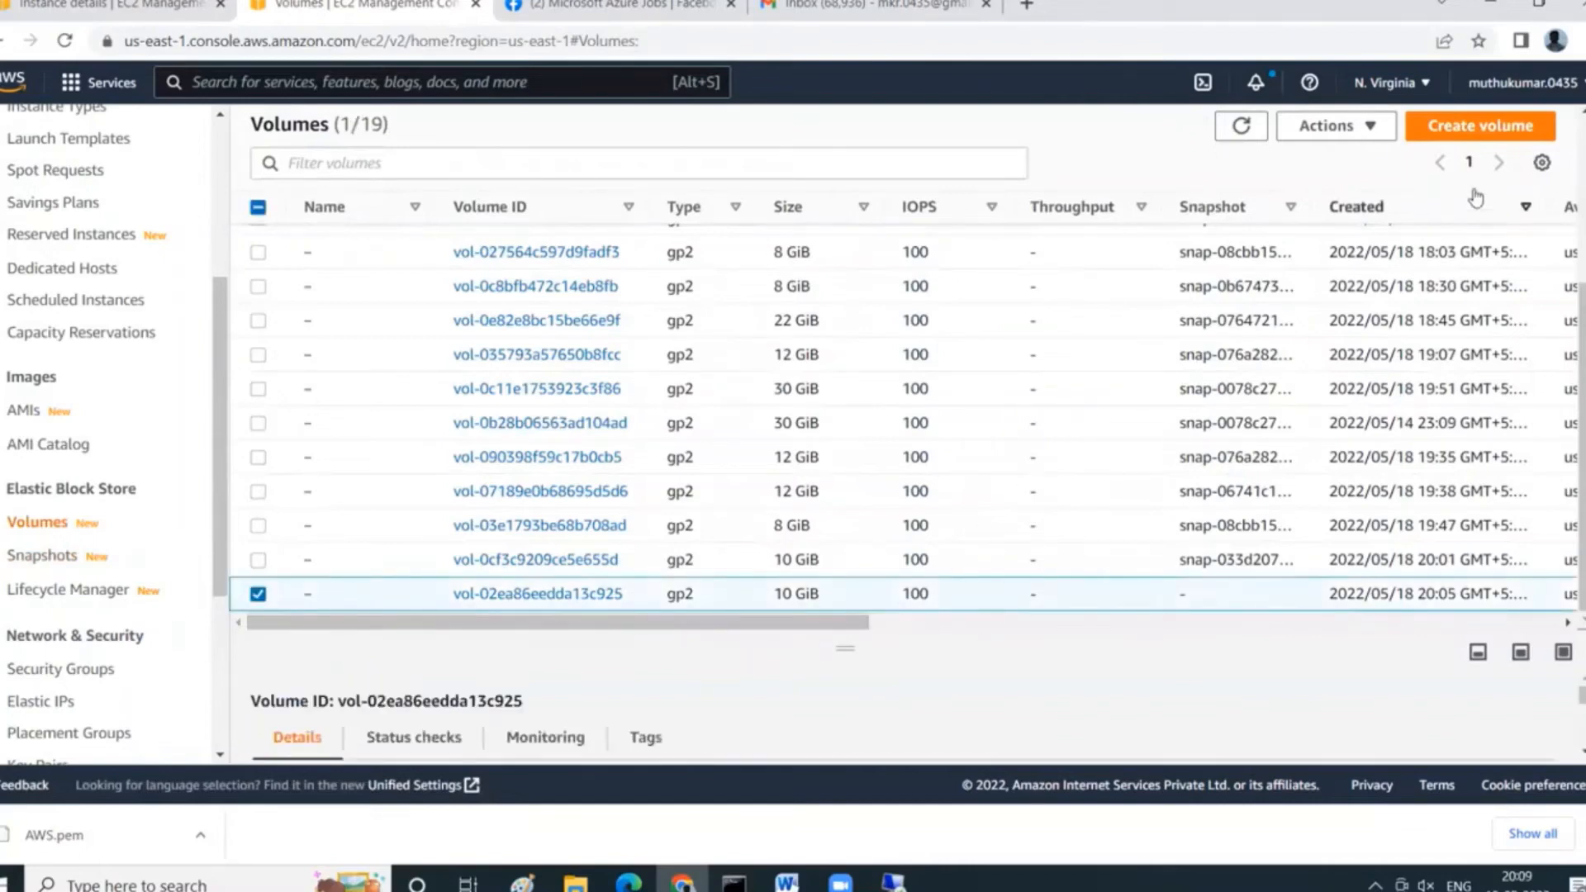
left_click(1355, 125)
left_click(1322, 322)
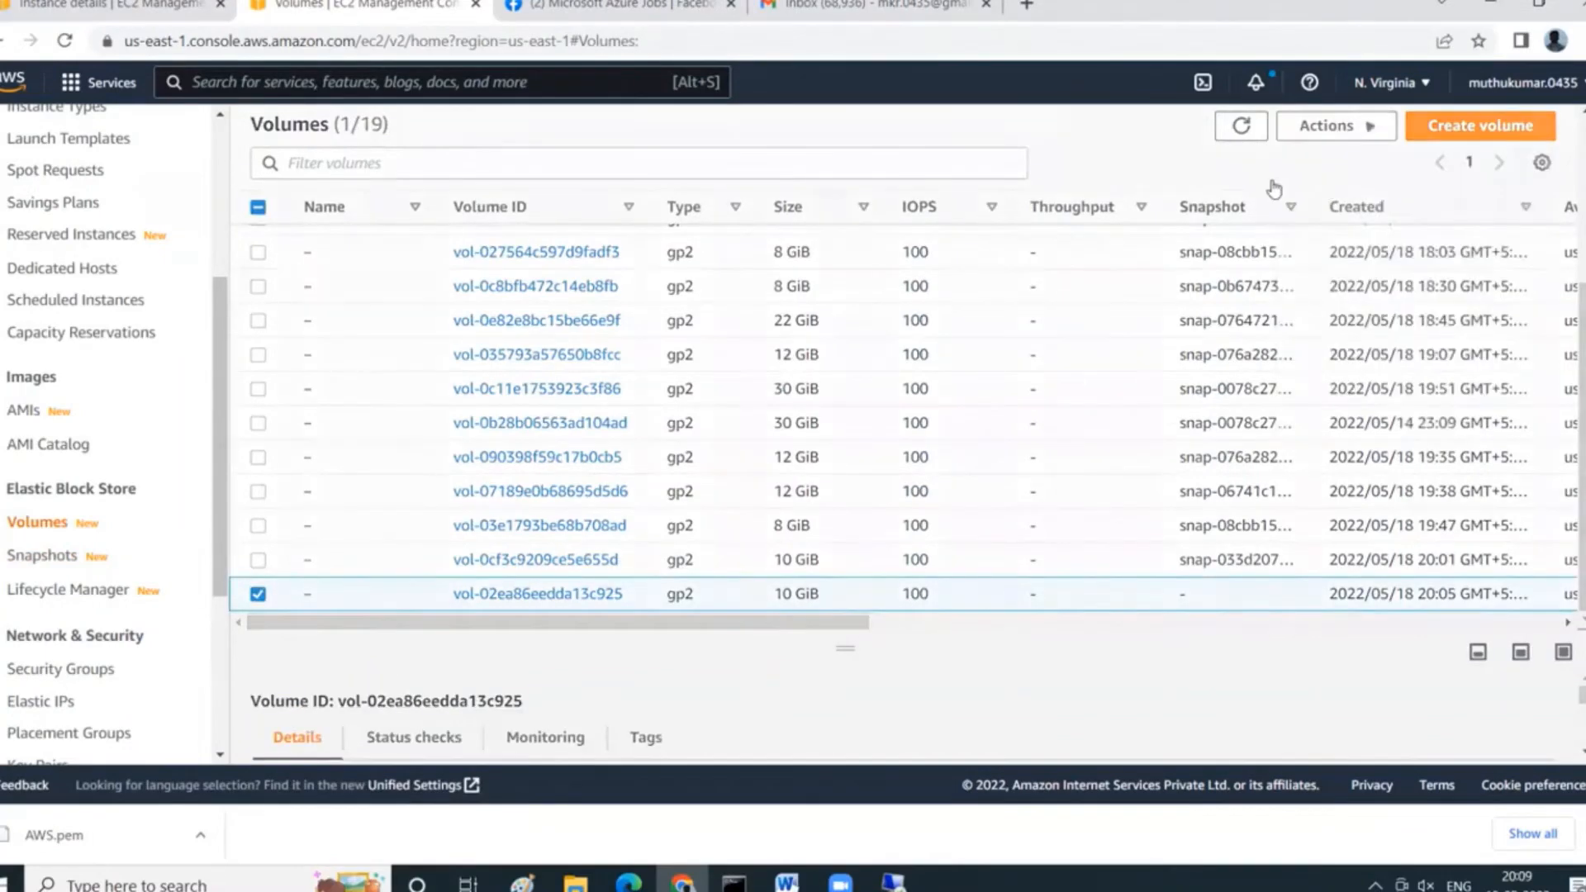
left_click(1199, 536)
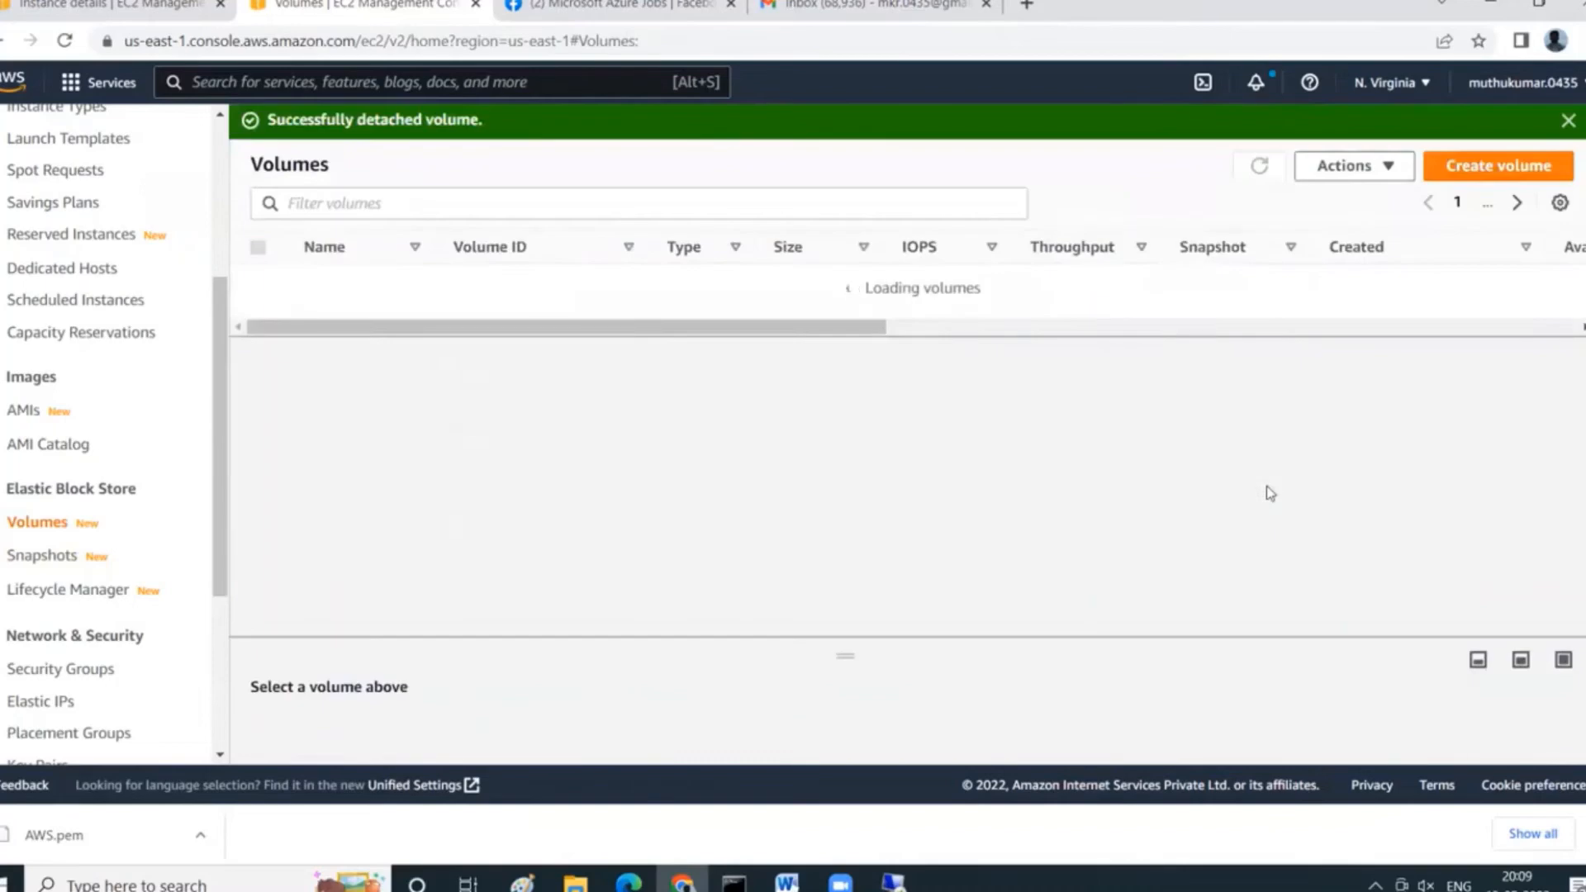
Refresh the volumes list to check the detached volume's state, and inspect Disk Management in the Remote Desktop session.
scroll(1172, 497, "down", 4)
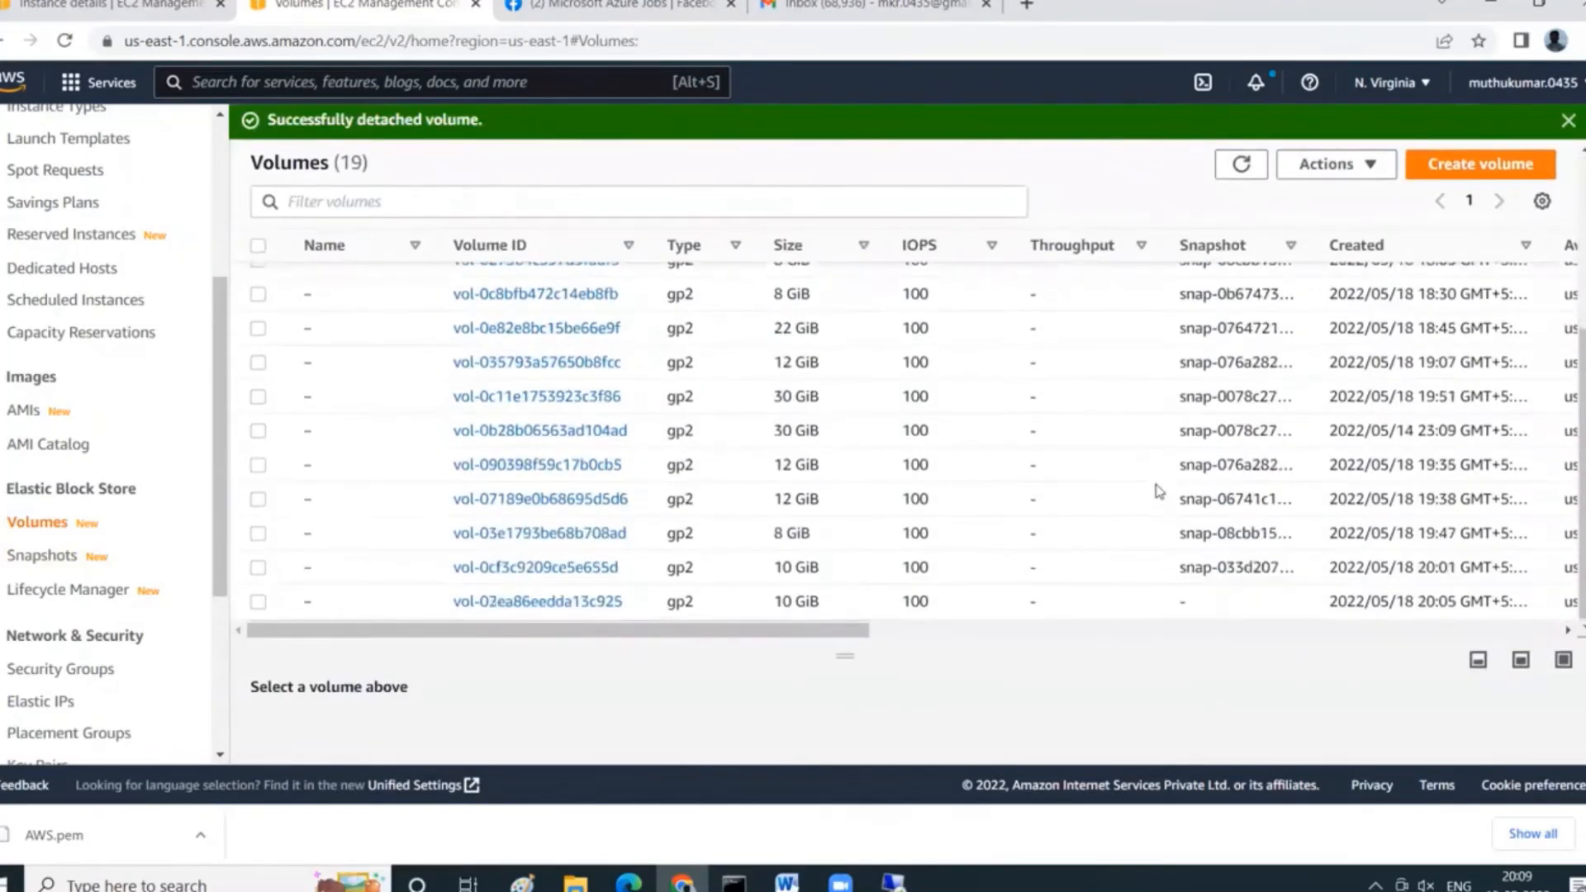
left_click_drag(860, 633, 1087, 641)
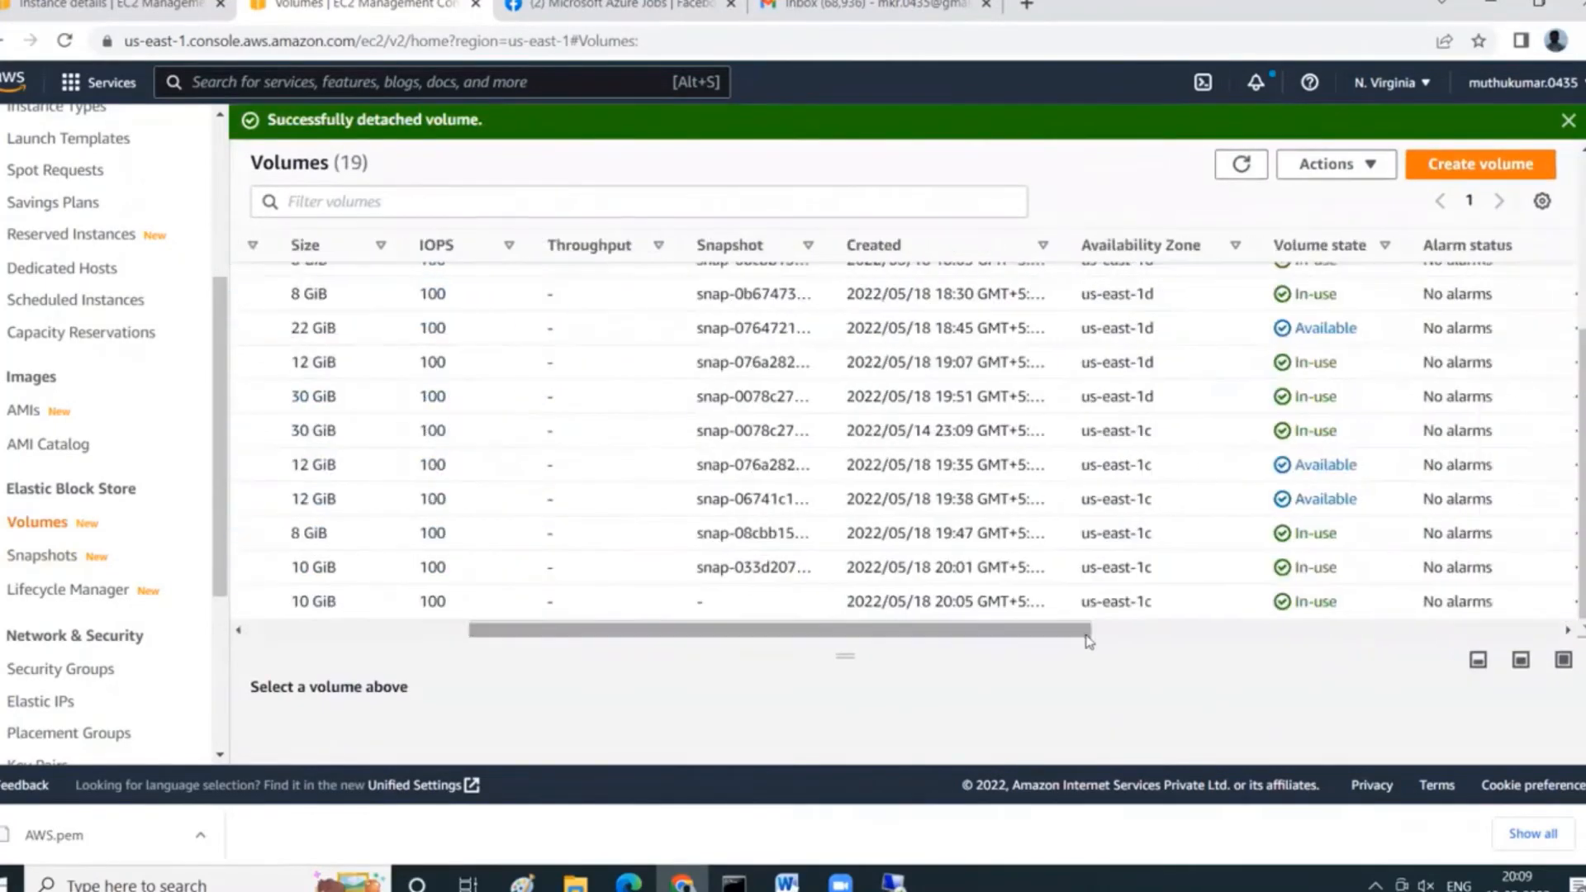
left_click(1241, 165)
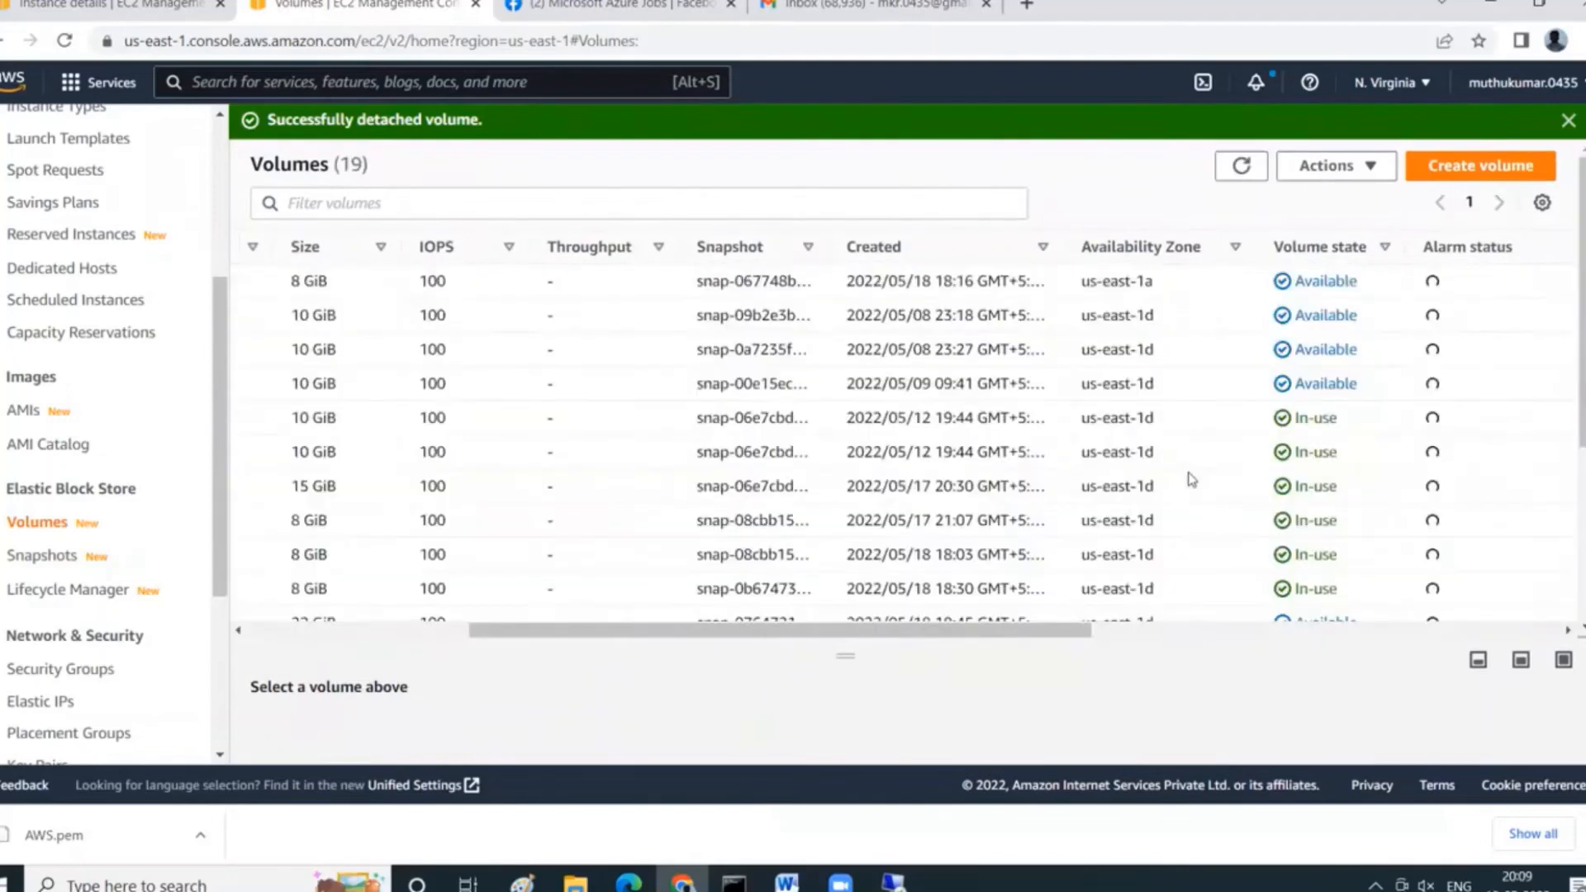
scroll(1187, 478, "down", 4)
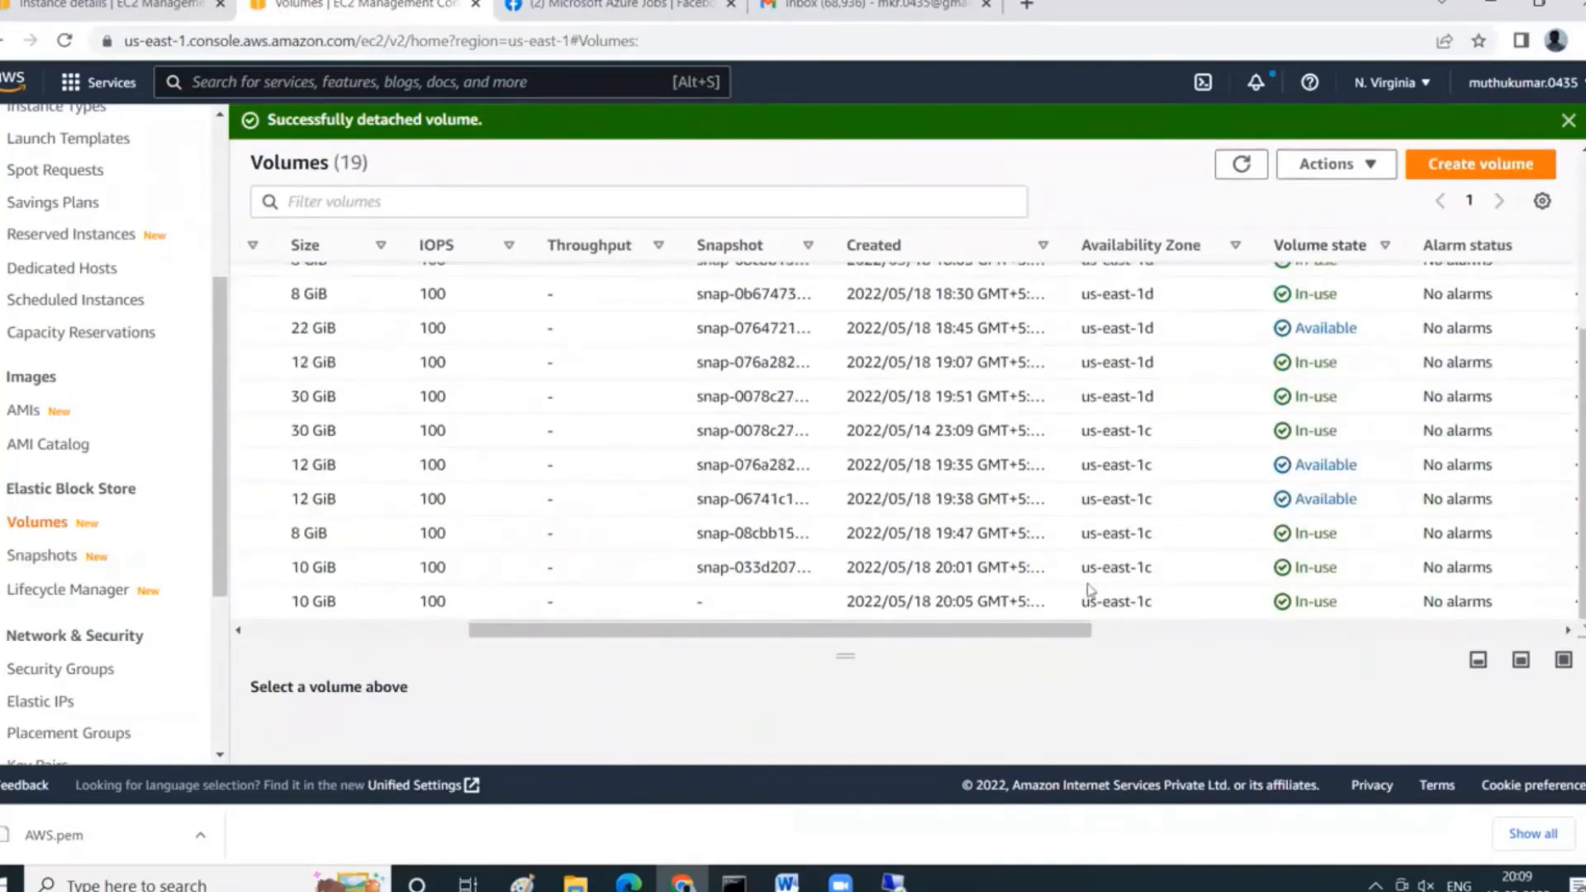
left_click_drag(1067, 632, 678, 643)
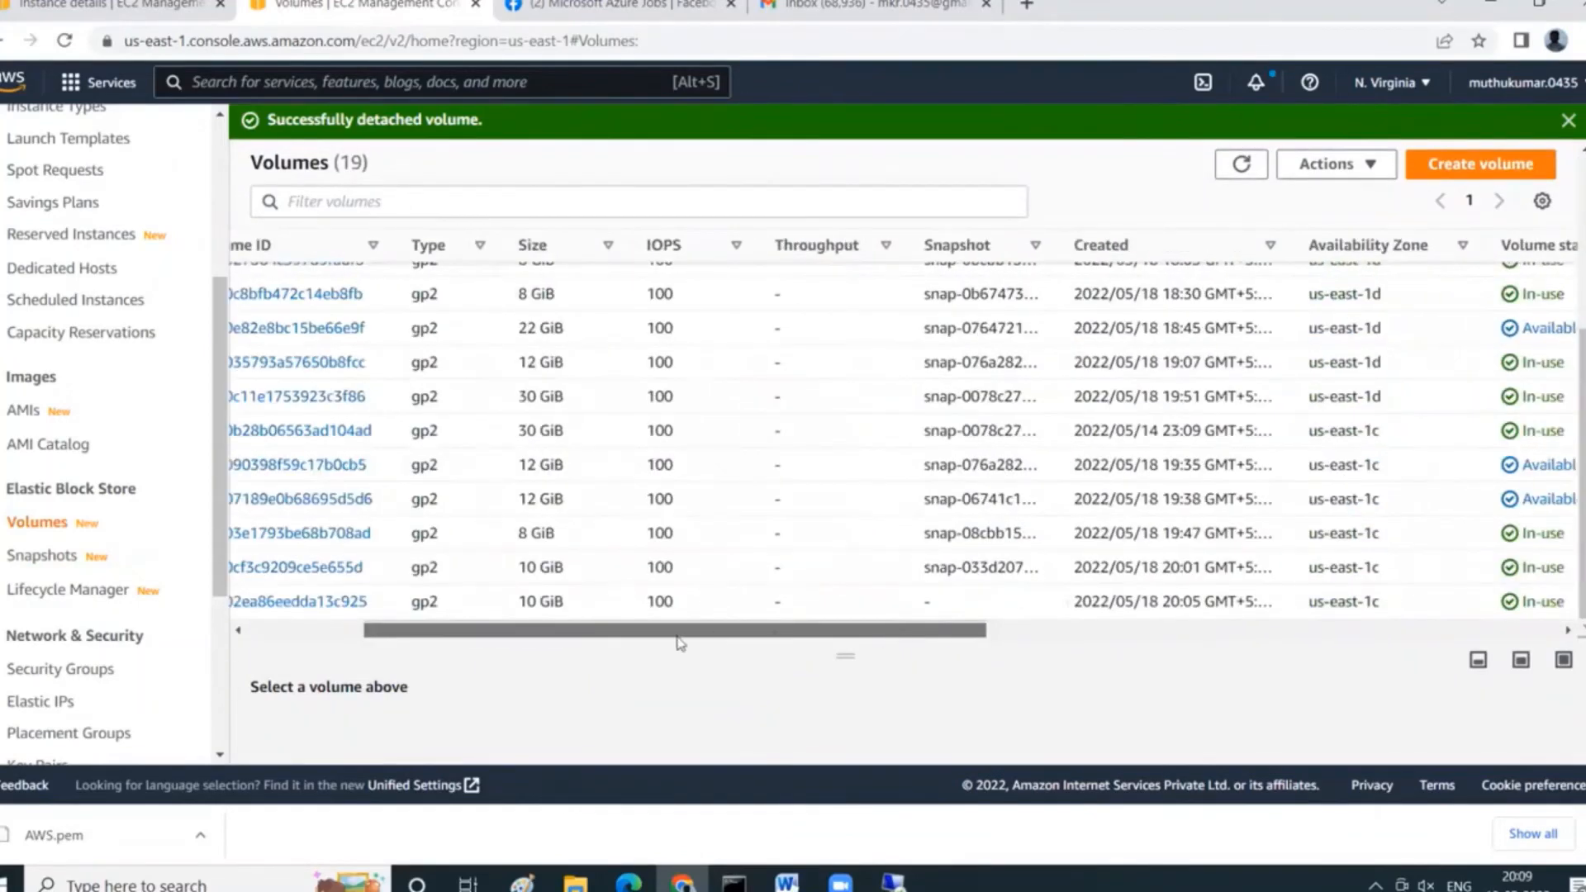
left_click(1241, 164)
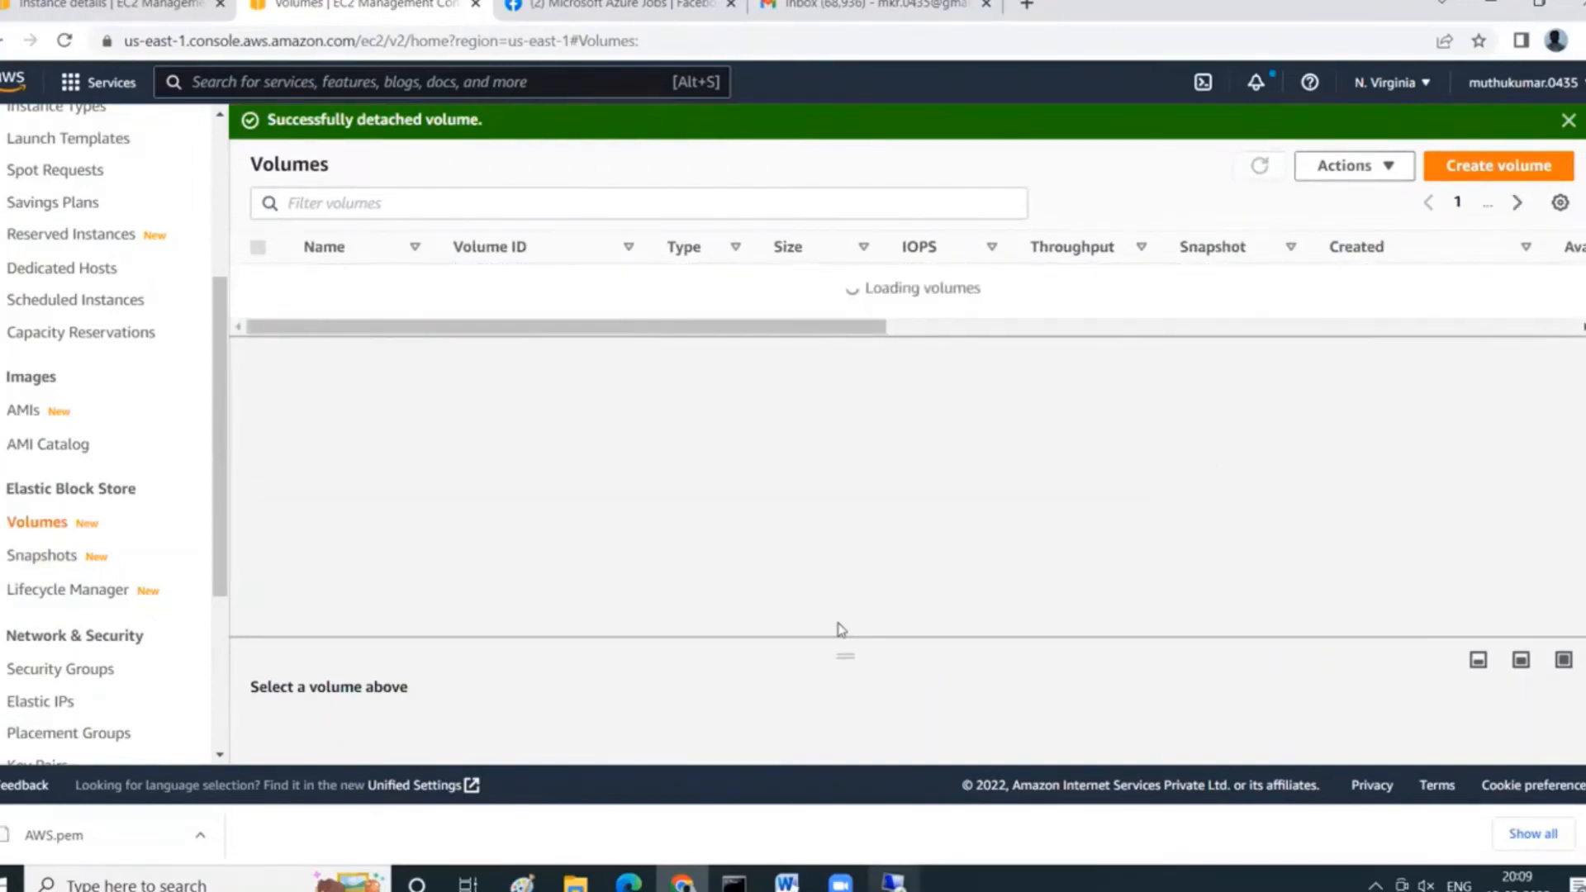
left_click_drag(840, 629, 1258, 645)
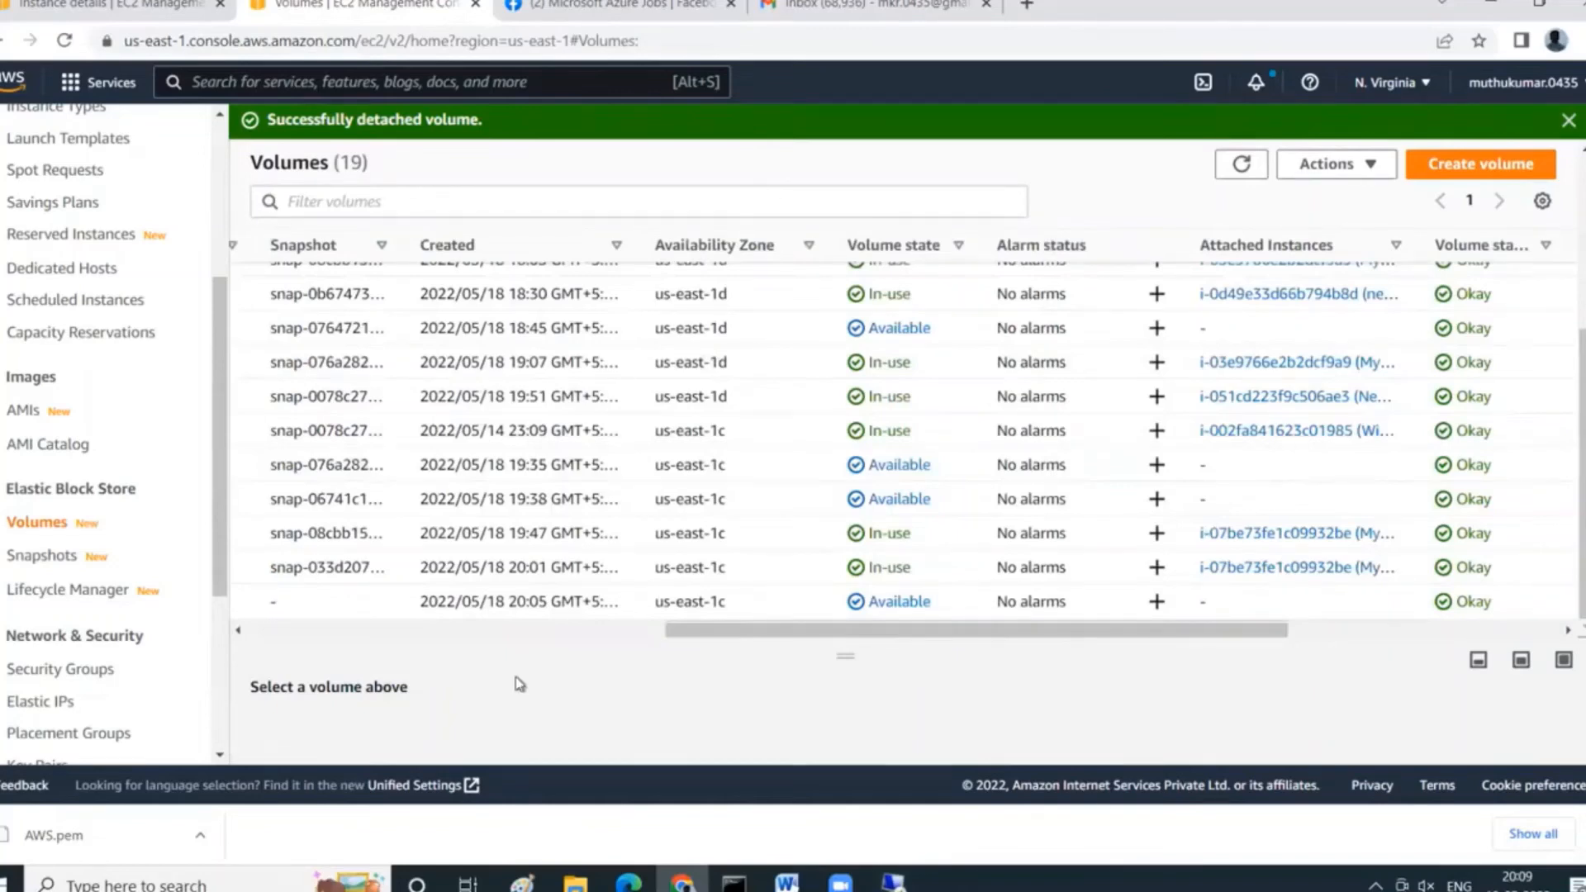
key("alt+Tab")
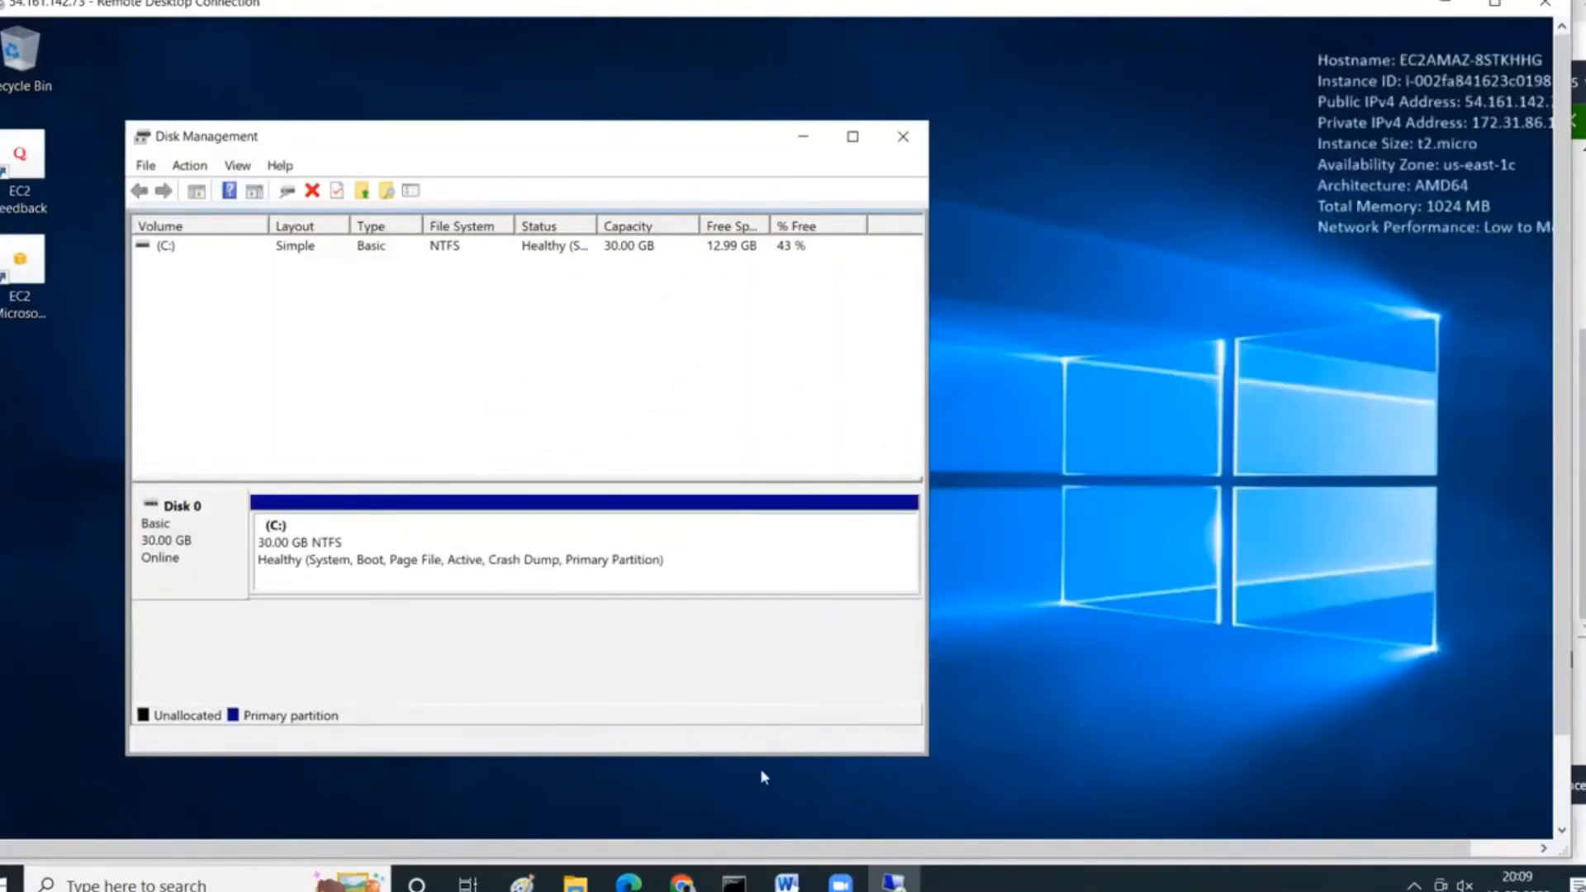
Switch back to the AWS console and delete the detached volume vol-02ea86eedda13c925.
key("alt+Tab")
left_click_drag(923, 629, 456, 634)
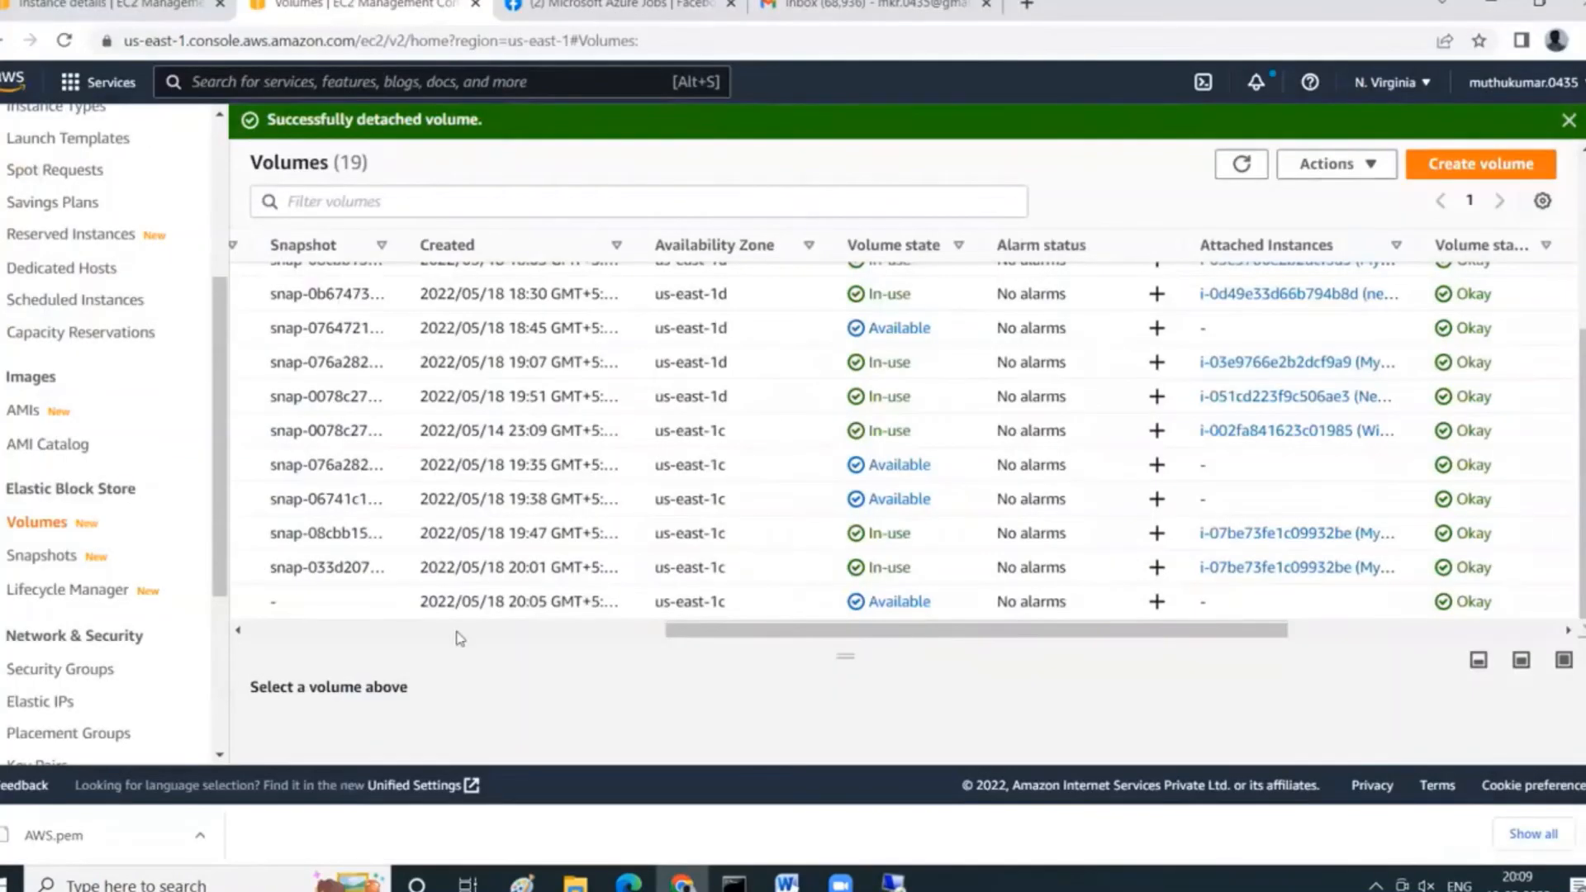
left_click(259, 605)
left_click_drag(319, 632, 1297, 209)
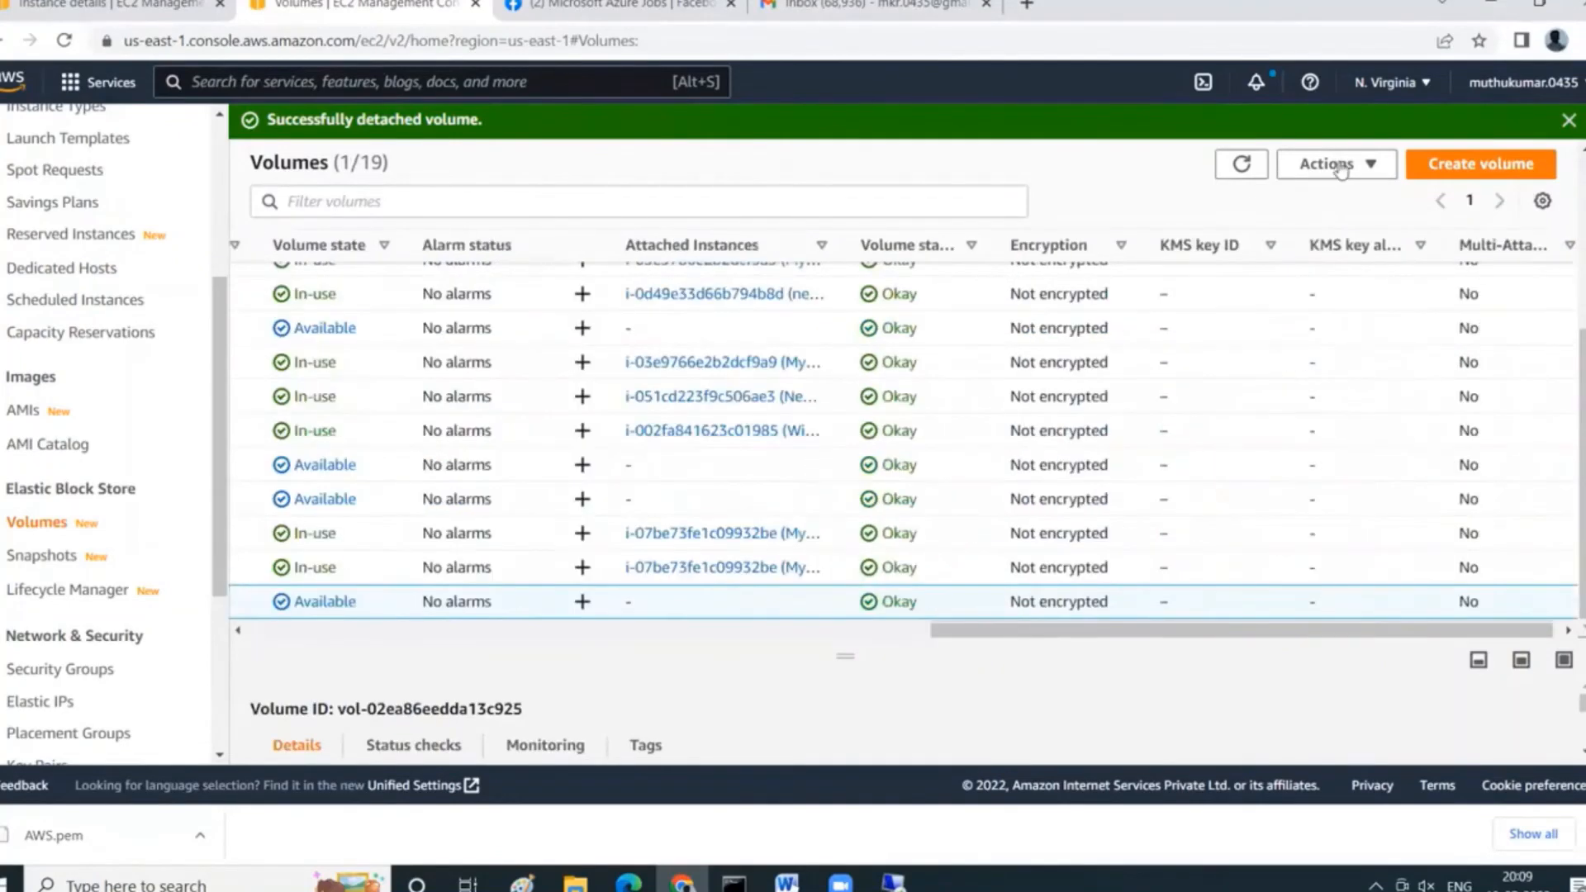
left_click(1334, 165)
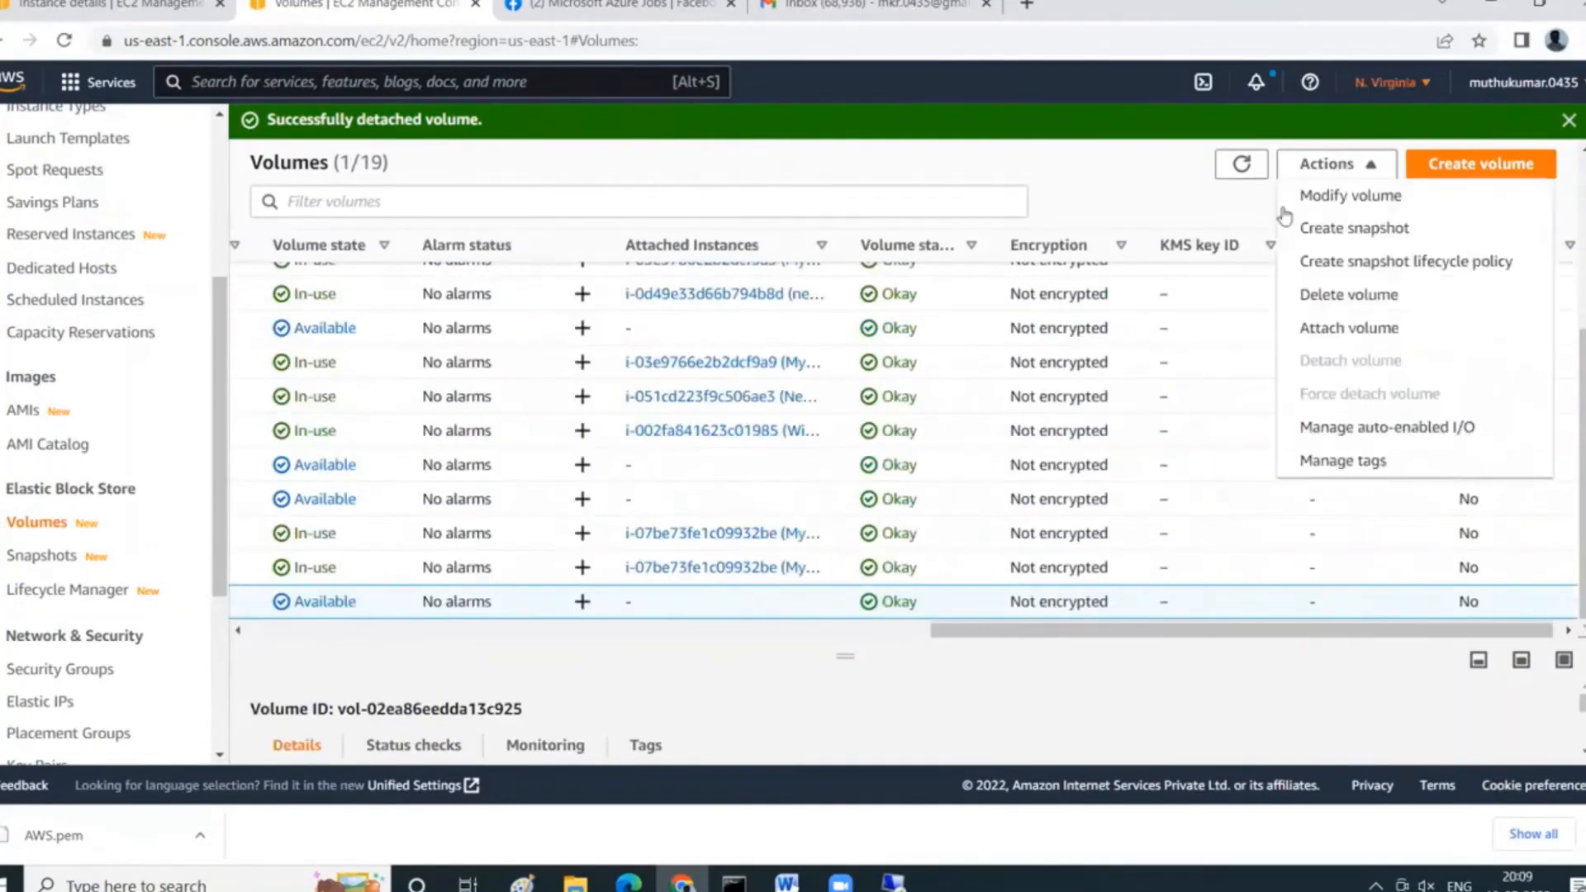
left_click(1364, 296)
left_click(1165, 547)
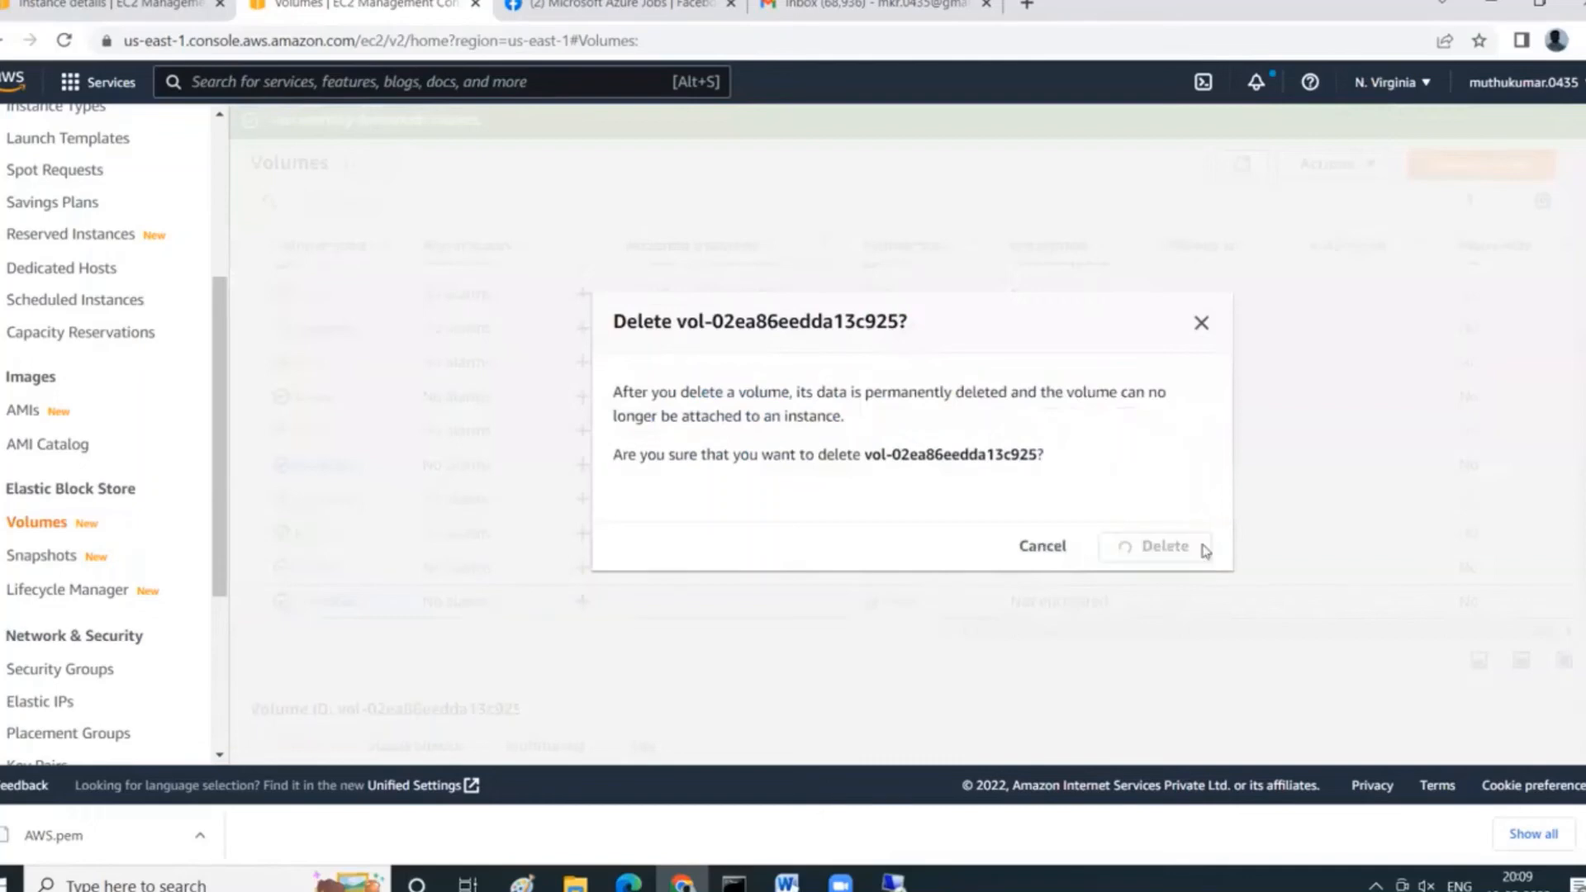
scroll(765, 542, "down", 5)
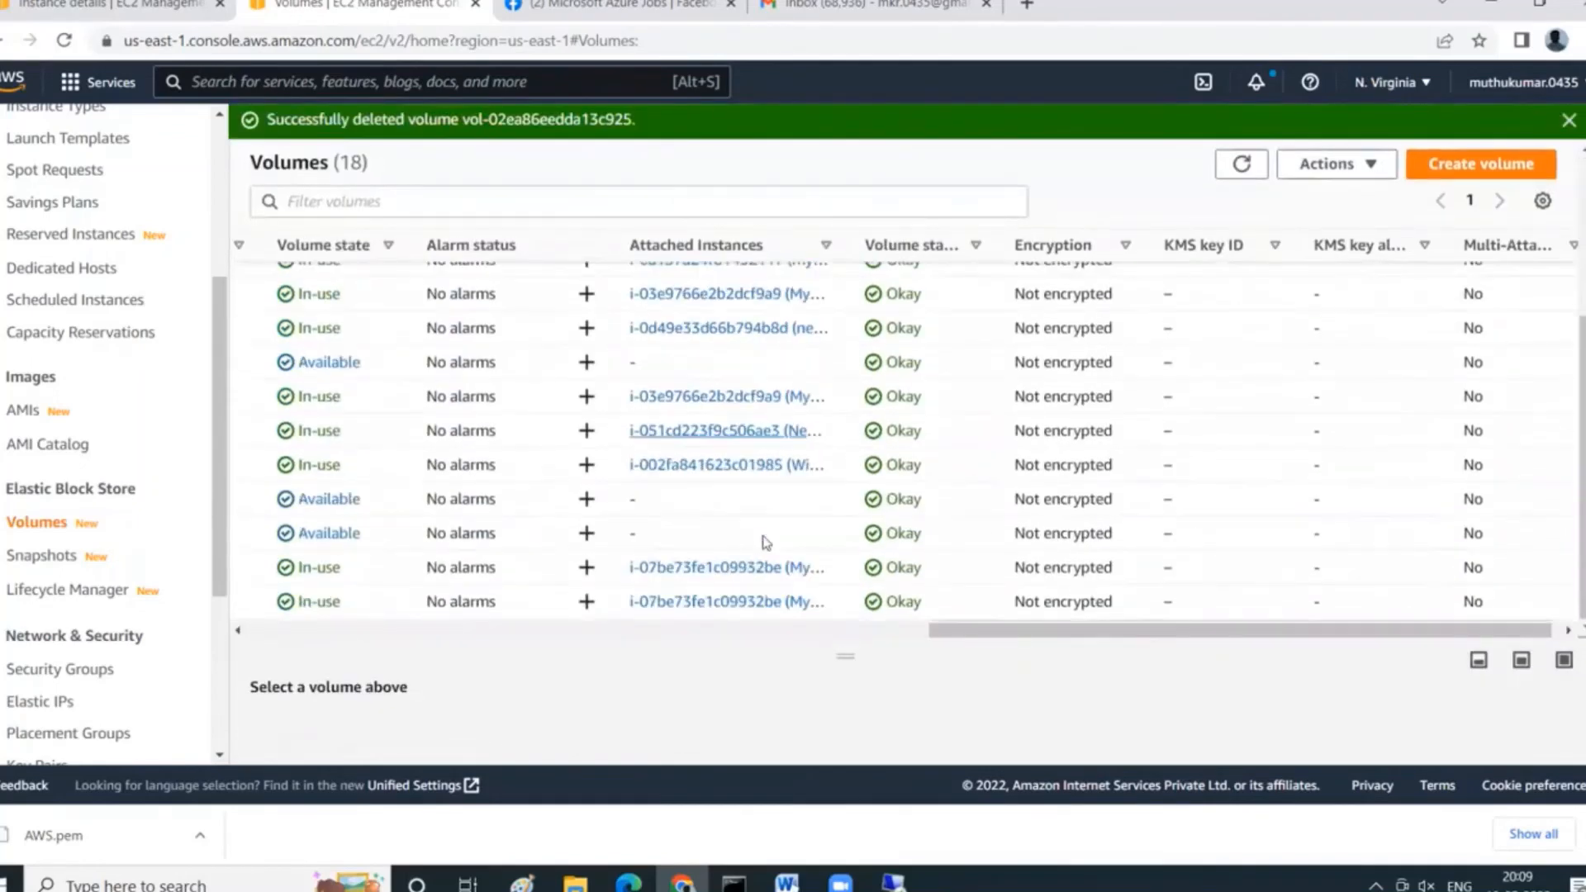
left_click_drag(961, 636, 68, 631)
Create a volume from the Windows10 snapshot, keeping General Purpose SSD (gp2) and 10 GiB but changing the default availability zone.
left_click(58, 556)
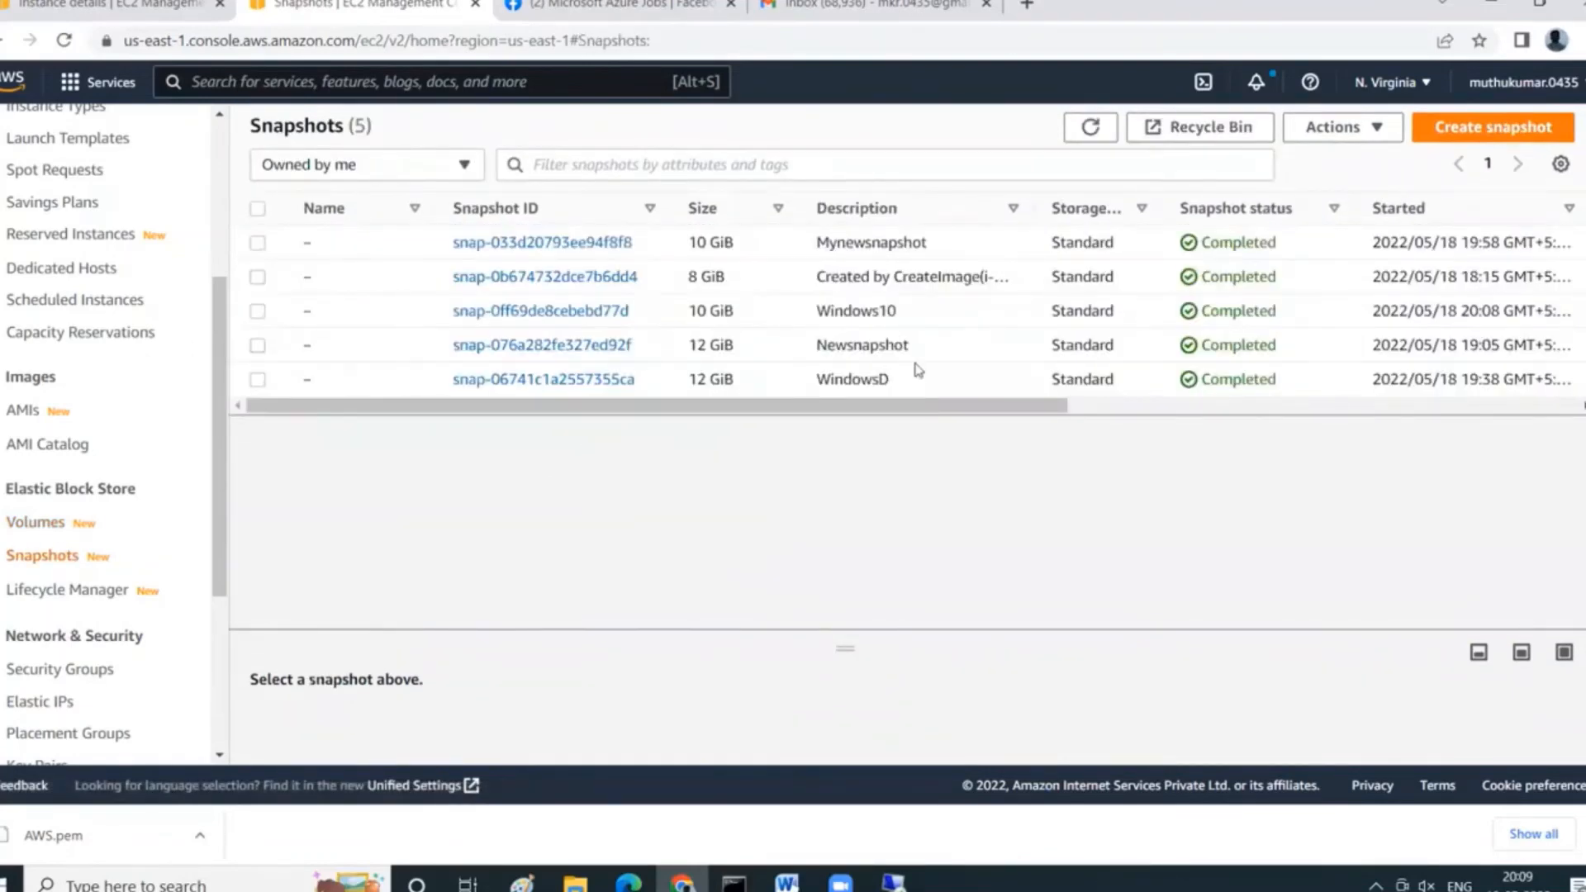
left_click(259, 314)
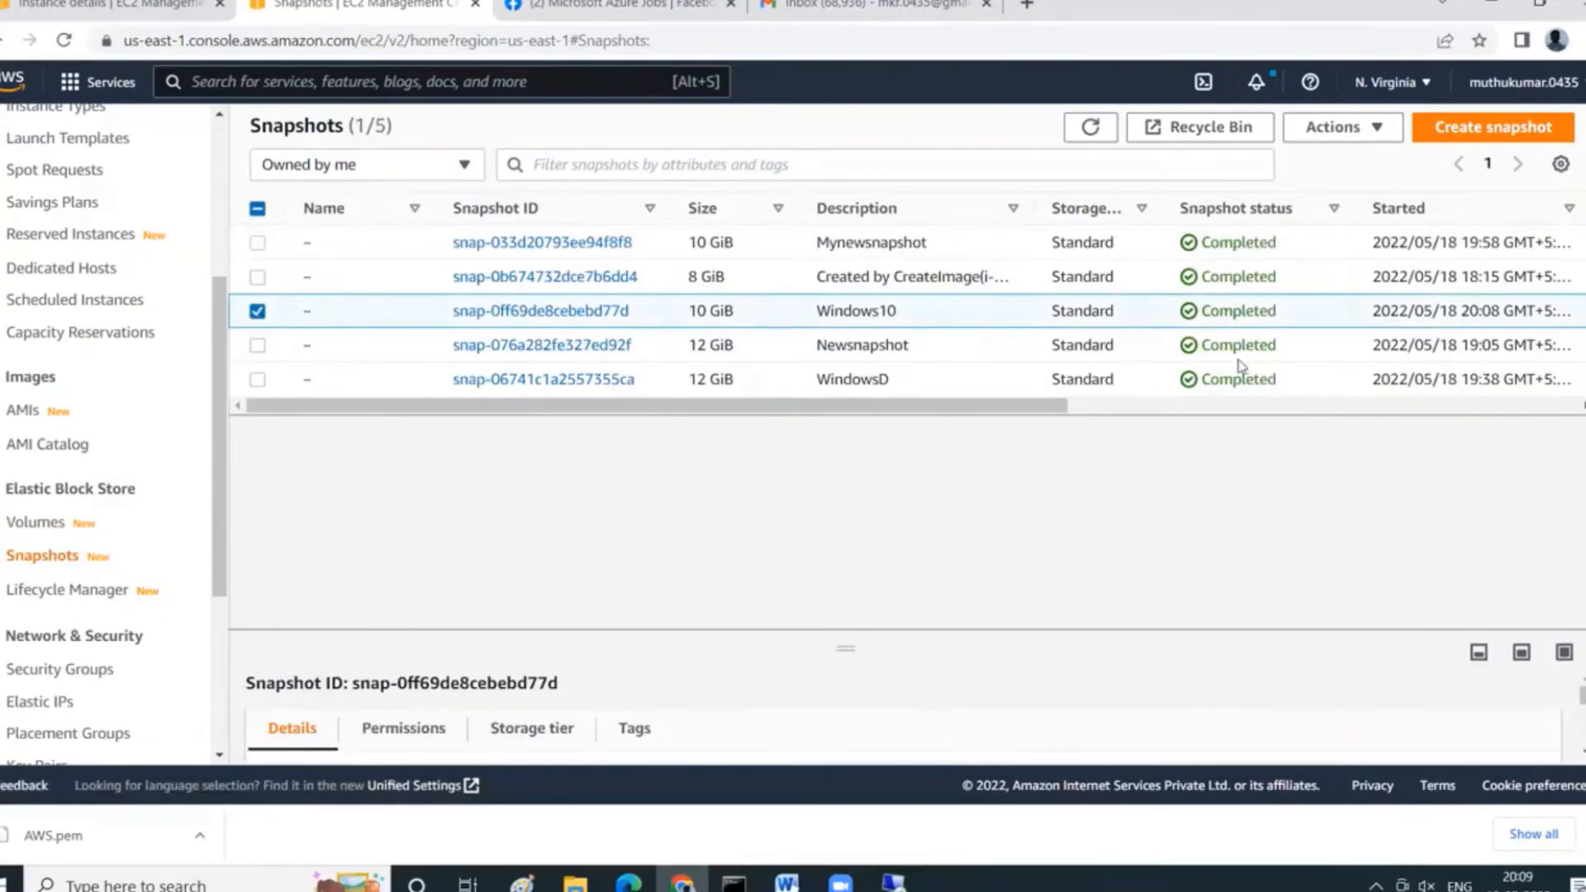
left_click(1326, 136)
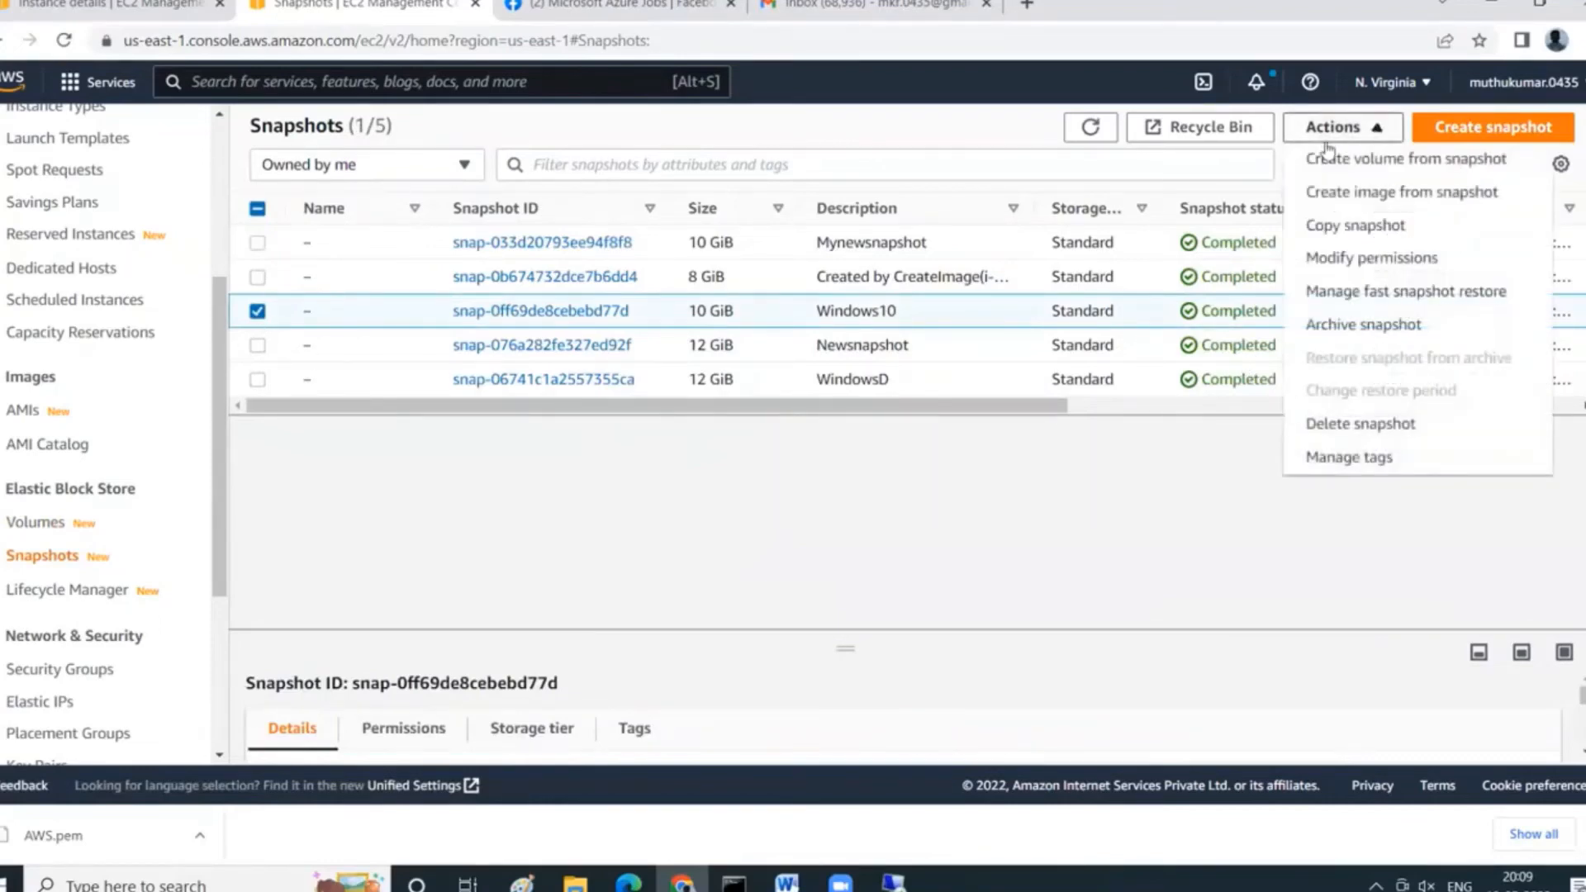
left_click(1328, 157)
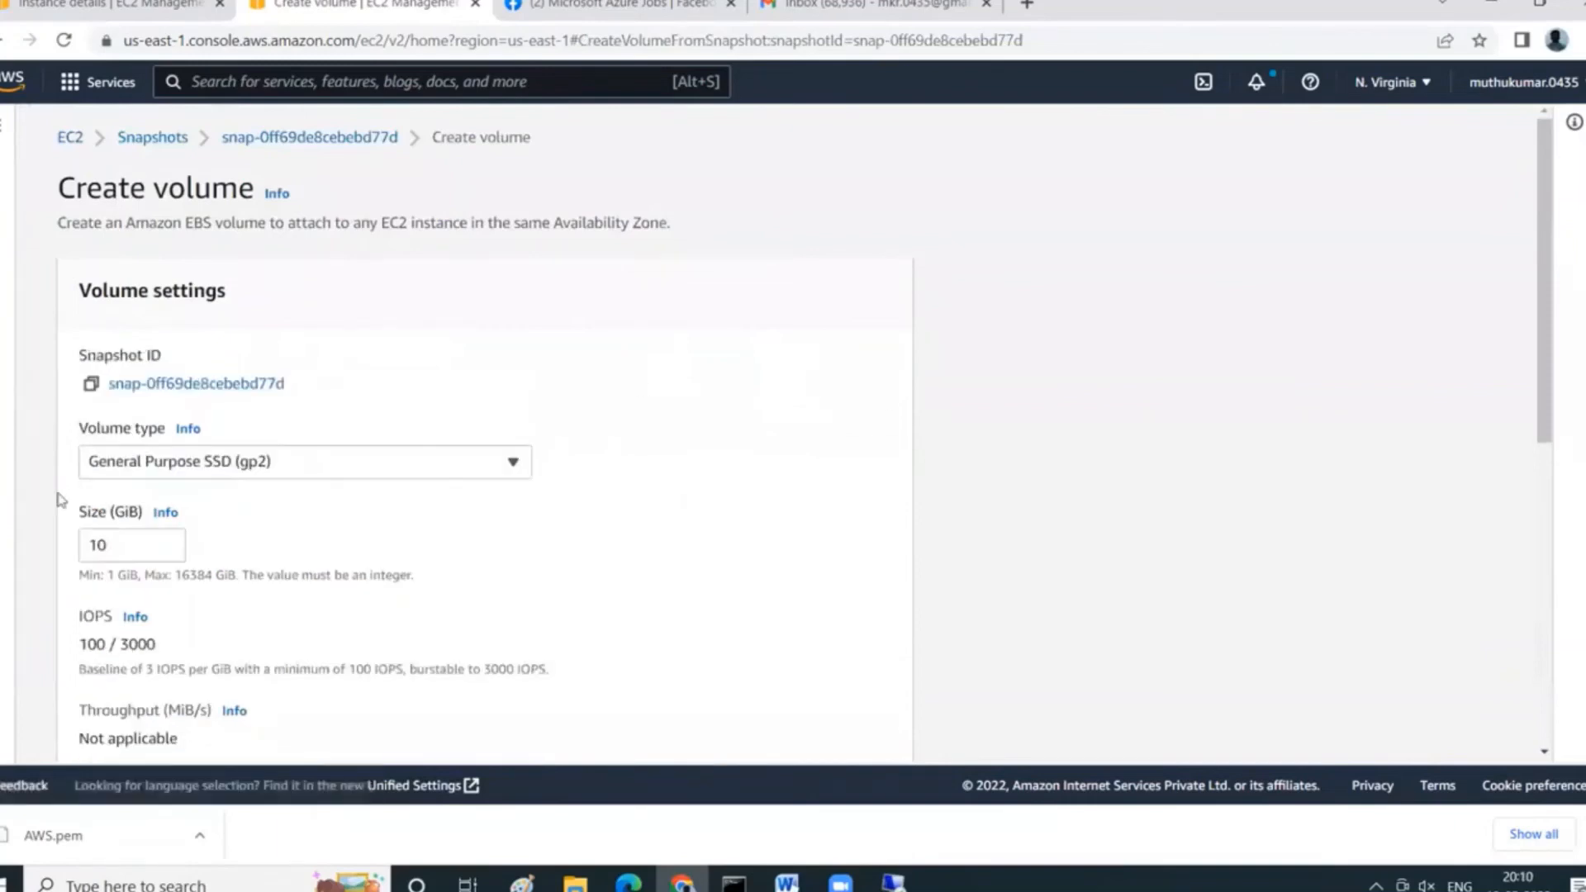
scroll(182, 525, "down", 5)
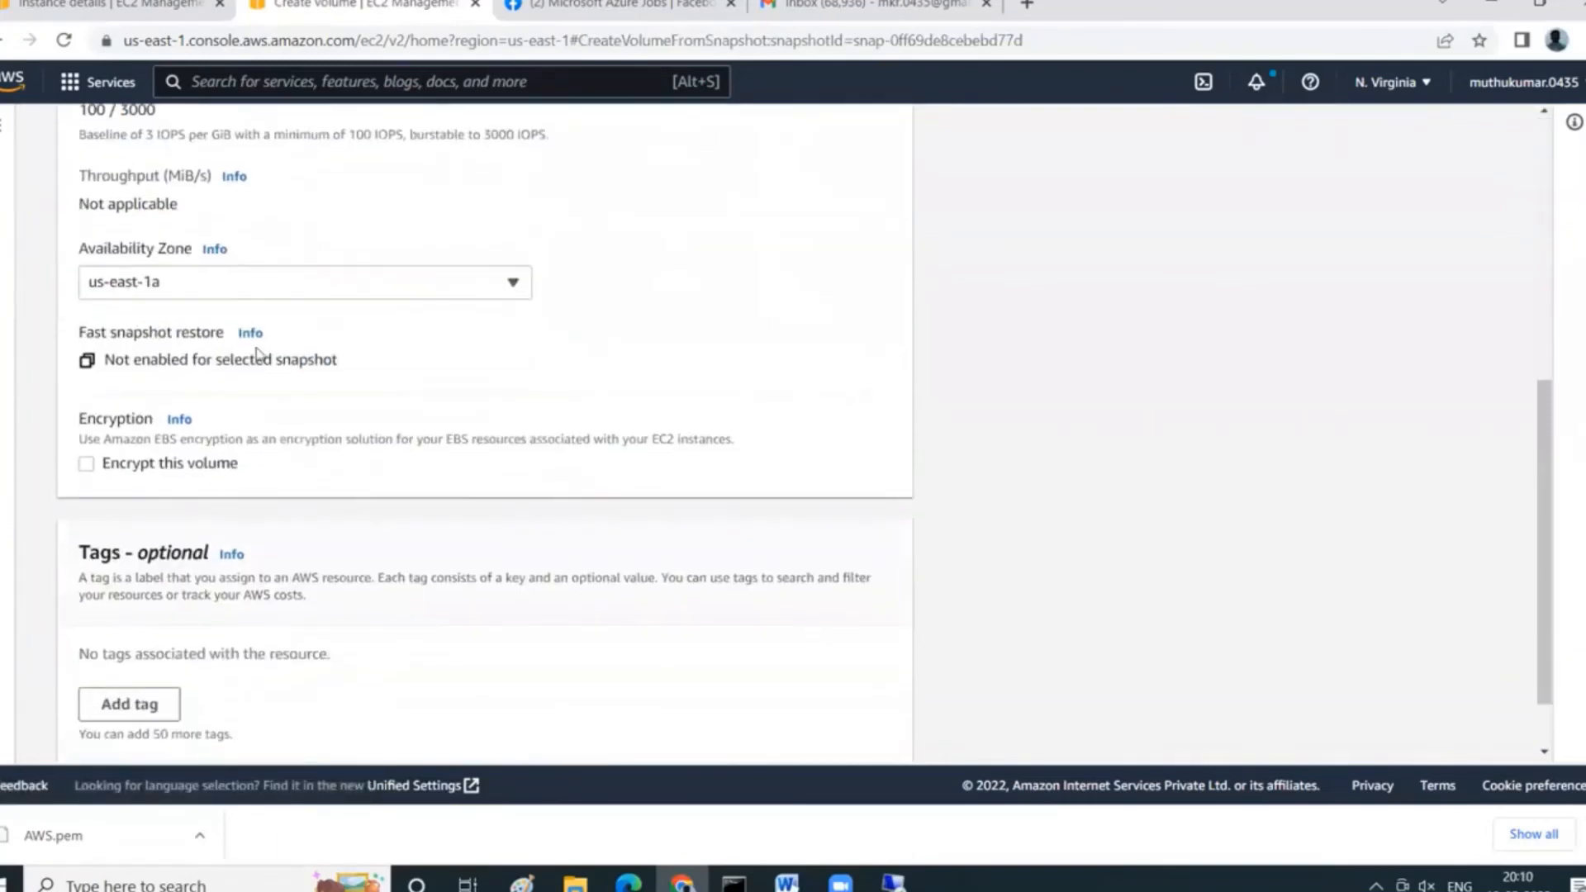
left_click(276, 293)
left_click(159, 413)
scroll(605, 413, "down", 2)
left_click(879, 736)
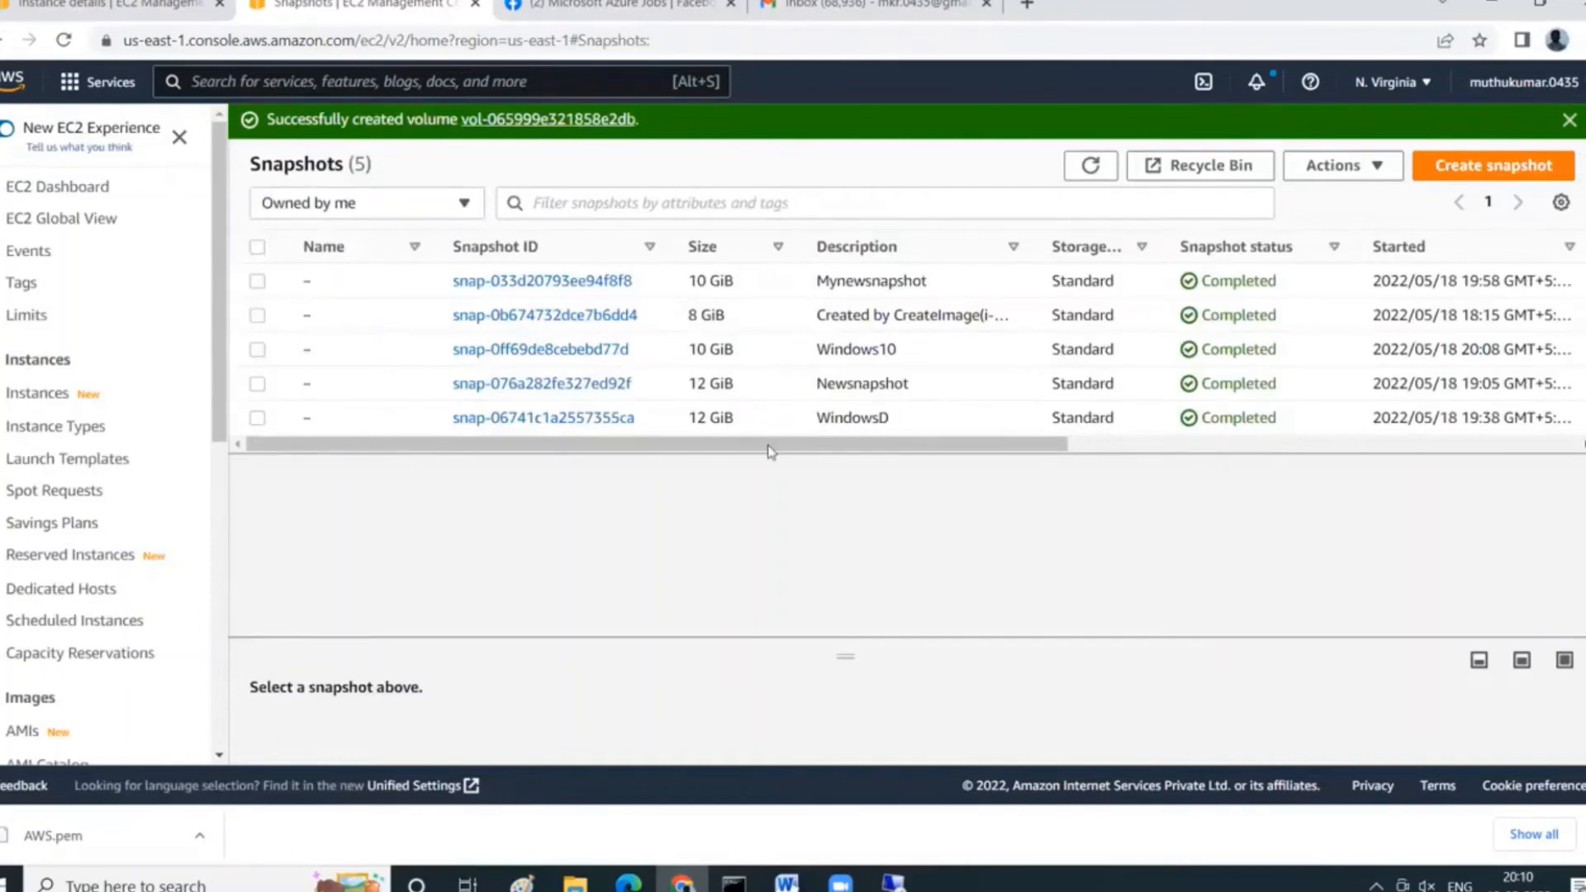
Open the EBS volumes list, refresh it, and check the availability zone and state of the volume created from the Windows10 snapshot.
scroll(116, 670, "down", 3)
left_click(34, 633)
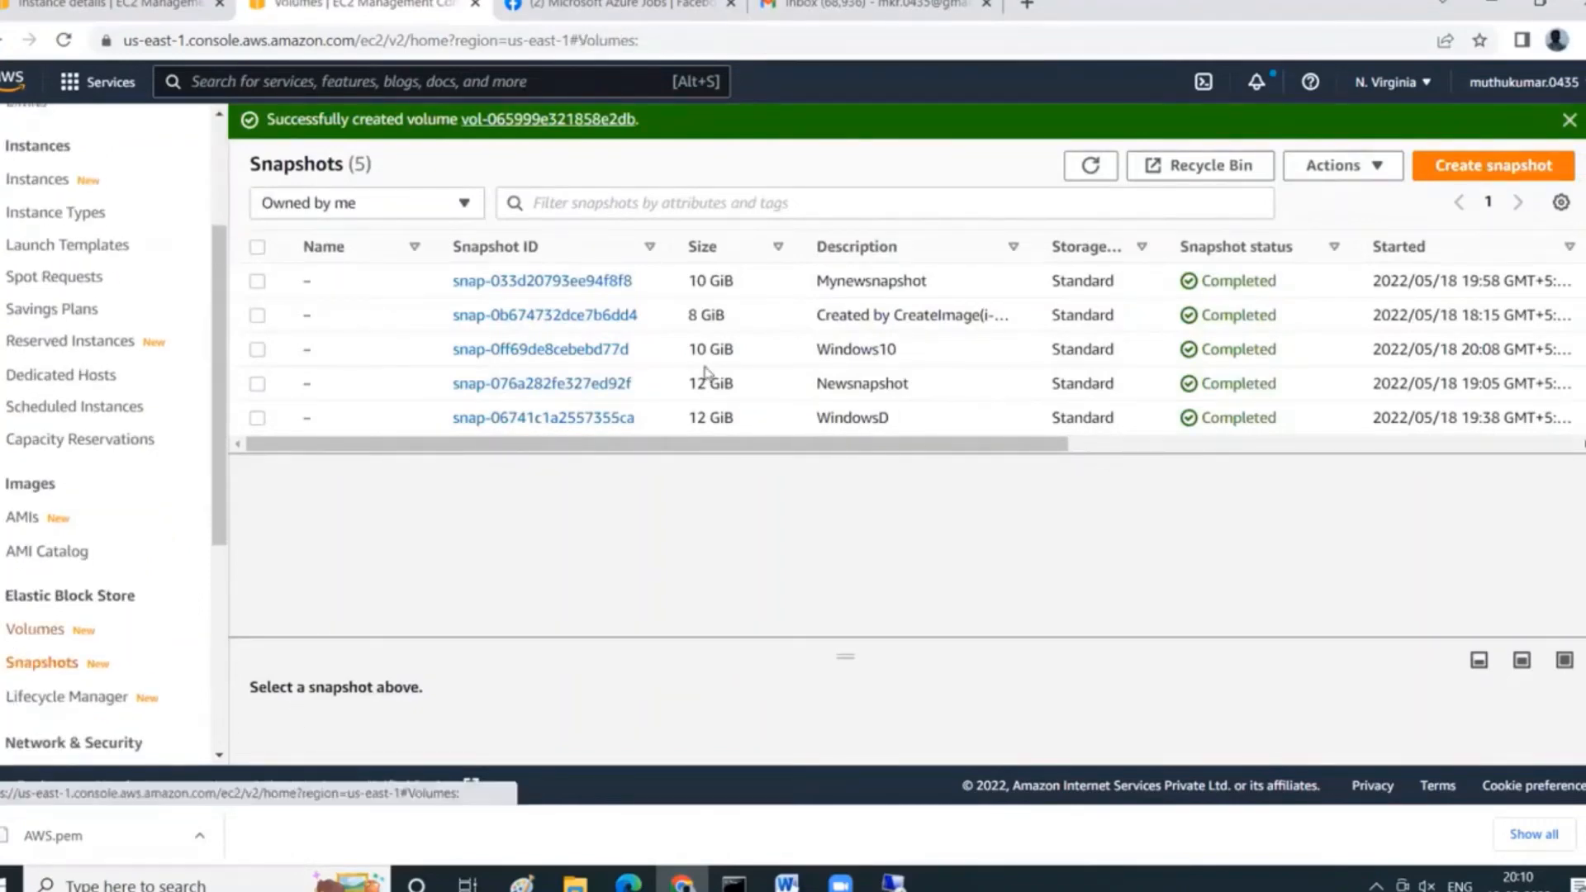
scroll(998, 567, "down", 3)
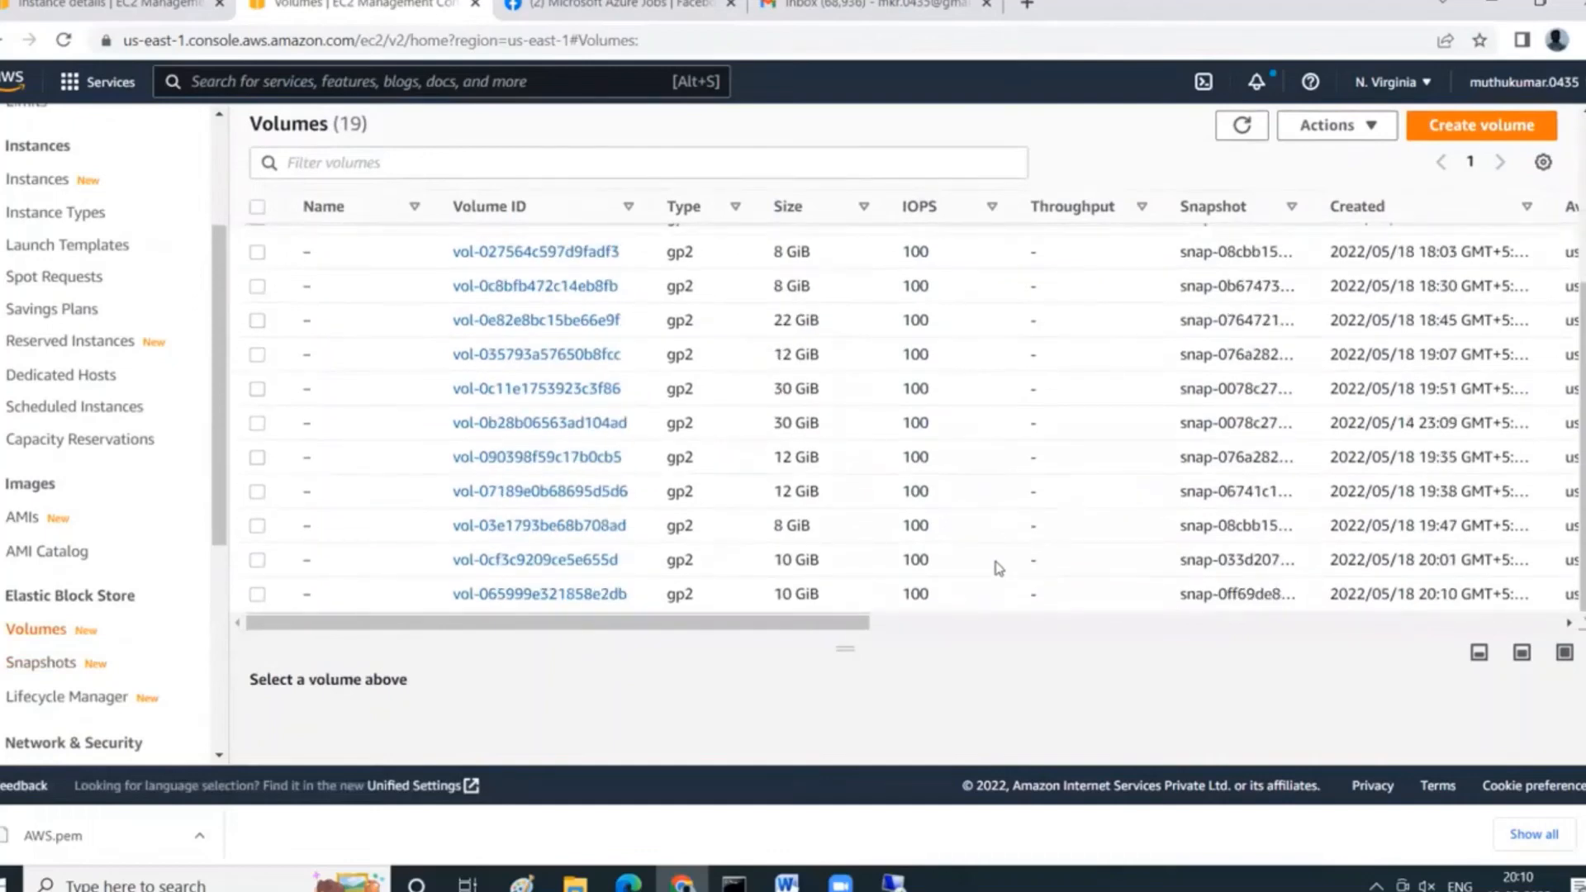
left_click_drag(814, 624, 1142, 624)
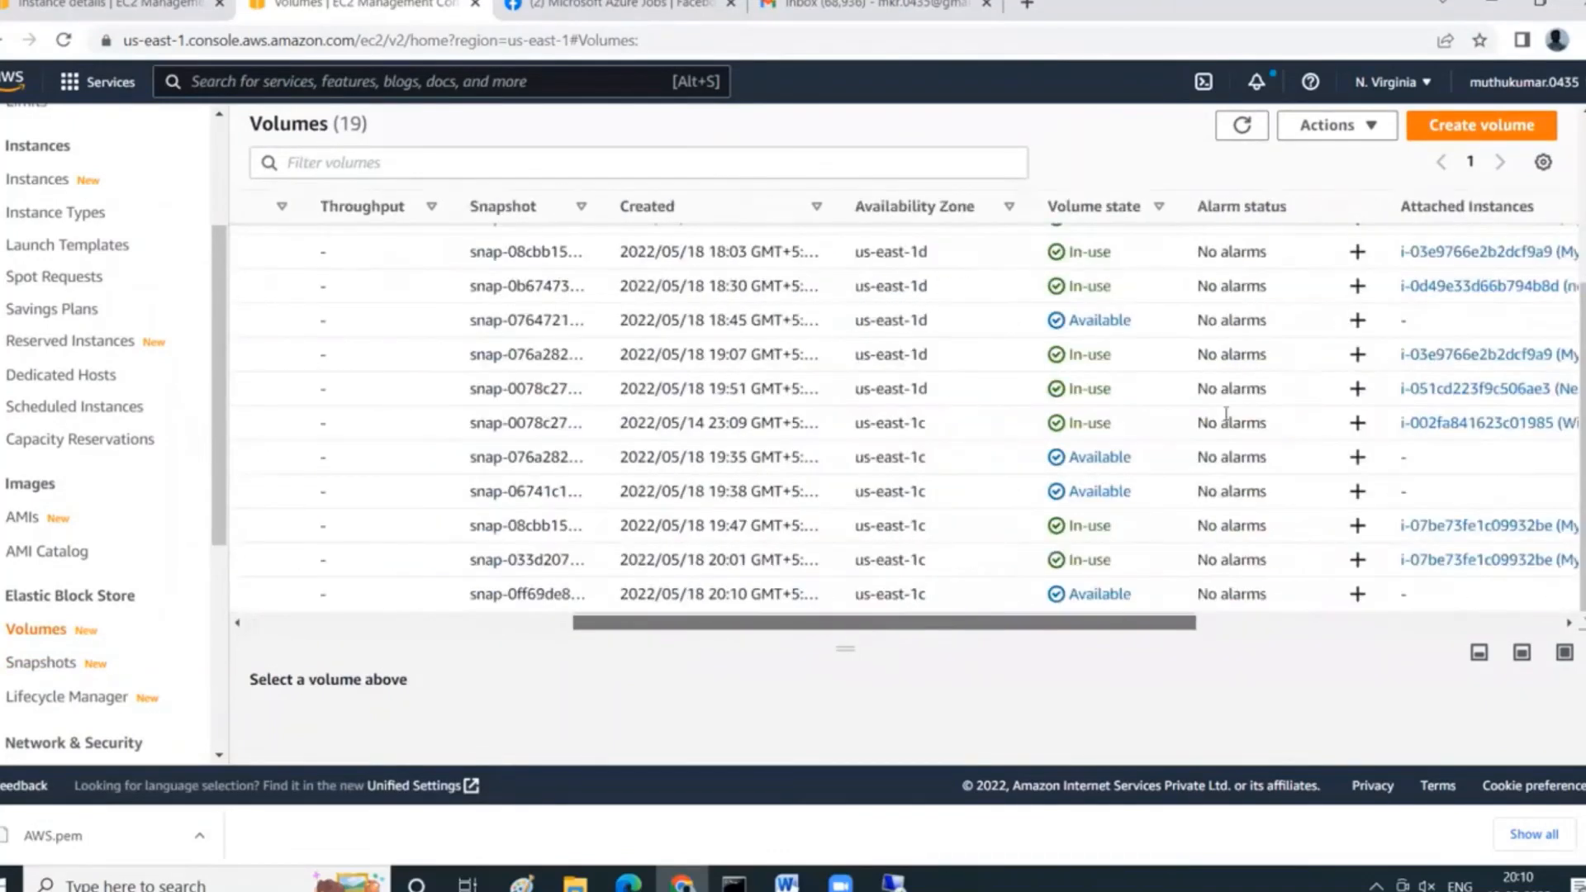
left_click(1242, 126)
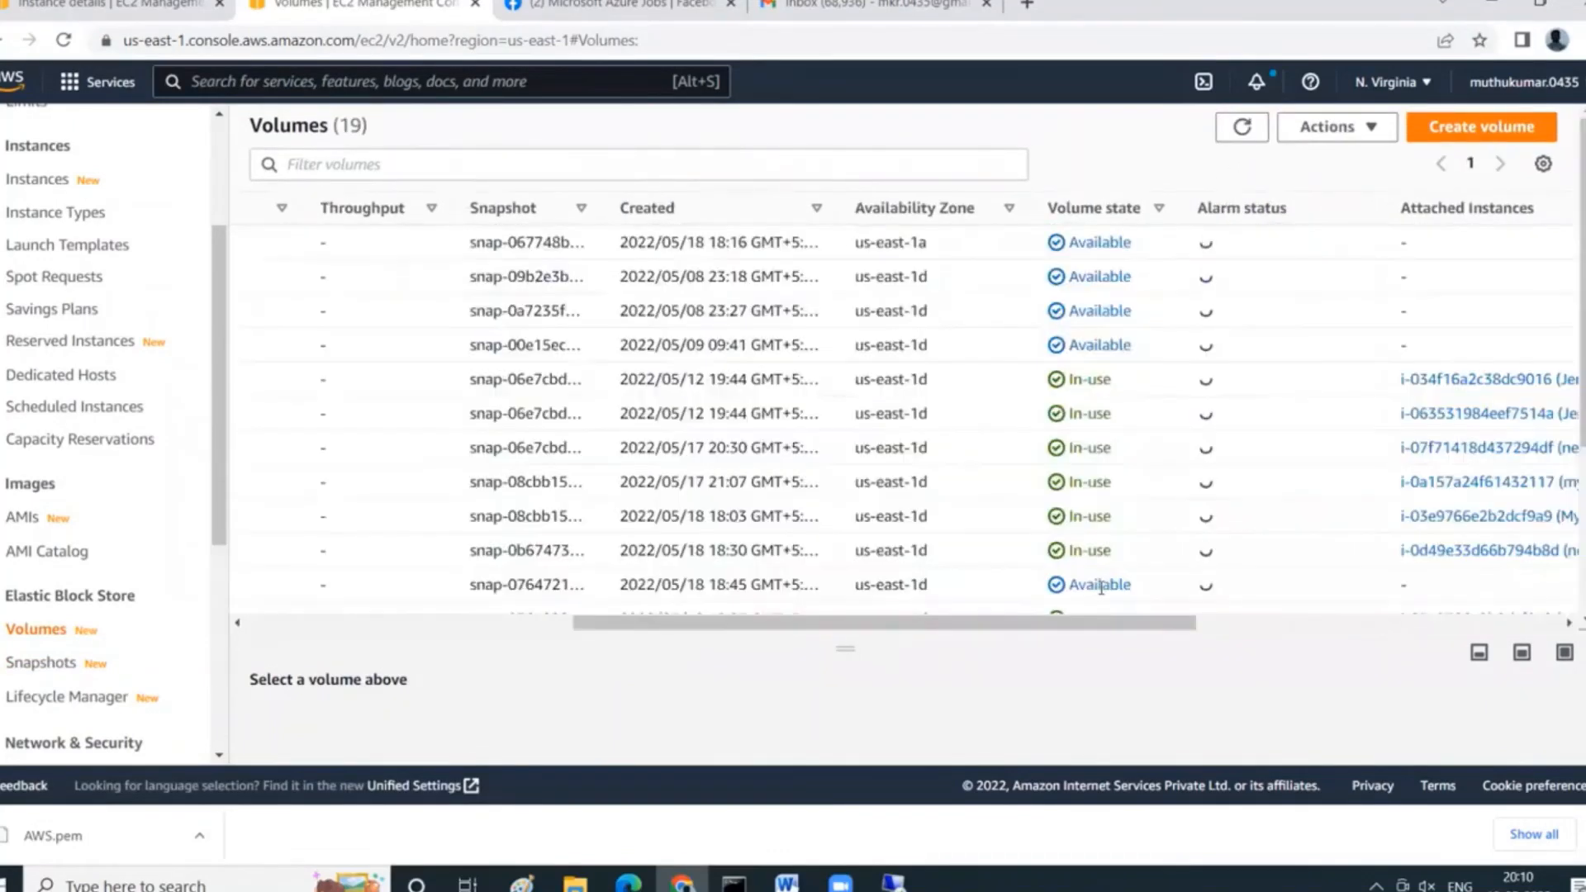
left_click_drag(1112, 625, 212, 611)
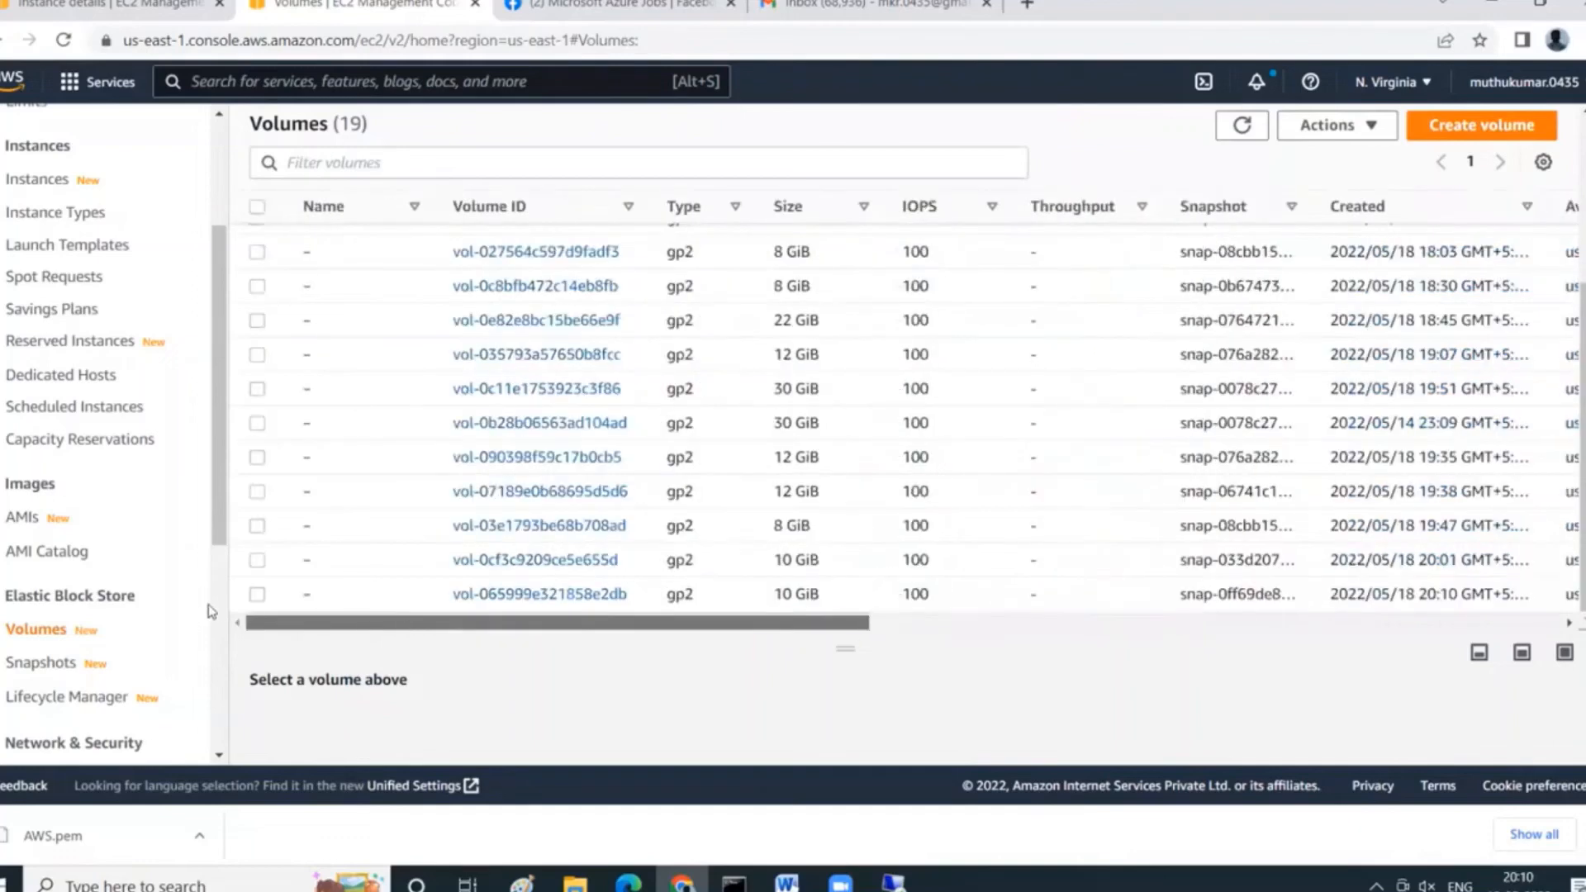
Attach volume vol-065999e321858e2db to the Windows10 instance i-002fa841623c01985 with device name xvdf.
left_click(257, 594)
left_click(1376, 124)
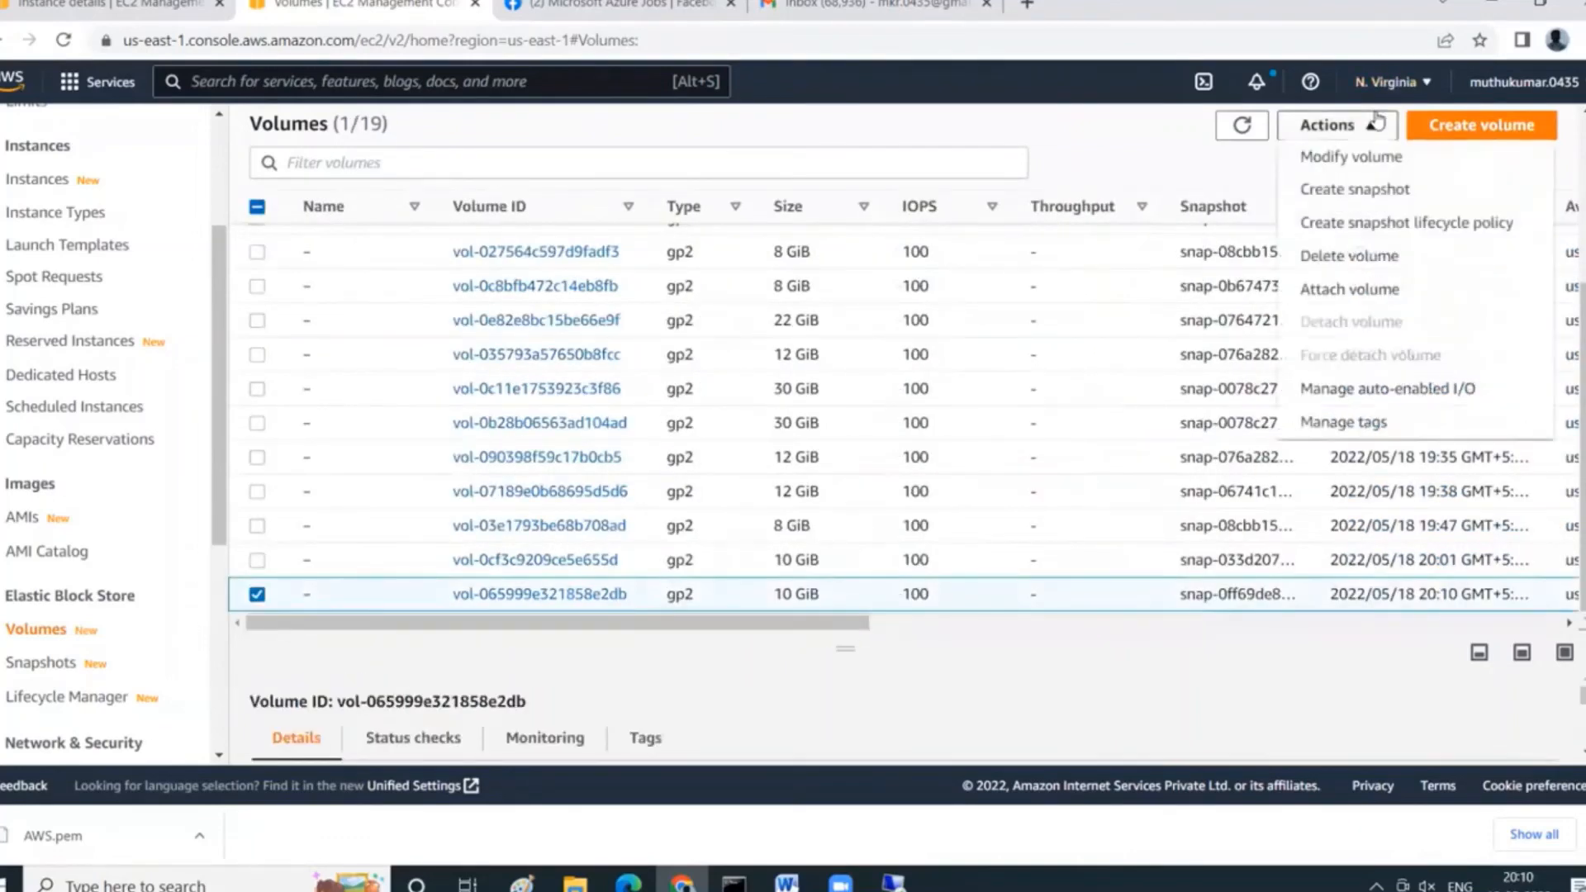
left_click(1376, 290)
left_click(516, 535)
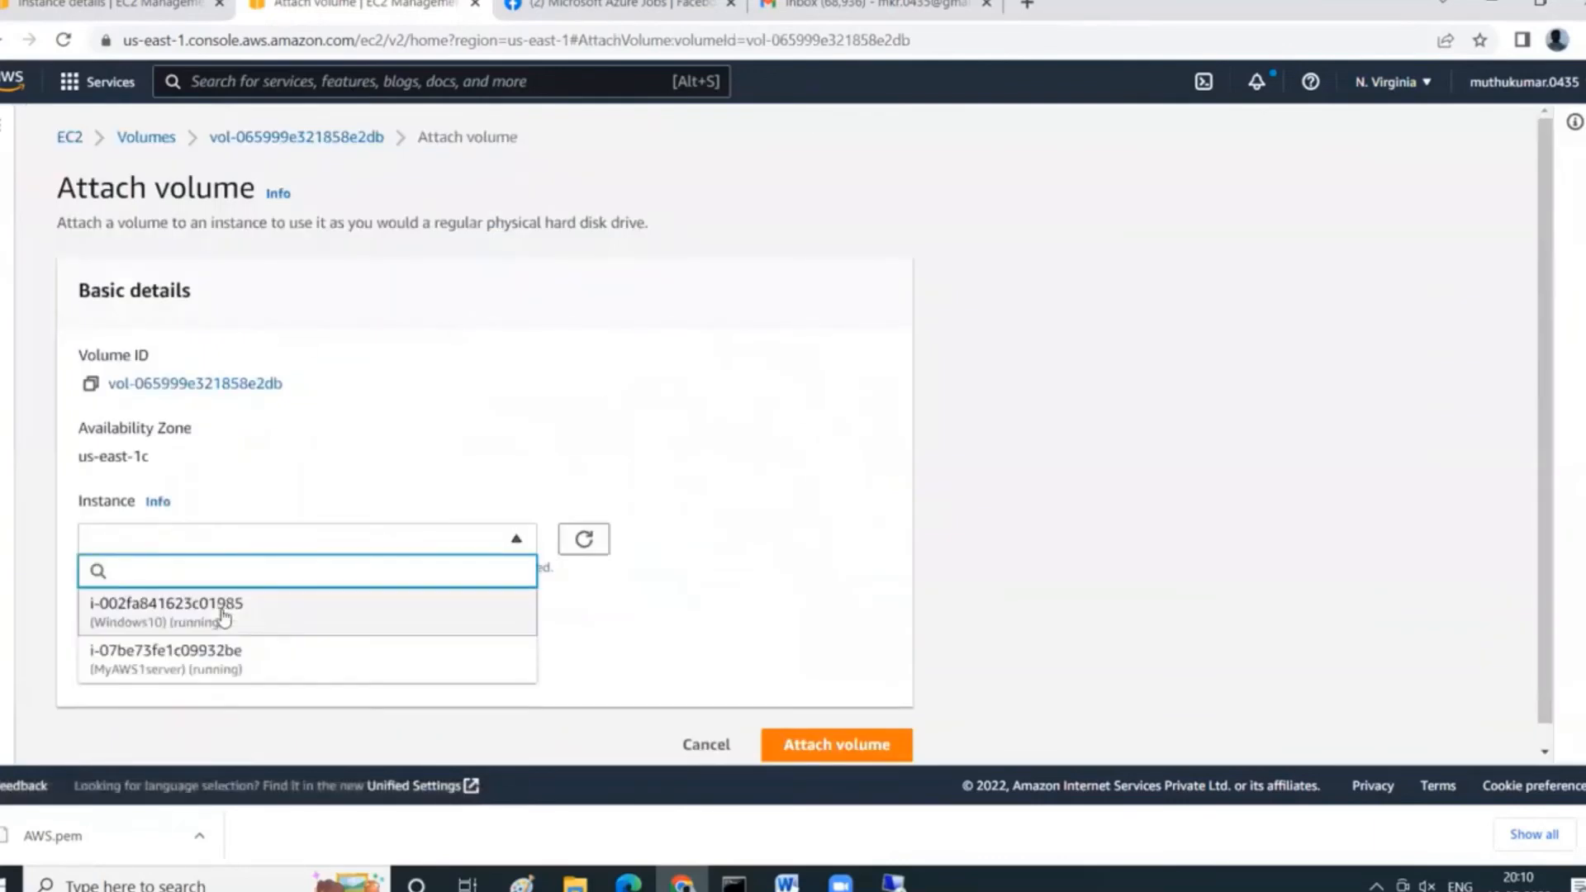
left_click(223, 617)
scroll(523, 606, "down", 1)
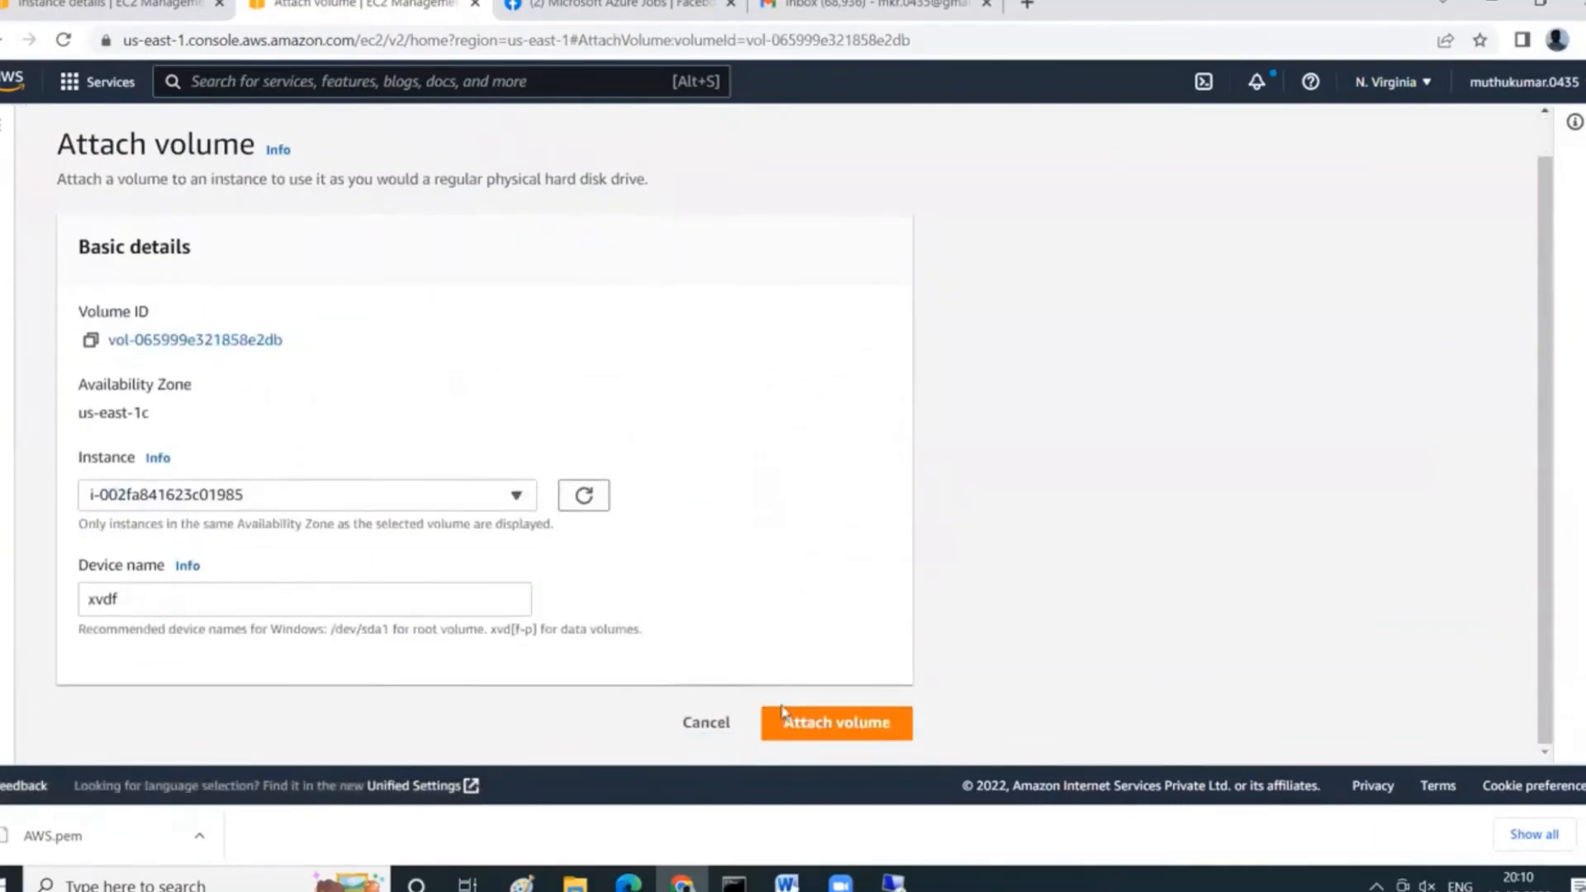
left_click(830, 723)
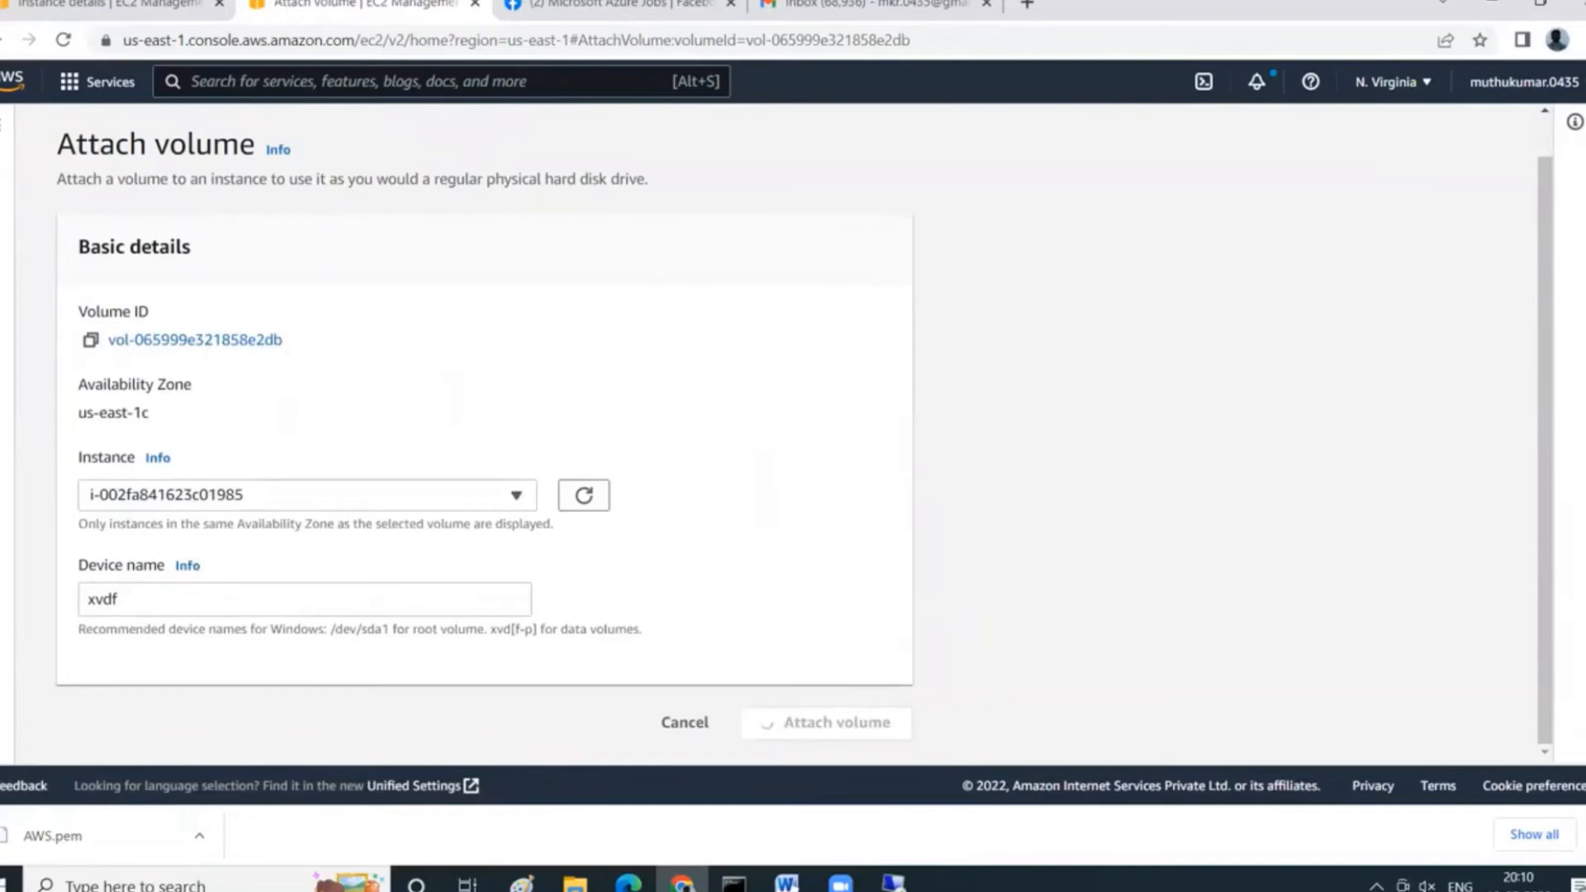
Switch to the Remote Desktop session, open New Volume (D:) from Disk Management, and view the contents of New Text Document.
key("alt+Tab")
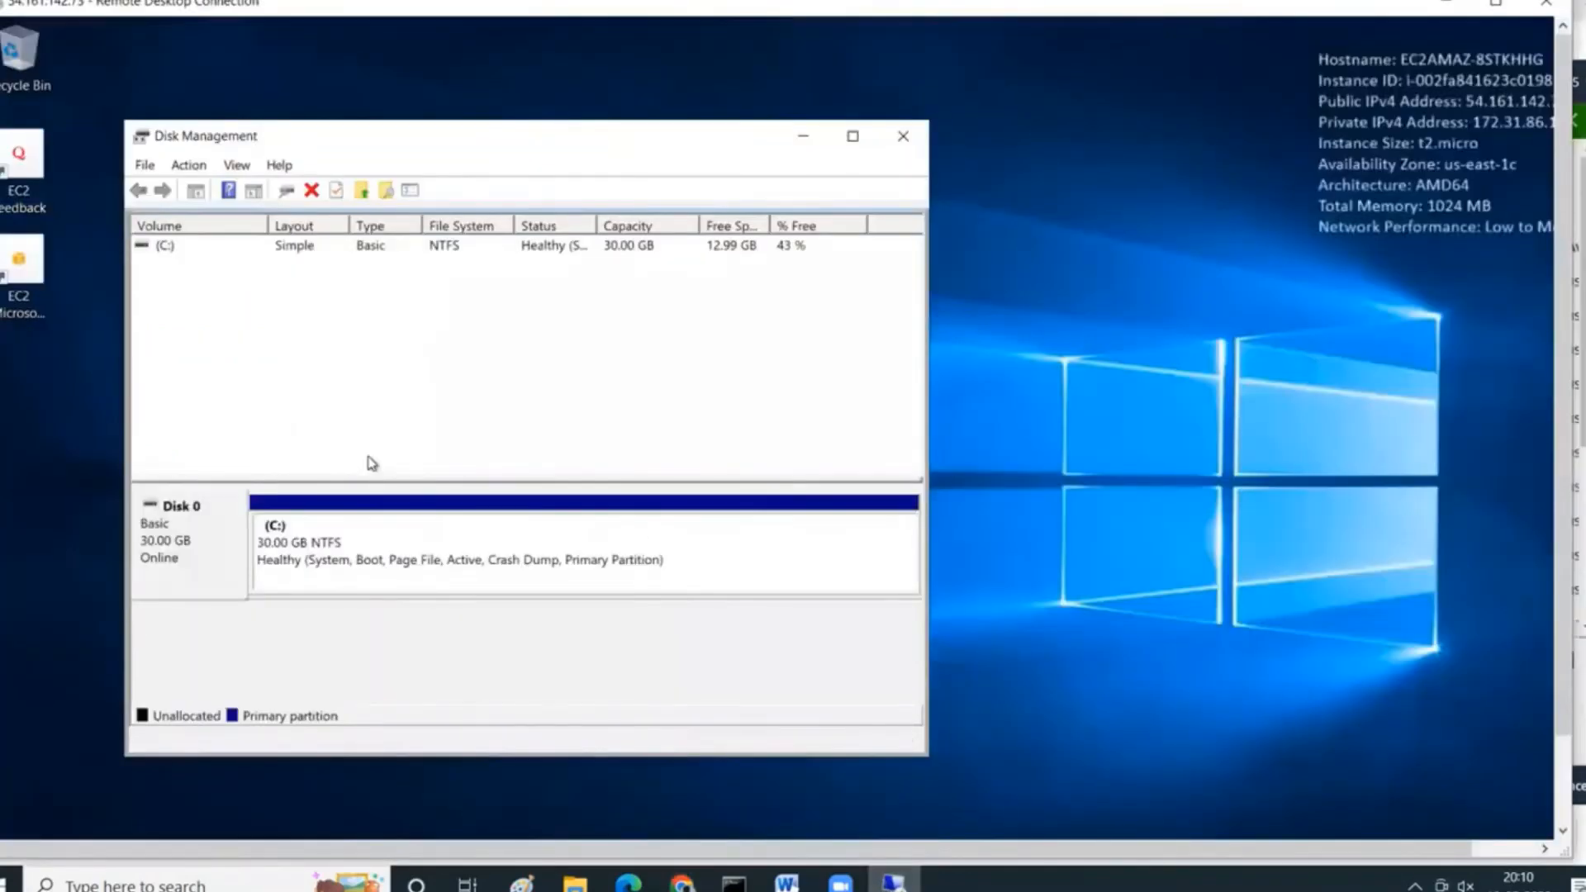
left_click(190, 165)
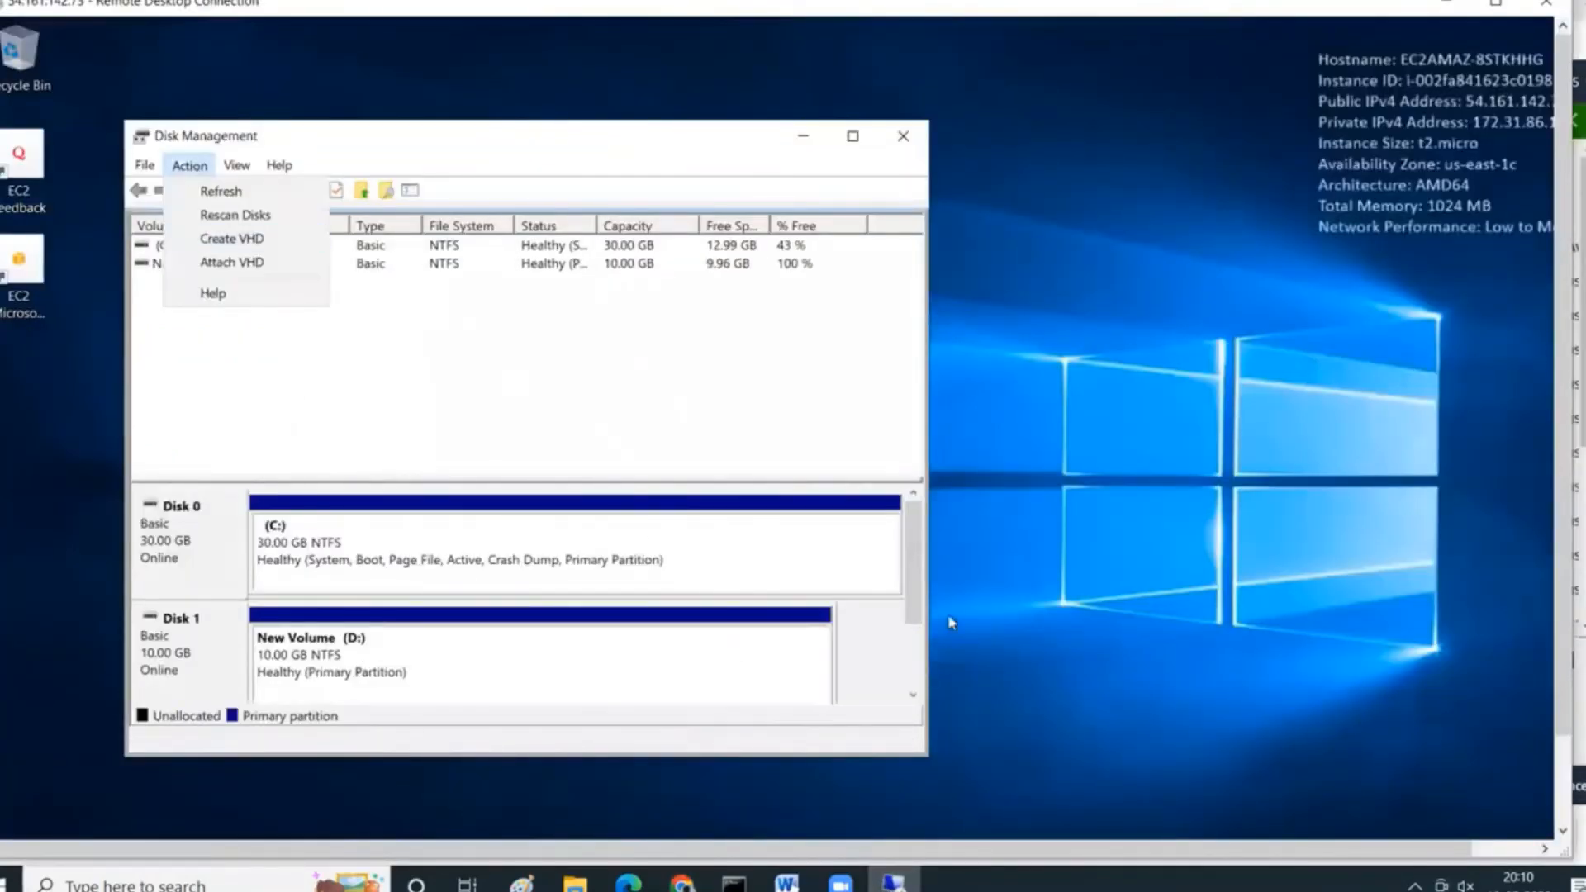
left_click(909, 643)
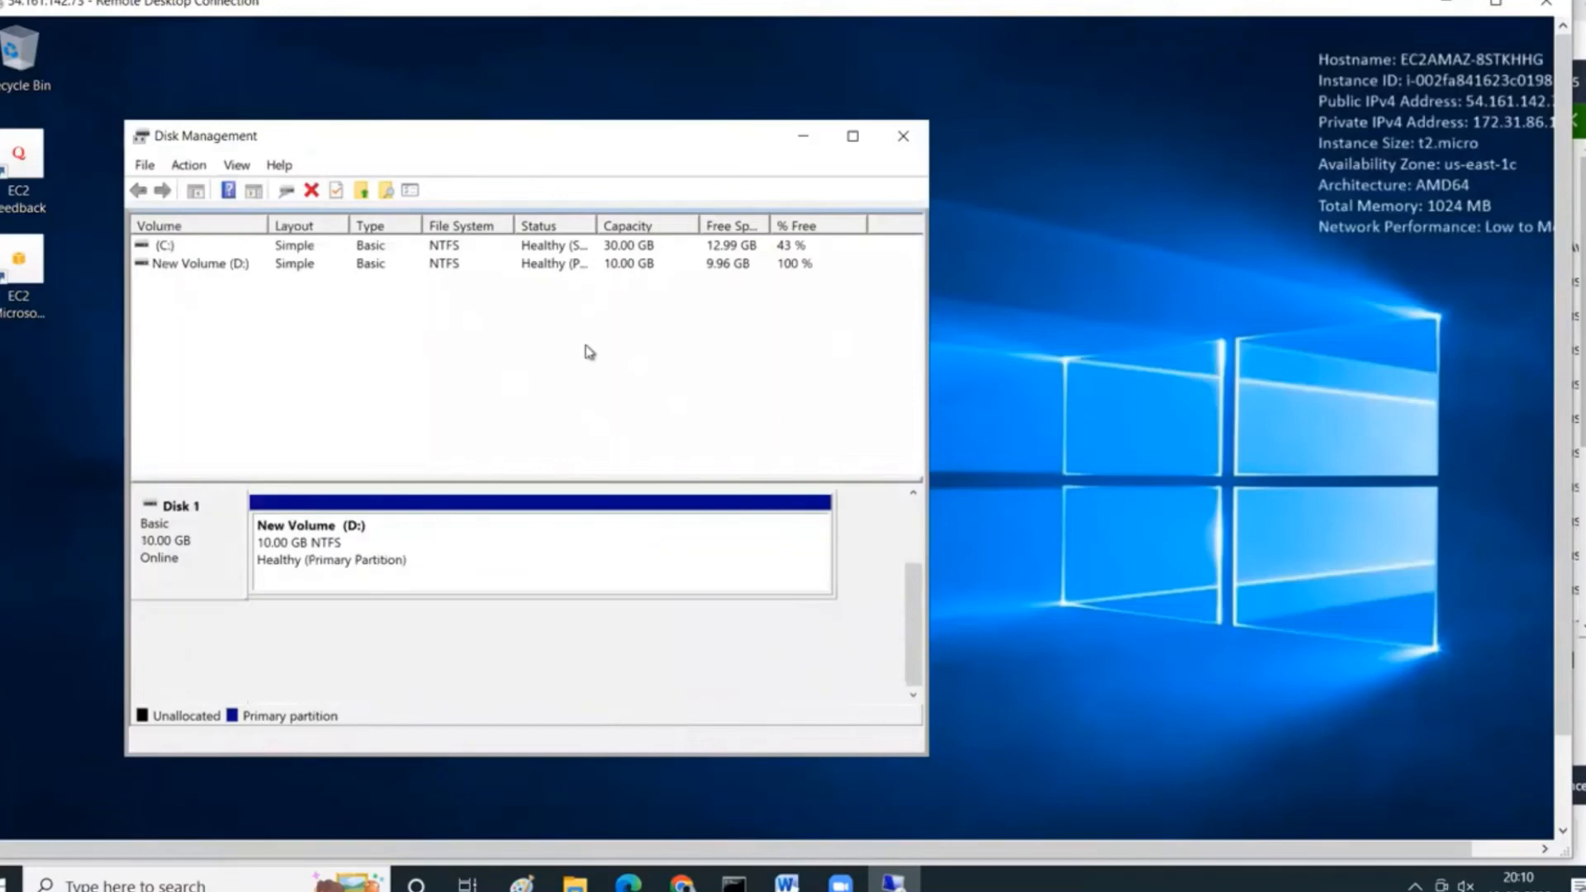
left_click(235, 268)
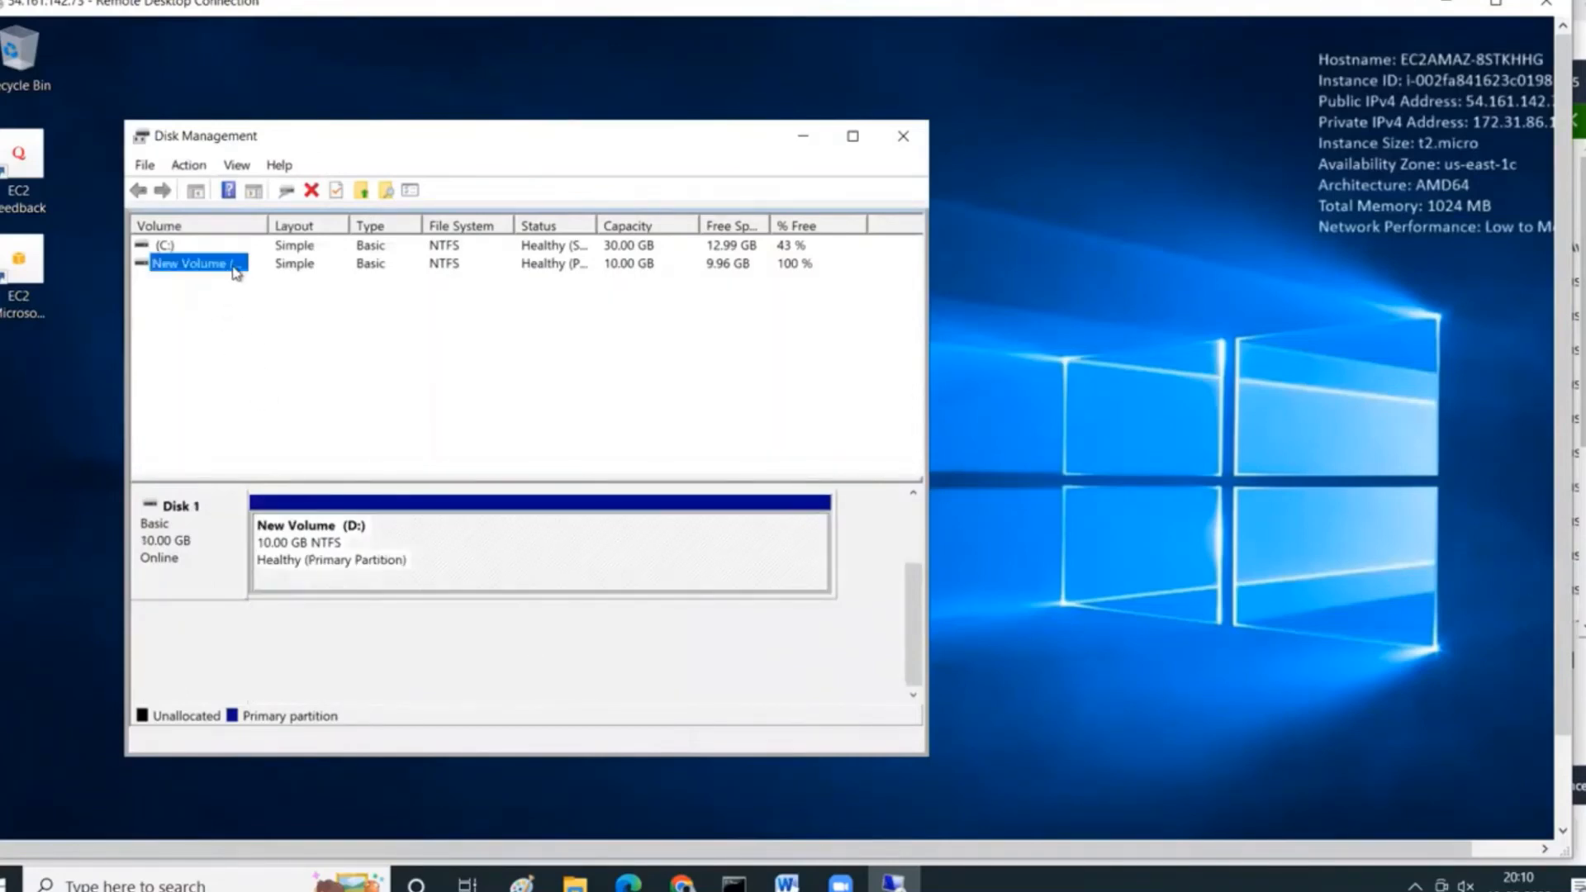
right_click(235, 269)
left_click(258, 279)
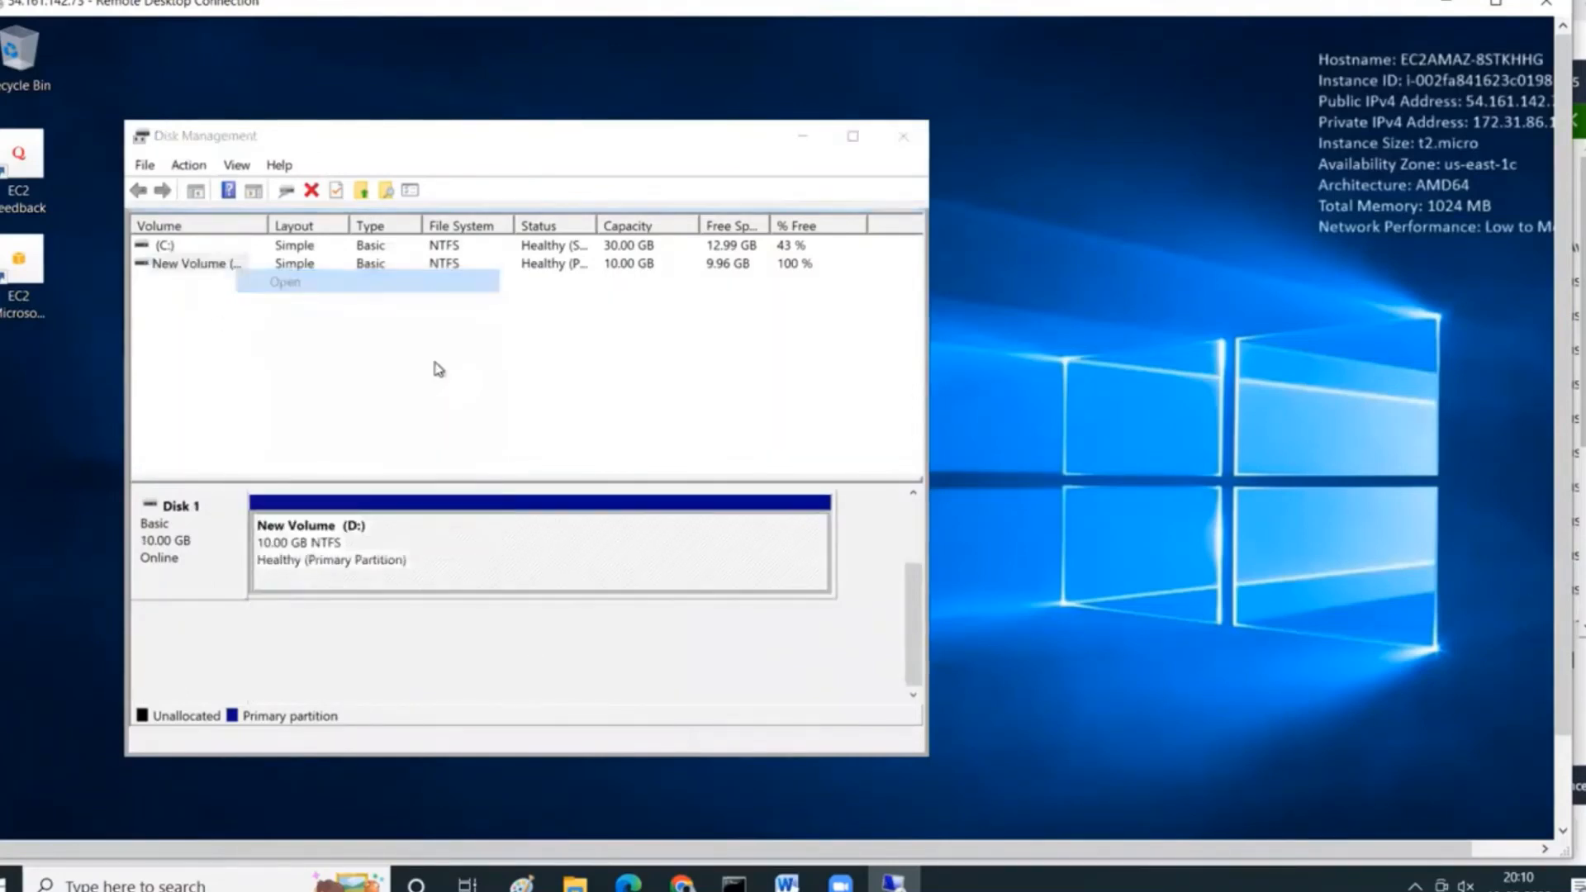
double_click(473, 297)
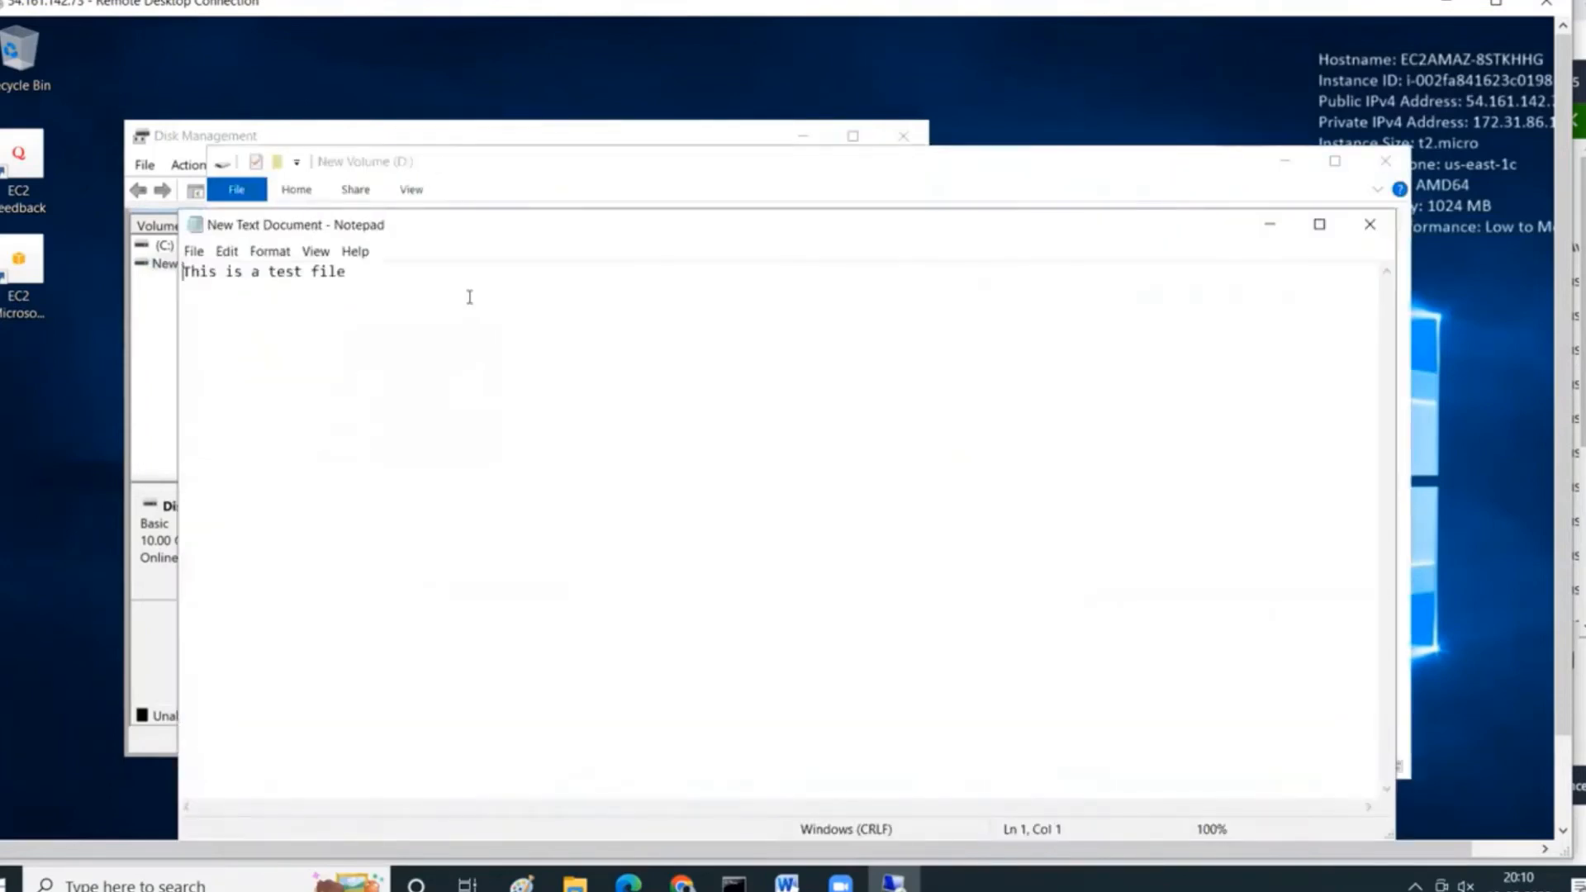
left_click(1369, 224)
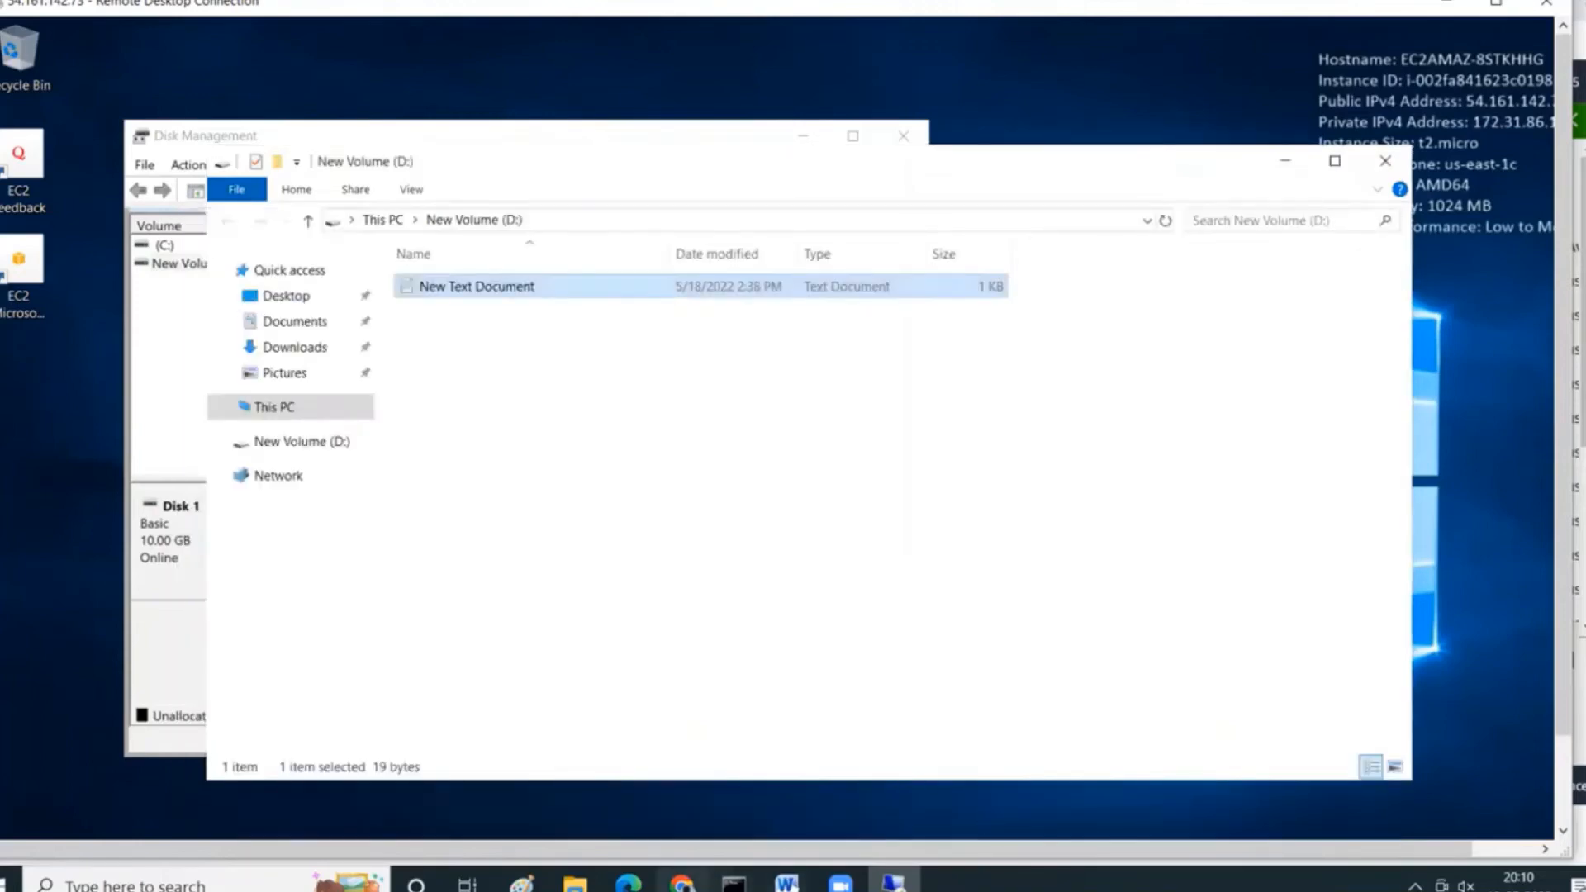
Switch back to the AWS console and review the volumes list, comparing it with the restored D: drive in the Remote Desktop session.
left_click(682, 881)
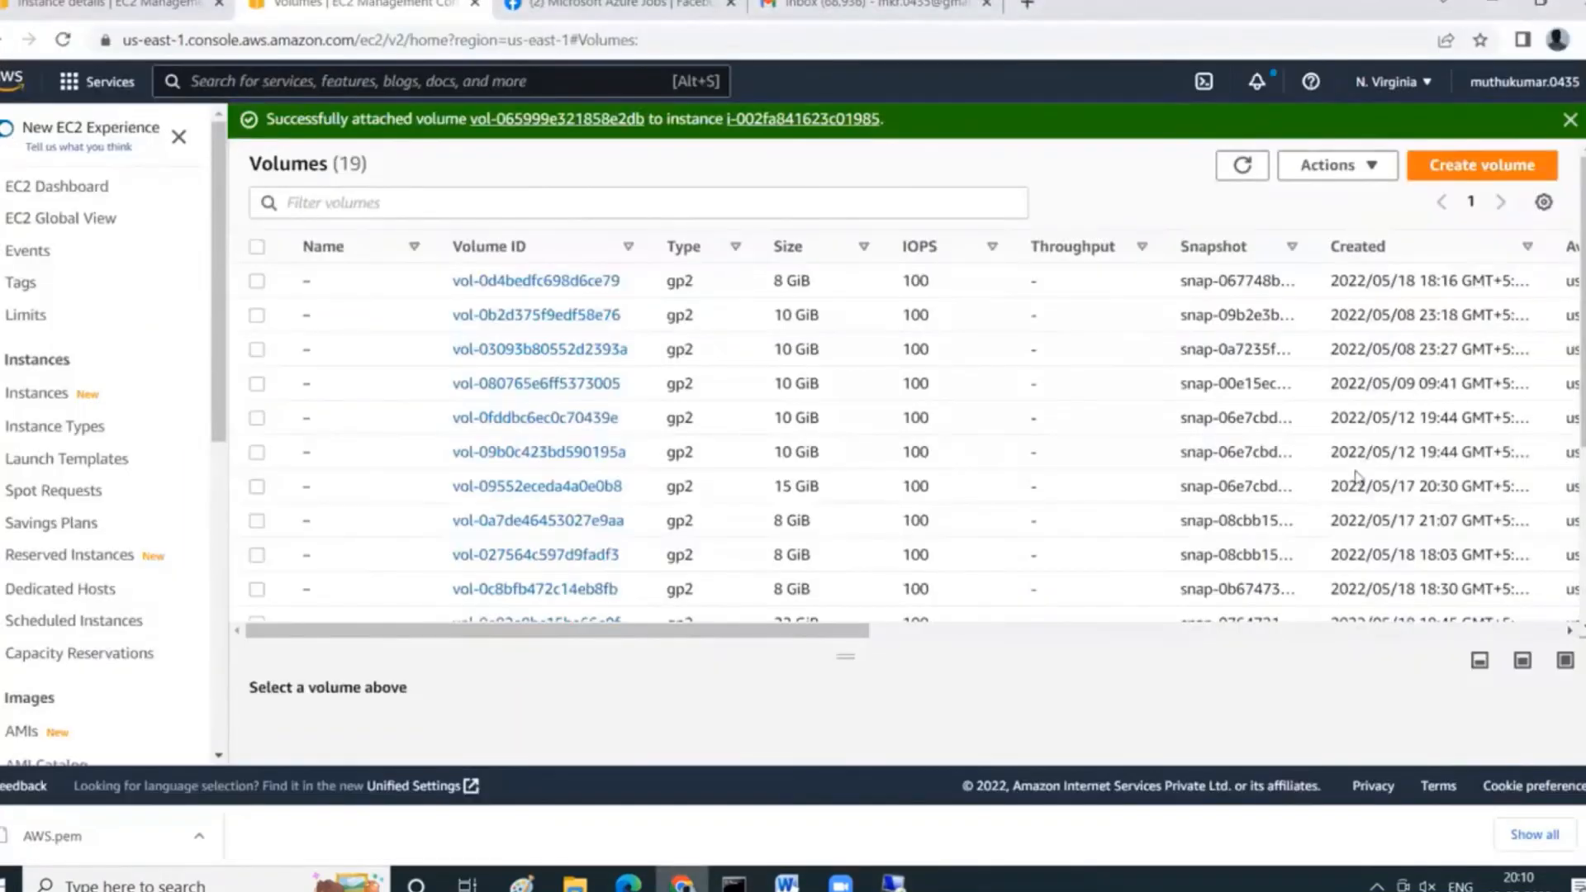
scroll(1347, 479, "down", 4)
left_click_drag(851, 634, 658, 643)
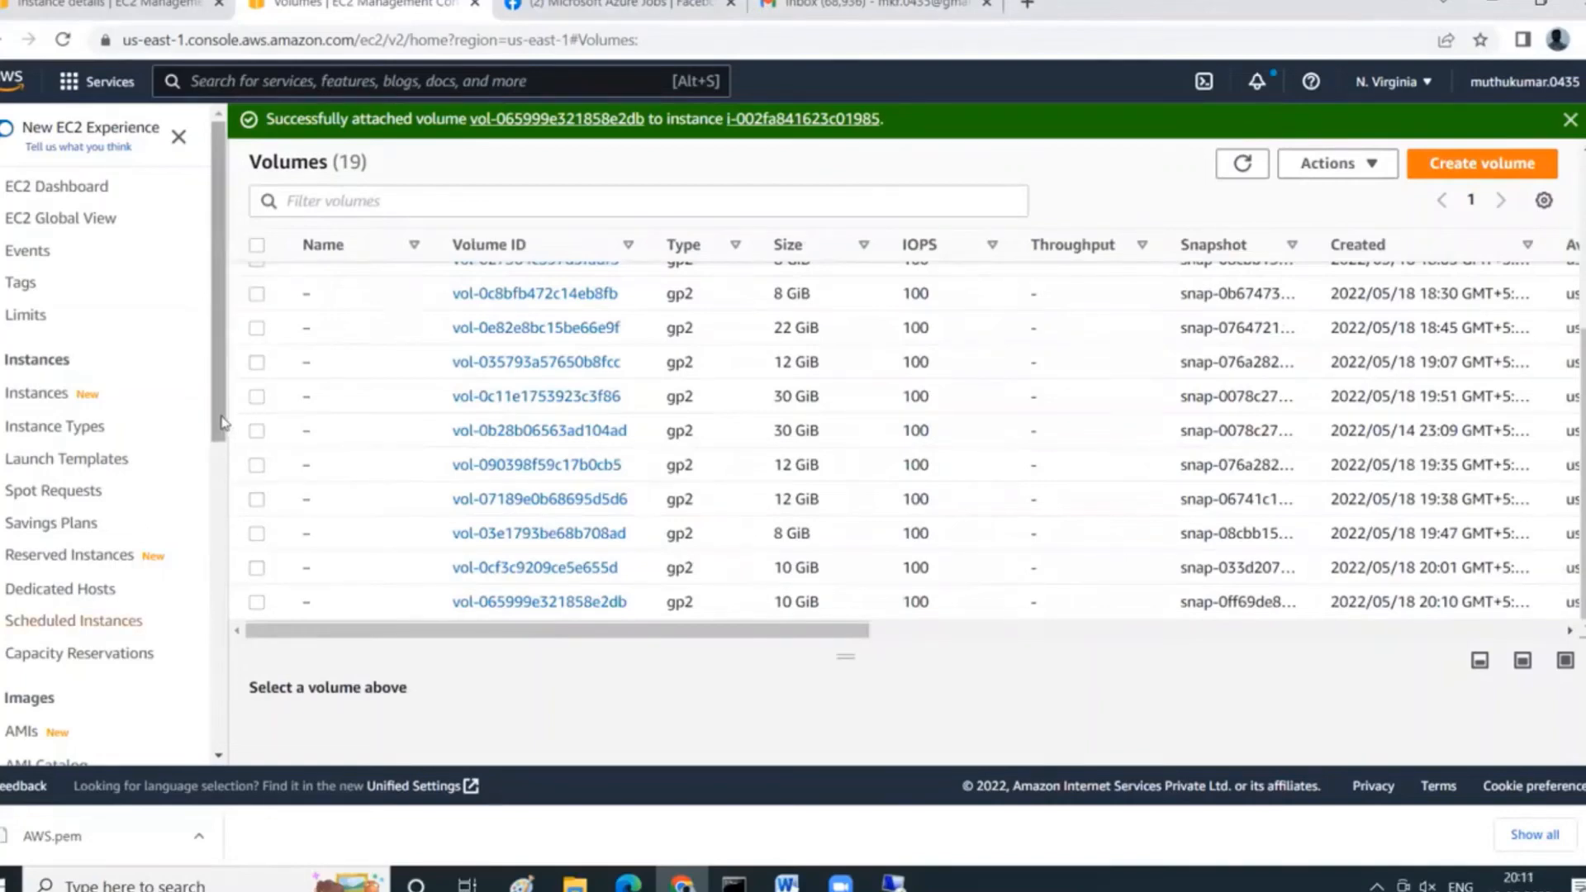
left_click_drag(222, 423, 207, 504)
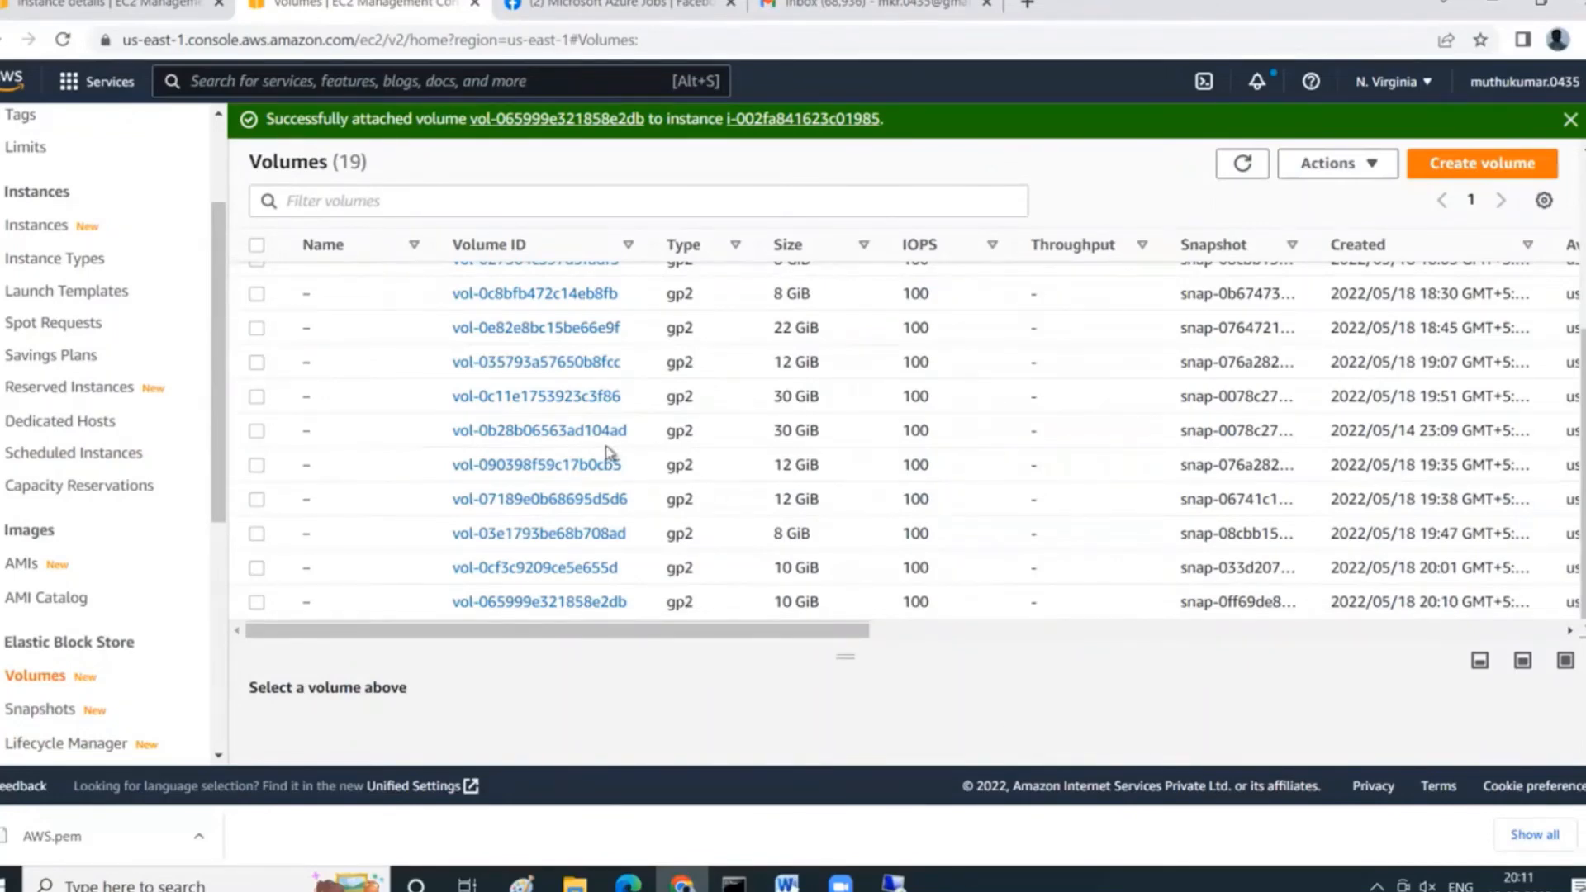
key("alt+Tab")
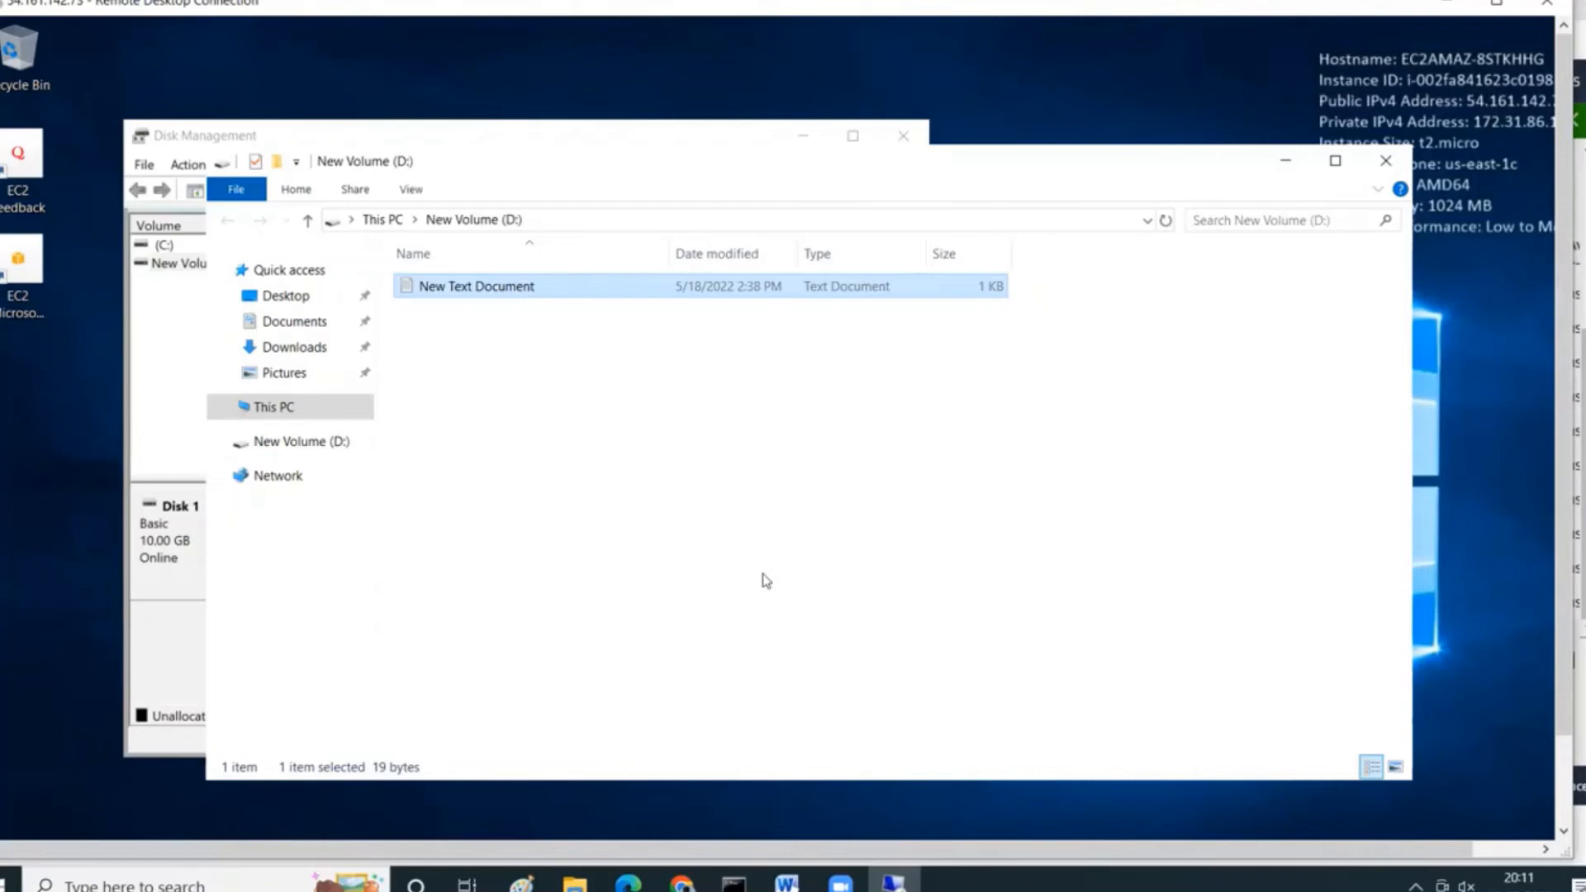
key("alt+Tab")
scroll(101, 634, "up", 2)
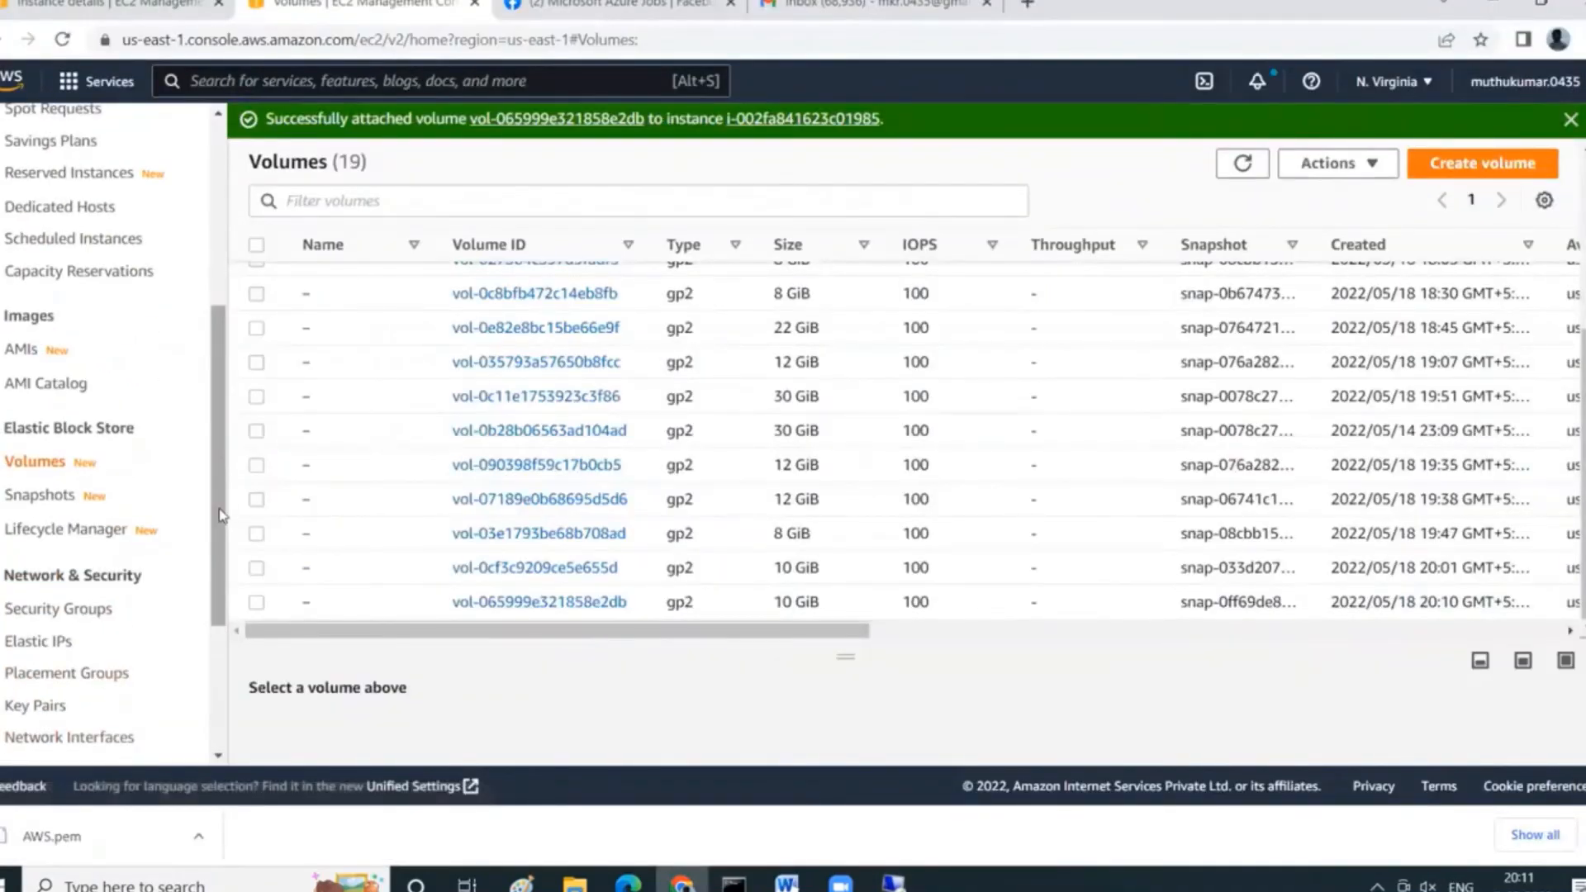
left_click_drag(221, 515, 222, 326)
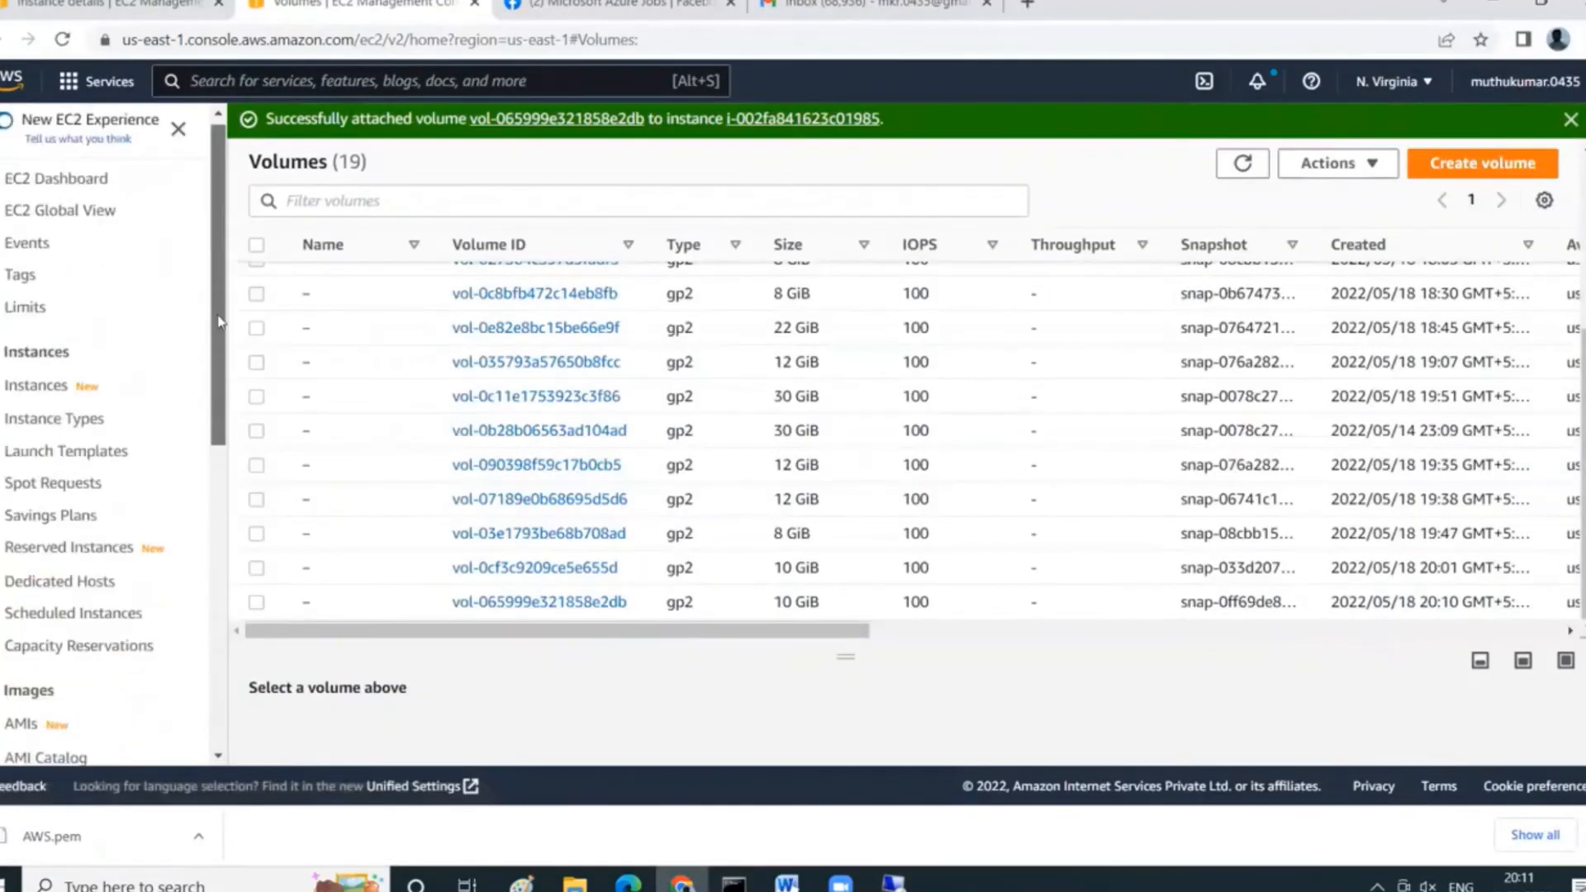
Open the EC2 instances list and start creating an image from the MyAWS1server instance.
left_click(52, 396)
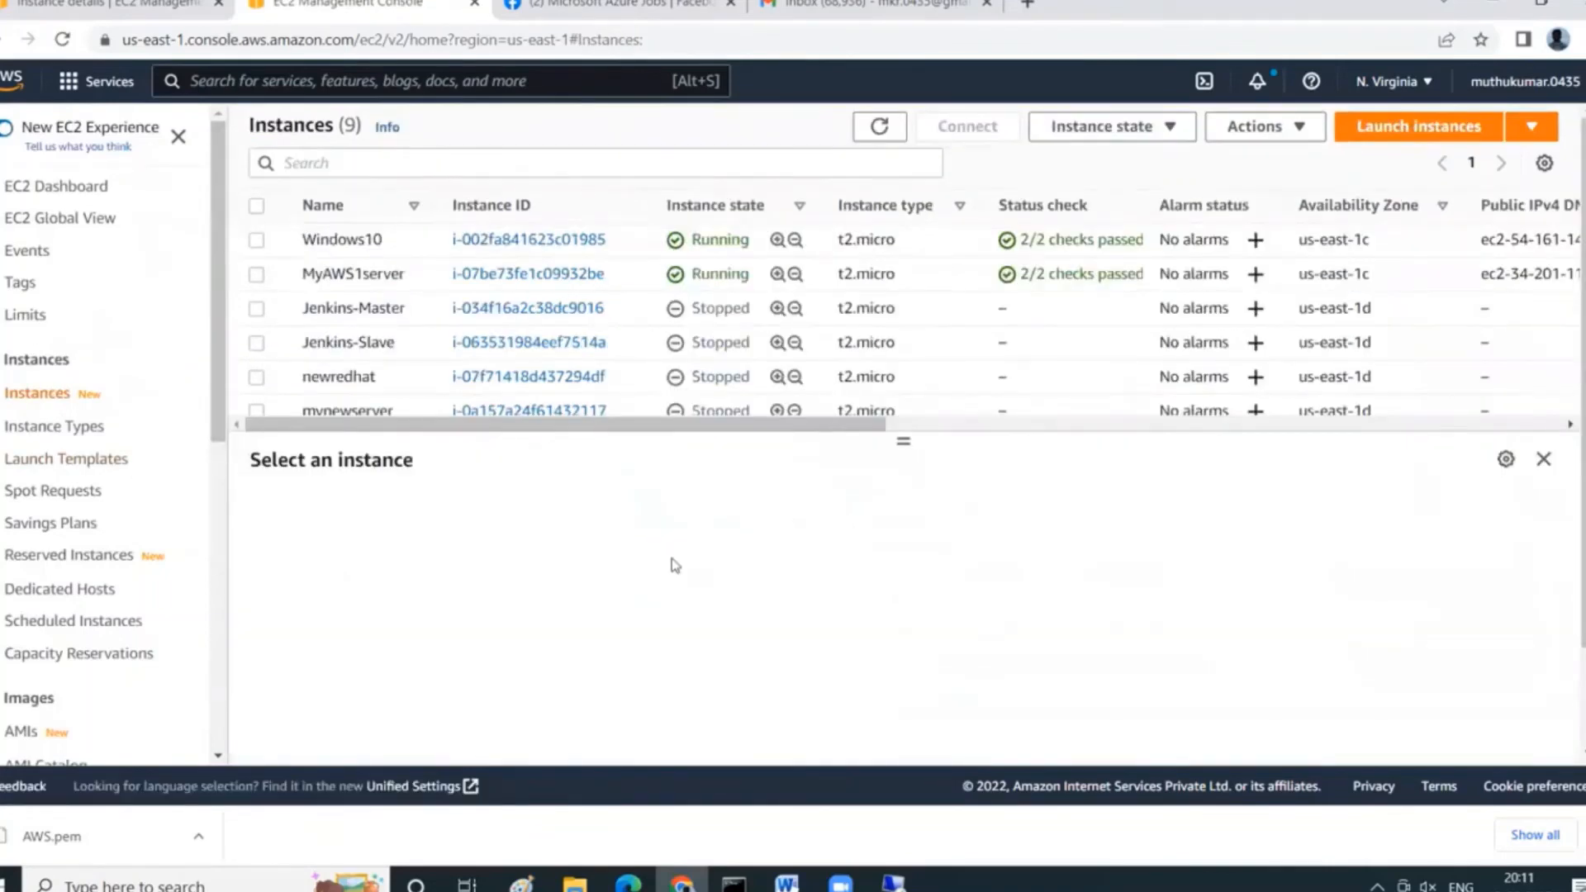
scroll(789, 330, "down", 2)
scroll(839, 401, "up", 2)
scroll(1048, 410, "up", 1)
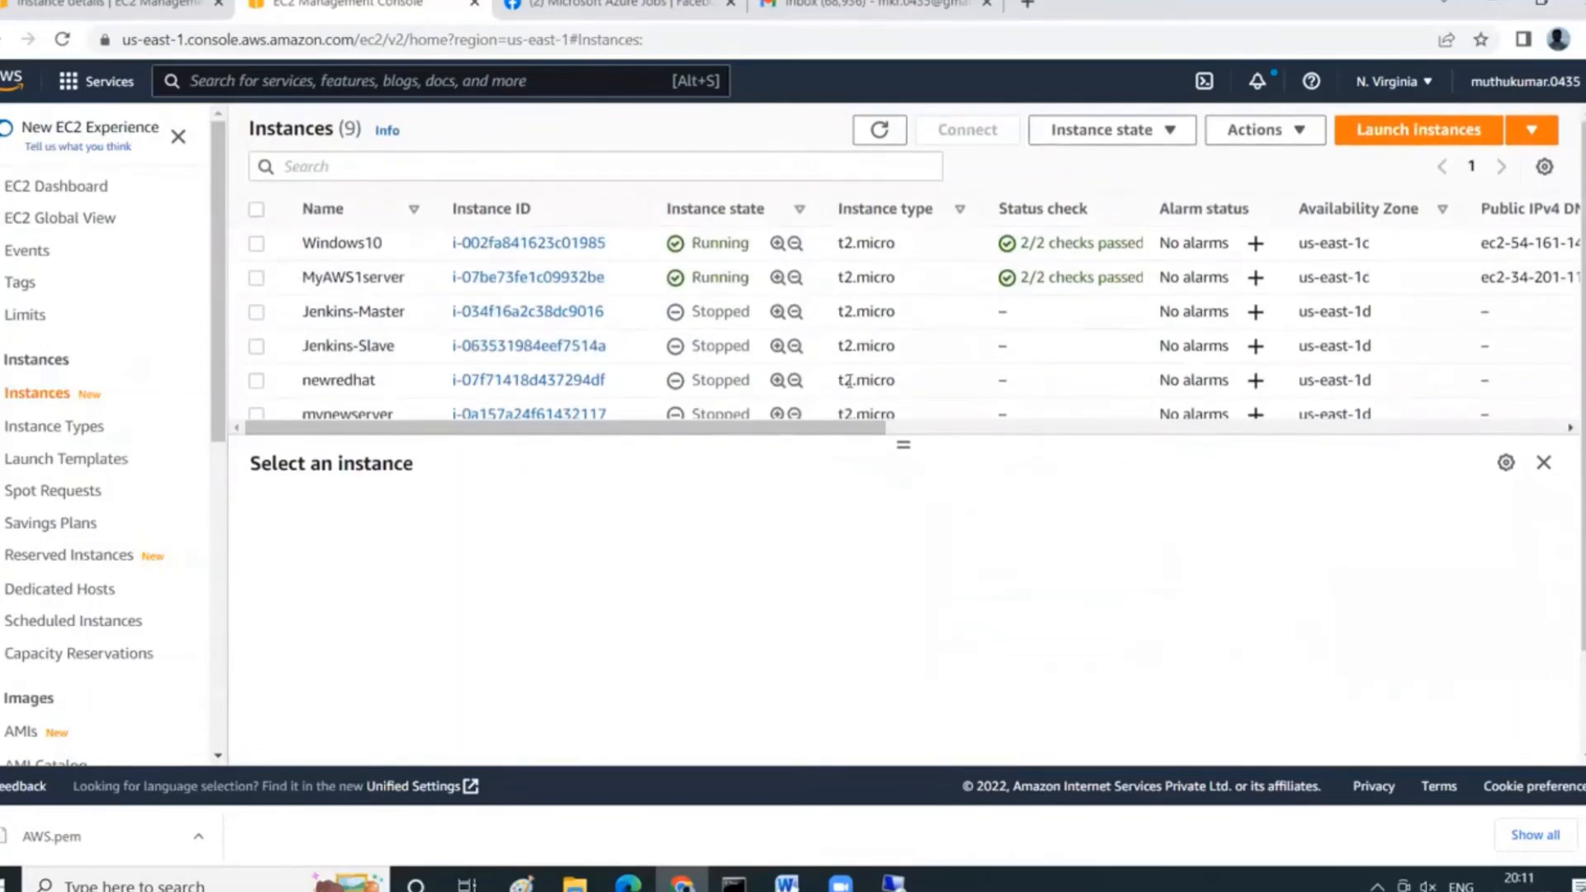
left_click(258, 279)
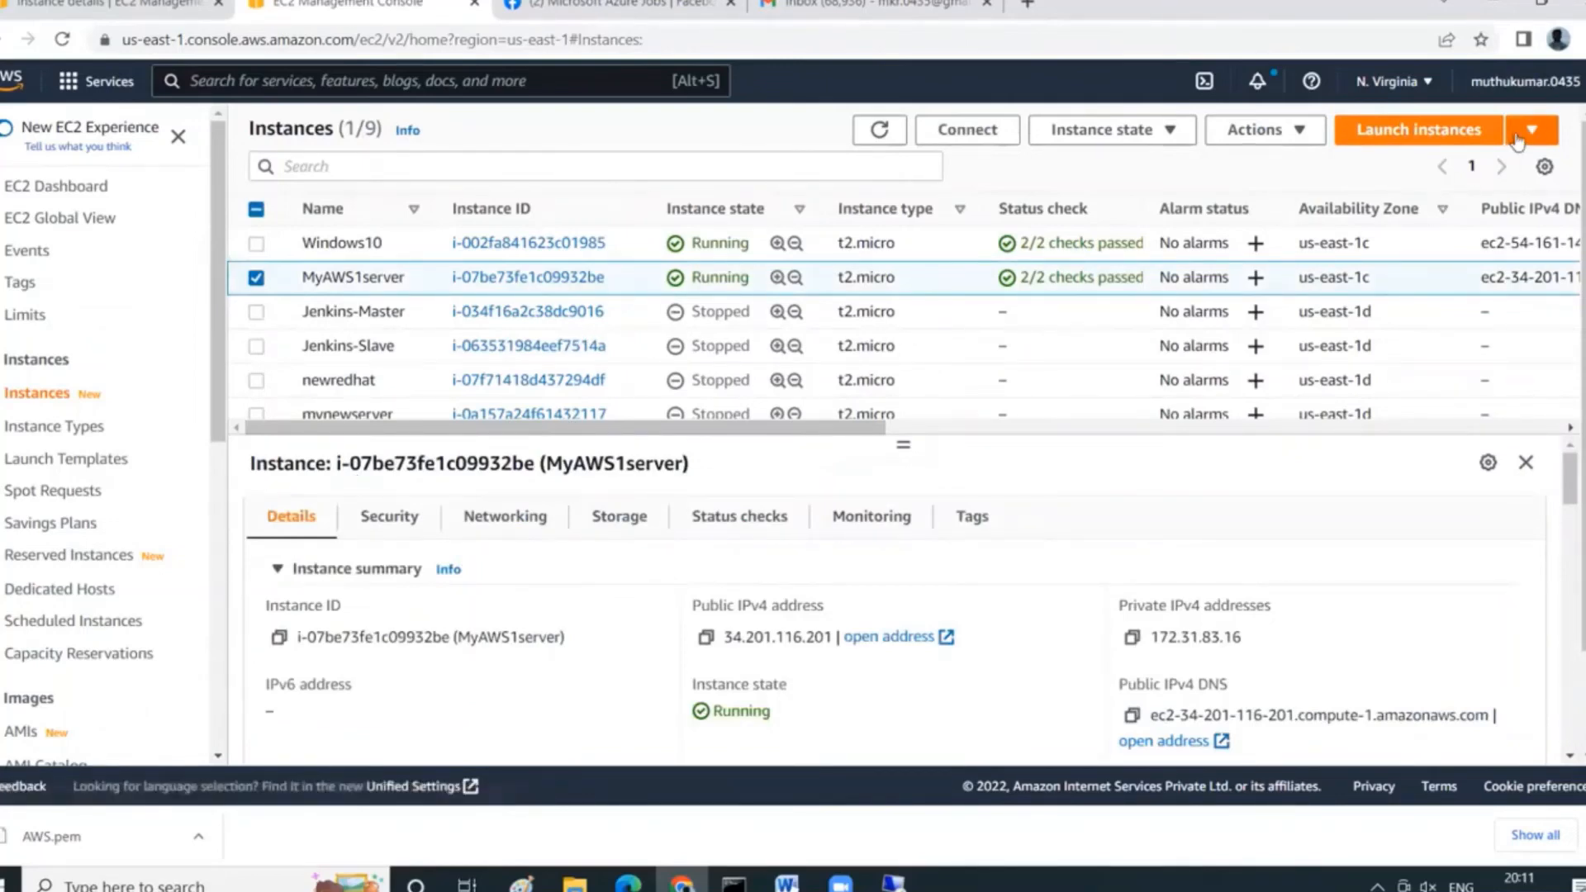
left_click(1260, 130)
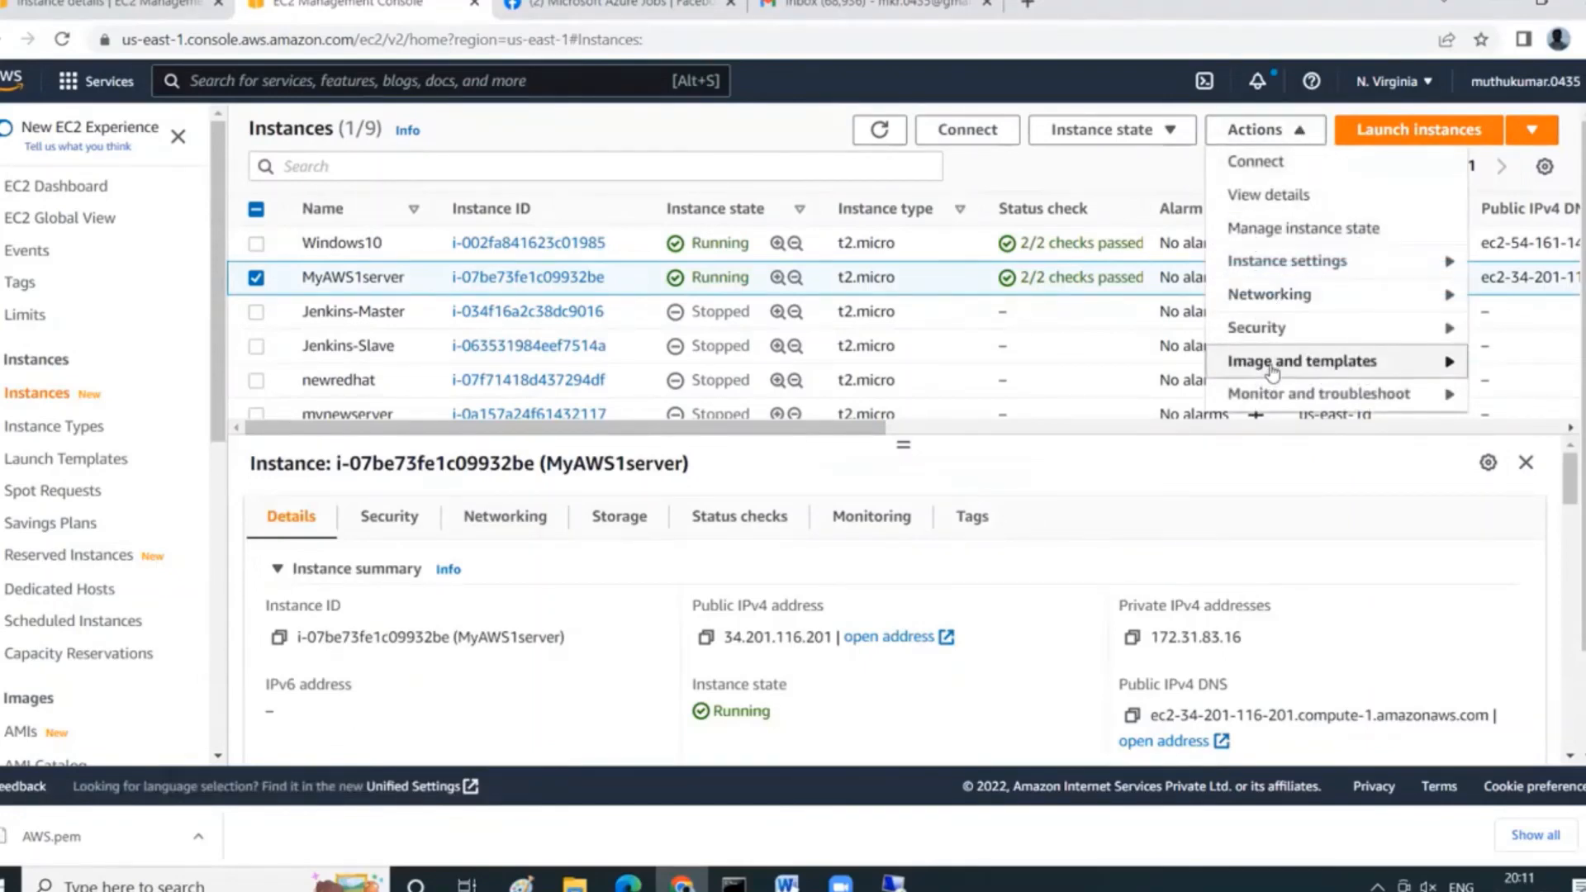
mouse_move(1273, 372)
left_click(1025, 361)
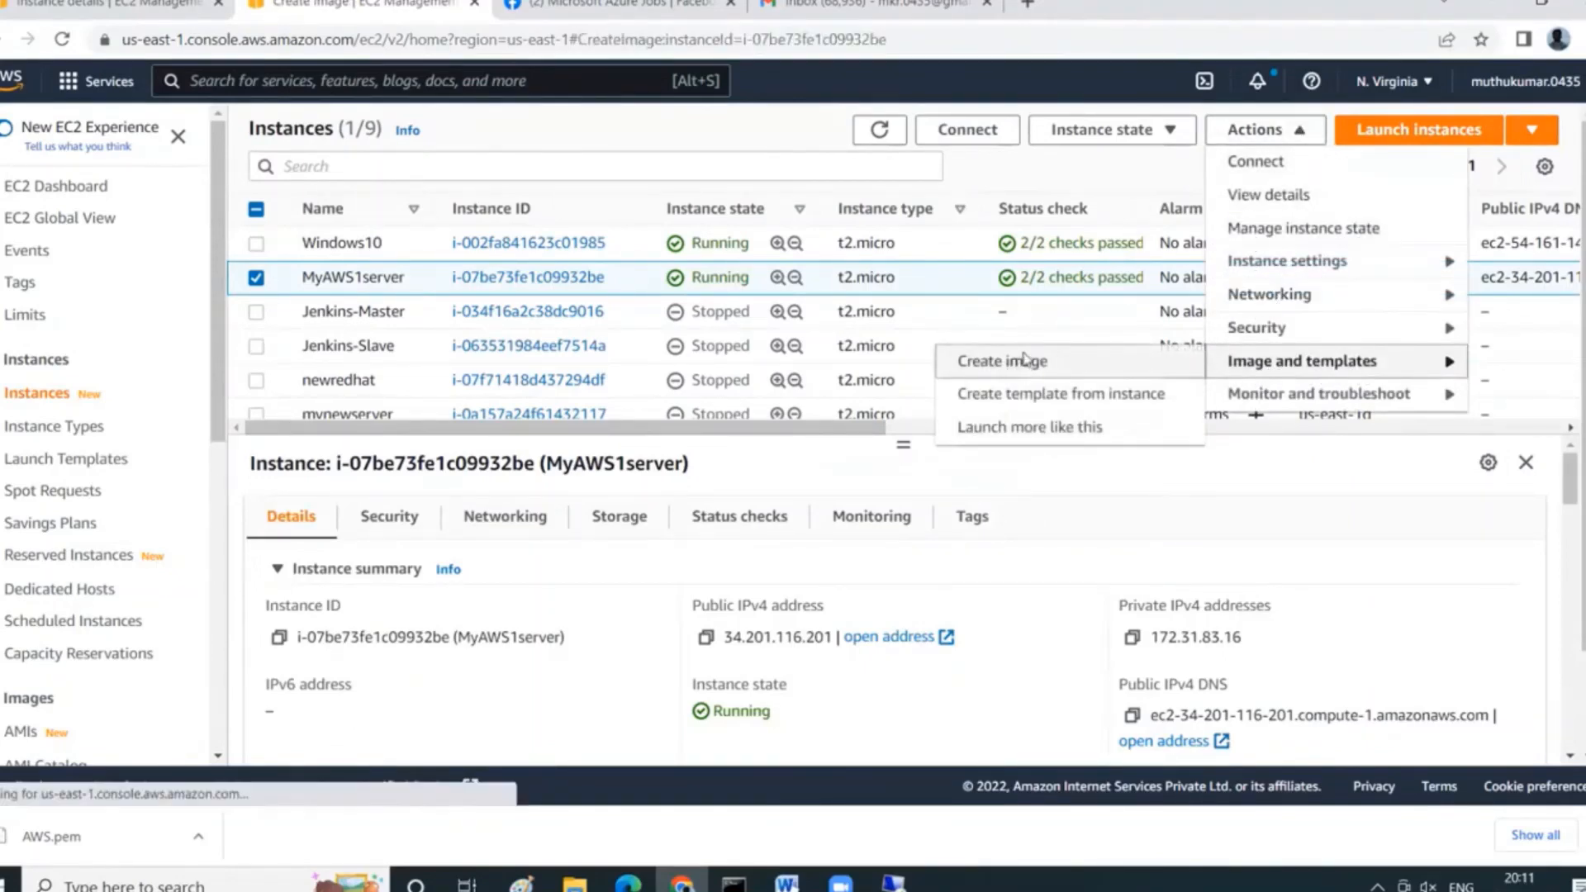
Name the new image MynewAMI1.
left_click(198, 370)
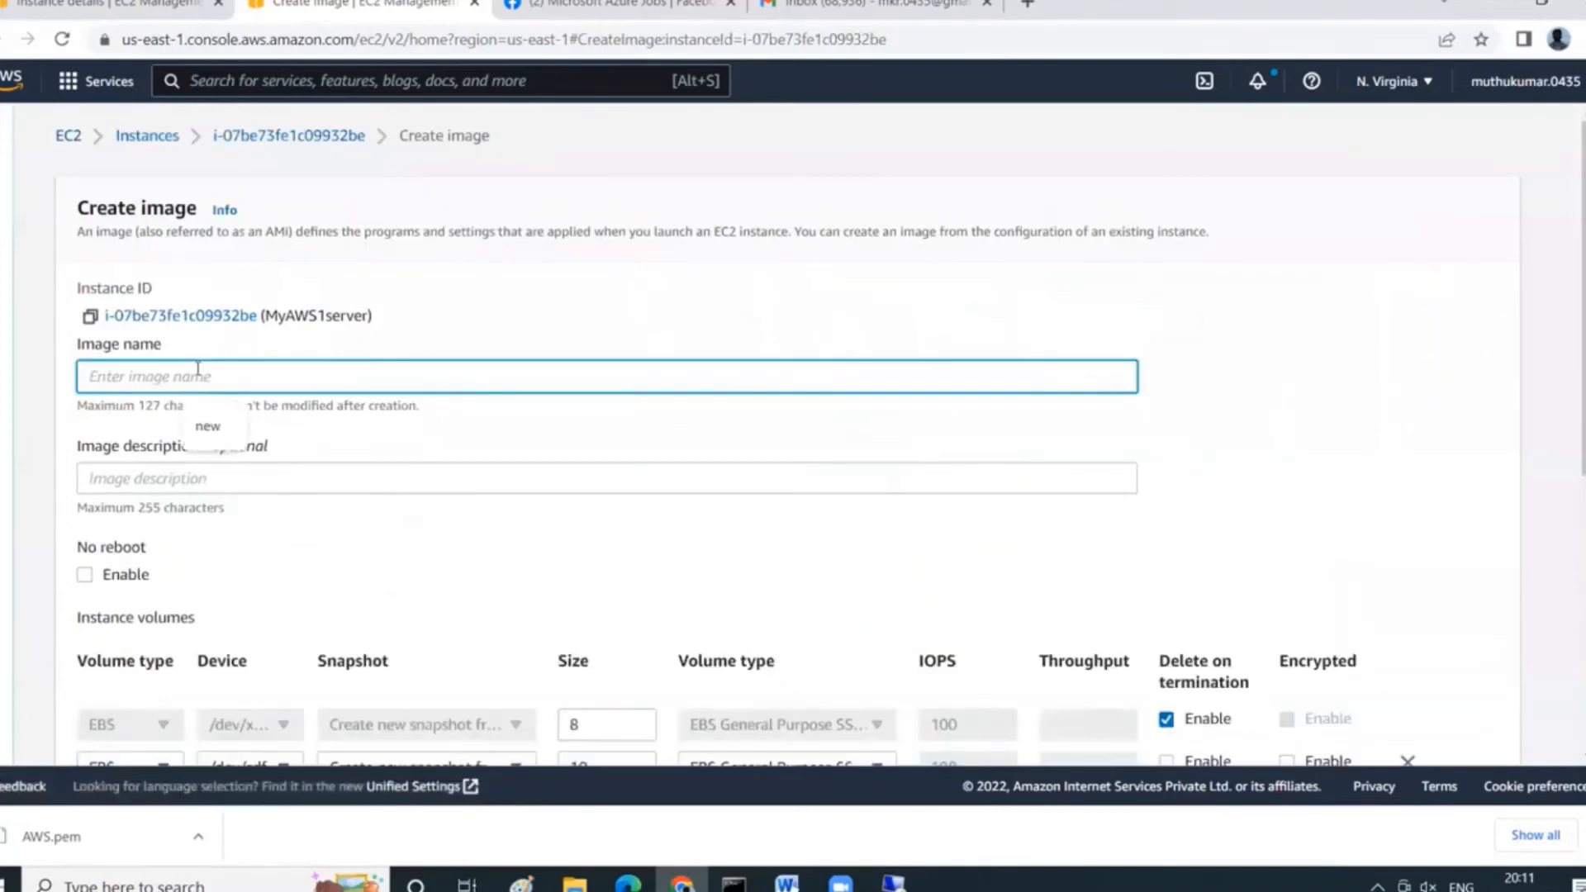
type("A")
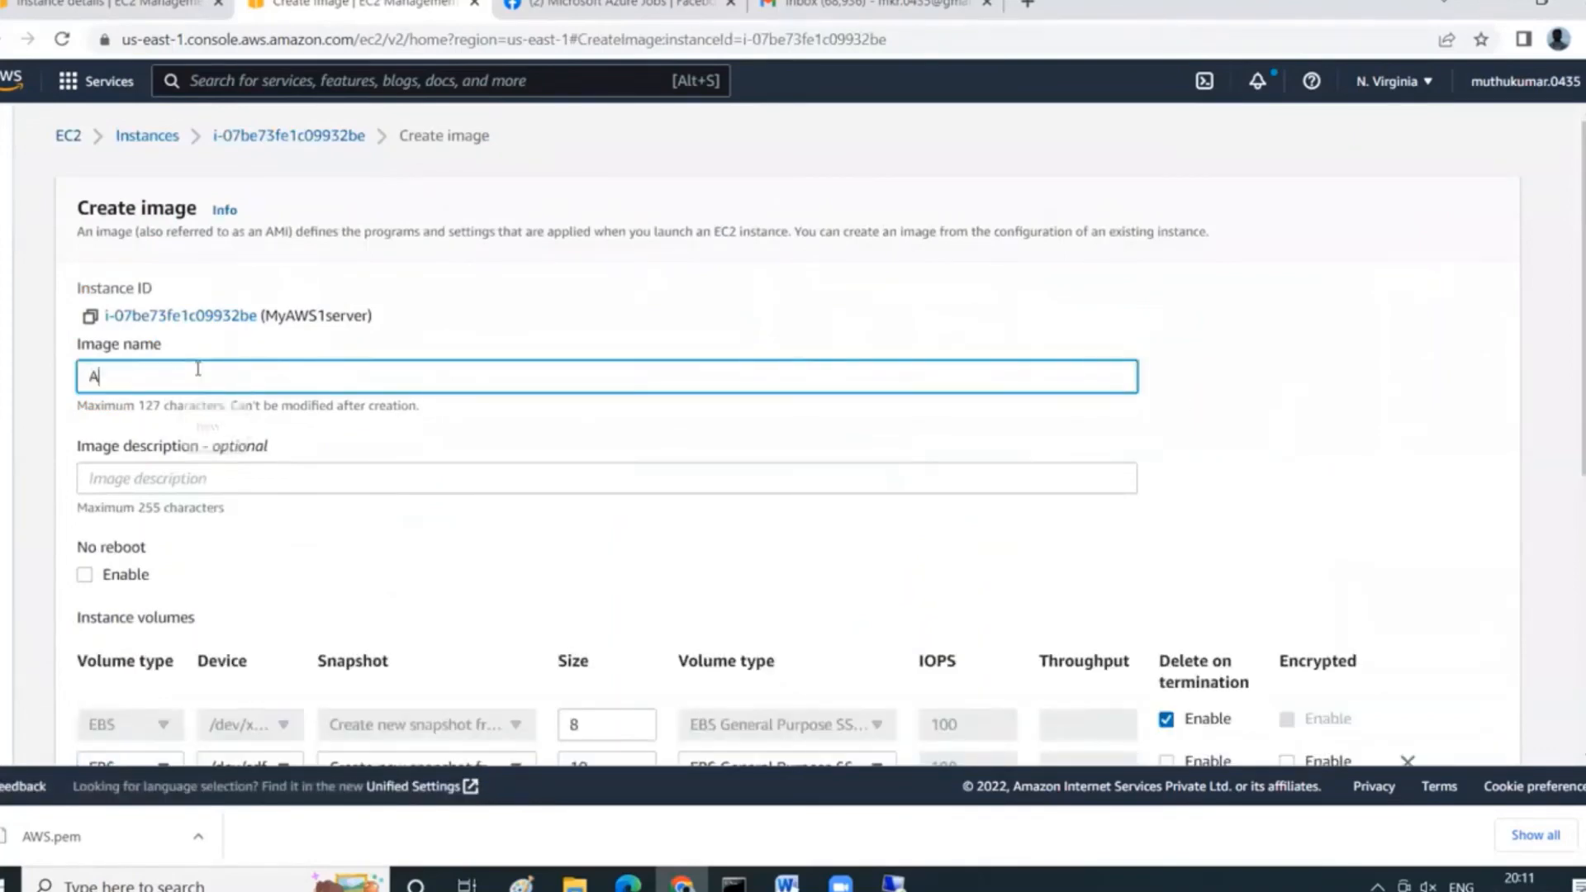
type("Mazom")
key("BackSpace")
key("BackSpace")
key("BackSpace")
key("BackSpace")
key("BackSpace")
key("BackSpace")
type("M")
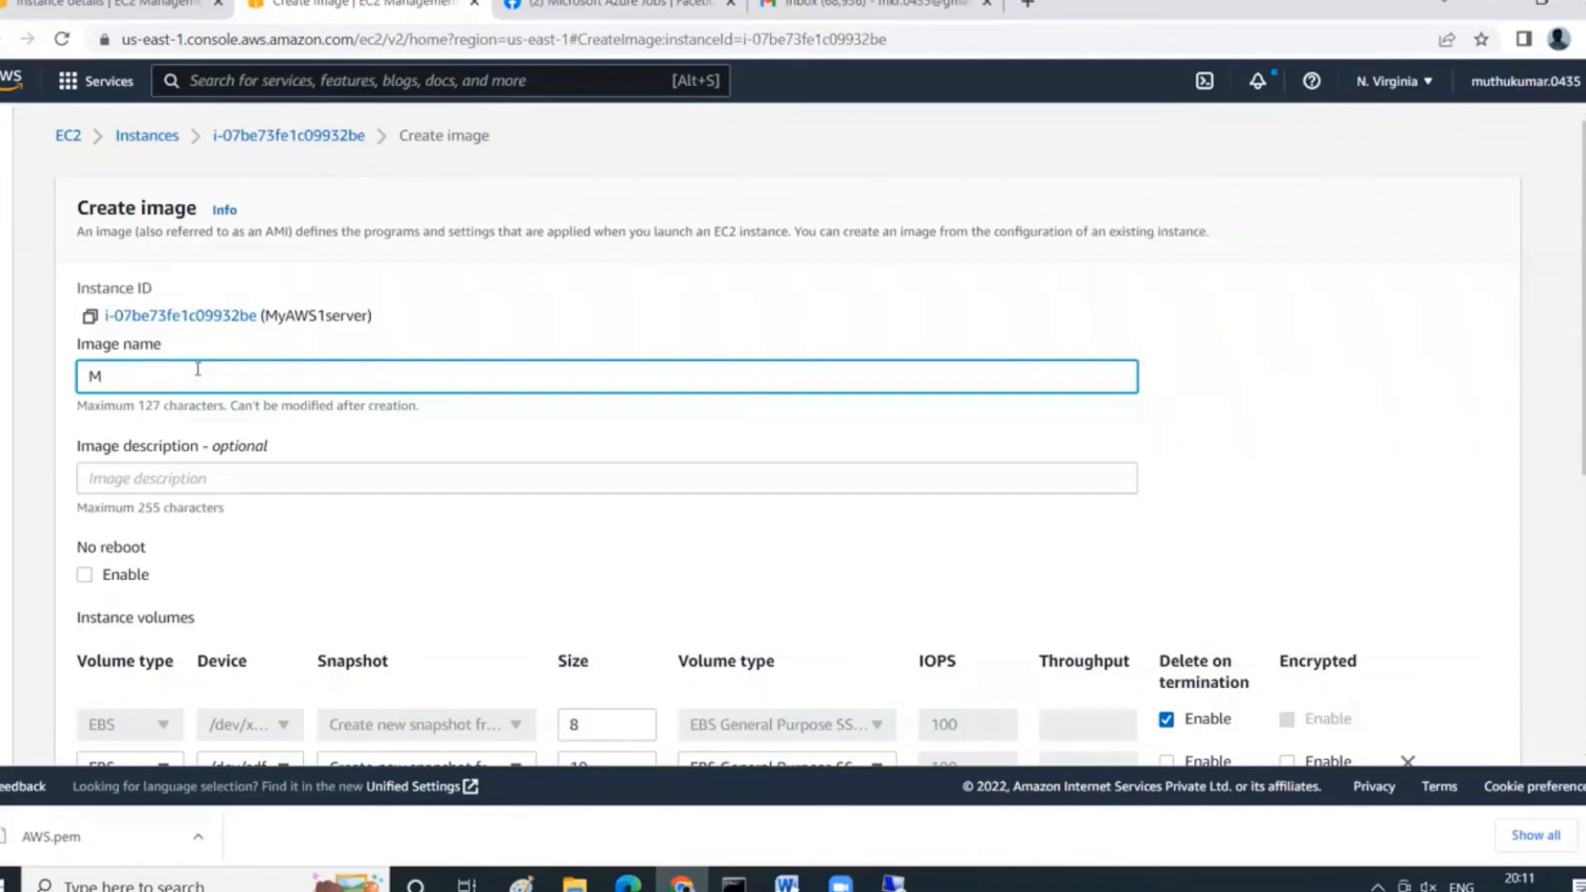
type("yynewAMI1")
Set the image description to MynewAMIbackup and review the instance volumes included in the image.
double_click(91, 376)
key("ctrl+c")
left_click(311, 480)
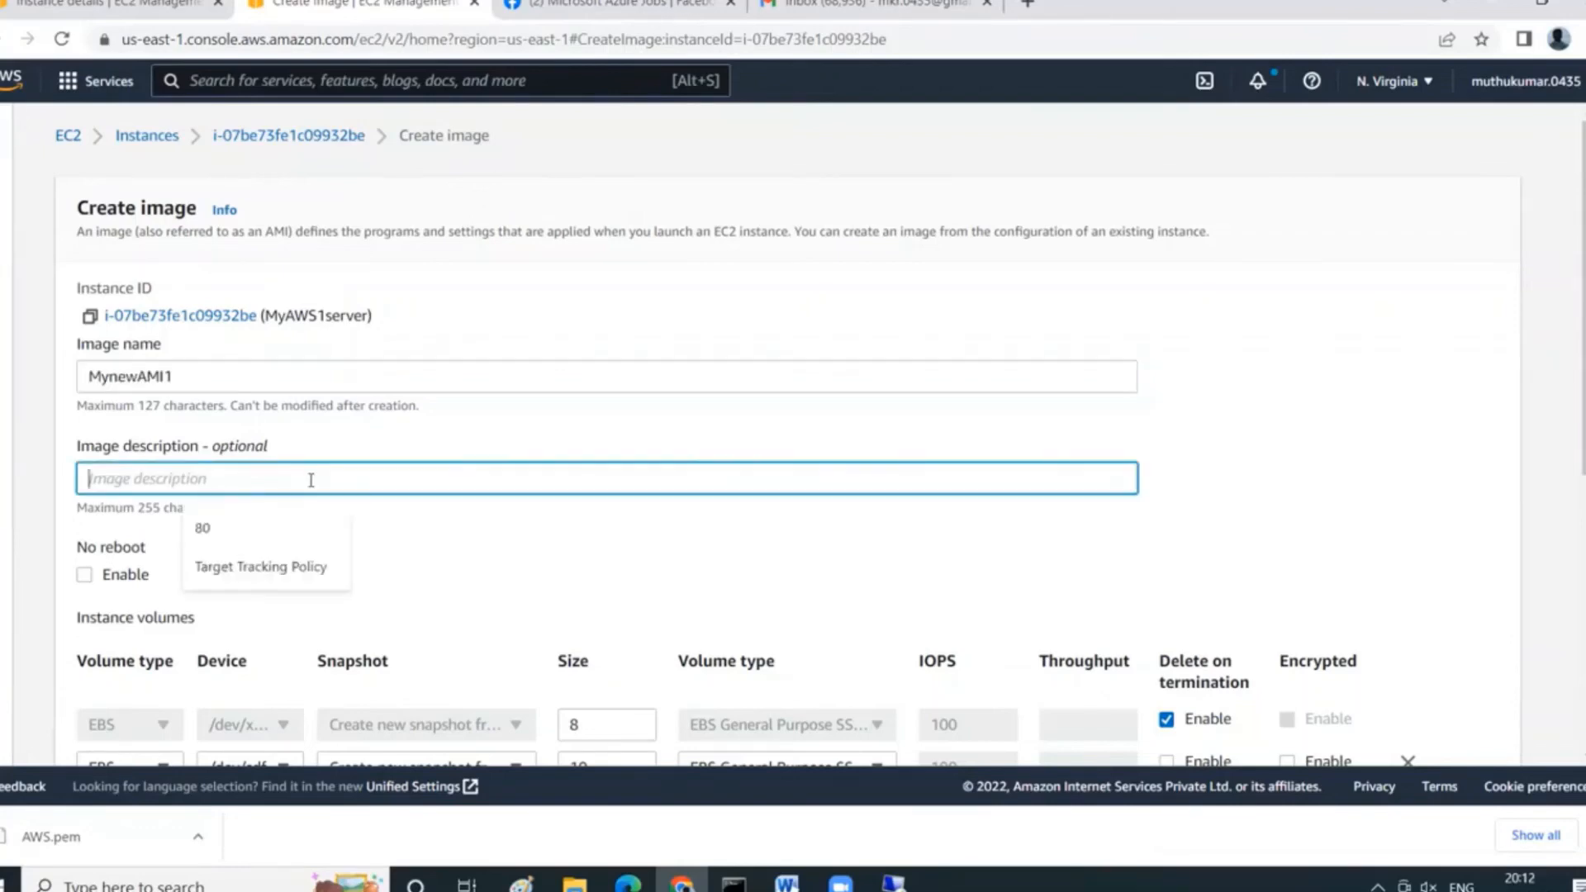
key("ctrl+v")
key("BackSpace")
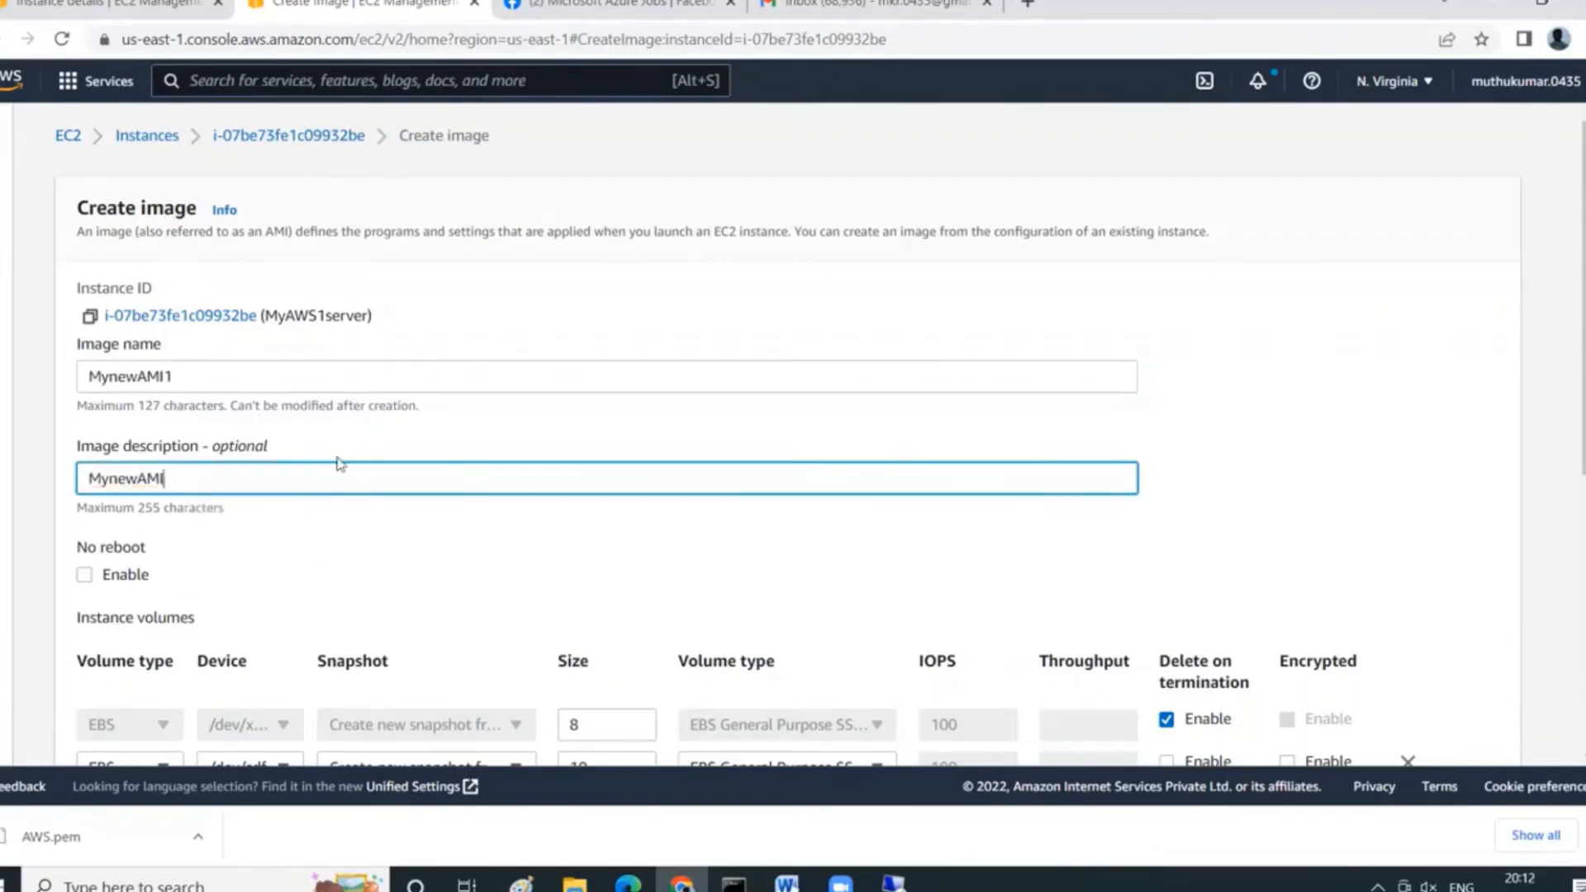
type("backup")
scroll(355, 459, "down", 4)
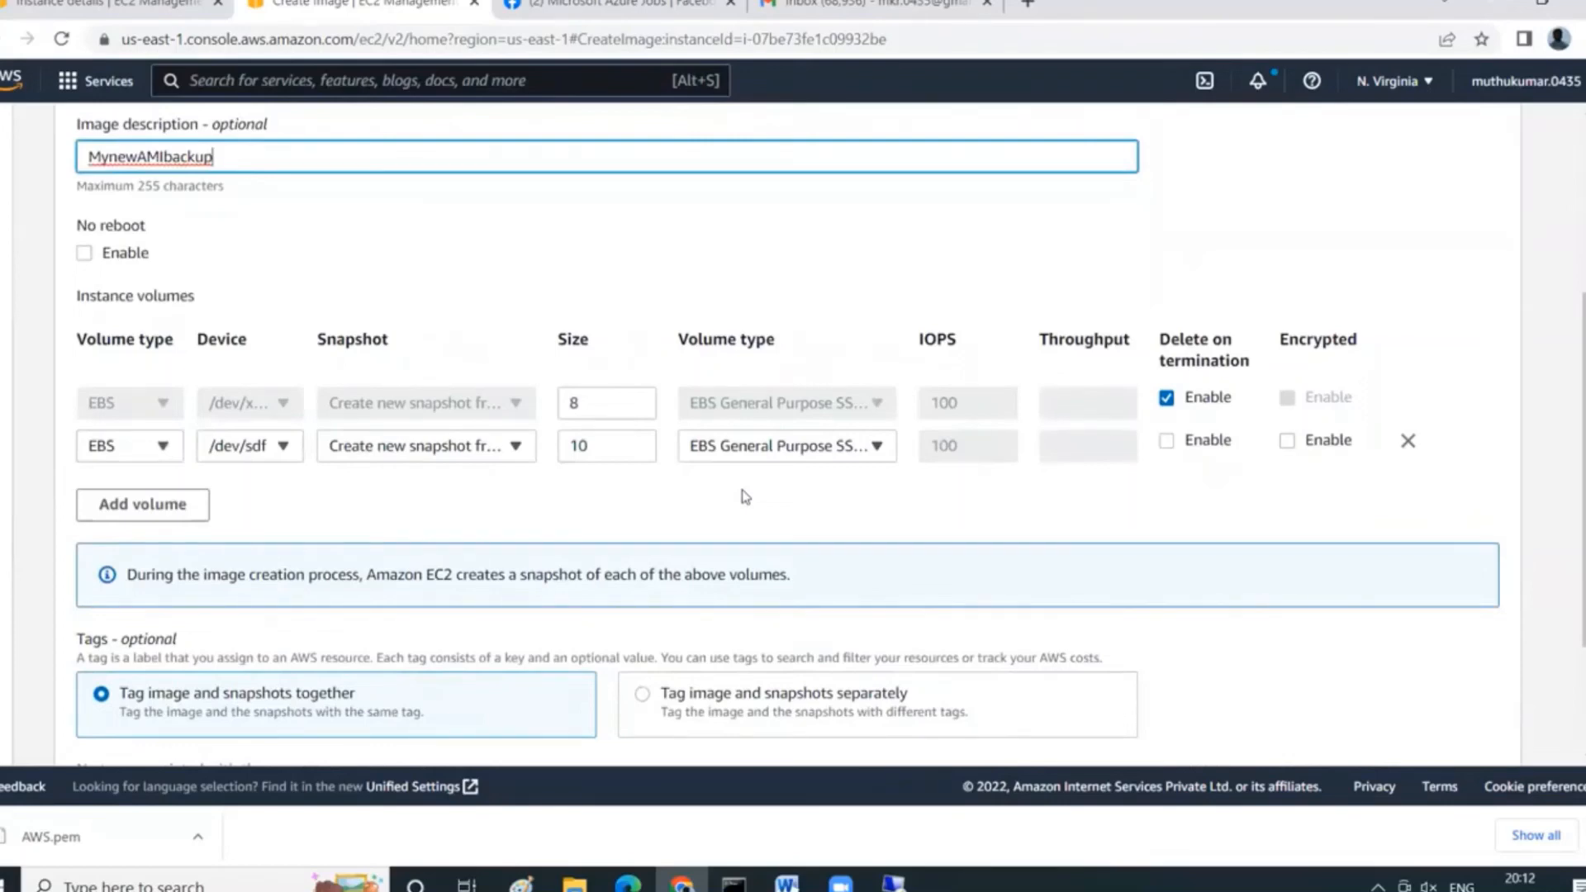
scroll(746, 497, "up", 4)
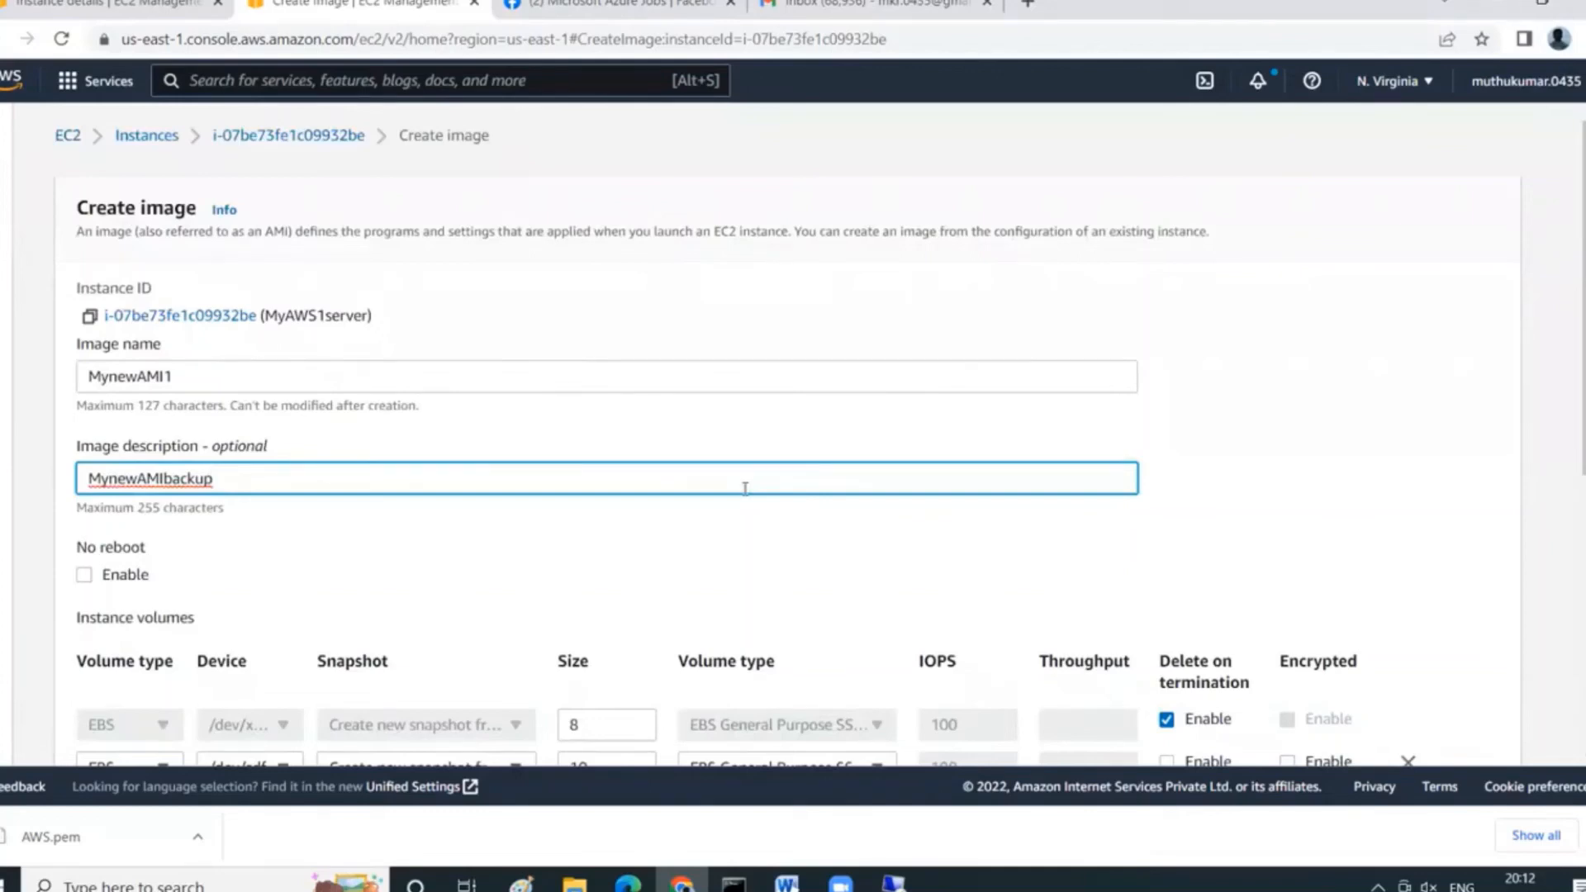
scroll(745, 489, "down", 3)
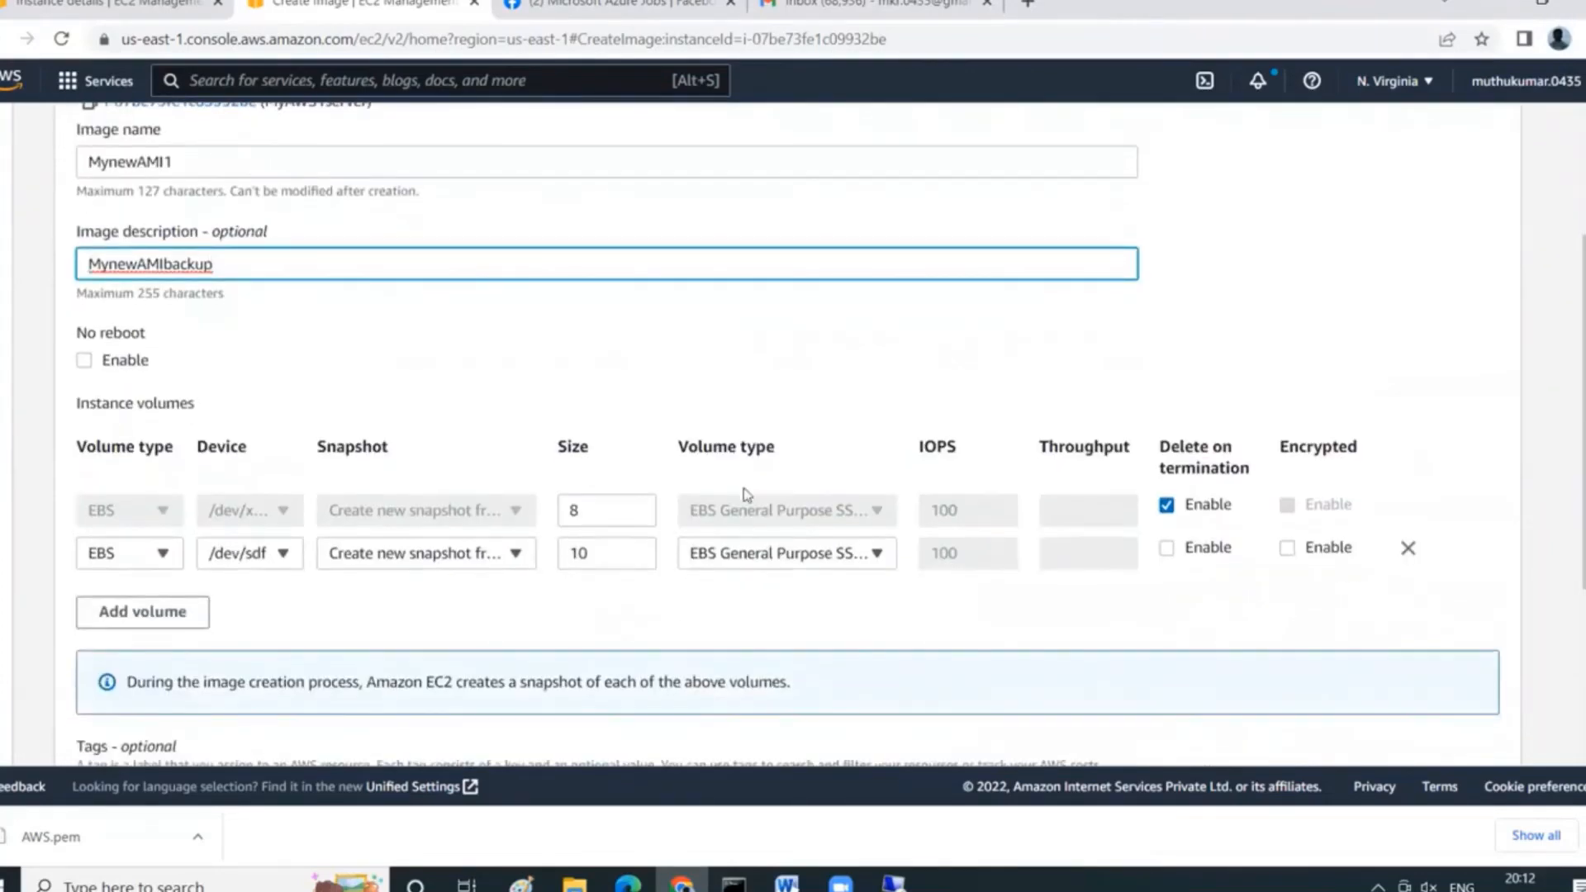
Create the MynewAMI1 image with image and snapshots tagged together, and check its status in the AMIs list.
scroll(750, 489, "down", 4)
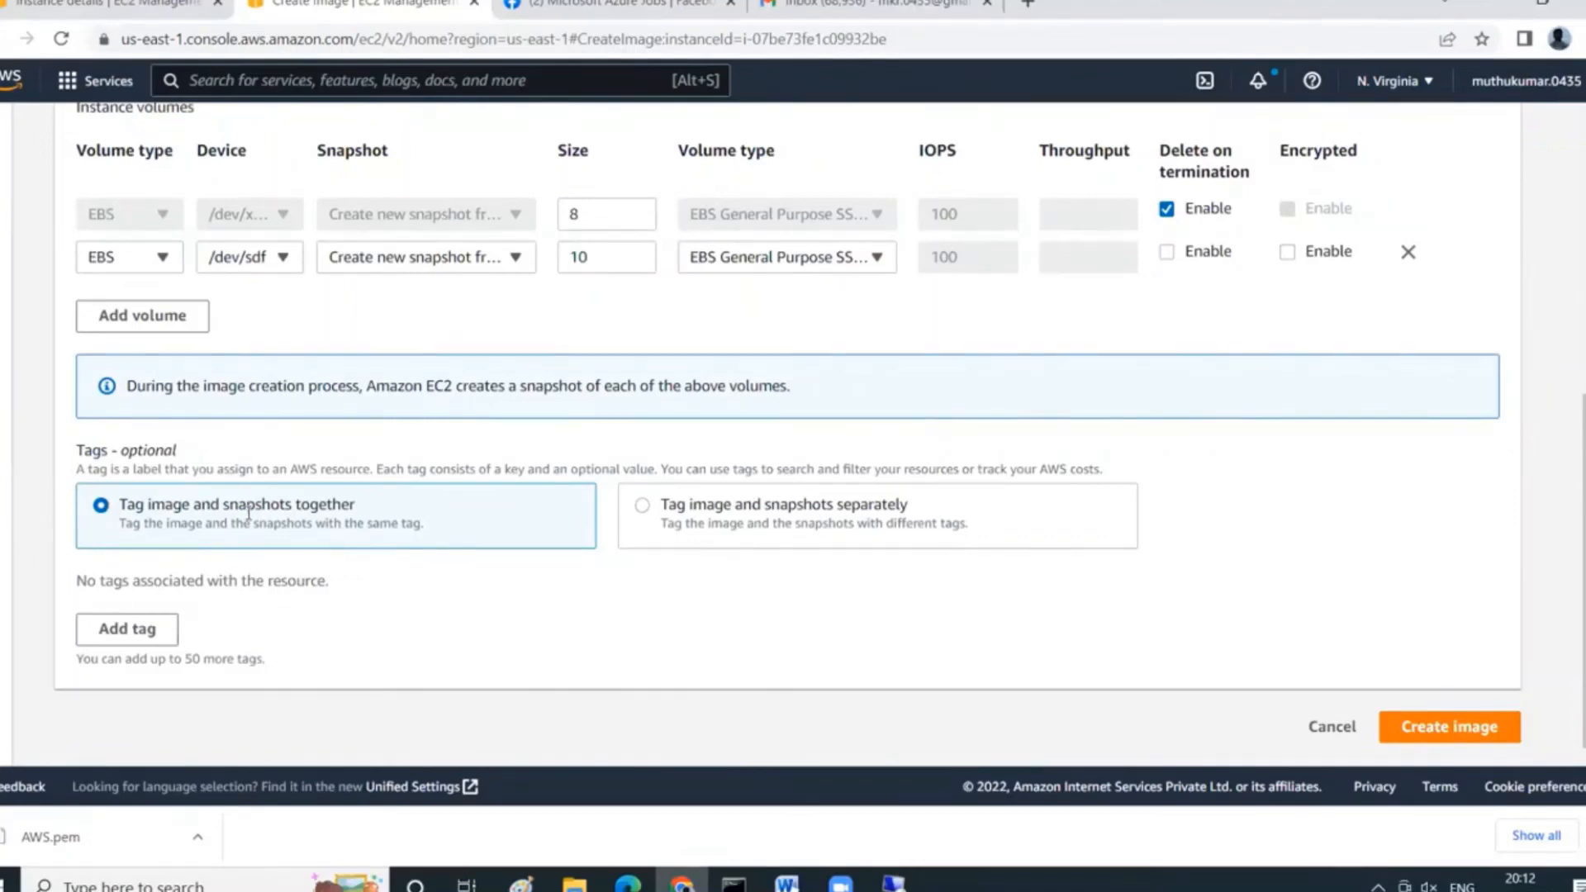
left_click(1418, 733)
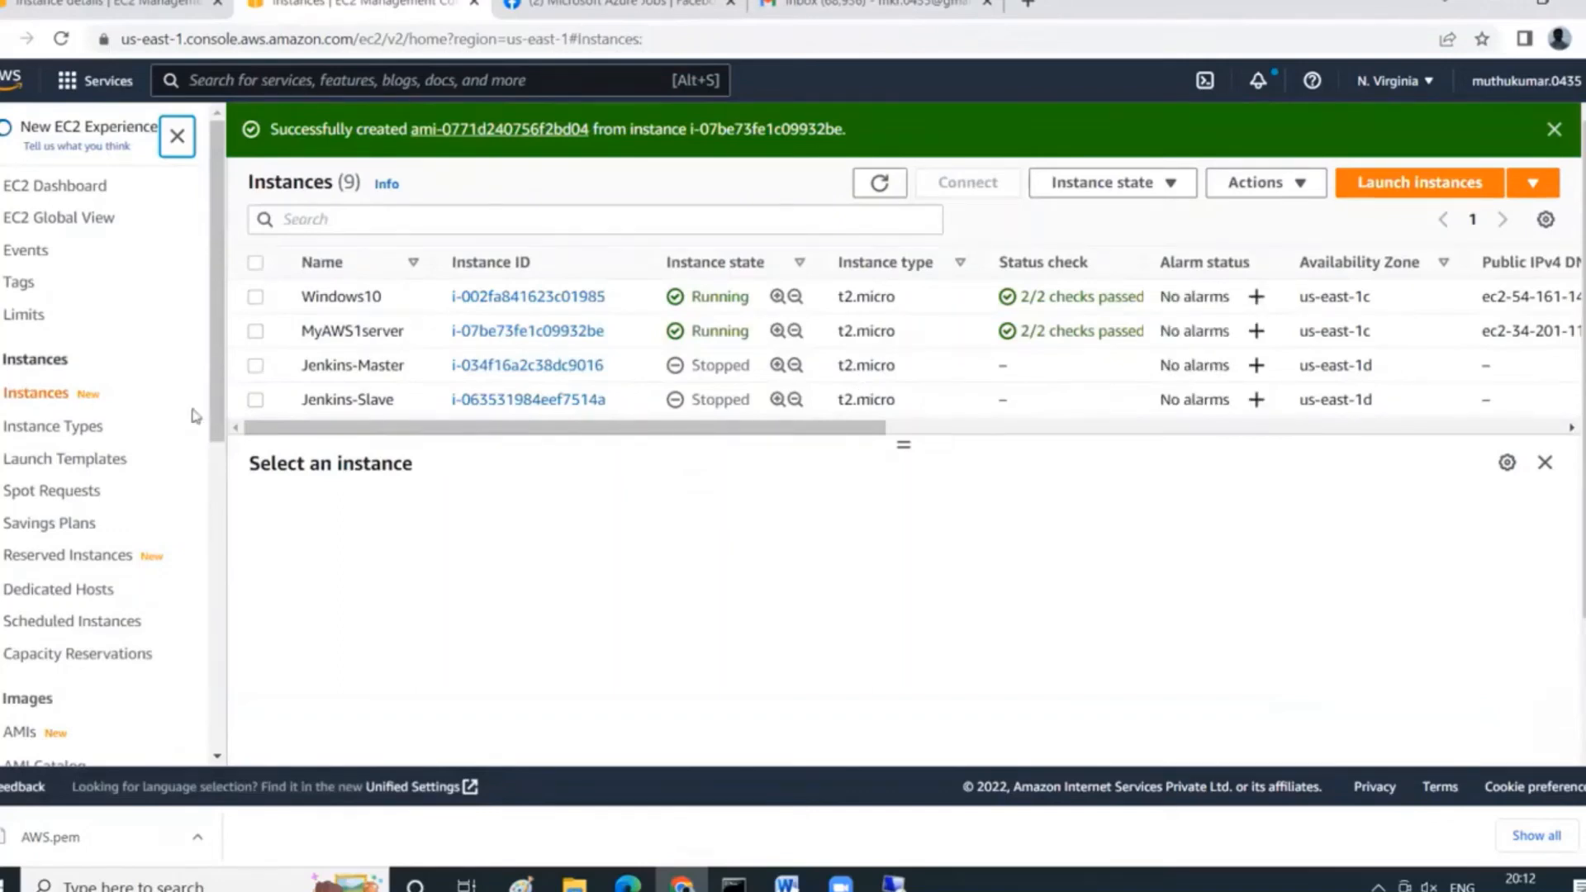
scroll(195, 543, "down", 3)
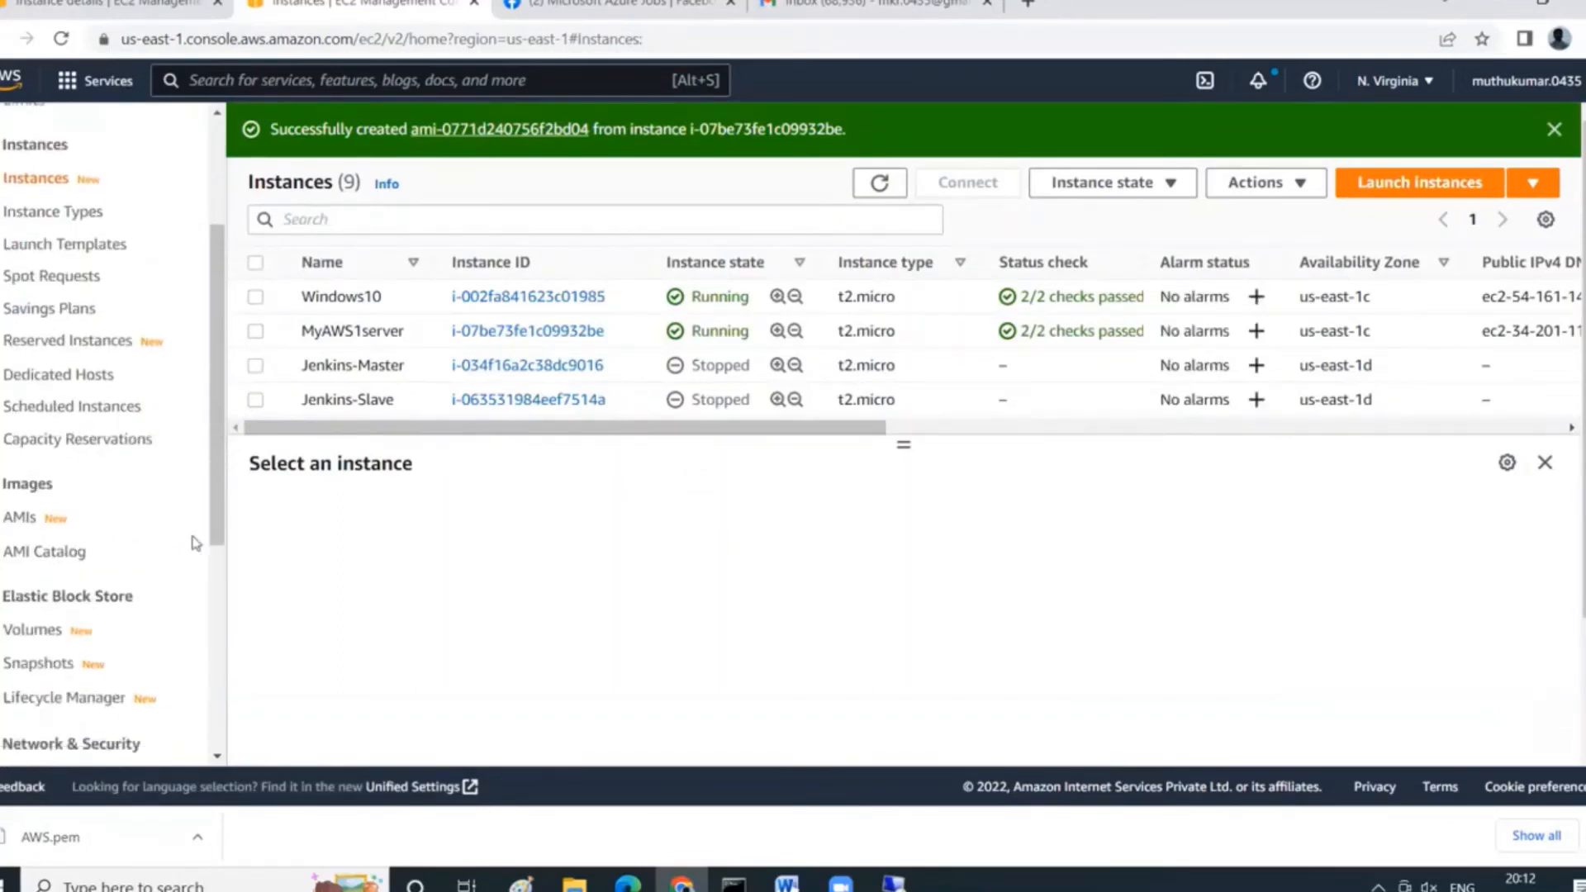
left_click(20, 519)
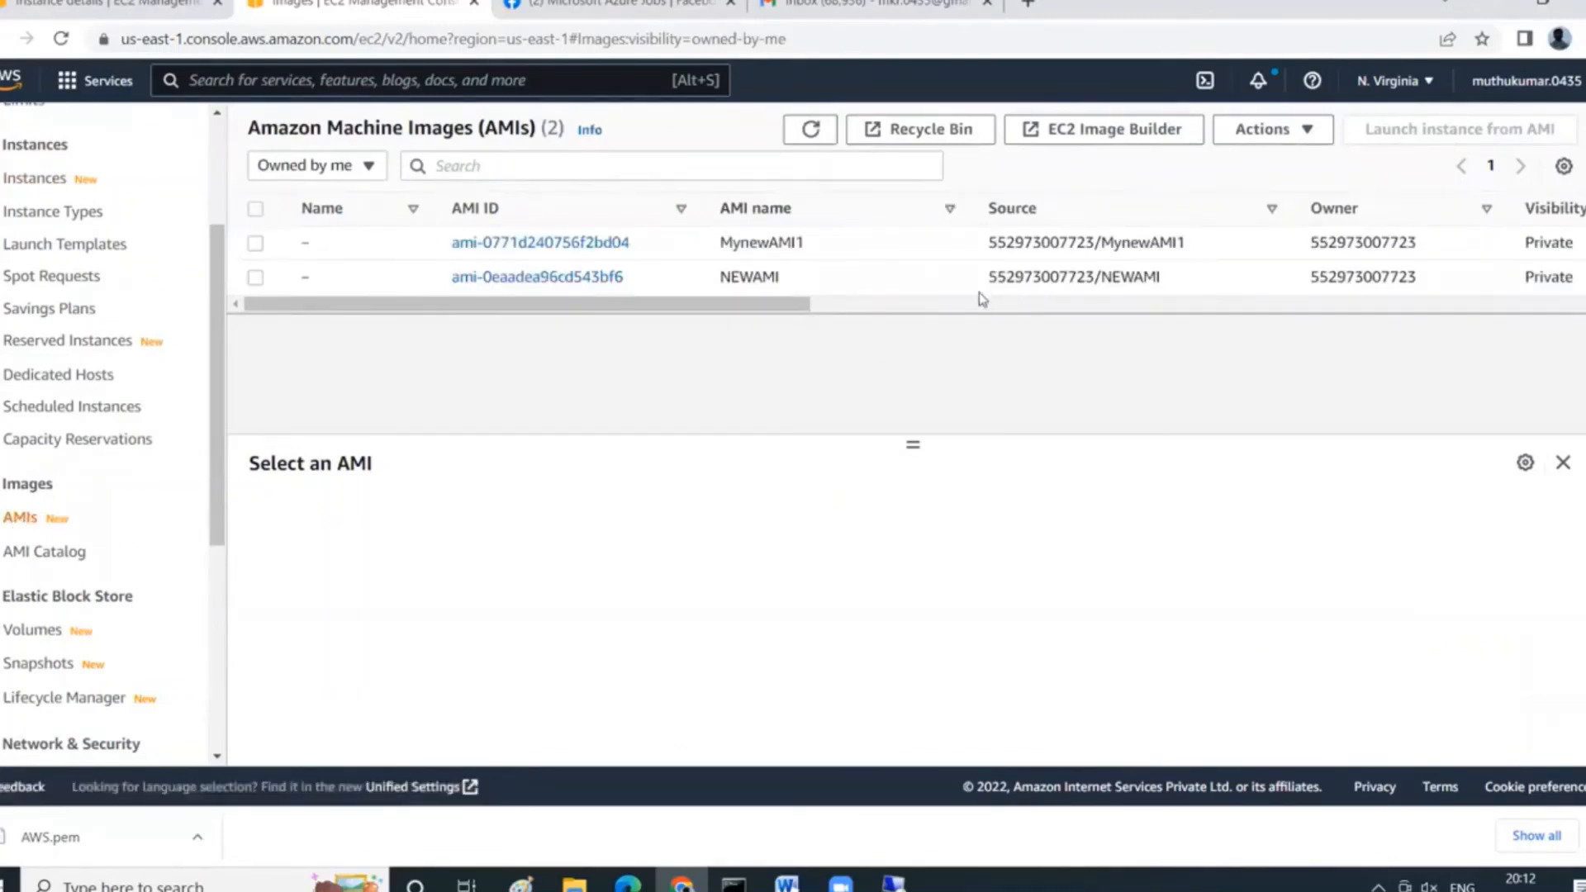
left_click_drag(779, 305, 934, 314)
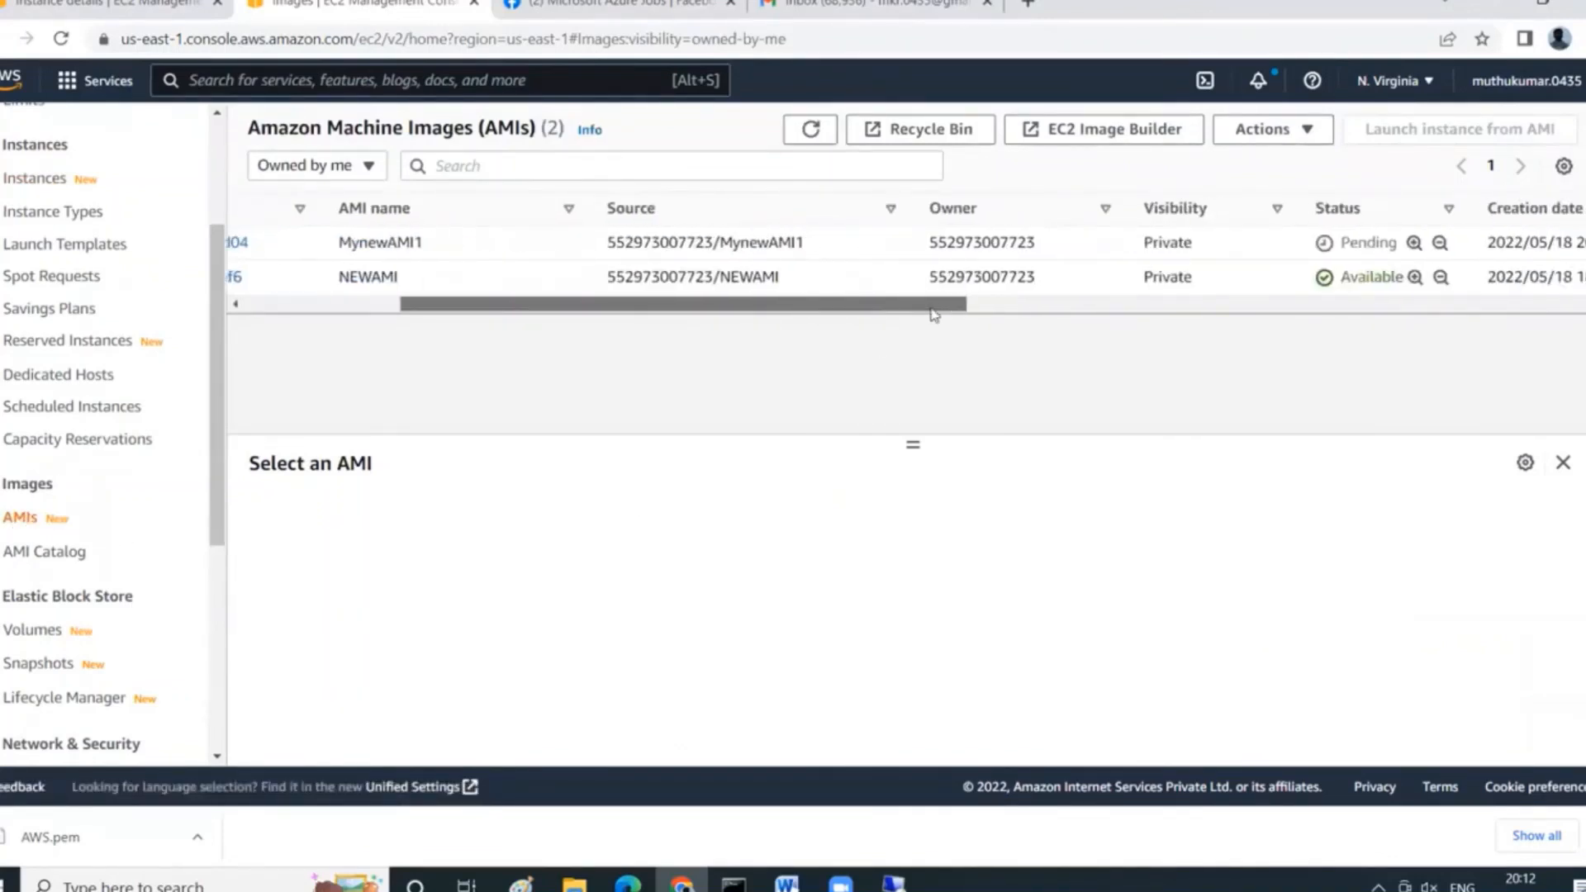
left_click(812, 130)
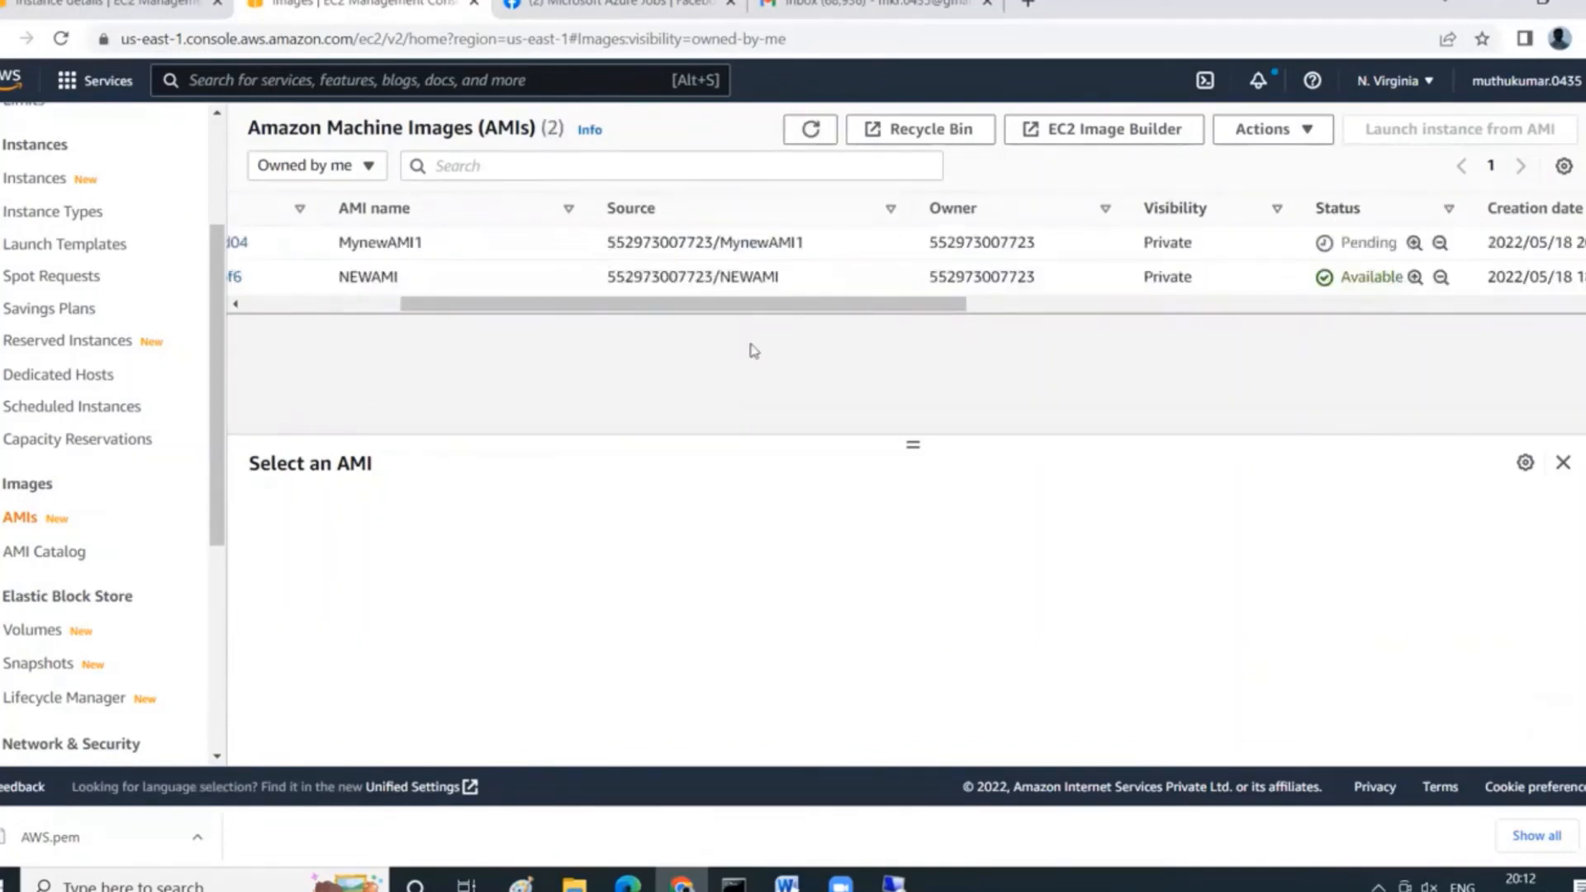
left_click(810, 129)
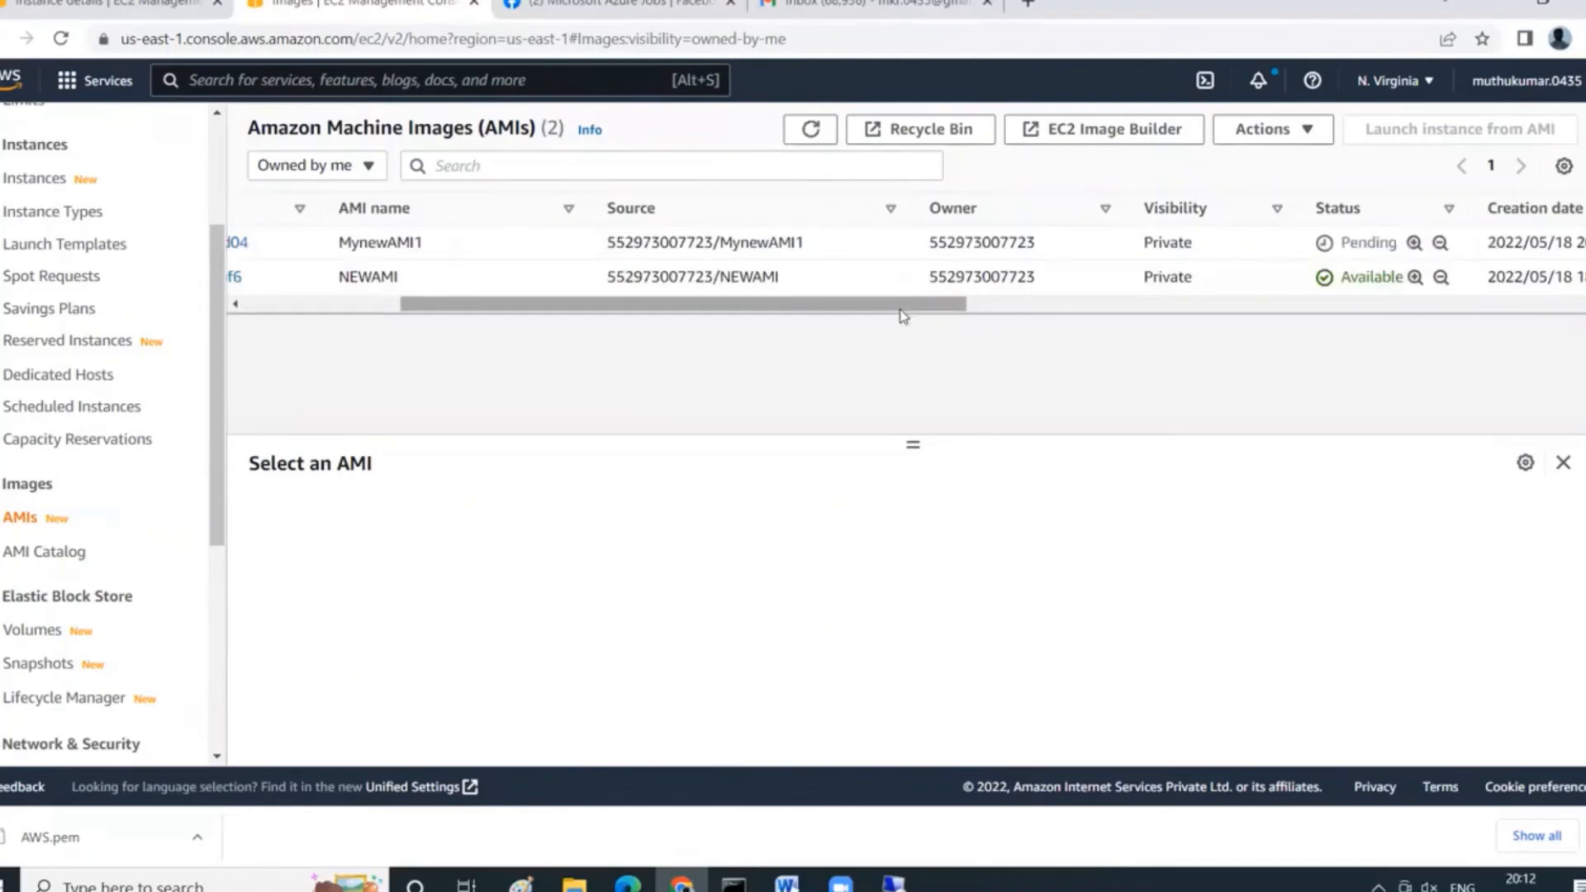
Review the instances list, return to the AMIs list and refresh the status of MynewAMI1.
scroll(86, 446, "up", 3)
left_click(33, 393)
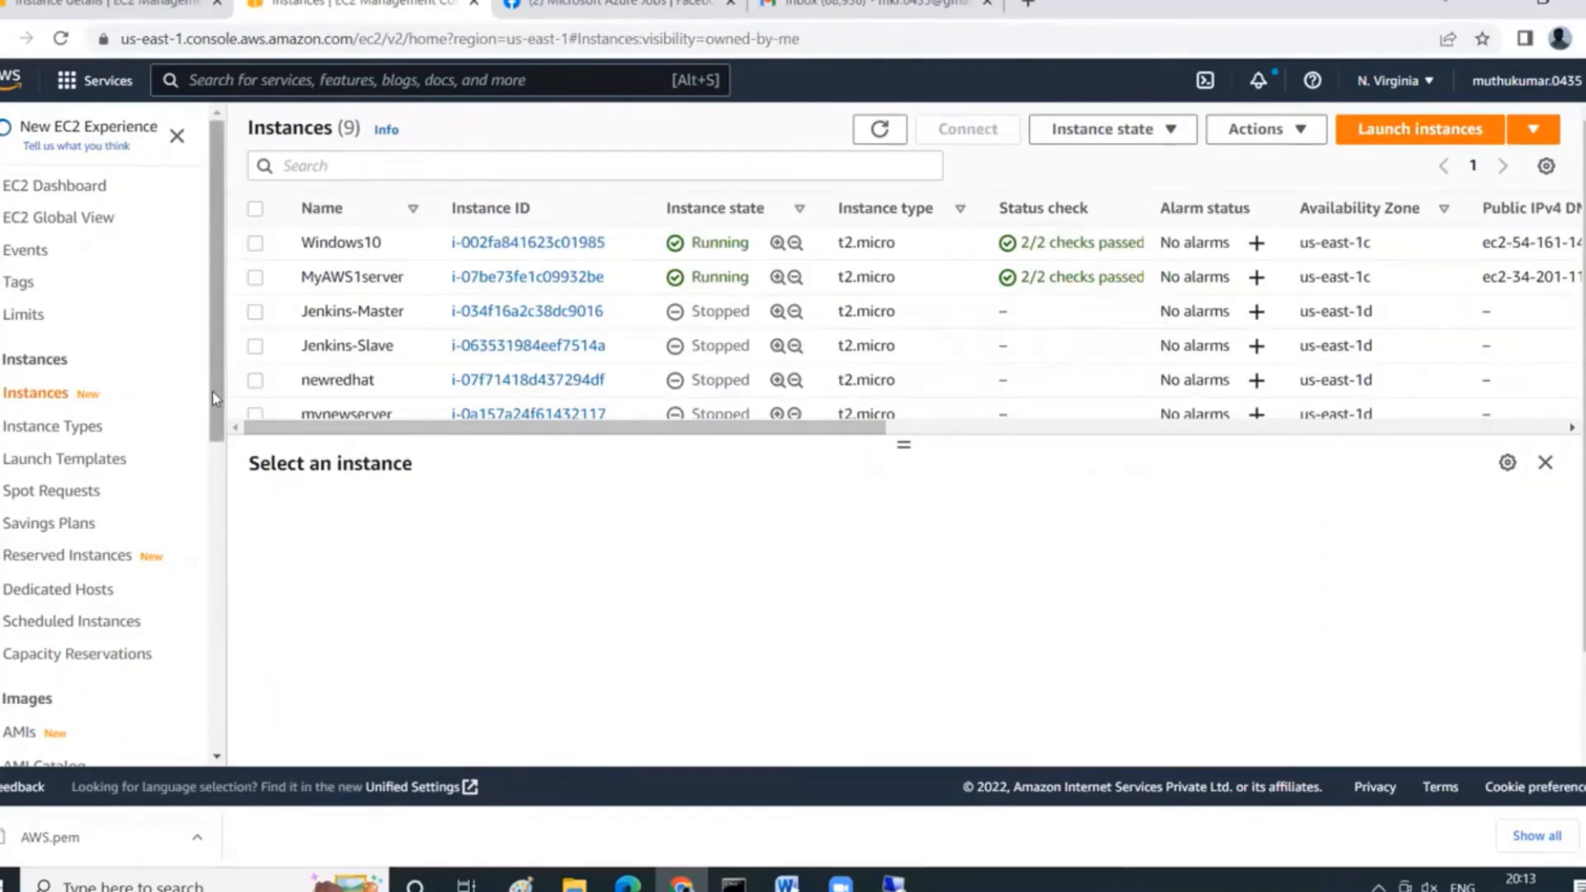
scroll(211, 392, "down", 1)
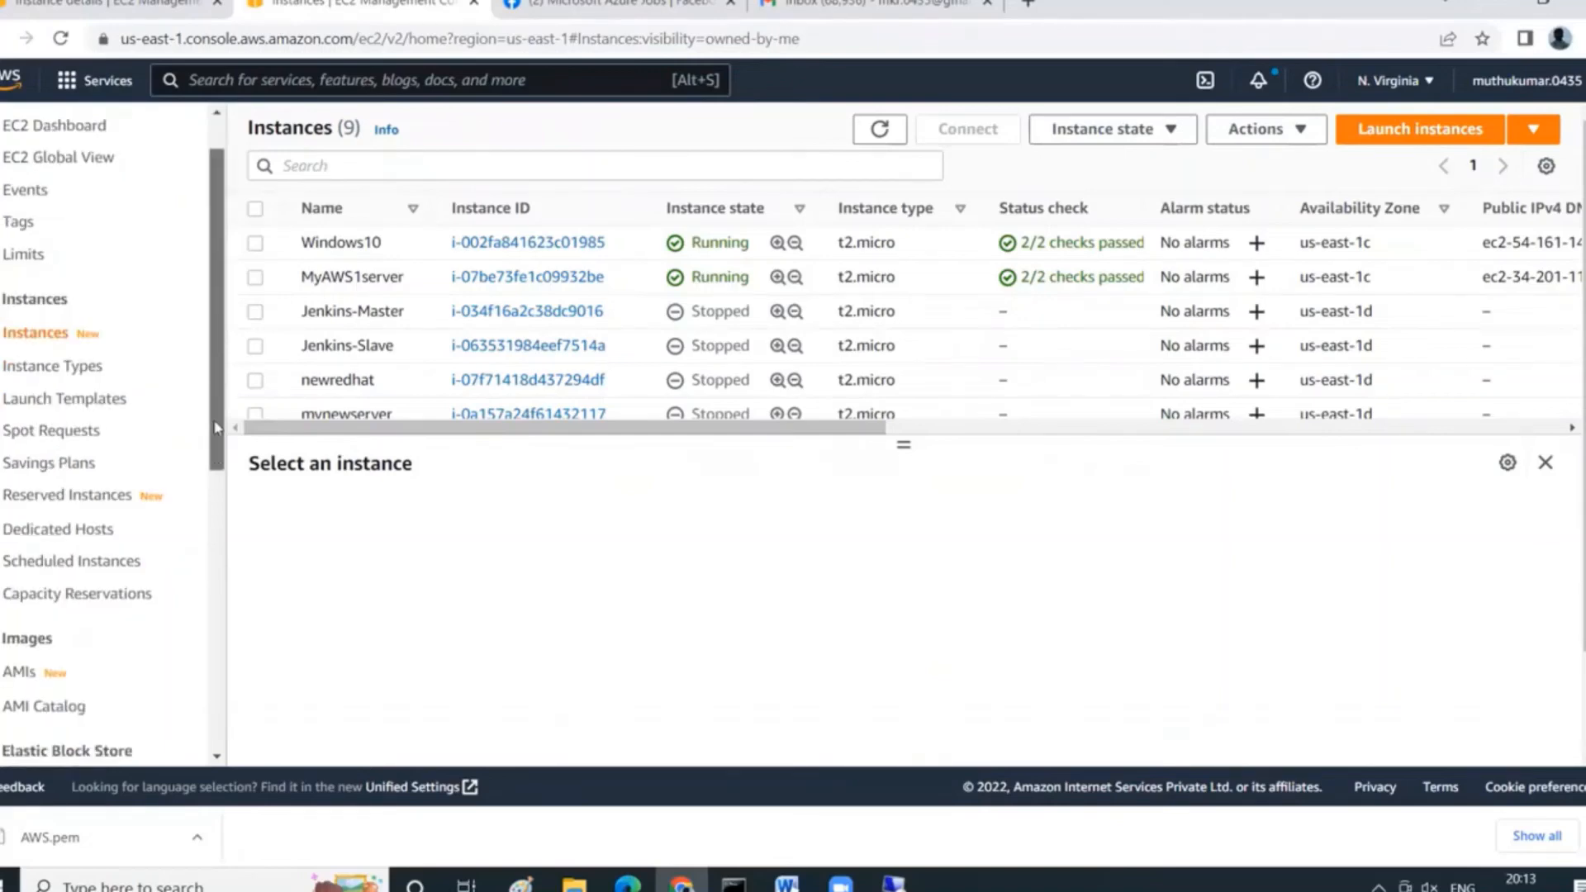
left_click(24, 673)
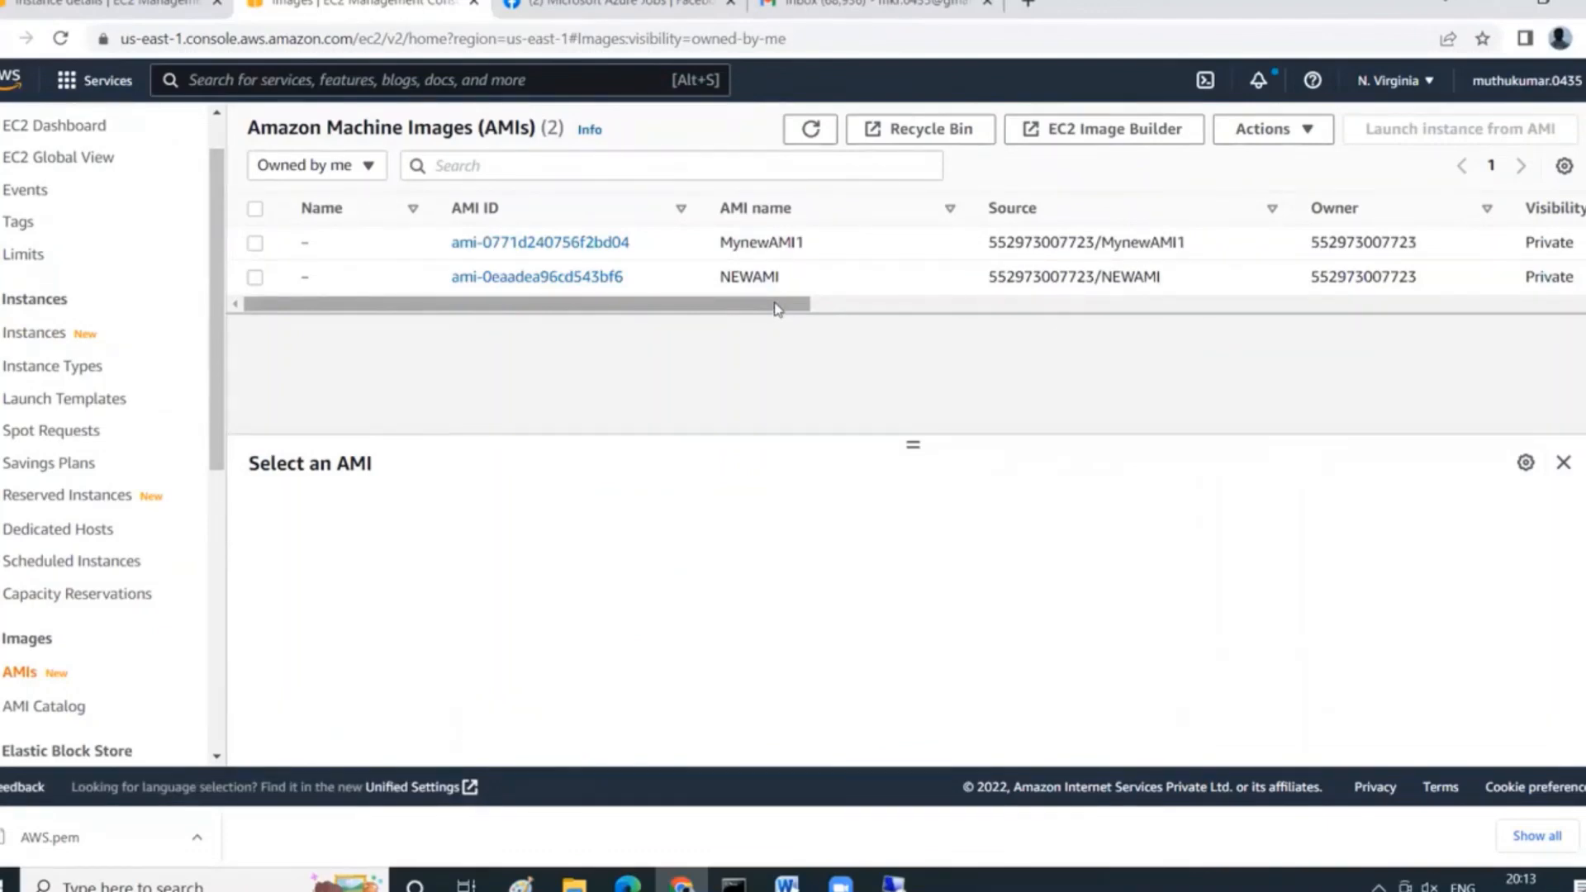
left_click_drag(777, 309, 915, 307)
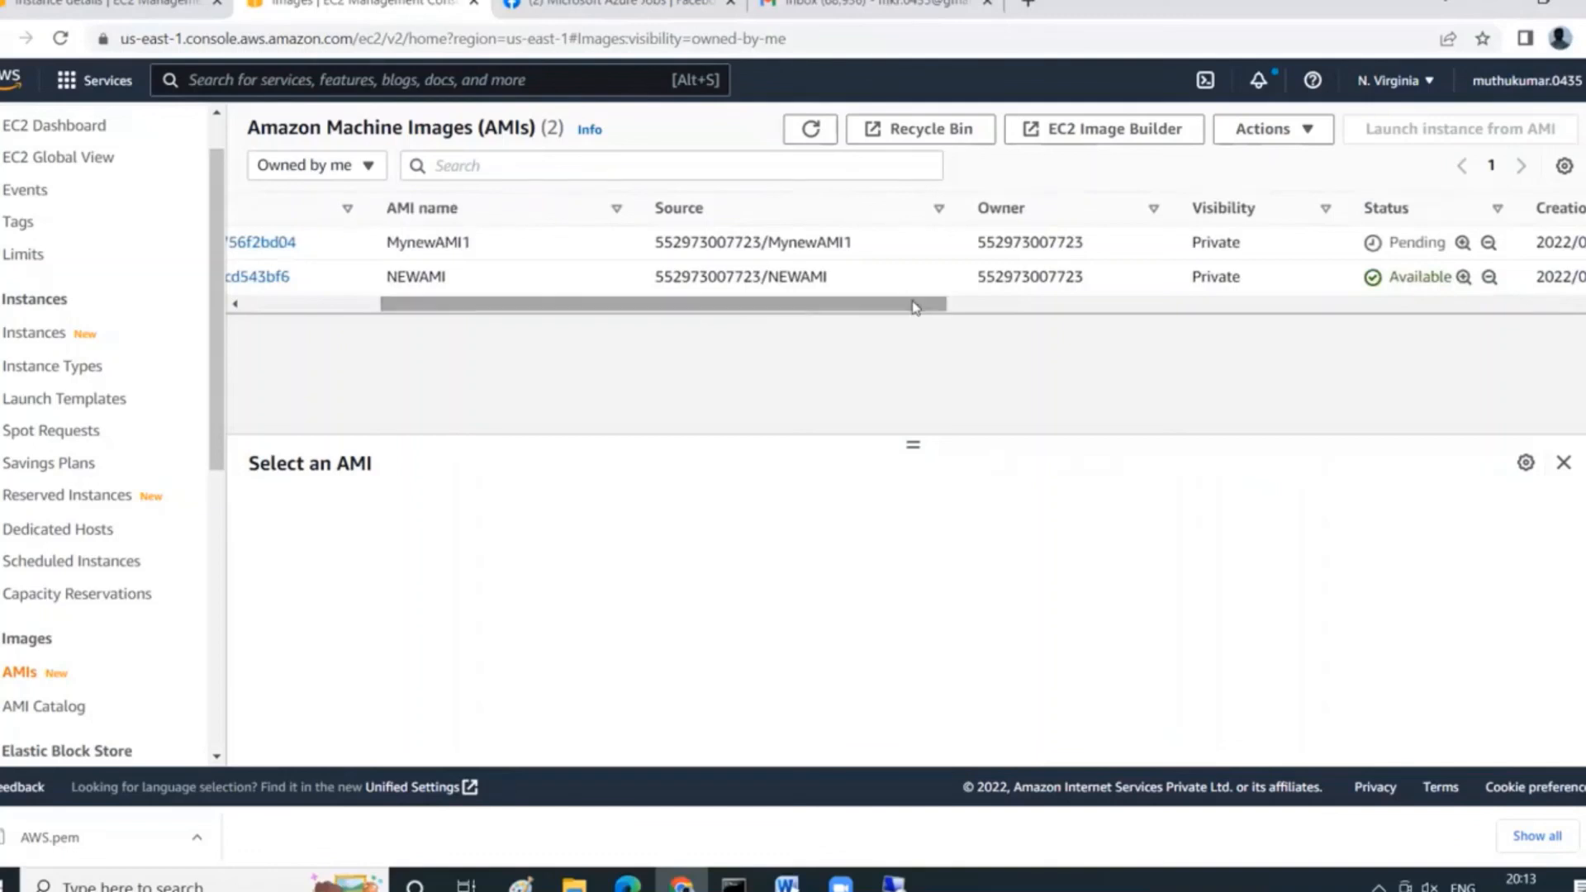
left_click(811, 129)
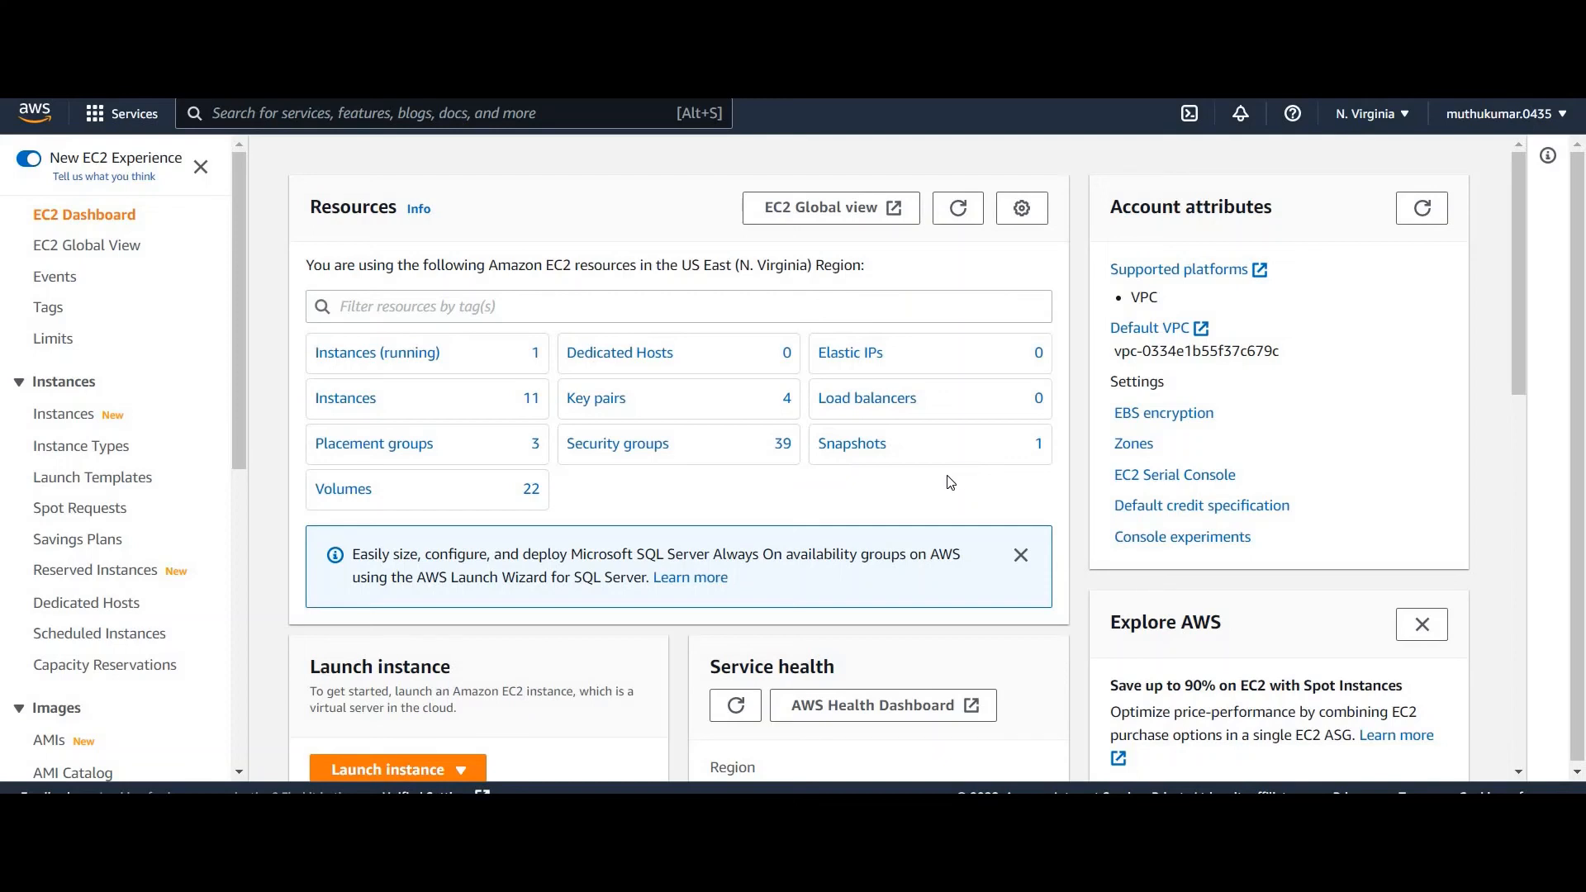
Begin launching an instance from recently launched AMI ami-0771d240756f2bd04, review the launch settings, and return to the EC2 dashboard without launching.
left_click(67, 422)
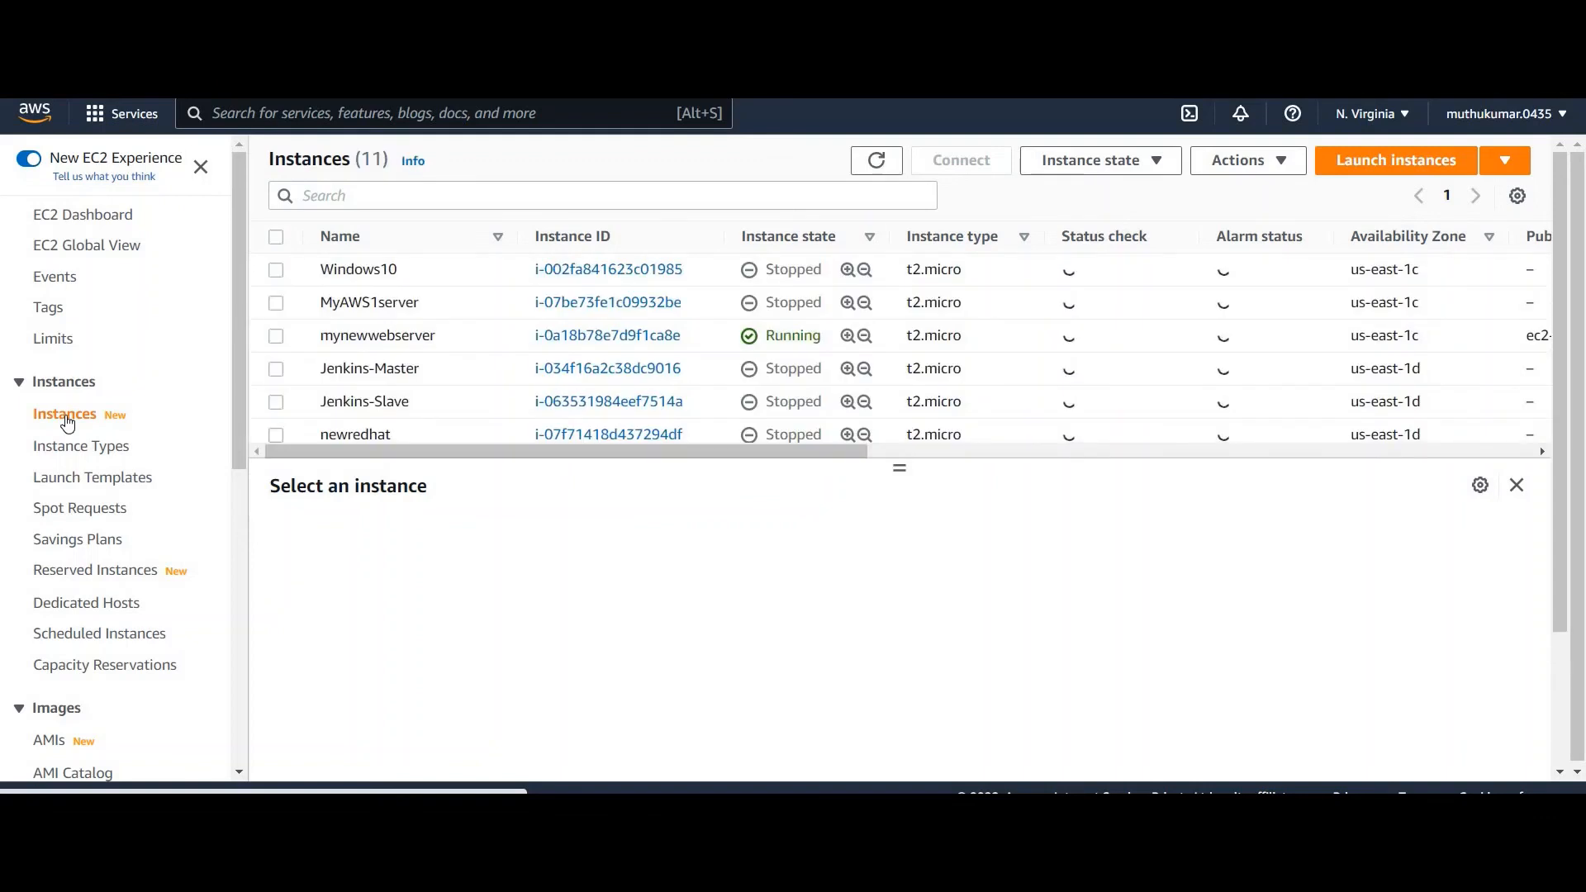
left_click(1405, 162)
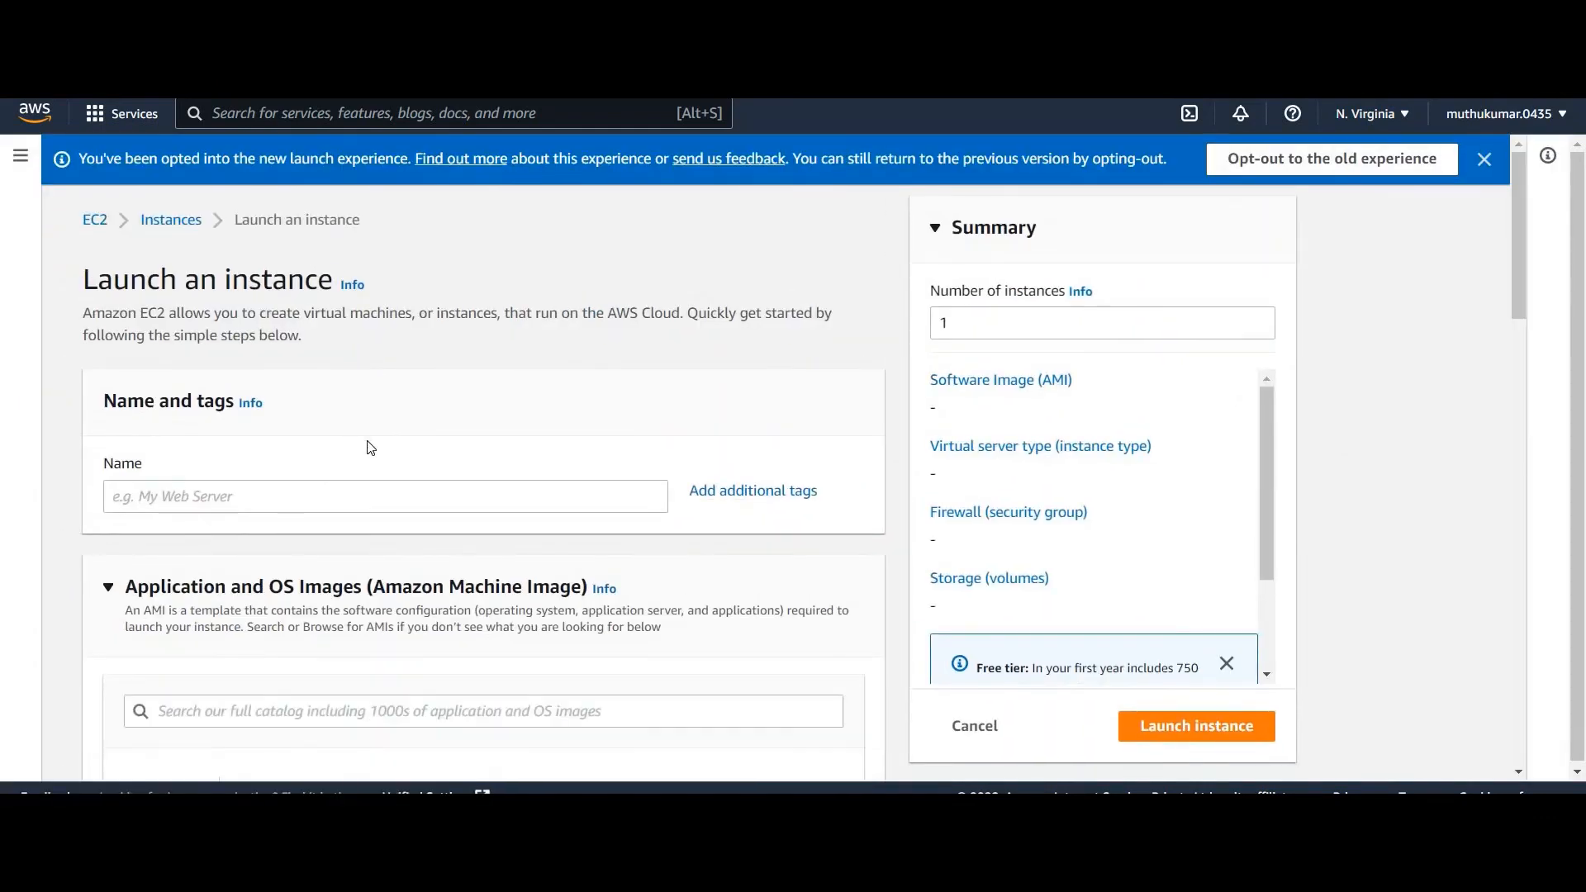
scroll(370, 448, "down", 5)
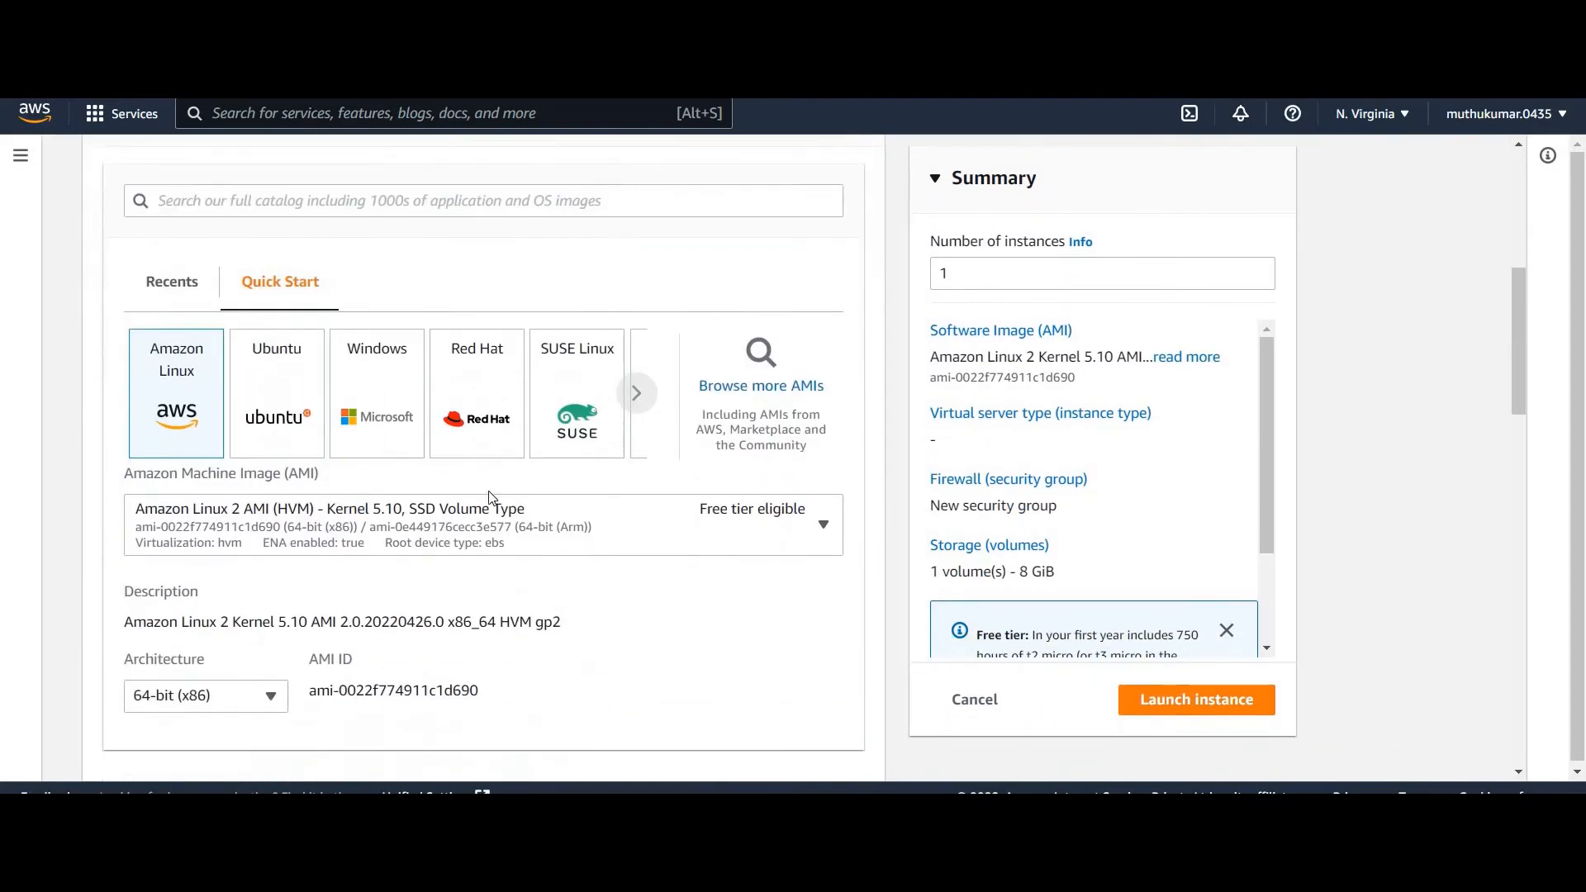
left_click(169, 299)
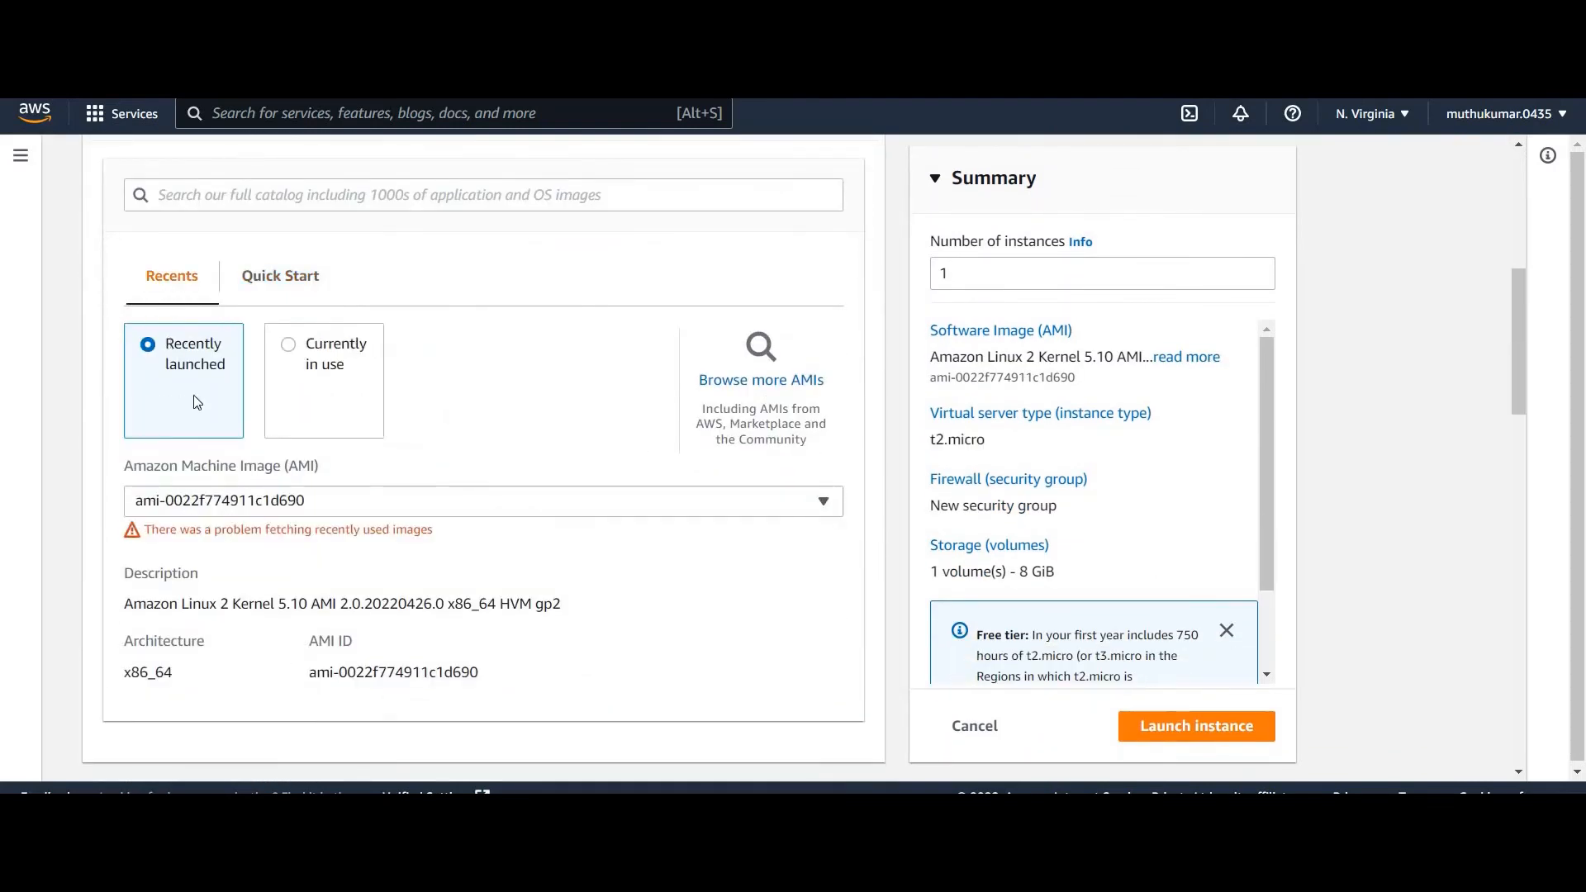
left_click(343, 509)
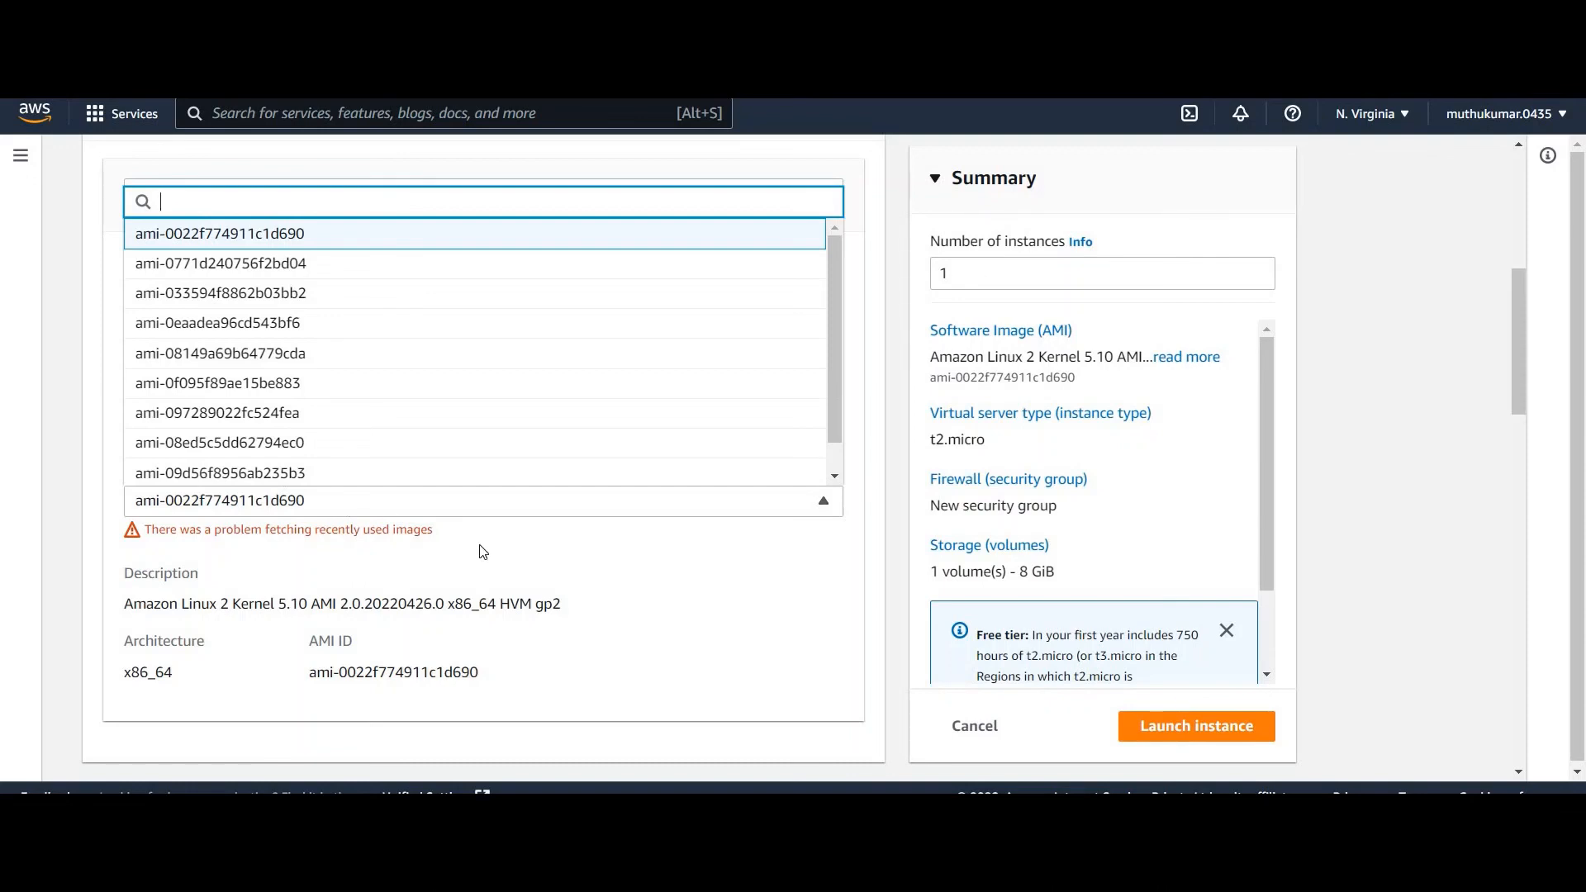
left_click(315, 267)
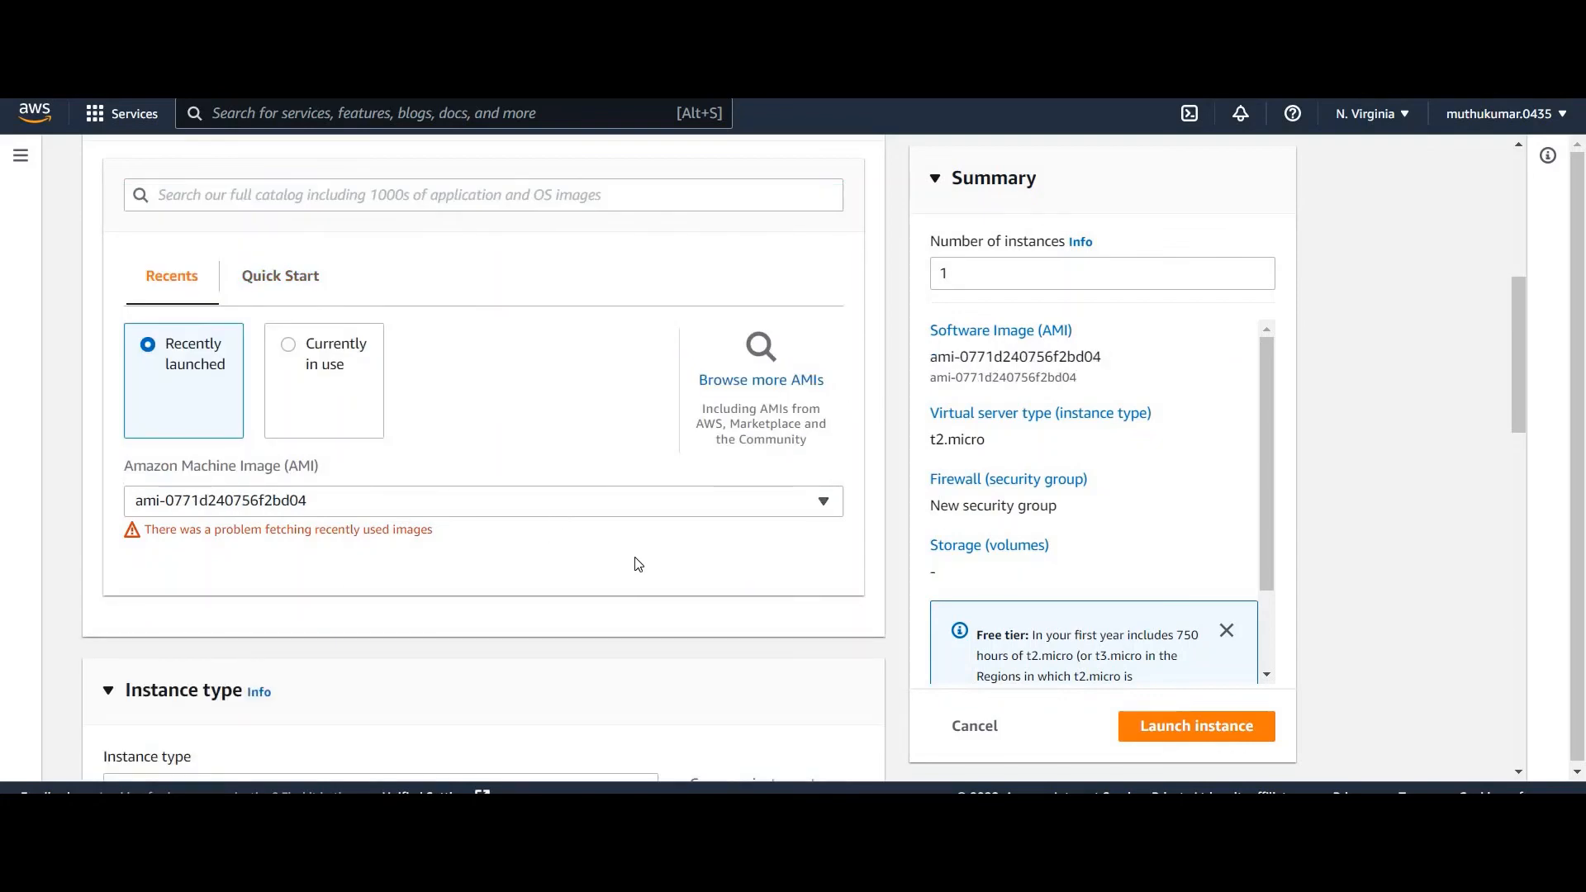
scroll(638, 564, "down", 7)
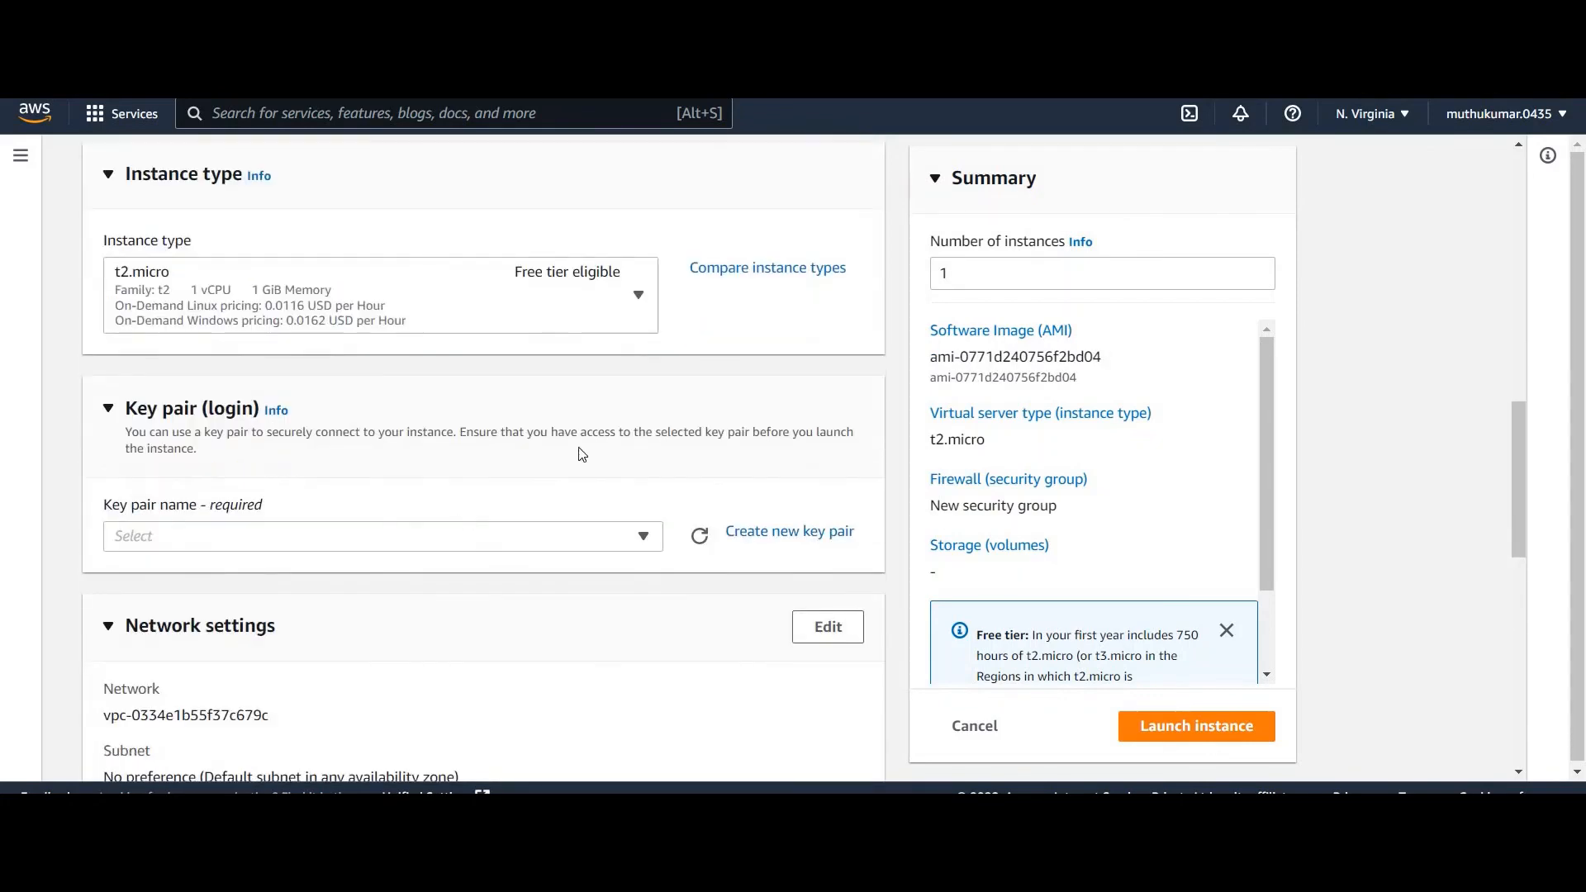
scroll(597, 520, "down", 6)
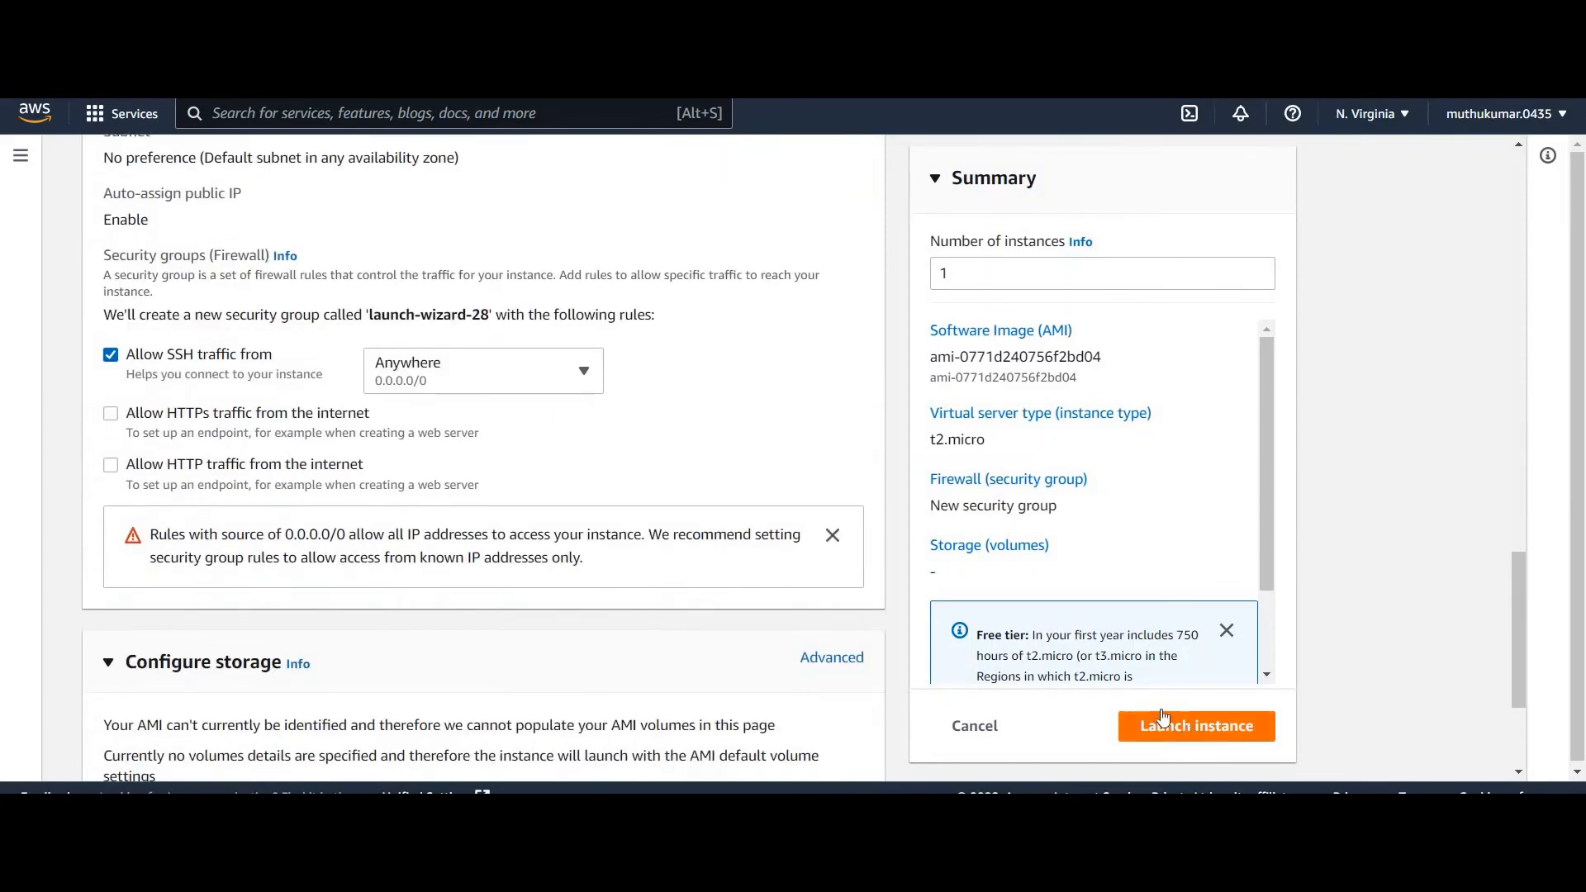
scroll(496, 529, "up", 18)
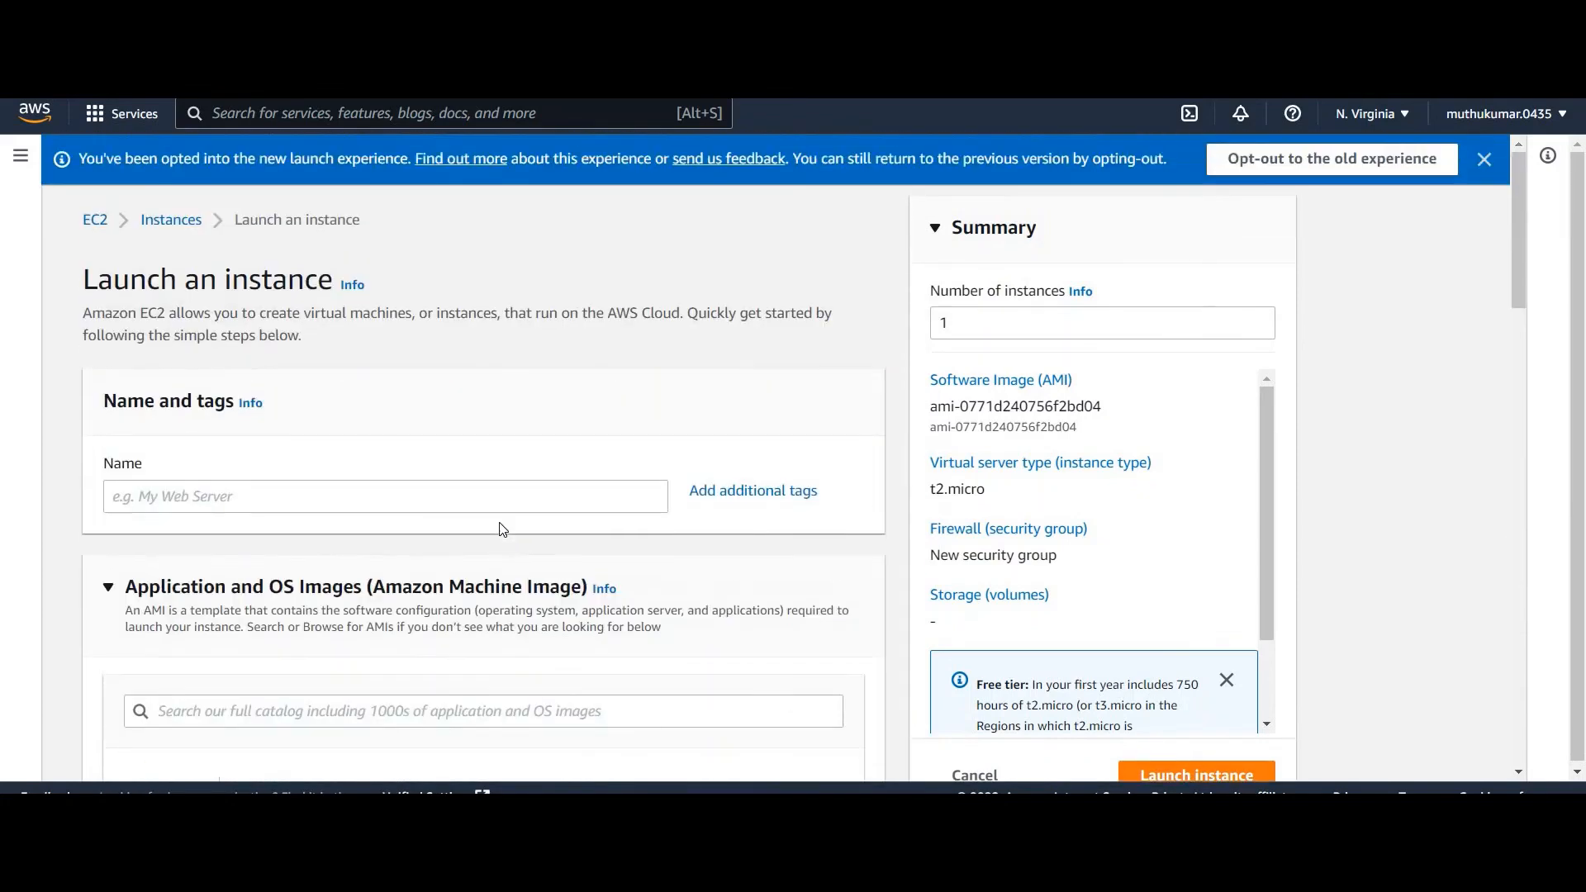
left_click(107, 224)
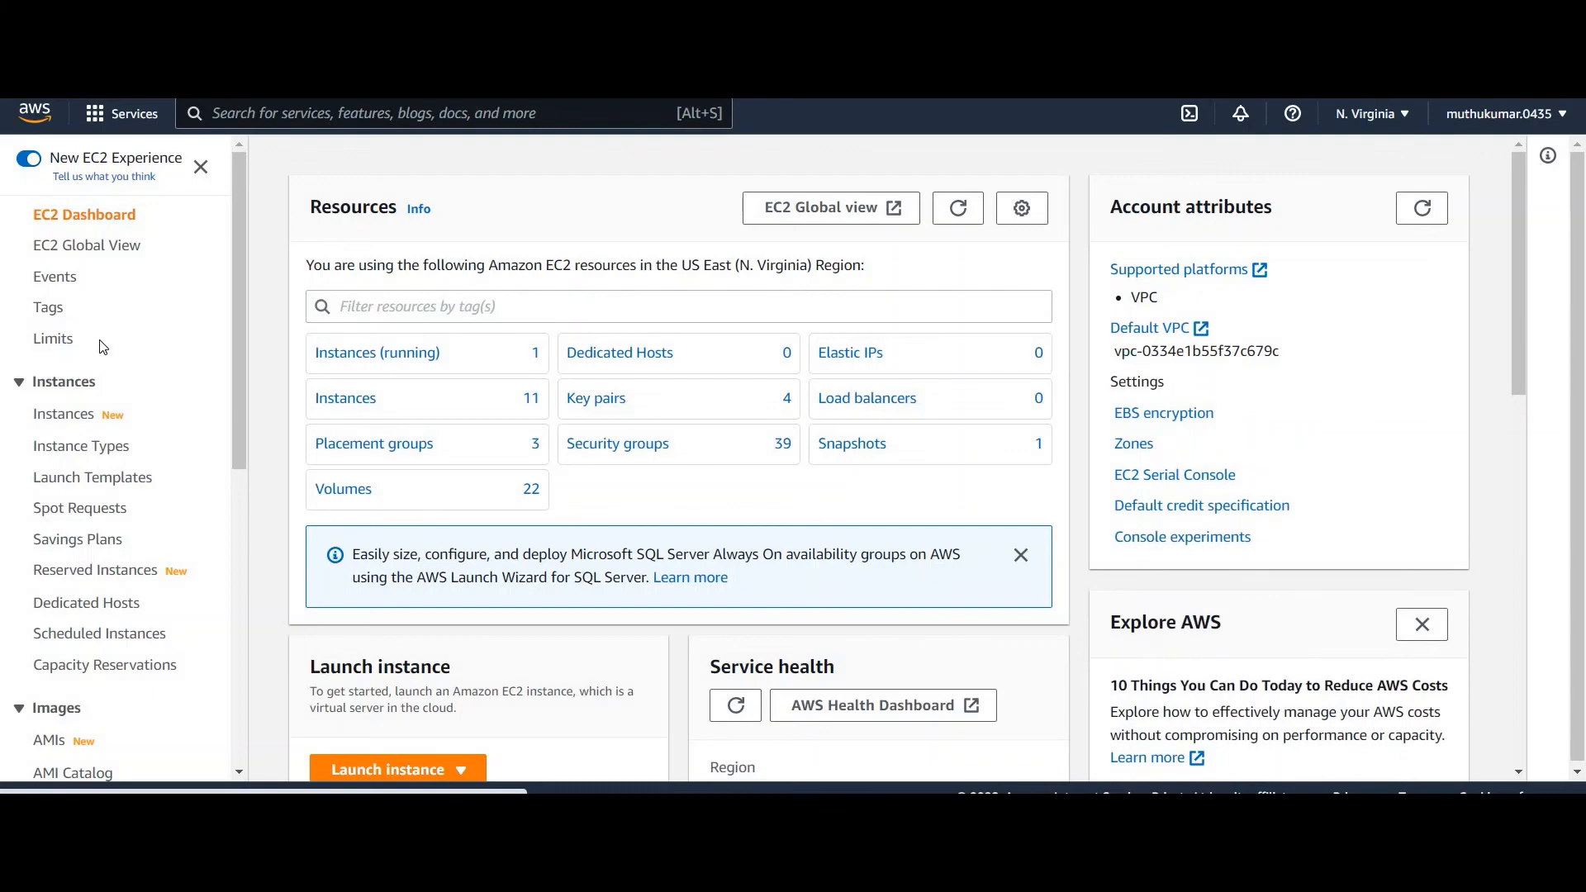
View the EBS volumes list and open the list of owned snapshots.
scroll(105, 364, "down", 3)
scroll(149, 366, "down", 3)
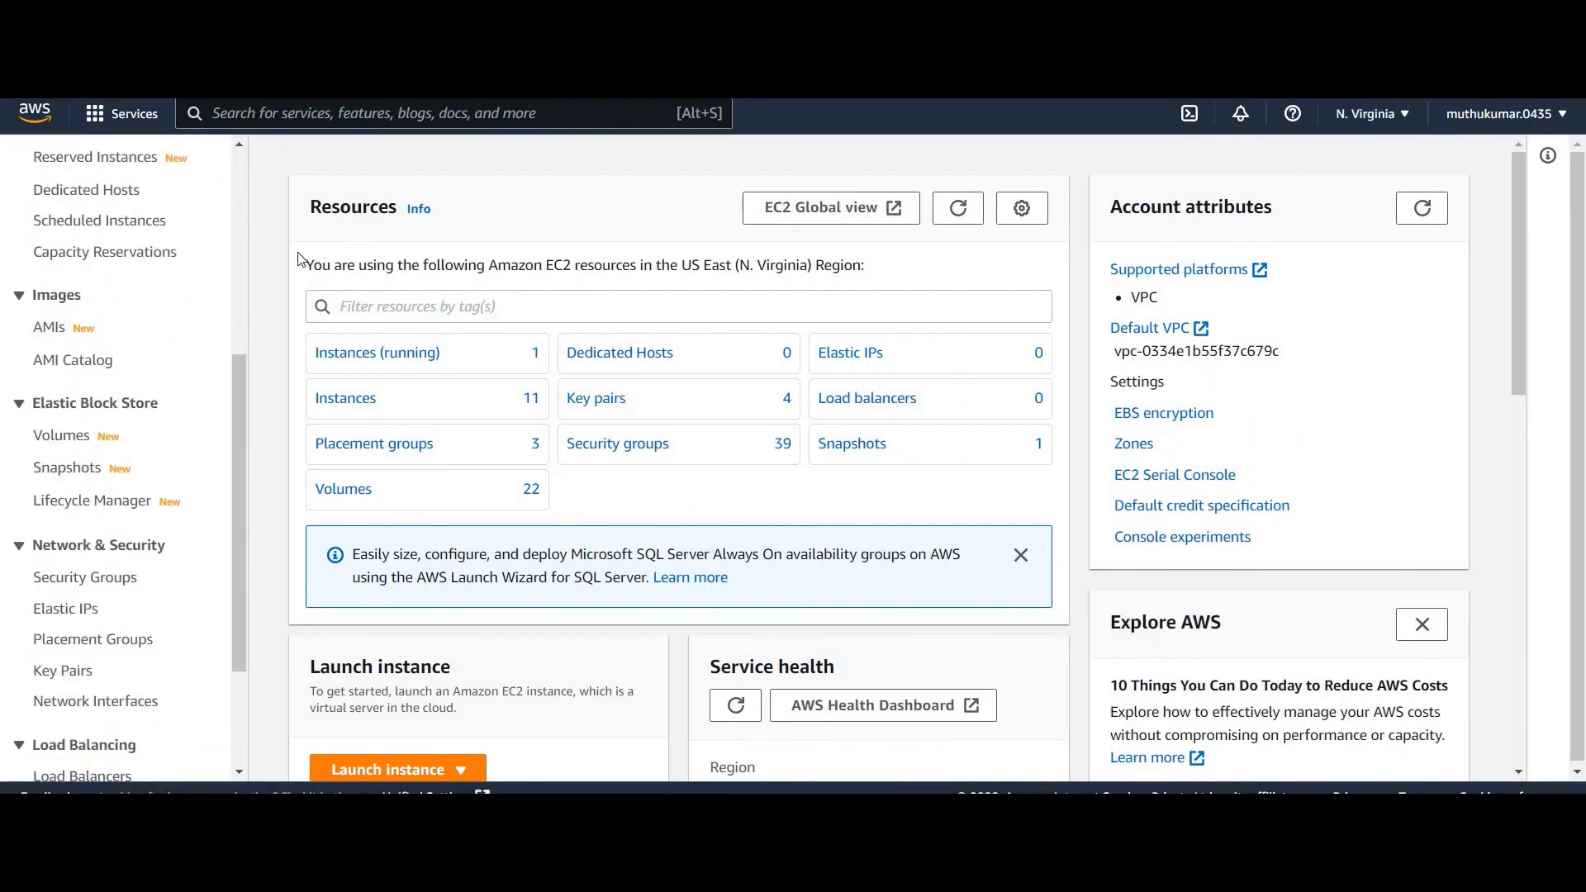
left_click(54, 437)
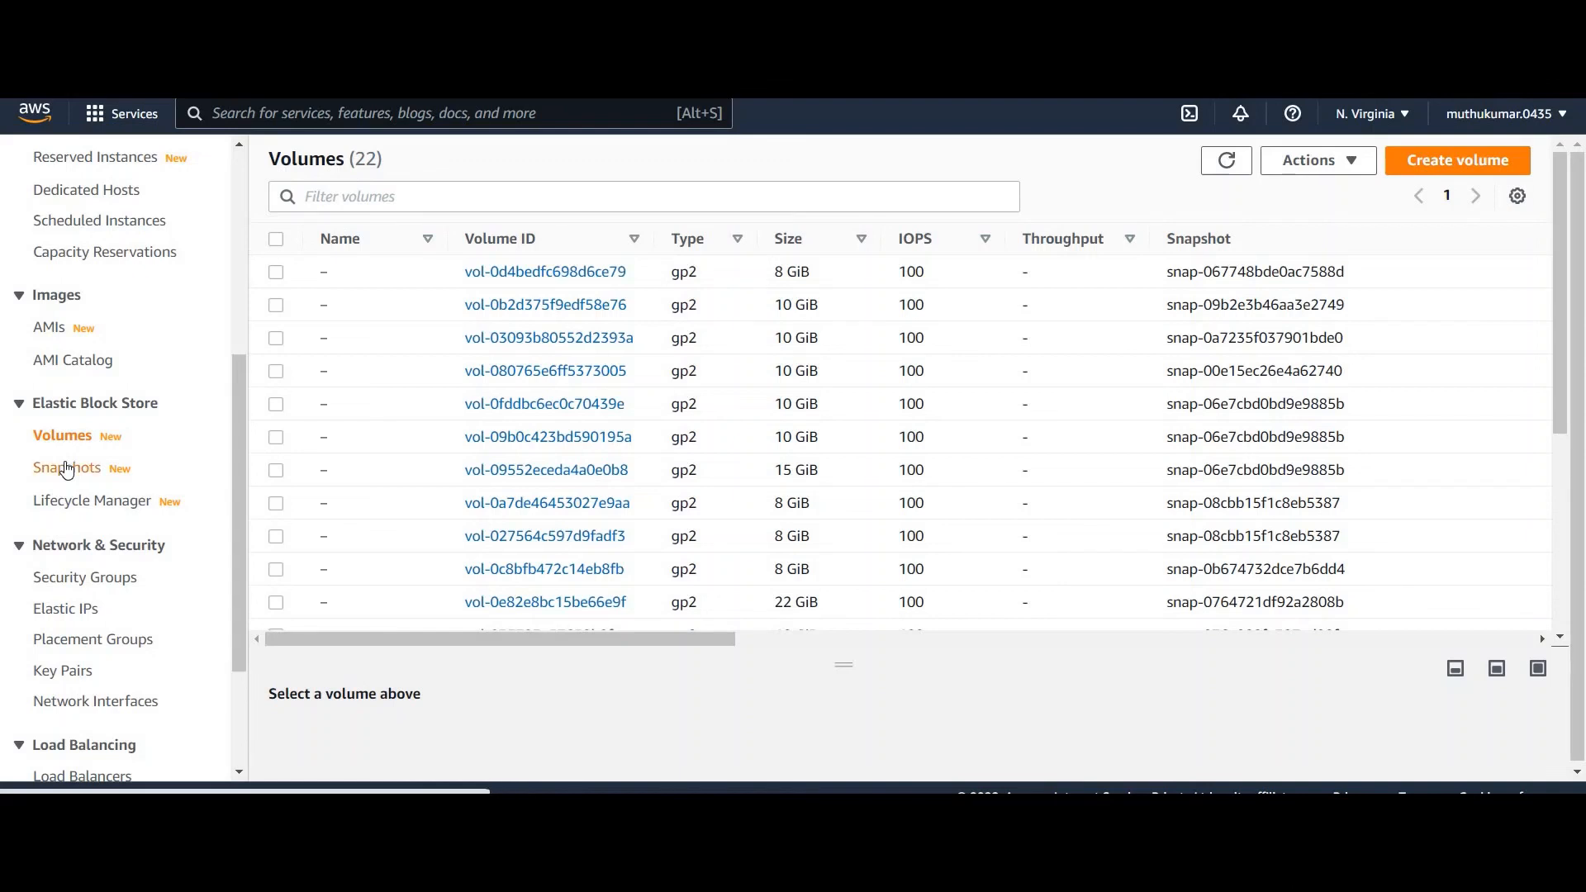
left_click(68, 470)
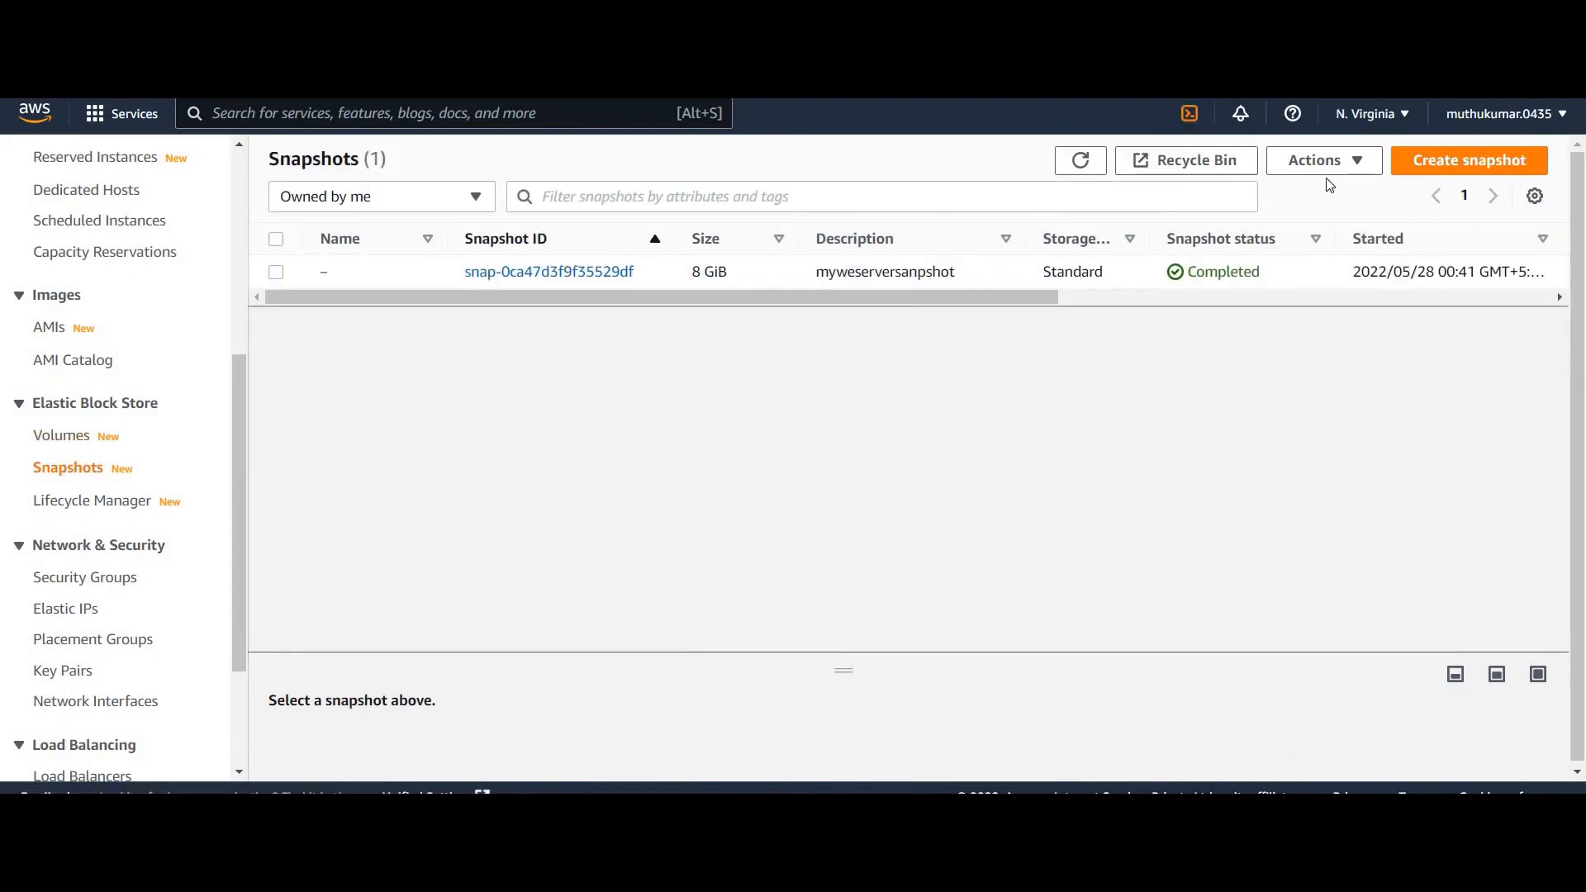
Review the actions for the myweserversanpshot snapshot and its archive confirmation, and close the confirmation without archiving.
left_click(281, 275)
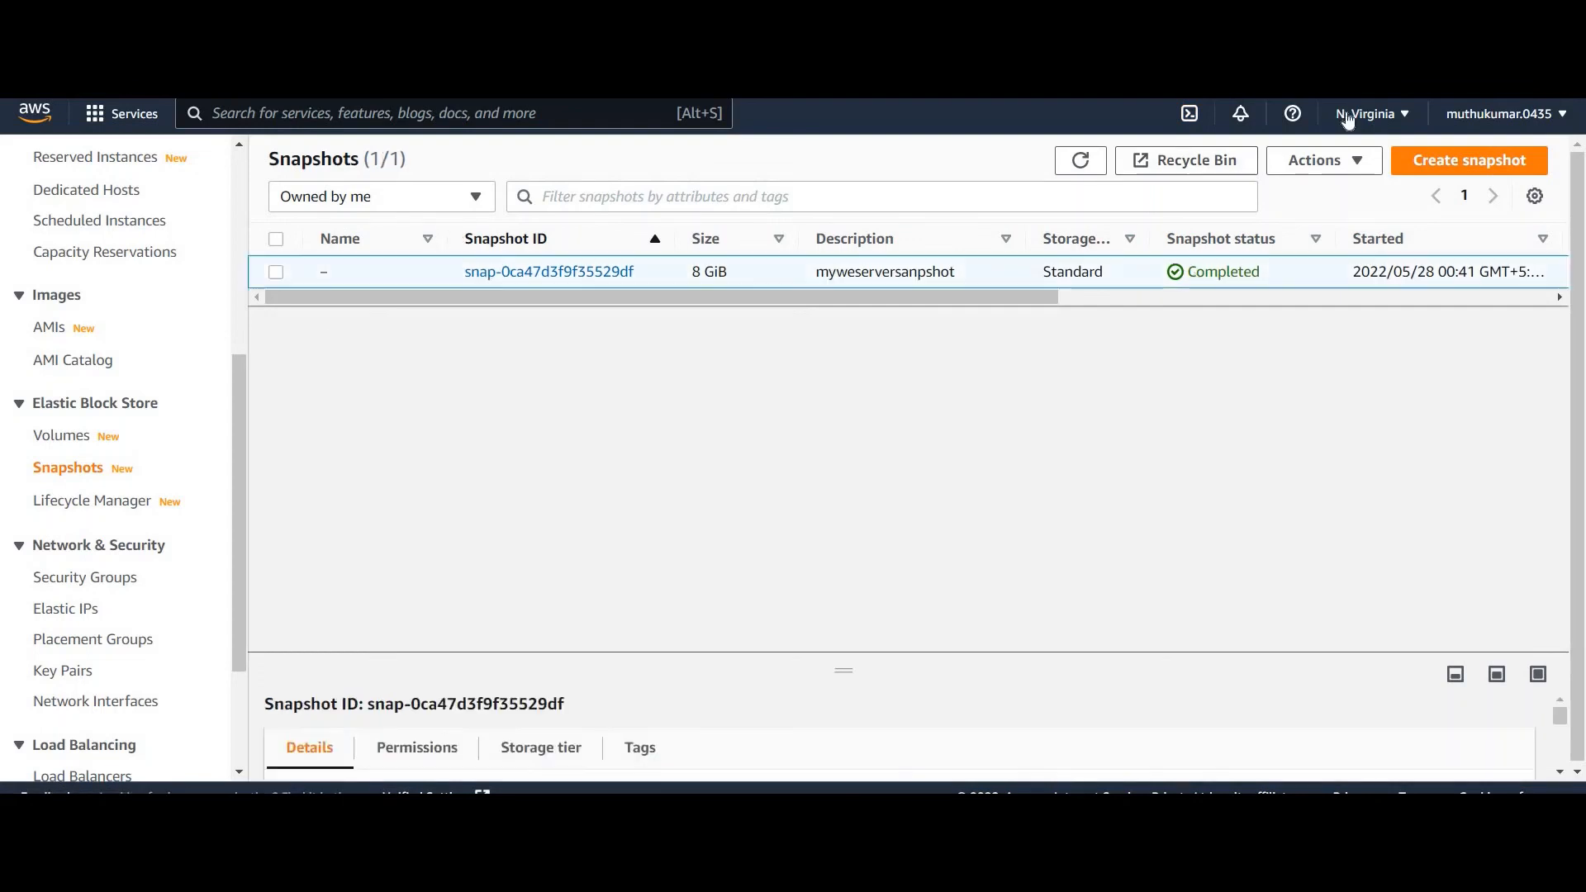
left_click(1333, 162)
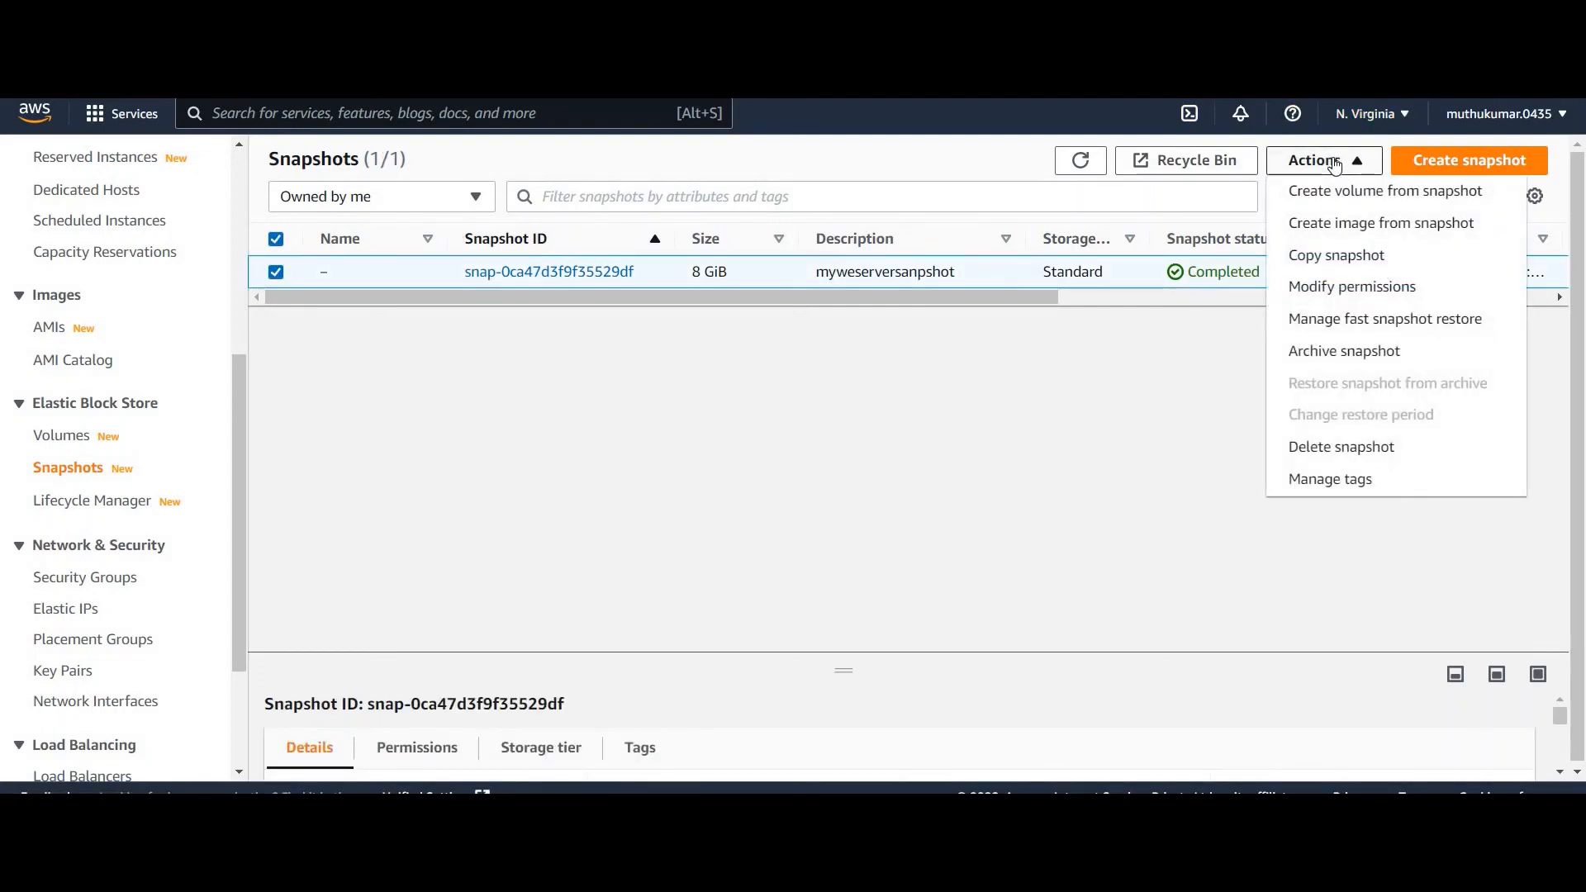
left_click(1335, 353)
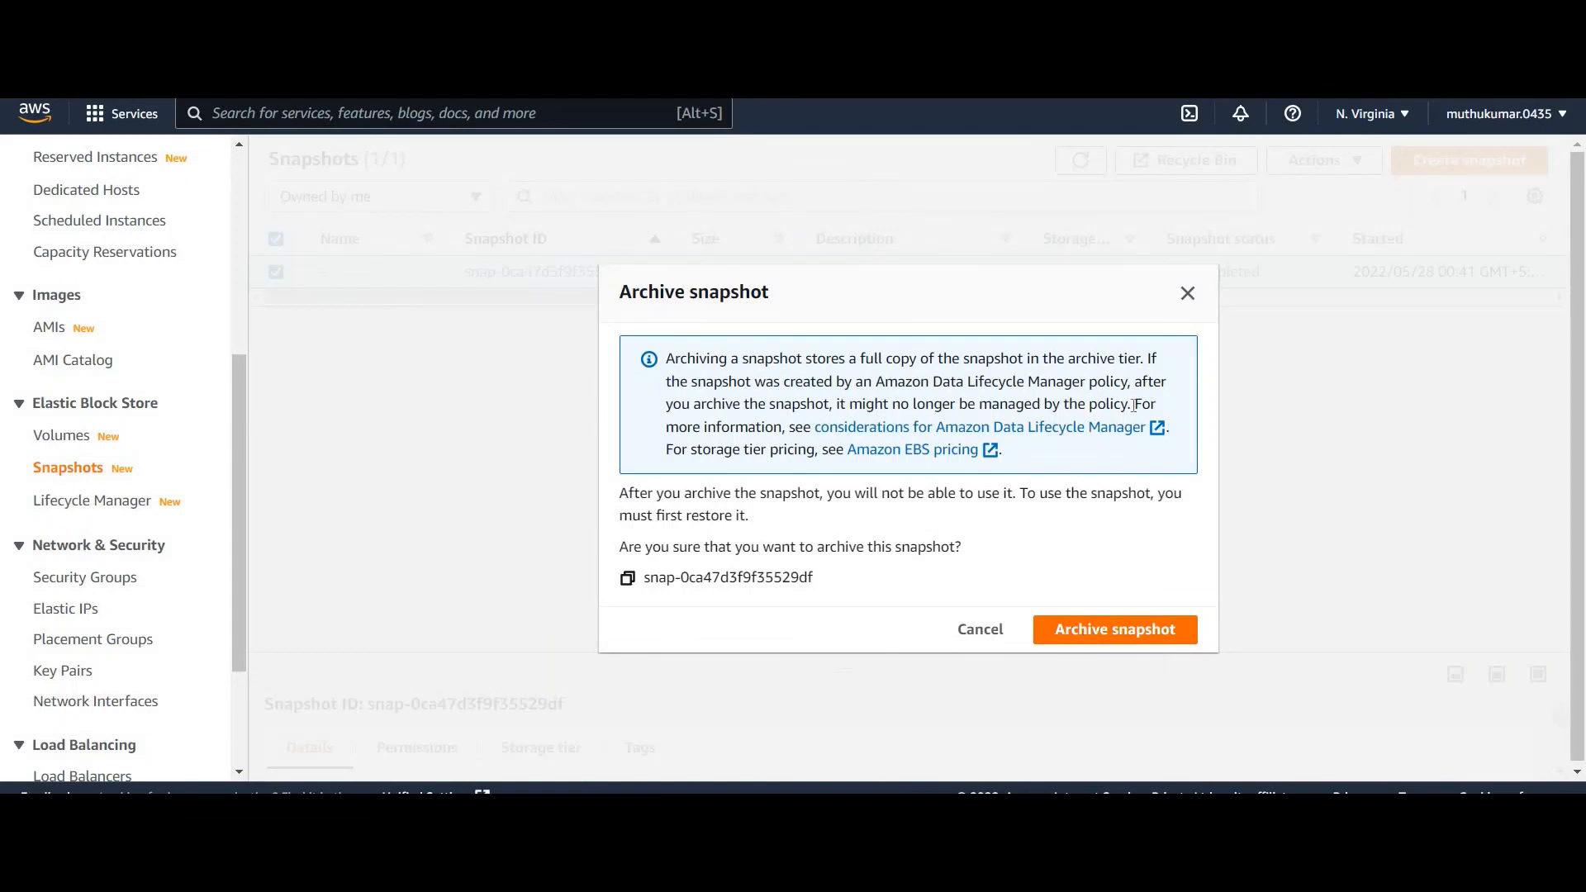
left_click(1188, 294)
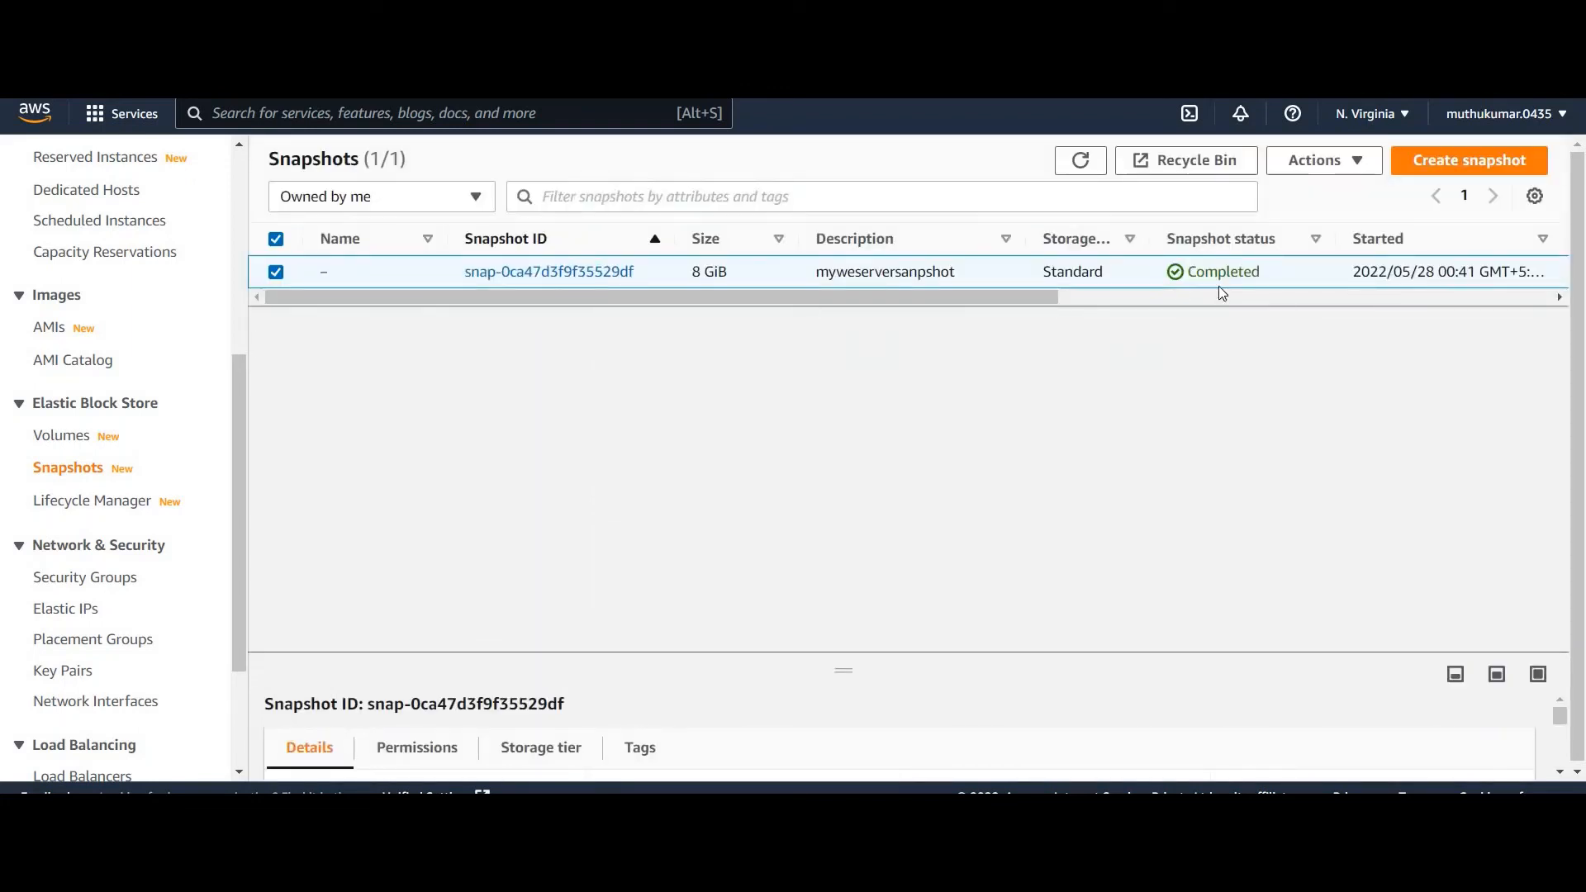
Open the Recycle Bin and start a new retention rule named recyclerule.
left_click(1214, 171)
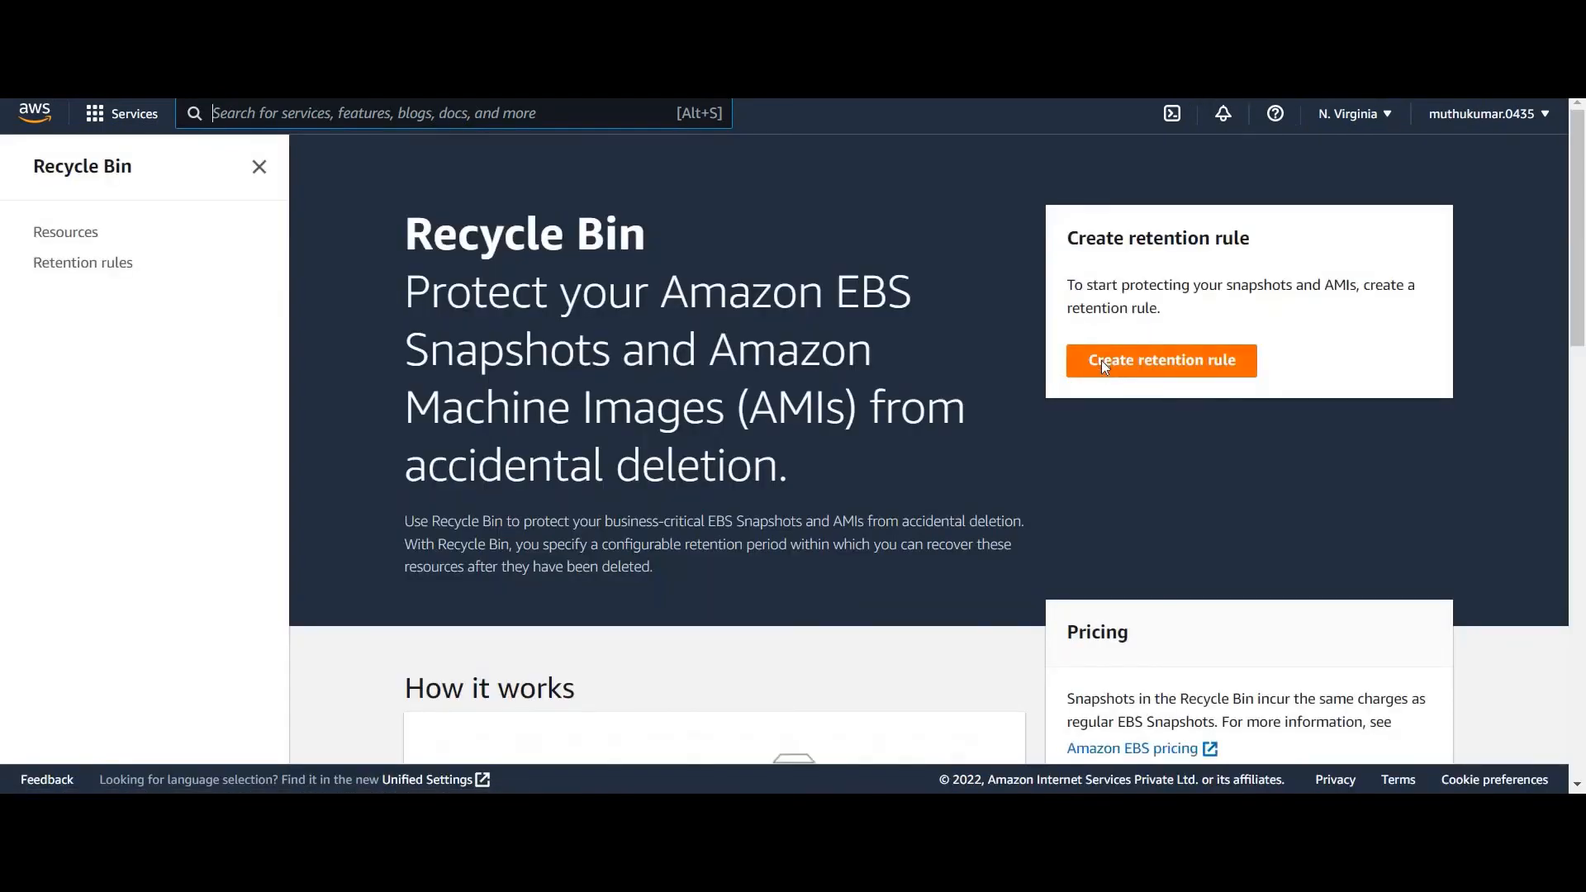
left_click(1102, 360)
left_click(623, 433)
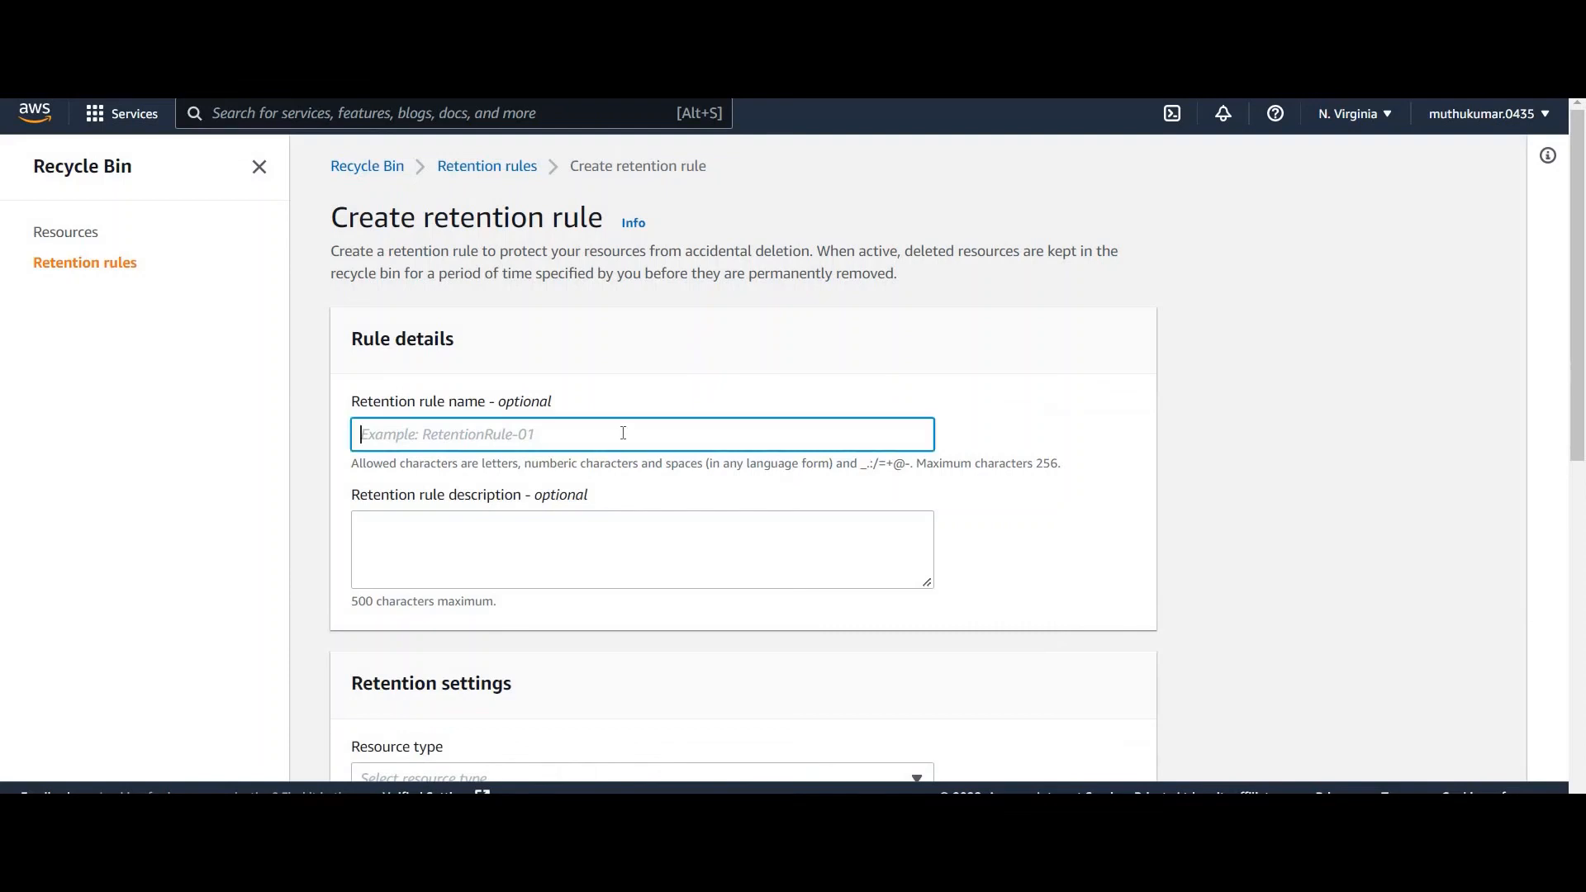
type("re")
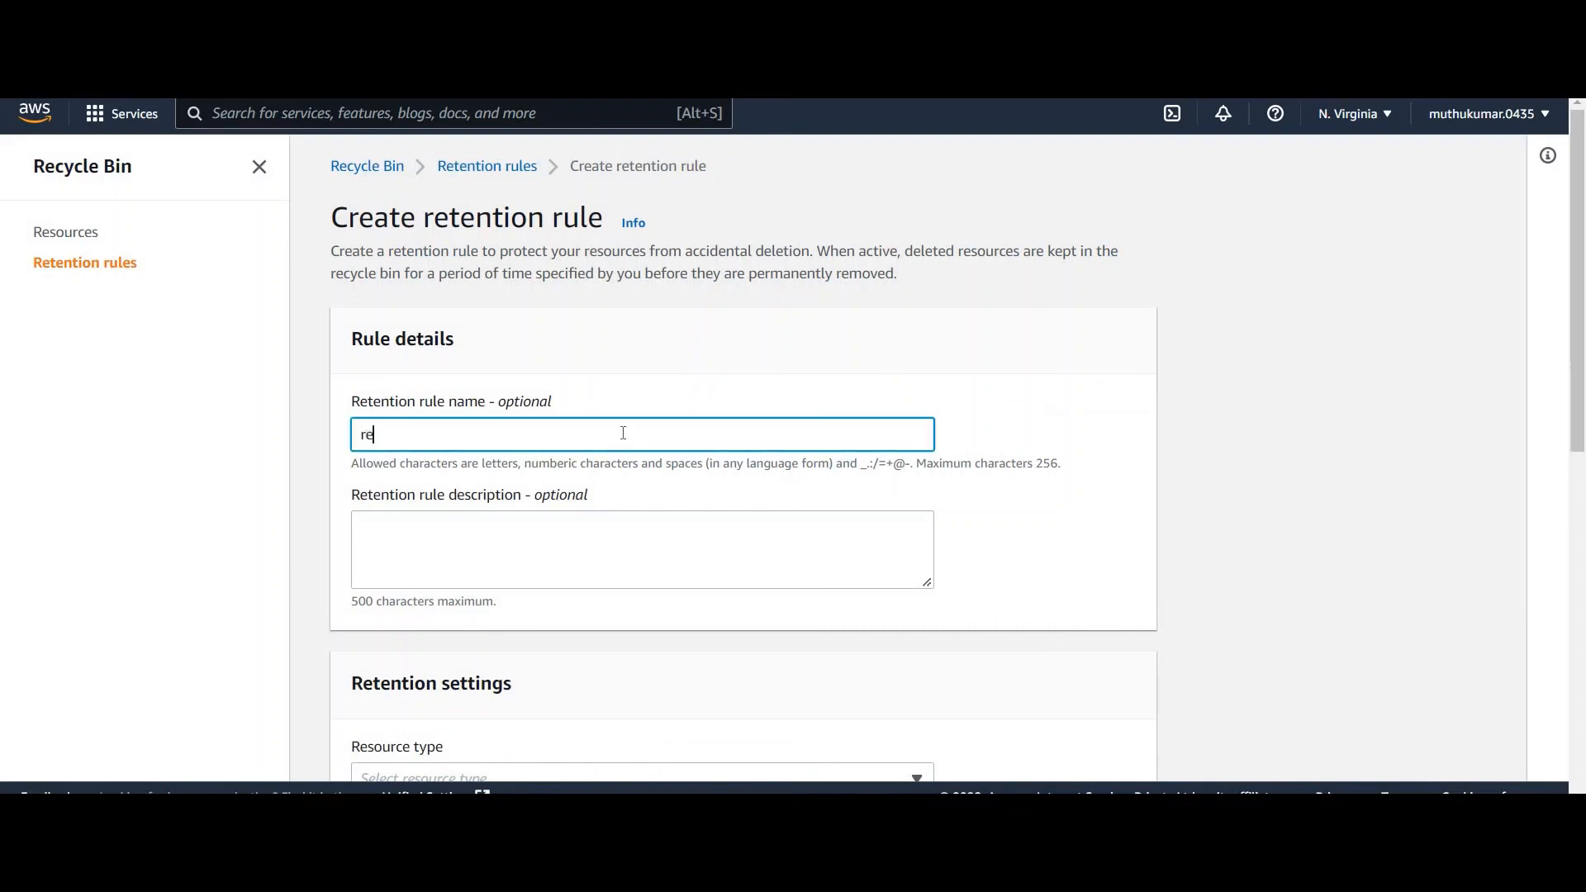
type("cyclerule")
key("ctrl+a")
scroll(606, 483, "down", 3)
Set the retention rule's resource type to EBS Snapshots and its retention period to 2 days.
left_click(606, 481)
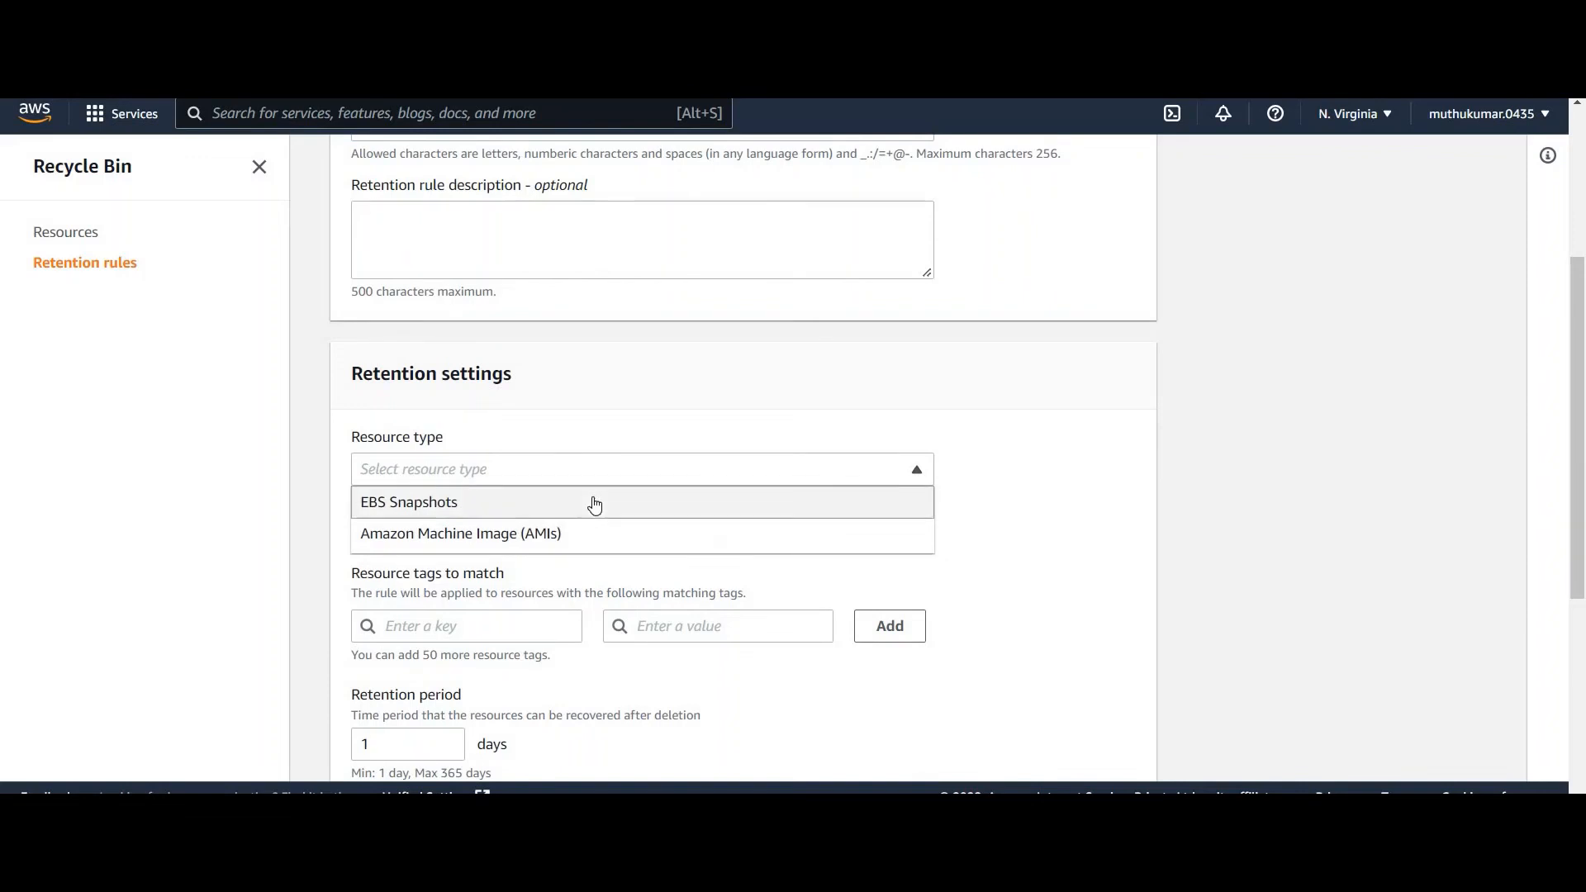
left_click(595, 504)
scroll(437, 537, "down", 3)
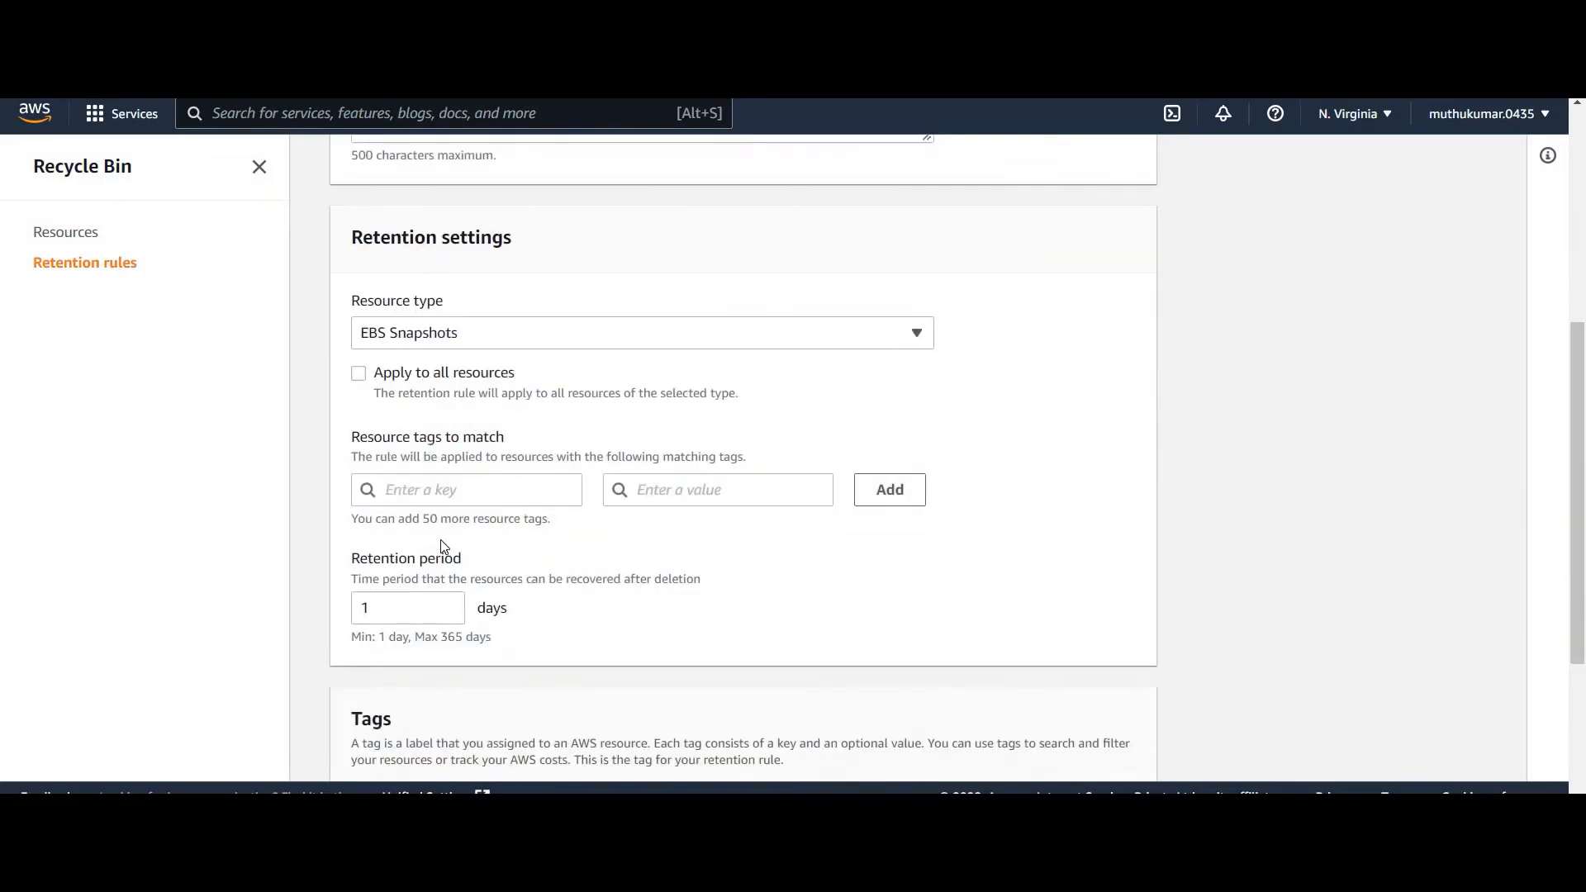
left_click(427, 538)
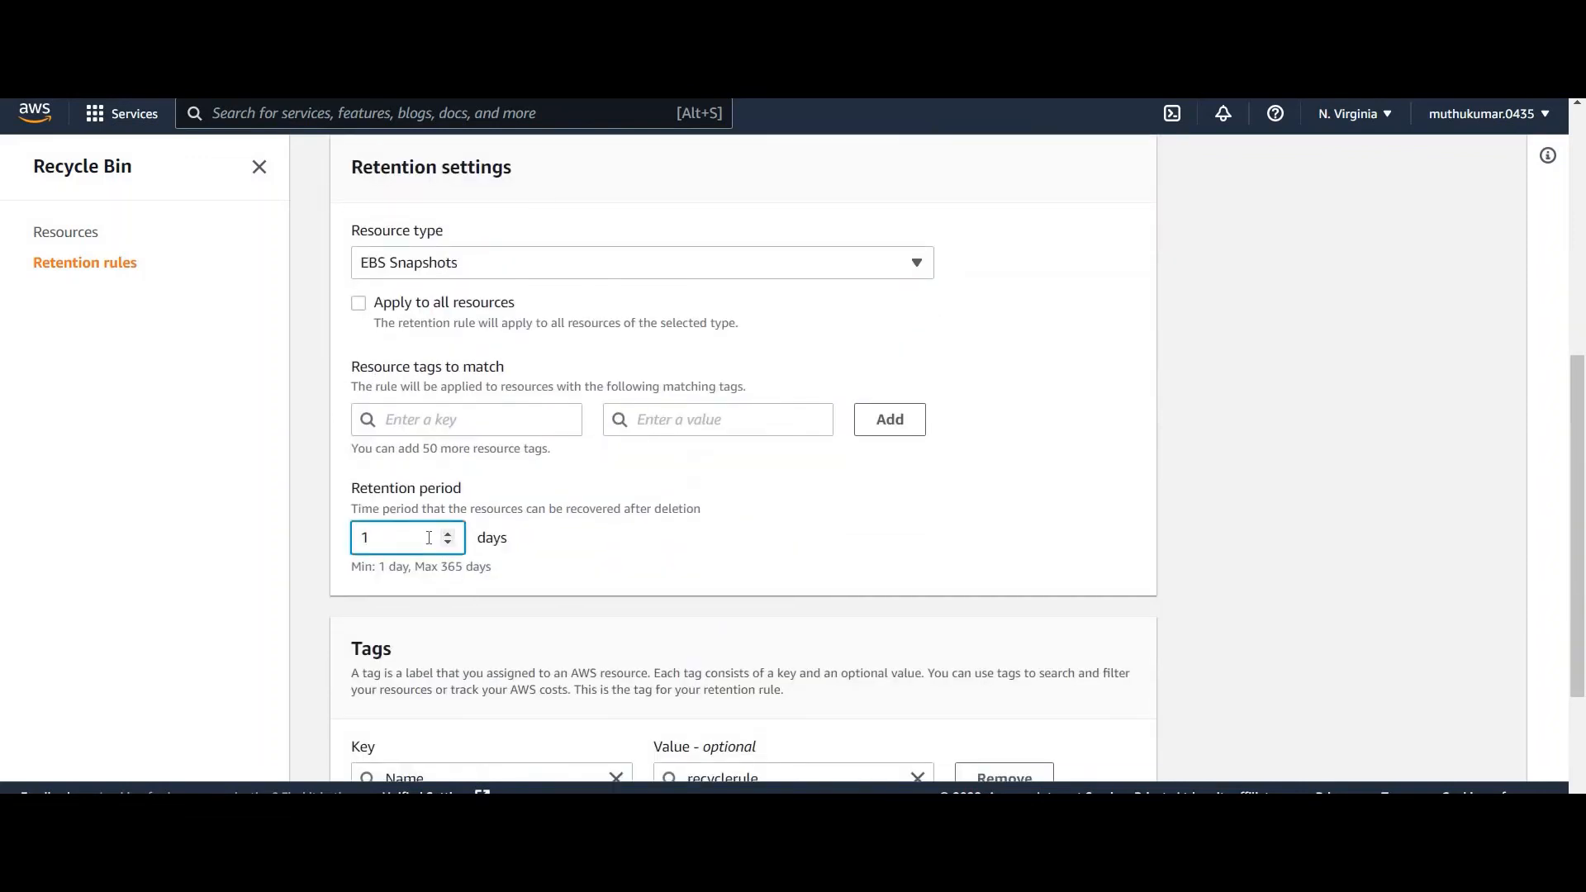
key("BackSpace")
type("2")
left_click(626, 538)
scroll(864, 691, "down", 3)
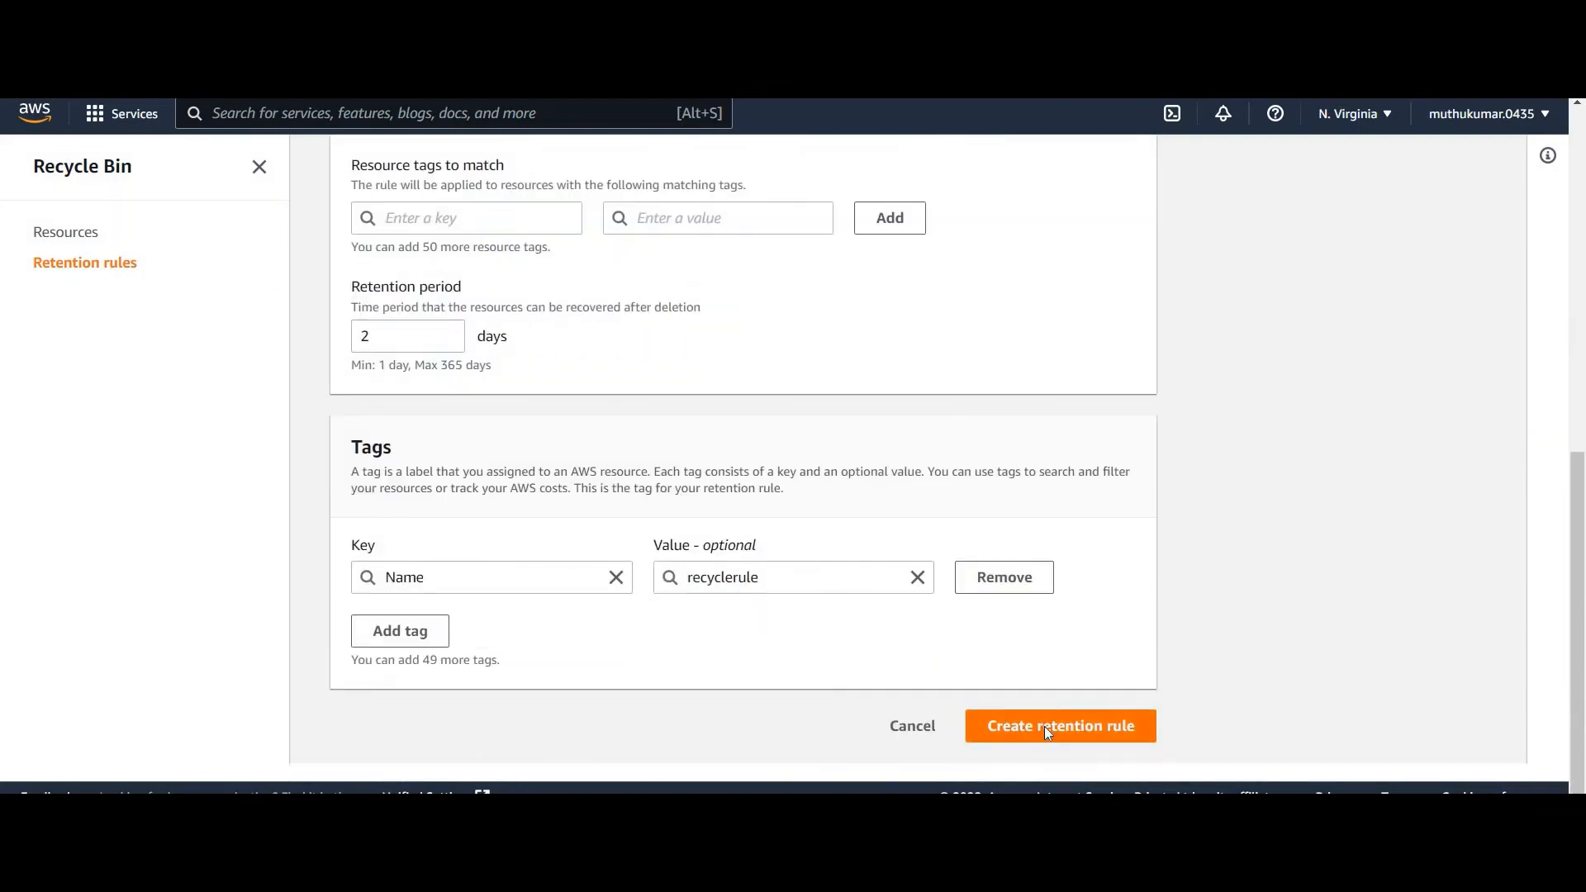
Apply the retention rule to all resources of the selected type and create it.
left_click(1045, 726)
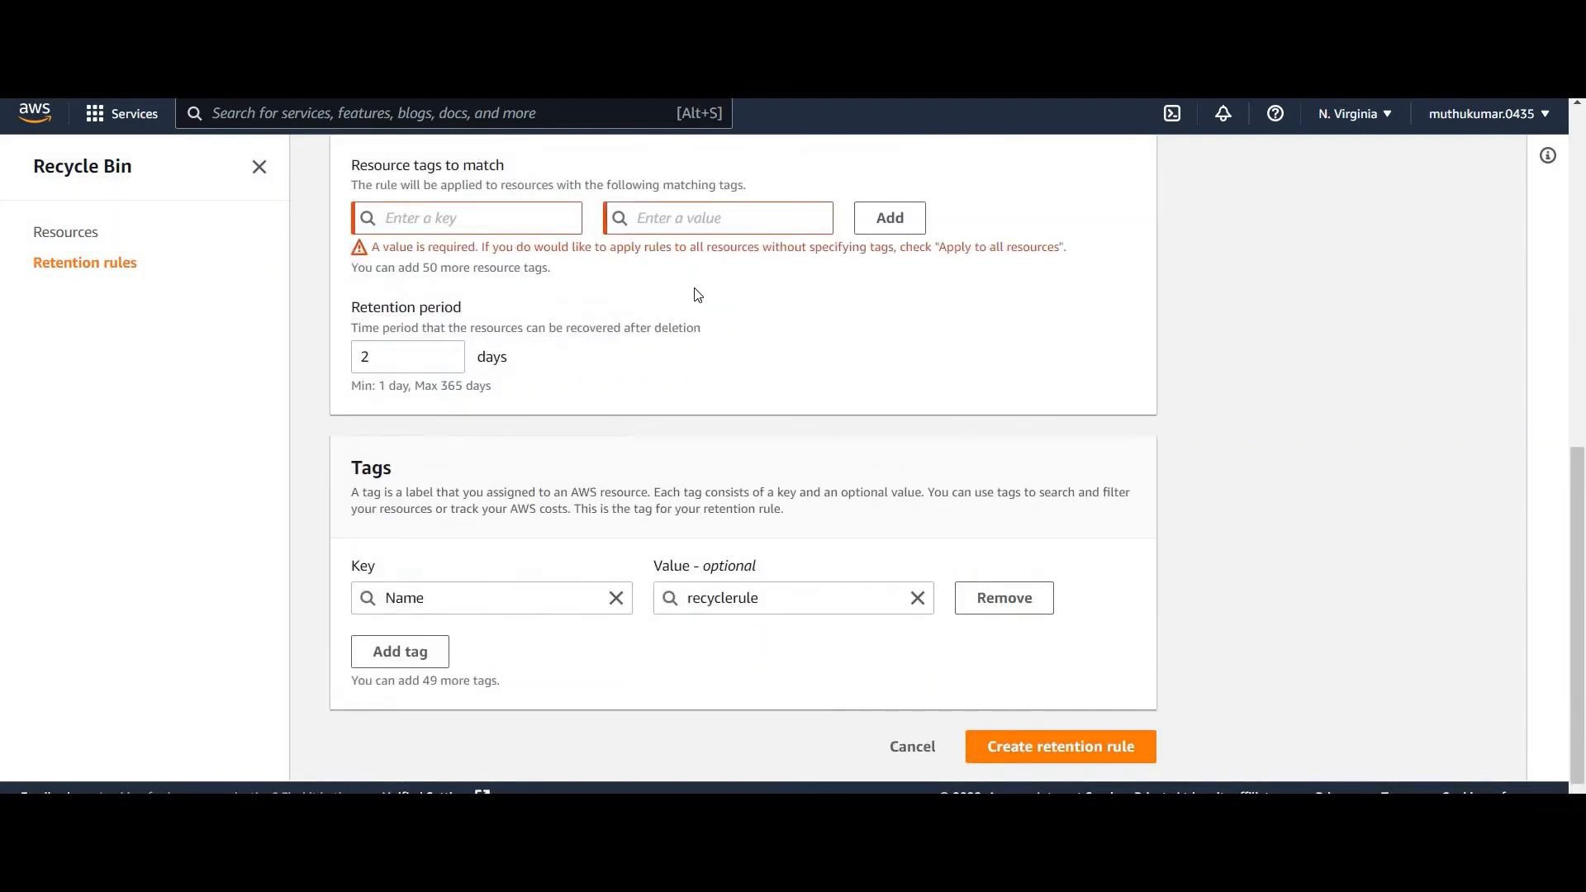
scroll(666, 309, "up", 1)
left_click(496, 323)
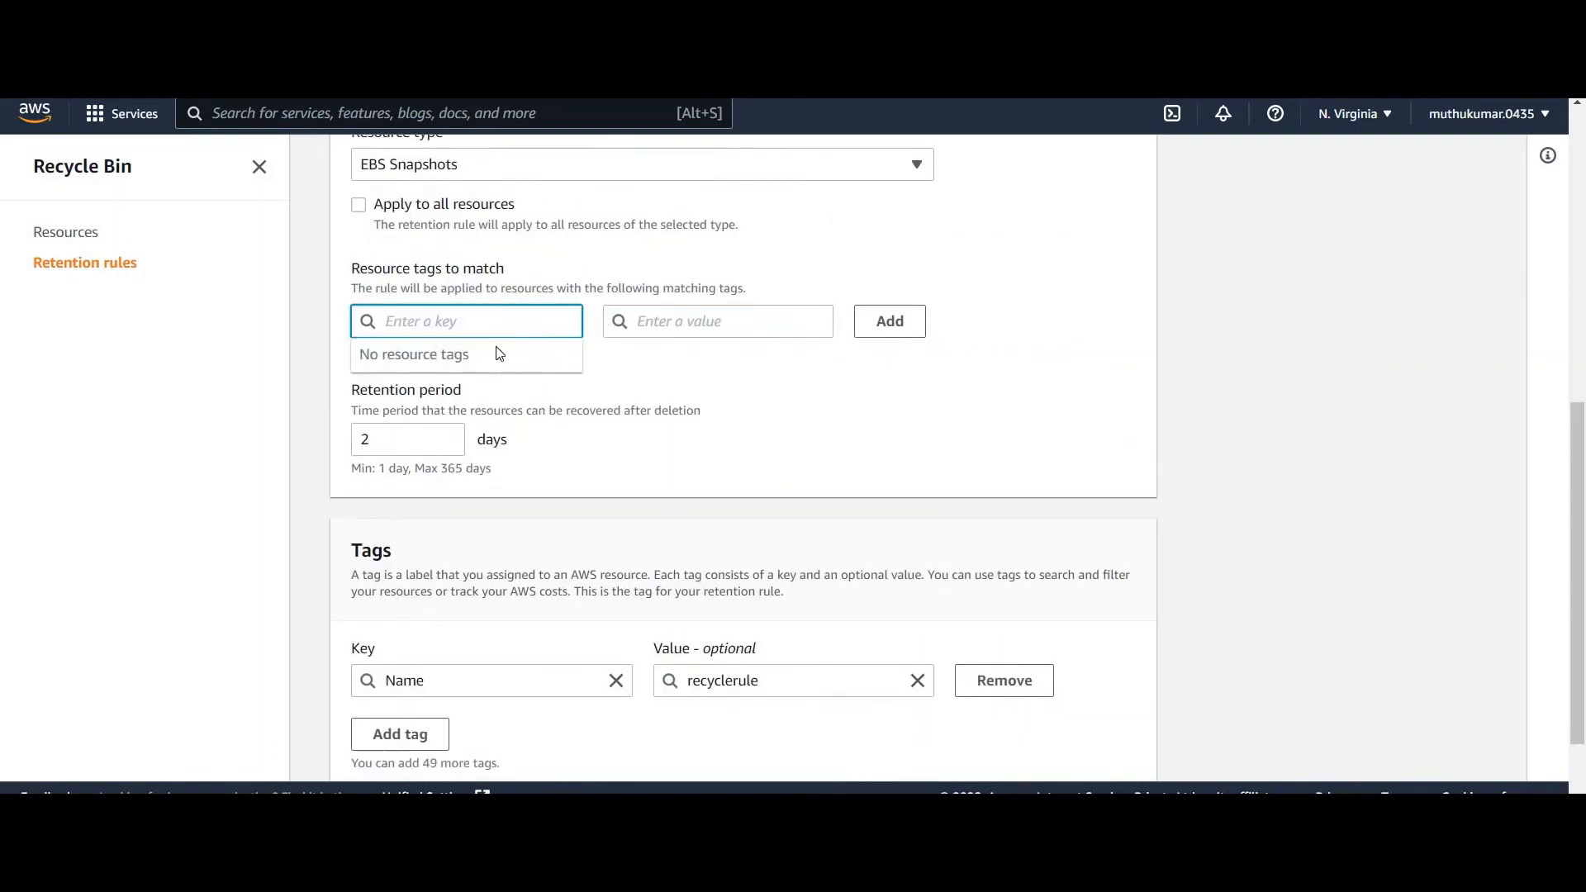
left_click(725, 402)
scroll(727, 577, "up", 2)
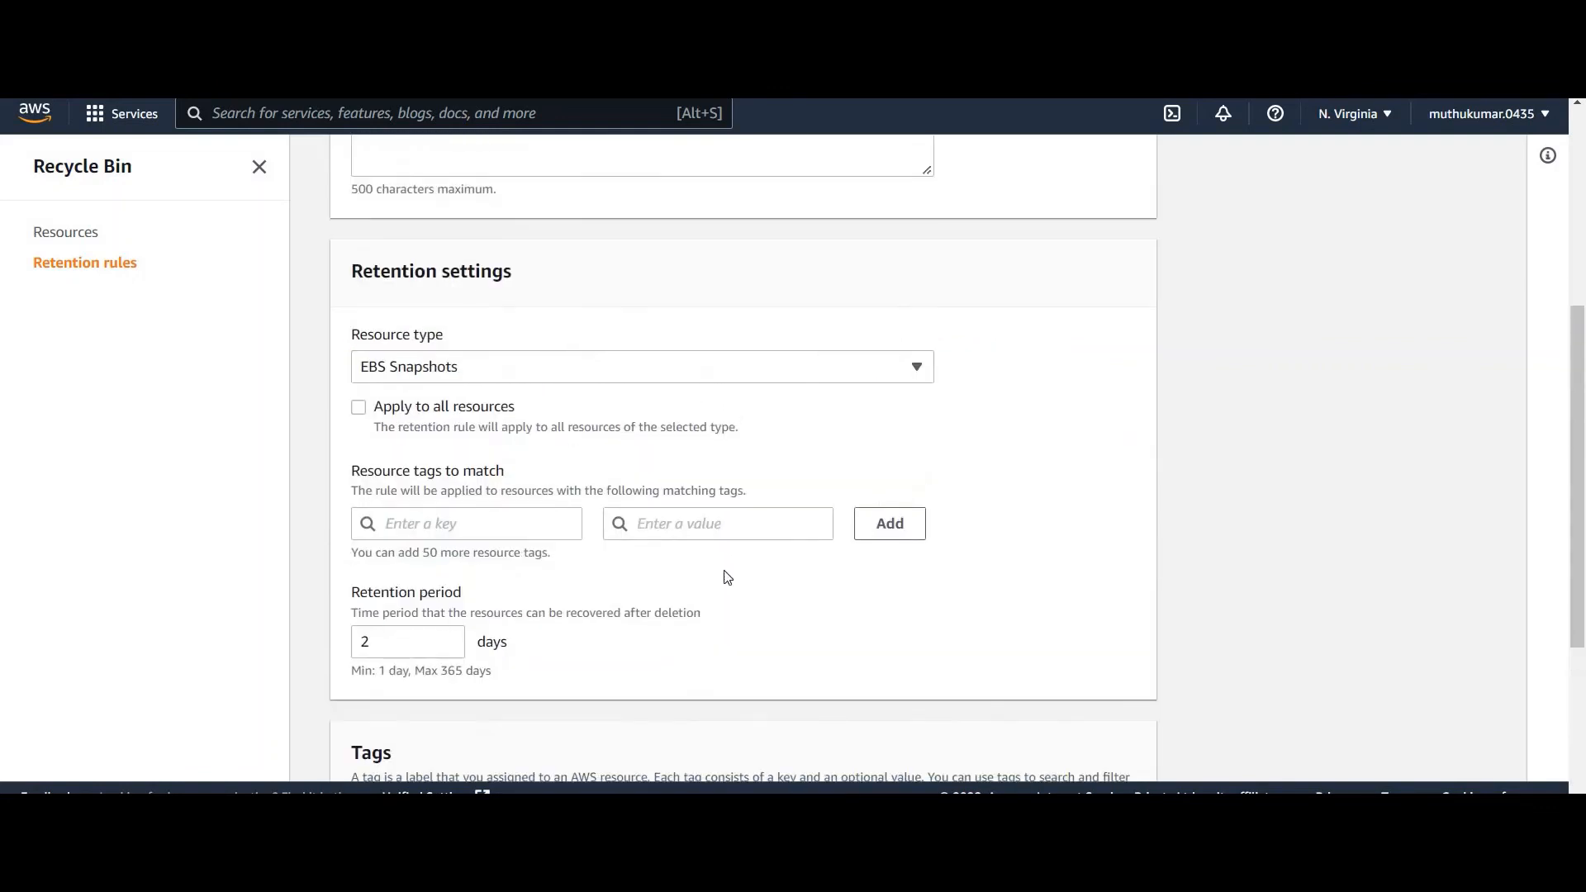
left_click(487, 411)
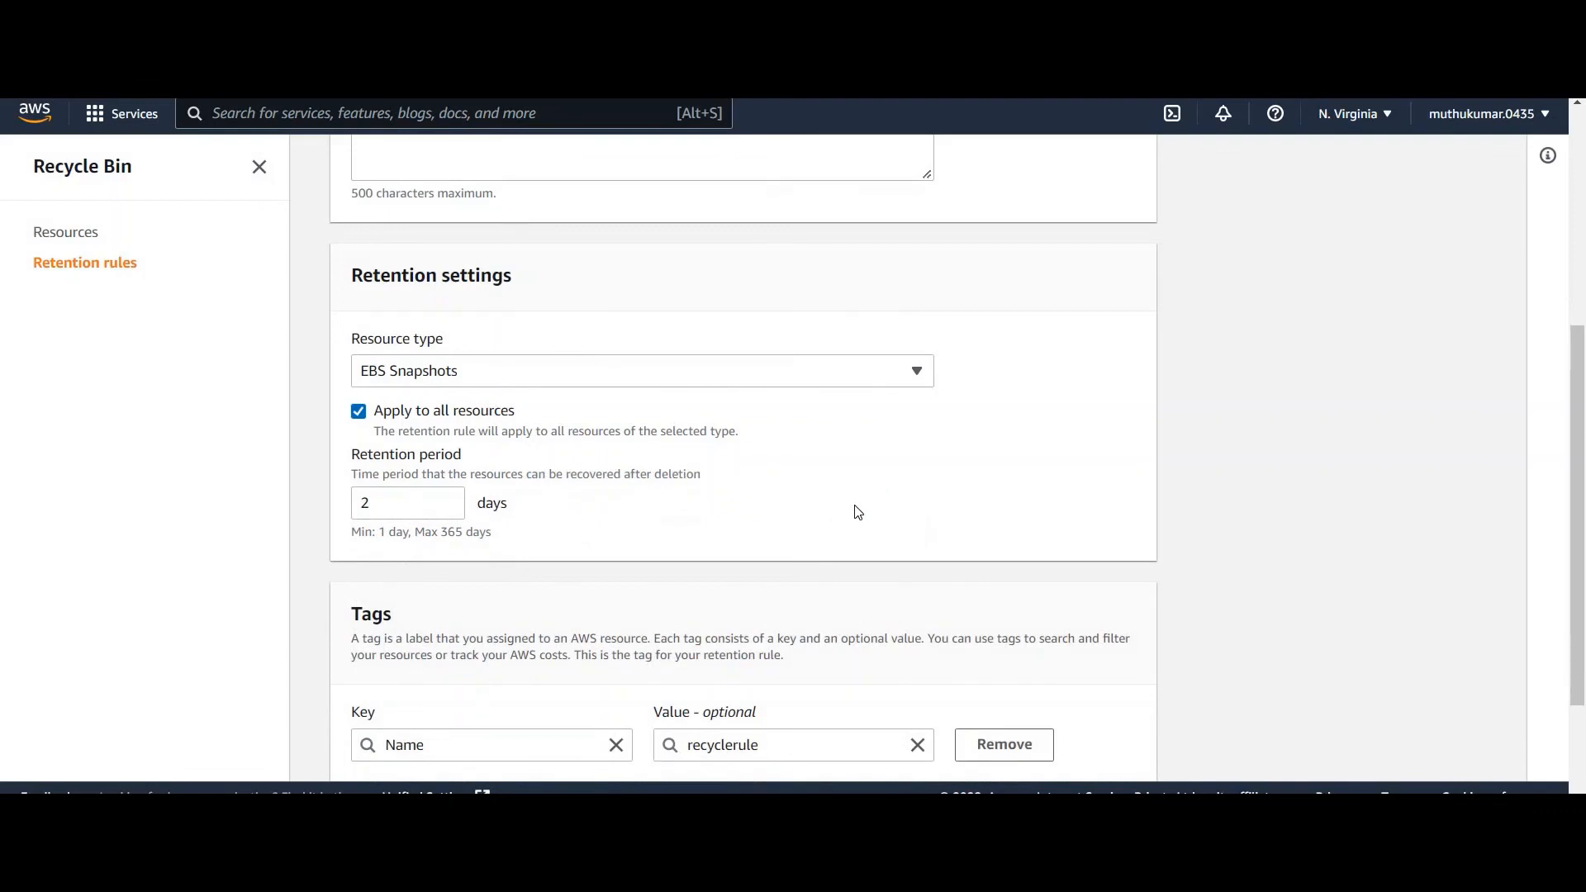
scroll(858, 512, "down", 2)
left_click(1048, 734)
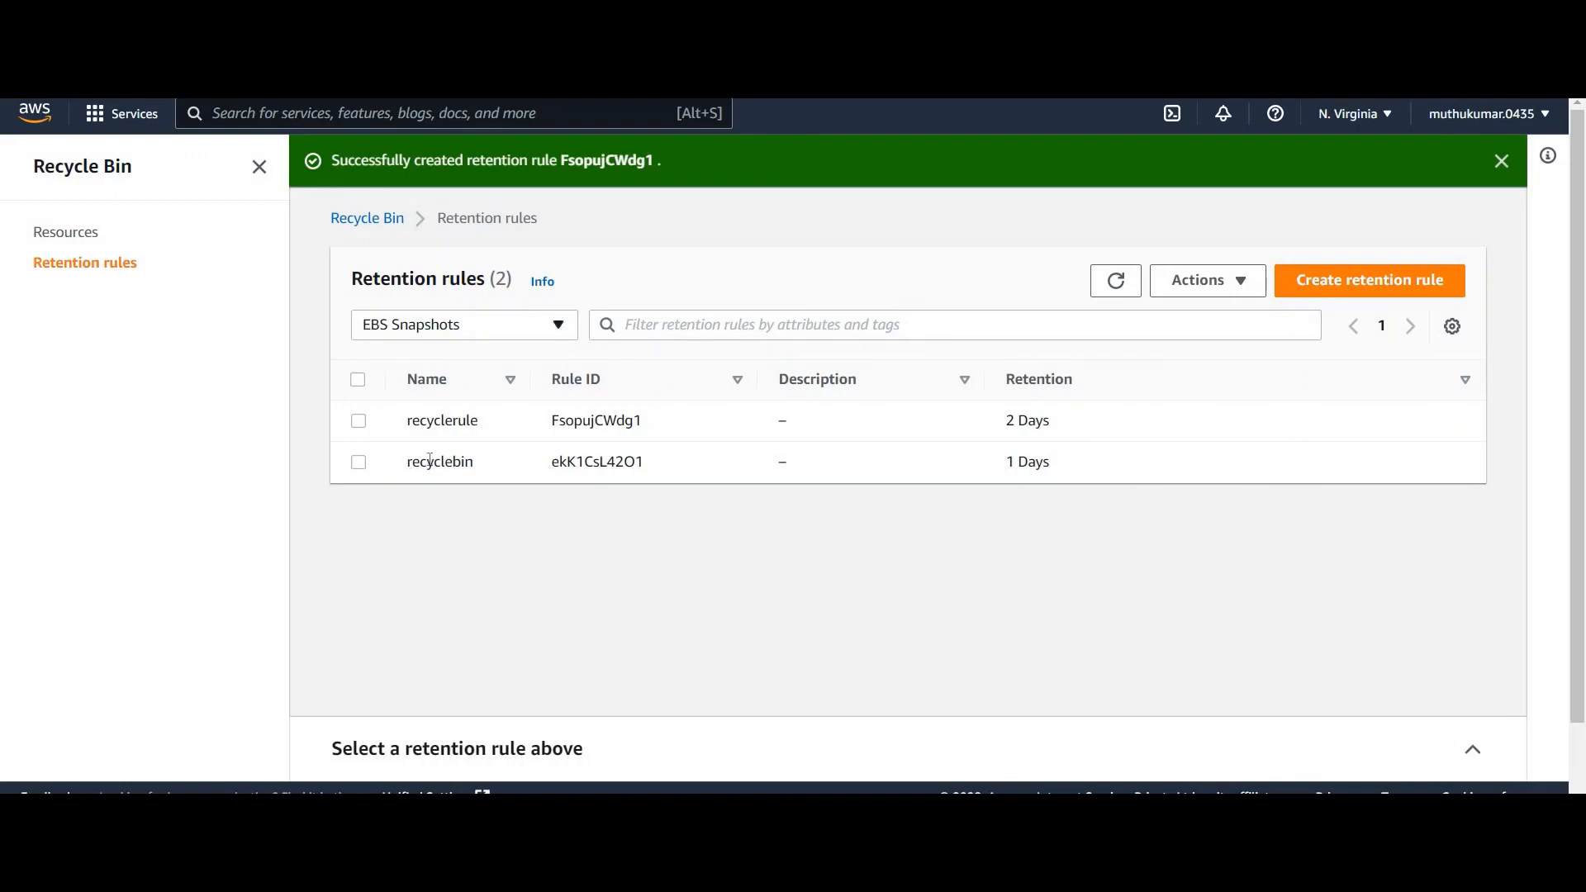
Delete the recyclebin retention rule, confirming the deletion with the word delete.
left_click(359, 423)
left_click(1231, 282)
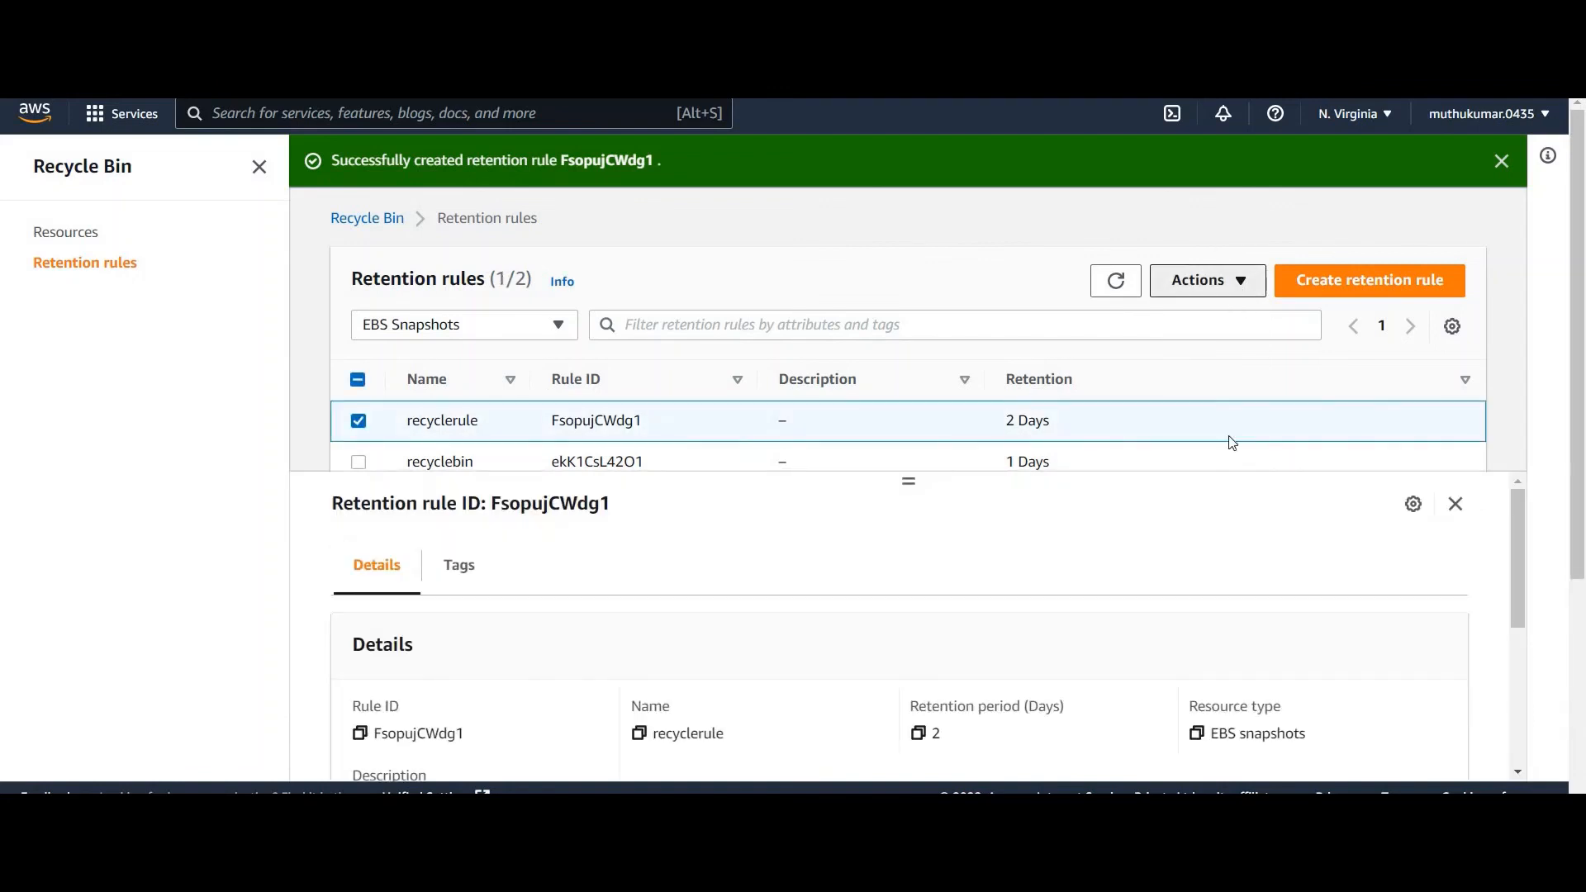
left_click(443, 441)
left_click(358, 420)
left_click(358, 462)
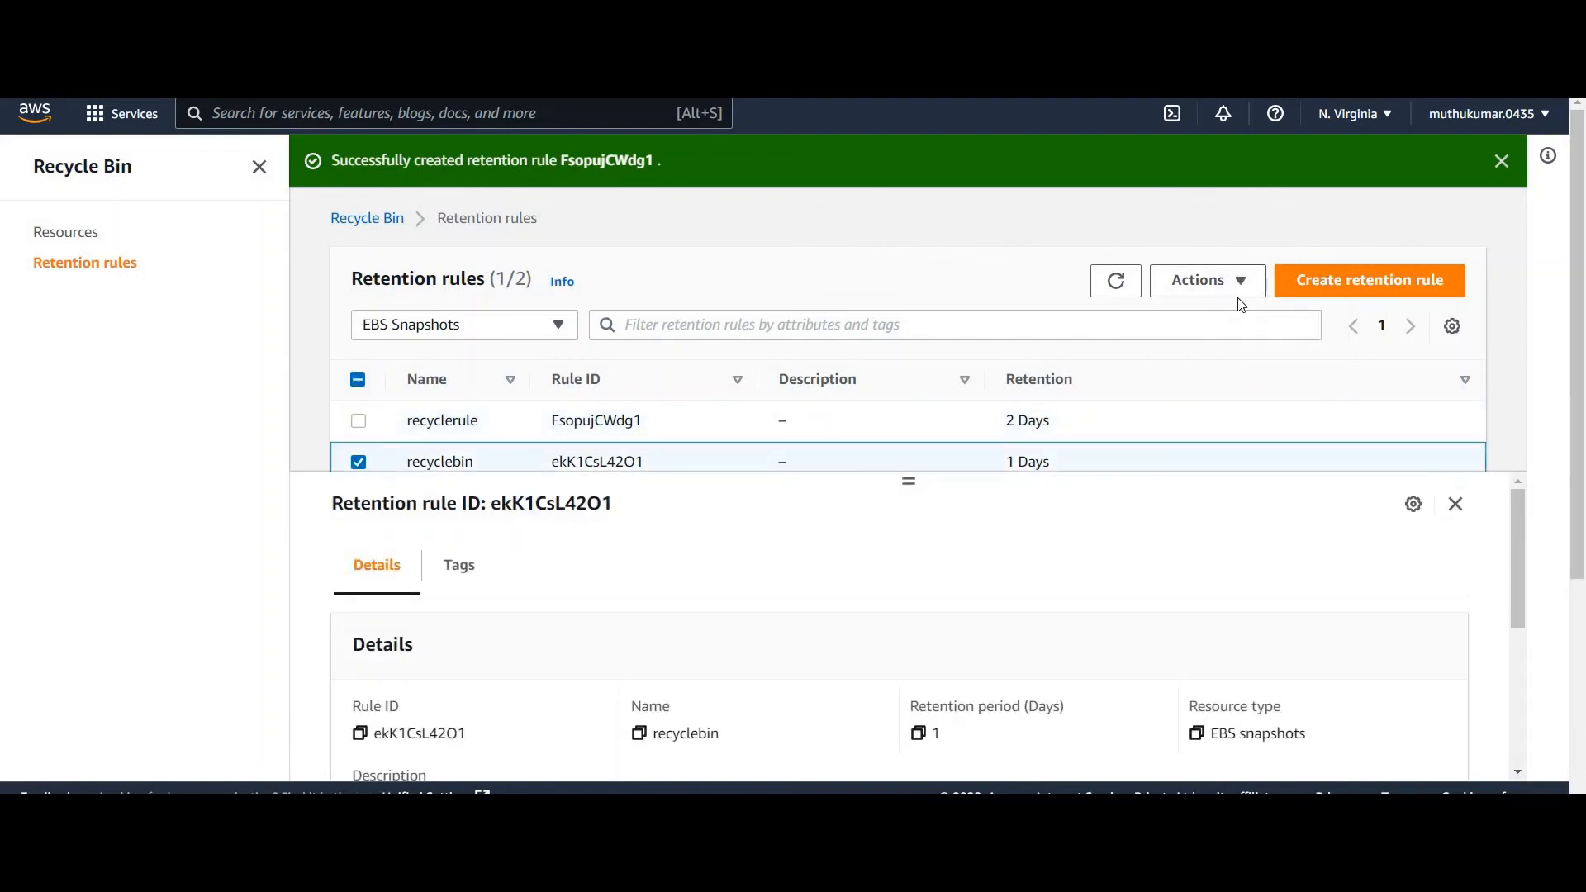
left_click(1246, 285)
left_click(1240, 344)
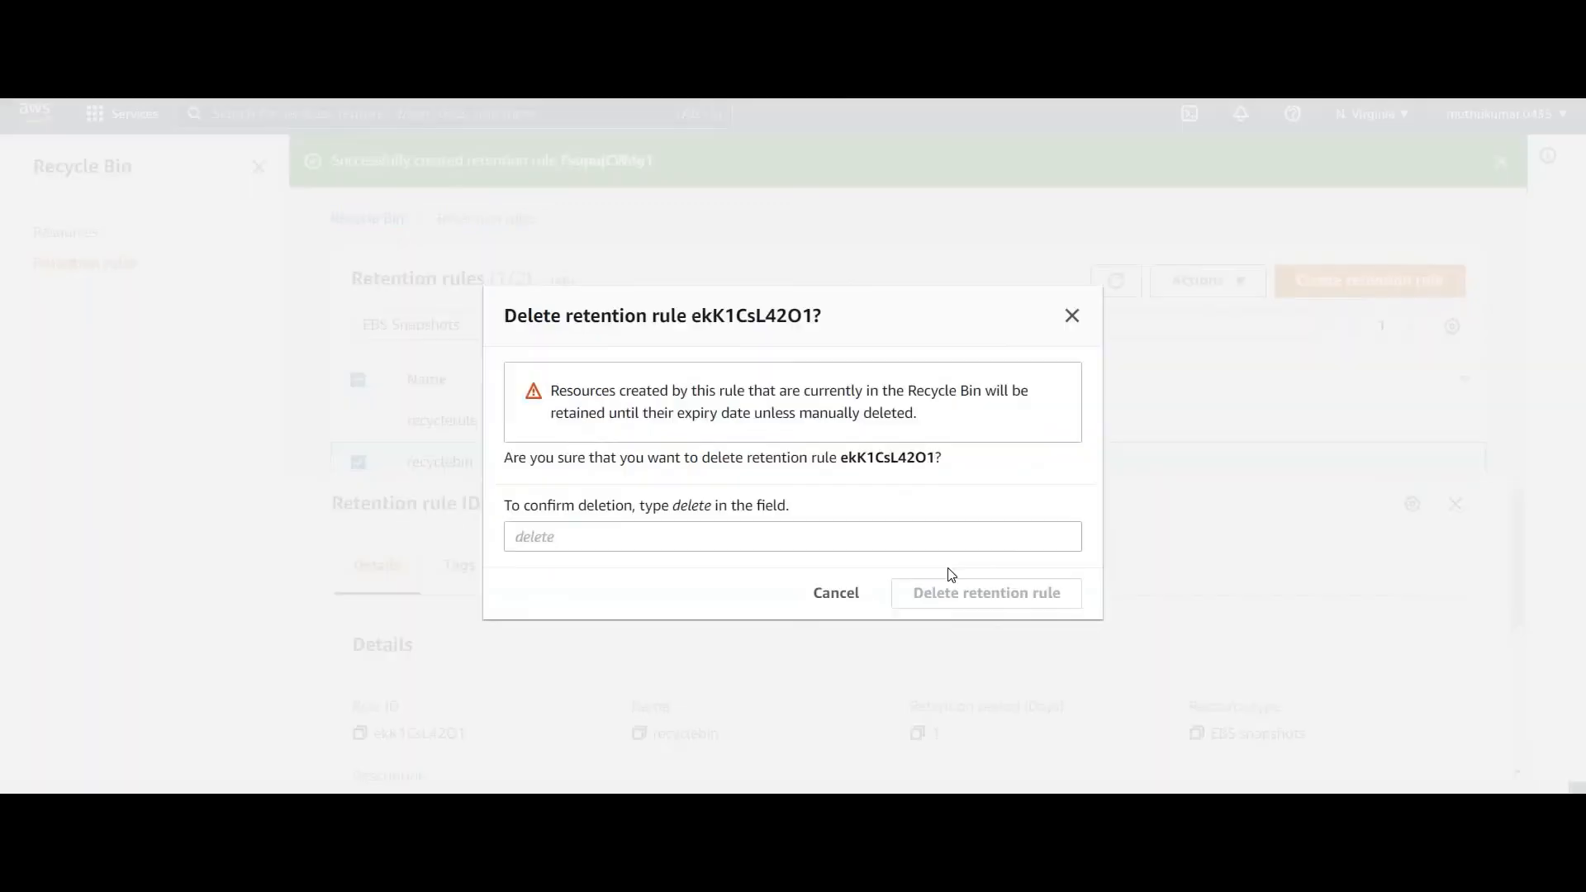
left_click(710, 506)
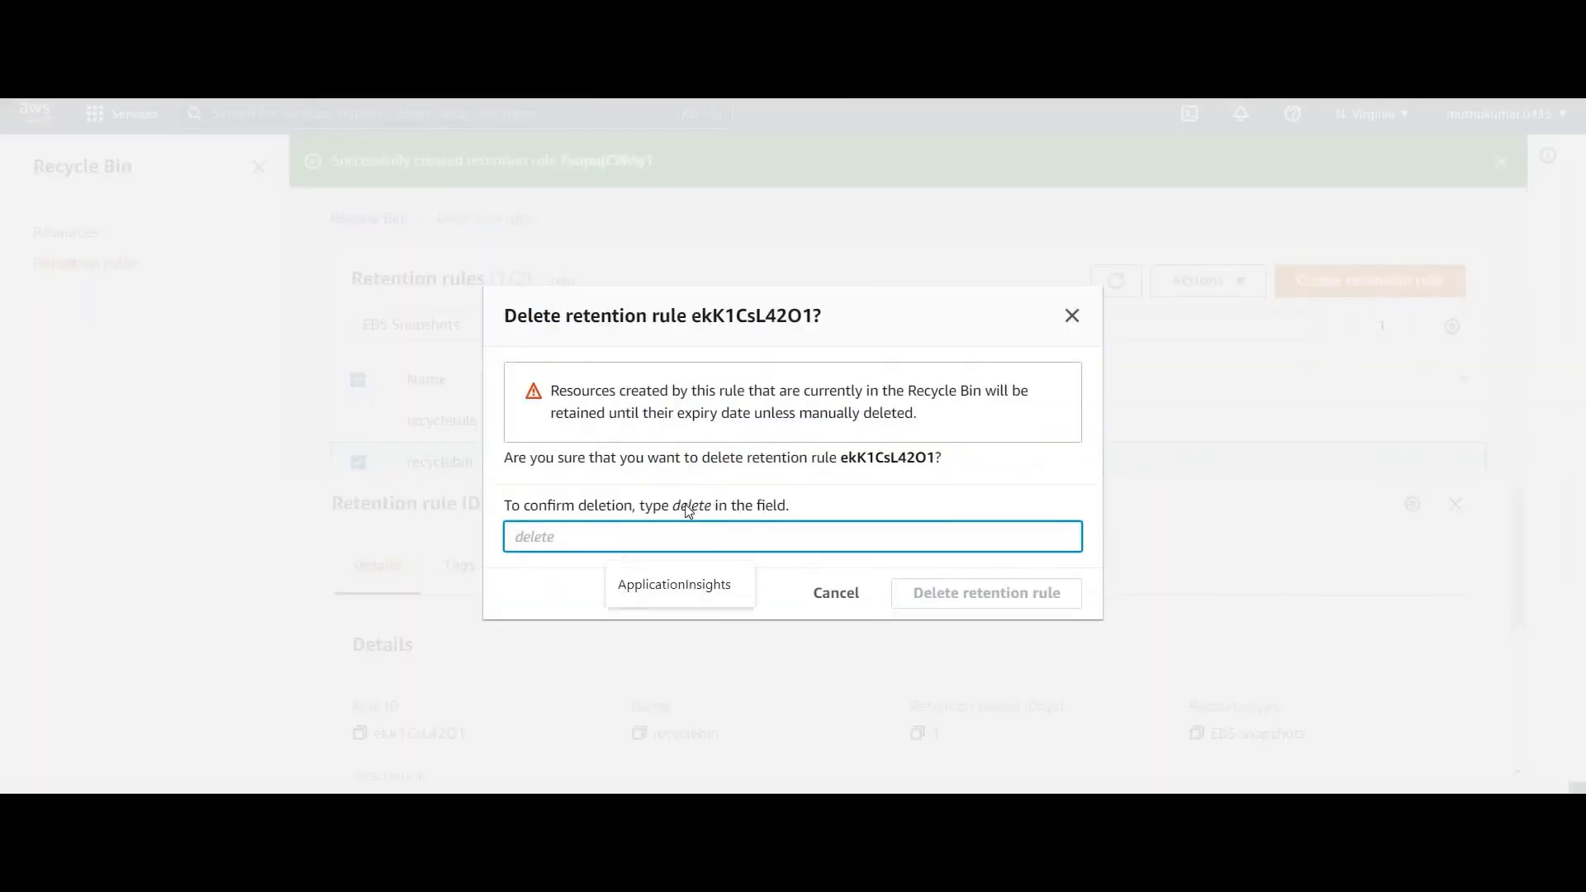
double_click(689, 507)
key("ctrl+c")
right_click(677, 508)
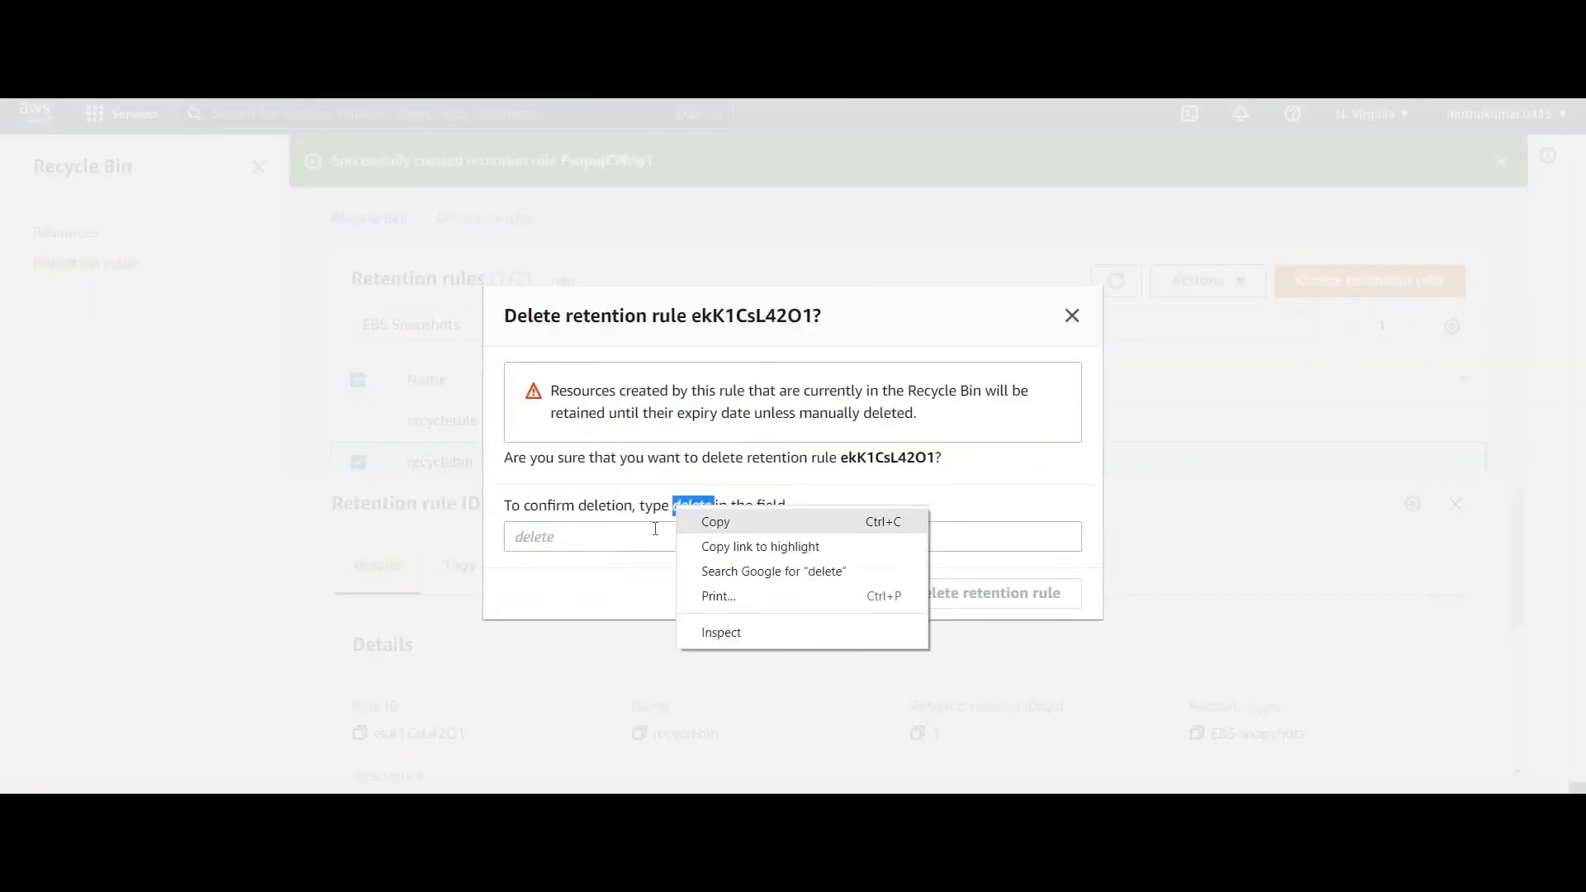
left_click(656, 533)
right_click(658, 532)
left_click(582, 542)
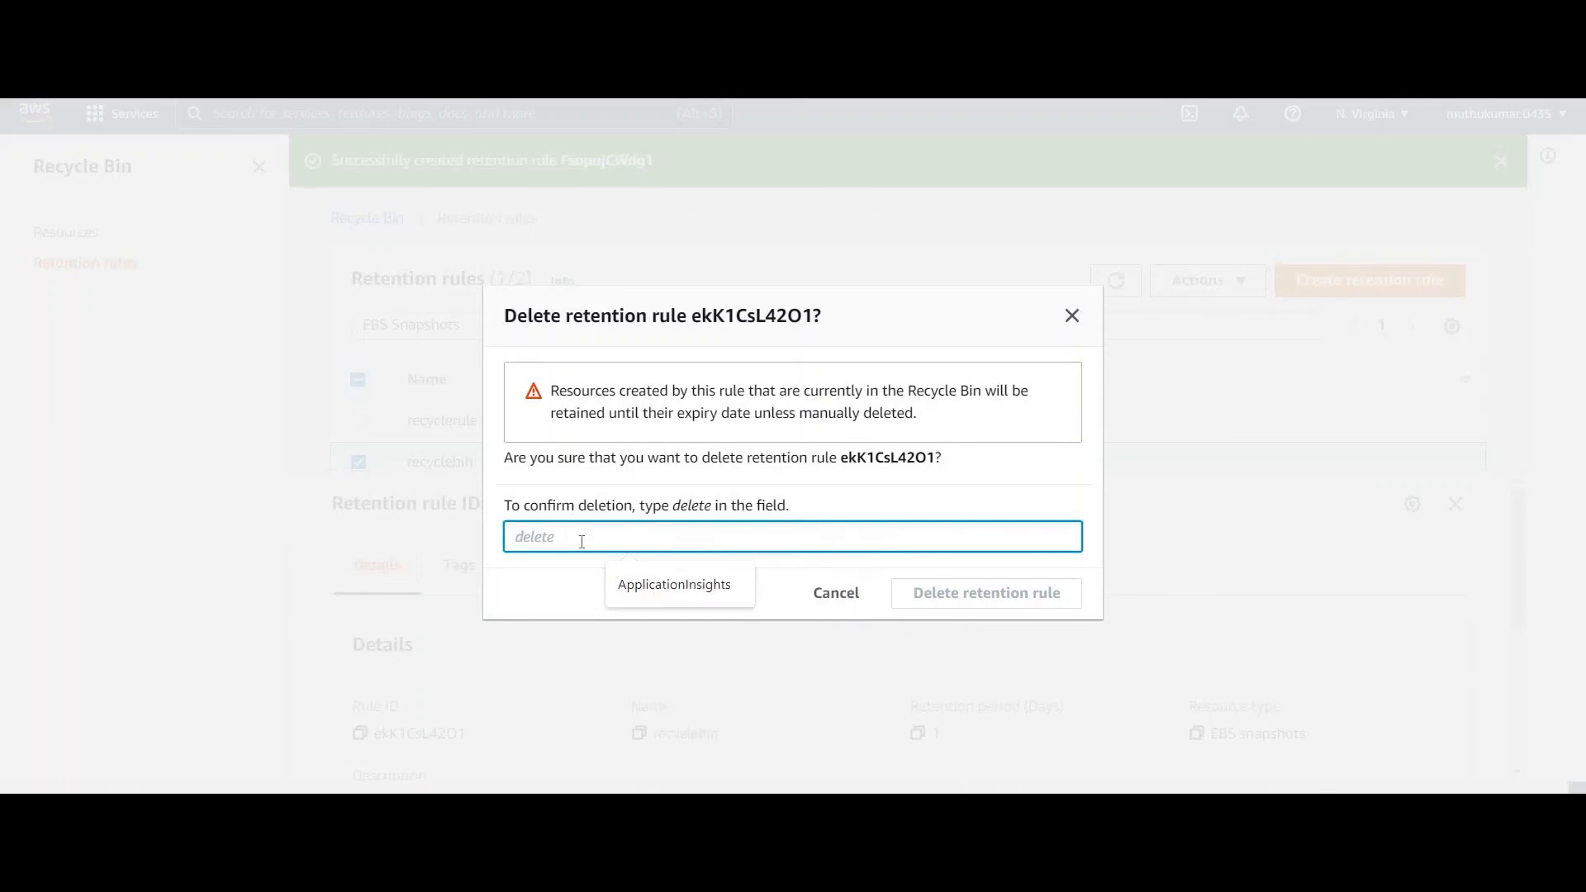
right_click(582, 544)
left_click(621, 705)
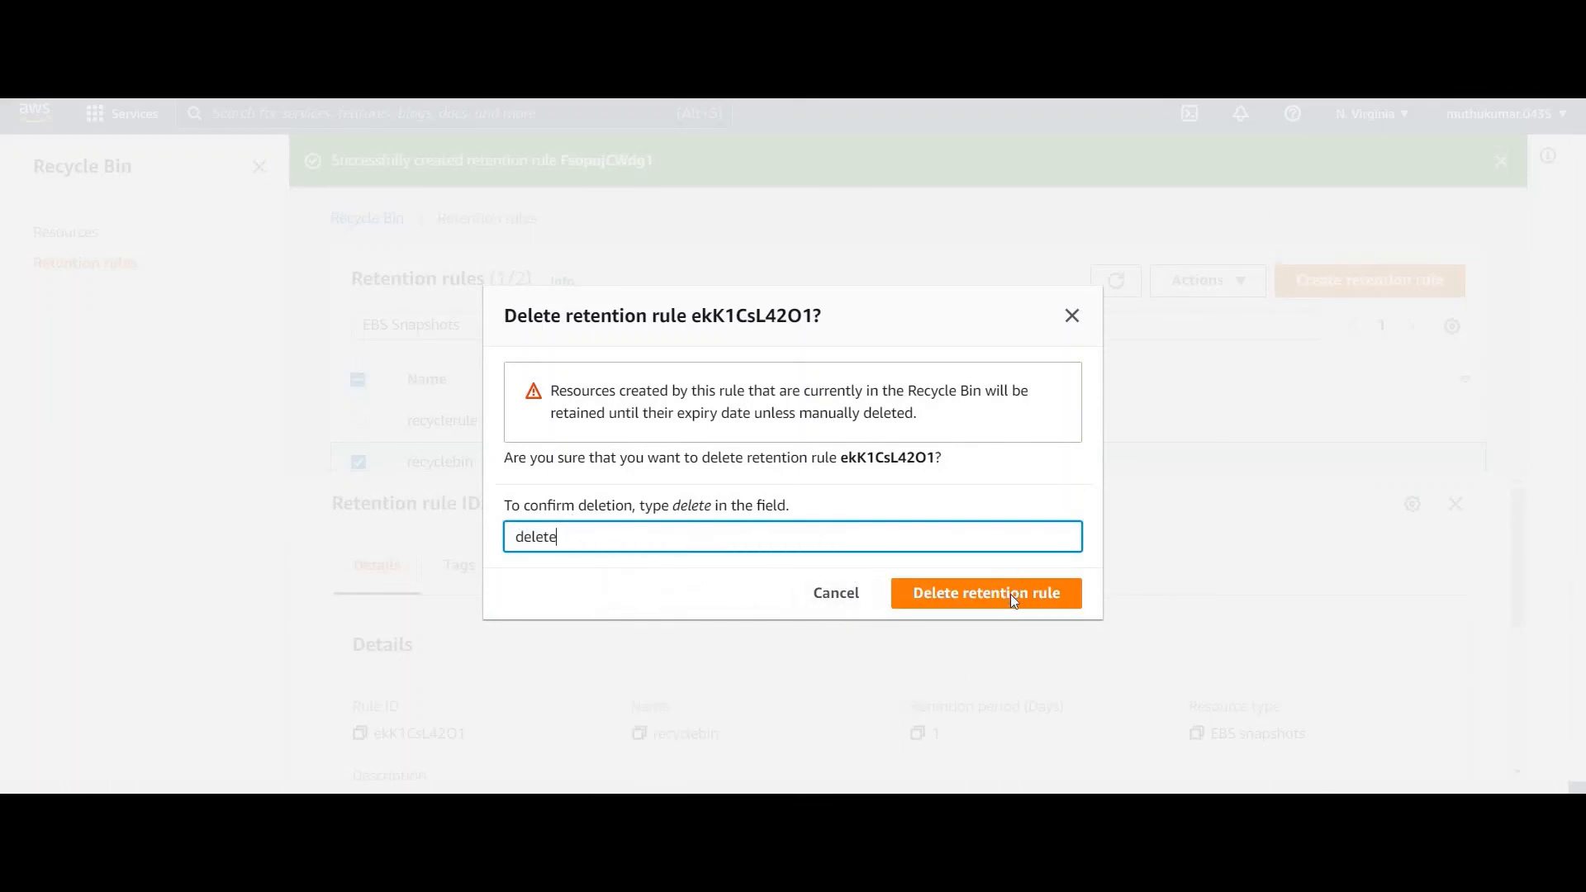
left_click(1010, 593)
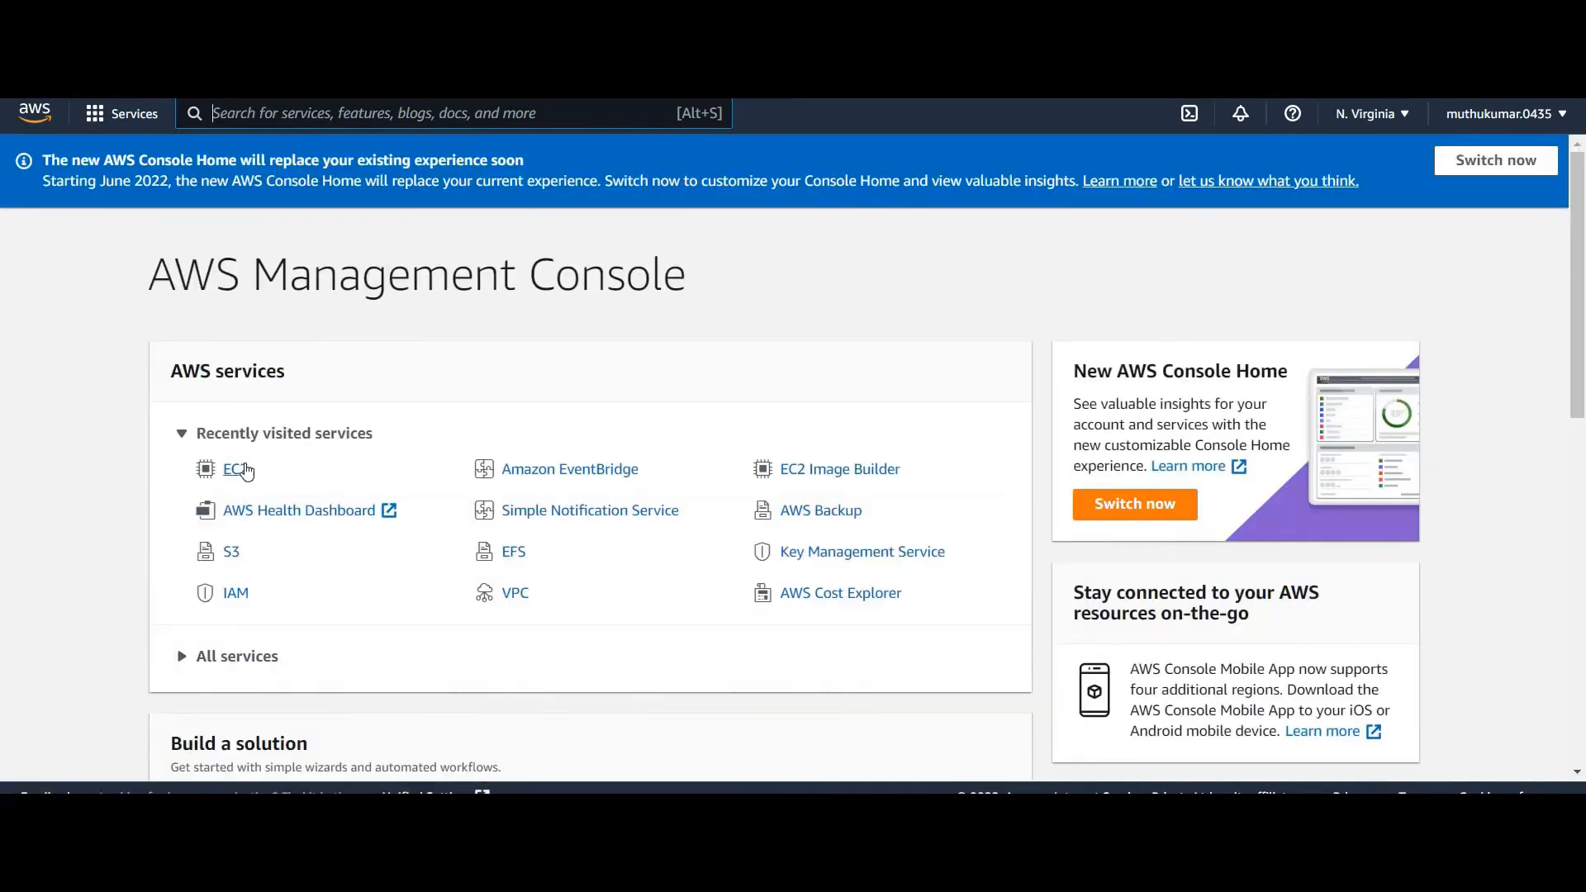
Open the EC2 snapshots list and delete the myweserversanpshot snapshot.
left_click(239, 470)
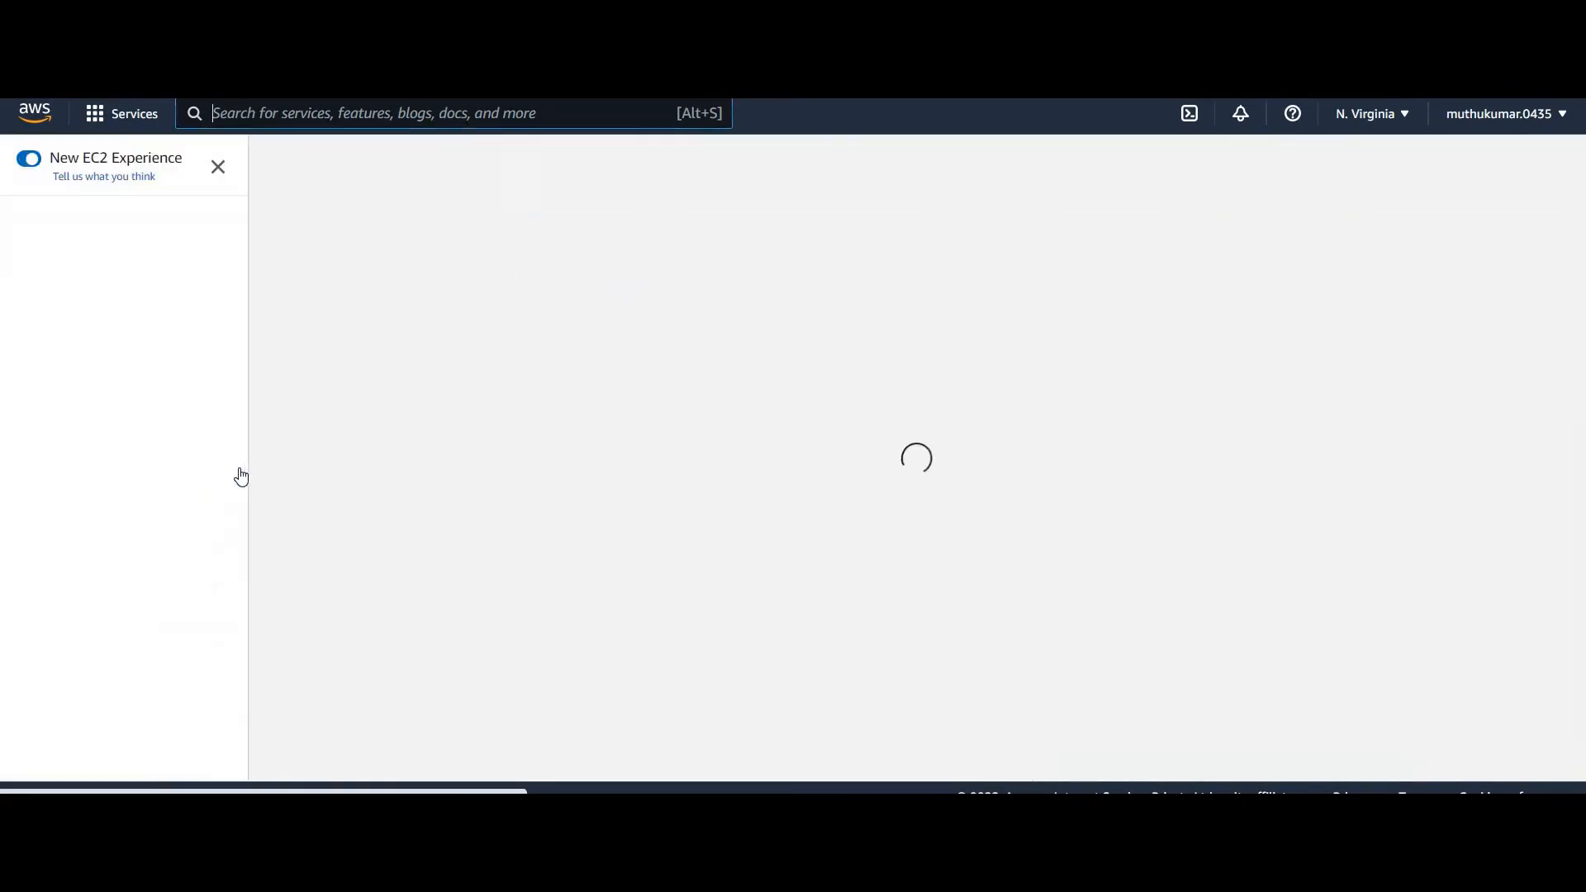
scroll(81, 585, "down", 3)
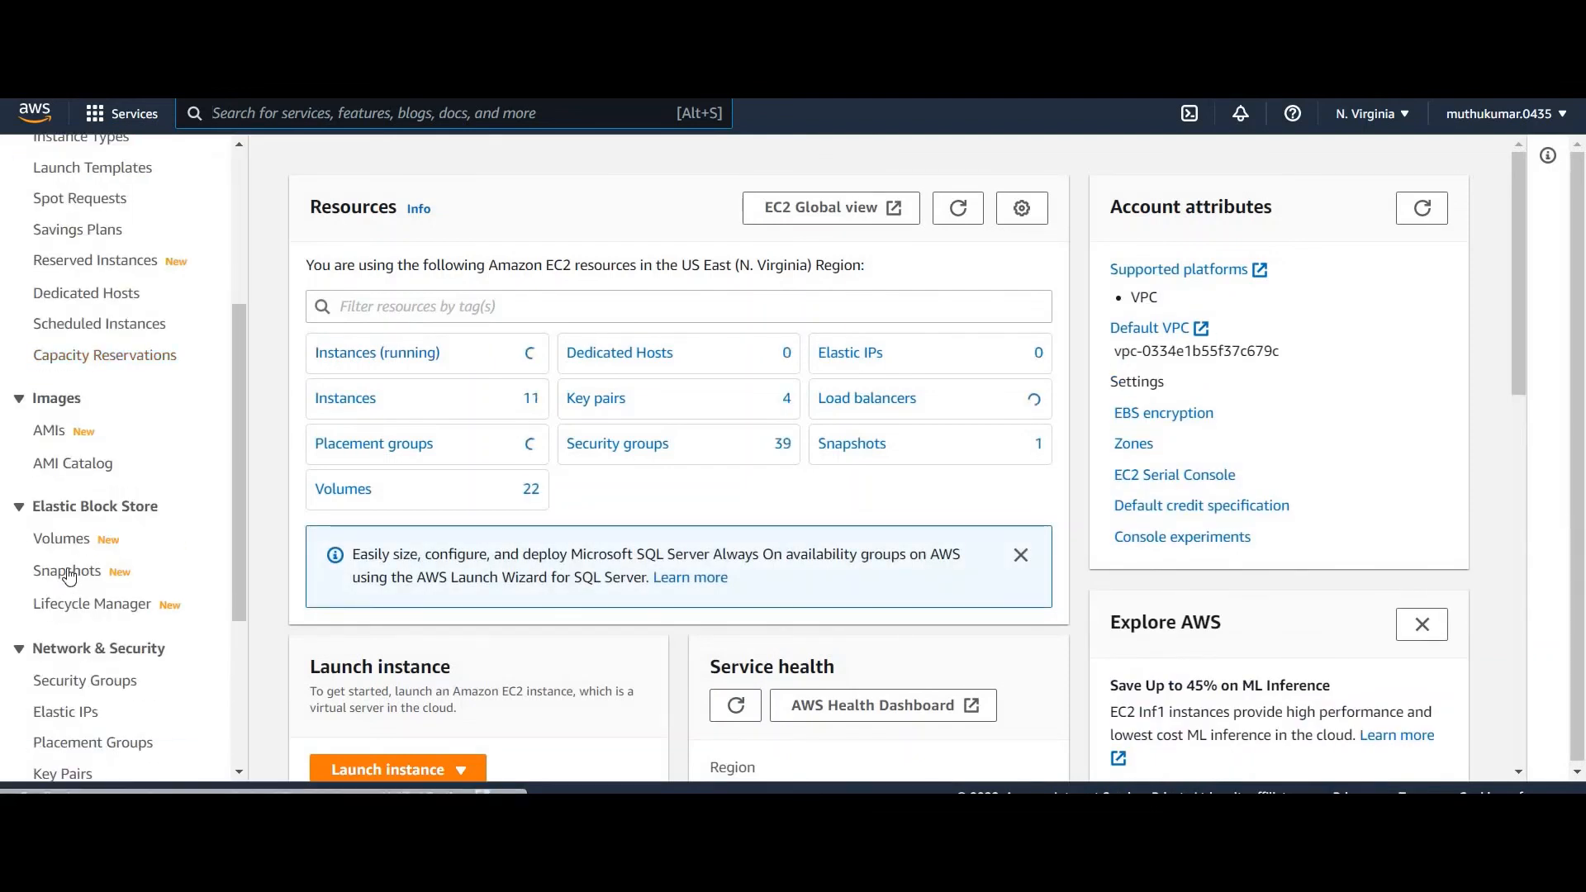
left_click(79, 569)
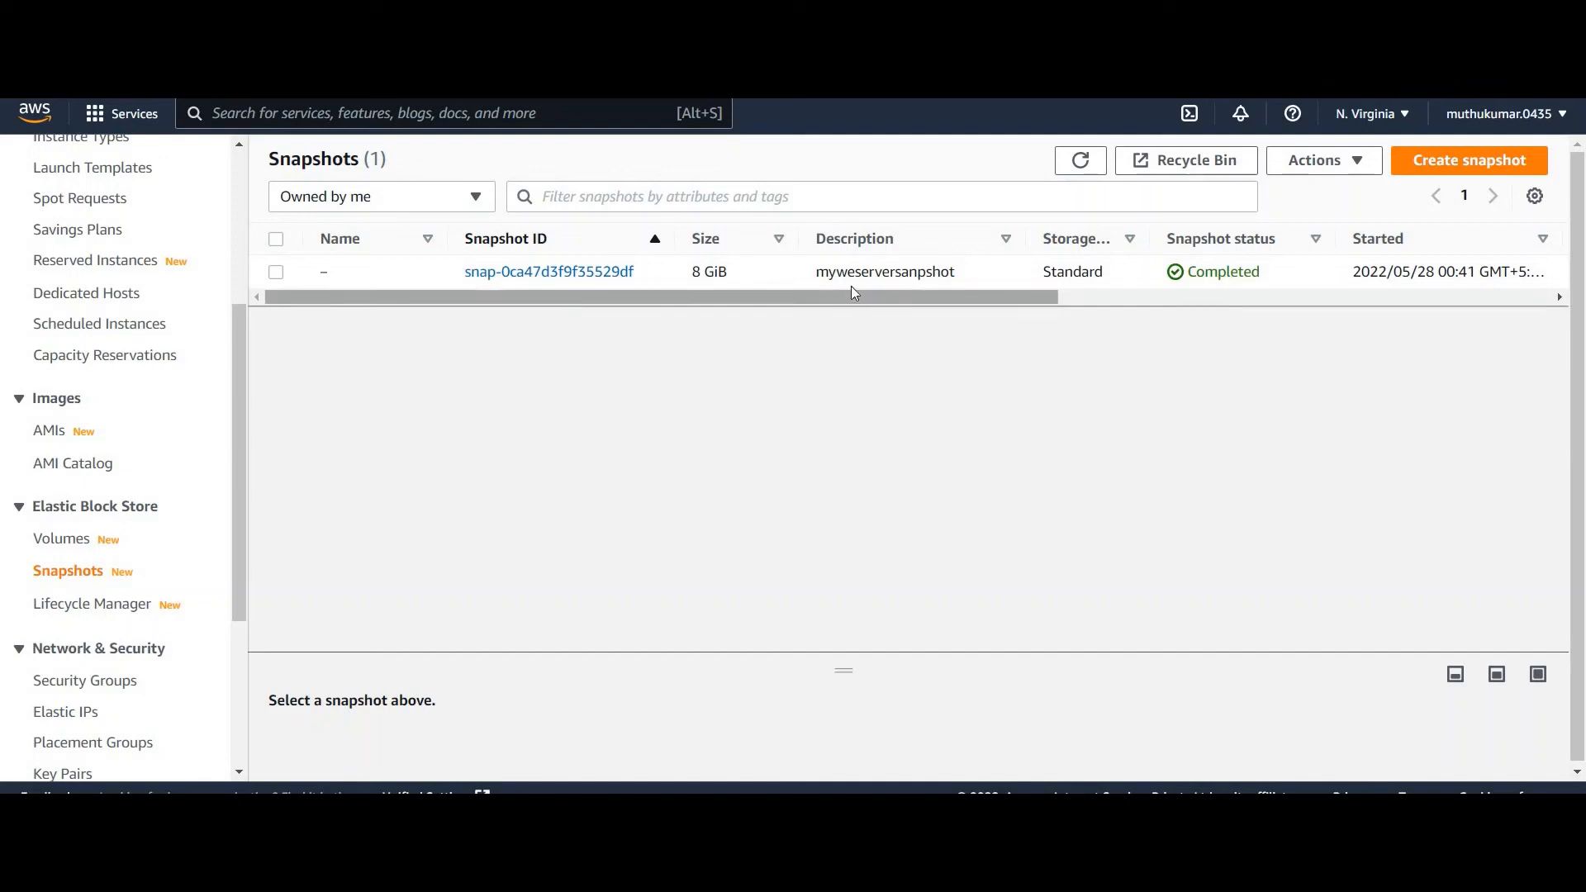
left_click(1402, 262)
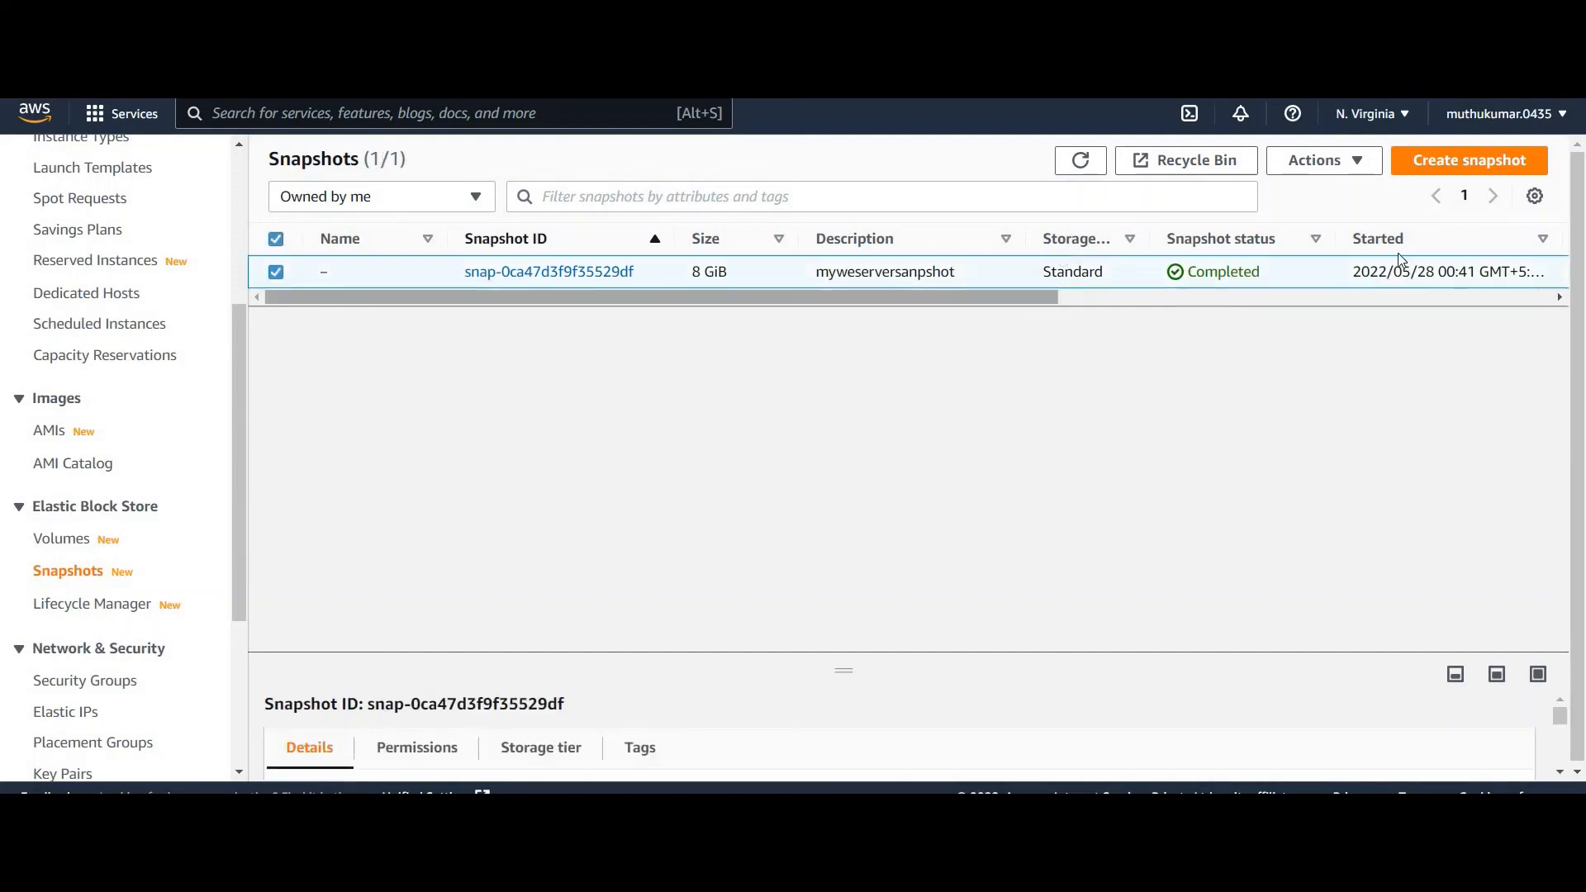
left_click(1328, 157)
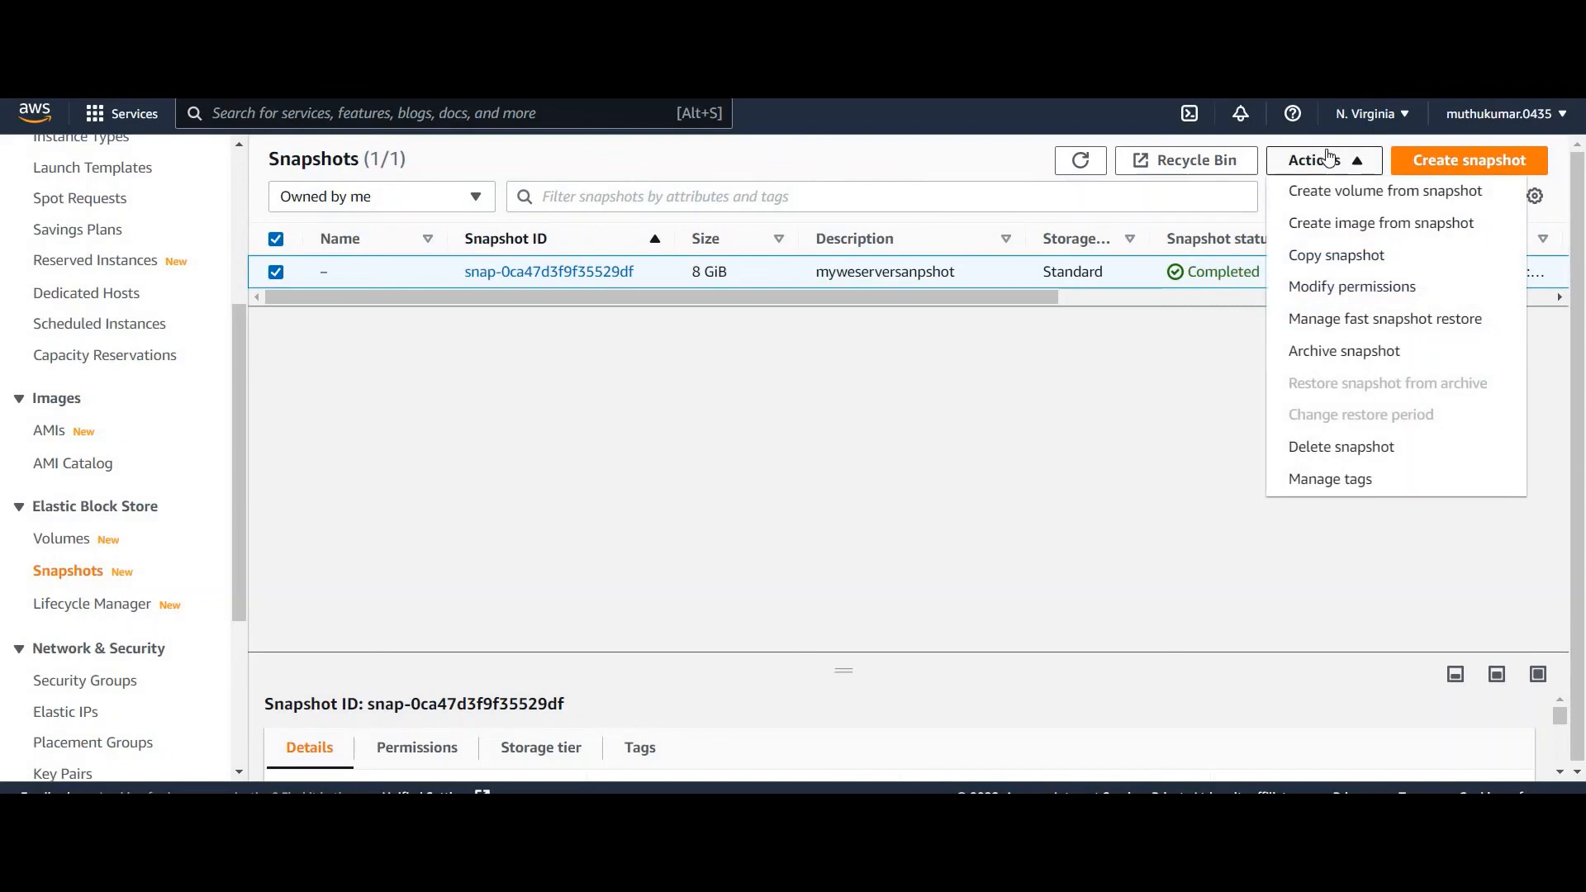
left_click(1434, 450)
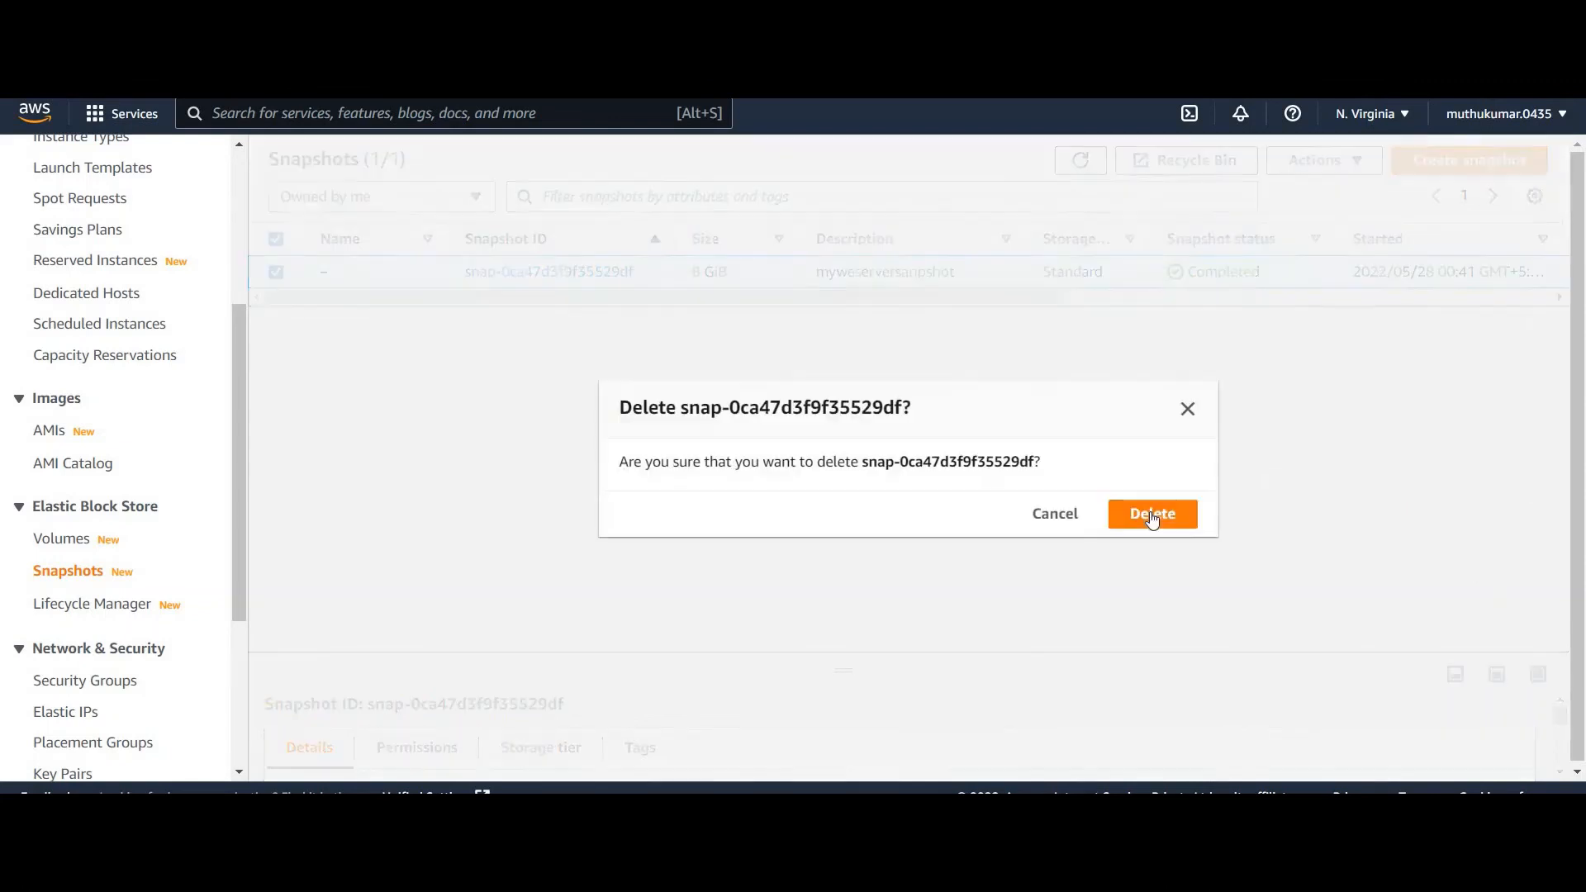
left_click(1153, 517)
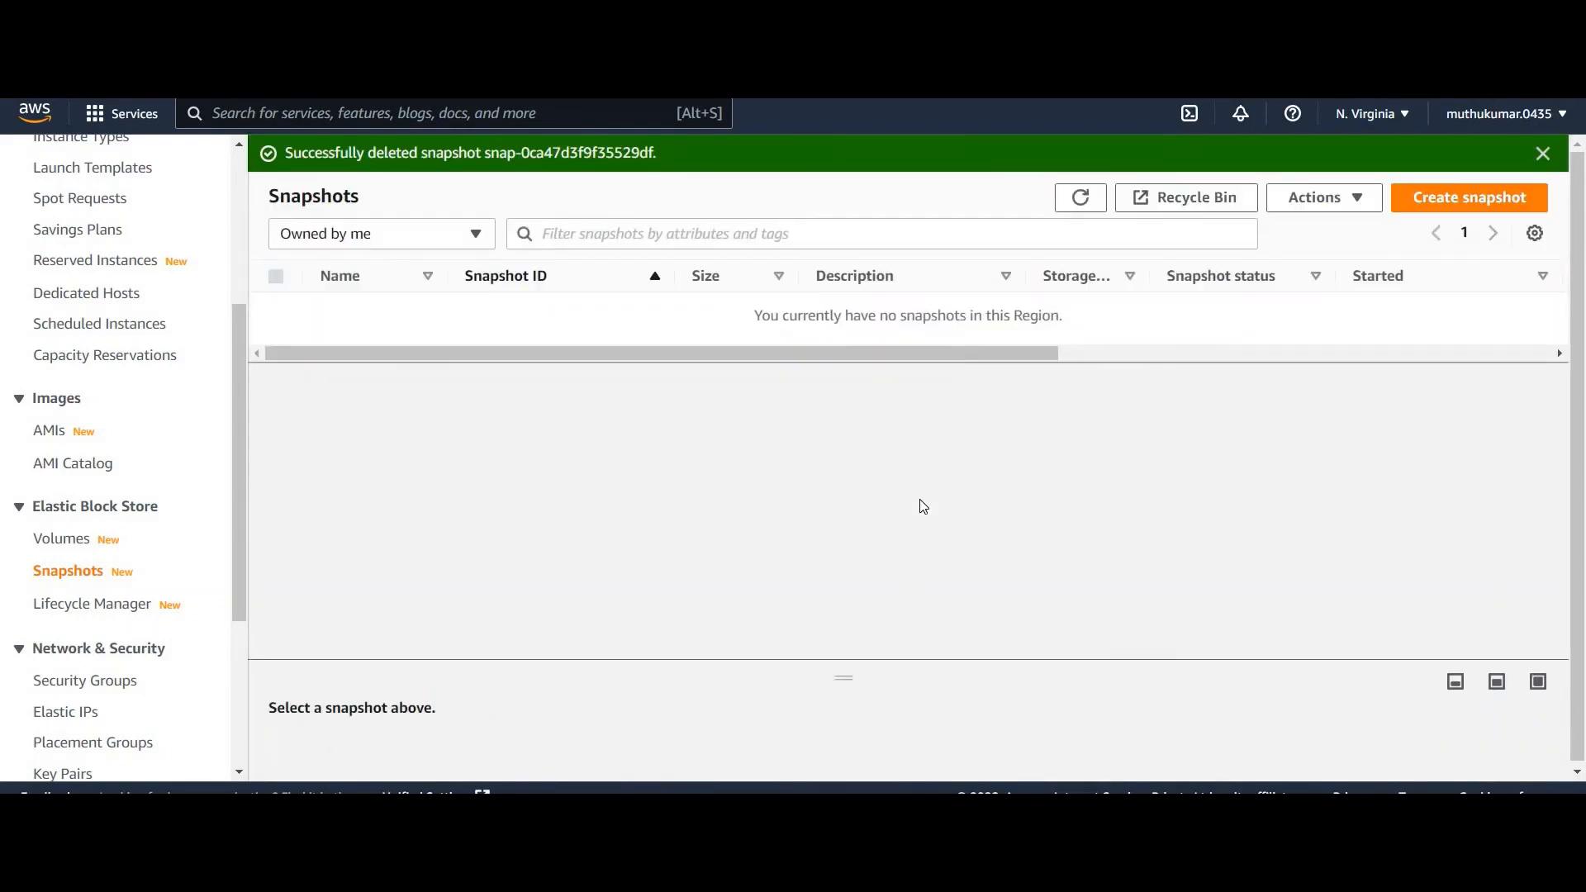
Open the Recycle Bin's resources and select the deleted myweserversanpshot snapshot.
left_click(1190, 198)
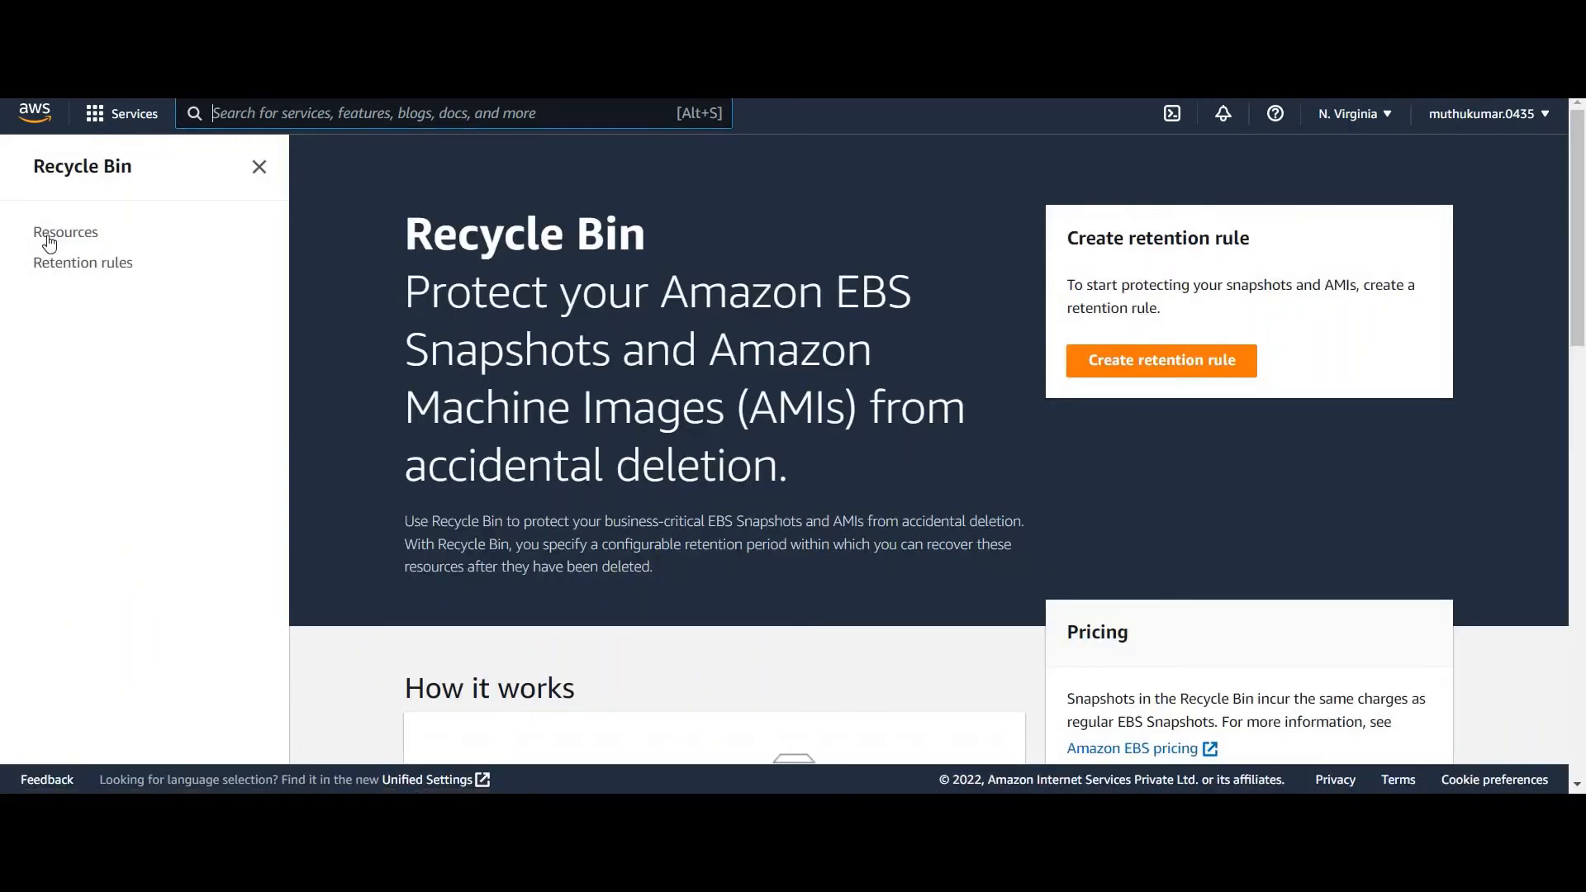
left_click(48, 236)
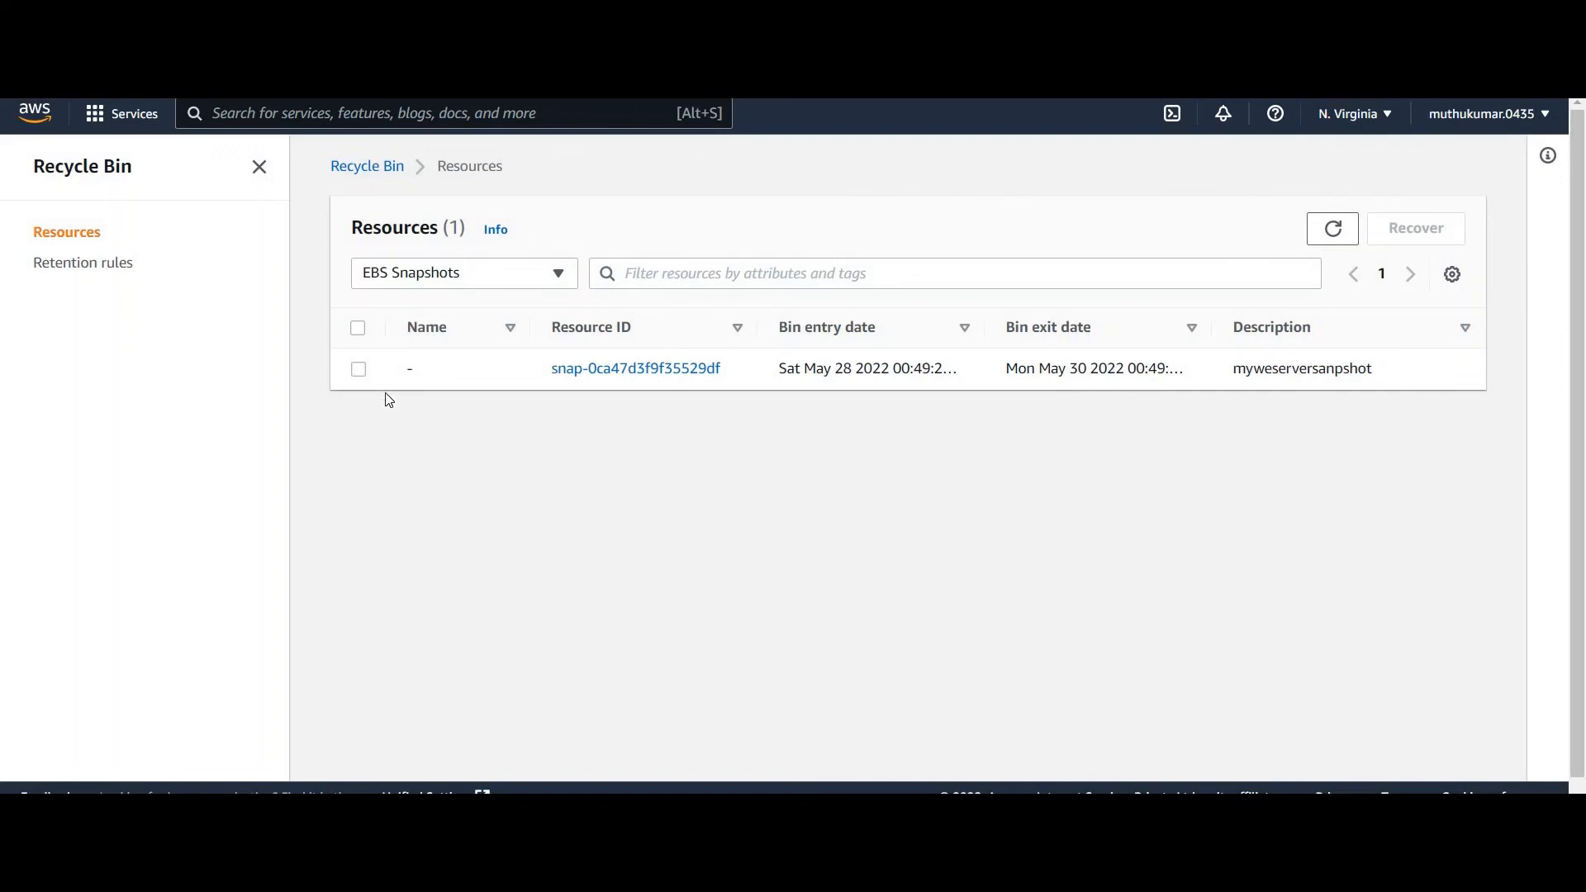
left_click(1219, 368)
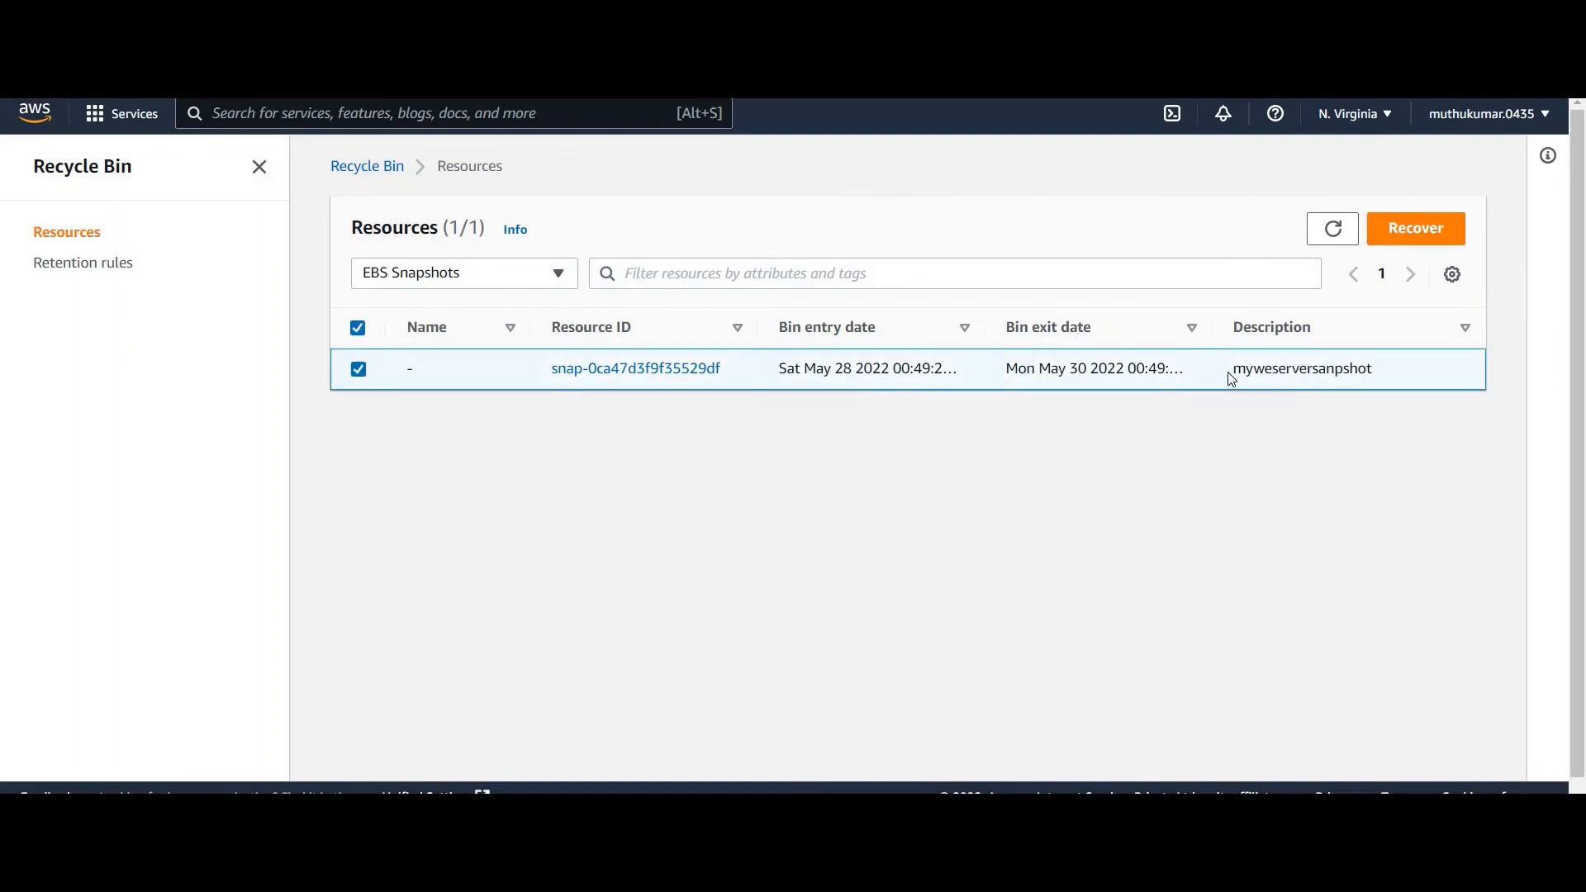